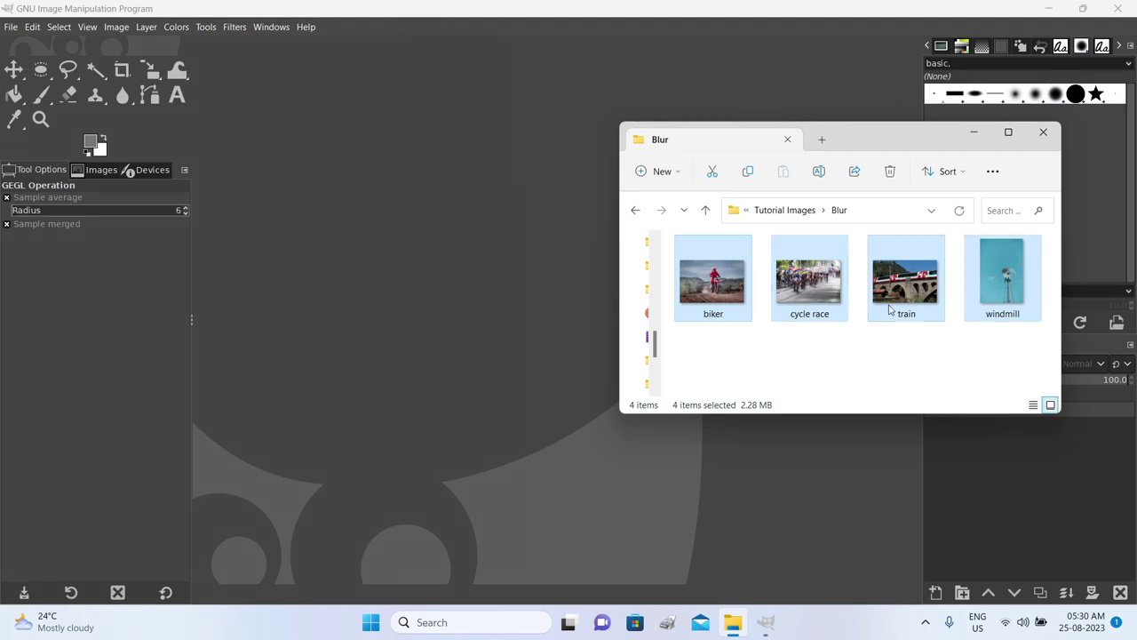
Select all four photos in the Blur folder and drag them into GIMP
{"action": "left_click", "coordinate": [755, 360]}
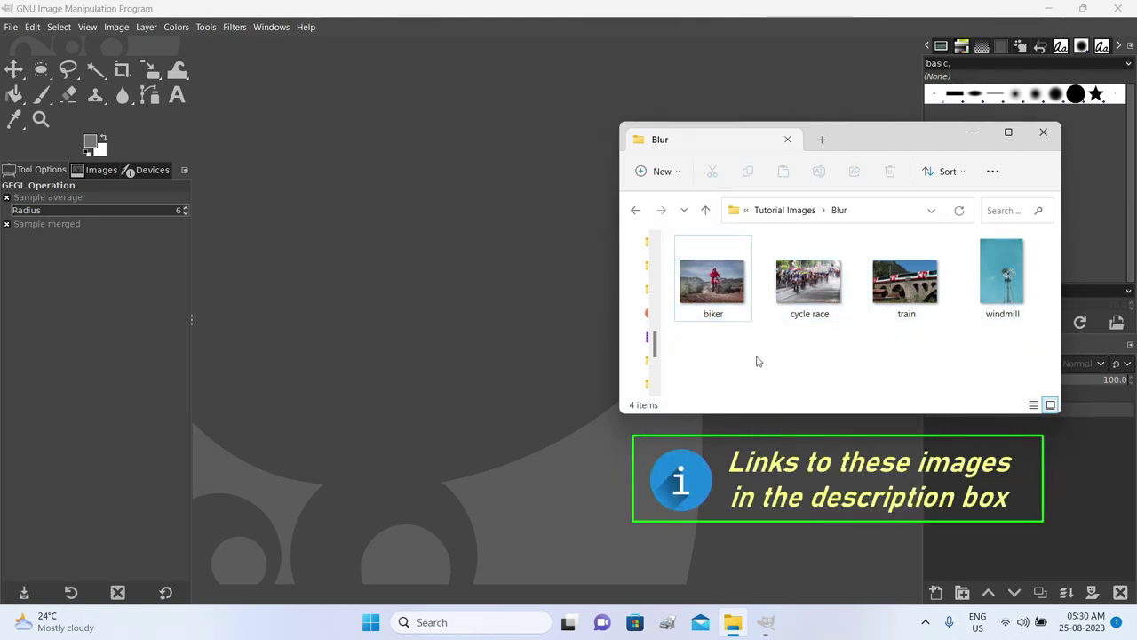
{"action": "left_click_drag", "start_coordinate": [711, 295], "coordinate": [471, 271]}
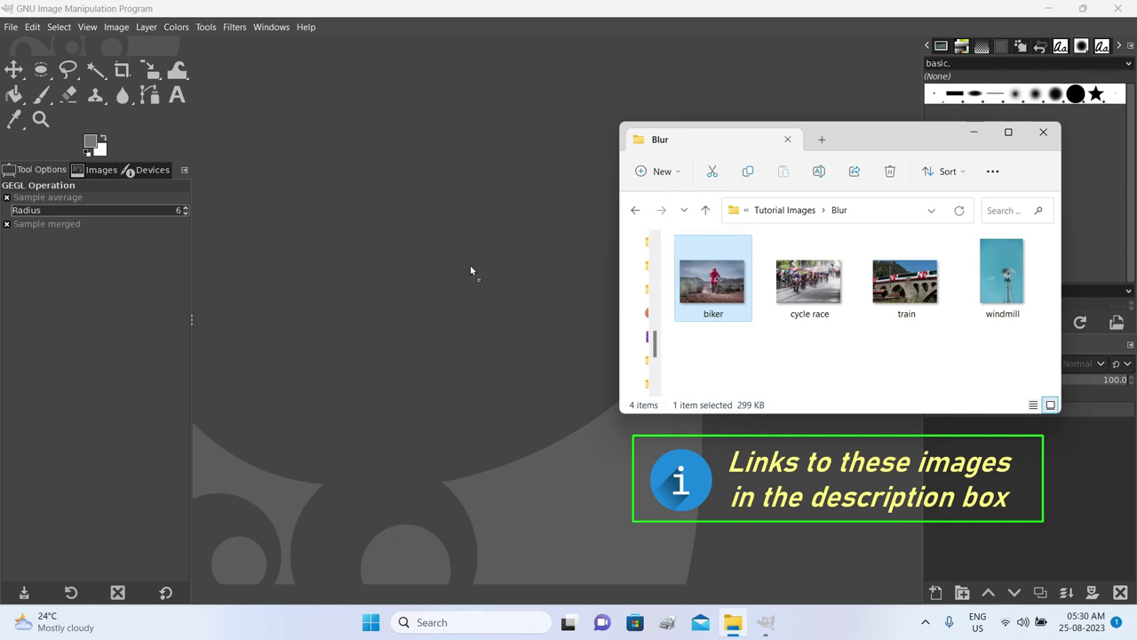
{"action": "left_click_drag", "start_coordinate": [473, 271], "coordinate": [717, 296]}
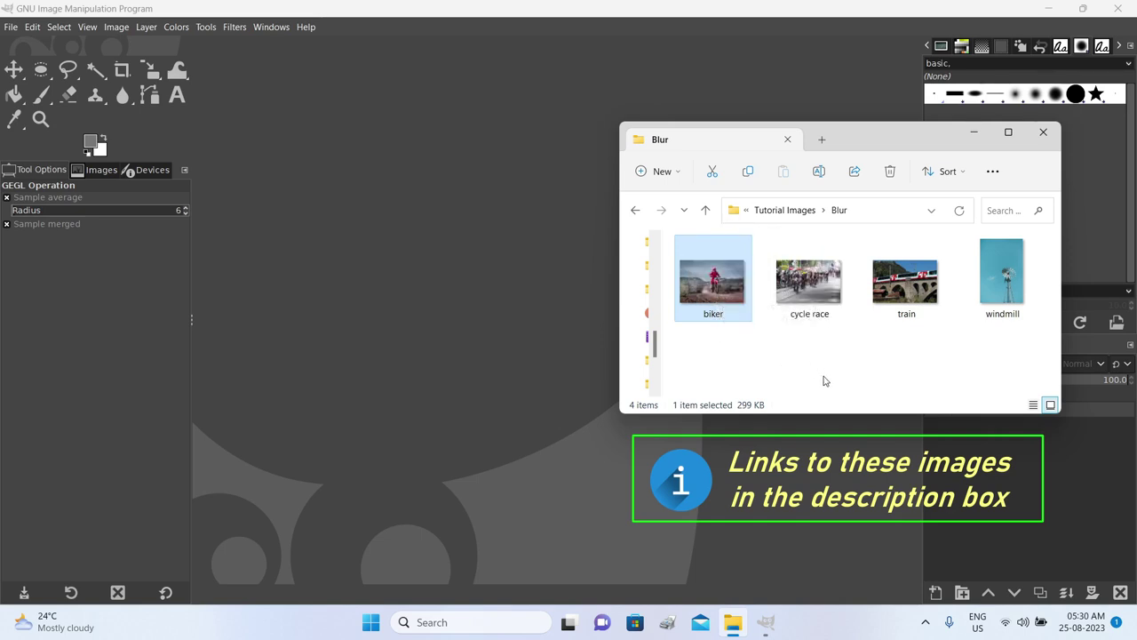
{"action": "left_click", "coordinate": [1004, 267], "text": "shift"}
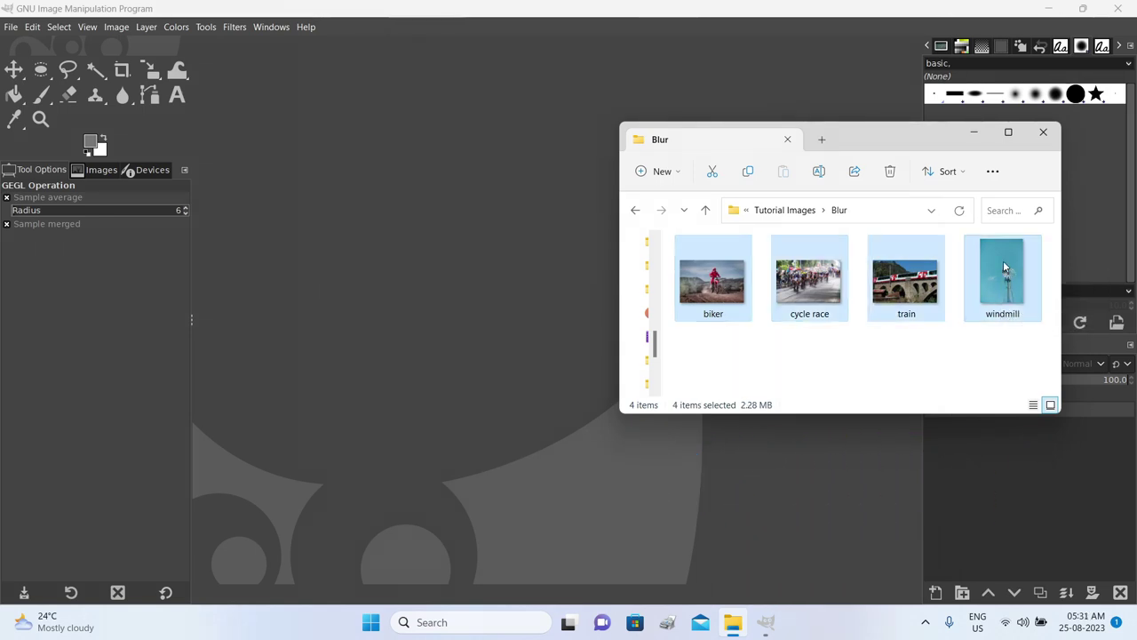
{"action": "left_click_drag", "start_coordinate": [709, 293], "coordinate": [474, 263]}
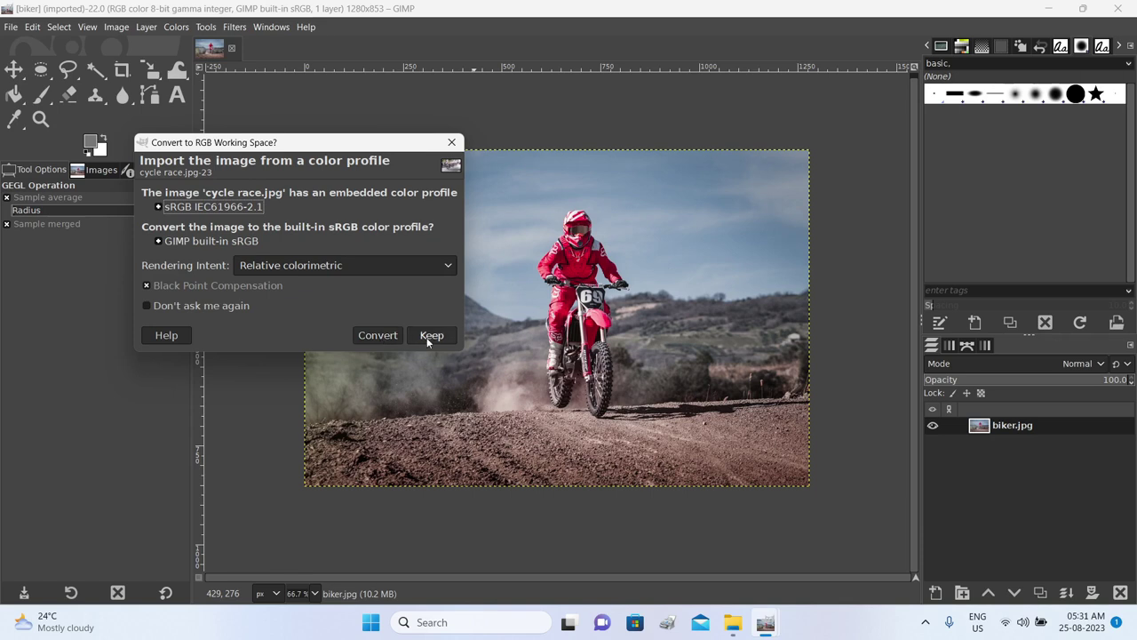
Keep cycle race's embedded profile, convert windmill to sRGB, and check each image tab
{"action": "left_click", "coordinate": [384, 335]}
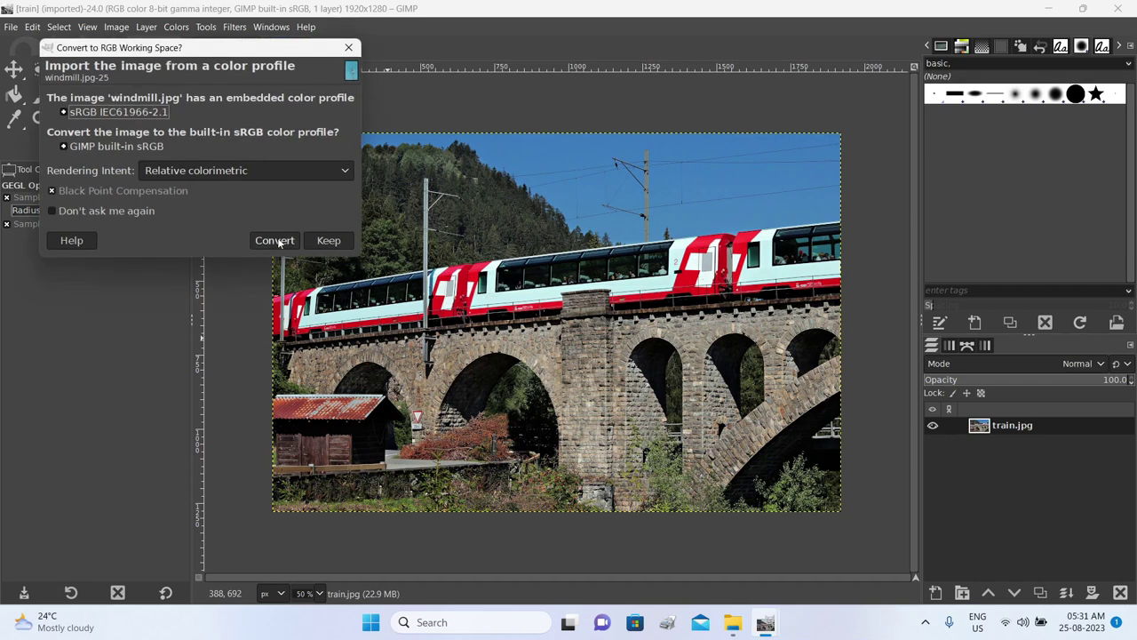
{"action": "left_click", "coordinate": [278, 242]}
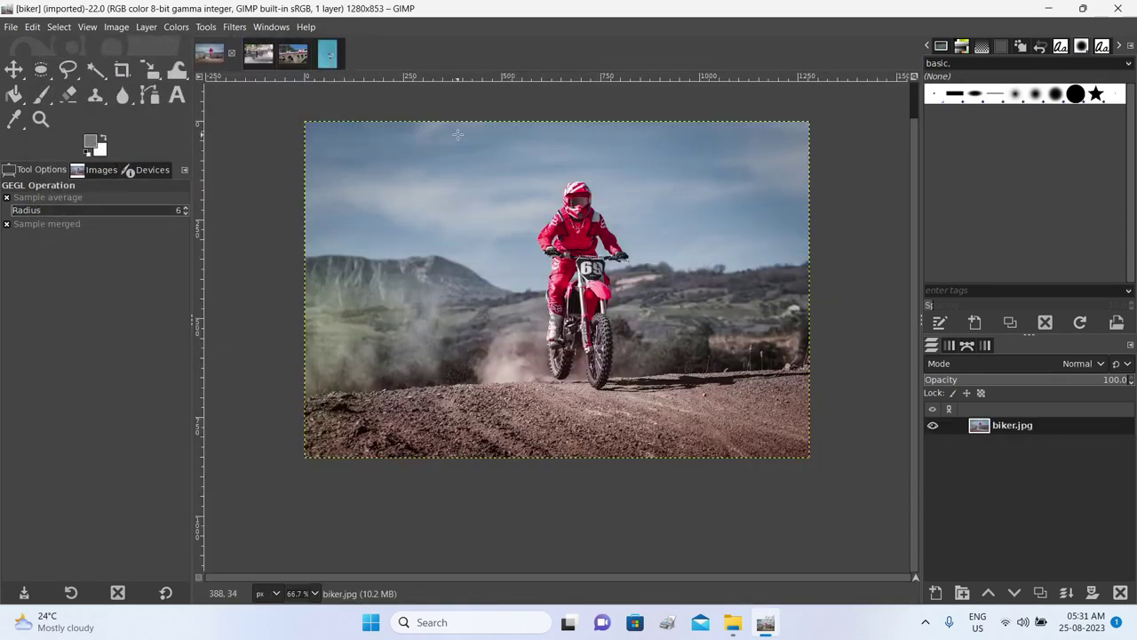
{"action": "left_click", "coordinate": [270, 59]}
{"action": "left_click", "coordinate": [293, 55]}
{"action": "left_click", "coordinate": [329, 55]}
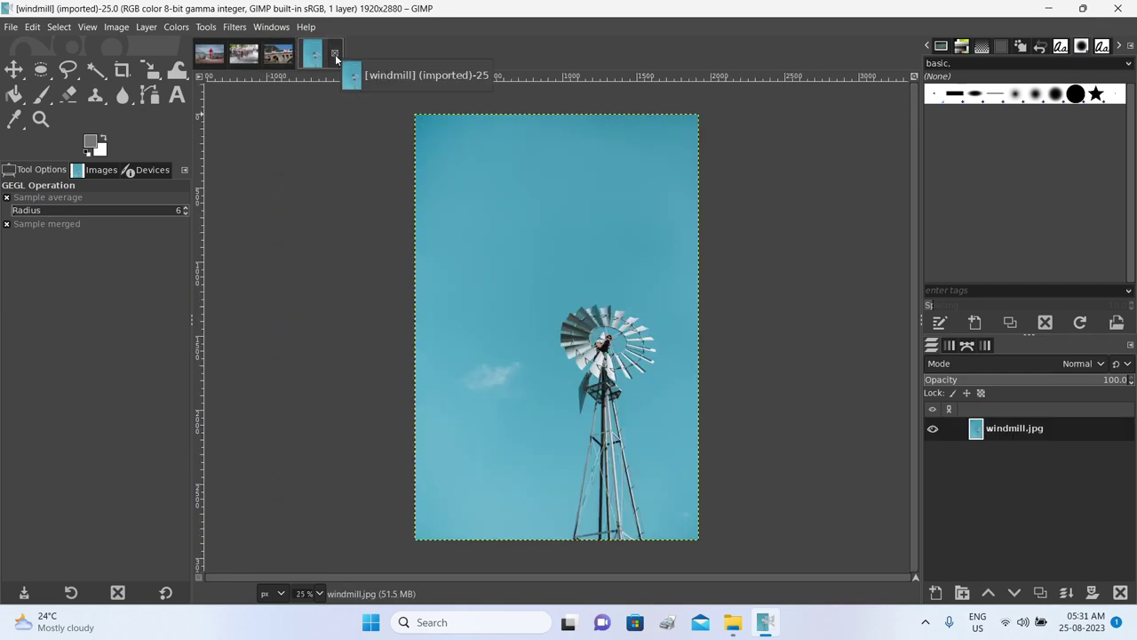
Clear the Blur folder selection and minimize the Explorer window
{"action": "left_click", "coordinate": [739, 619]}
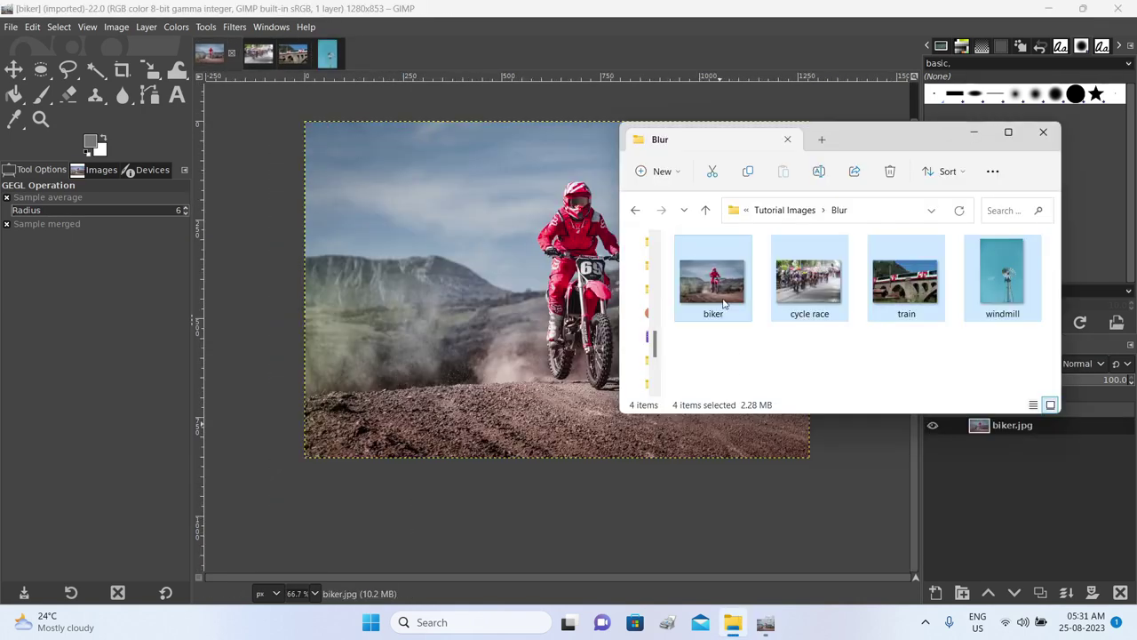
{"action": "left_click", "coordinate": [709, 380]}
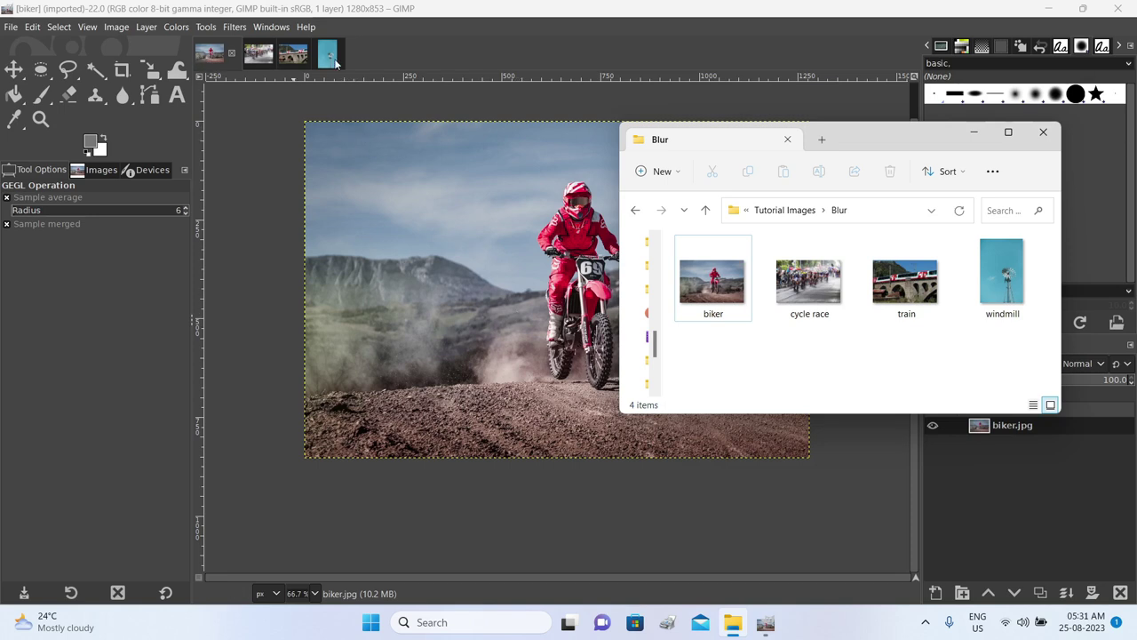
{"action": "left_click", "coordinate": [975, 133]}
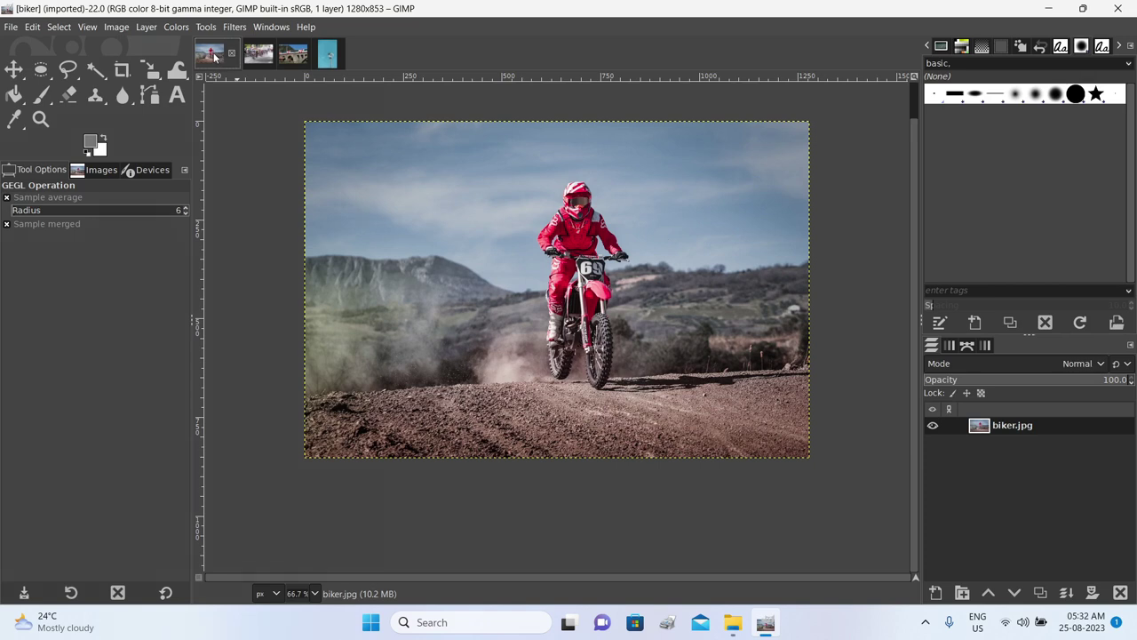
Fit the biker photo to the window with Ctrl+Shift+J and browse the Filters menu
{"action": "key", "text": "ctrl+shift+j"}
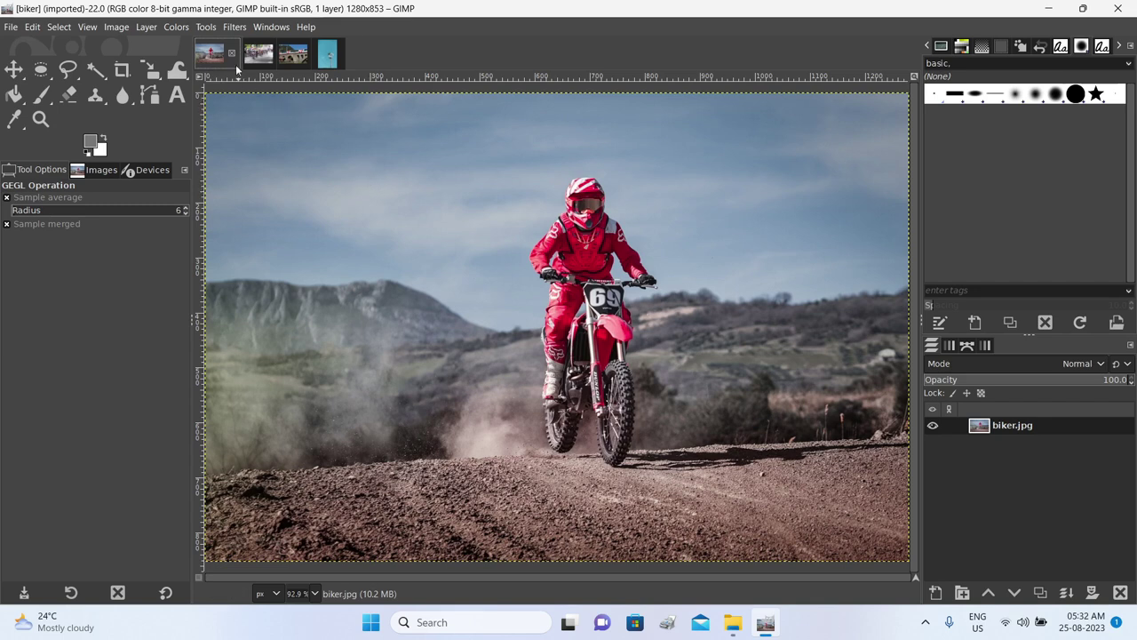
{"action": "left_click", "coordinate": [235, 27]}
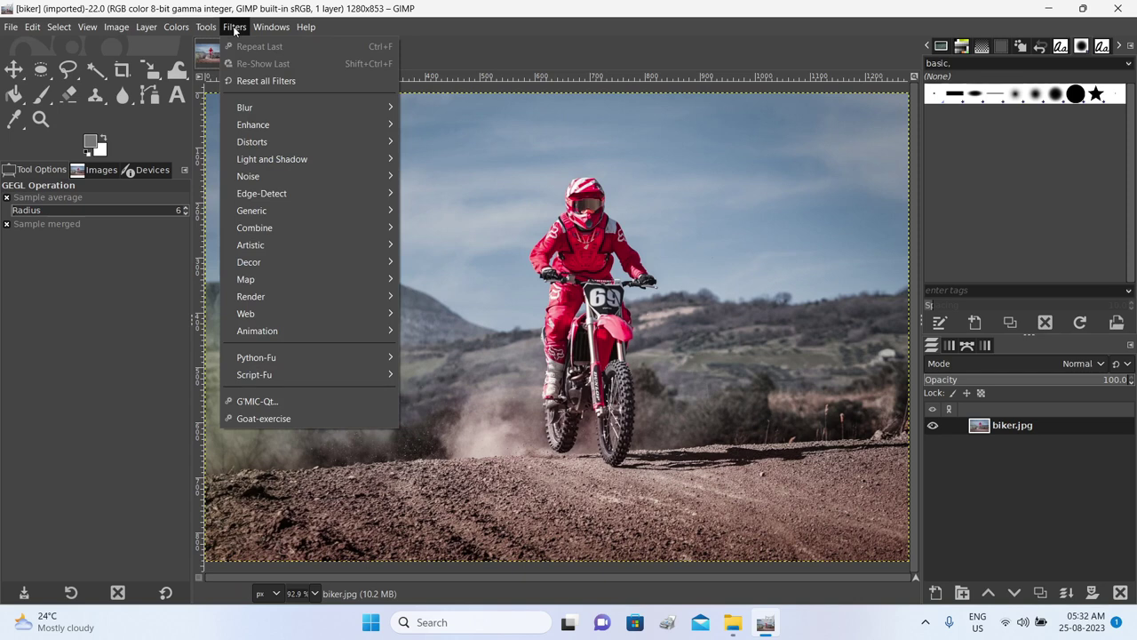
{"action": "mouse_move", "coordinate": [254, 109]}
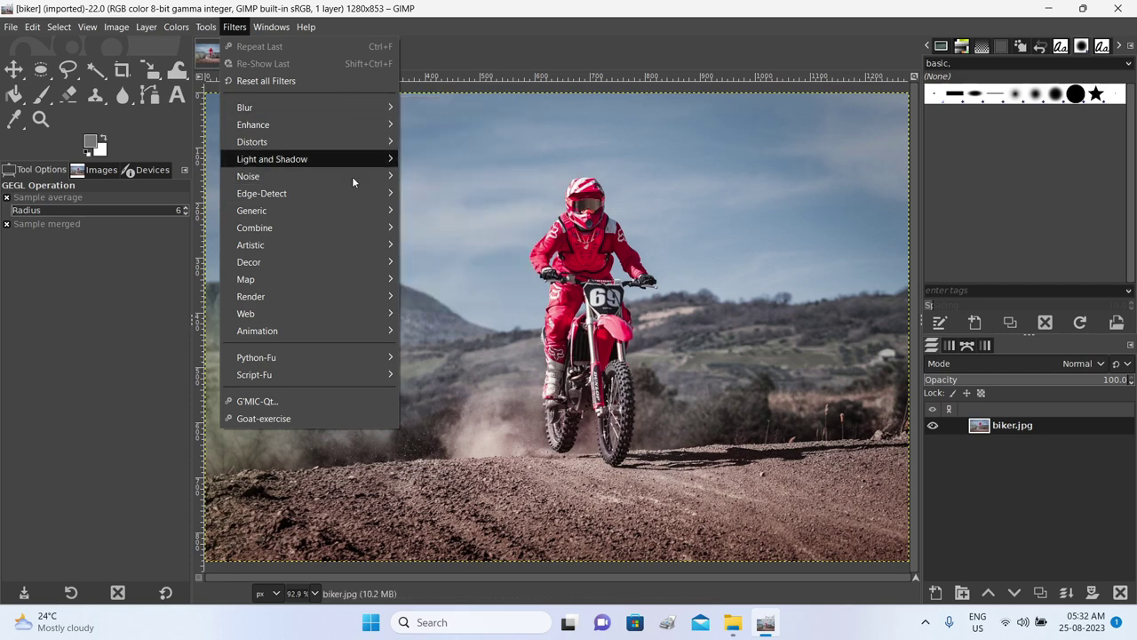
{"action": "mouse_move", "coordinate": [333, 299]}
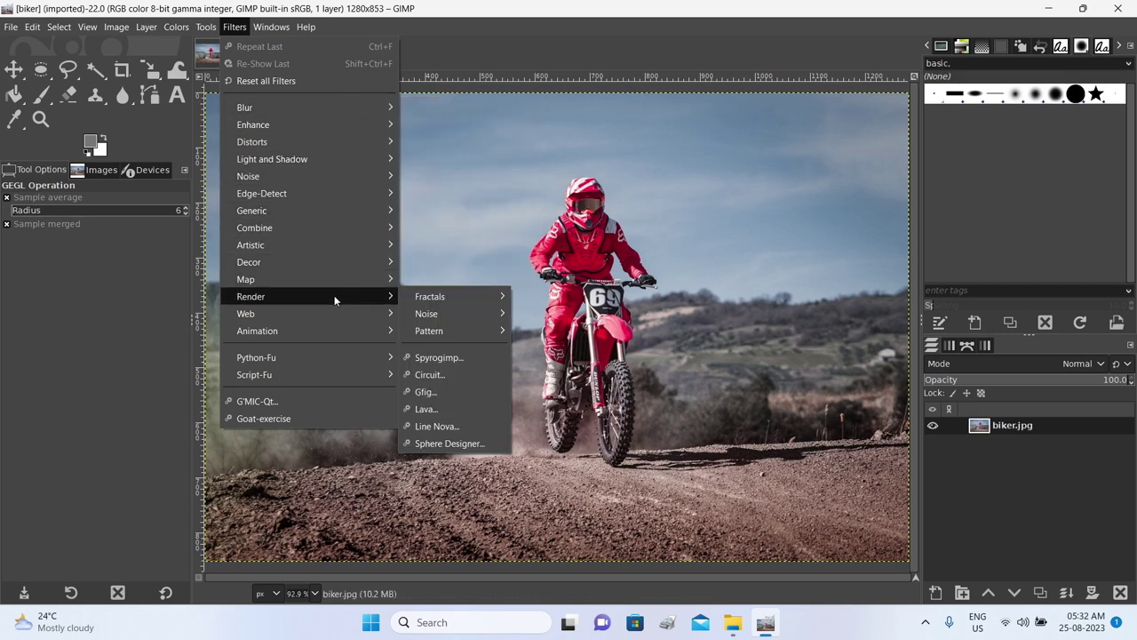
{"action": "mouse_move", "coordinate": [444, 298]}
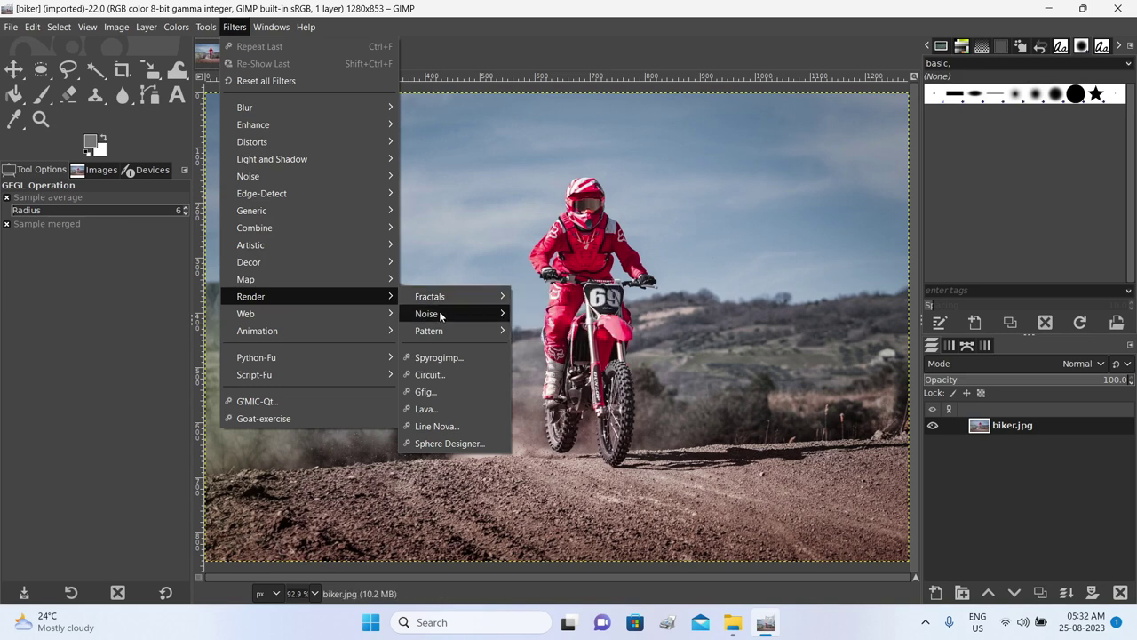
{"action": "left_click", "coordinate": [265, 78]}
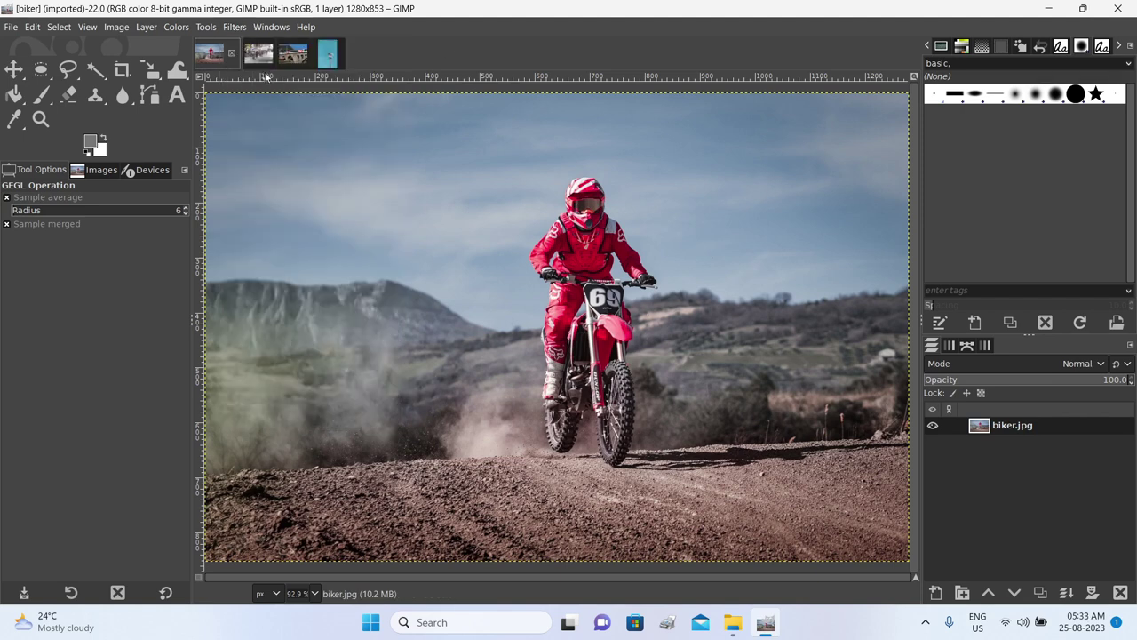
Reopen the Filters menu and show the Blur submenu
{"action": "left_click", "coordinate": [234, 27]}
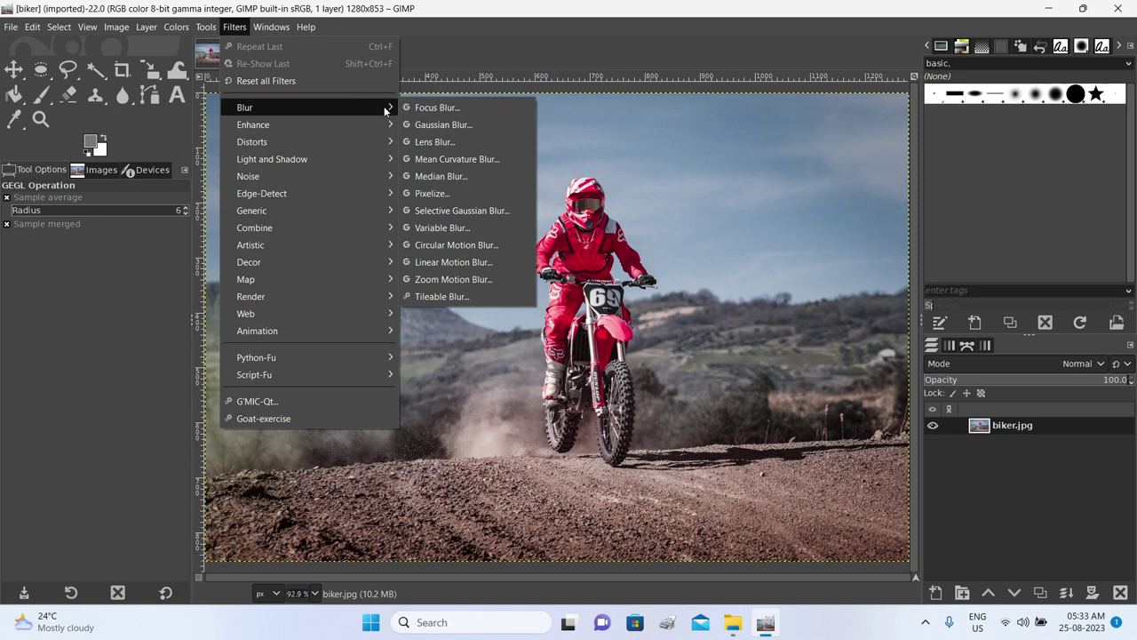
{"action": "left_click", "coordinate": [234, 28]}
{"action": "left_click", "coordinate": [233, 28]}
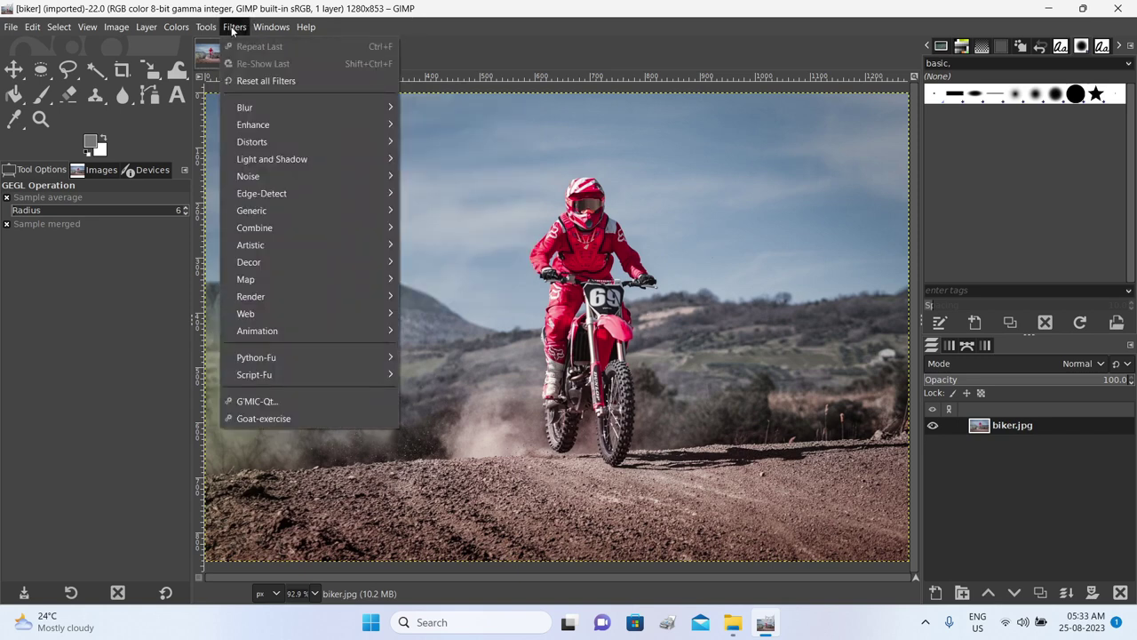
{"action": "mouse_move", "coordinate": [255, 108]}
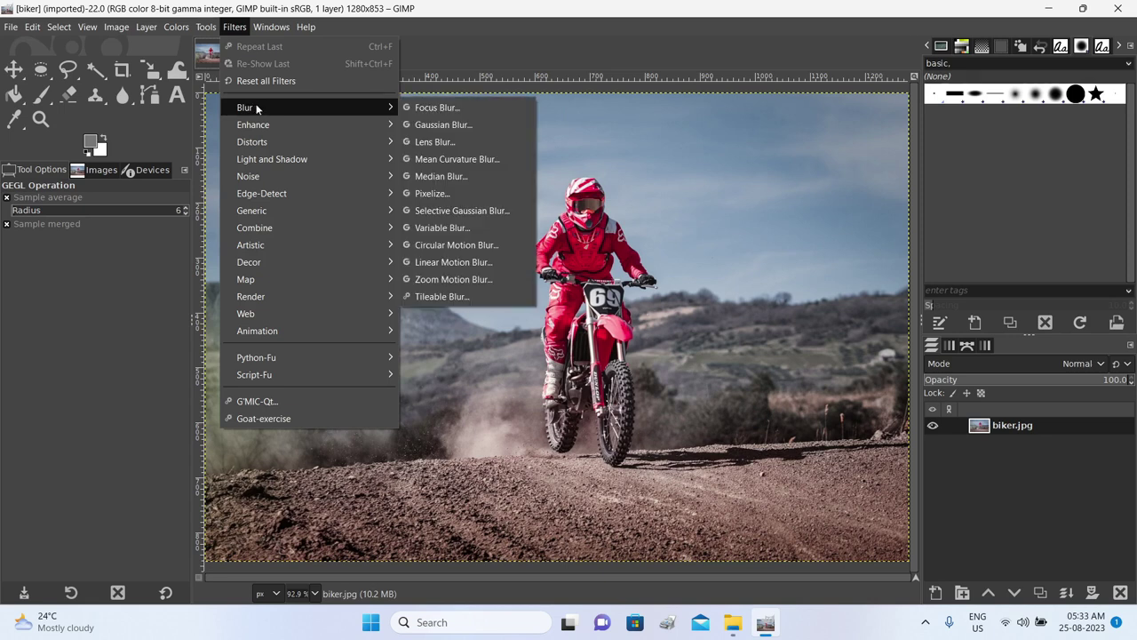
{"action": "mouse_move", "coordinate": [320, 104]}
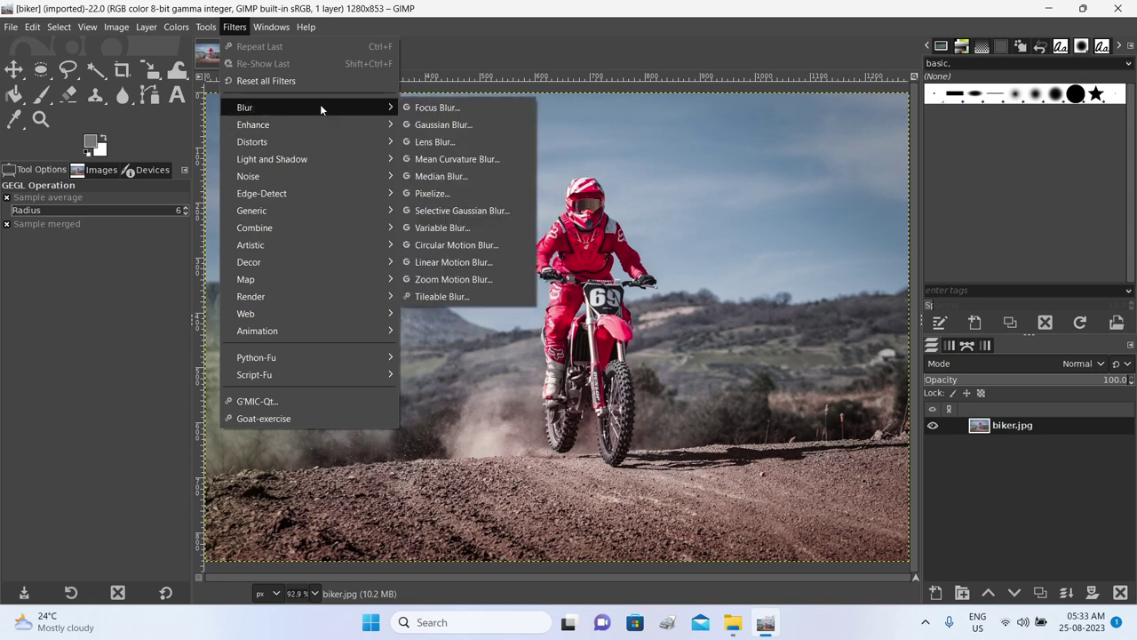
Start Focus Blur and shape the focus area into a tall oval over the rider
{"action": "left_click", "coordinate": [458, 108]}
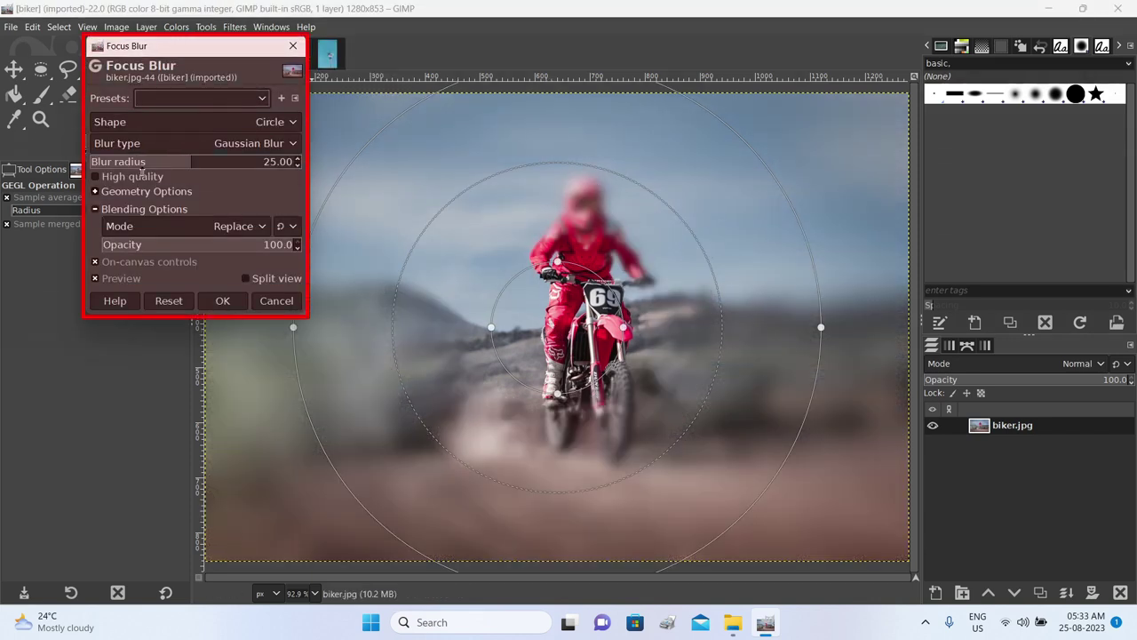
{"action": "left_click_drag", "start_coordinate": [565, 316], "coordinate": [589, 282]}
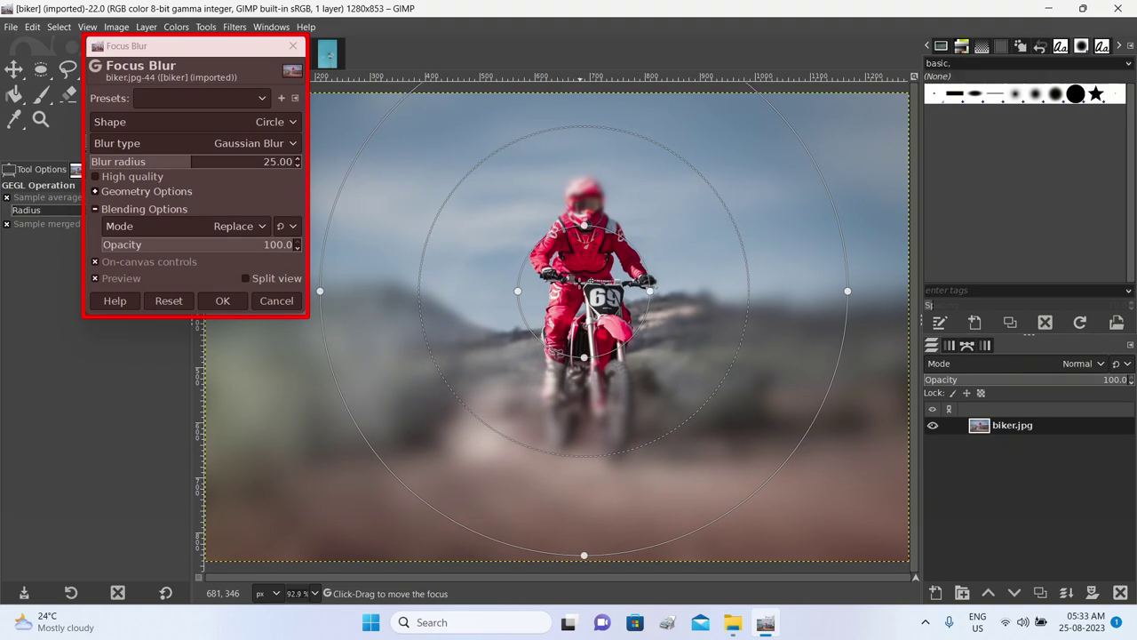
{"action": "left_click_drag", "start_coordinate": [582, 225], "coordinate": [577, 148]}
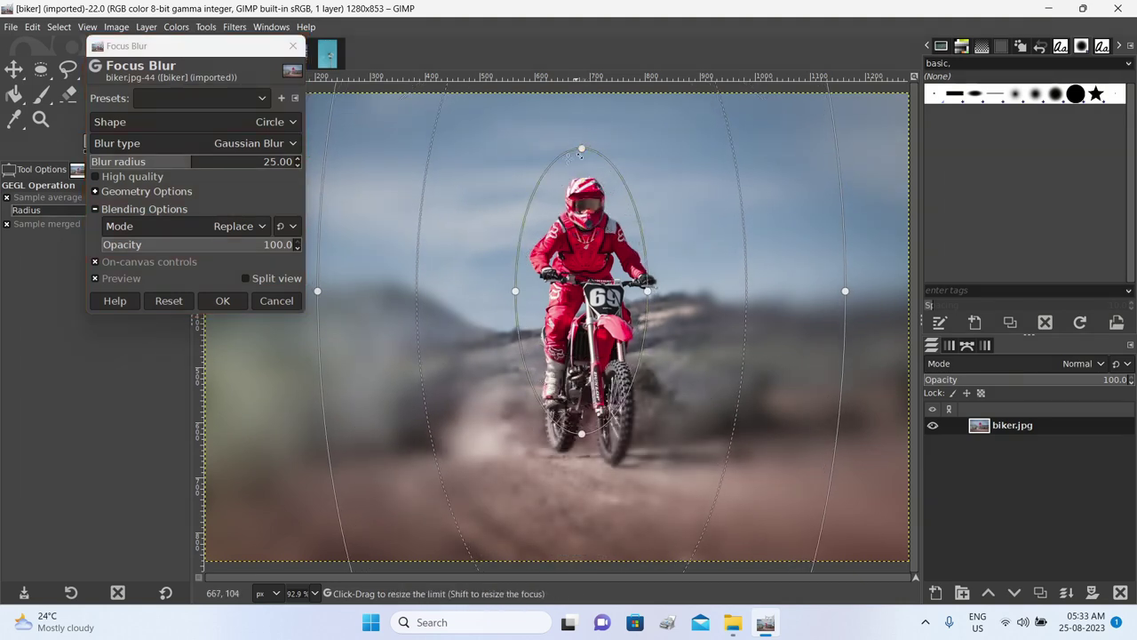
{"action": "left_click_drag", "start_coordinate": [582, 434], "coordinate": [595, 480]}
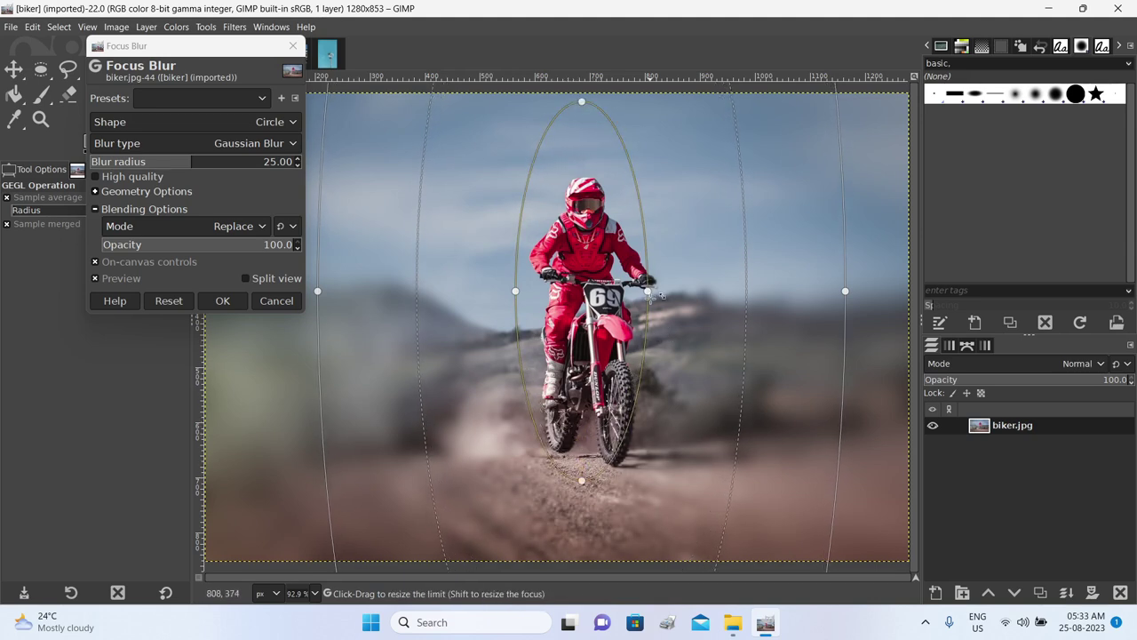
{"action": "left_click_drag", "start_coordinate": [649, 290], "coordinate": [677, 291]}
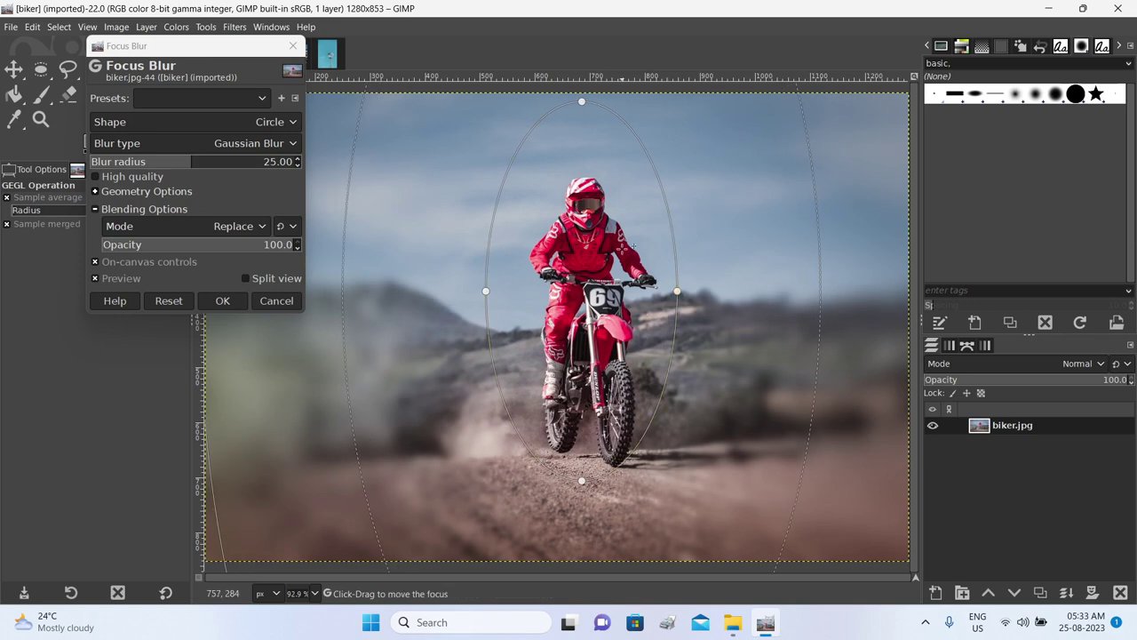
Refine the oval's height, width and position so it hugs the rider and bike
{"action": "left_click_drag", "start_coordinate": [582, 100], "coordinate": [581, 164]}
{"action": "left_click_drag", "start_coordinate": [586, 289], "coordinate": [593, 319]}
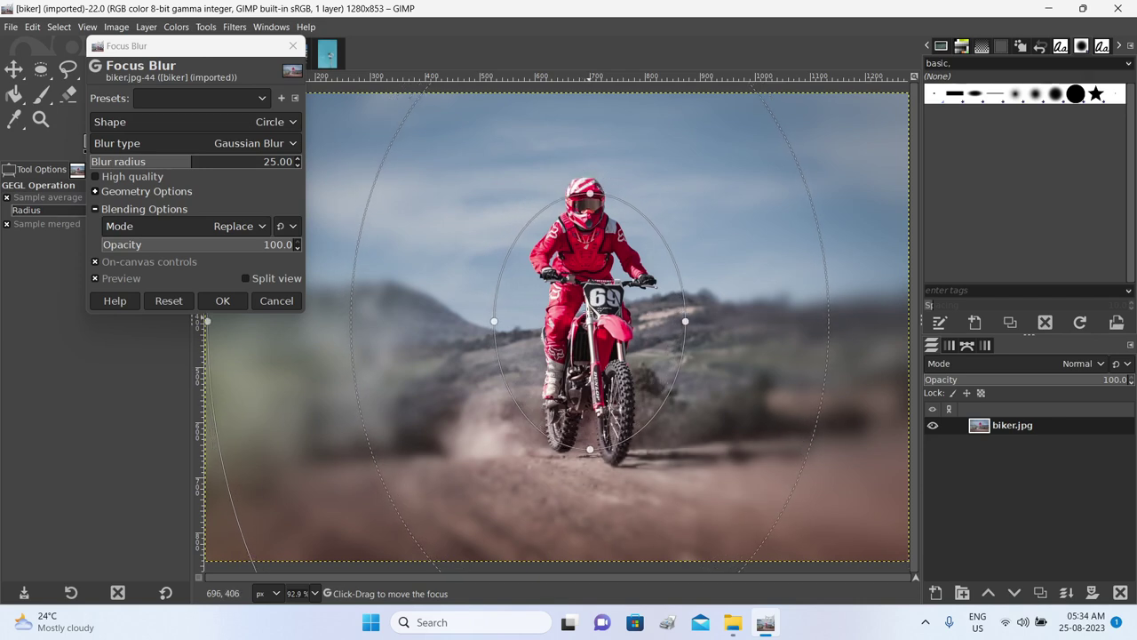
{"action": "left_click_drag", "start_coordinate": [590, 191], "coordinate": [592, 162]}
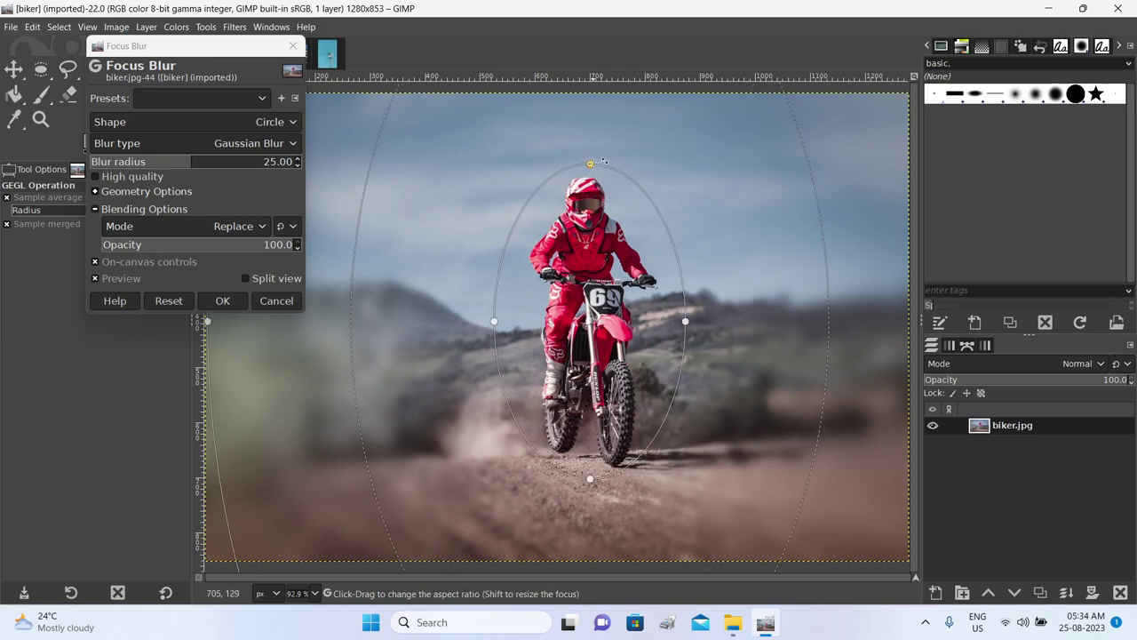
{"action": "left_click_drag", "start_coordinate": [508, 318], "coordinate": [521, 319]}
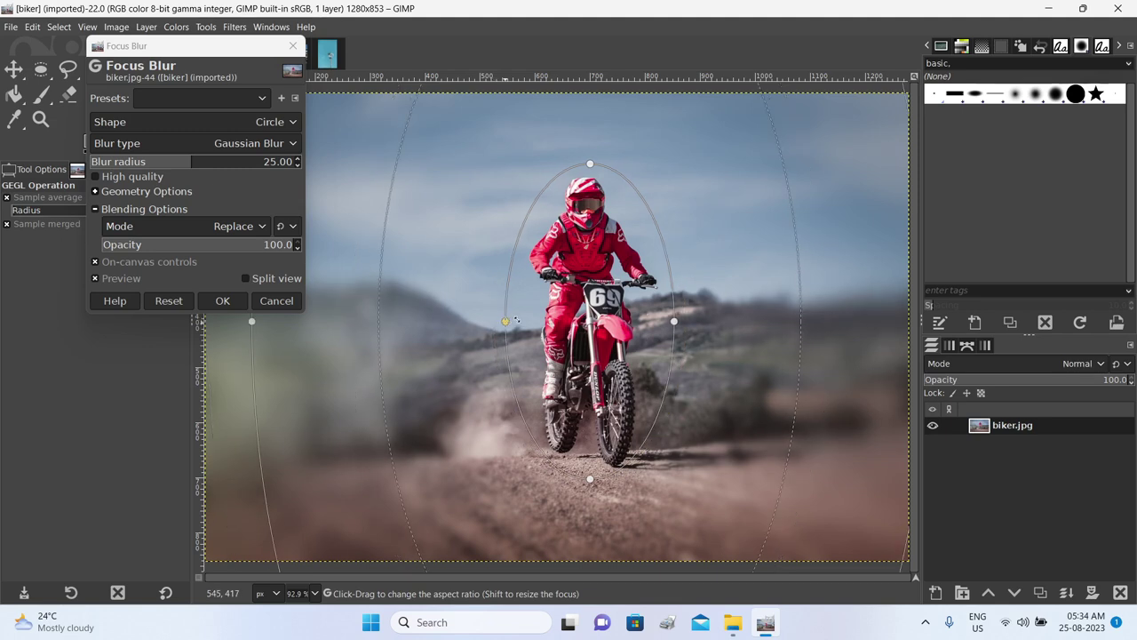
{"action": "left_click_drag", "start_coordinate": [672, 322], "coordinate": [668, 322]}
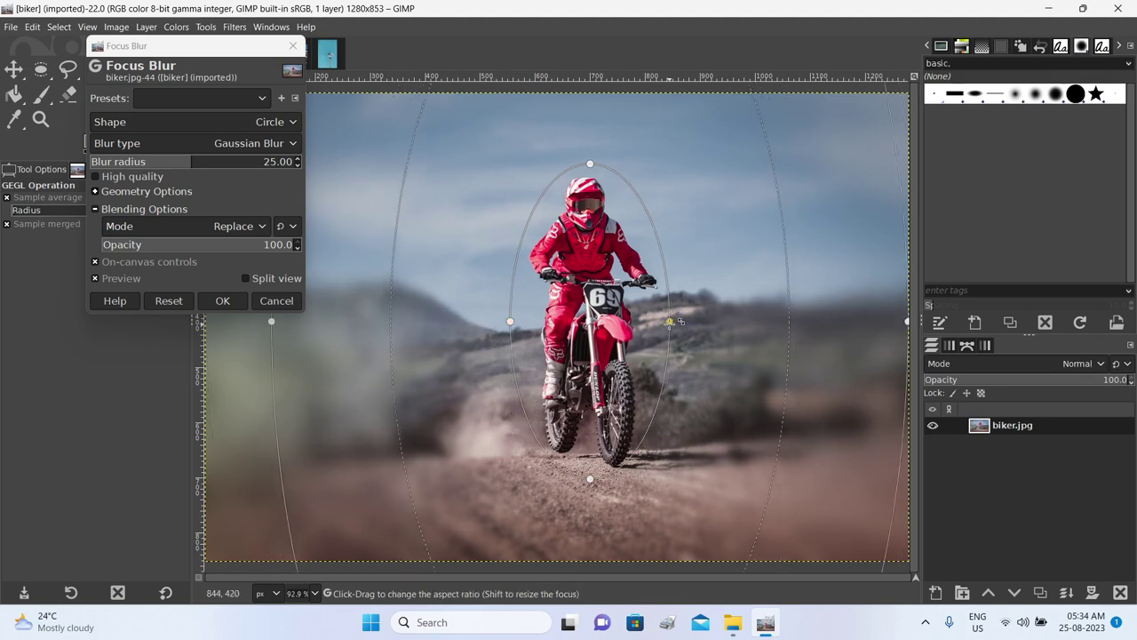
{"action": "left_click_drag", "start_coordinate": [592, 305], "coordinate": [595, 309]}
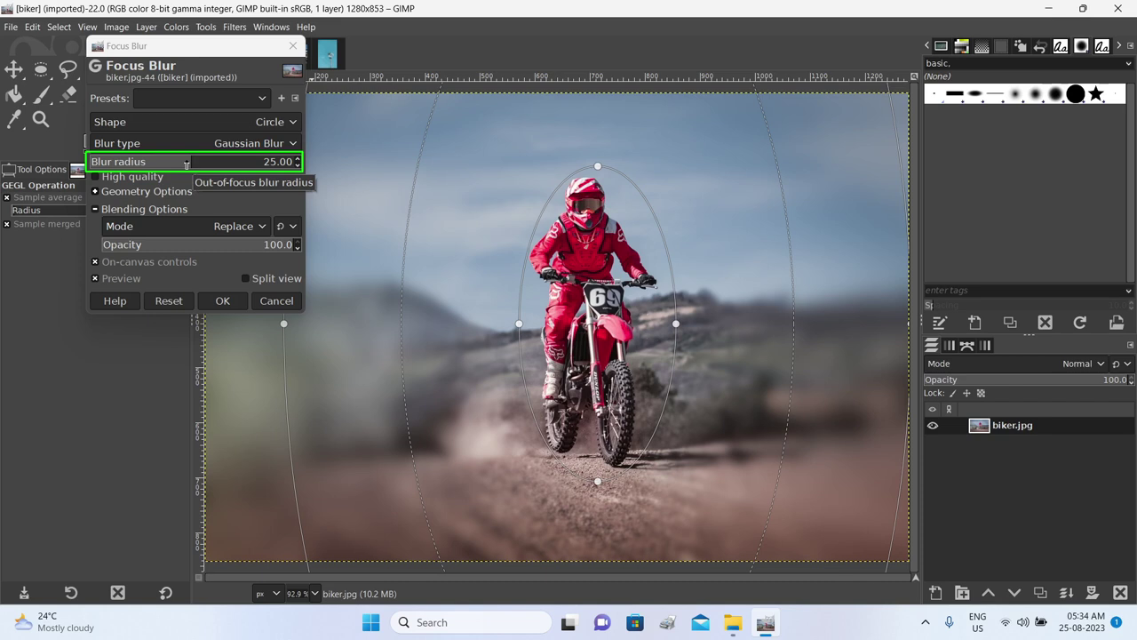
Set the Focus Blur radius to 20.04 and leave opacity at 100 after testing it
{"action": "left_click_drag", "start_coordinate": [187, 163], "coordinate": [182, 163]}
{"action": "left_click_drag", "start_coordinate": [142, 161], "coordinate": [181, 164]}
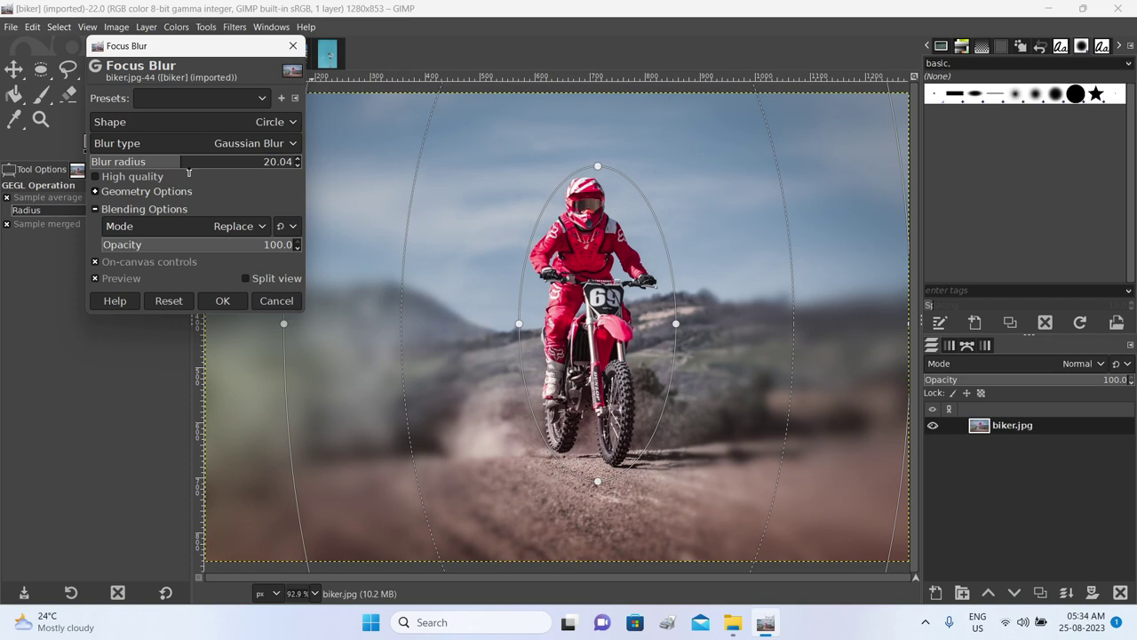
{"action": "left_click", "coordinate": [286, 246]}
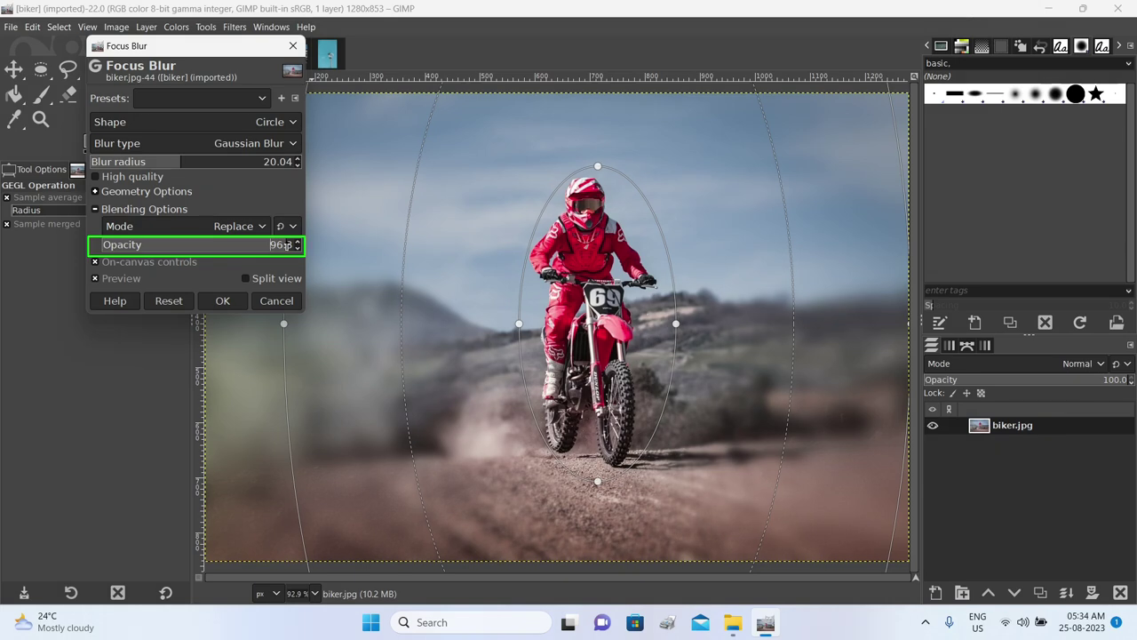
{"action": "left_click_drag", "start_coordinate": [251, 244], "coordinate": [82, 244]}
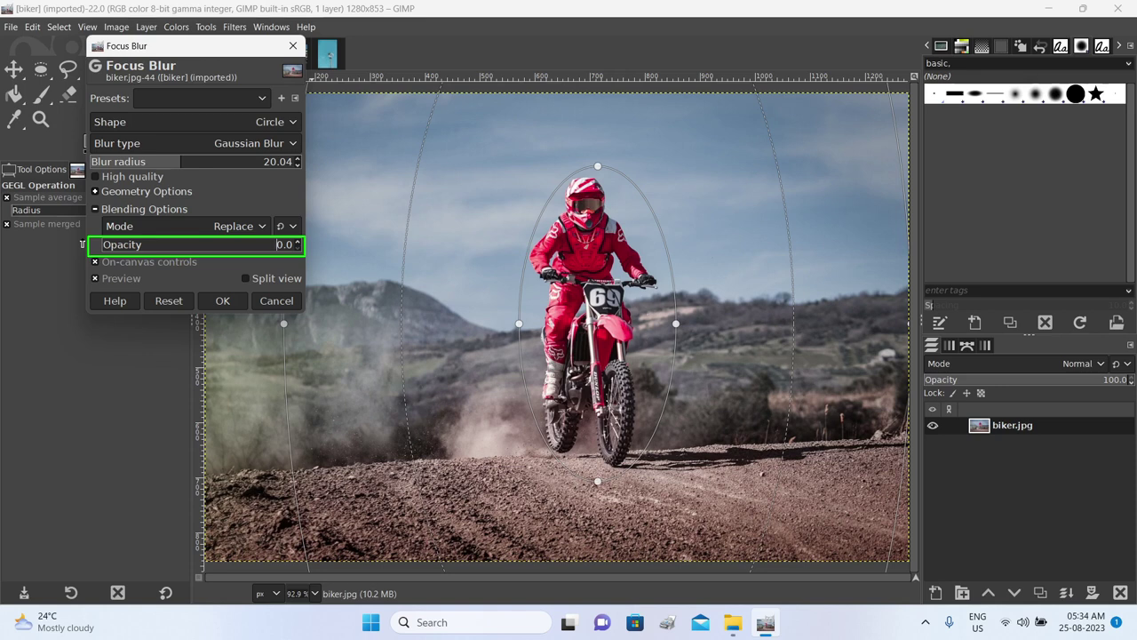
{"action": "left_click_drag", "start_coordinate": [88, 244], "coordinate": [302, 247]}
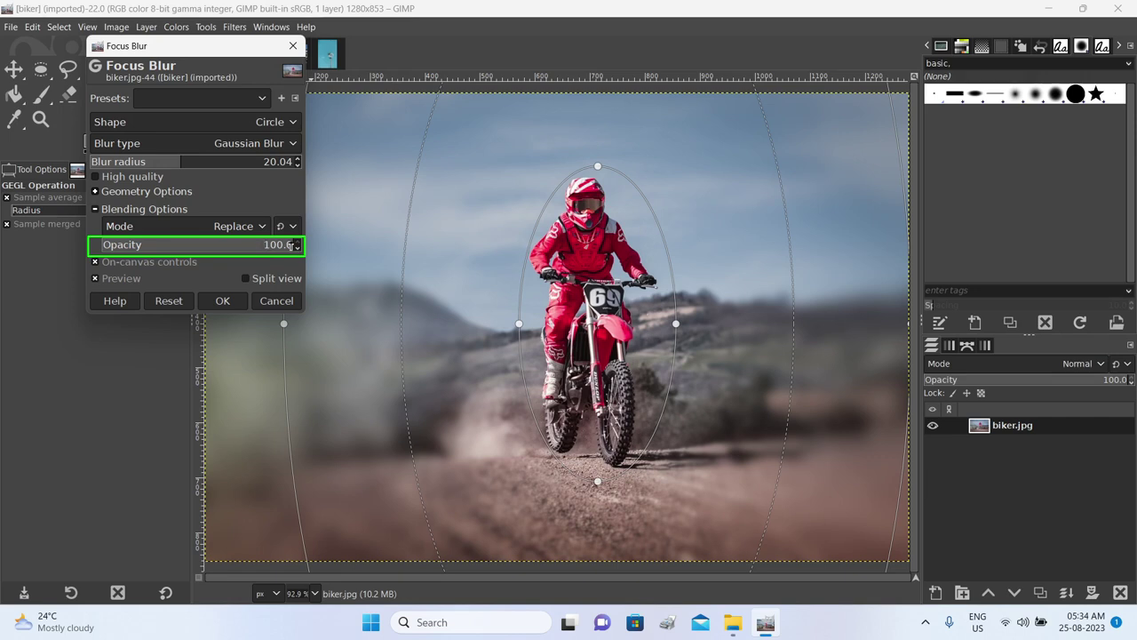
{"action": "mouse_move", "coordinate": [297, 245]}
{"action": "left_mouse_down"}
{"action": "mouse_move", "coordinate": [209, 245]}
{"action": "mouse_move", "coordinate": [314, 244]}
{"action": "left_mouse_up"}
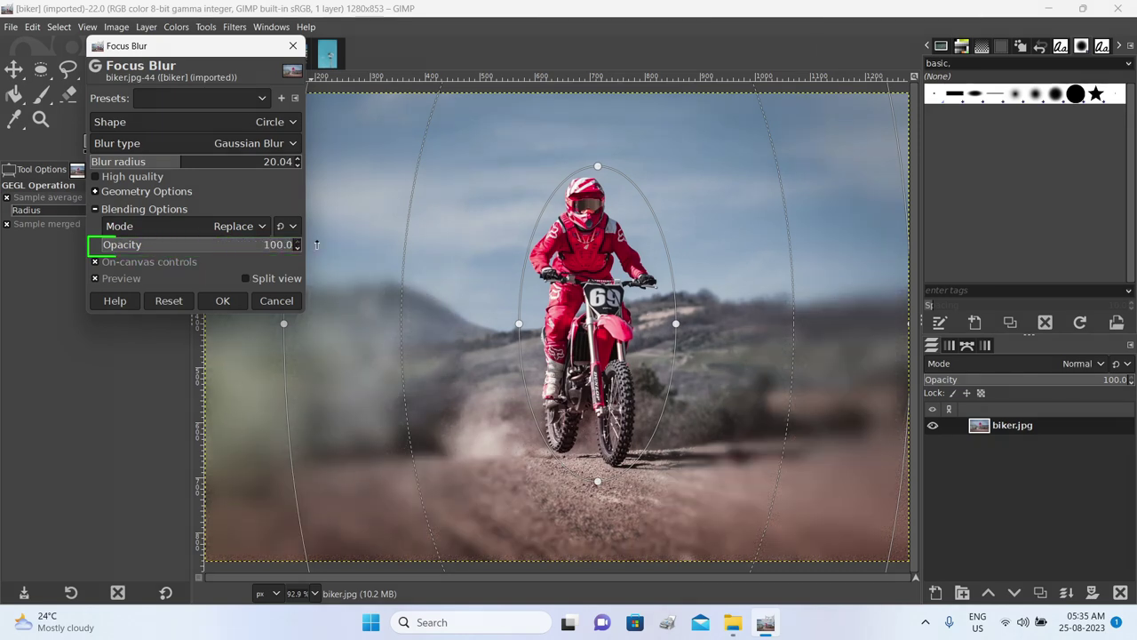
Reset Focus Blur to its 25.00 default and stretch the focus ellipse tall over the biker
{"action": "left_click", "coordinate": [169, 302]}
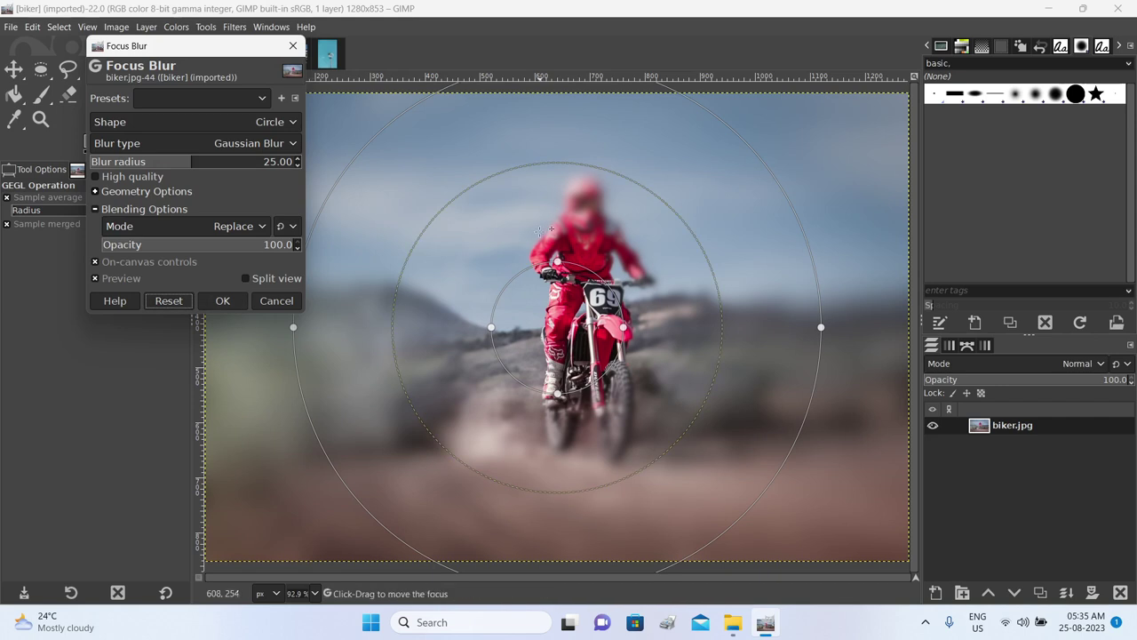
{"action": "left_click", "coordinate": [556, 261]}
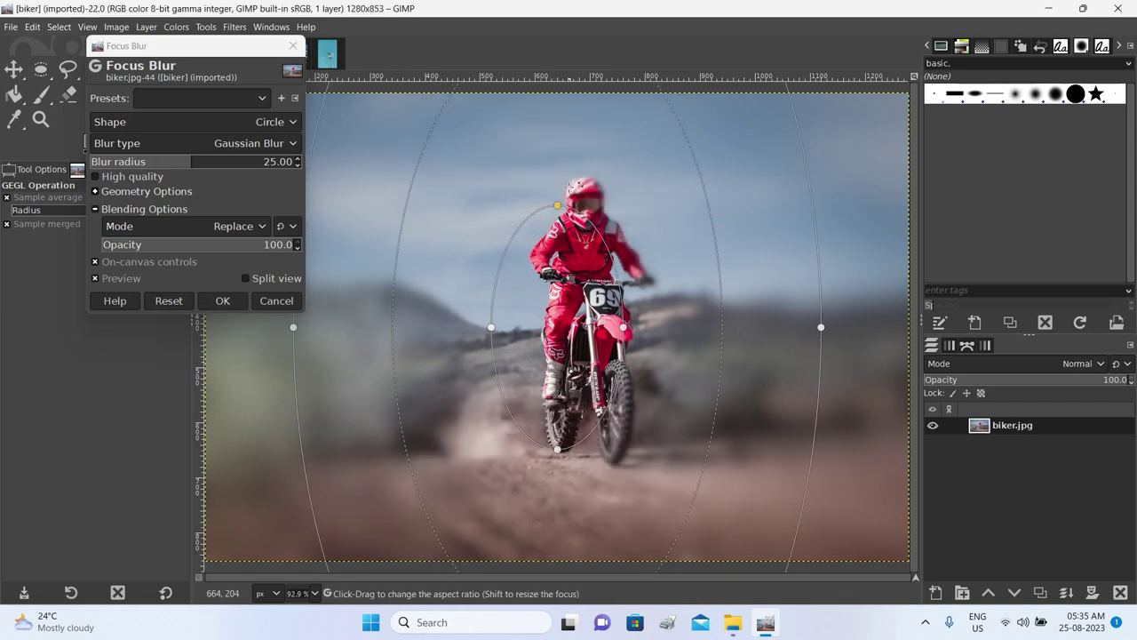
{"action": "left_click_drag", "start_coordinate": [557, 261], "coordinate": [579, 163]}
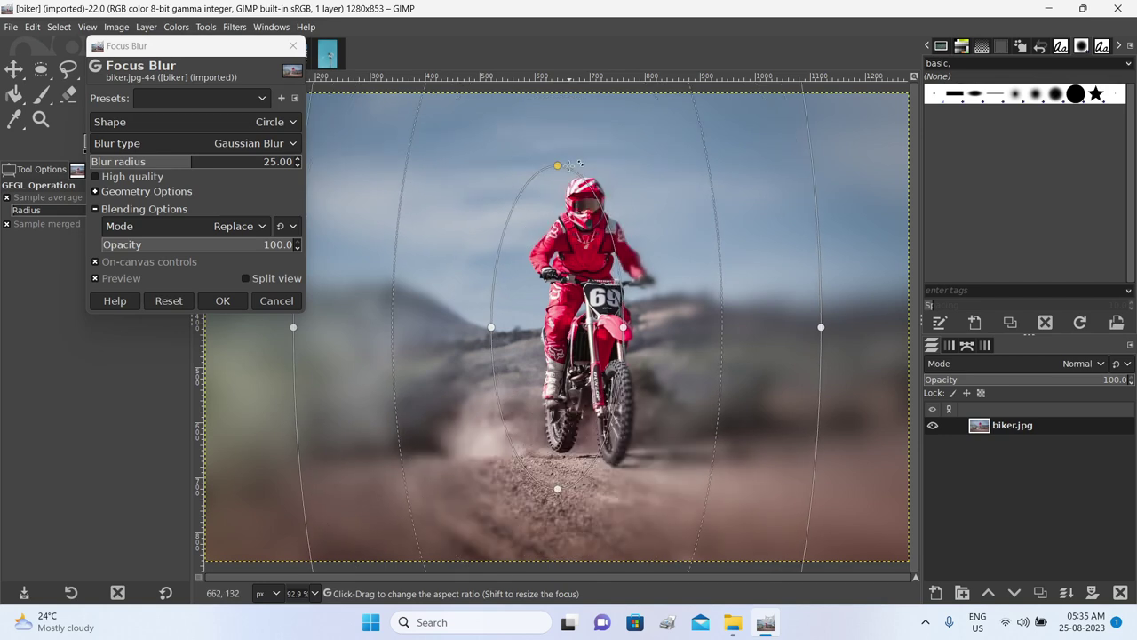
{"action": "left_click_drag", "start_coordinate": [540, 313], "coordinate": [574, 311]}
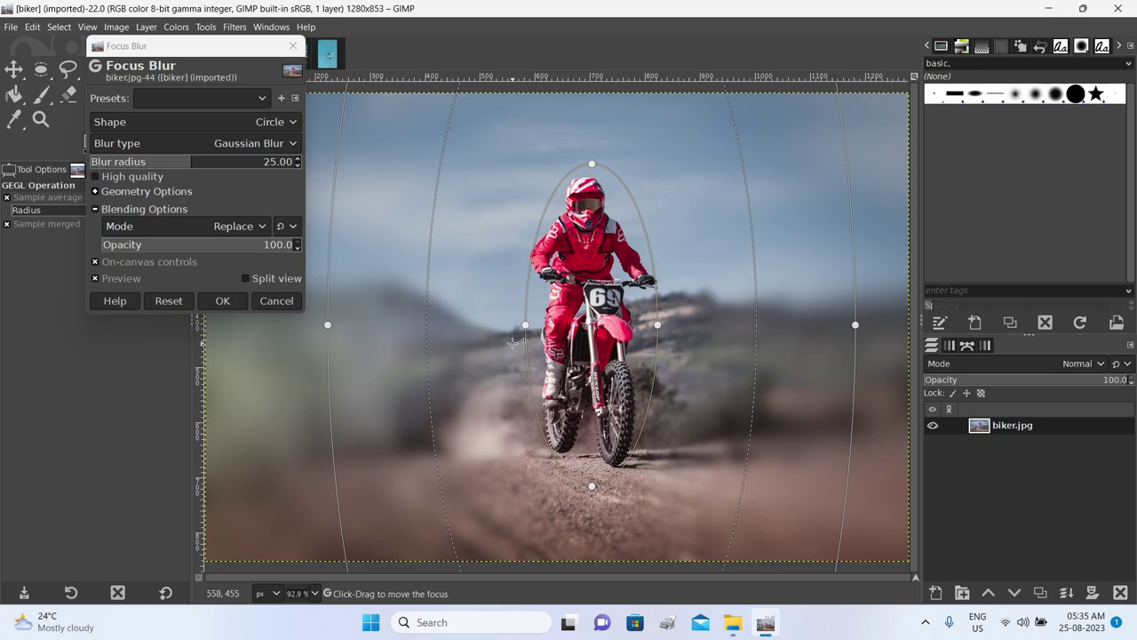
Apply the focus blur and export biker.jpg at JPEG quality 92 to the new images folder
{"action": "left_click", "coordinate": [222, 302]}
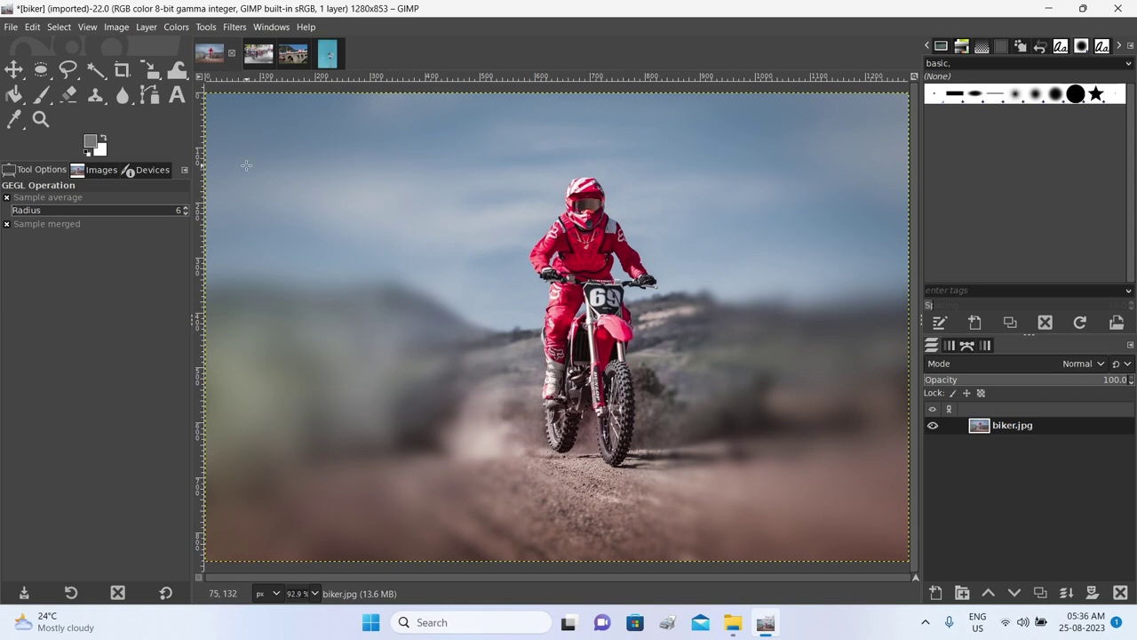
{"action": "left_click", "coordinate": [11, 27]}
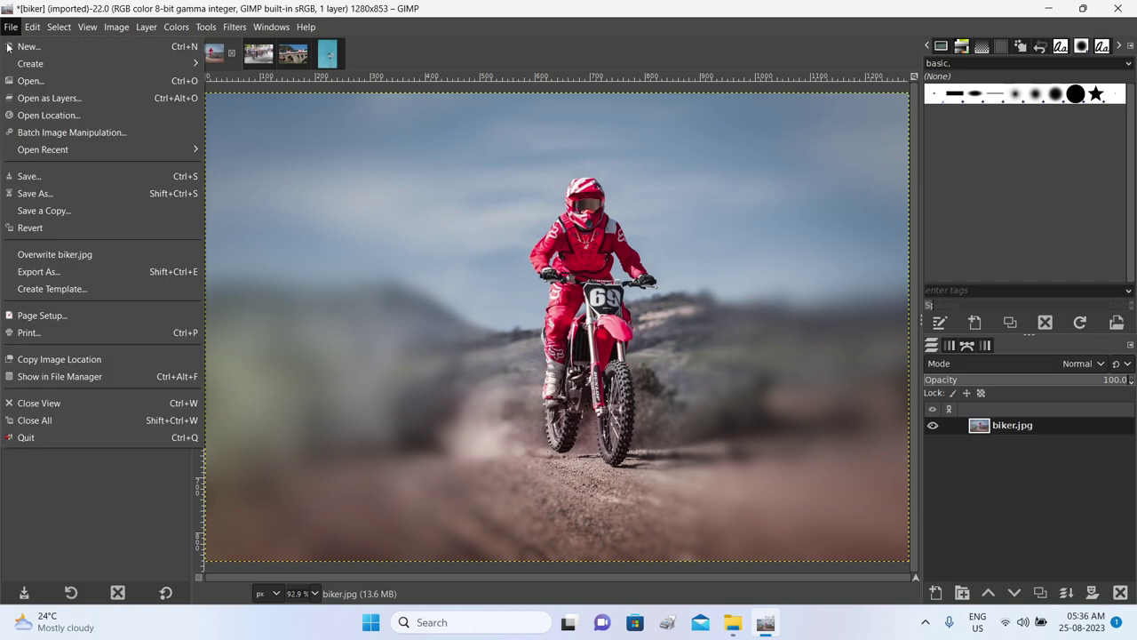
{"action": "left_click", "coordinate": [73, 270]}
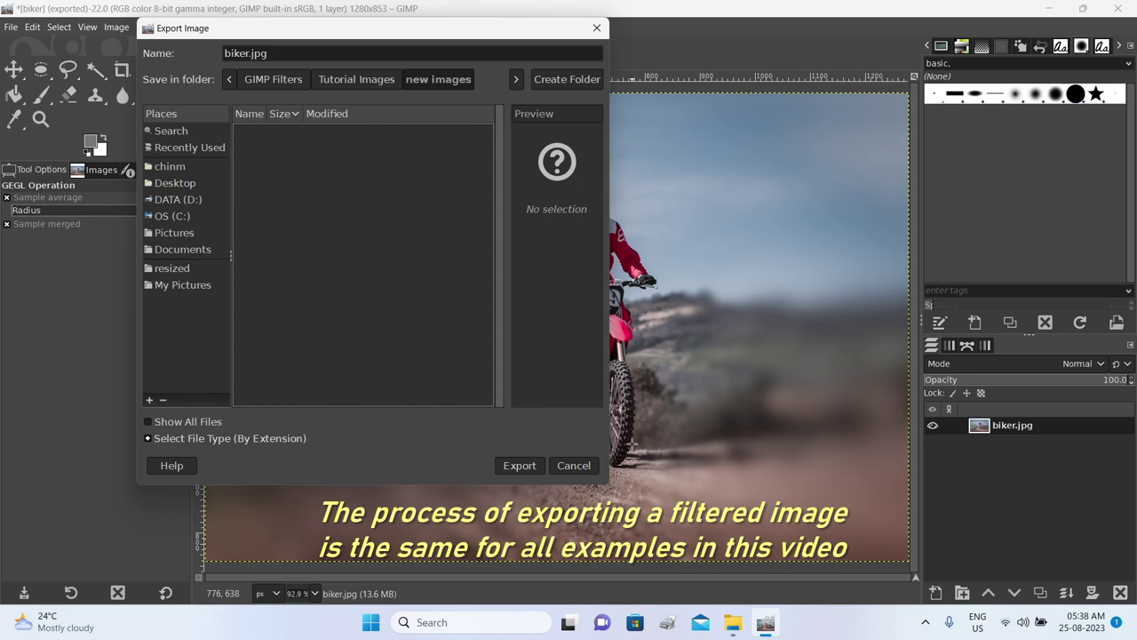
{"action": "left_click", "coordinate": [524, 465]}
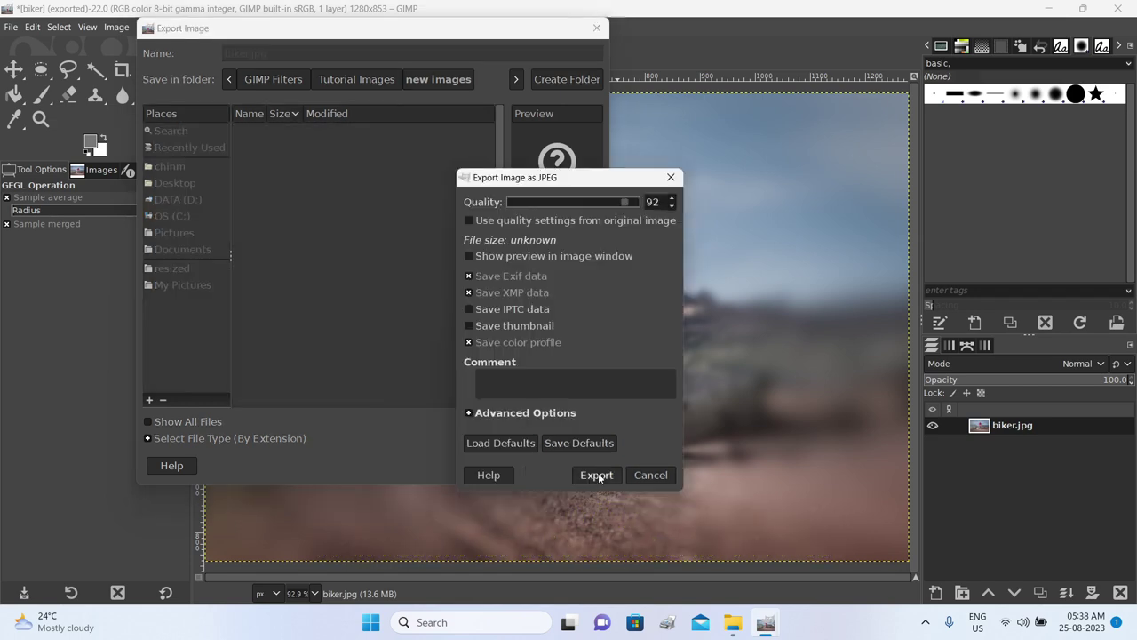
{"action": "left_click", "coordinate": [598, 477]}
{"action": "left_click", "coordinate": [732, 622]}
{"action": "mouse_move", "coordinate": [569, 268]}
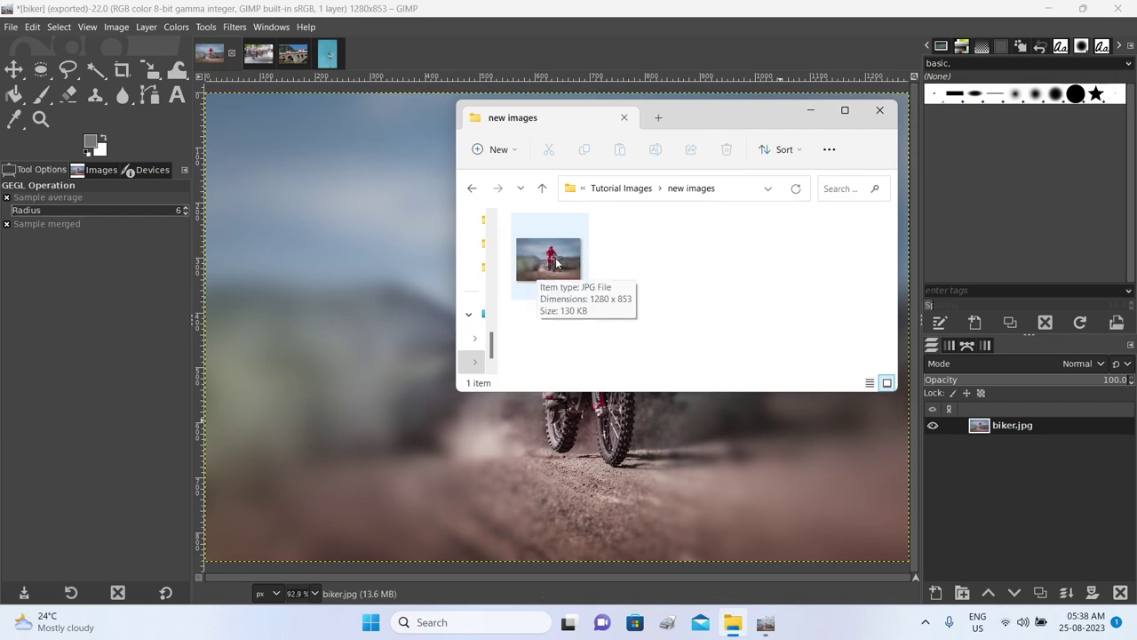
View the exported biker.jpg in Windows Photos, then close it and return to GIMP
{"action": "double_click", "coordinate": [555, 263]}
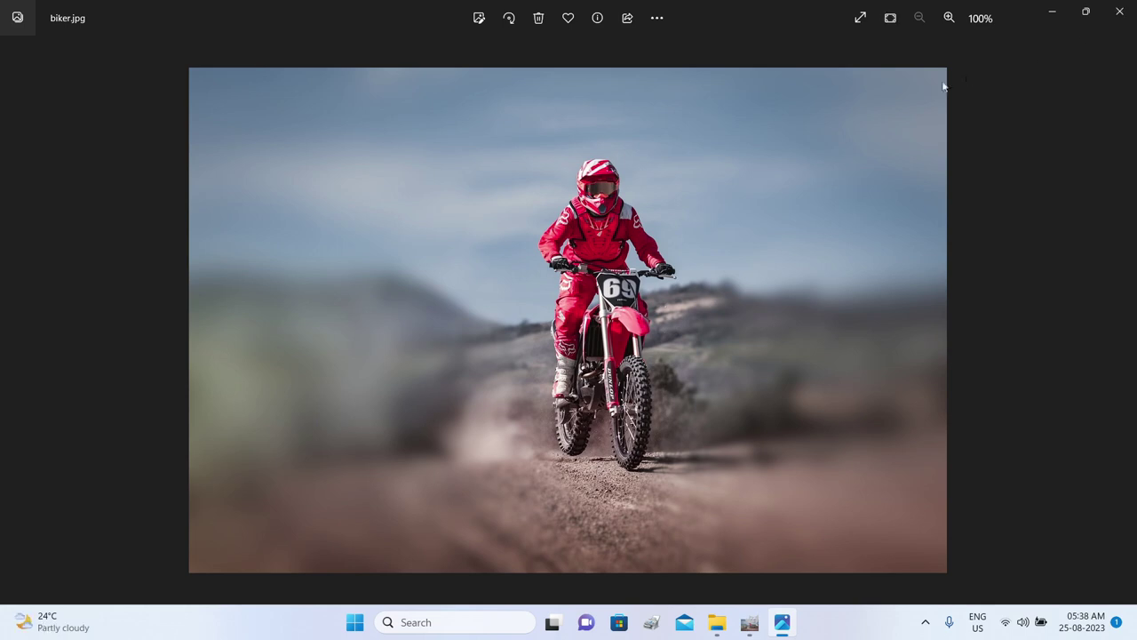
{"action": "left_click", "coordinate": [1119, 11]}
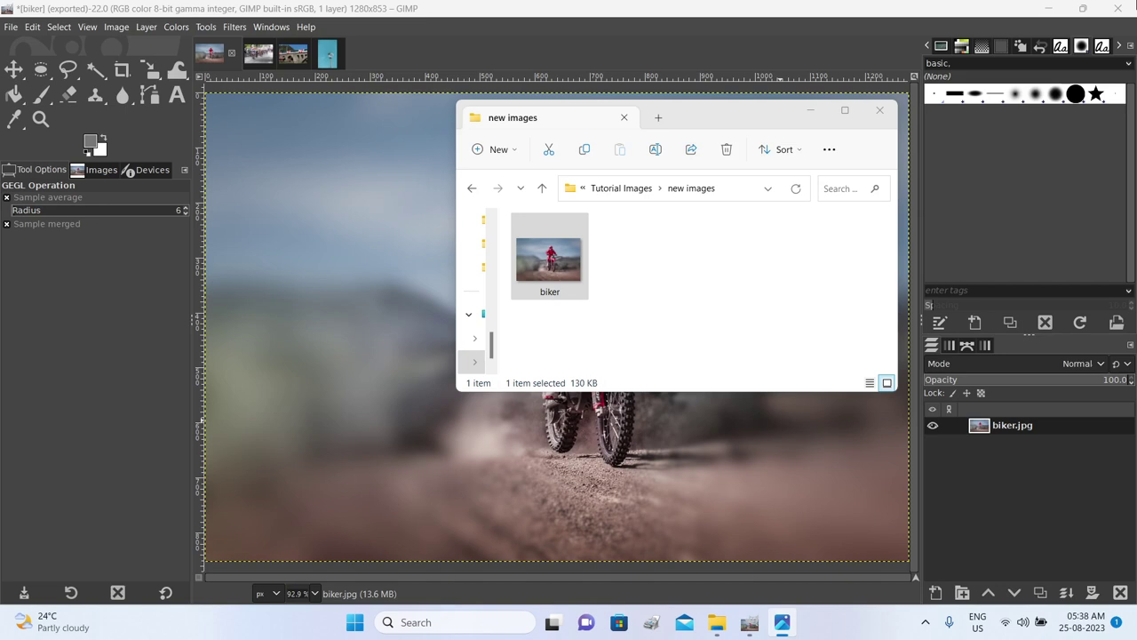
{"action": "left_click", "coordinate": [127, 173]}
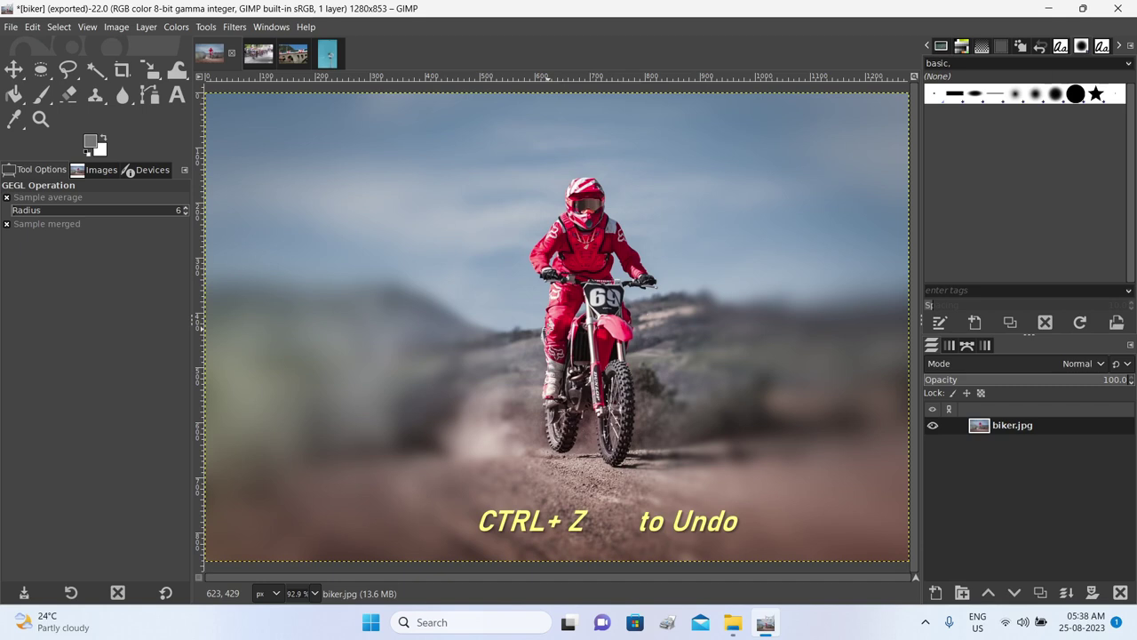
Undo the Focus Blur and open Zoom Motion Blur from Filters > Blur
{"action": "key", "text": "ctrl+z"}
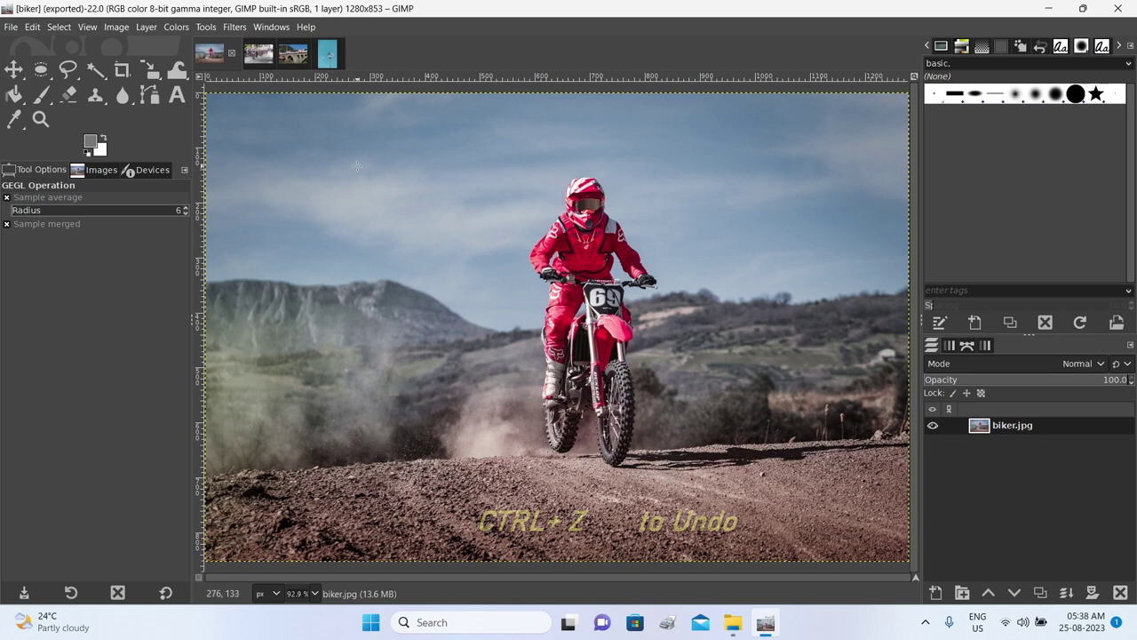
{"action": "left_click", "coordinate": [235, 28]}
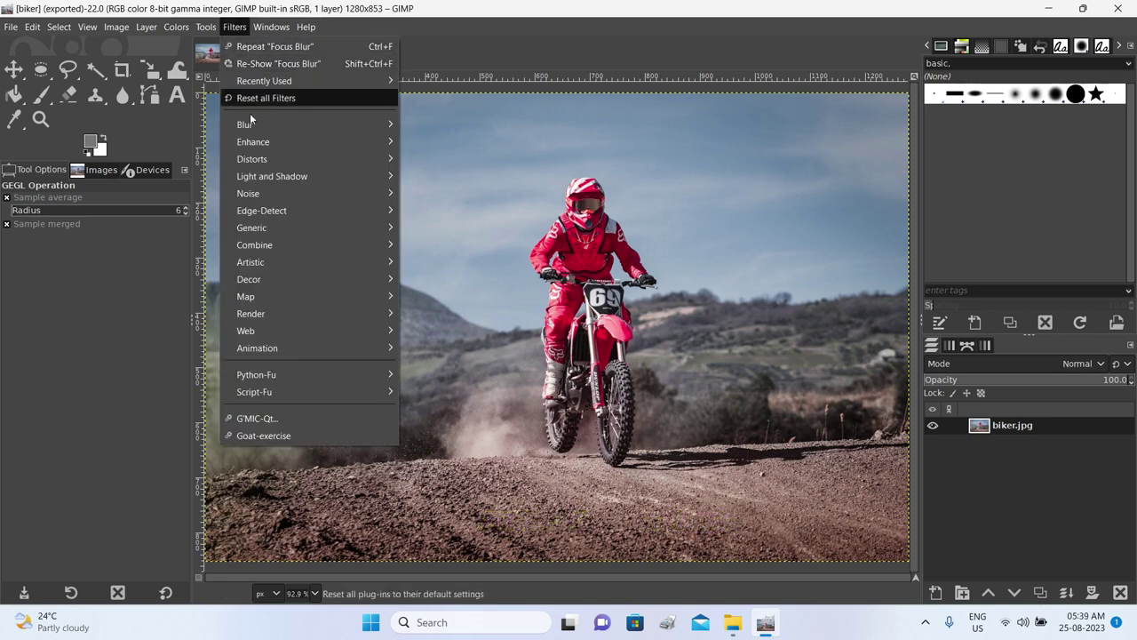
{"action": "mouse_move", "coordinate": [258, 126]}
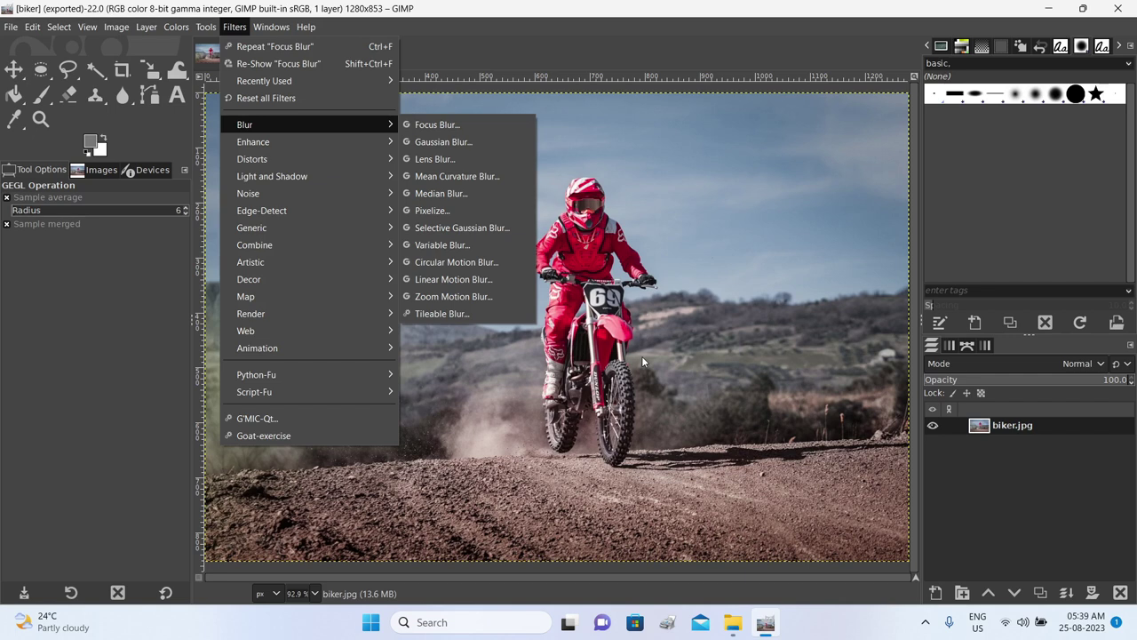
{"action": "left_click", "coordinate": [470, 297]}
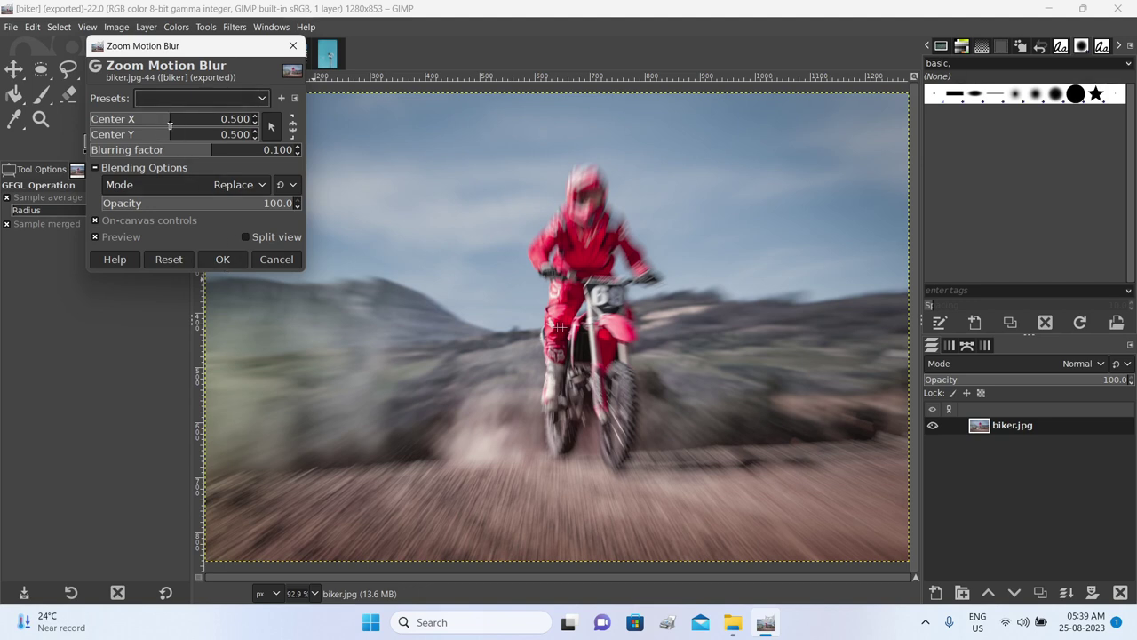
Try other zoom centre and blurring factor values, then reset and apply the 0.100 default
{"action": "left_click_drag", "start_coordinate": [169, 124], "coordinate": [153, 125]}
{"action": "left_click", "coordinate": [165, 138]}
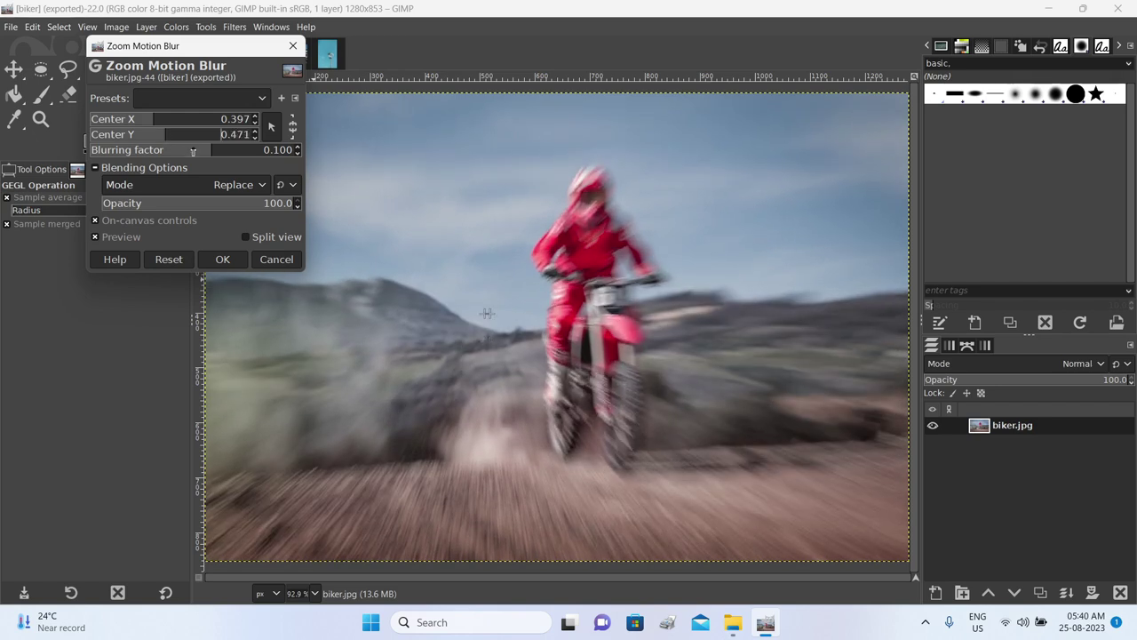
{"action": "left_click_drag", "start_coordinate": [211, 150], "coordinate": [211, 156]}
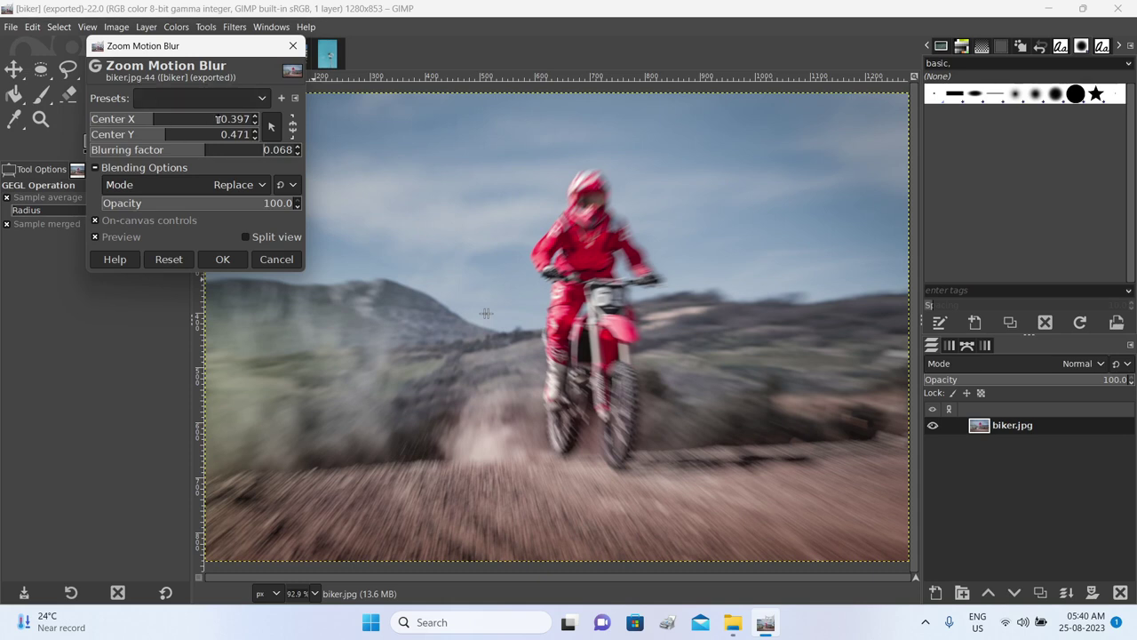
{"action": "left_click", "coordinate": [168, 260]}
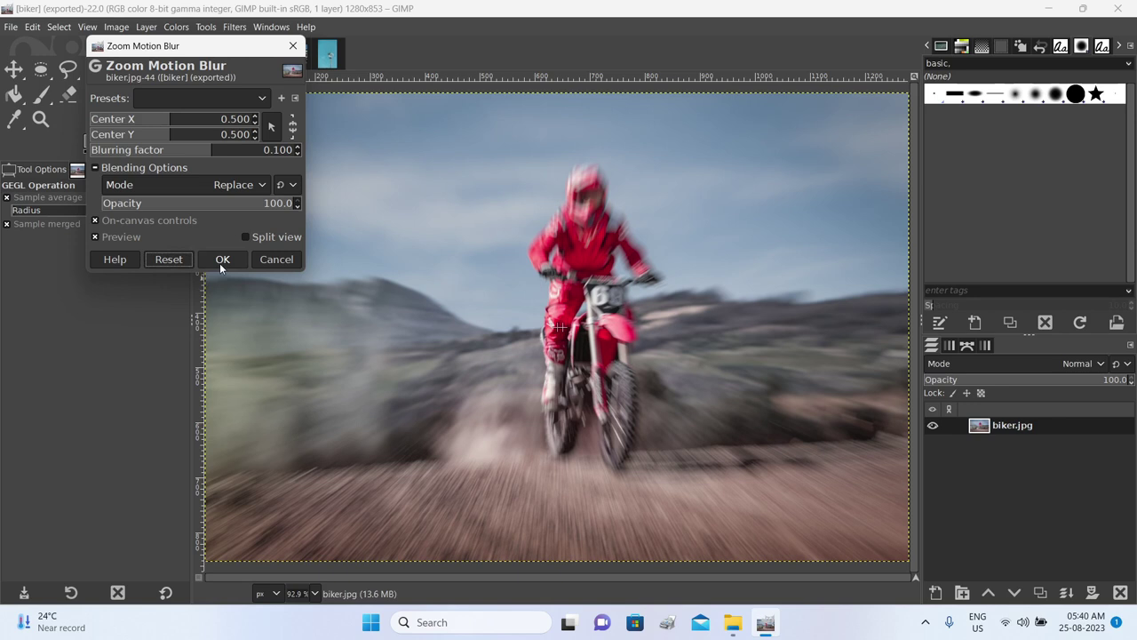
{"action": "left_click", "coordinate": [222, 259]}
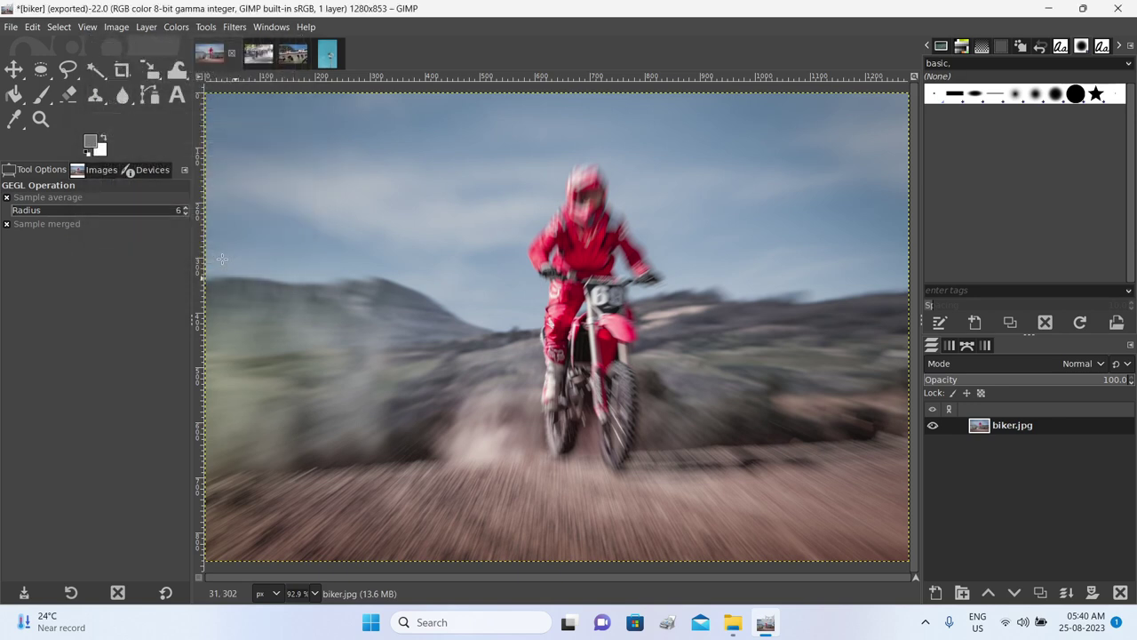
{"action": "left_click", "coordinate": [9, 27]}
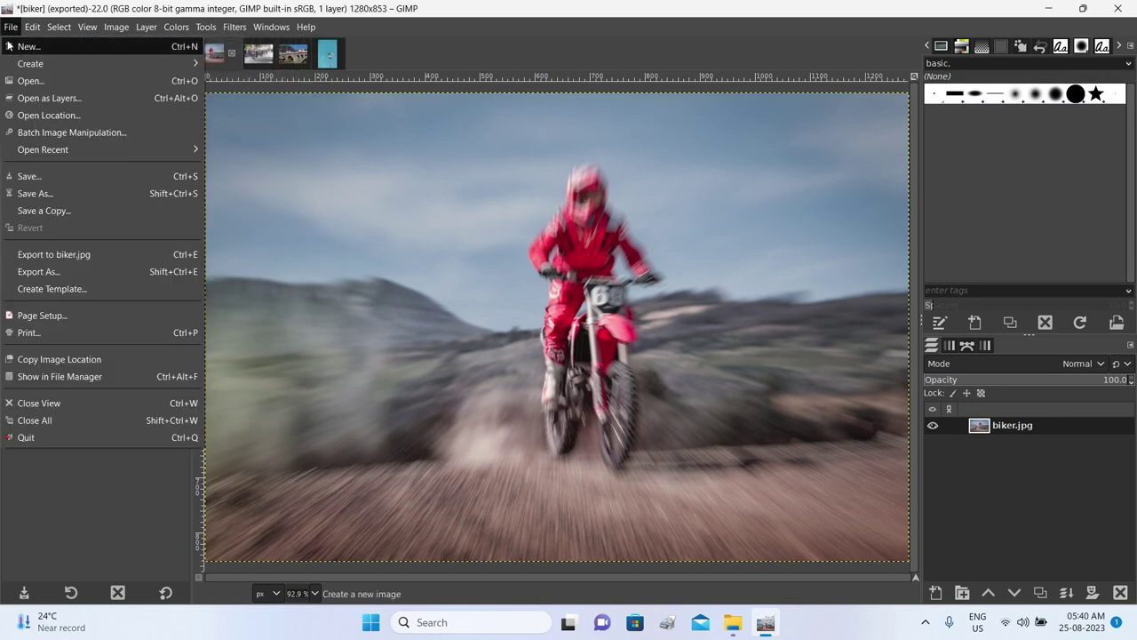
Export the zoom-blurred photo as biker-zoom1.jpg with the default JPEG settings
{"action": "left_click", "coordinate": [58, 270]}
{"action": "left_click", "coordinate": [249, 54]}
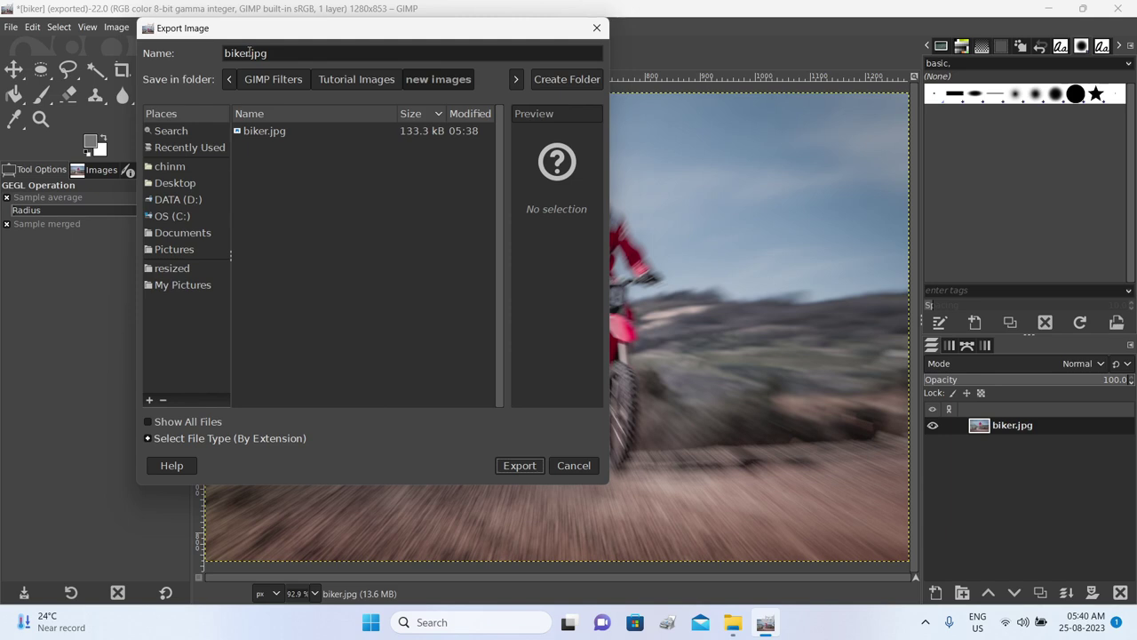
{"action": "type", "text": "-zoom1"}
{"action": "left_click", "coordinate": [519, 466]}
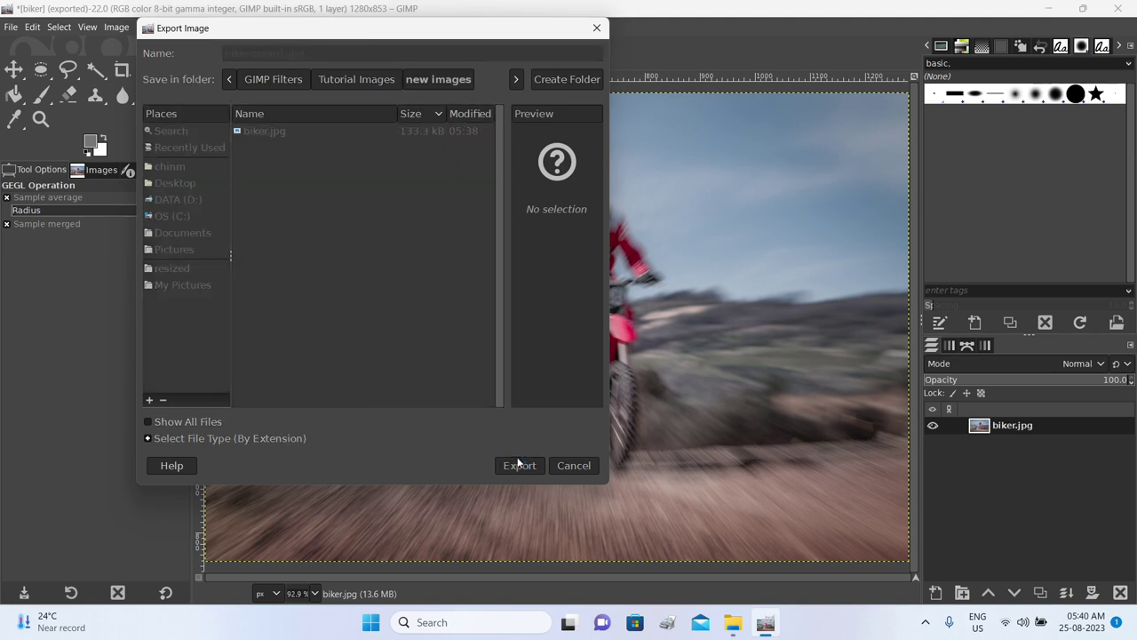
{"action": "left_click", "coordinate": [518, 464]}
{"action": "left_click", "coordinate": [586, 476]}
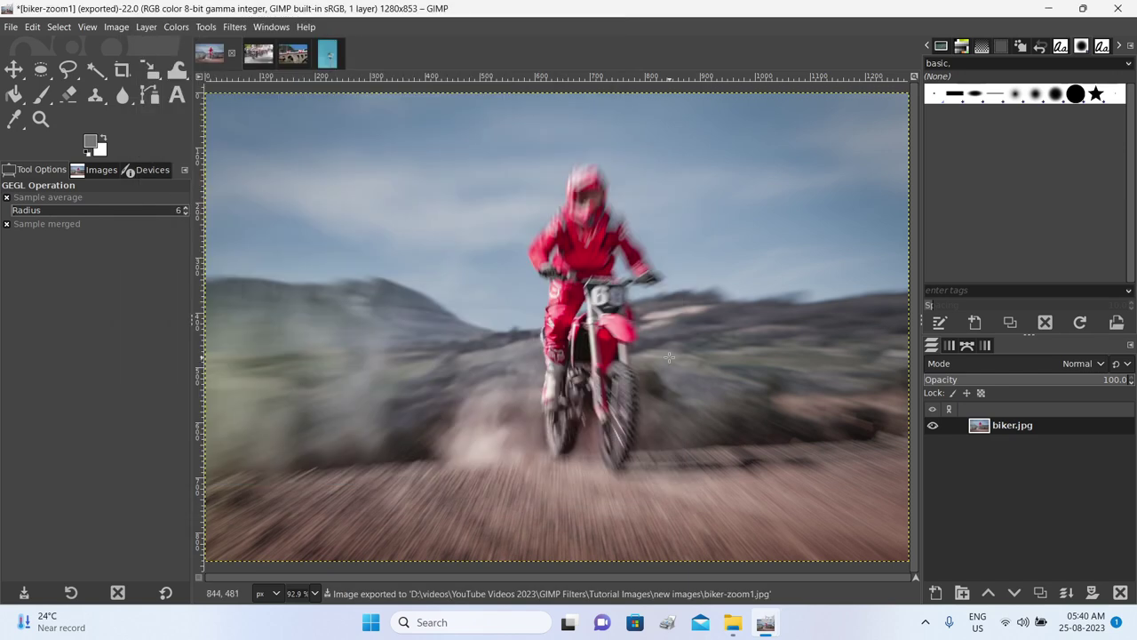
{"action": "left_click", "coordinate": [733, 622]}
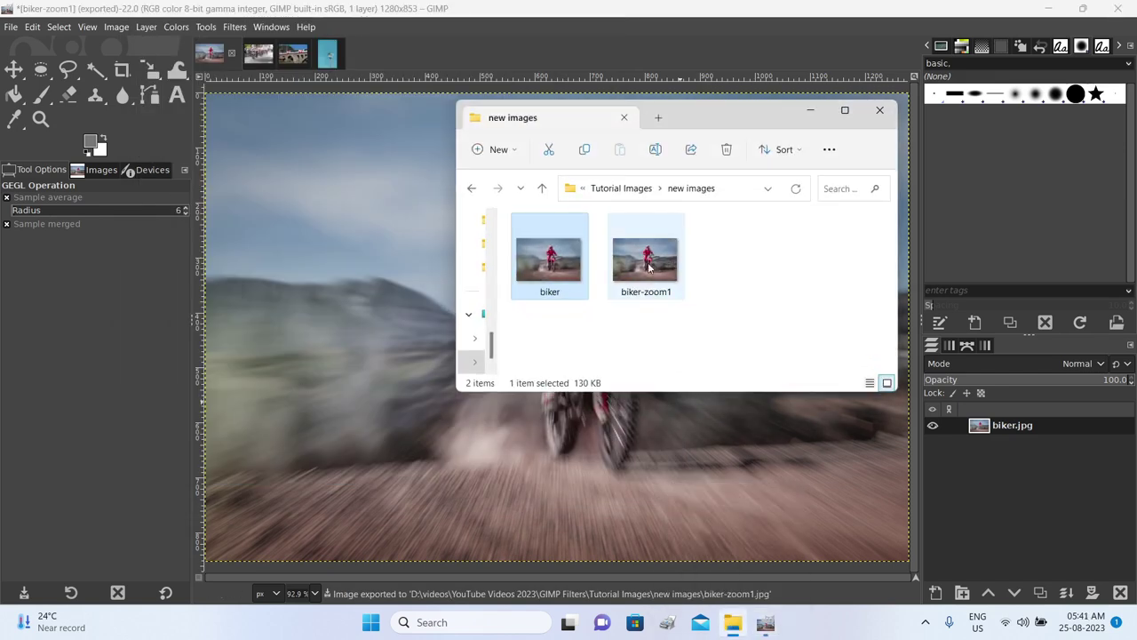
View biker-zoom1.jpg in Windows Photos, then close the viewer
{"action": "double_click", "coordinate": [648, 267]}
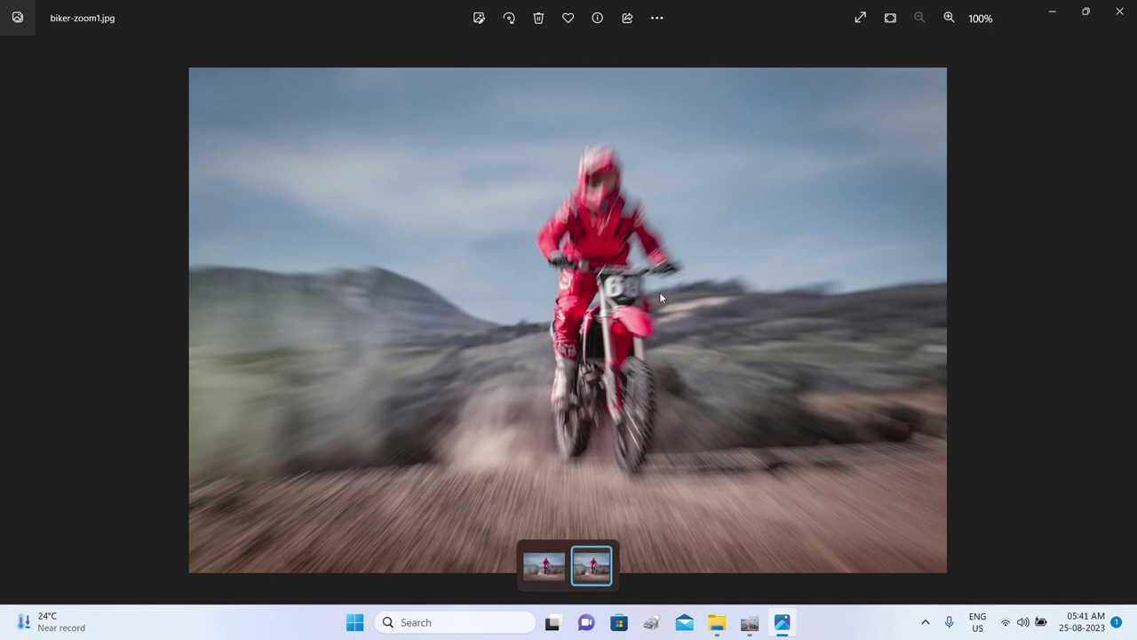
{"action": "key", "text": "alt+F4"}
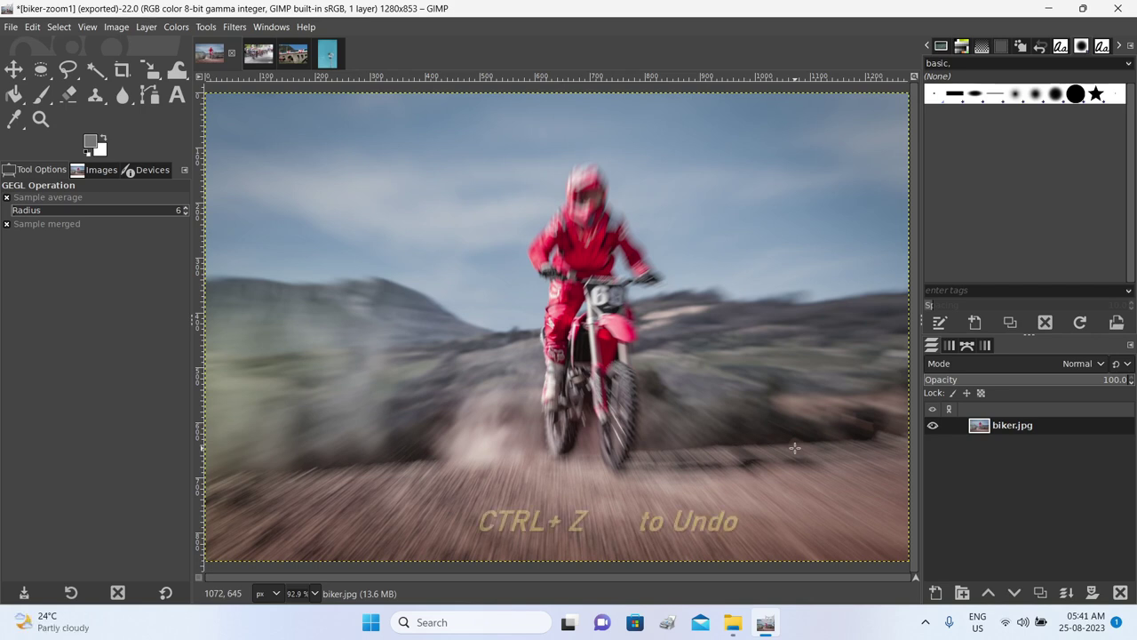
Undo the zoom blur and duplicate the biker.jpg layer, keeping the copy active
{"action": "key", "text": "ctrl+z"}
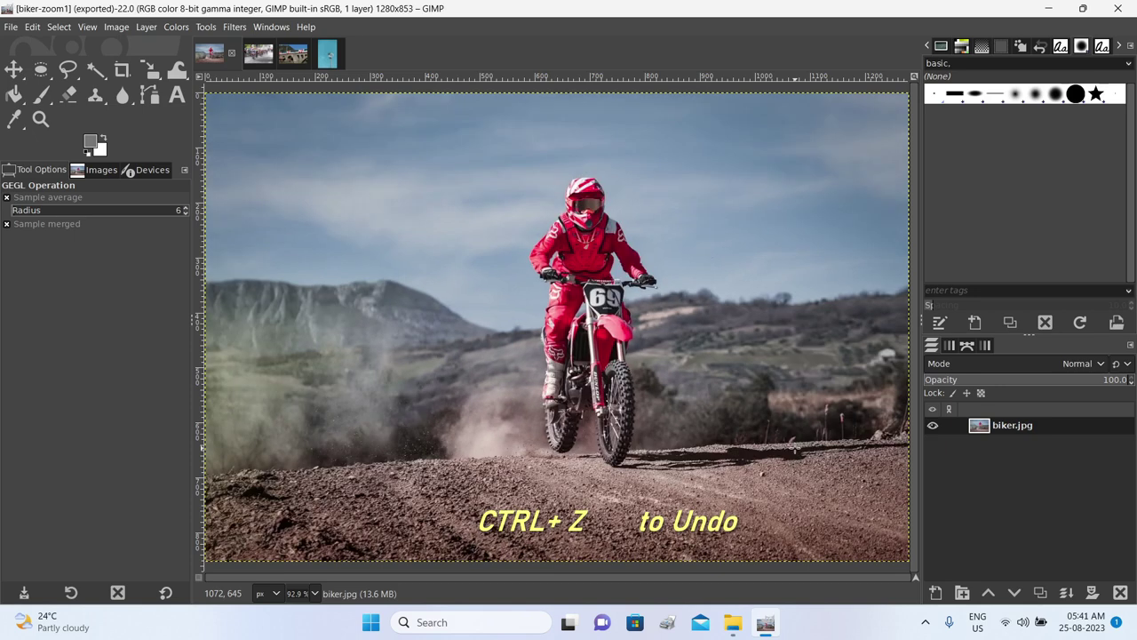
{"action": "right_click", "coordinate": [1068, 424]}
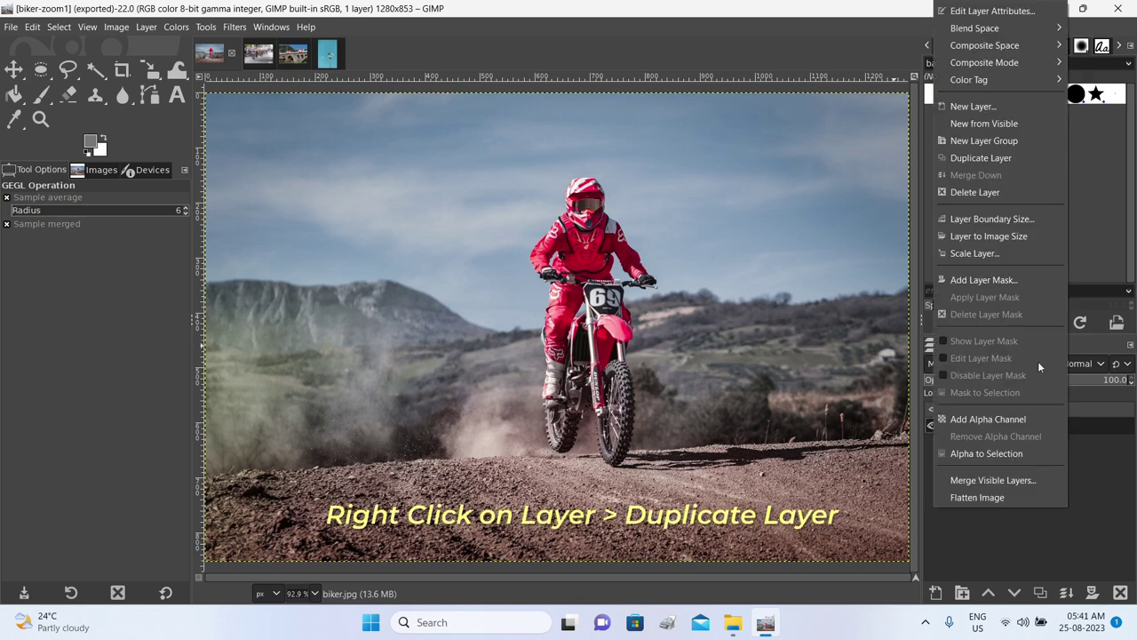
{"action": "left_click", "coordinate": [1013, 159]}
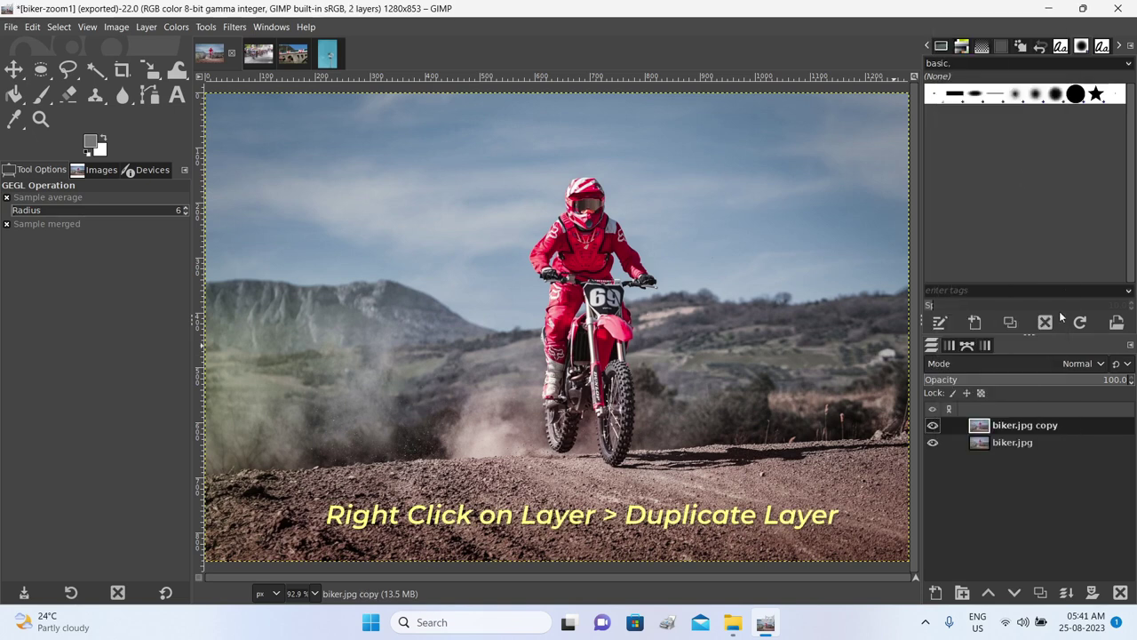
{"action": "left_click", "coordinate": [1013, 442]}
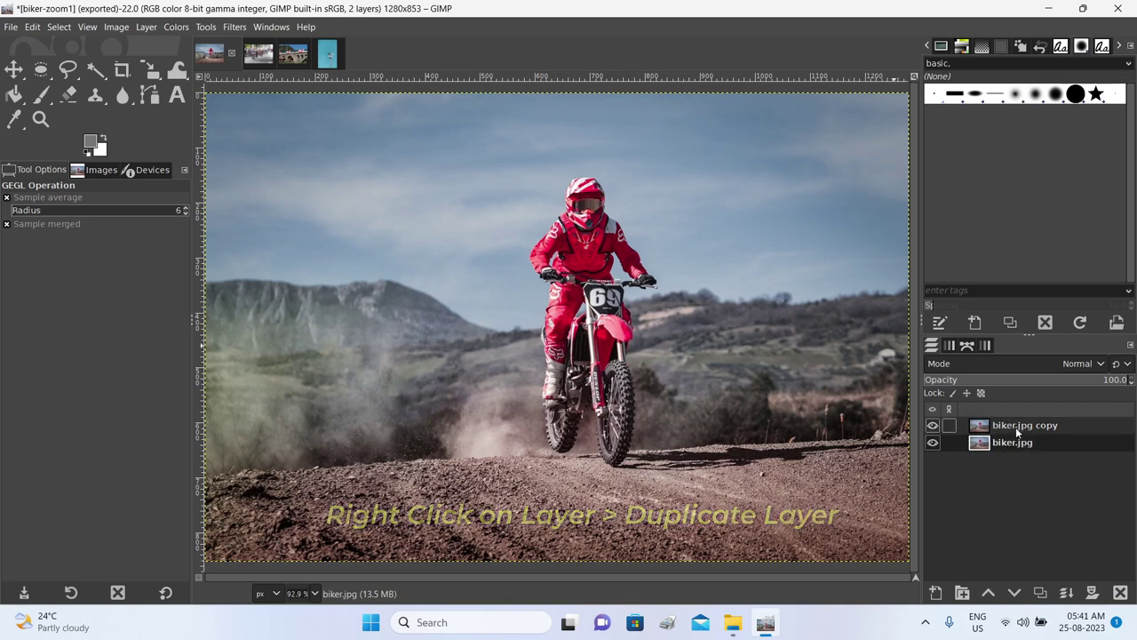
{"action": "left_click", "coordinate": [1015, 425]}
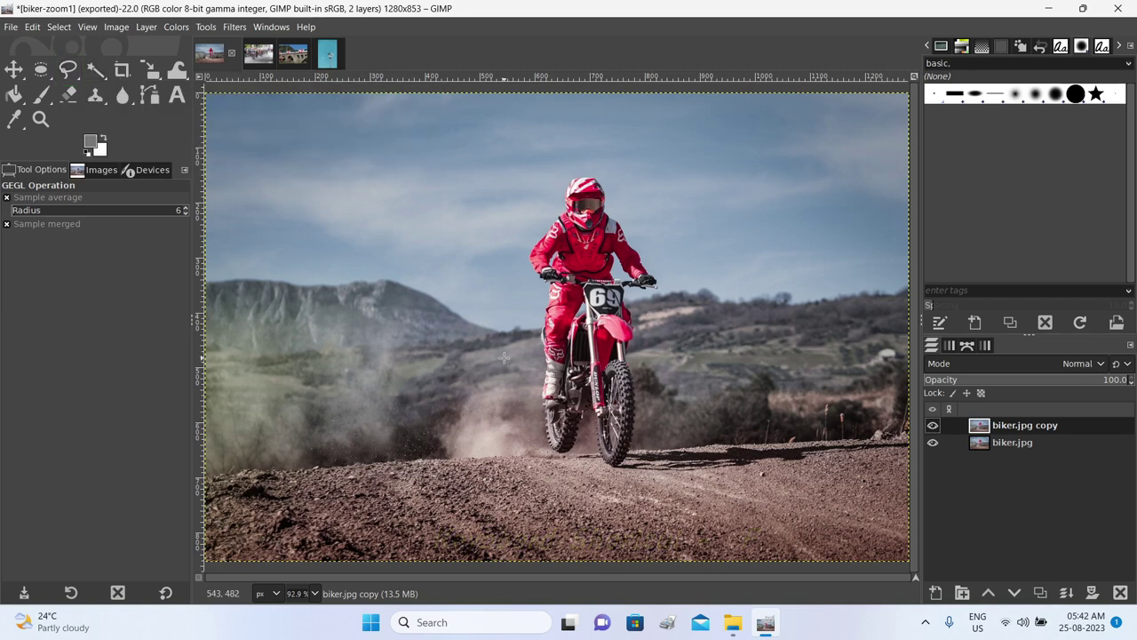
{"action": "key", "text": "f"}
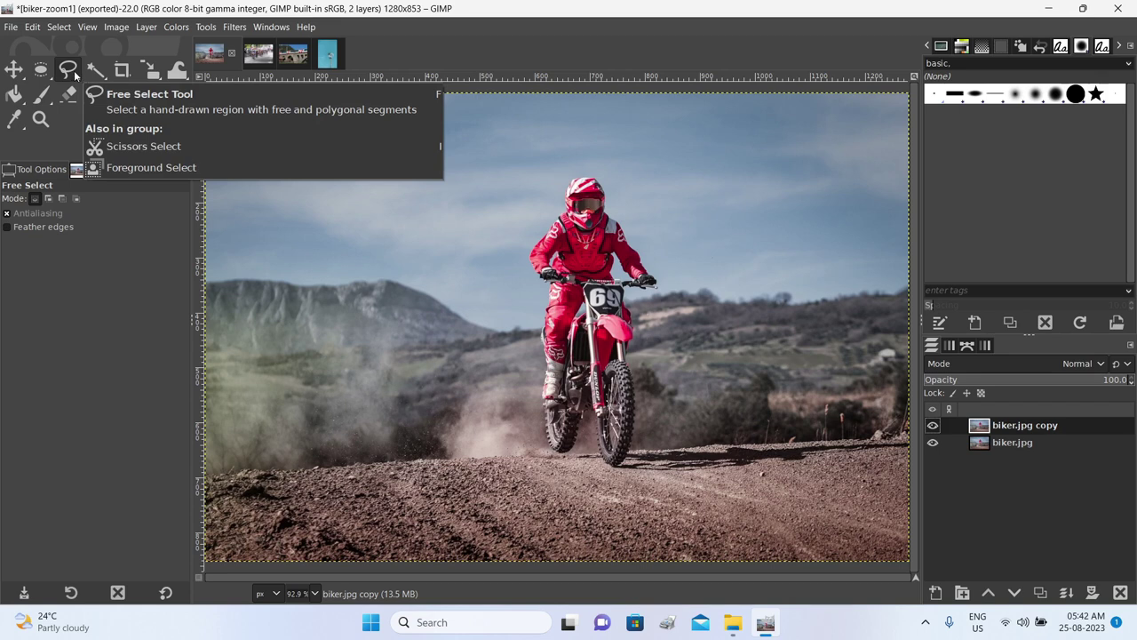
Trace a freehand outline closely around the rider and motorbike and commit it
{"action": "left_click", "coordinate": [602, 178]}
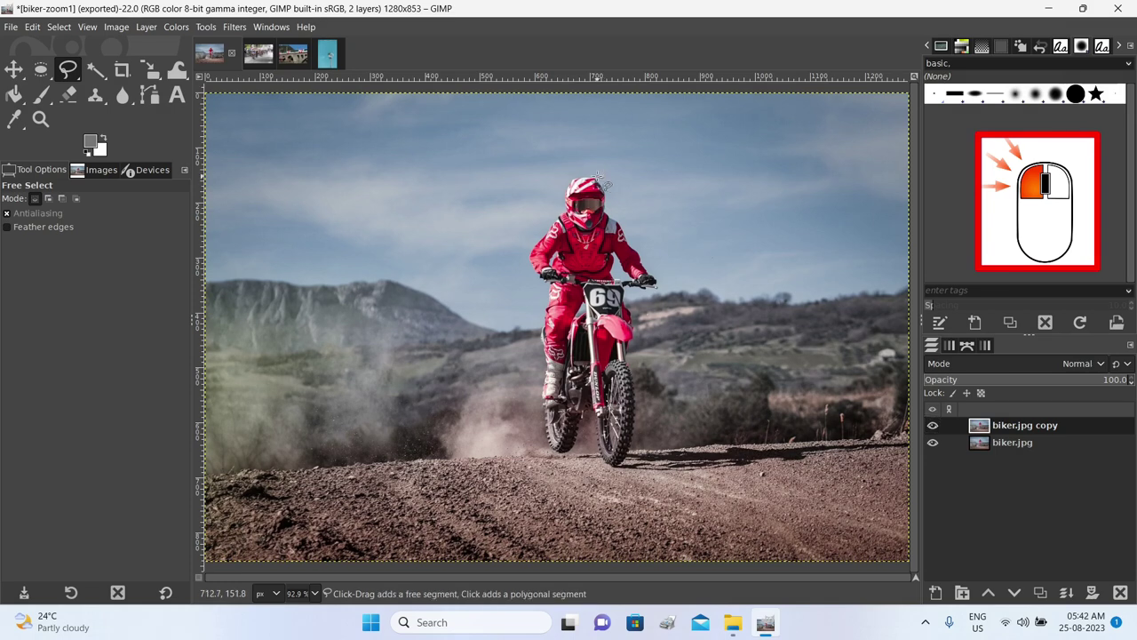
{"action": "mouse_move", "coordinate": [584, 174]}
{"action": "left_mouse_down"}
{"action": "mouse_move", "coordinate": [529, 254]}
{"action": "mouse_move", "coordinate": [529, 284]}
{"action": "left_mouse_up"}
{"action": "key", "text": "BackSpace"}
{"action": "key", "text": "BackSpace"}
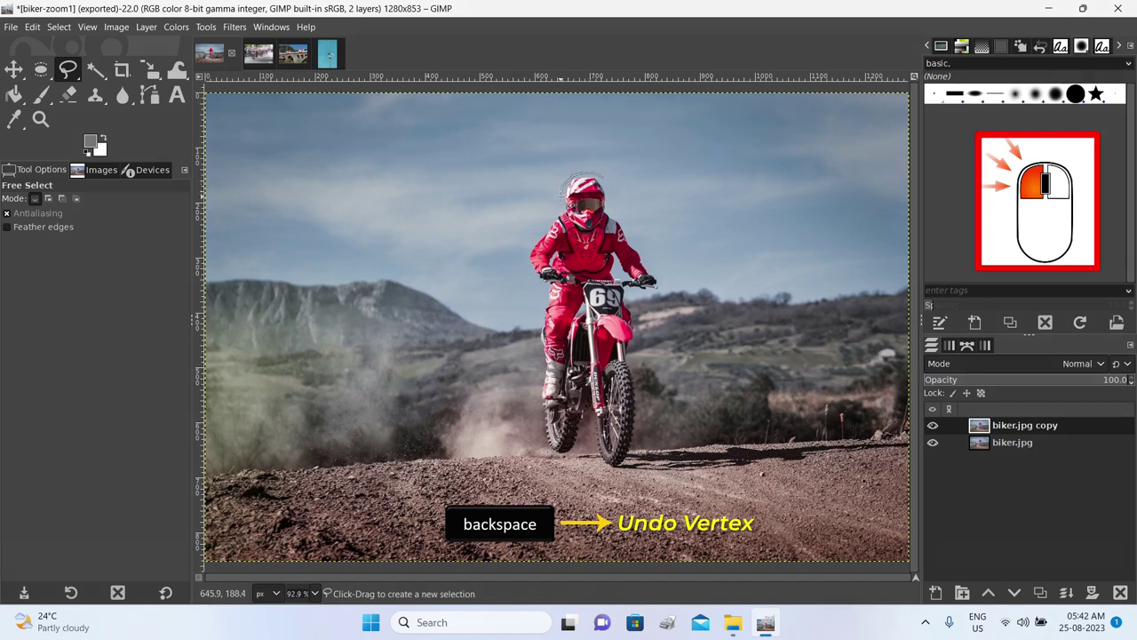
{"action": "mouse_move", "coordinate": [551, 217]}
{"action": "left_mouse_down"}
{"action": "mouse_move", "coordinate": [524, 268]}
{"action": "mouse_move", "coordinate": [542, 291]}
{"action": "mouse_move", "coordinate": [542, 448]}
{"action": "mouse_move", "coordinate": [565, 460]}
{"action": "mouse_move", "coordinate": [591, 421]}
{"action": "mouse_move", "coordinate": [592, 439]}
{"action": "mouse_move", "coordinate": [613, 418]}
{"action": "mouse_move", "coordinate": [635, 442]}
{"action": "mouse_move", "coordinate": [649, 336]}
{"action": "mouse_move", "coordinate": [636, 306]}
{"action": "mouse_move", "coordinate": [661, 286]}
{"action": "mouse_move", "coordinate": [604, 177]}
{"action": "left_mouse_up"}
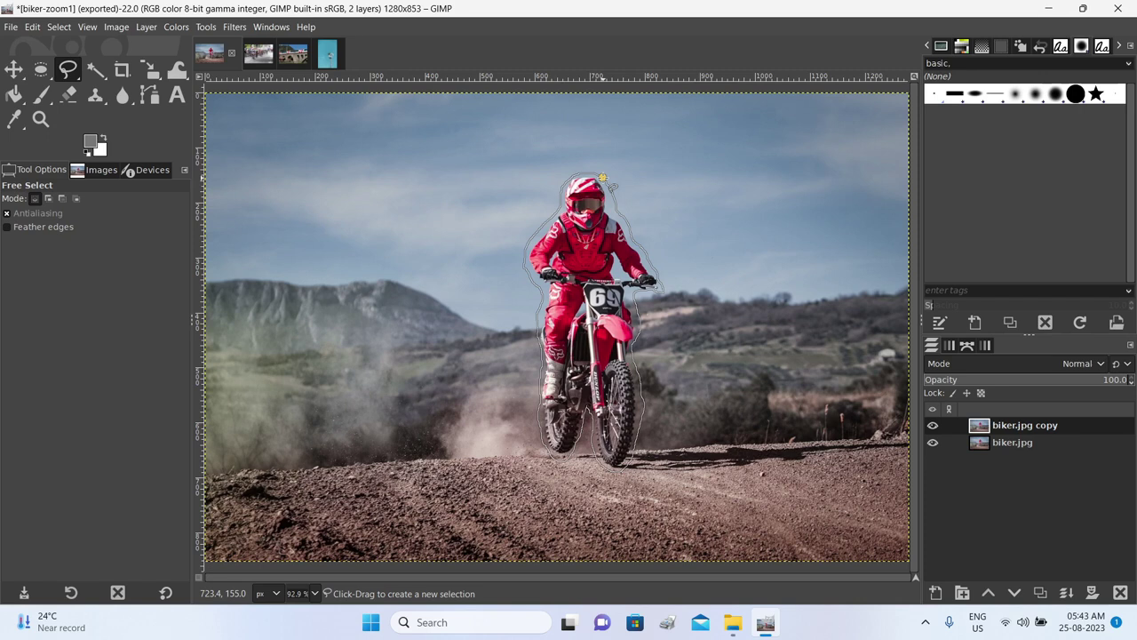
{"action": "key", "text": "Return"}
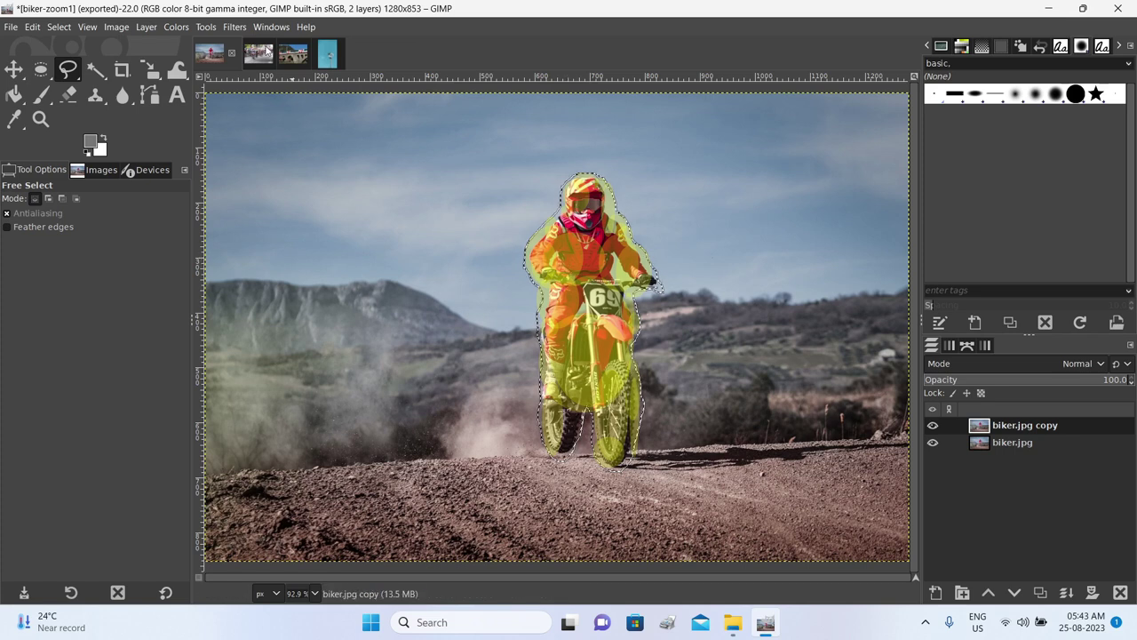
Apply Zoom Motion Blur at the default factor 0.100 to the selected rider and bike
{"action": "left_click", "coordinate": [236, 27]}
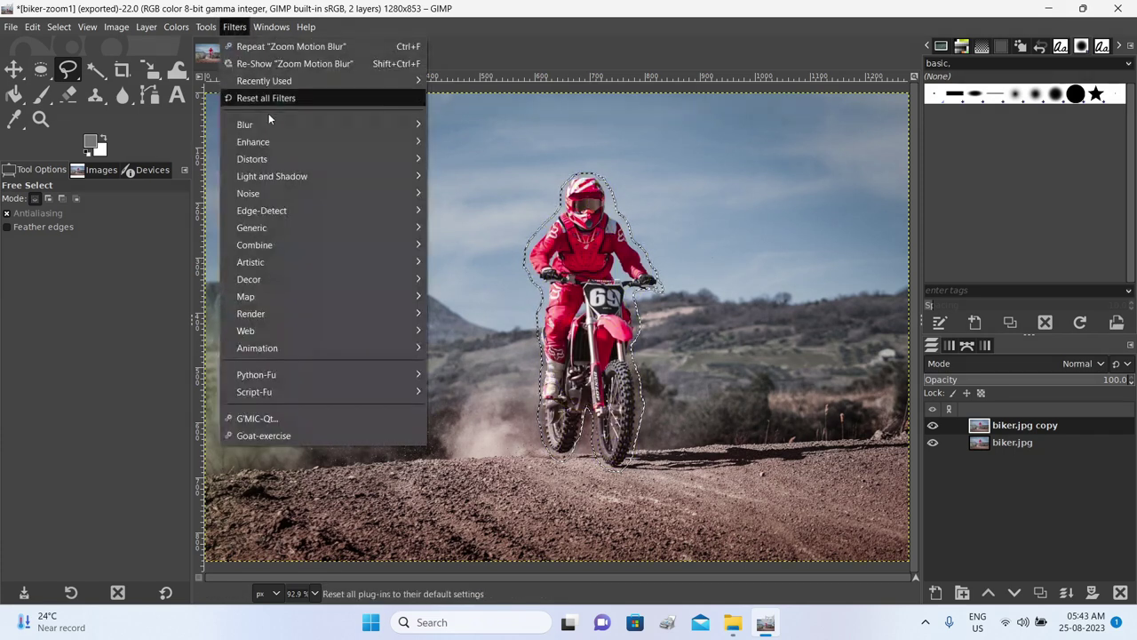
{"action": "mouse_move", "coordinate": [287, 126]}
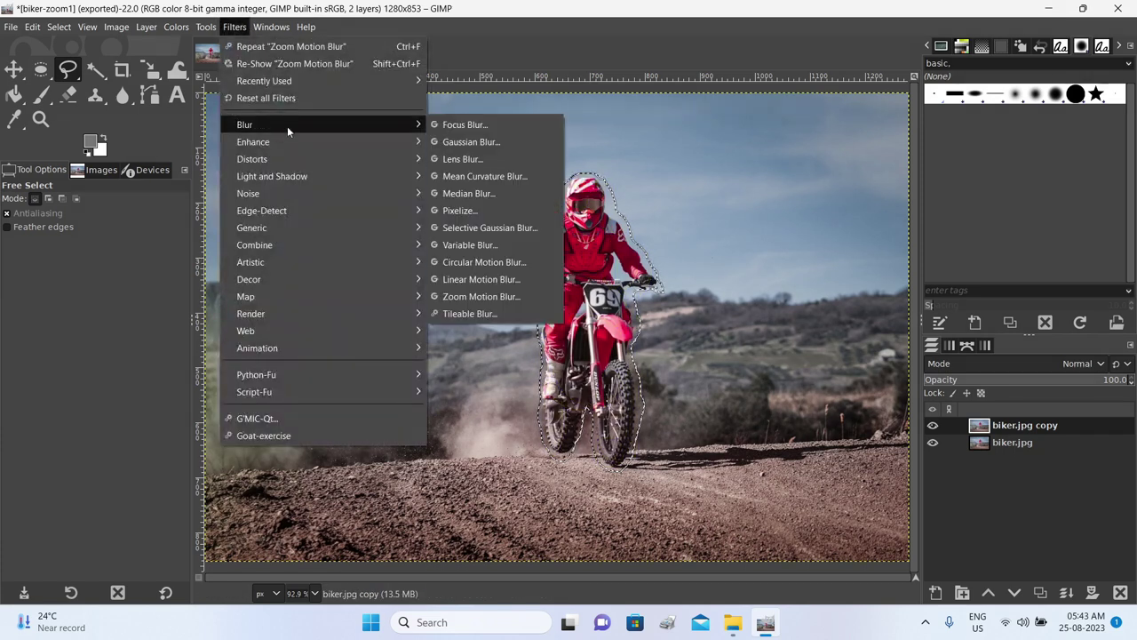
{"action": "left_click", "coordinate": [481, 296]}
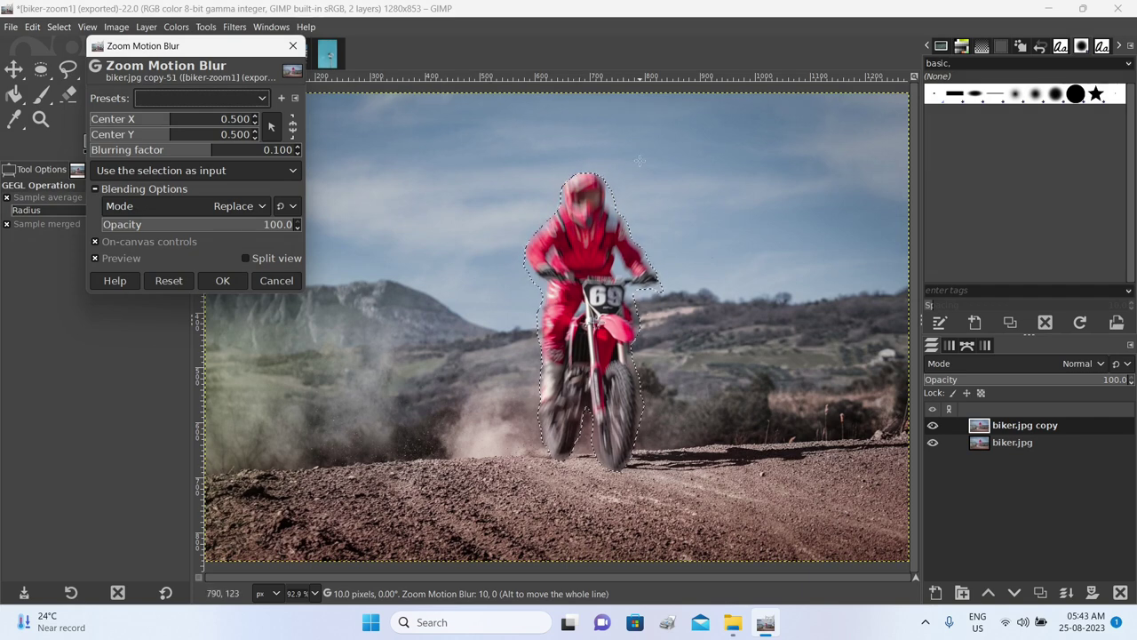
{"action": "left_click", "coordinate": [223, 283]}
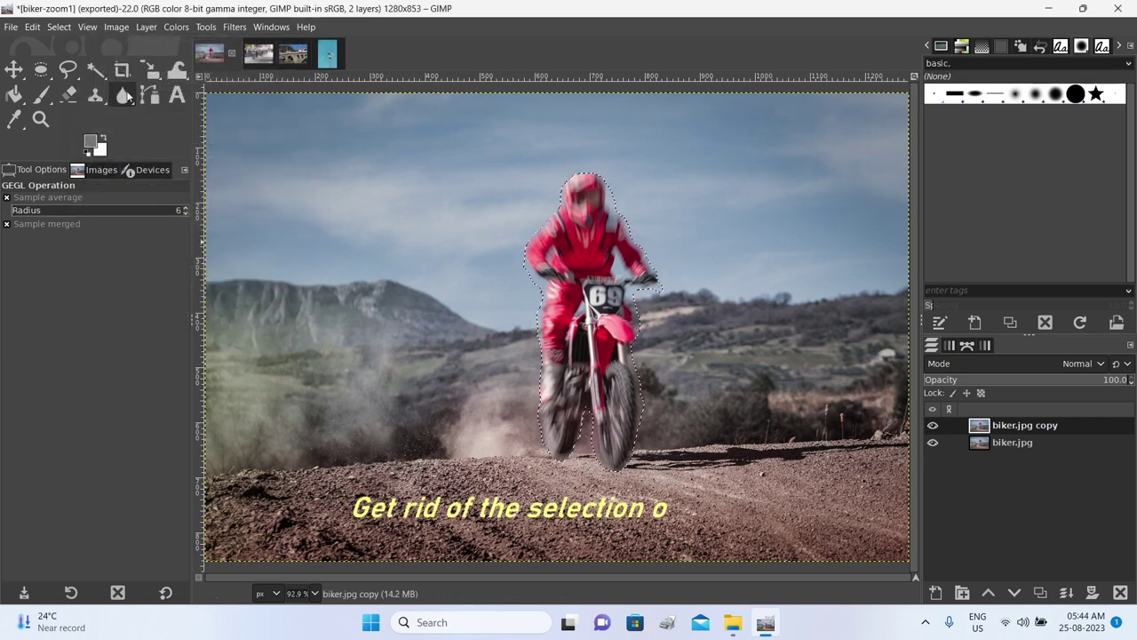
Clear the selection and export the image as biker-zoom2.jpg
{"action": "left_click", "coordinate": [69, 30]}
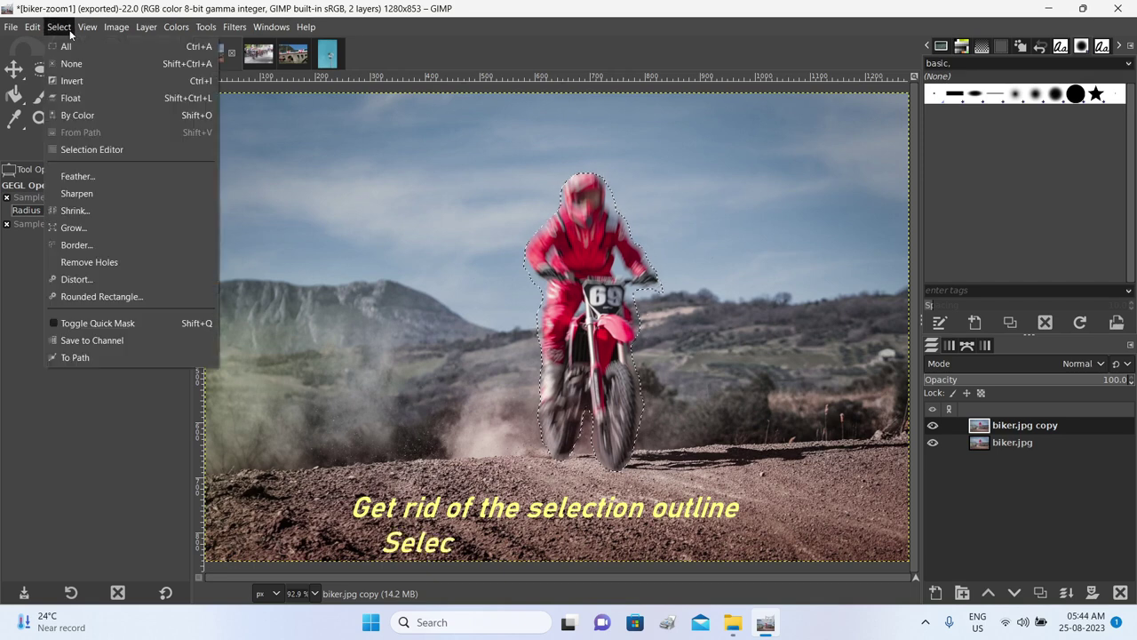
{"action": "left_click", "coordinate": [62, 64]}
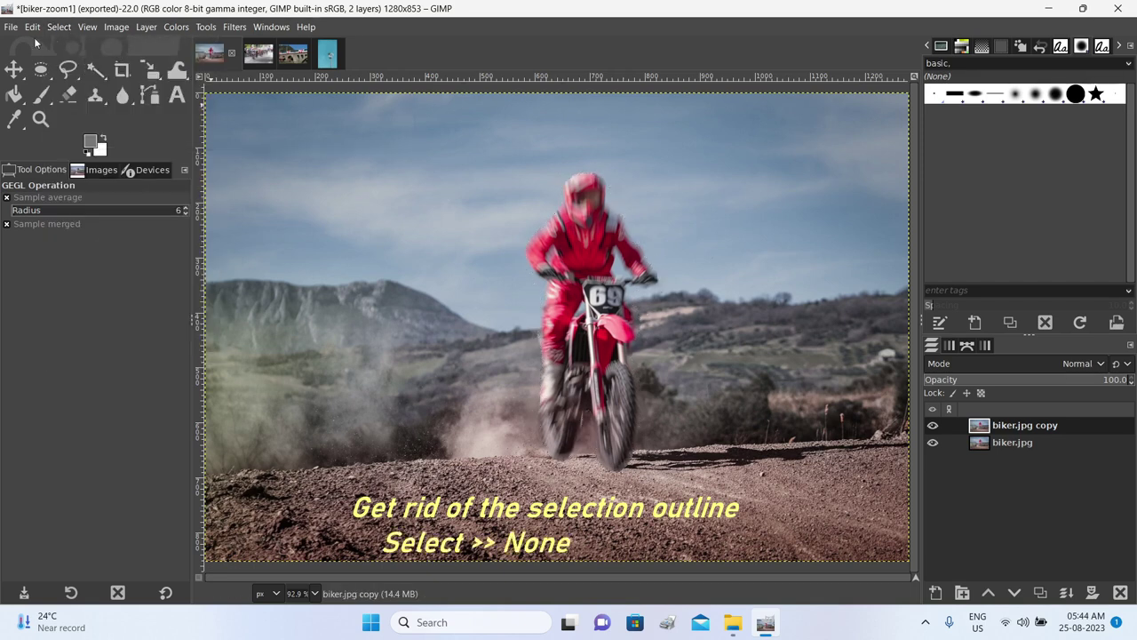
{"action": "left_click", "coordinate": [10, 28]}
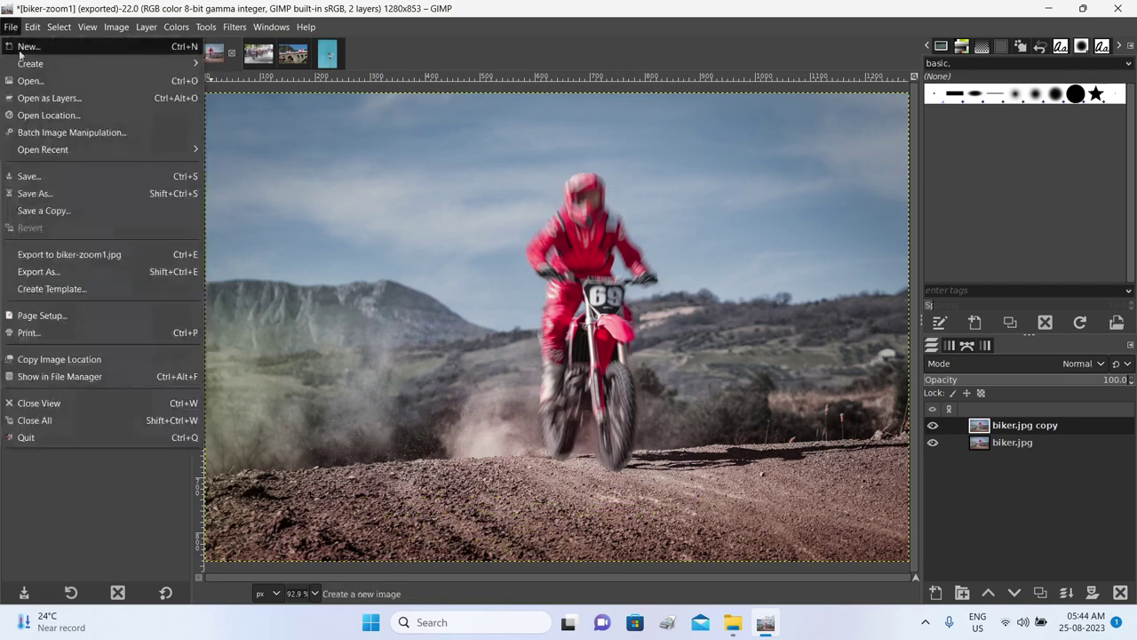
{"action": "left_click", "coordinate": [78, 271]}
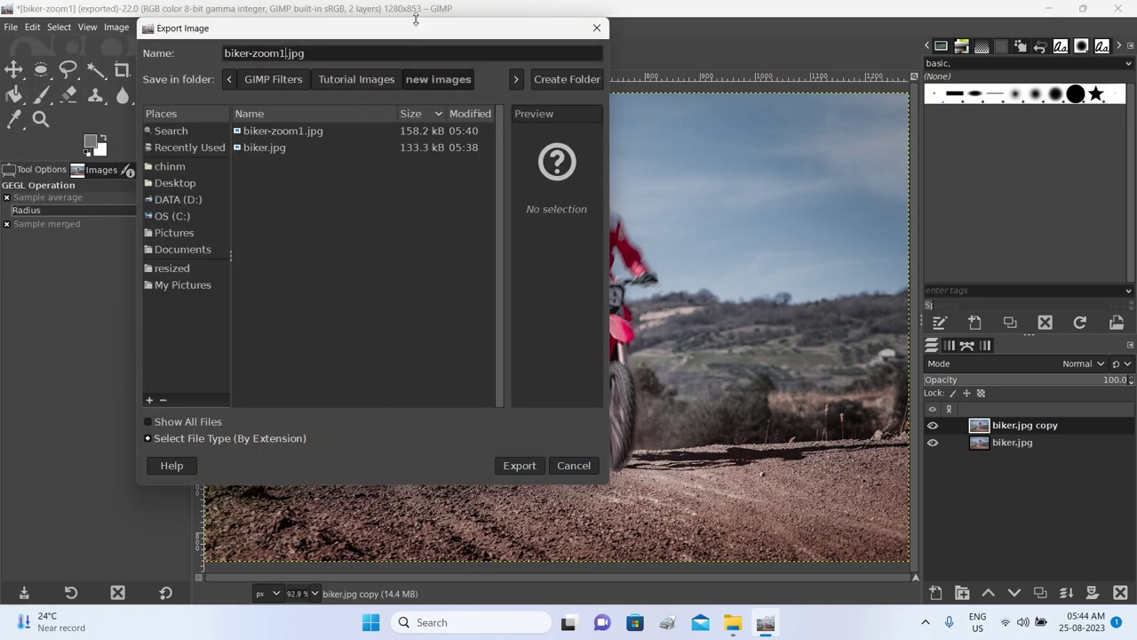
{"action": "left_click", "coordinate": [535, 464]}
{"action": "left_click", "coordinate": [602, 473]}
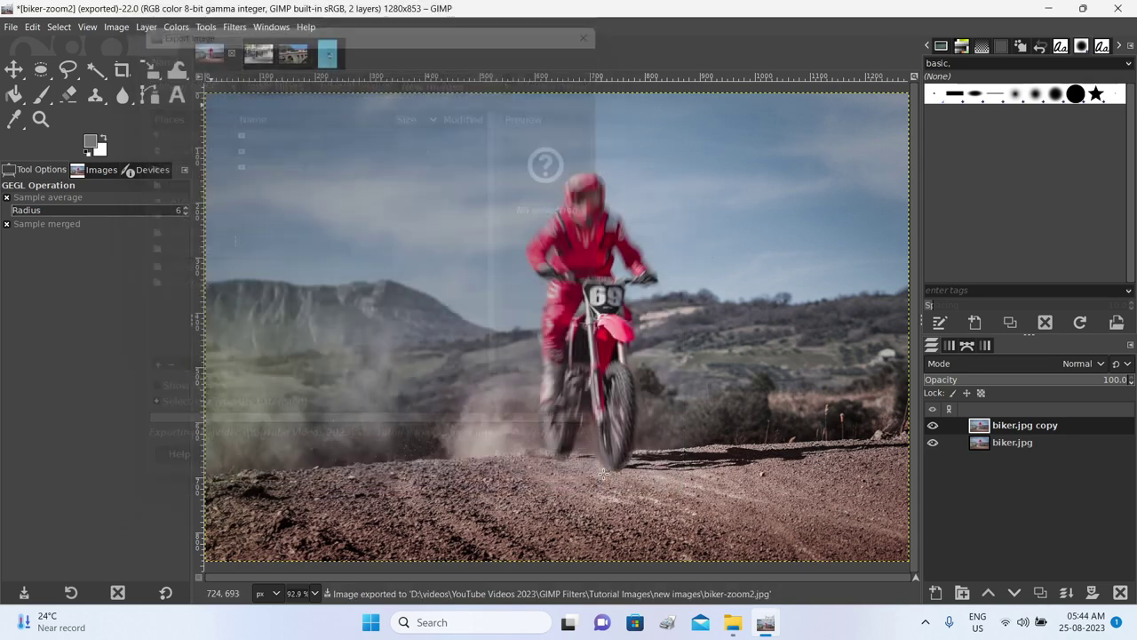
{"action": "left_click", "coordinate": [733, 621]}
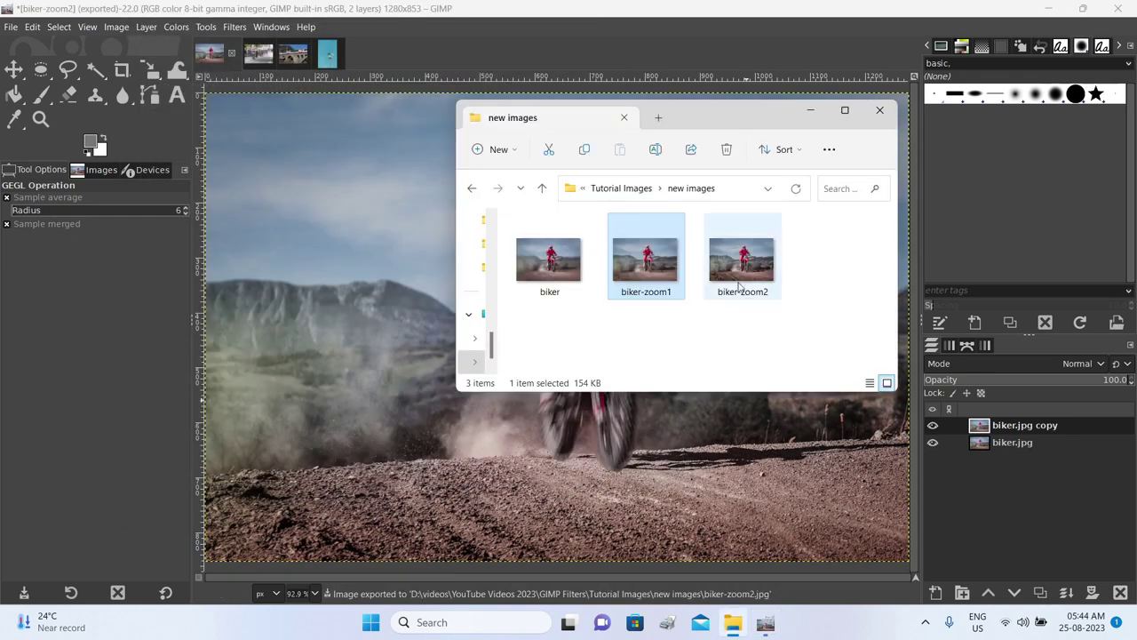
Open biker-zoom2.jpg in Windows Photos and view it full-screen
{"action": "left_click", "coordinate": [746, 269]}
{"action": "double_click", "coordinate": [748, 272]}
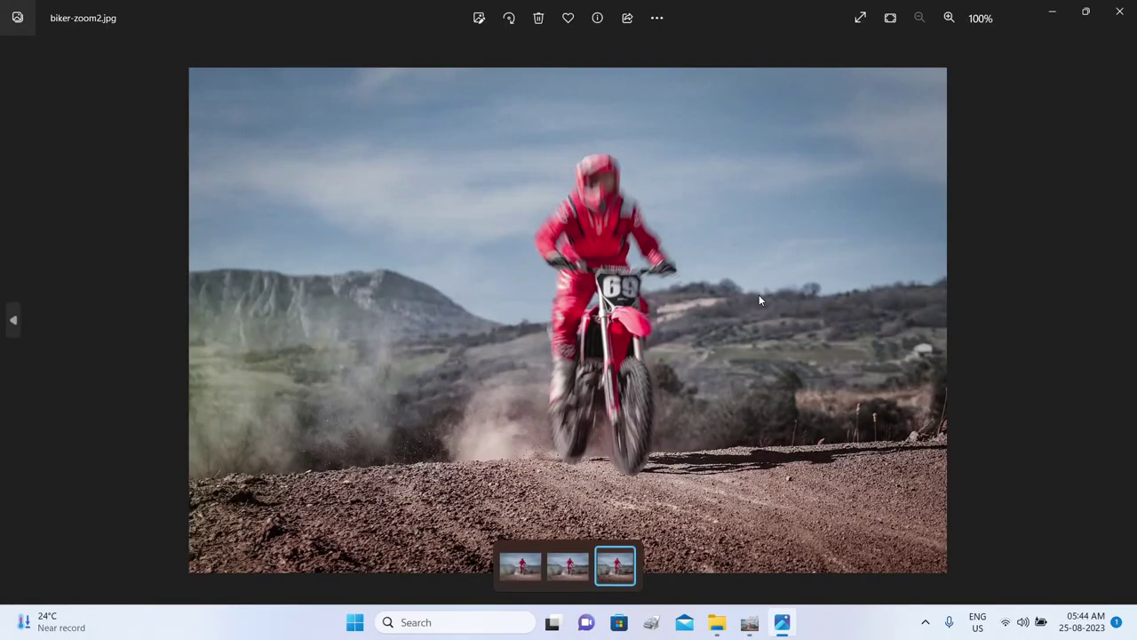
{"action": "left_click", "coordinate": [858, 19]}
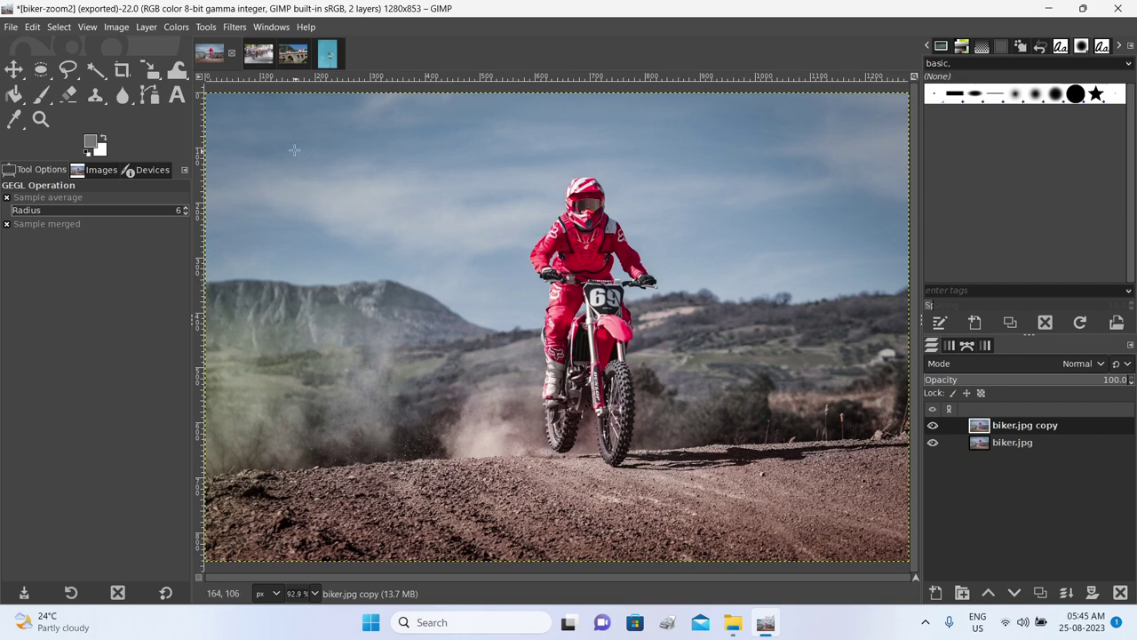
Fit the cycle race photo to the window and apply Zoom Motion Blur at about 0.073
{"action": "left_click", "coordinate": [258, 53]}
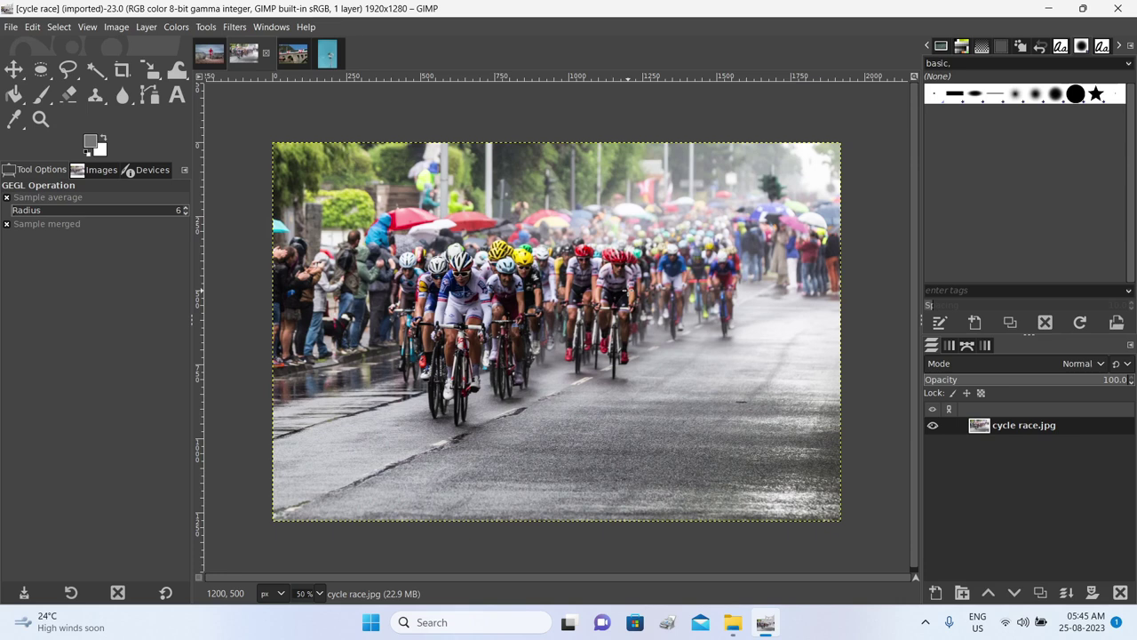
{"action": "key", "text": "ctrl+shift+j"}
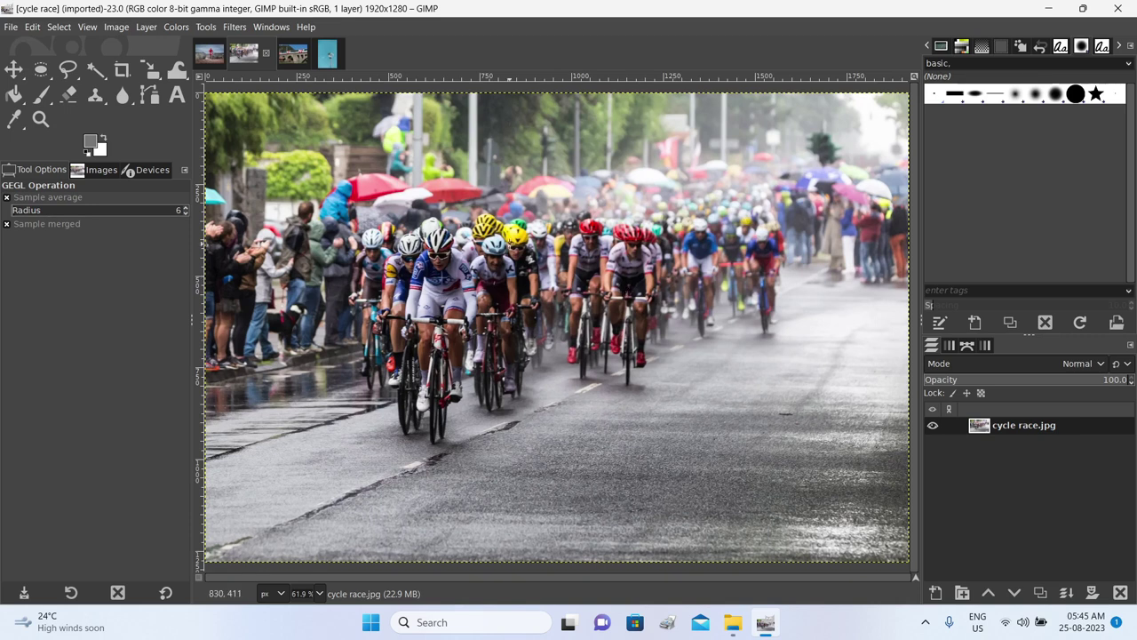
{"action": "left_click", "coordinate": [236, 27]}
{"action": "mouse_move", "coordinate": [269, 124]}
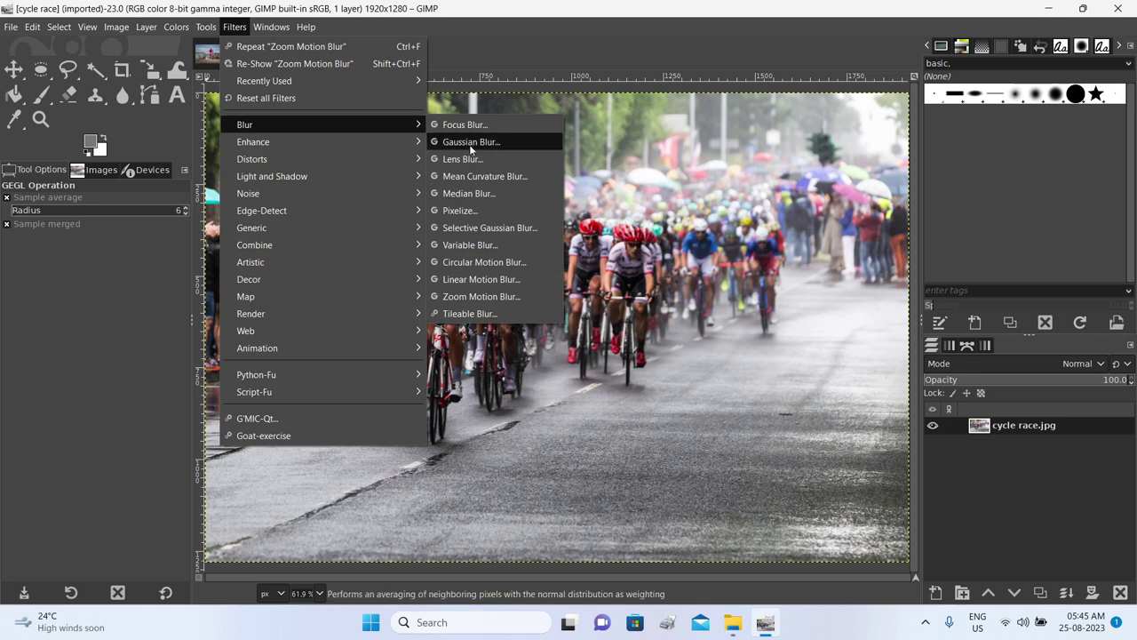
{"action": "left_click", "coordinate": [487, 296]}
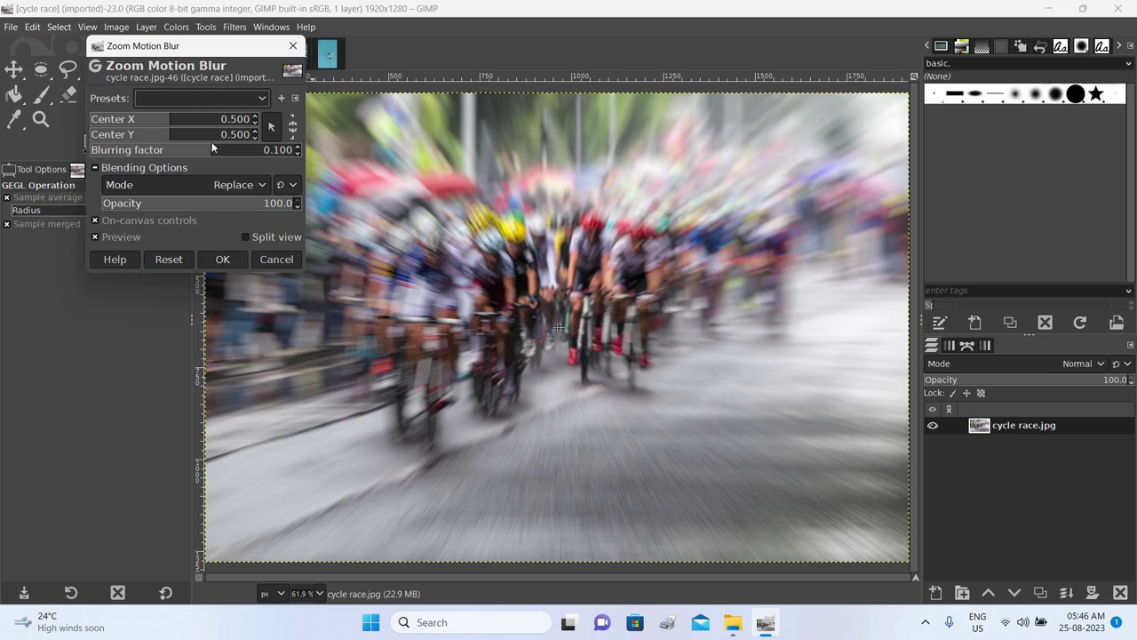
{"action": "left_click_drag", "start_coordinate": [208, 149], "coordinate": [207, 151]}
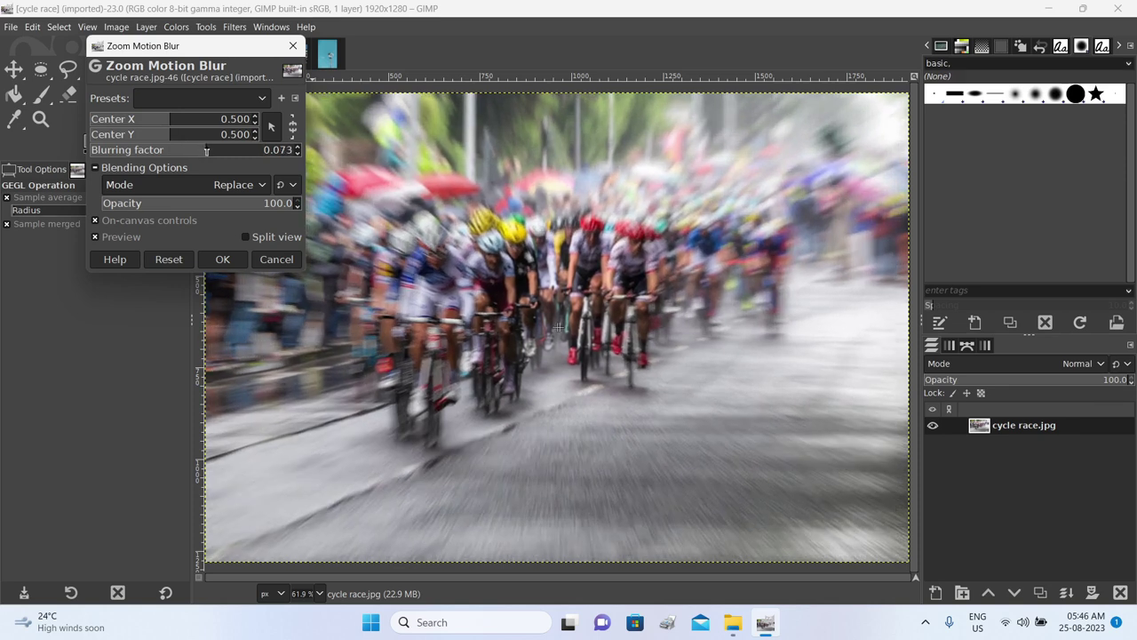
{"action": "left_click", "coordinate": [222, 259]}
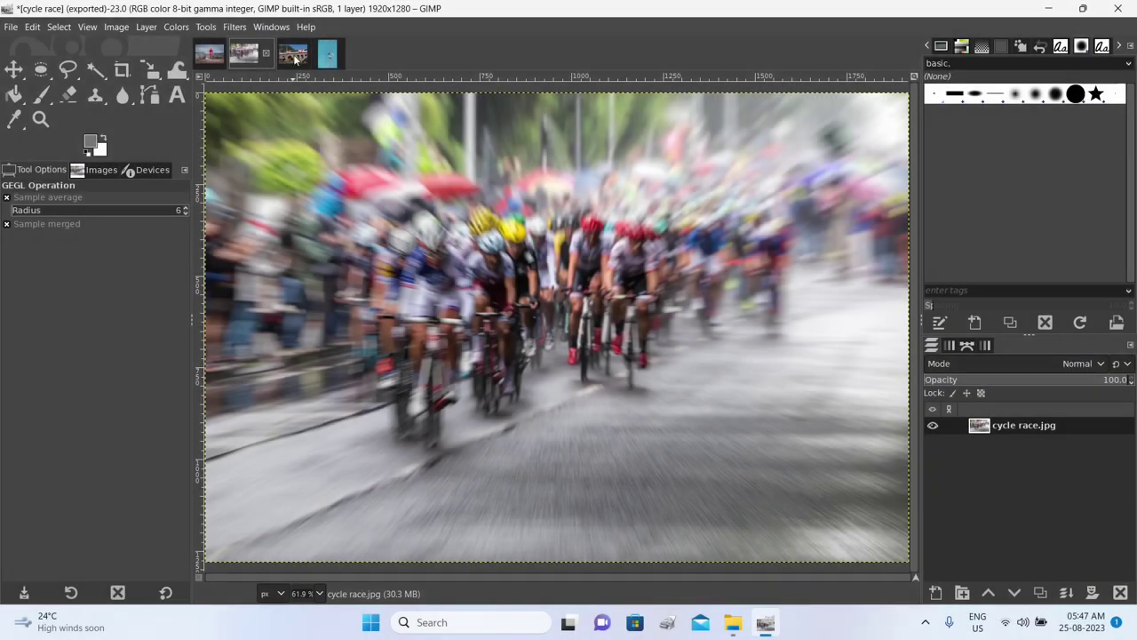
{"action": "left_click", "coordinate": [296, 57]}
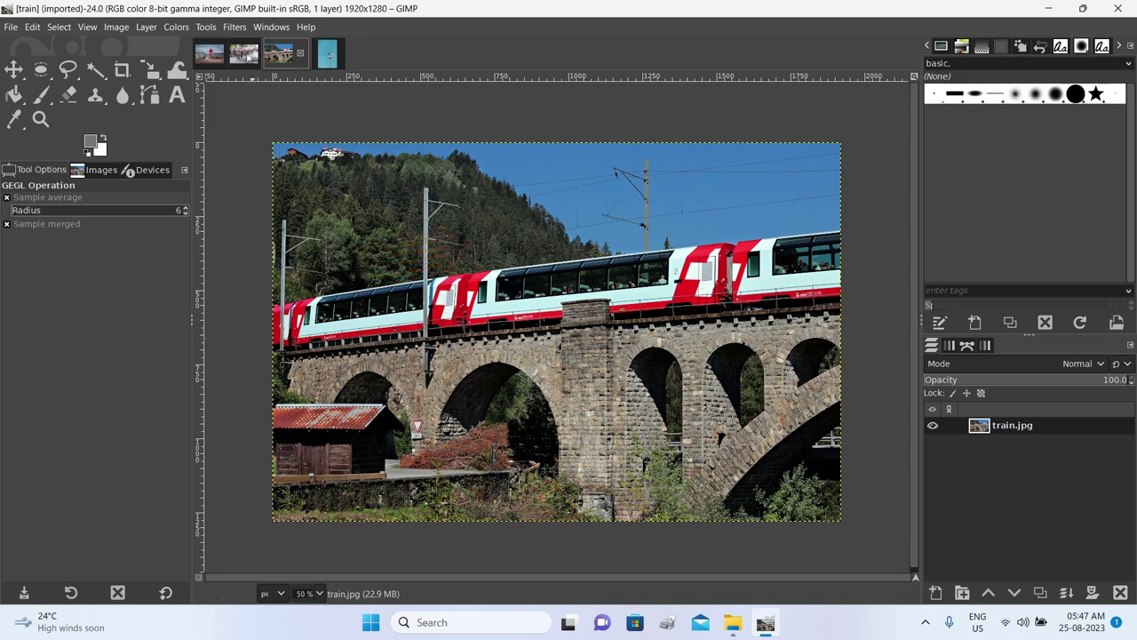
Start a Linear Motion Blur on the train photo and try longer, reversed blur settings
{"action": "left_click", "coordinate": [235, 28]}
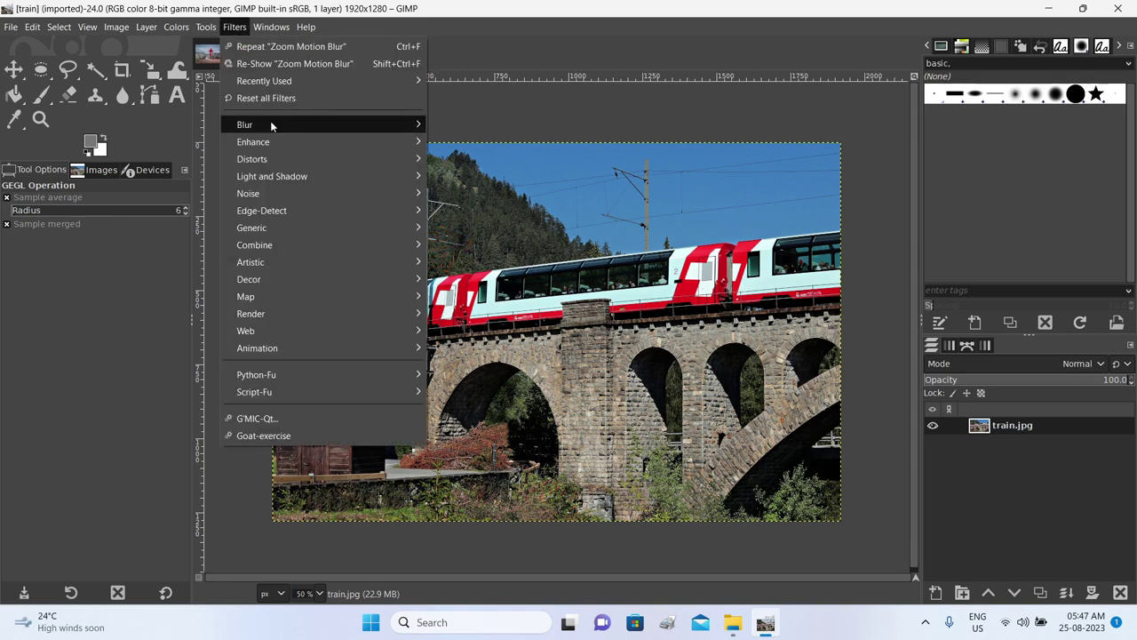
{"action": "mouse_move", "coordinate": [290, 122]}
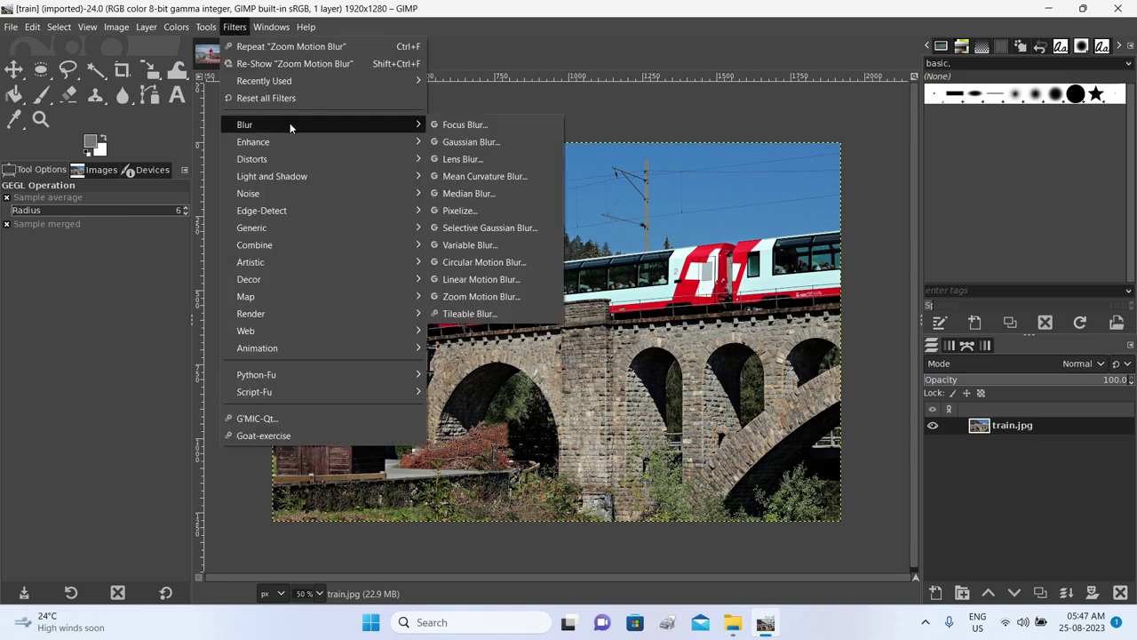
{"action": "left_click", "coordinate": [493, 281]}
{"action": "left_click_drag", "start_coordinate": [108, 119], "coordinate": [149, 119]}
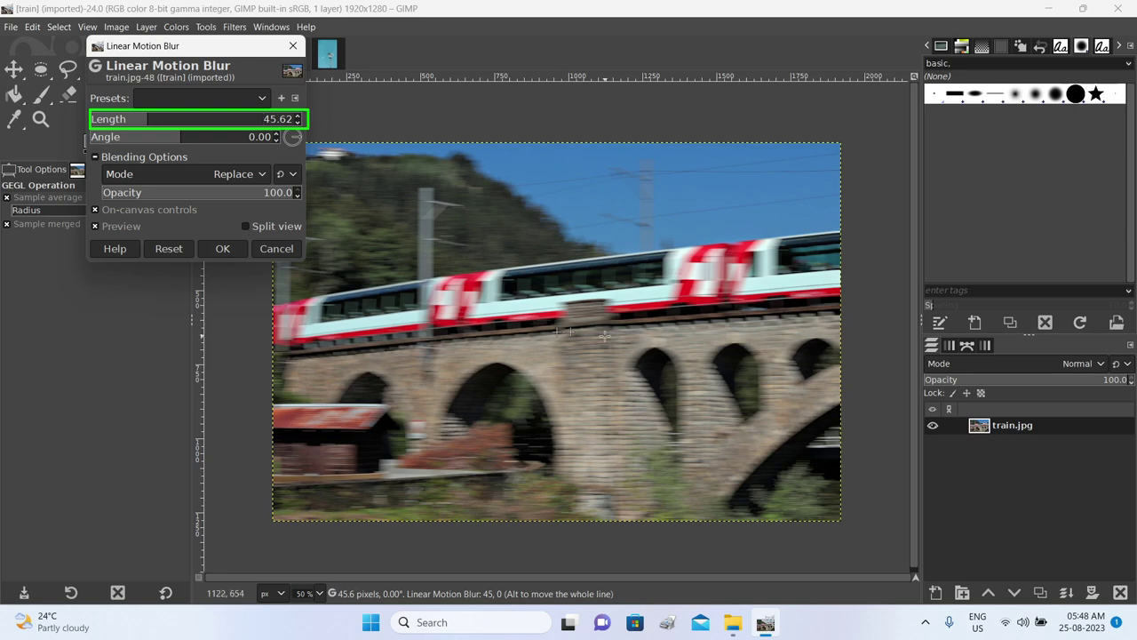
{"action": "mouse_move", "coordinate": [571, 331]}
{"action": "left_mouse_down"}
{"action": "mouse_move", "coordinate": [607, 329]}
{"action": "mouse_move", "coordinate": [573, 331]}
{"action": "left_mouse_up"}
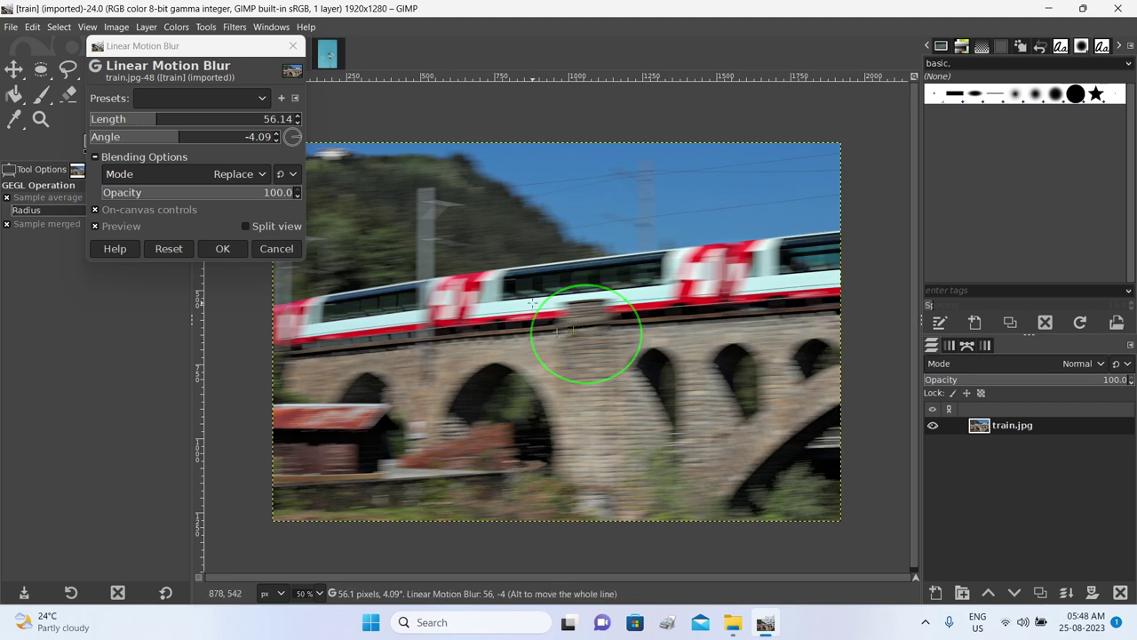
{"action": "left_click_drag", "start_coordinate": [575, 330], "coordinate": [522, 330]}
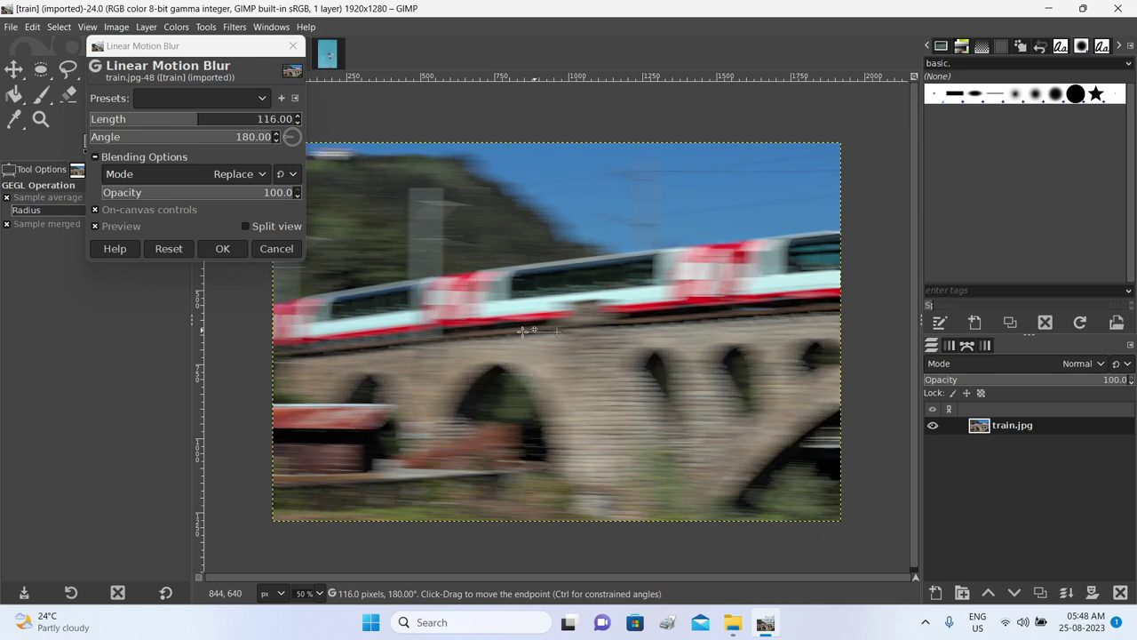
{"action": "left_click_drag", "start_coordinate": [523, 331], "coordinate": [567, 330]}
Reset the blur to default length 10 and angle 0, and commit it
{"action": "left_click", "coordinate": [169, 248]}
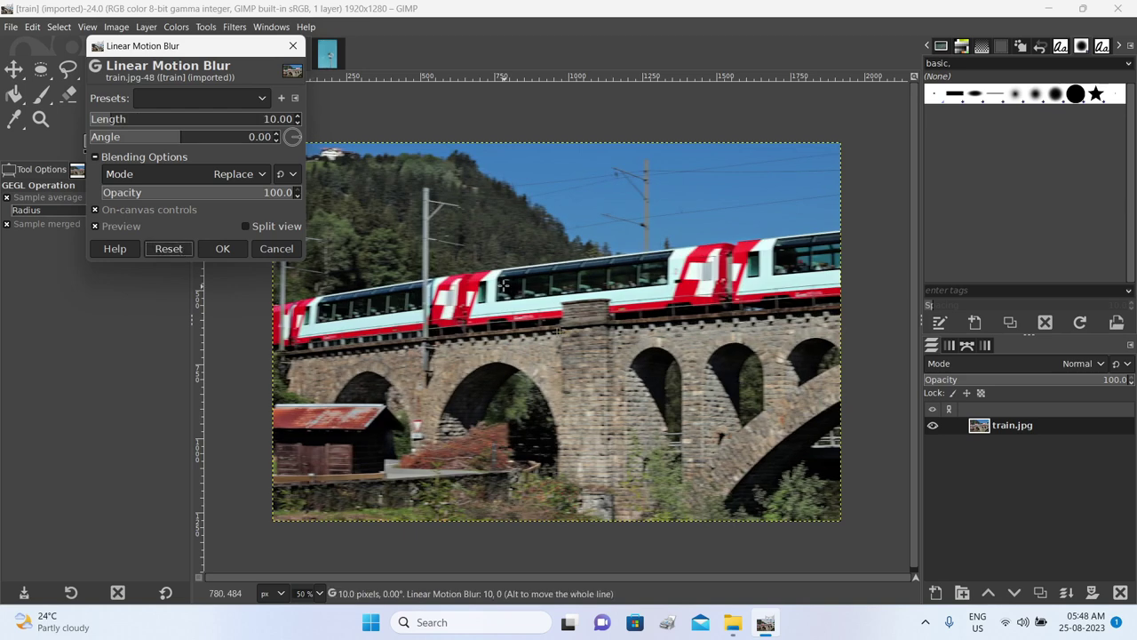
{"action": "left_click", "coordinate": [149, 127]}
{"action": "left_click", "coordinate": [297, 138]}
{"action": "left_click", "coordinate": [174, 249]}
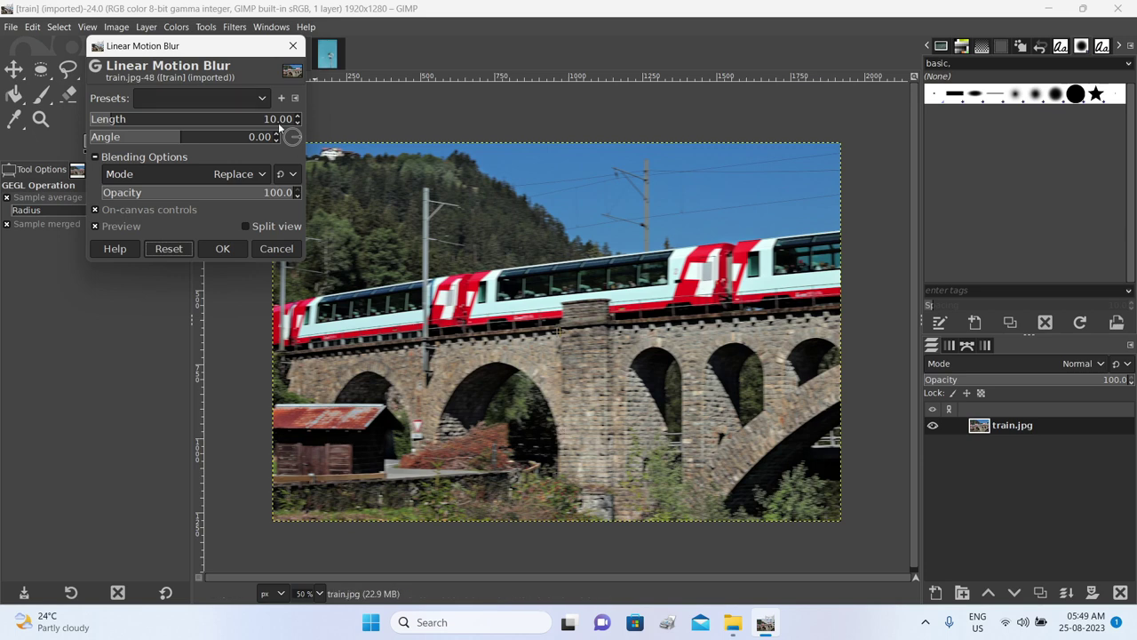
{"action": "left_click_drag", "start_coordinate": [240, 51], "coordinate": [103, 222]}
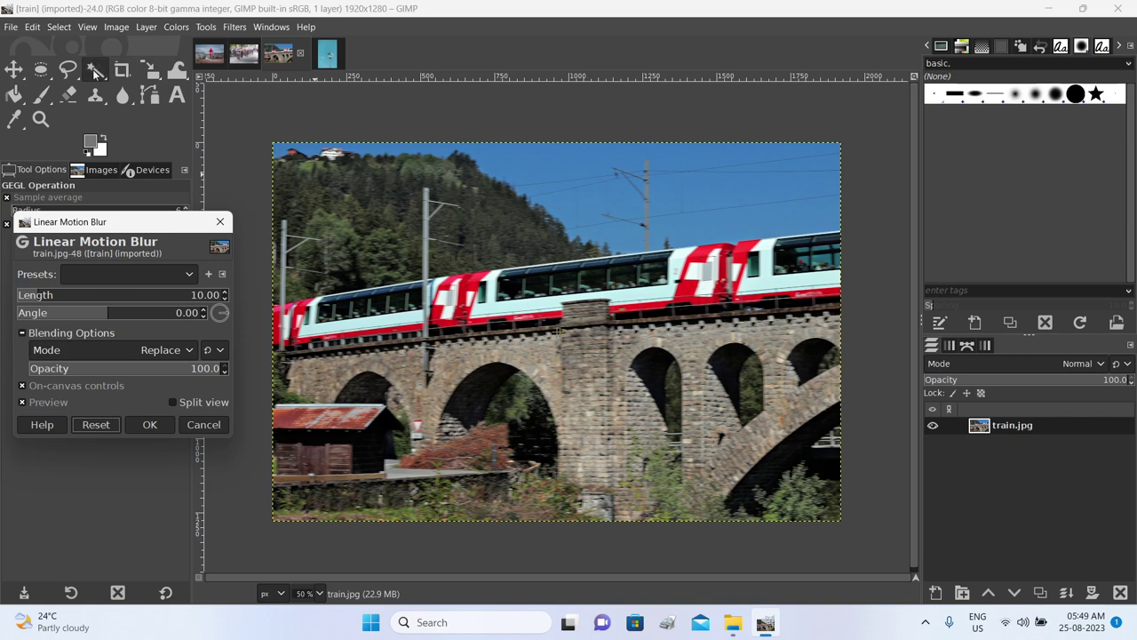
{"action": "left_click", "coordinate": [70, 67]}
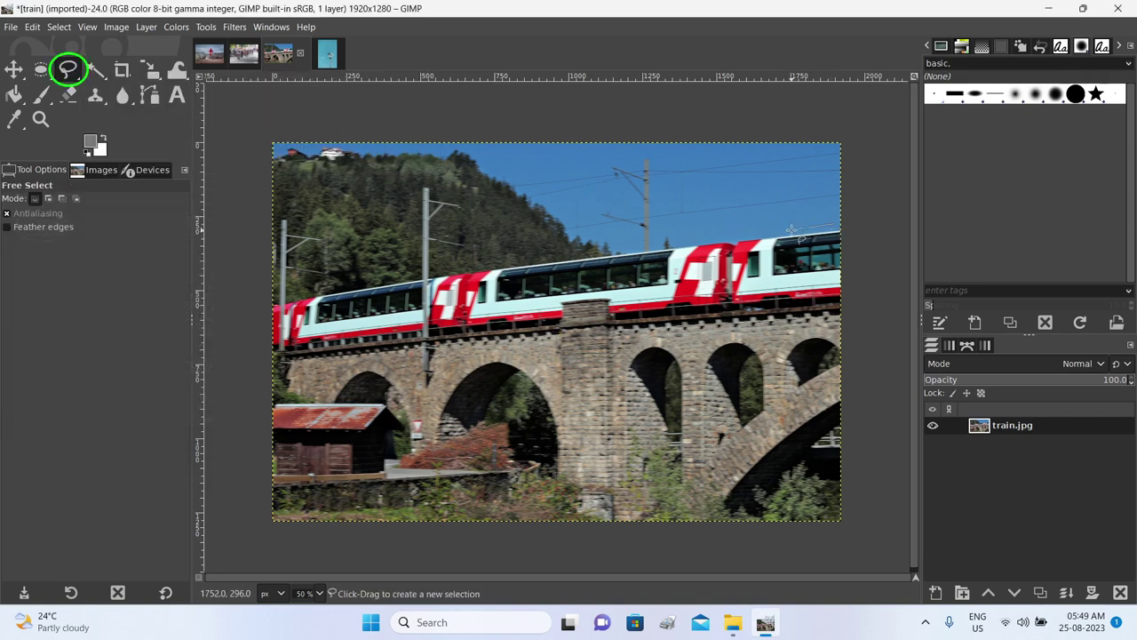
Draw a freehand selection around the train carriages on the viaduct
{"action": "mouse_move", "coordinate": [661, 241]}
{"action": "left_mouse_down"}
{"action": "mouse_move", "coordinate": [308, 286]}
{"action": "mouse_move", "coordinate": [258, 310]}
{"action": "mouse_move", "coordinate": [250, 336]}
{"action": "left_mouse_up"}
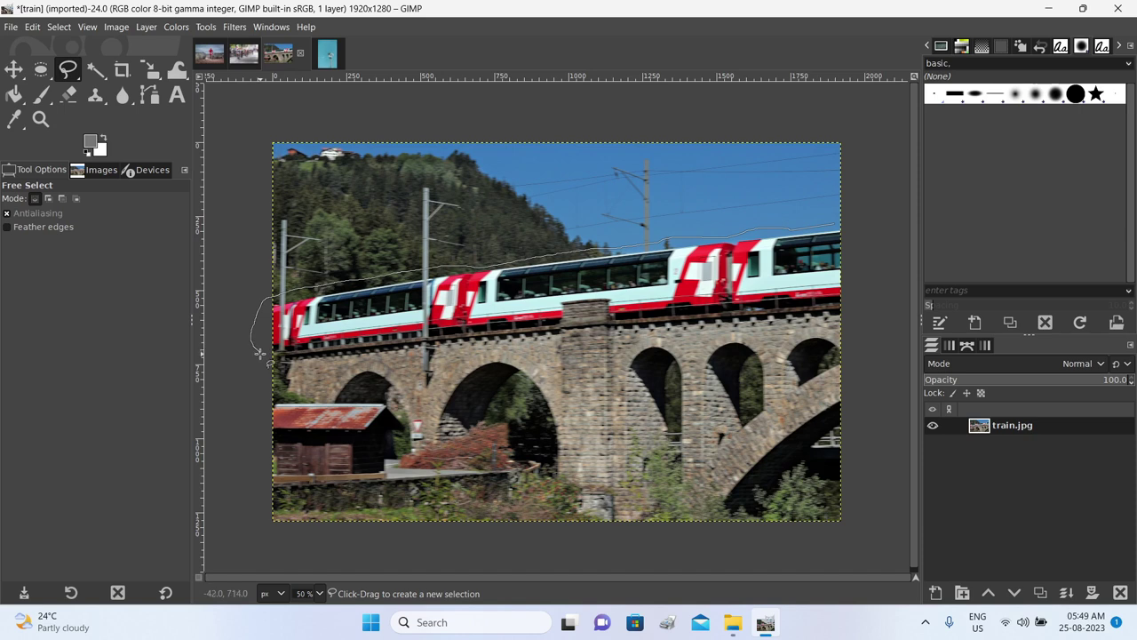
{"action": "left_click_drag", "start_coordinate": [389, 351], "coordinate": [735, 305]}
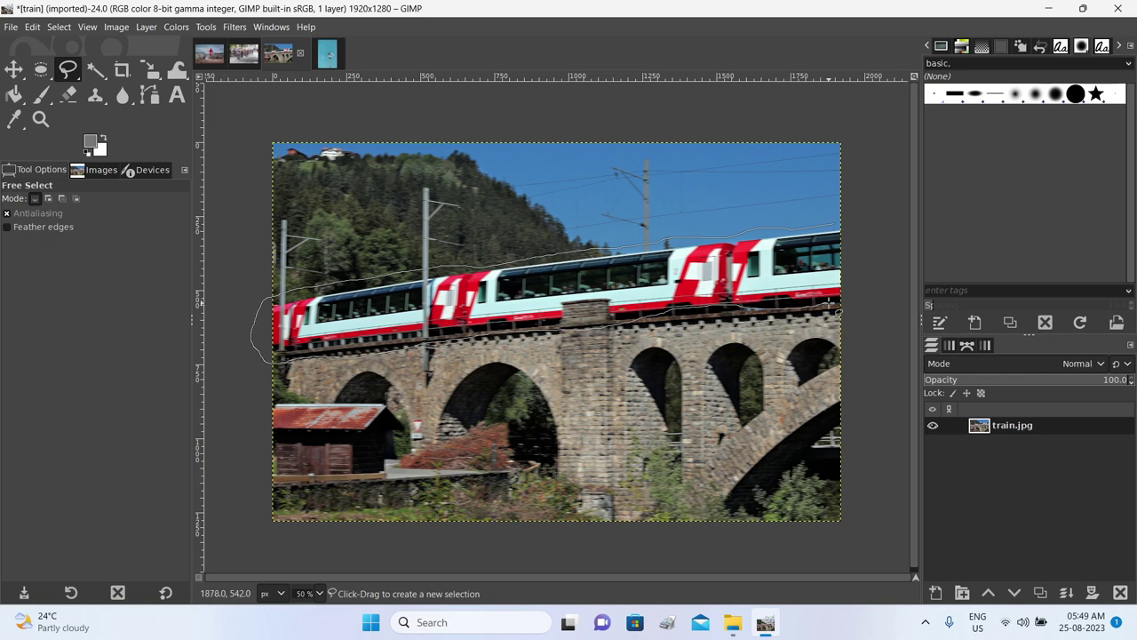
{"action": "mouse_move", "coordinate": [845, 302]}
{"action": "left_mouse_down"}
{"action": "mouse_move", "coordinate": [854, 271]}
{"action": "mouse_move", "coordinate": [832, 226]}
{"action": "left_mouse_up"}
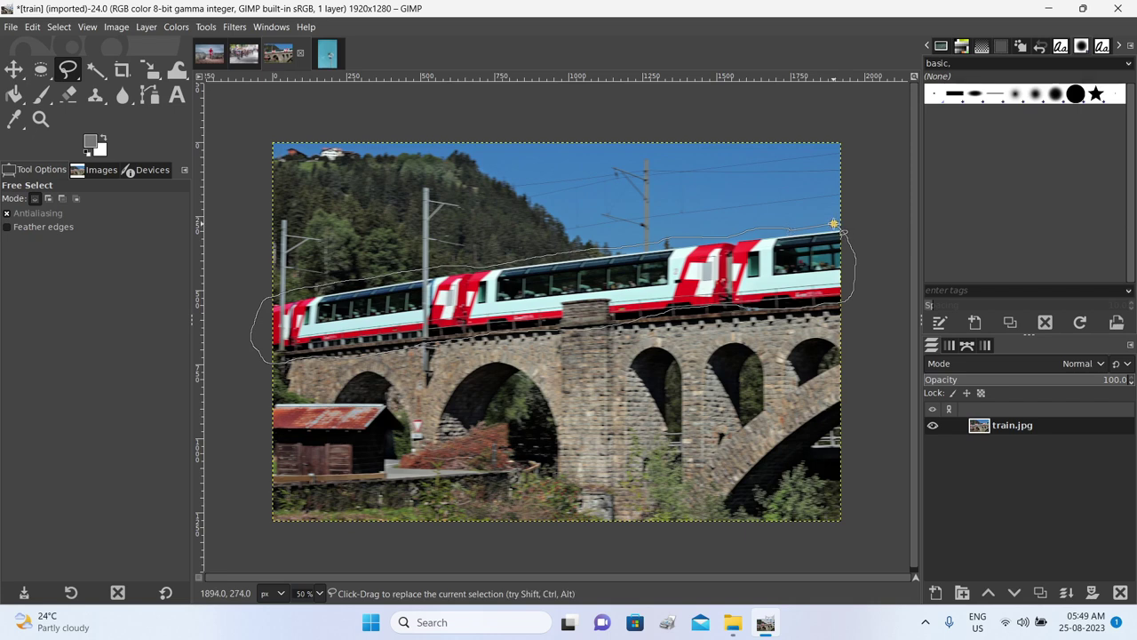
{"action": "double_click", "coordinate": [559, 311]}
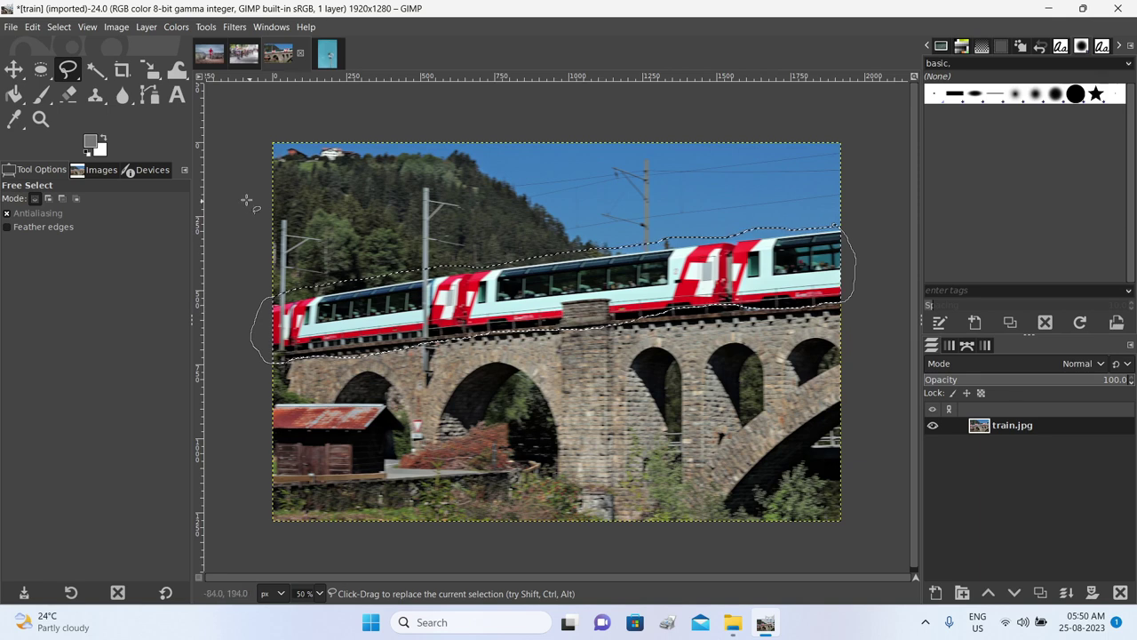
{"action": "left_click", "coordinate": [236, 26]}
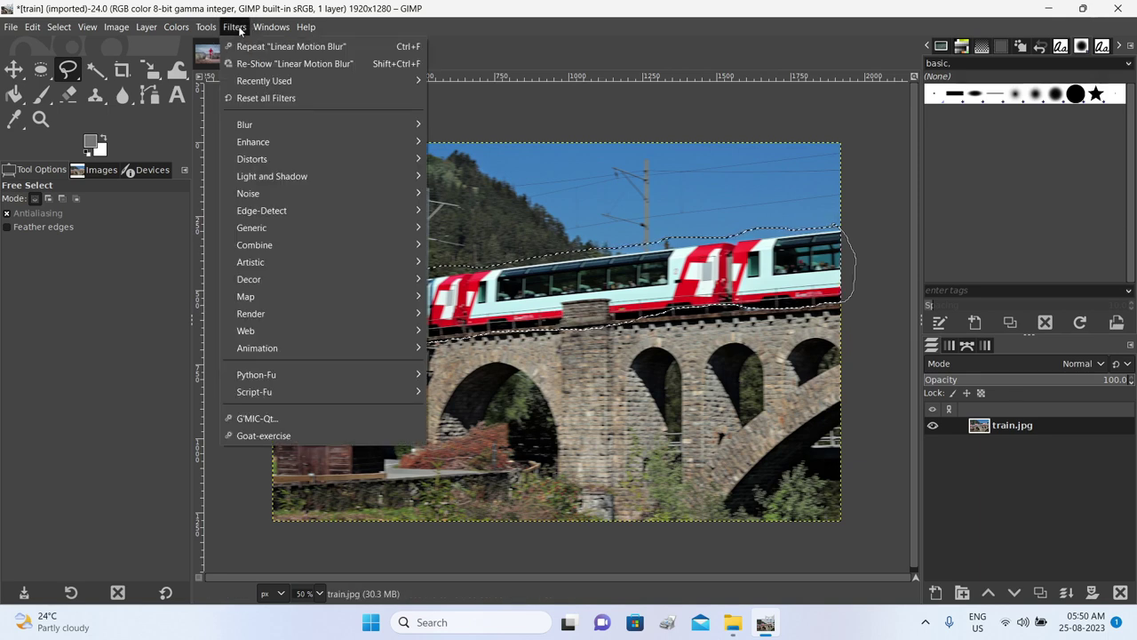
Apply a Linear Motion Blur of length 40 at angle 0 to the selected train only
{"action": "mouse_move", "coordinate": [270, 125]}
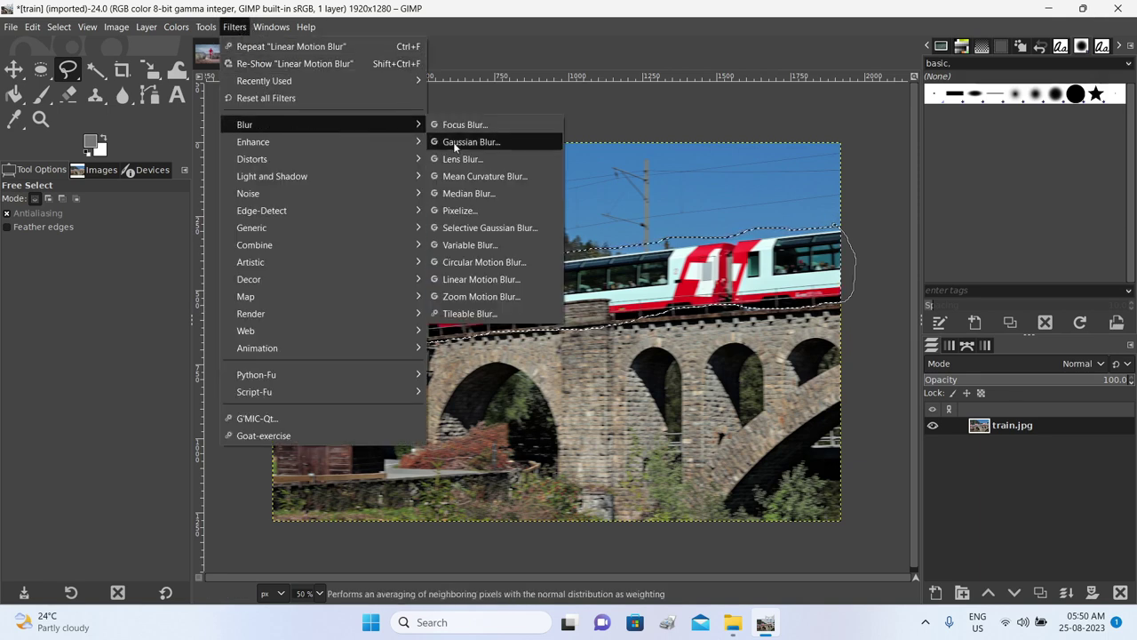
{"action": "left_click", "coordinate": [484, 277]}
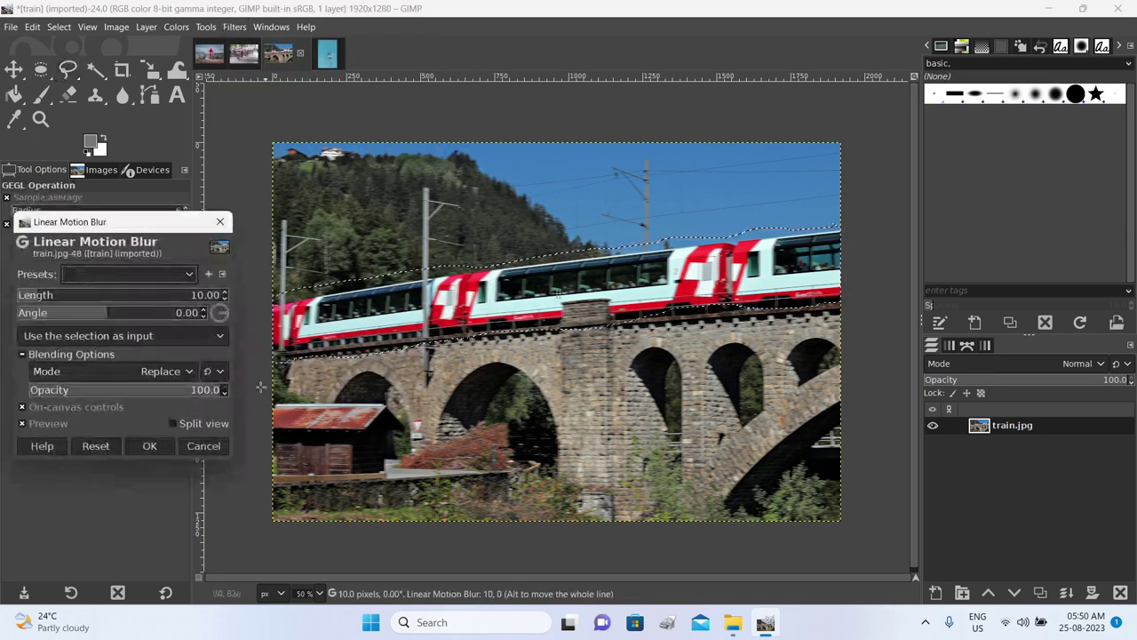
{"action": "left_click_drag", "start_coordinate": [178, 221], "coordinate": [193, 196]}
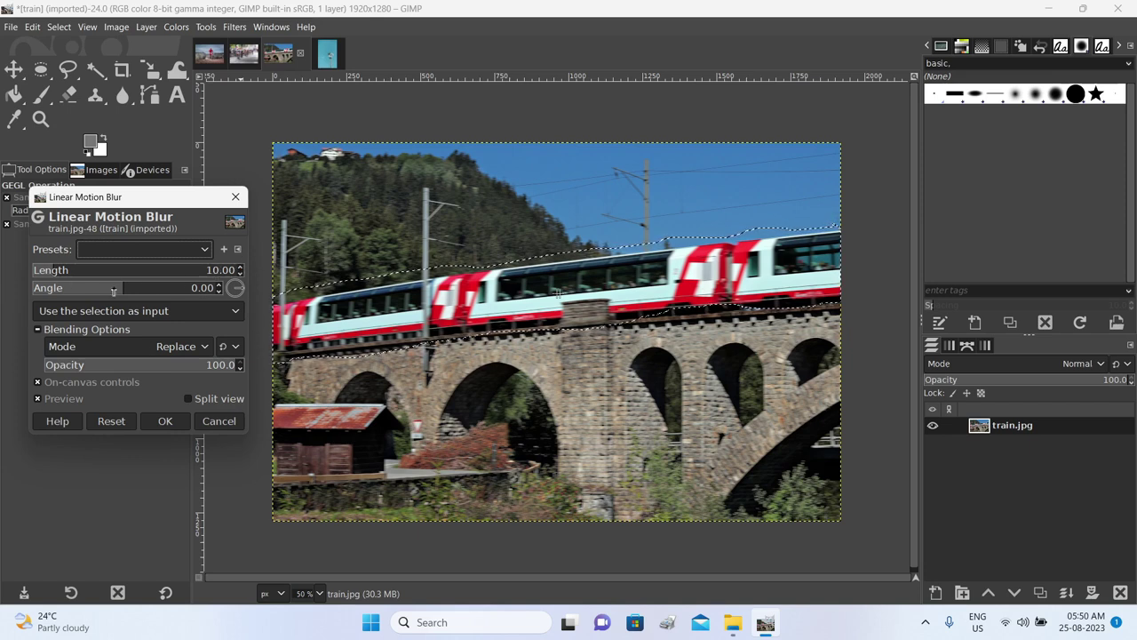
{"action": "left_click", "coordinate": [240, 266]}
{"action": "left_click", "coordinate": [240, 266]}
{"action": "left_click", "coordinate": [240, 267]}
{"action": "left_click", "coordinate": [240, 266]}
{"action": "left_click", "coordinate": [240, 267]}
{"action": "left_click", "coordinate": [239, 266]}
{"action": "left_click_drag", "start_coordinate": [240, 267], "coordinate": [240, 267]}
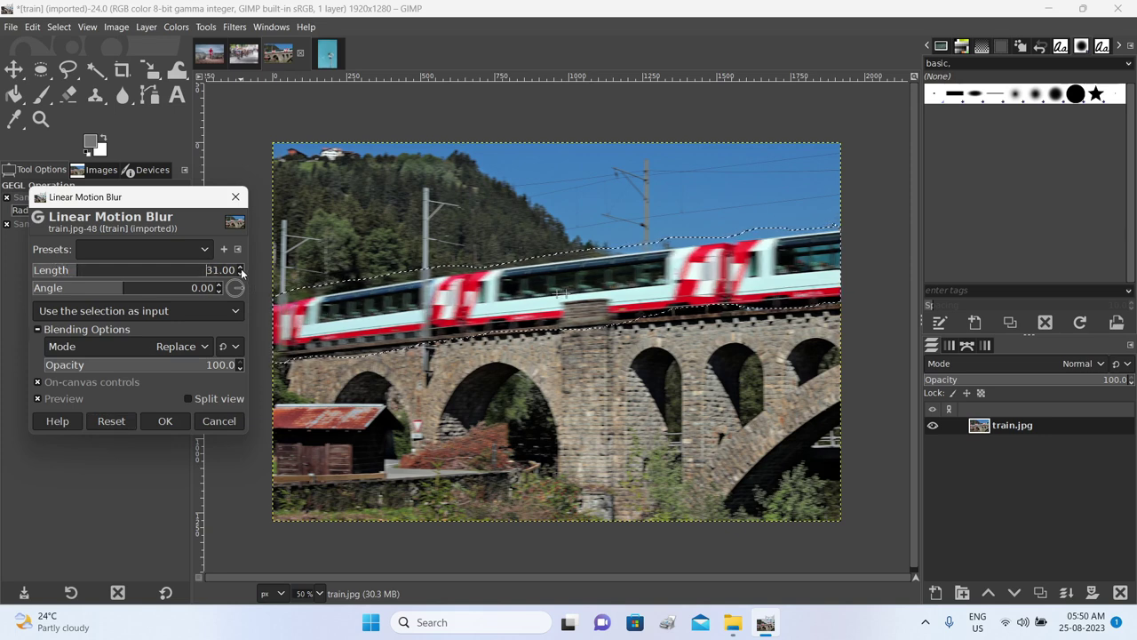
{"action": "left_click", "coordinate": [240, 268]}
{"action": "left_click", "coordinate": [240, 268]}
{"action": "left_click", "coordinate": [240, 267]}
{"action": "left_click", "coordinate": [240, 267]}
{"action": "left_click", "coordinate": [240, 267]}
{"action": "left_click", "coordinate": [240, 268]}
{"action": "left_click", "coordinate": [240, 268]}
{"action": "left_click", "coordinate": [240, 267]}
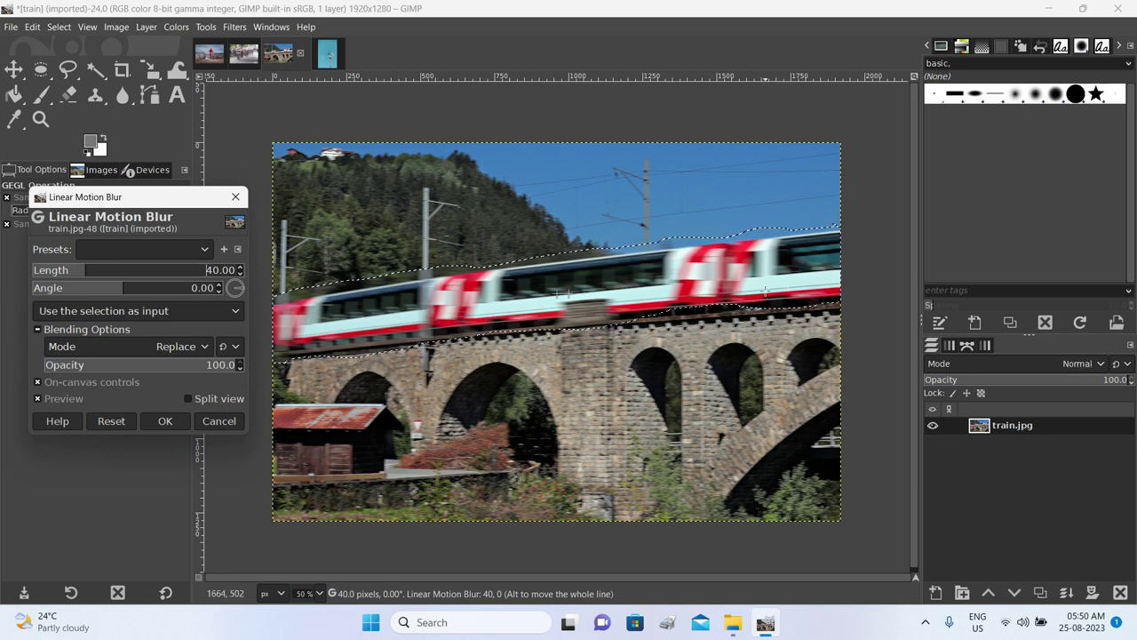
{"action": "left_click", "coordinate": [166, 421]}
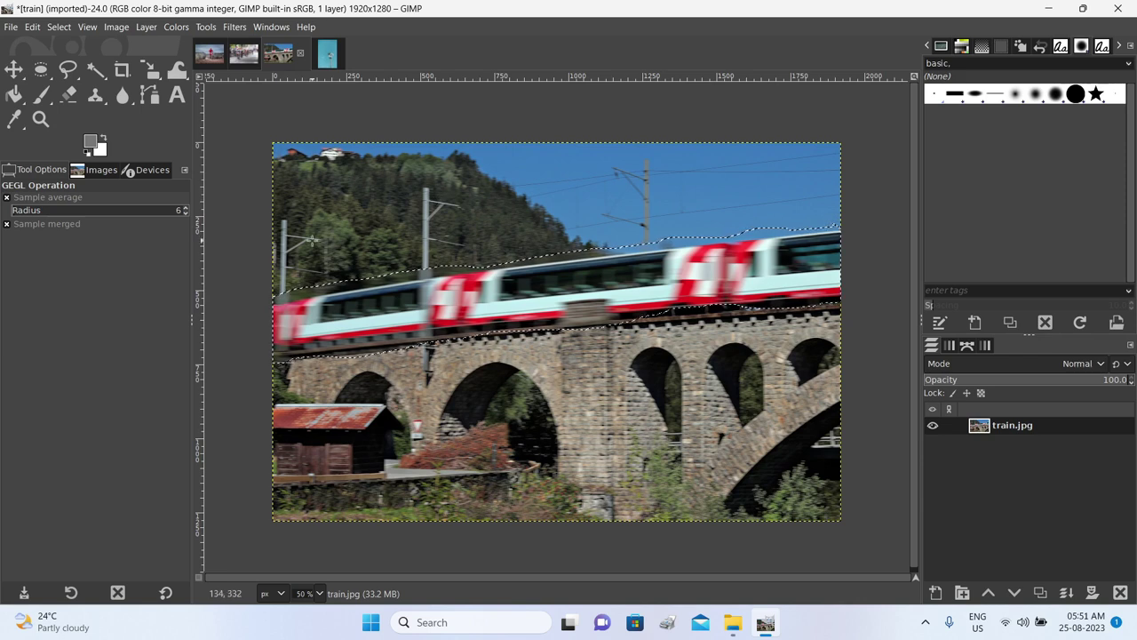
{"action": "left_click", "coordinate": [53, 27]}
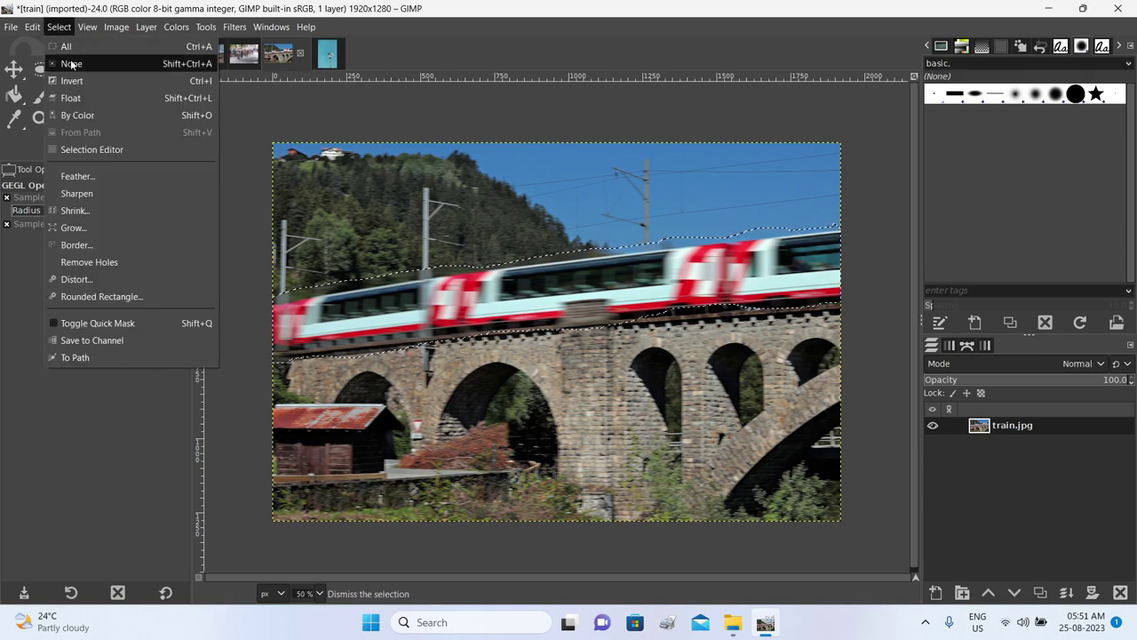
Clear the train selection and export the motion-blurred photo as a JPEG
{"action": "left_click", "coordinate": [71, 62]}
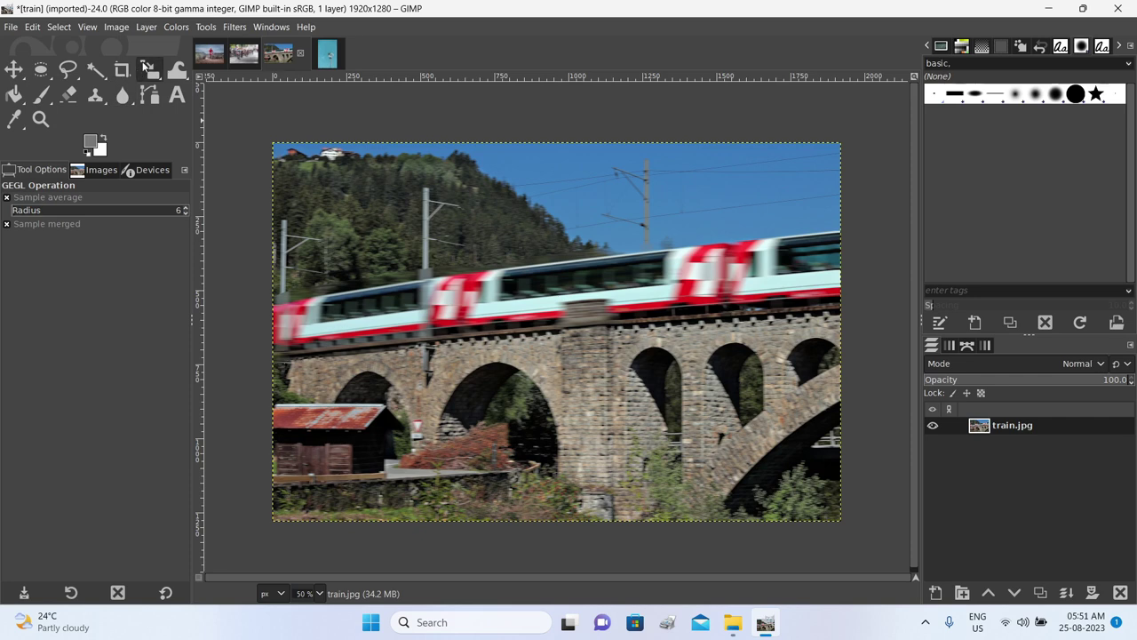
{"action": "left_click", "coordinate": [11, 27]}
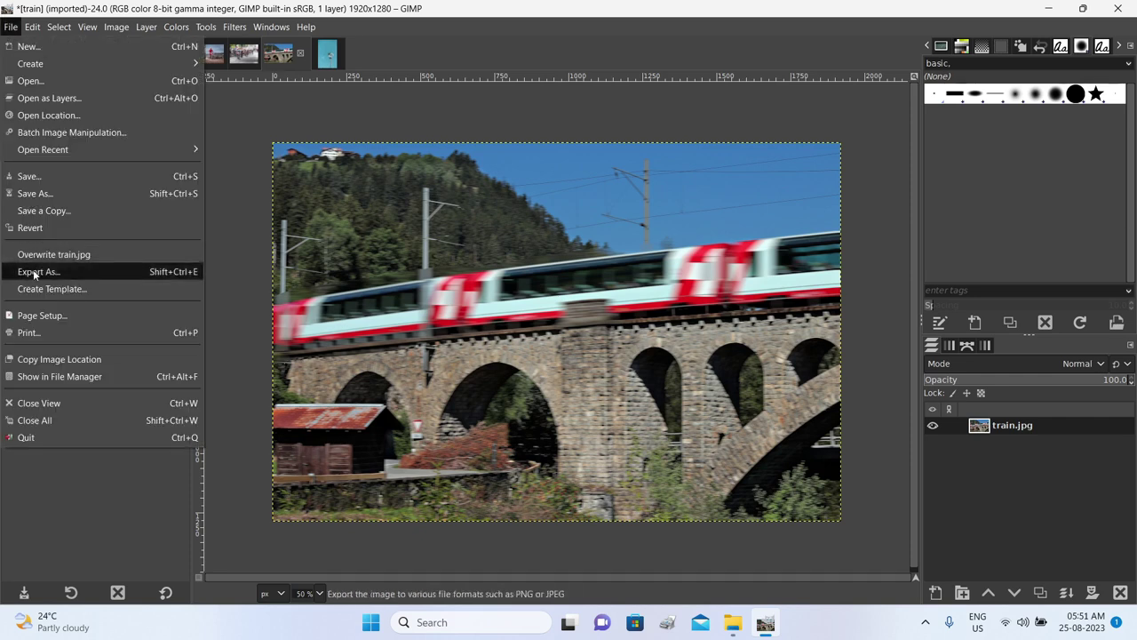
{"action": "left_click", "coordinate": [47, 274]}
{"action": "left_click", "coordinate": [544, 465]}
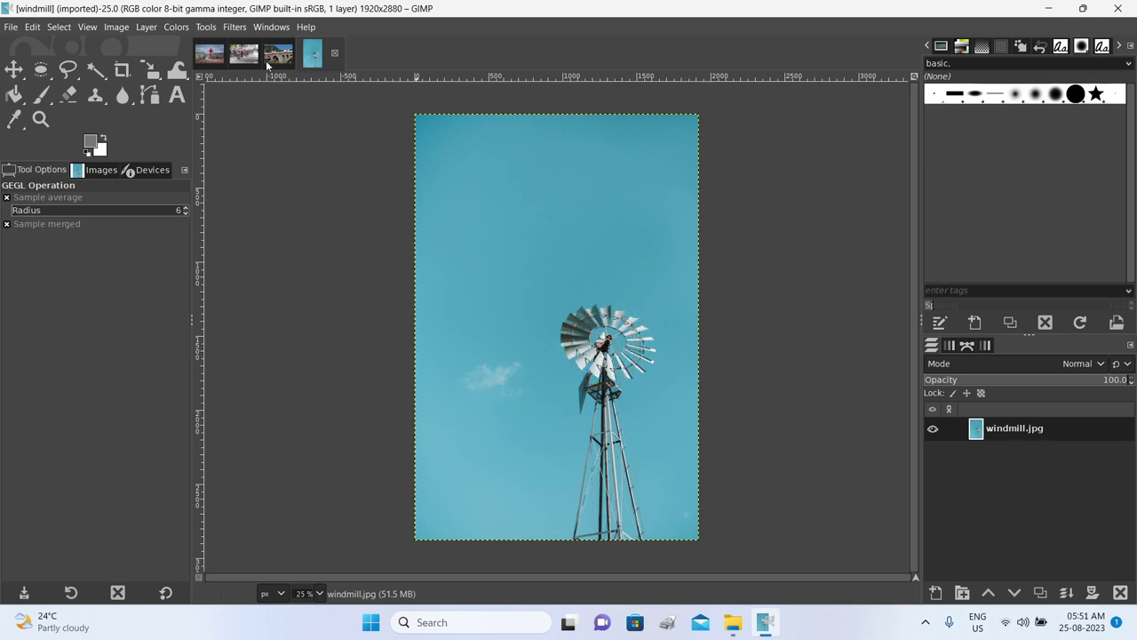
{"action": "left_click", "coordinate": [234, 27]}
{"action": "mouse_move", "coordinate": [391, 125]}
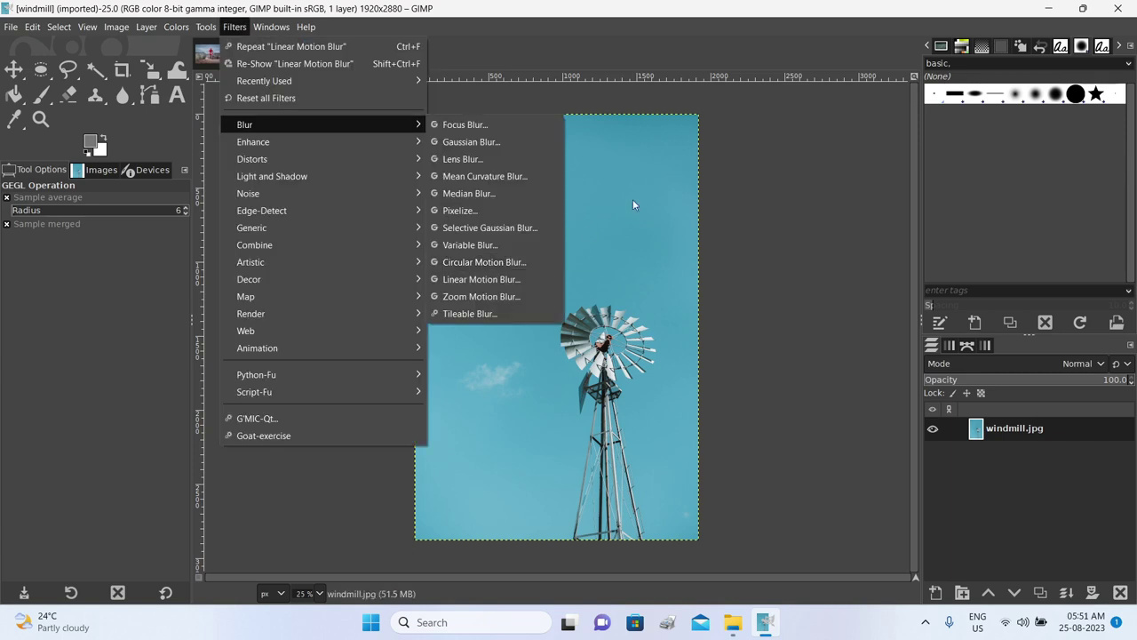
Crop the windmill photo to a 1568×1116 area framing the windmill wheel and upper tower
{"action": "left_click", "coordinate": [738, 12]}
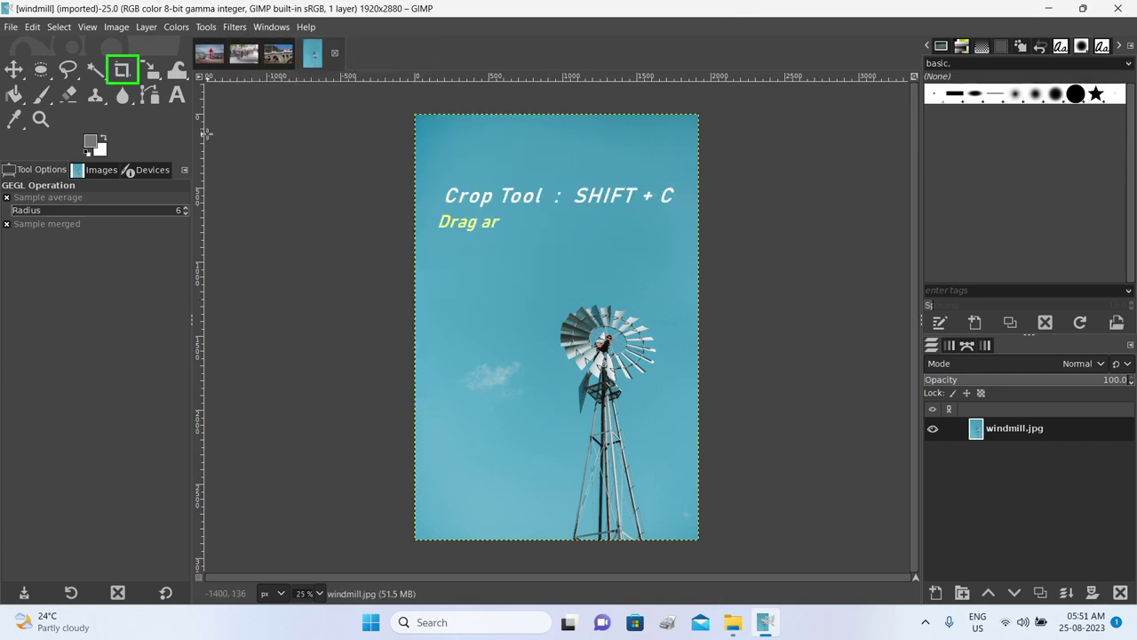
{"action": "left_click", "coordinate": [125, 70]}
{"action": "left_click_drag", "start_coordinate": [462, 271], "coordinate": [696, 435]}
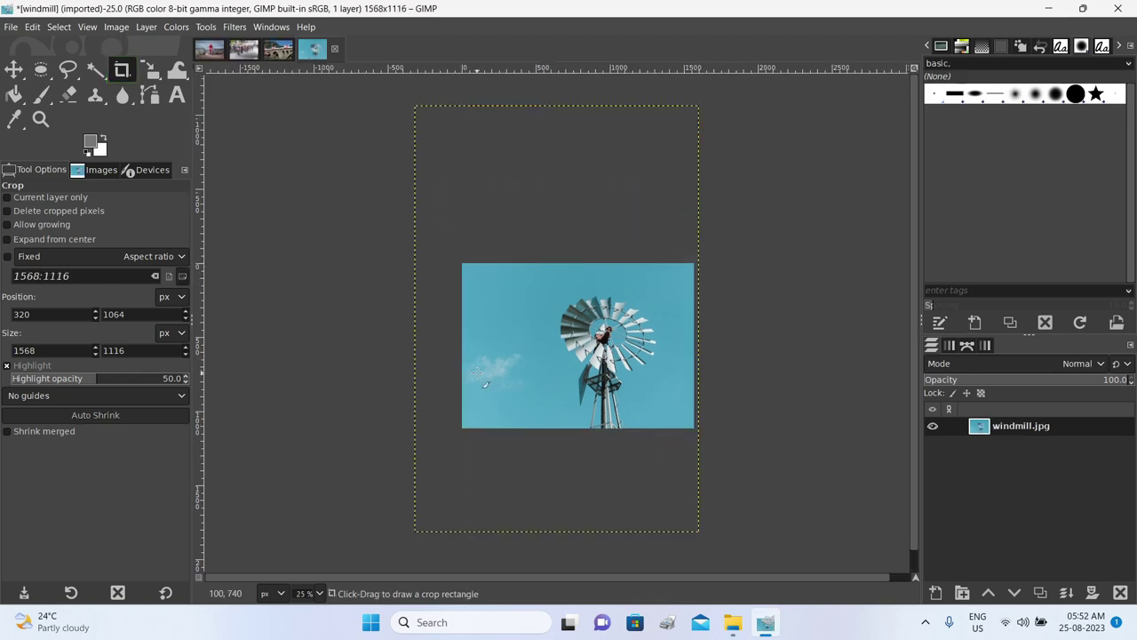
{"action": "scroll", "coordinate": [477, 373], "scroll_direction": "up", "scroll_amount": 3}
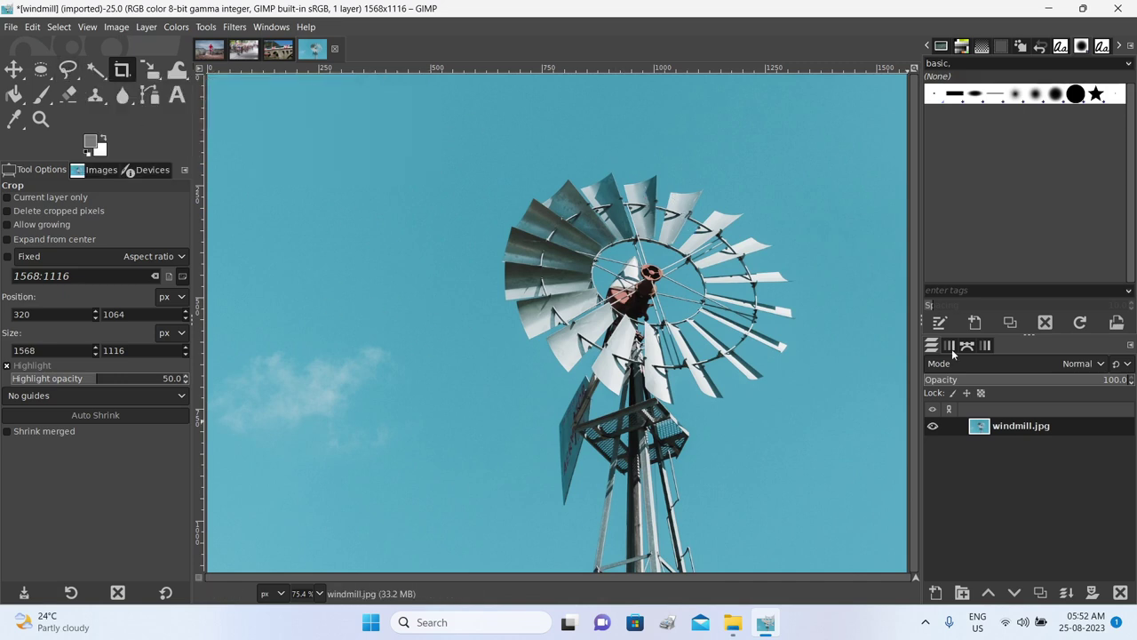
{"action": "left_click", "coordinate": [67, 70]}
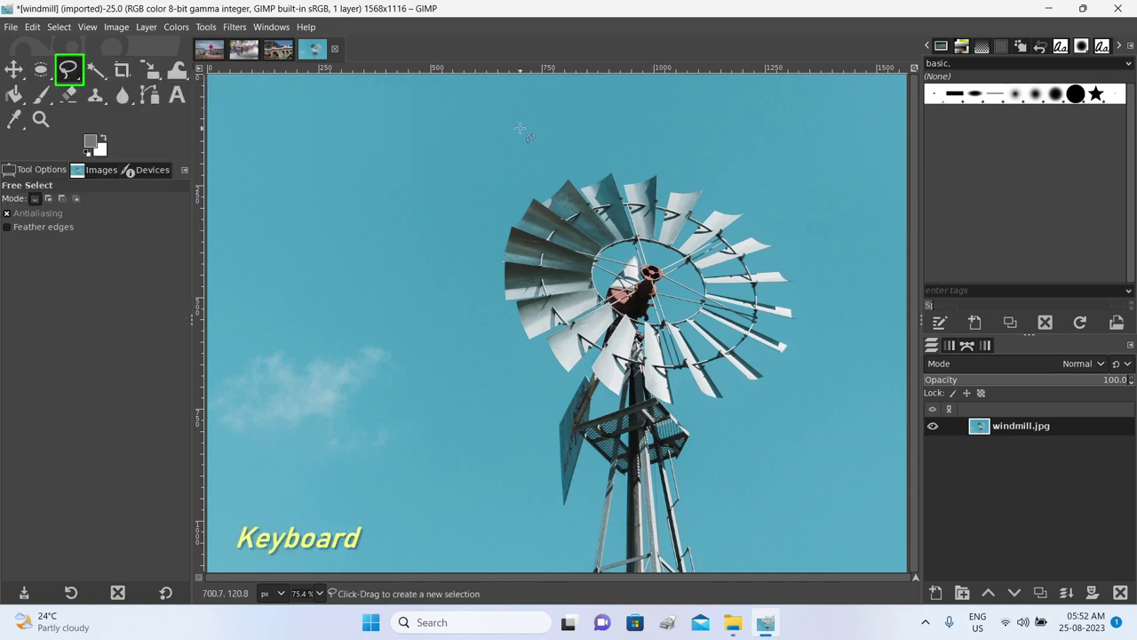
Outline the windmill wheel with a freehand selection
{"action": "mouse_move", "coordinate": [675, 172]}
{"action": "left_mouse_down"}
{"action": "mouse_move", "coordinate": [495, 224]}
{"action": "mouse_move", "coordinate": [482, 284]}
{"action": "mouse_move", "coordinate": [500, 344]}
{"action": "mouse_move", "coordinate": [606, 405]}
{"action": "mouse_move", "coordinate": [711, 411]}
{"action": "mouse_move", "coordinate": [762, 397]}
{"action": "mouse_move", "coordinate": [803, 329]}
{"action": "mouse_move", "coordinate": [804, 275]}
{"action": "mouse_move", "coordinate": [767, 219]}
{"action": "mouse_move", "coordinate": [708, 182]}
{"action": "left_mouse_up"}
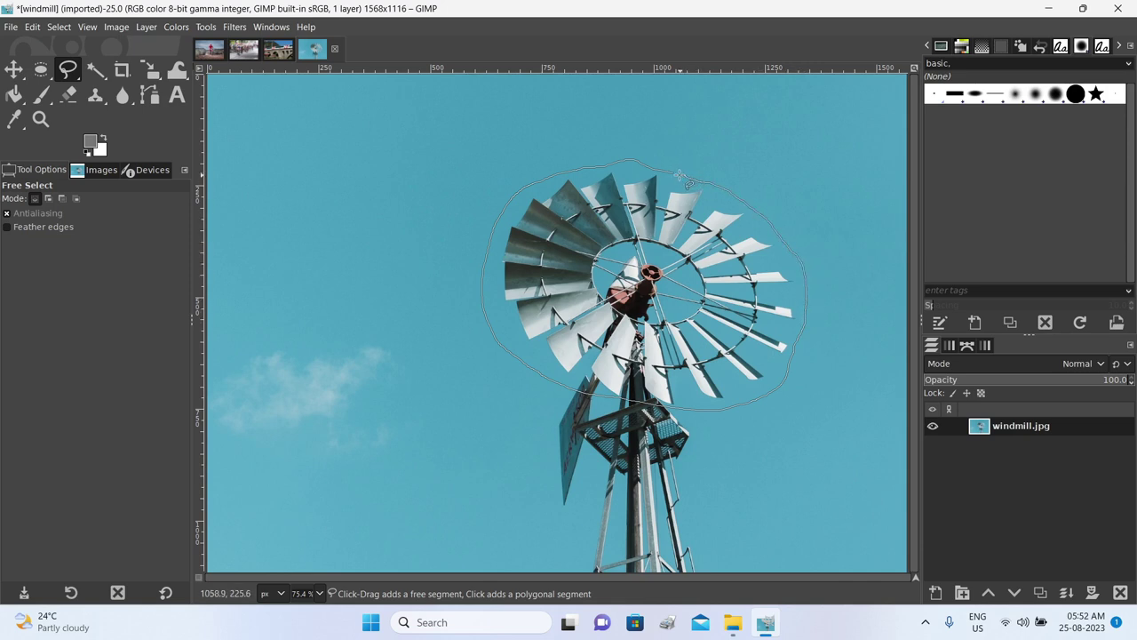
{"action": "key", "text": "Return"}
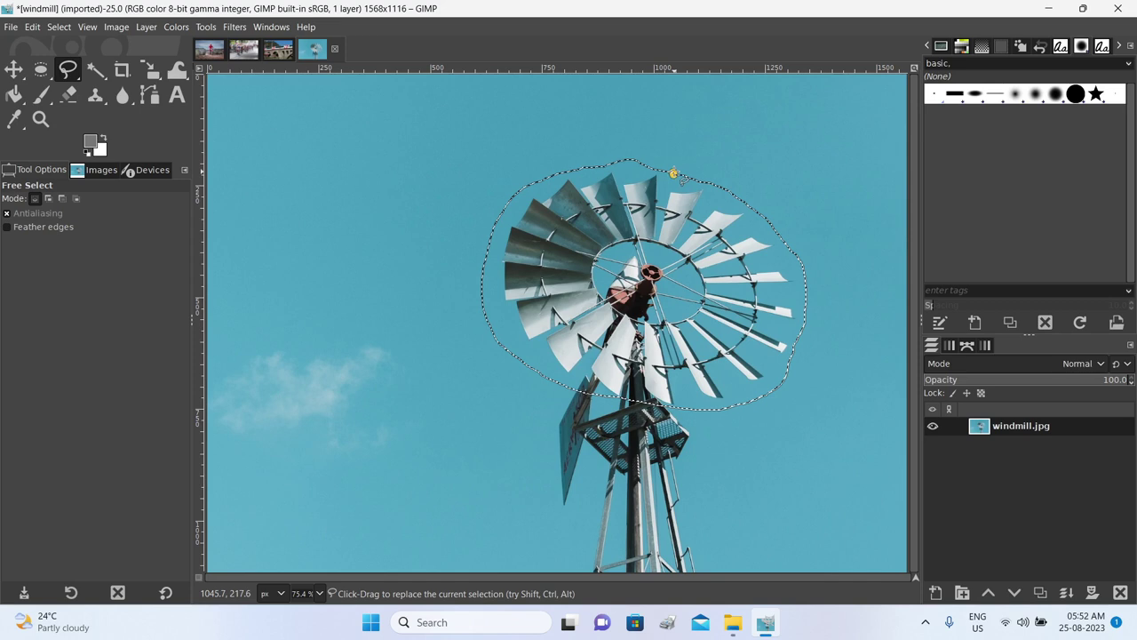
{"action": "mouse_move", "coordinate": [501, 205]}
{"action": "left_mouse_down"}
{"action": "mouse_move", "coordinate": [691, 190]}
{"action": "mouse_move", "coordinate": [347, 467]}
{"action": "left_mouse_up"}
Apply a Circular Motion Blur at angle 5.00 to the wheel, then deselect
{"action": "left_click", "coordinate": [234, 27]}
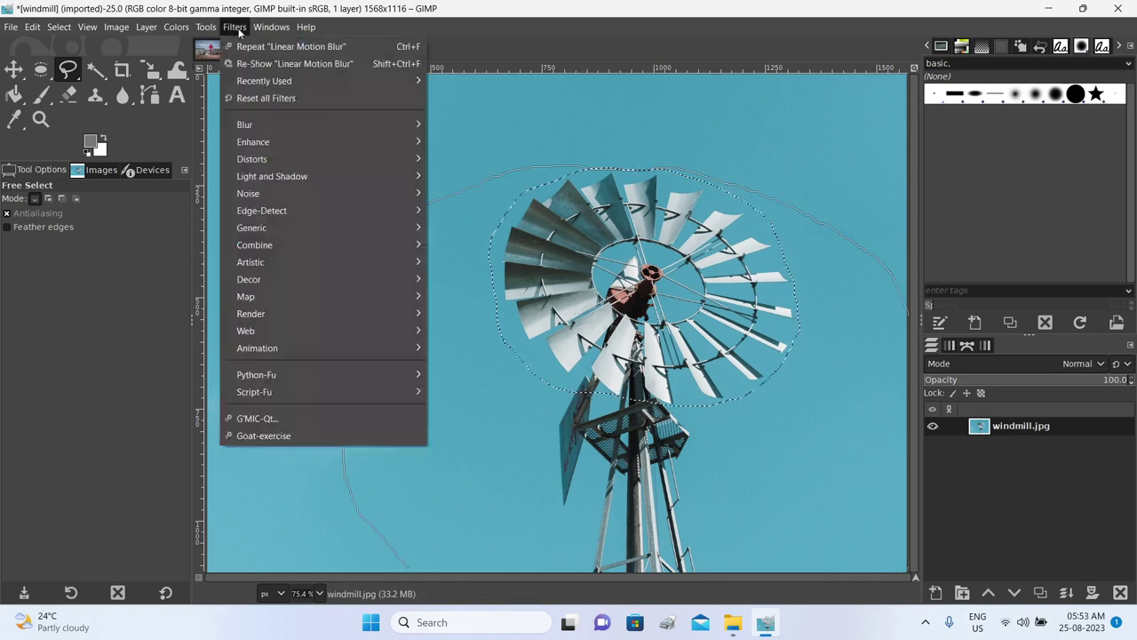
{"action": "mouse_move", "coordinate": [274, 124]}
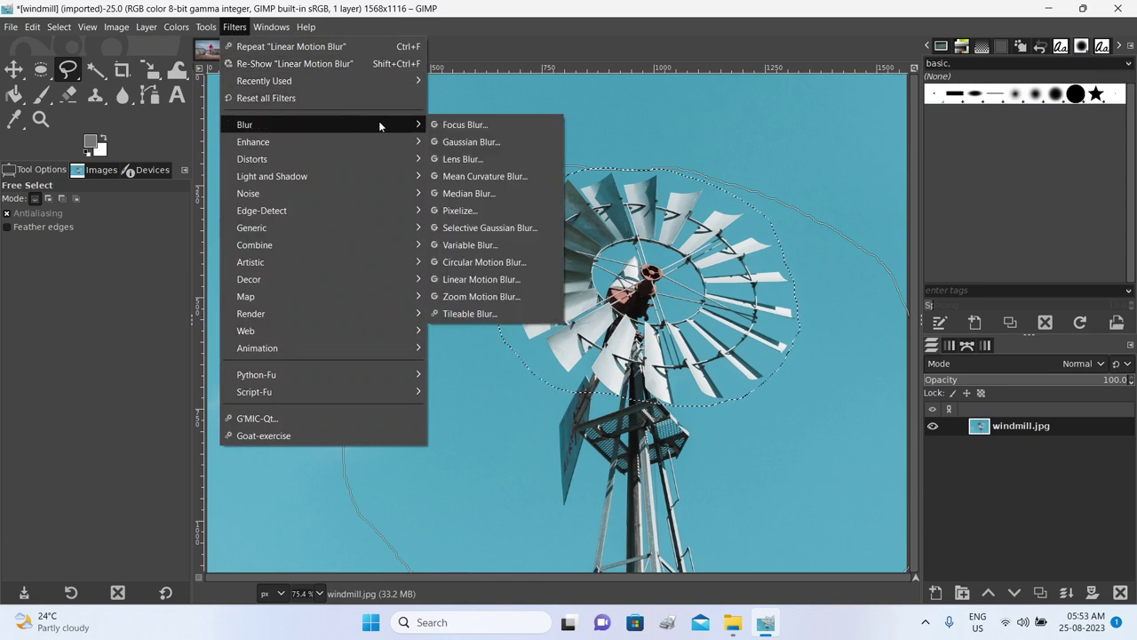
{"action": "left_click", "coordinate": [484, 262]}
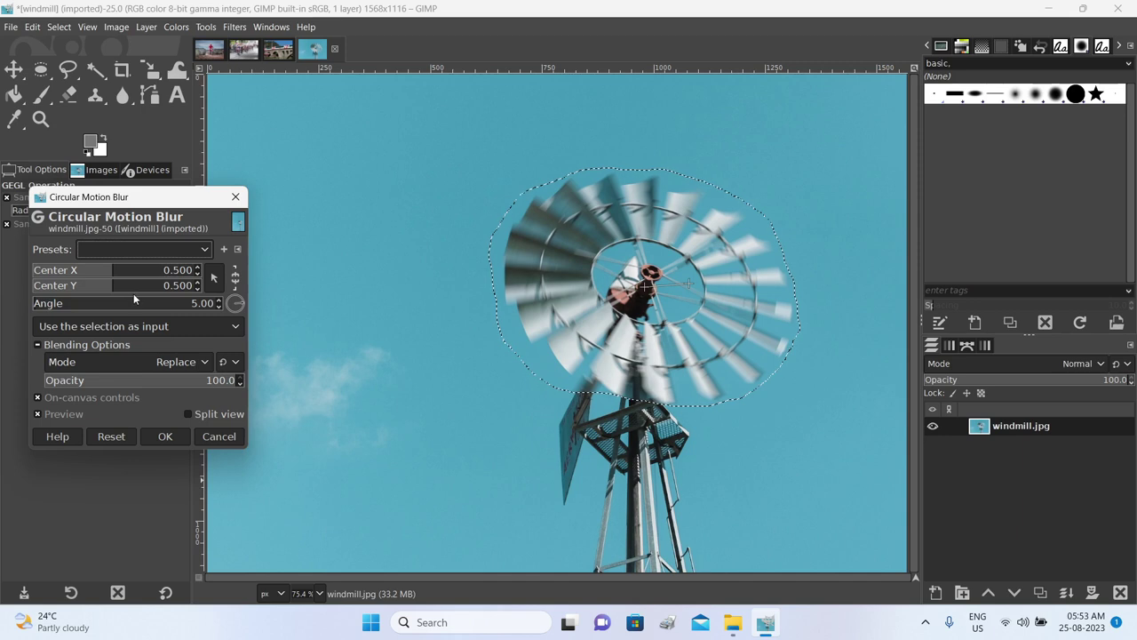
{"action": "left_click", "coordinate": [165, 436]}
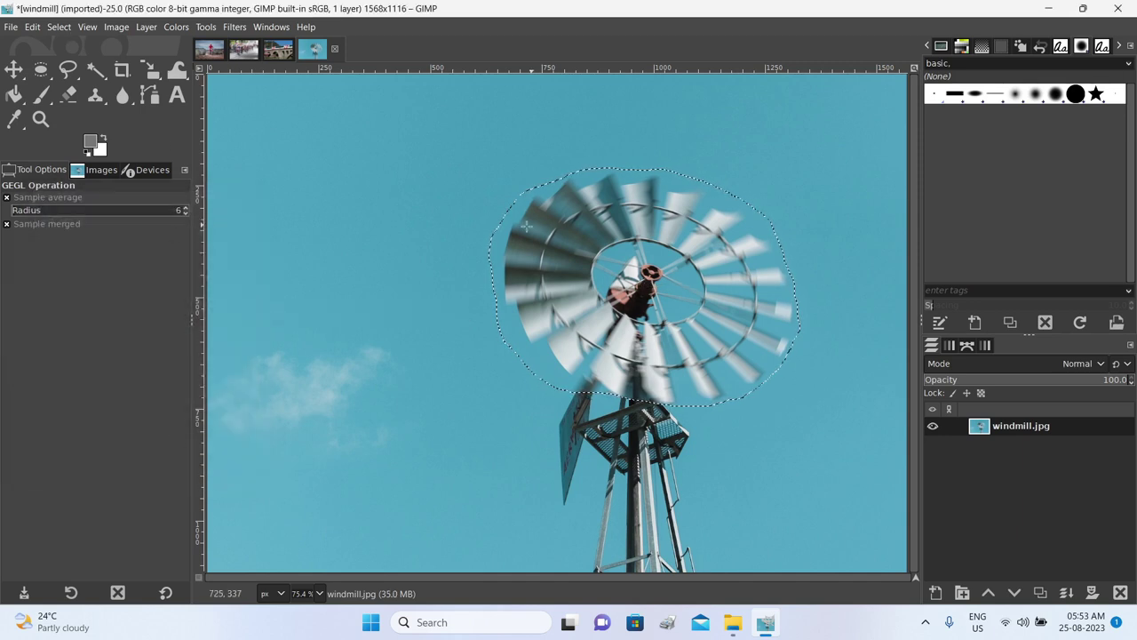
{"action": "left_click", "coordinate": [59, 27]}
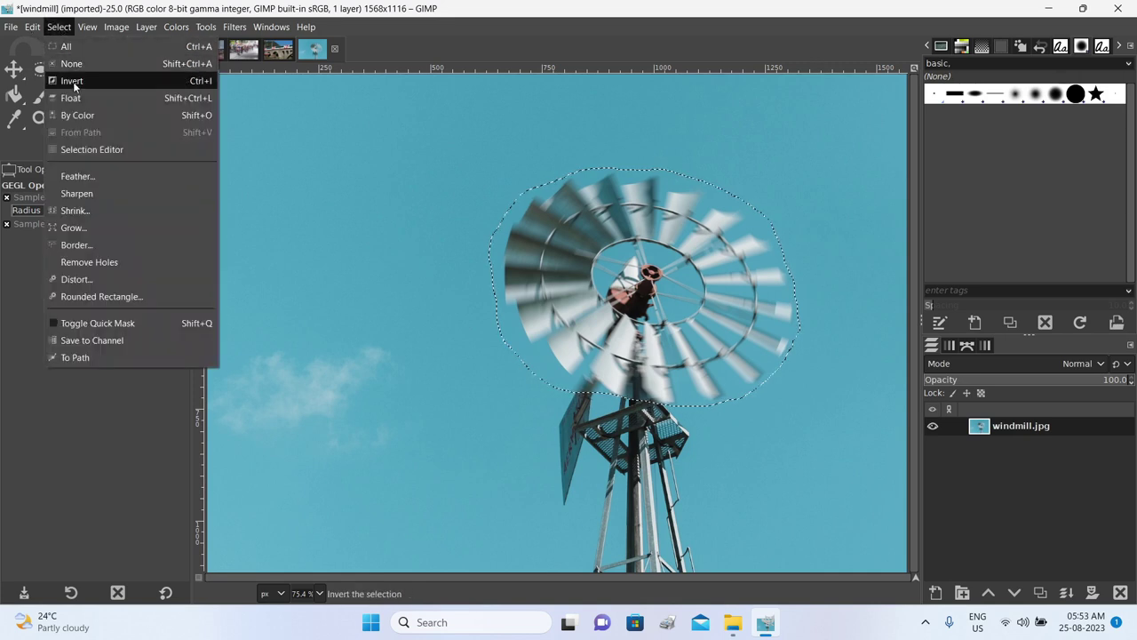
{"action": "left_click", "coordinate": [72, 64]}
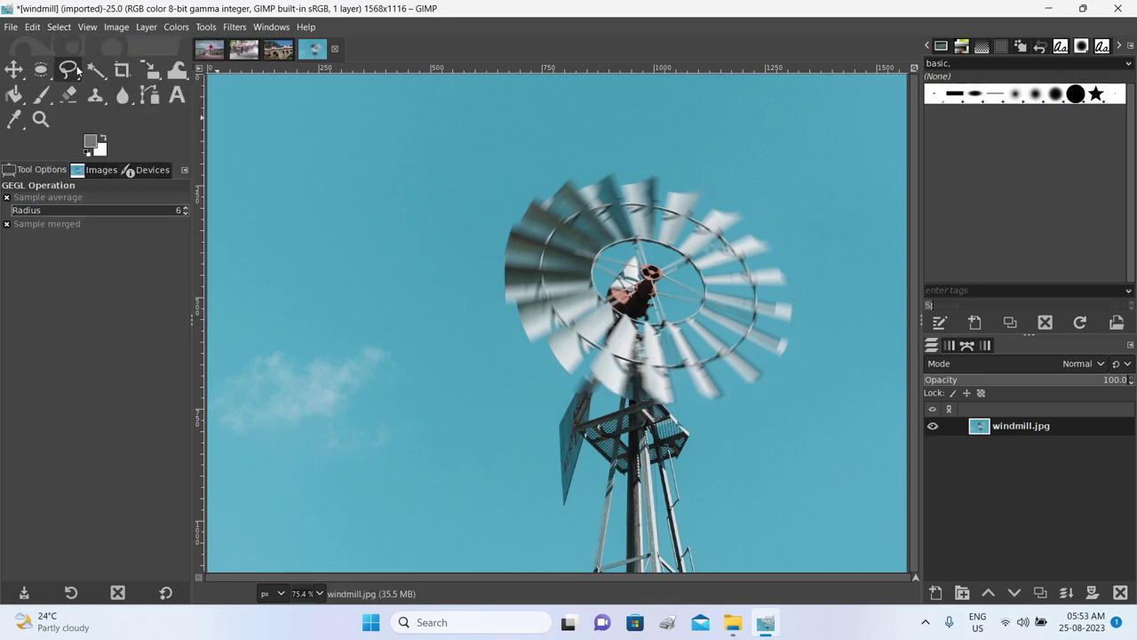
Export the blurred image as windmill.jpg into the new images folder with default JPEG settings
{"action": "left_click", "coordinate": [12, 29]}
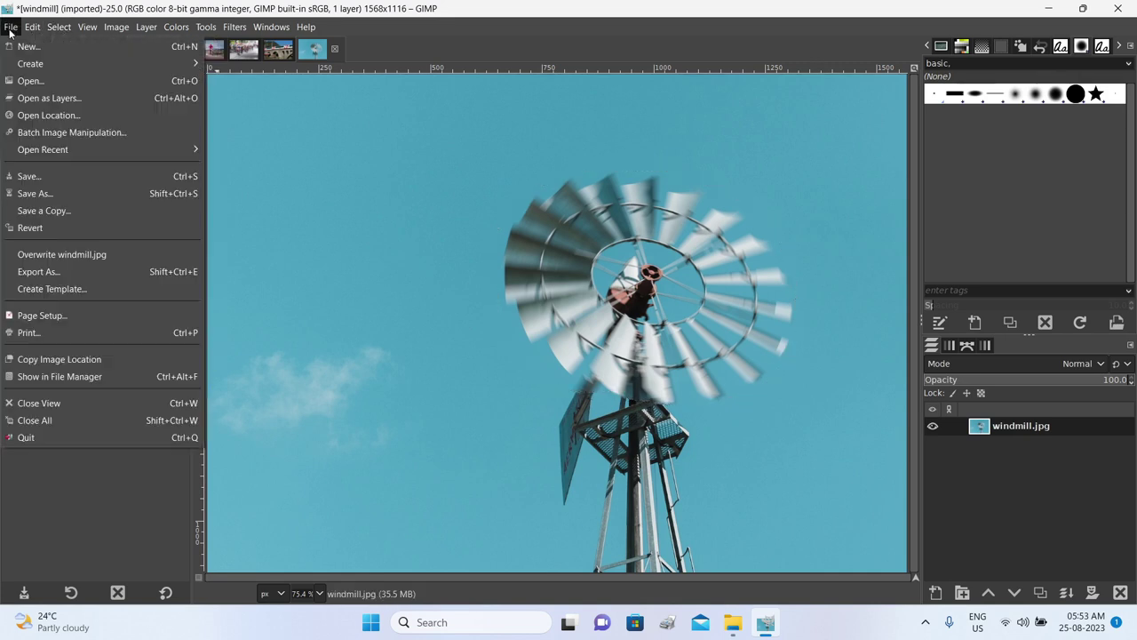
{"action": "left_click", "coordinate": [57, 270]}
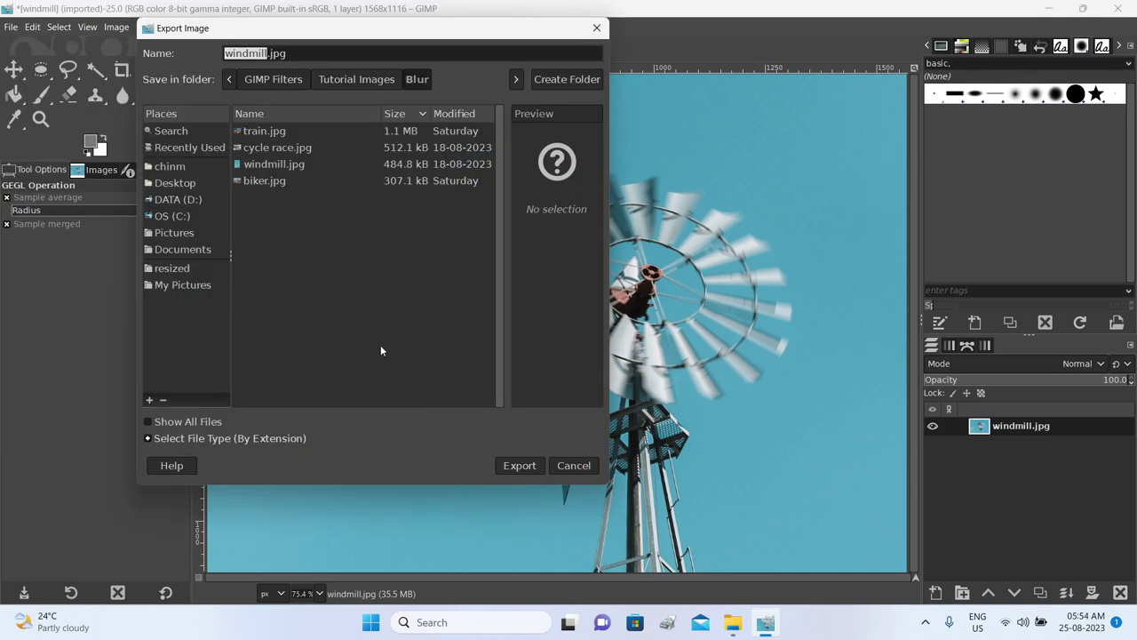
{"action": "left_click", "coordinate": [522, 469]}
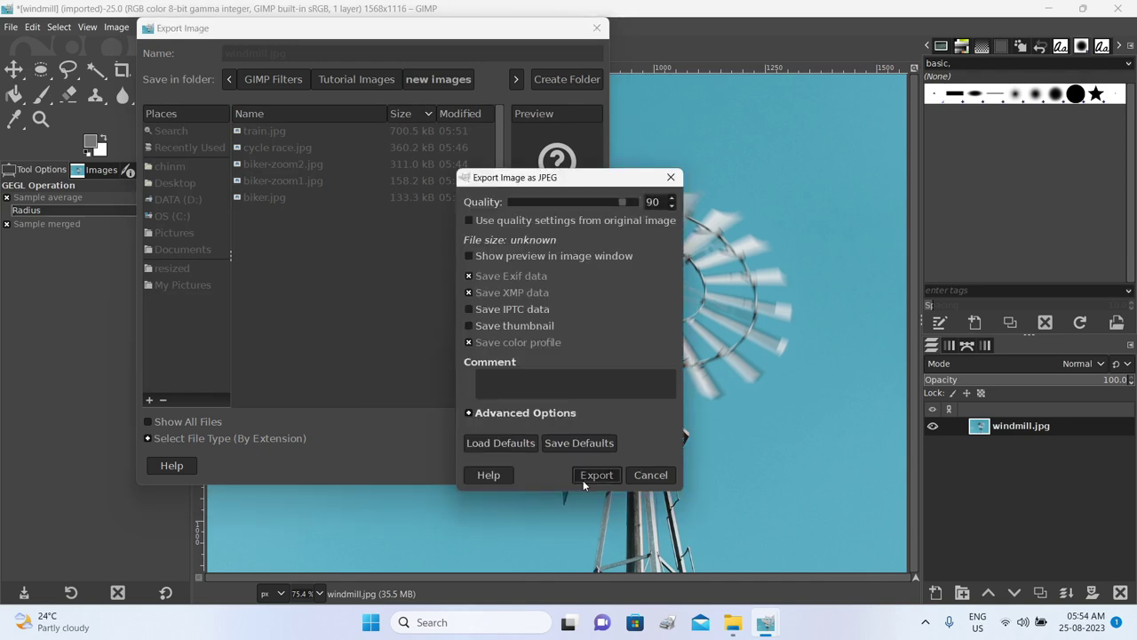
{"action": "left_click", "coordinate": [586, 476]}
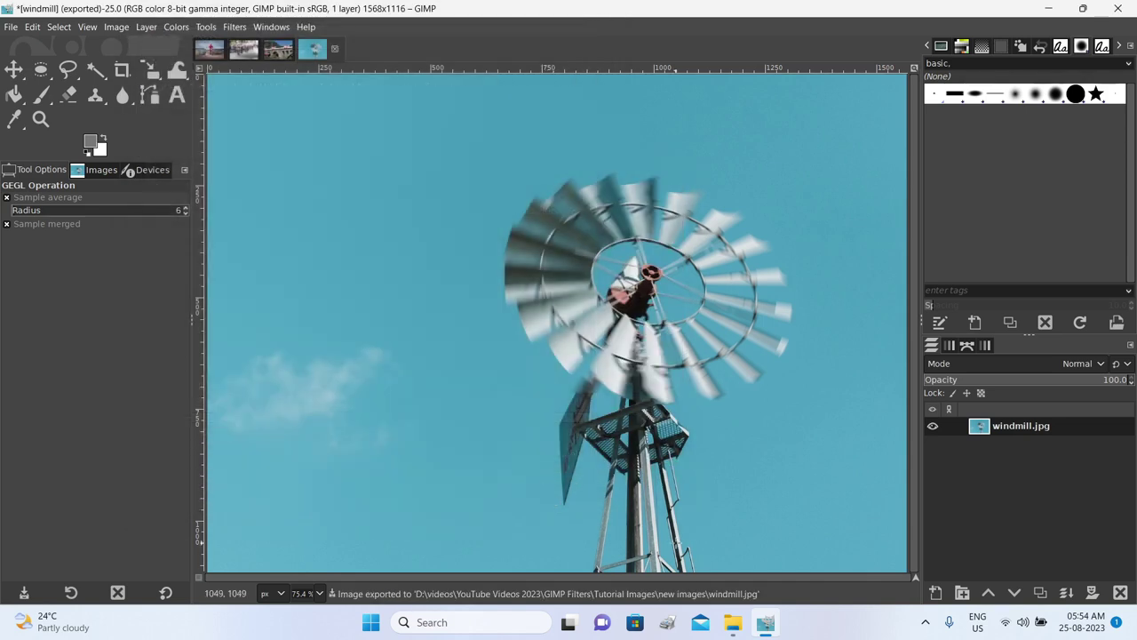
{"action": "left_click", "coordinate": [734, 630]}
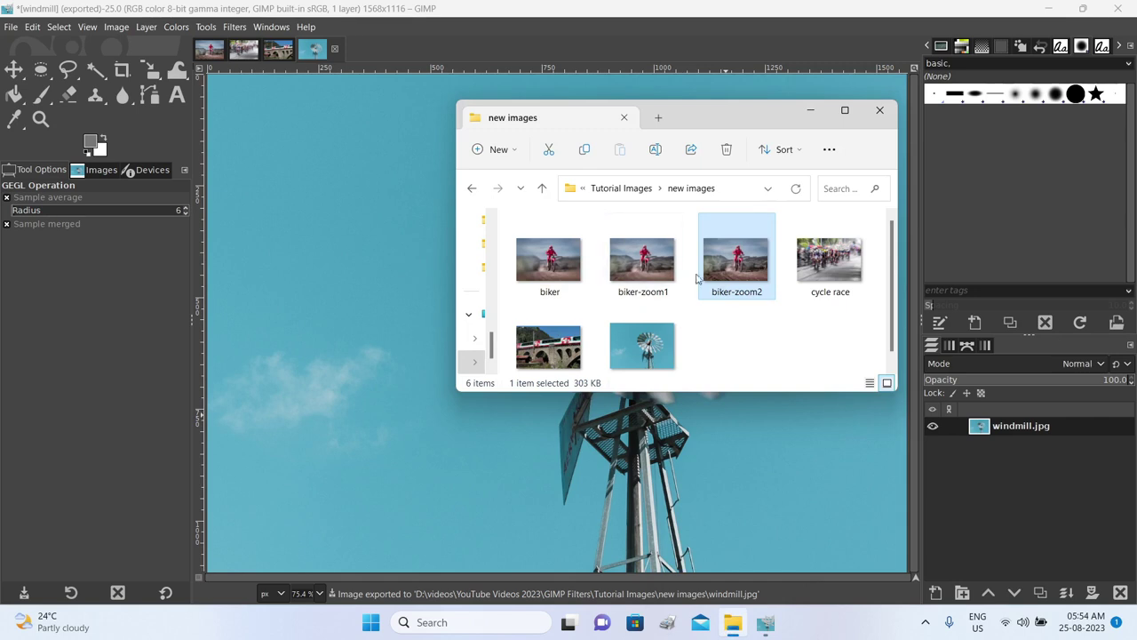
View the exported windmill.jpg in Photos, then return to GIMP showing red-eye.png
{"action": "mouse_move", "coordinate": [654, 352]}
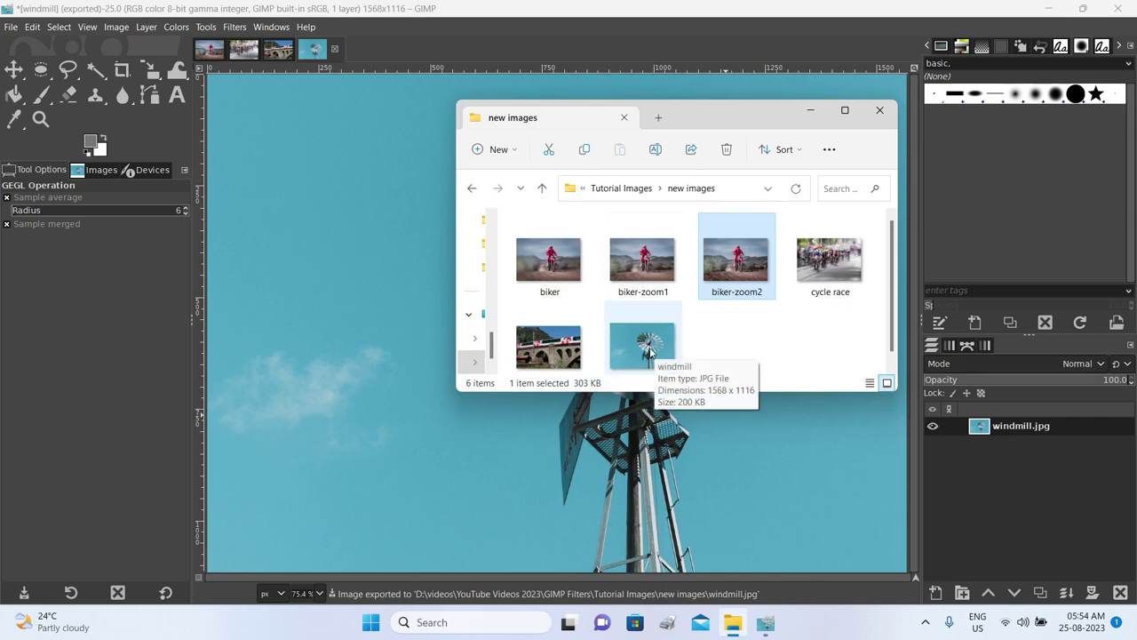
{"action": "double_click", "coordinate": [649, 351]}
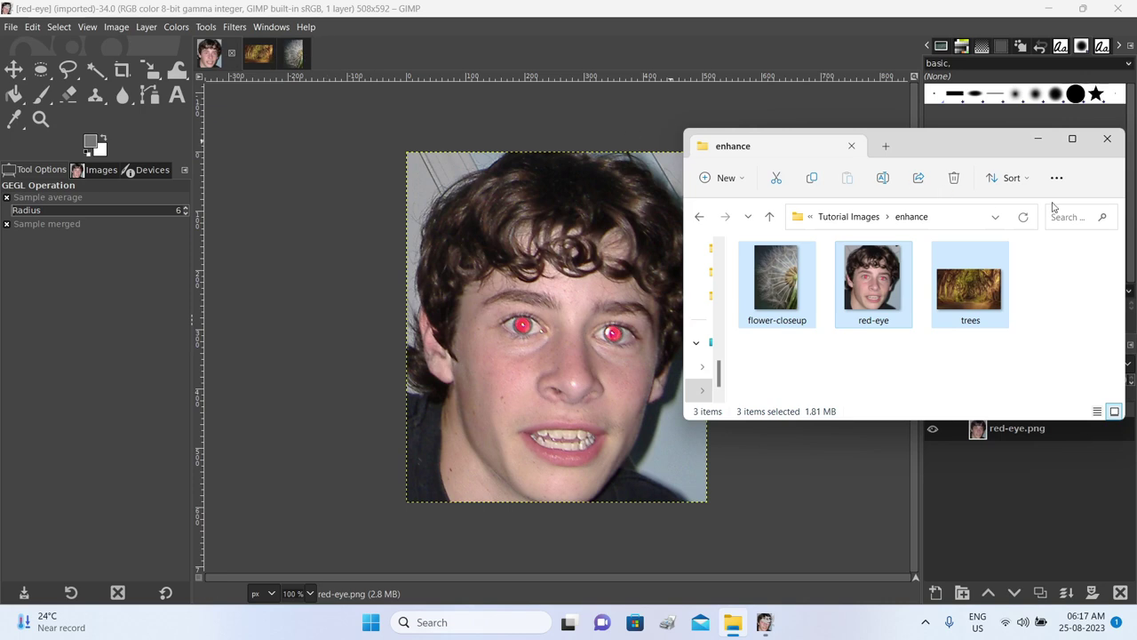
{"action": "left_click", "coordinate": [325, 65]}
Browse the Filters menu without applying anything and zoom in on the portrait
{"action": "left_click", "coordinate": [234, 27]}
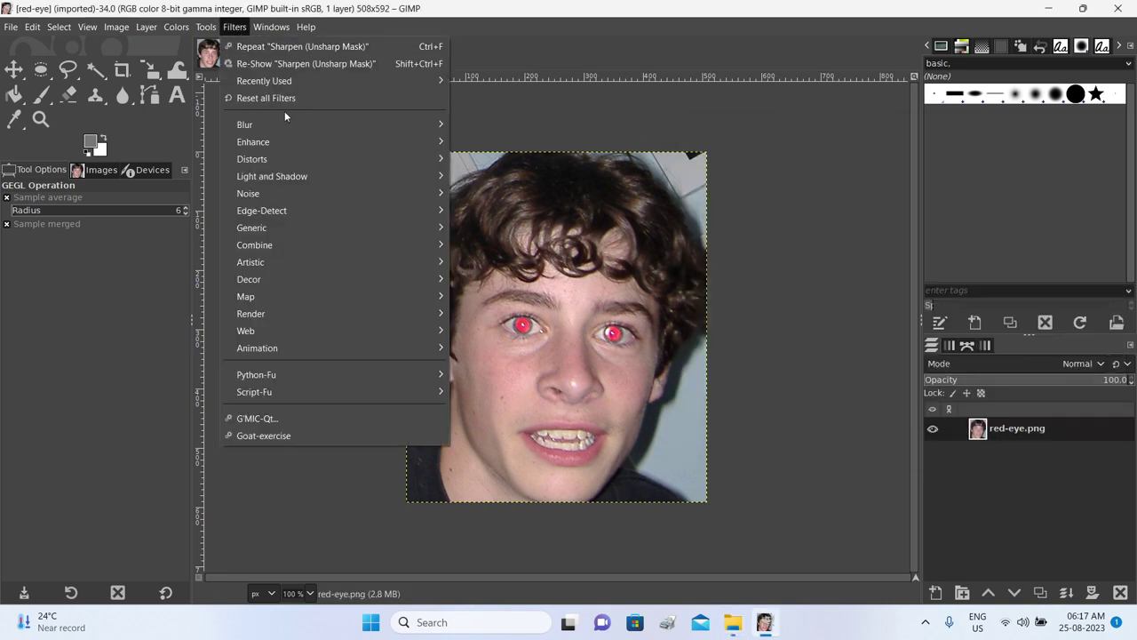
{"action": "mouse_move", "coordinate": [303, 140]}
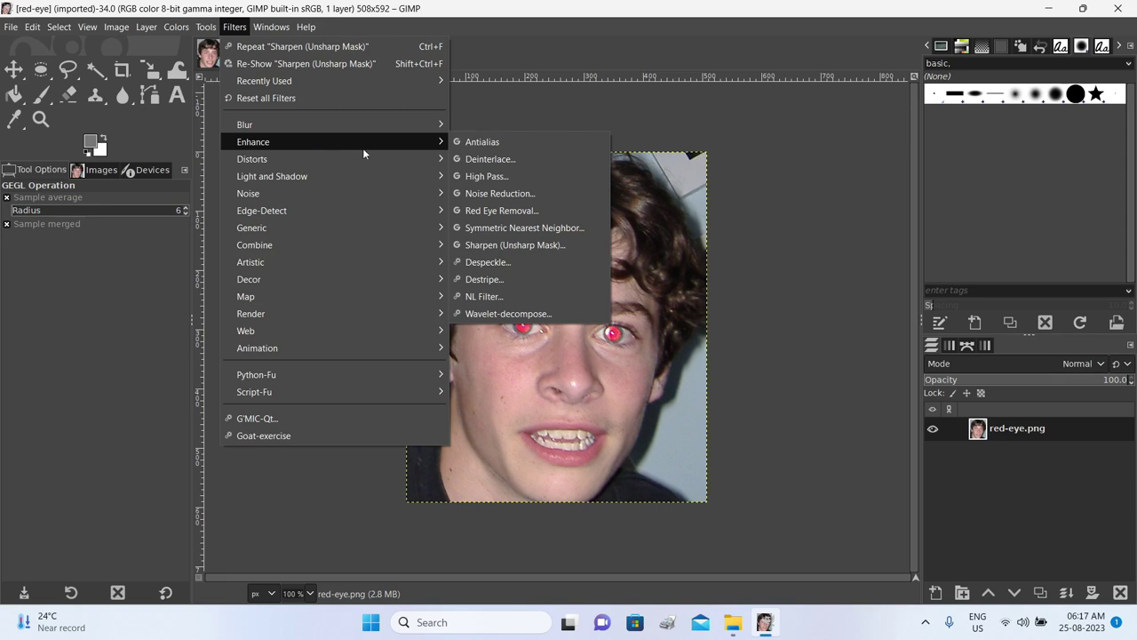
{"action": "mouse_move", "coordinate": [369, 142]}
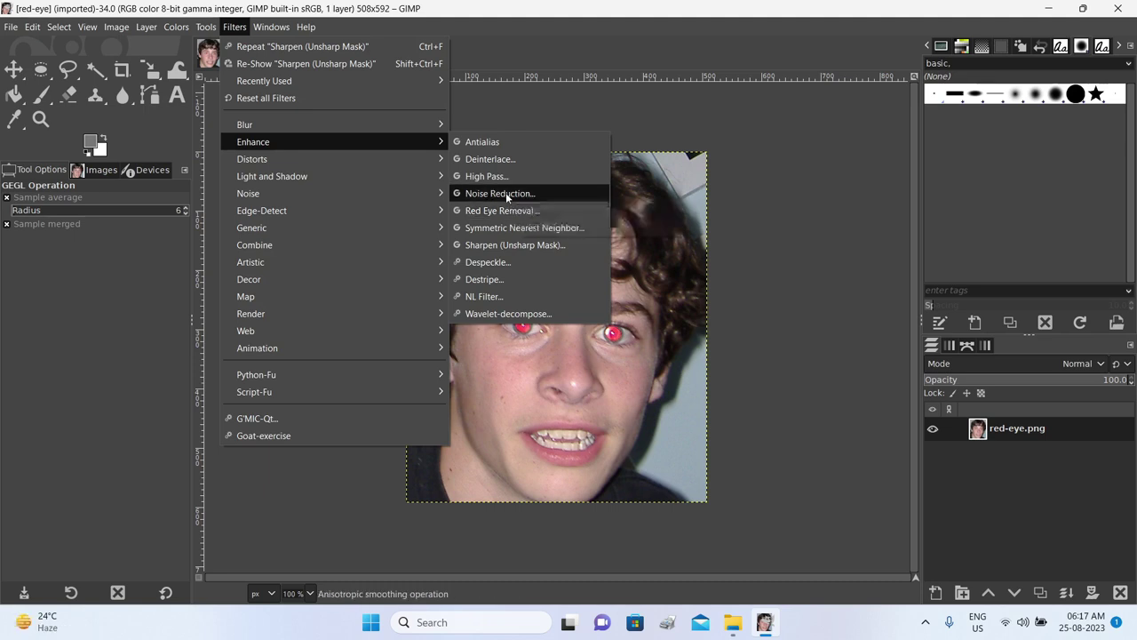
{"action": "left_click", "coordinate": [681, 118]}
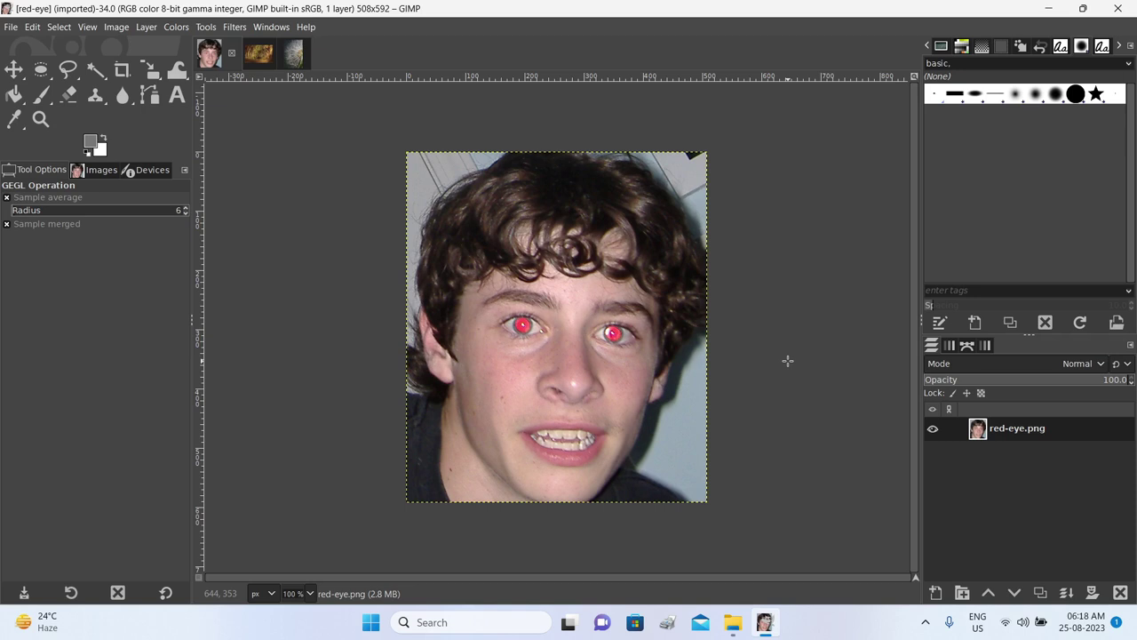
{"action": "key", "text": "ctrl+shift+j"}
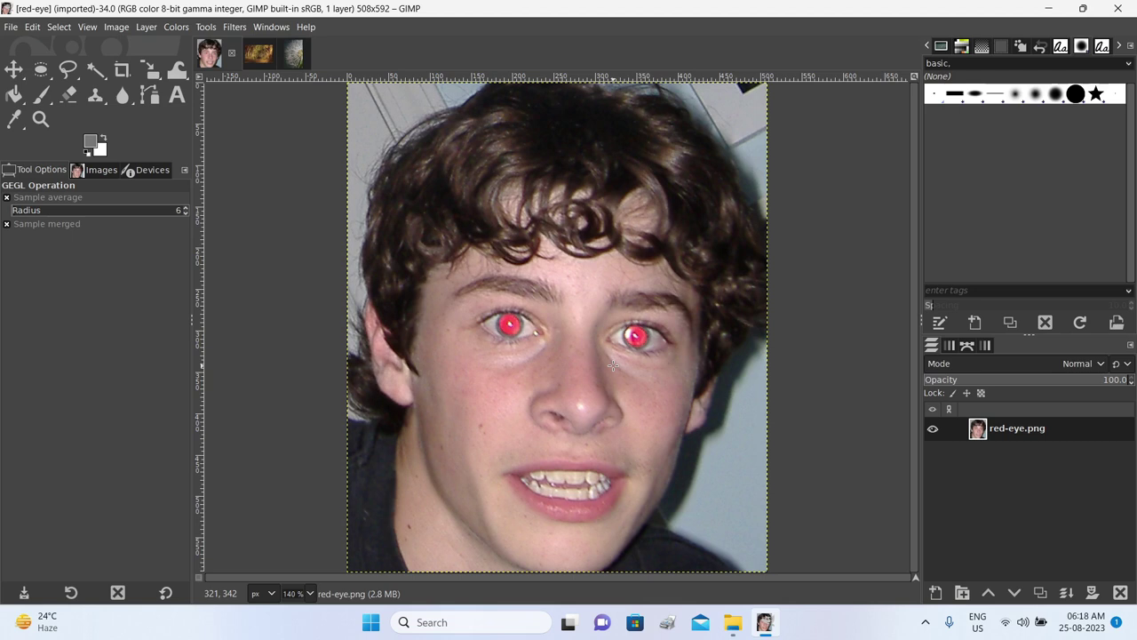
Apply Red Eye Removal at threshold 0.400 to the portrait, leaving it unsaved
{"action": "left_click", "coordinate": [235, 30]}
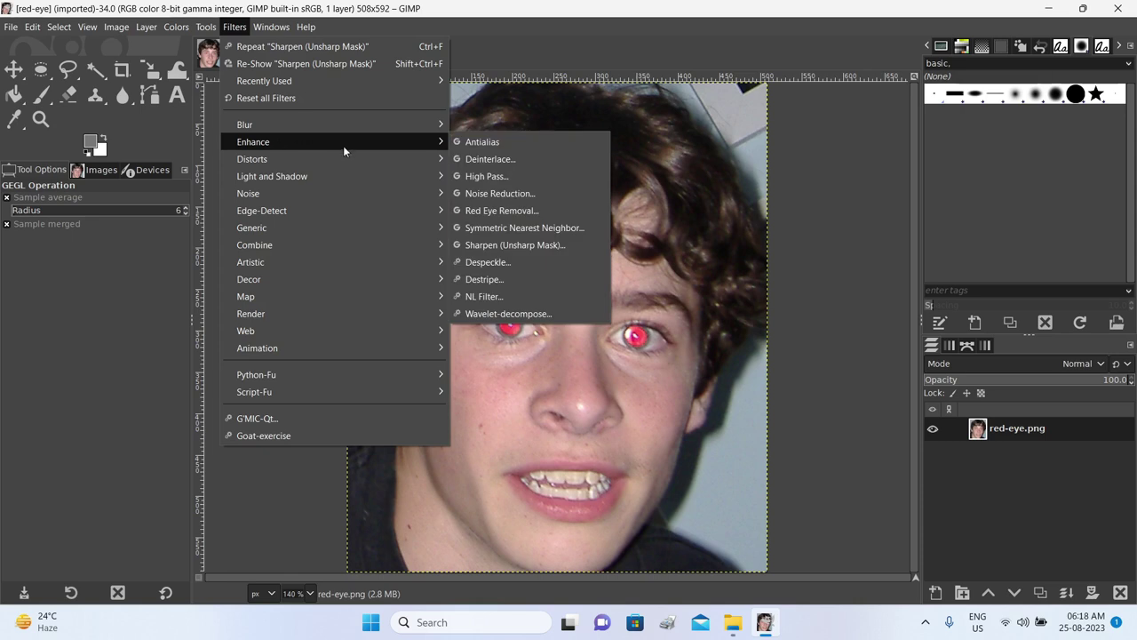
{"action": "left_click", "coordinate": [523, 210]}
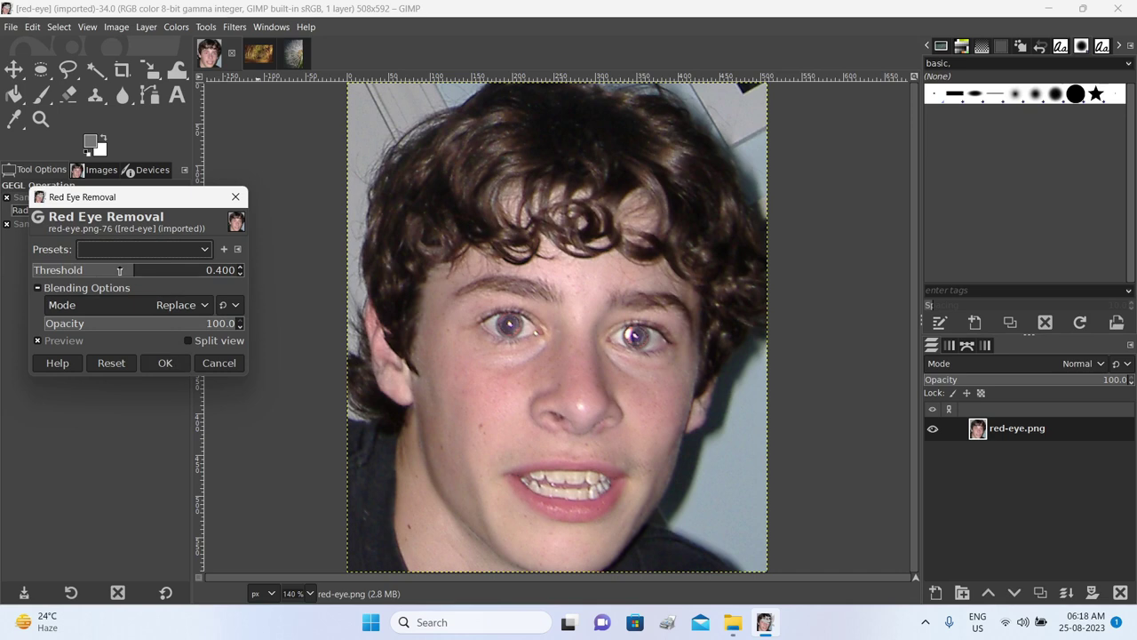
{"action": "left_click", "coordinate": [165, 364]}
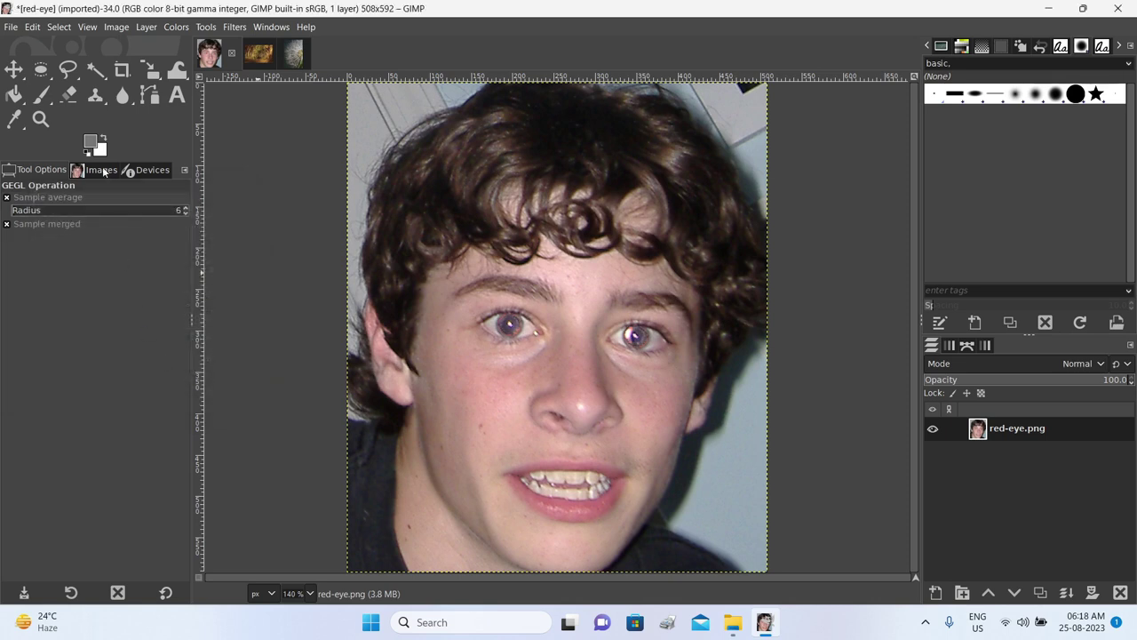
{"action": "left_click", "coordinate": [7, 28]}
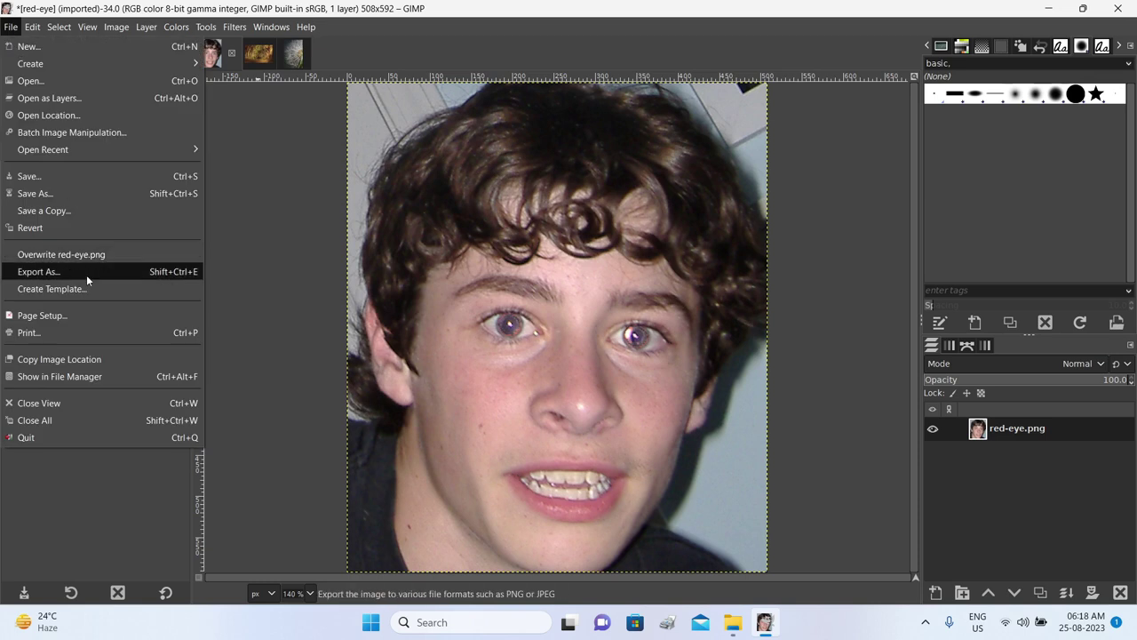
{"action": "left_click", "coordinate": [530, 43]}
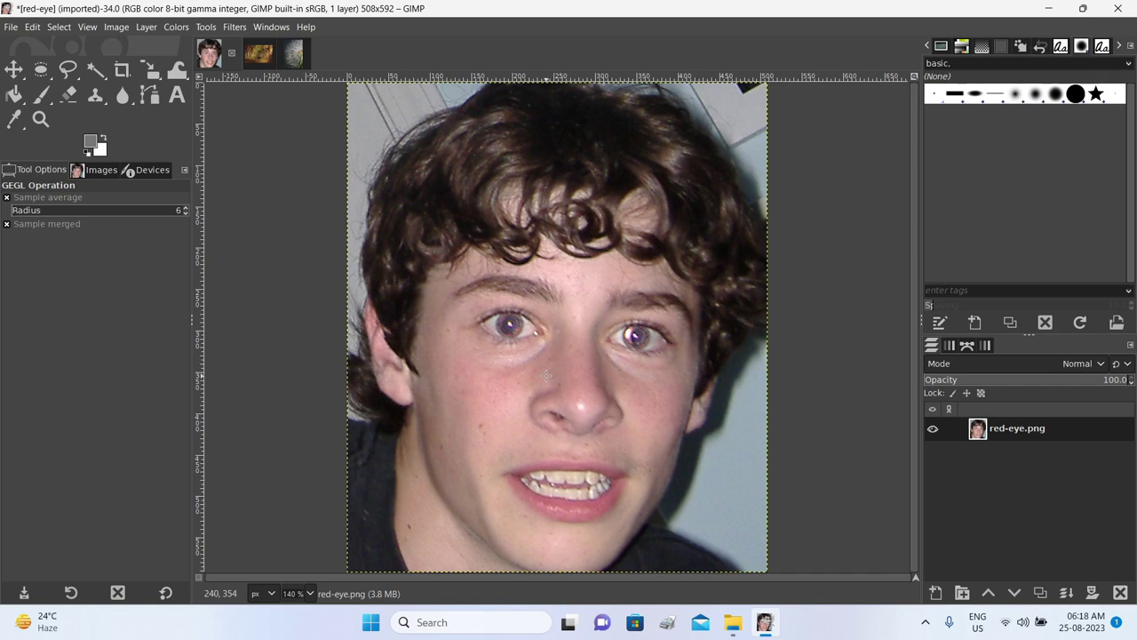
Browse the Filters menu on the flower-closeup image without applying a filter
{"action": "left_click", "coordinate": [234, 27]}
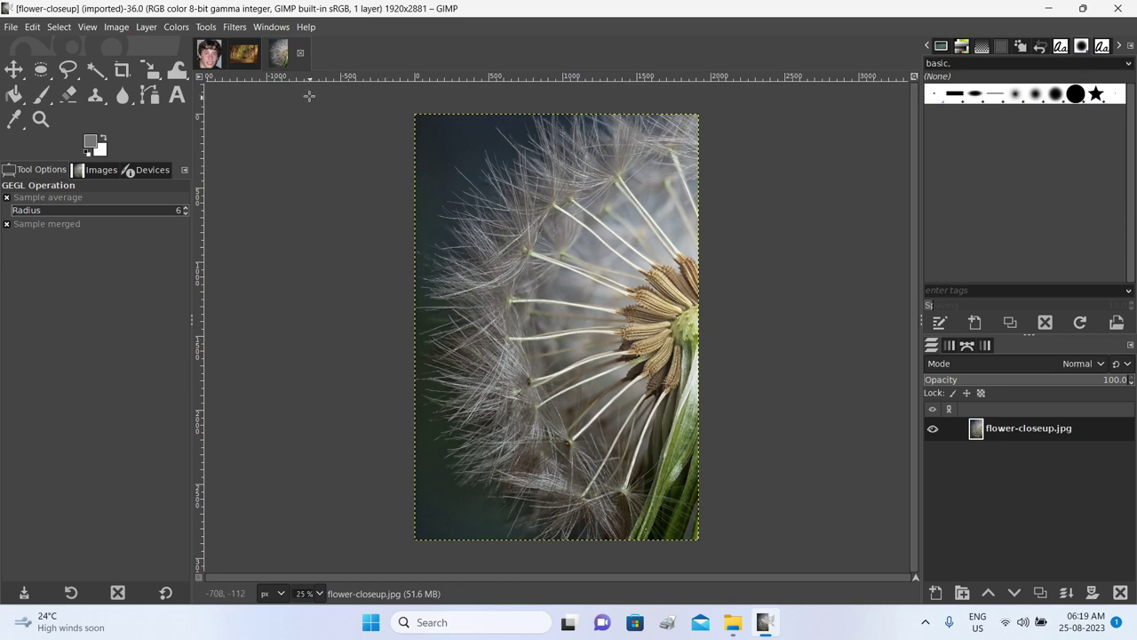
{"action": "left_click", "coordinate": [235, 28]}
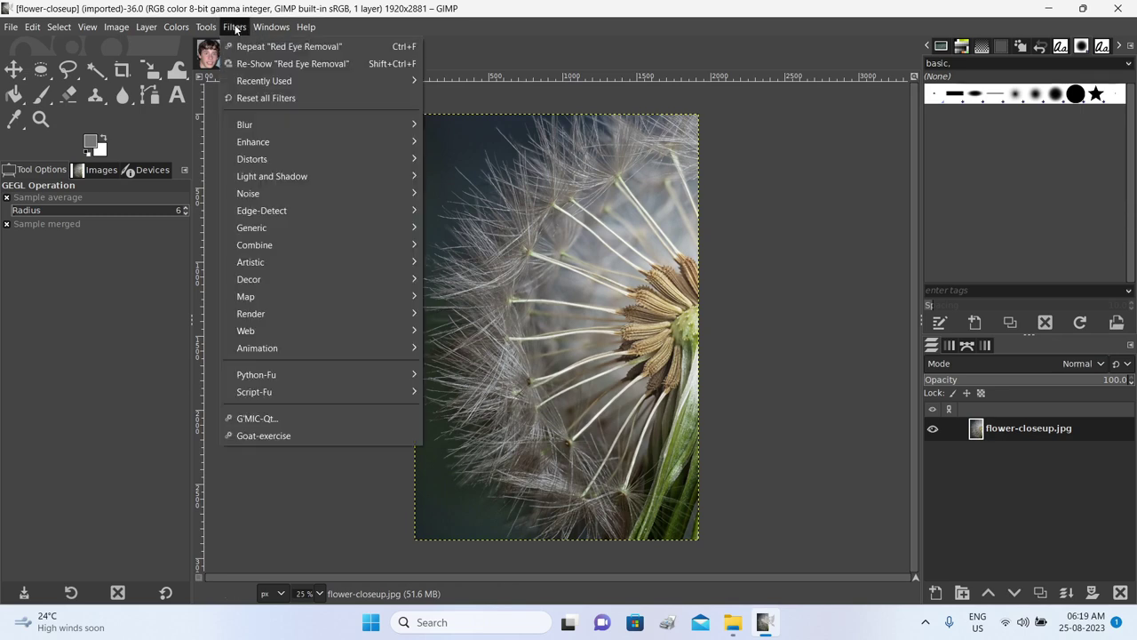
{"action": "mouse_move", "coordinate": [279, 143]}
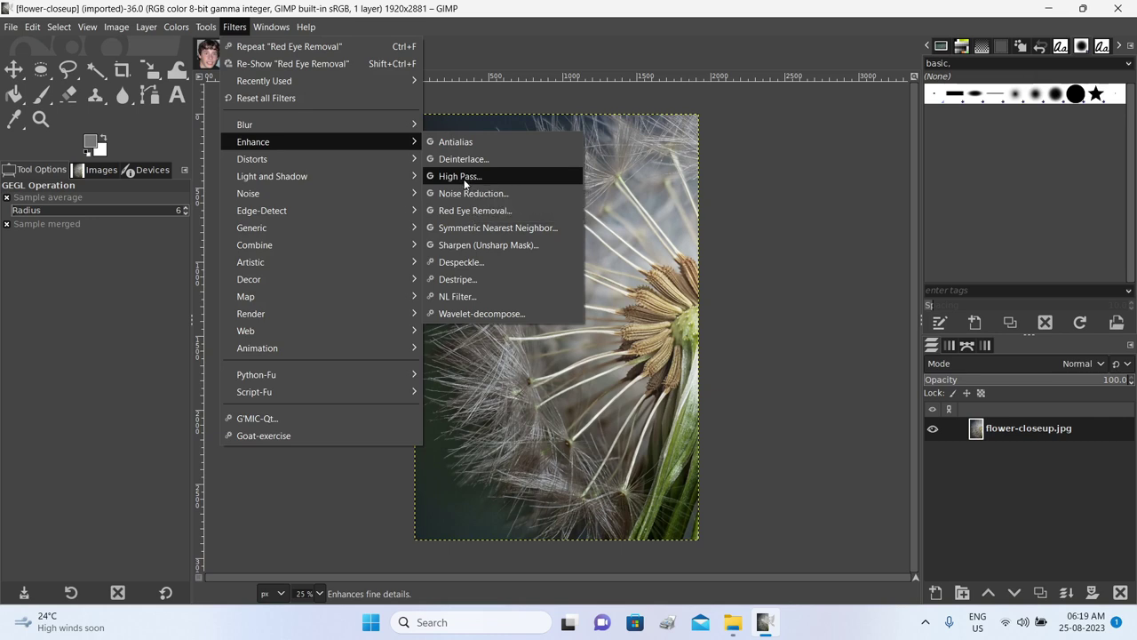
{"action": "left_click", "coordinate": [772, 234]}
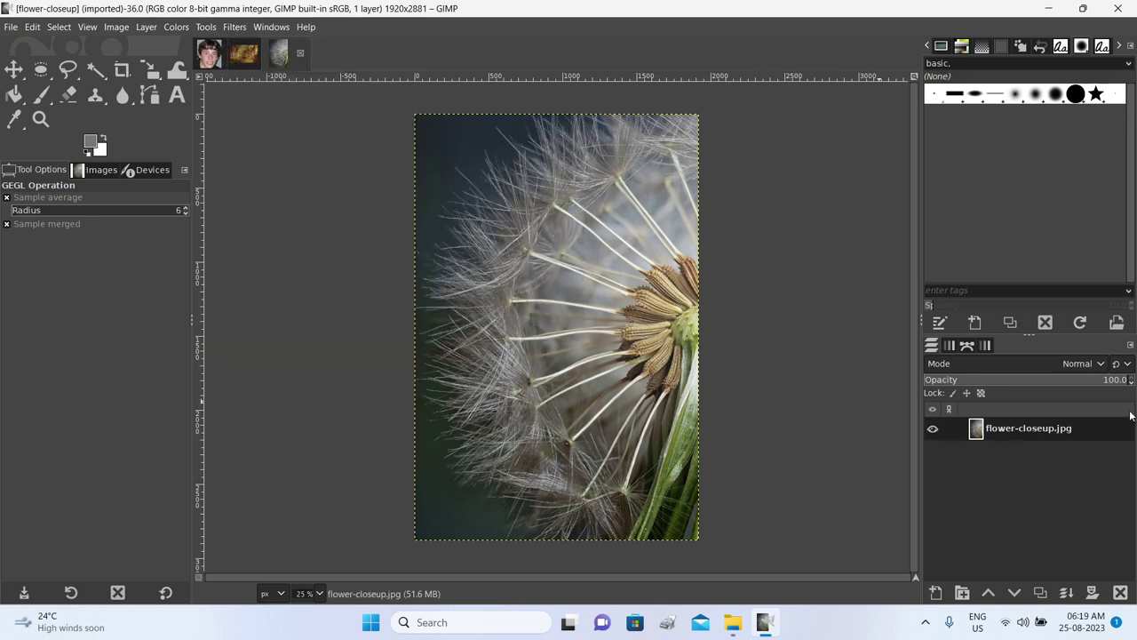
Duplicate the flower-closeup.jpg layer, creating flower-closeup.jpg copy
{"action": "right_click", "coordinate": [1048, 429]}
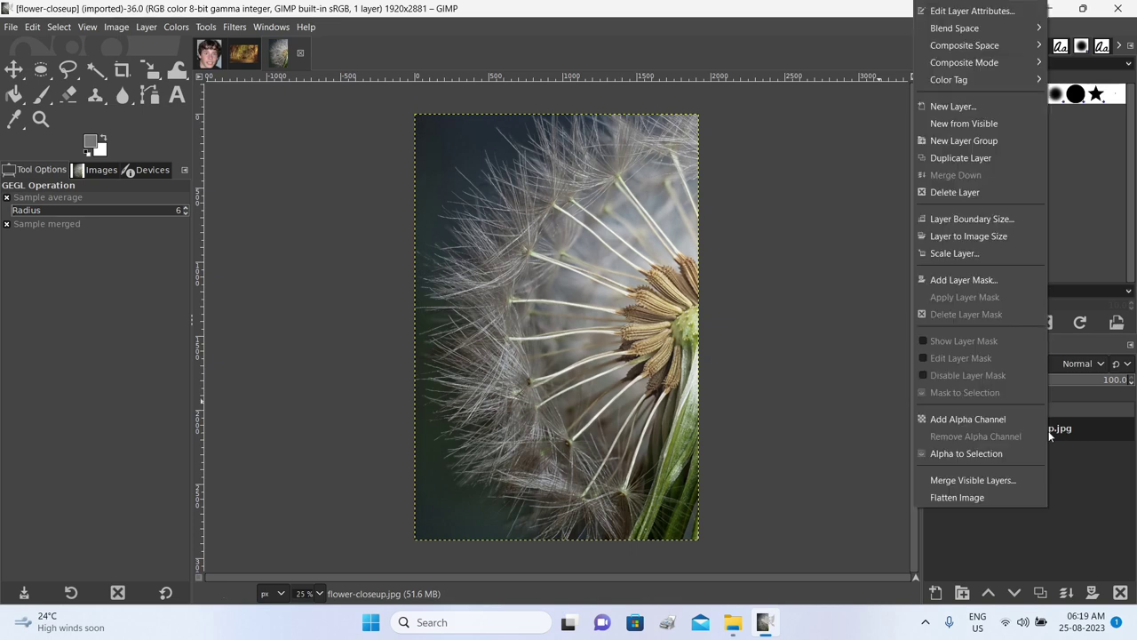
{"action": "left_click", "coordinate": [960, 159]}
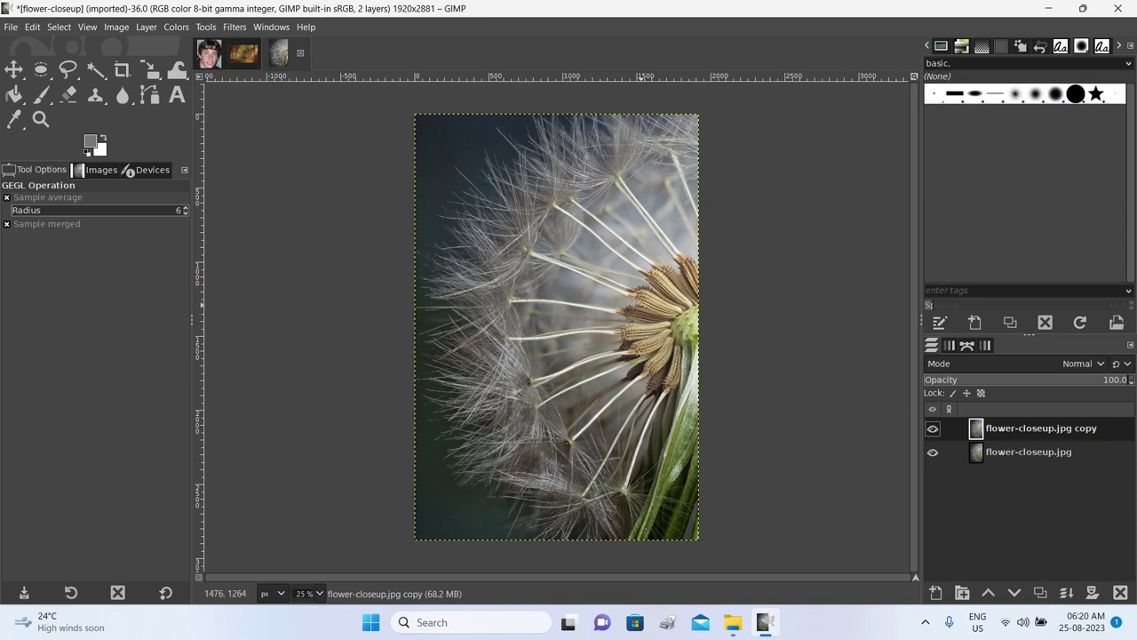
{"action": "left_click", "coordinate": [233, 26]}
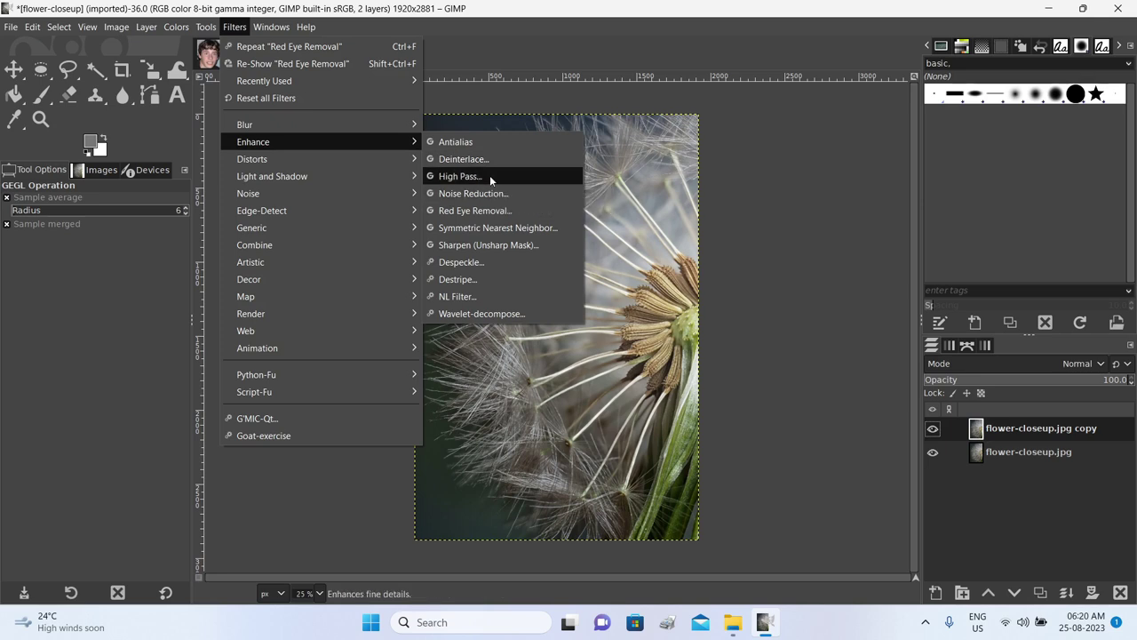
Apply High Pass with Std. Dev. 69.2 and contrast 1.000 to the copy layer
{"action": "left_click", "coordinate": [490, 175]}
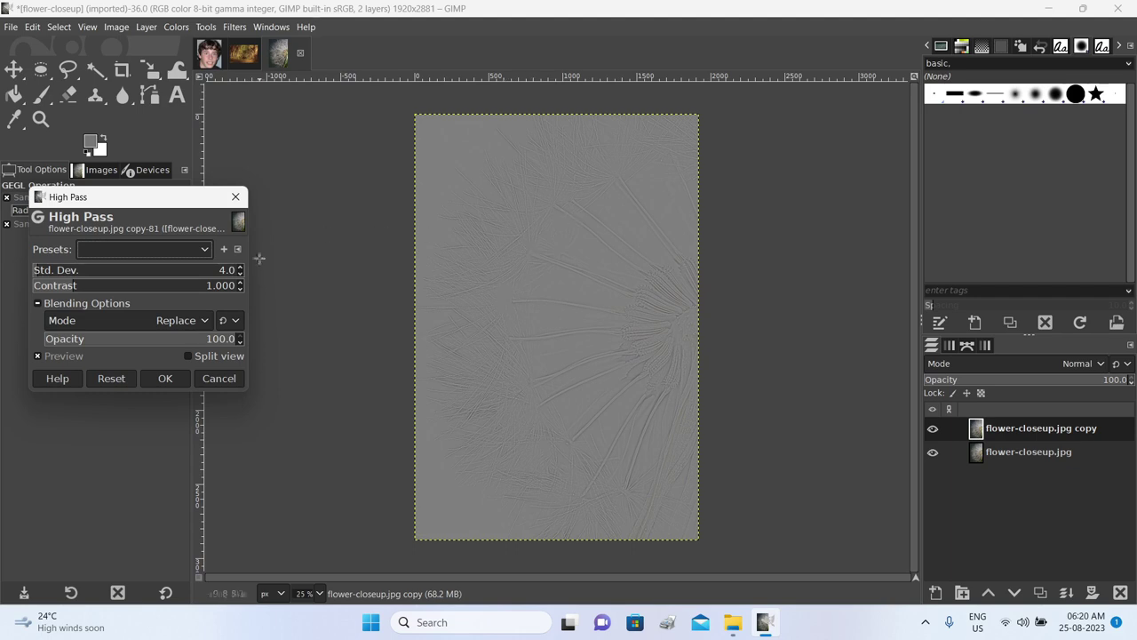
{"action": "left_click_drag", "start_coordinate": [39, 270], "coordinate": [86, 270]}
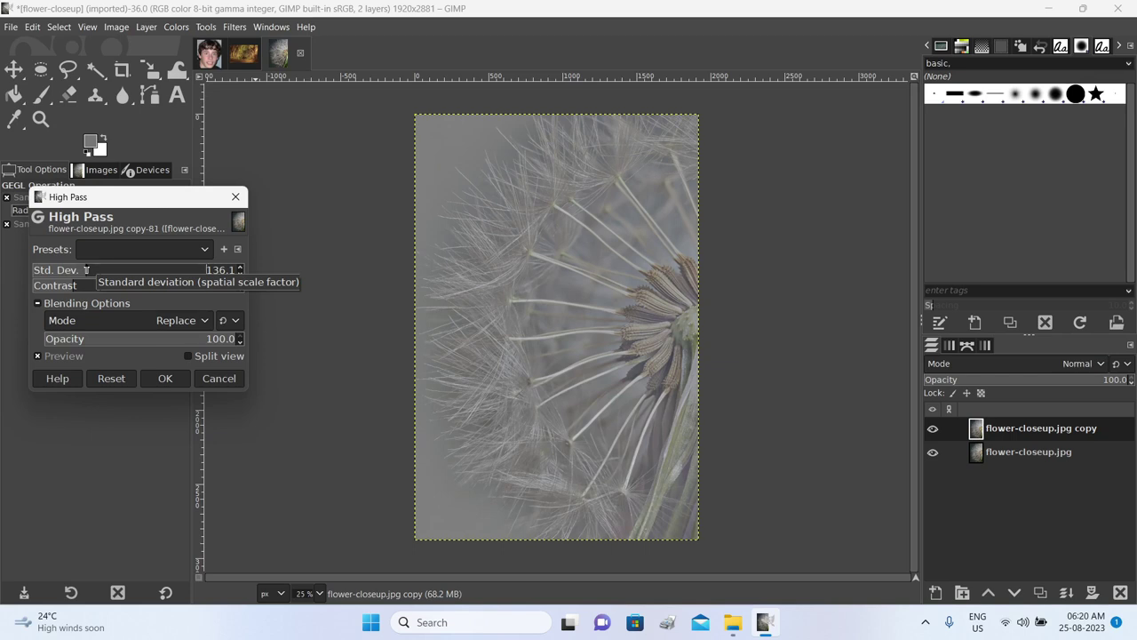
{"action": "left_click_drag", "start_coordinate": [86, 270], "coordinate": [67, 270]}
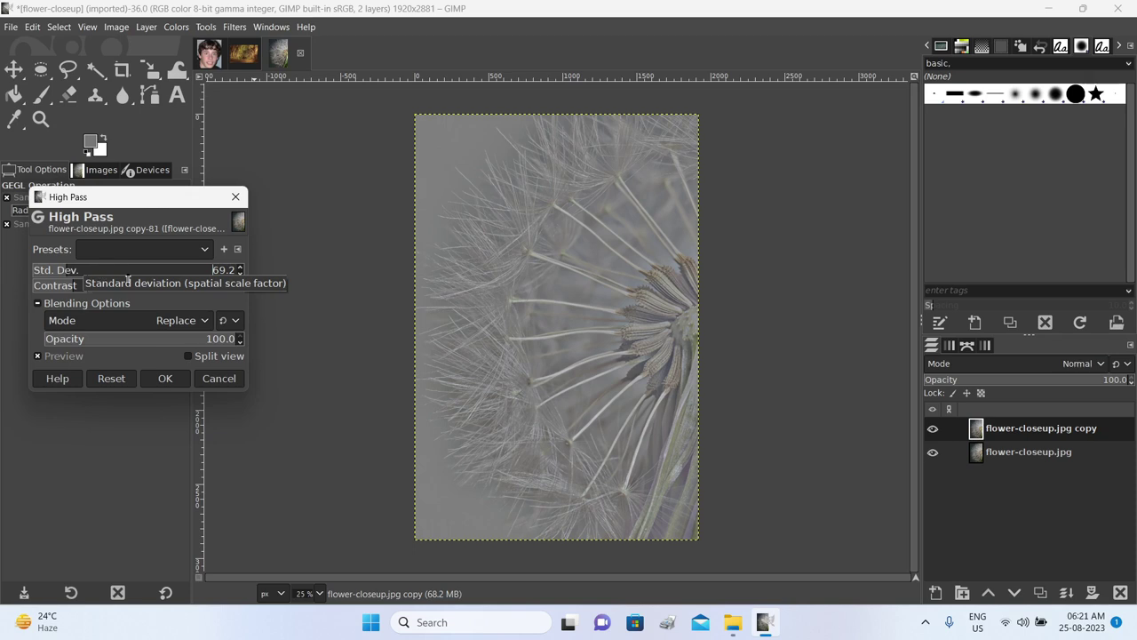
{"action": "left_click", "coordinate": [167, 378]}
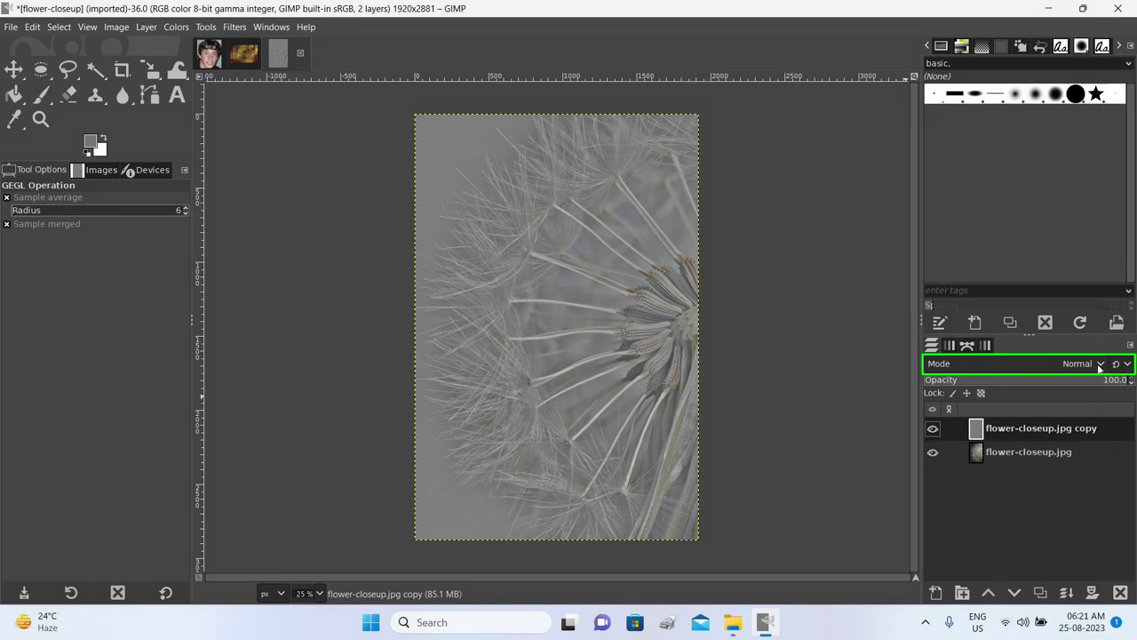
Set the copy layer to Overlay mode and toggle its visibility to compare the sharpening
{"action": "left_click", "coordinate": [1100, 364]}
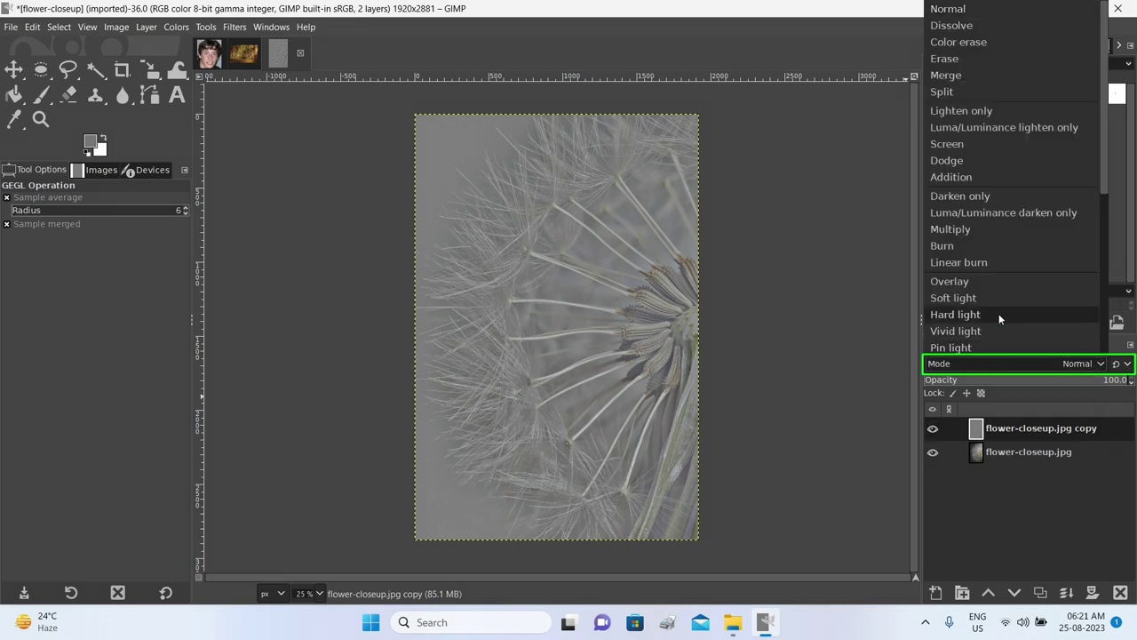
{"action": "left_click", "coordinate": [960, 280]}
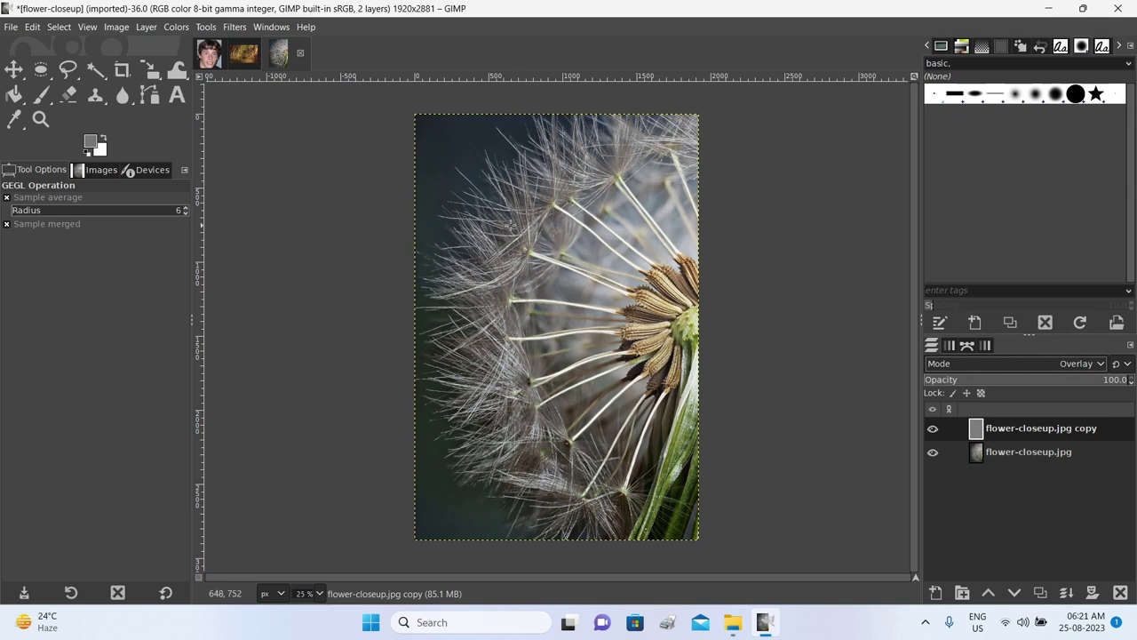
{"action": "left_click", "coordinate": [932, 429]}
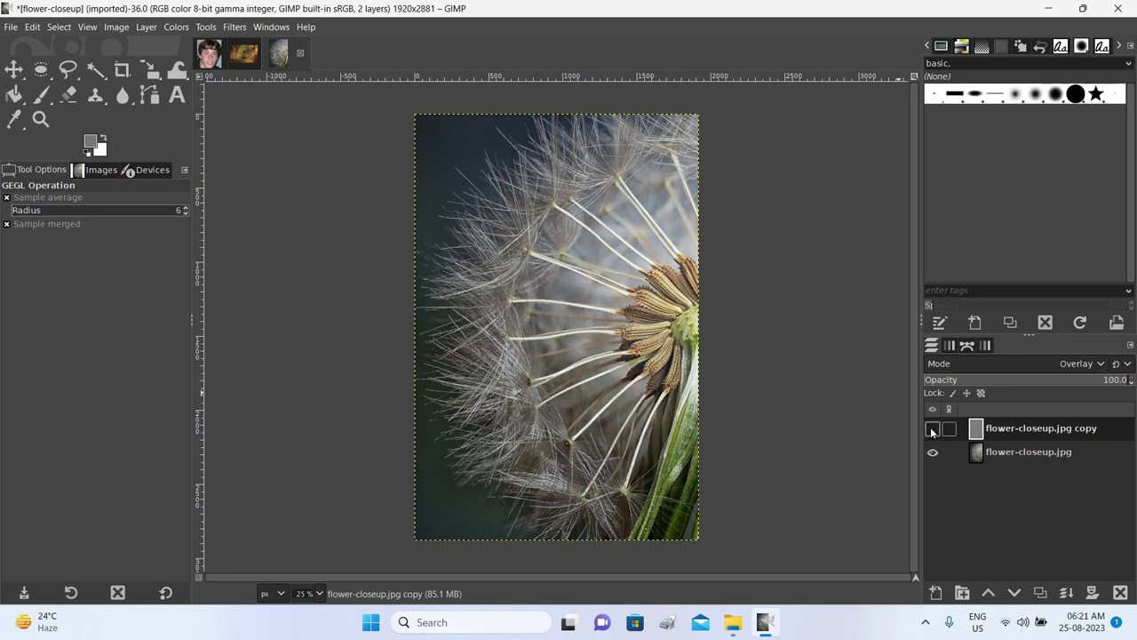
{"action": "left_click", "coordinate": [931, 430]}
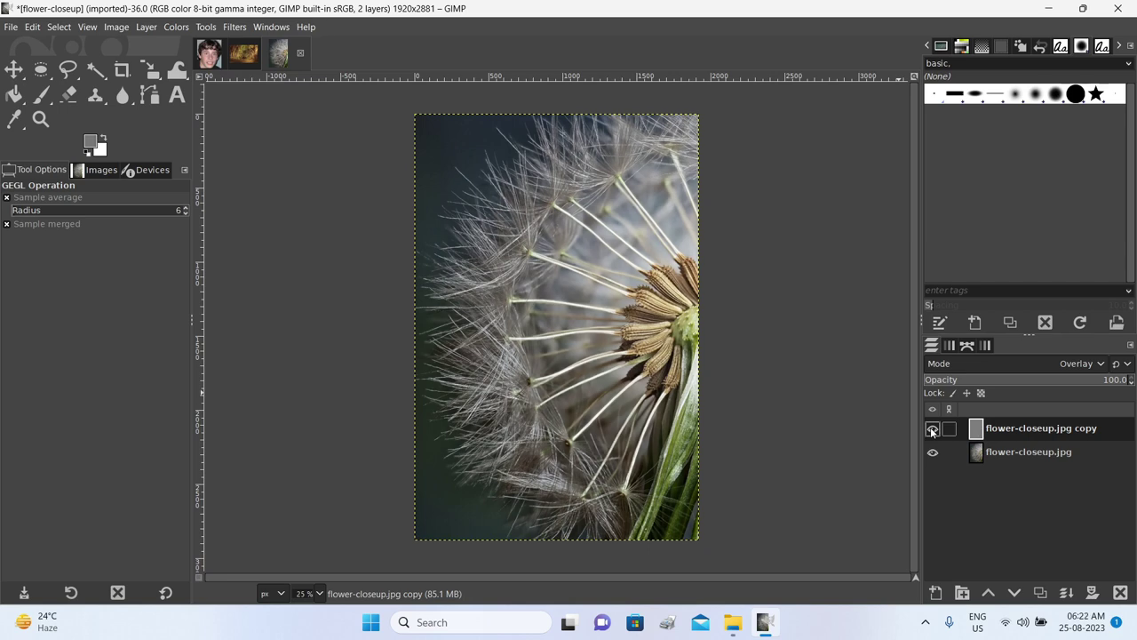
{"action": "left_click", "coordinate": [931, 429]}
{"action": "left_click", "coordinate": [931, 430]}
{"action": "left_click", "coordinate": [932, 430]}
{"action": "left_click", "coordinate": [931, 430]}
{"action": "left_click", "coordinate": [930, 429]}
{"action": "left_click", "coordinate": [931, 429]}
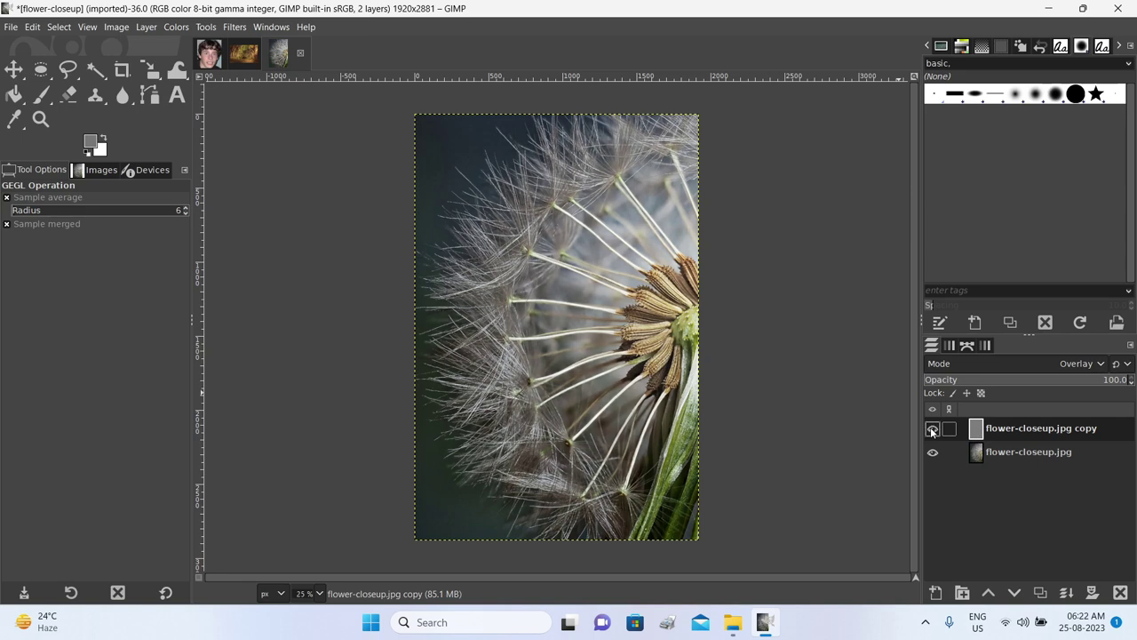
{"action": "left_click", "coordinate": [8, 27]}
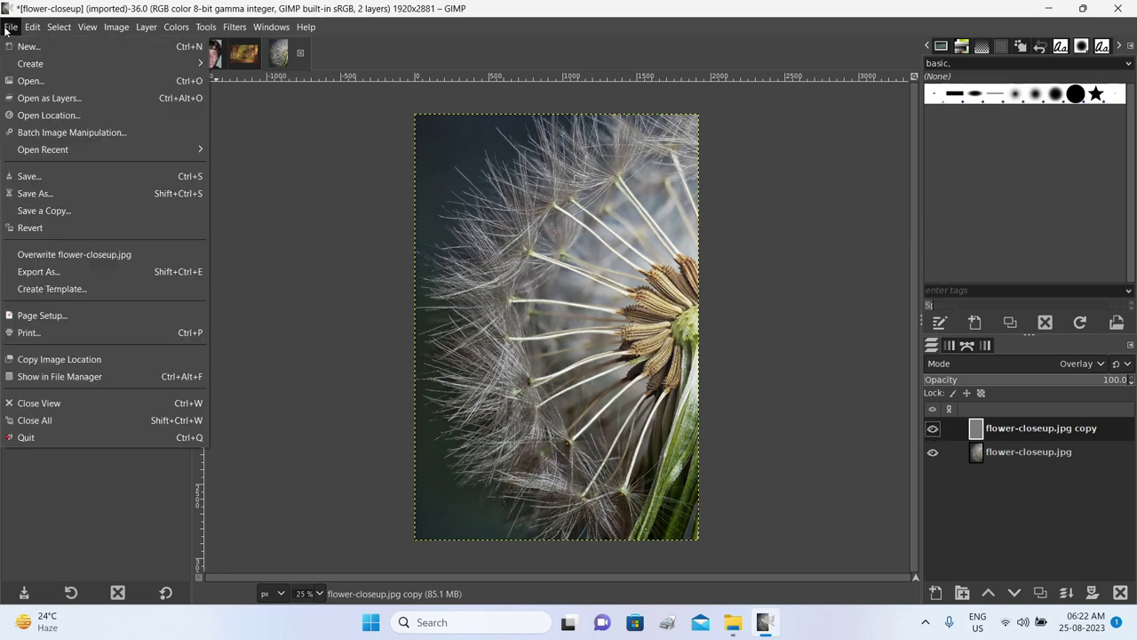
Export the sharpened flower photo as flower-closeup.jpg, confirming the JPEG settings
{"action": "left_click", "coordinate": [88, 277]}
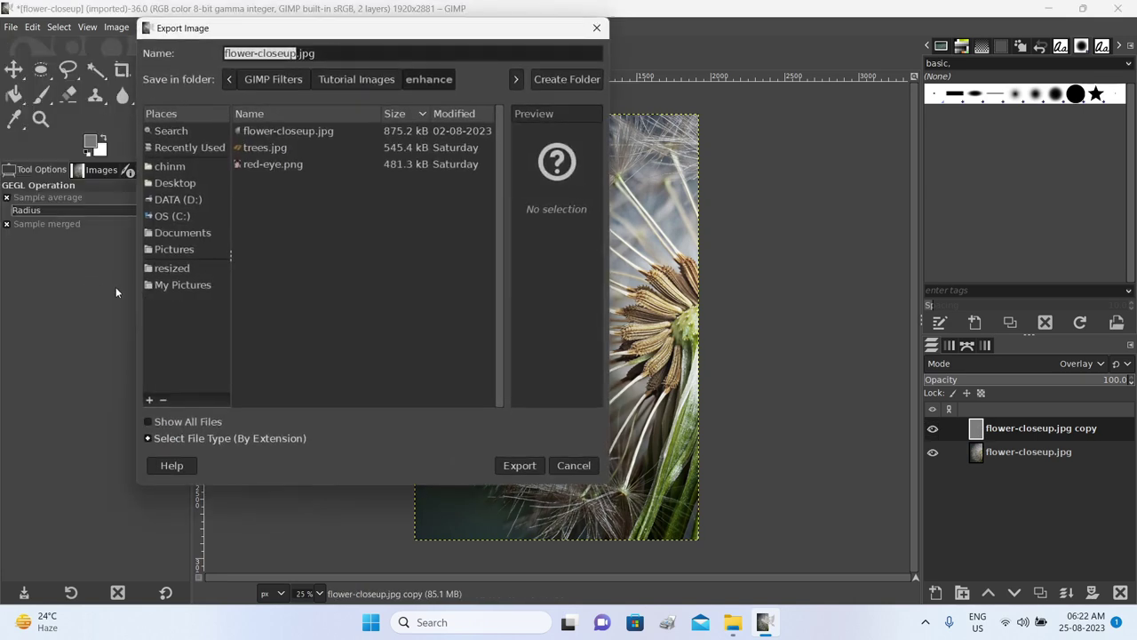
{"action": "left_click", "coordinate": [520, 465]}
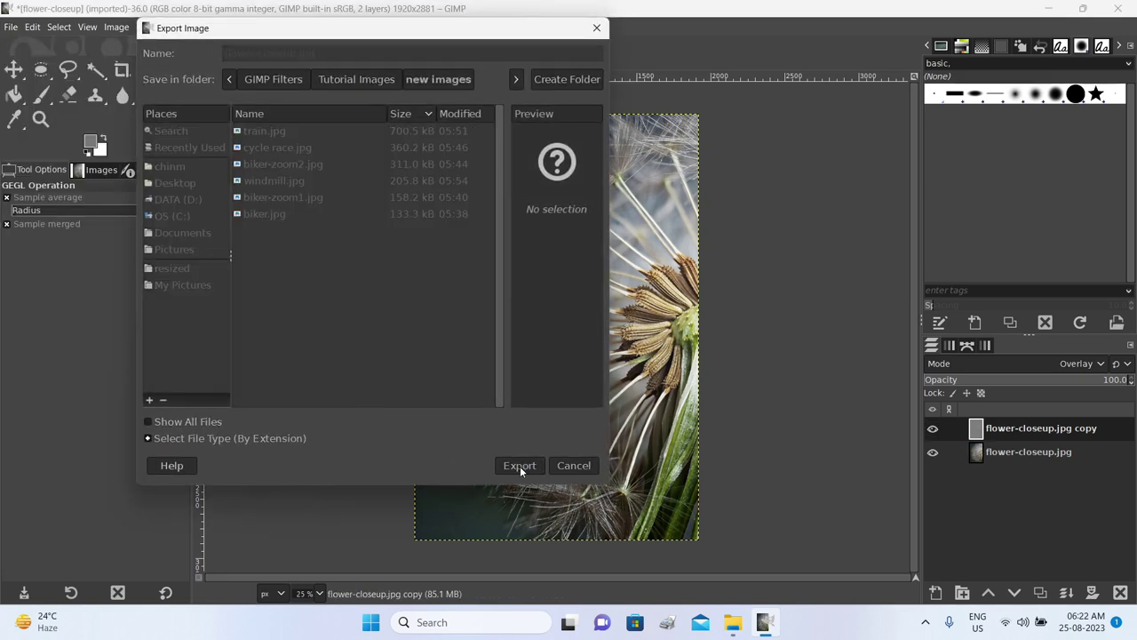
{"action": "left_click", "coordinate": [591, 472]}
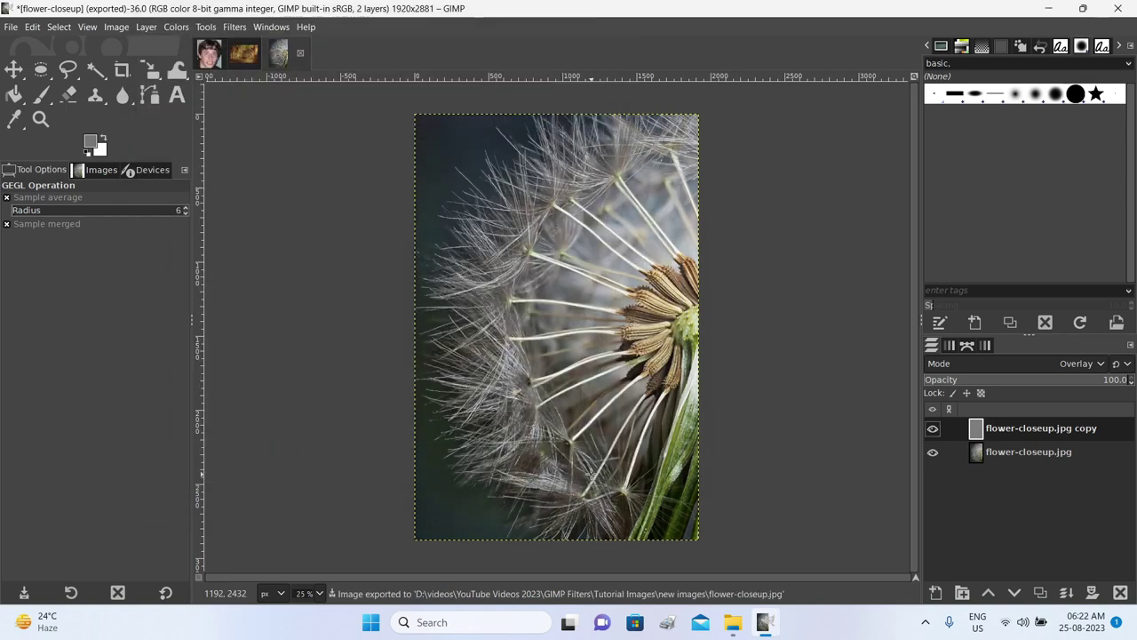
Merge the Overlay-sharpened copy layer down into the photo, then undo the merge
{"action": "right_click", "coordinate": [1019, 428]}
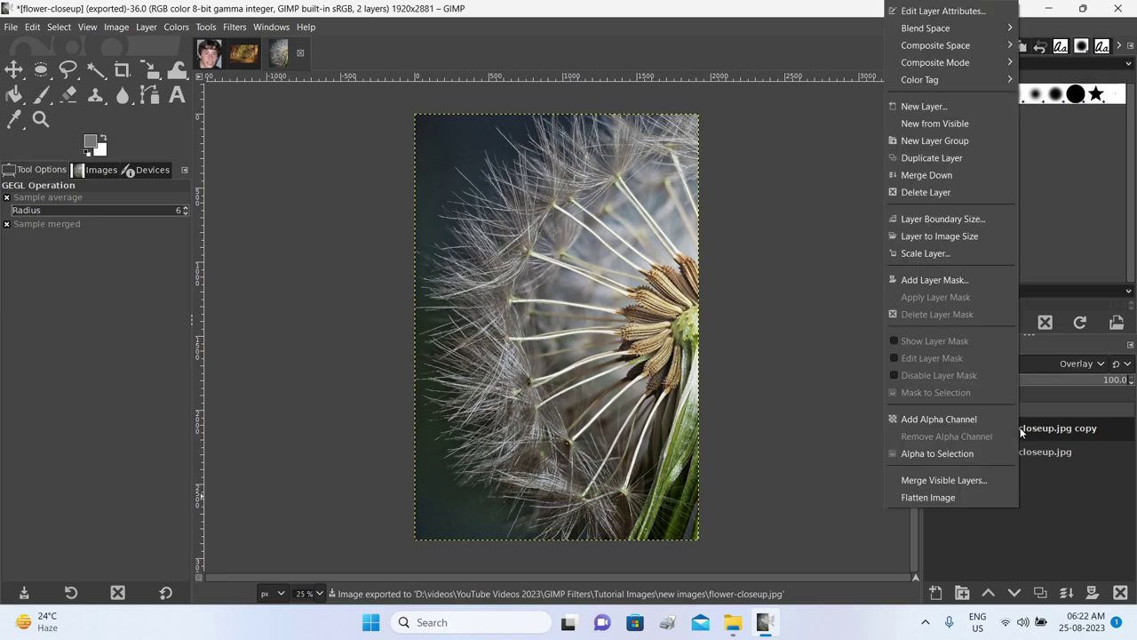
{"action": "left_click", "coordinate": [934, 175]}
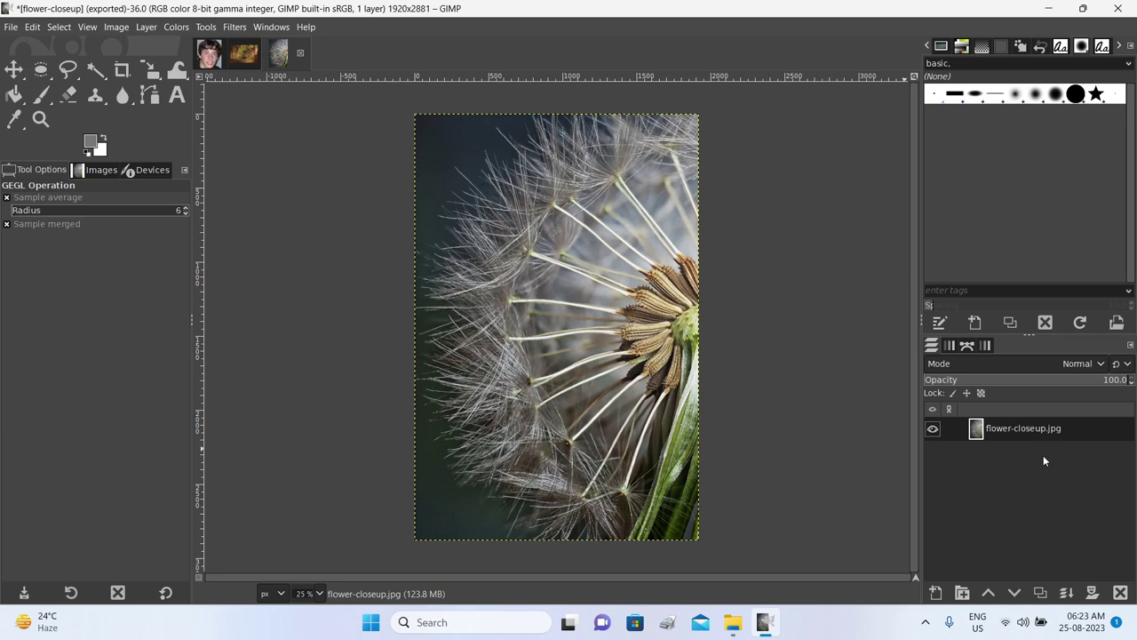
{"action": "key", "text": "ctrl+shift+d"}
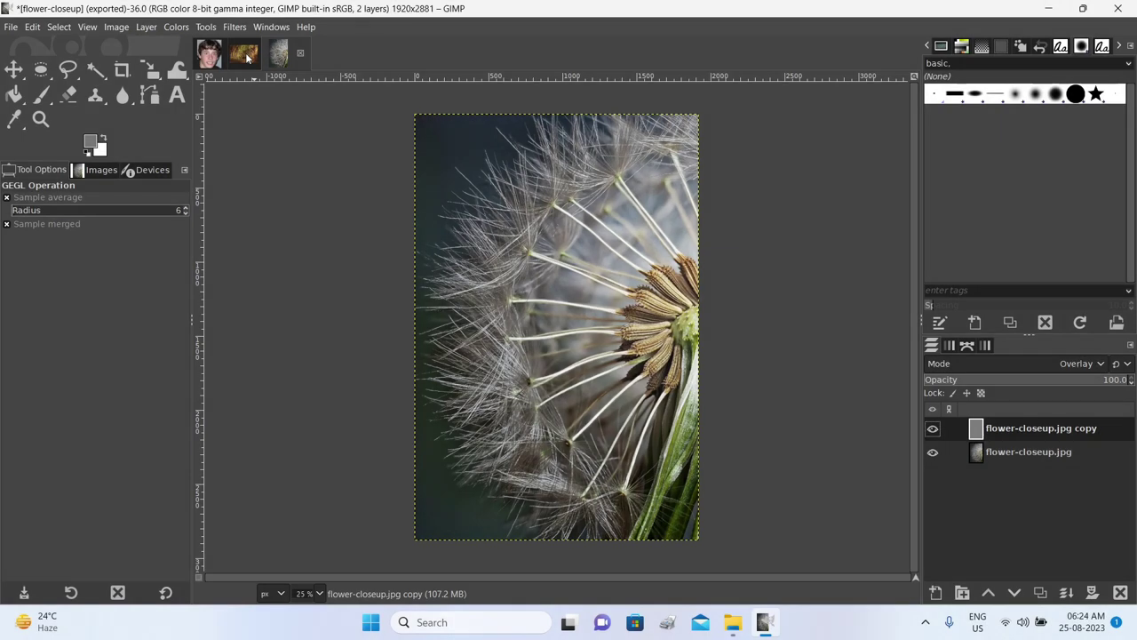
Duplicate the trees photo layer and apply Unsharp Mask to the copy at radius 2.109, amount 0.703
{"action": "left_click", "coordinate": [245, 55]}
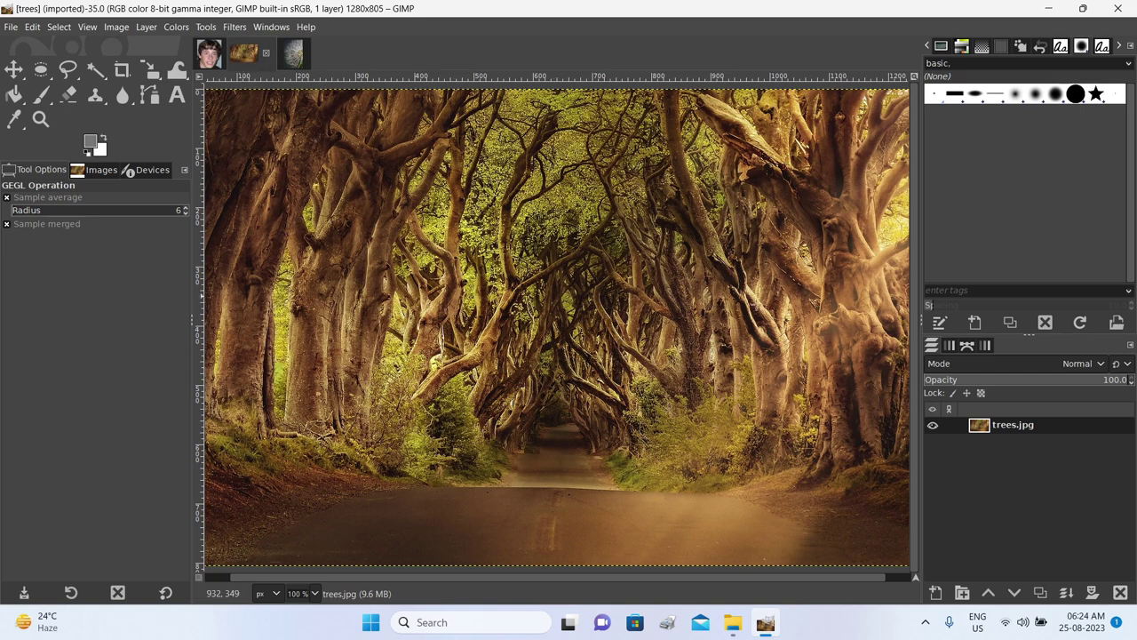
{"action": "left_click", "coordinate": [947, 158]}
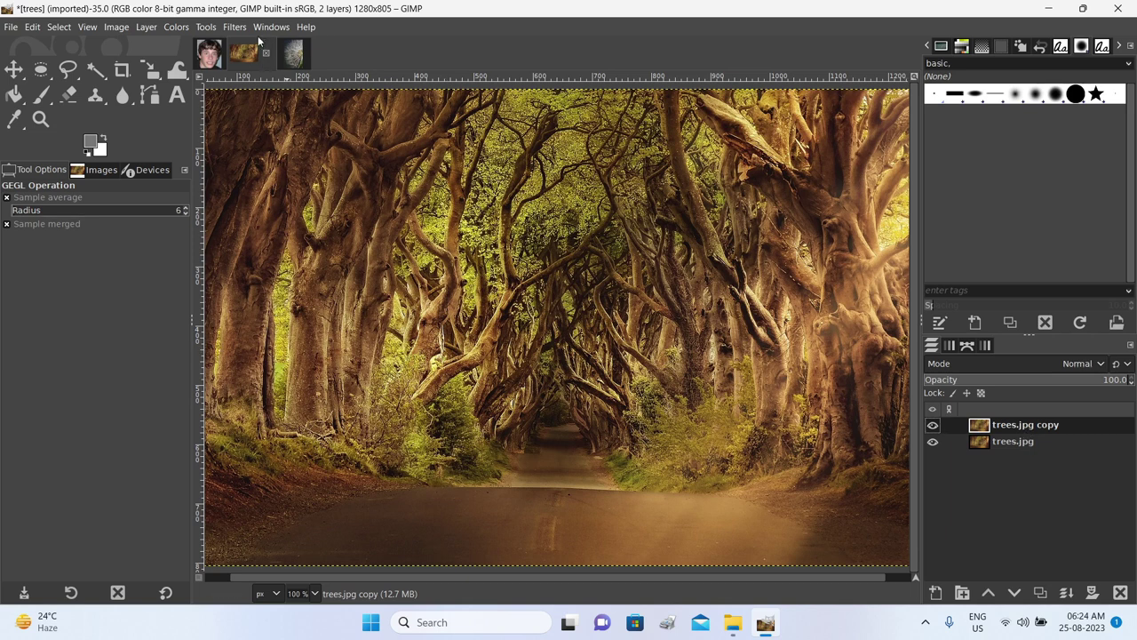
{"action": "left_click", "coordinate": [232, 28]}
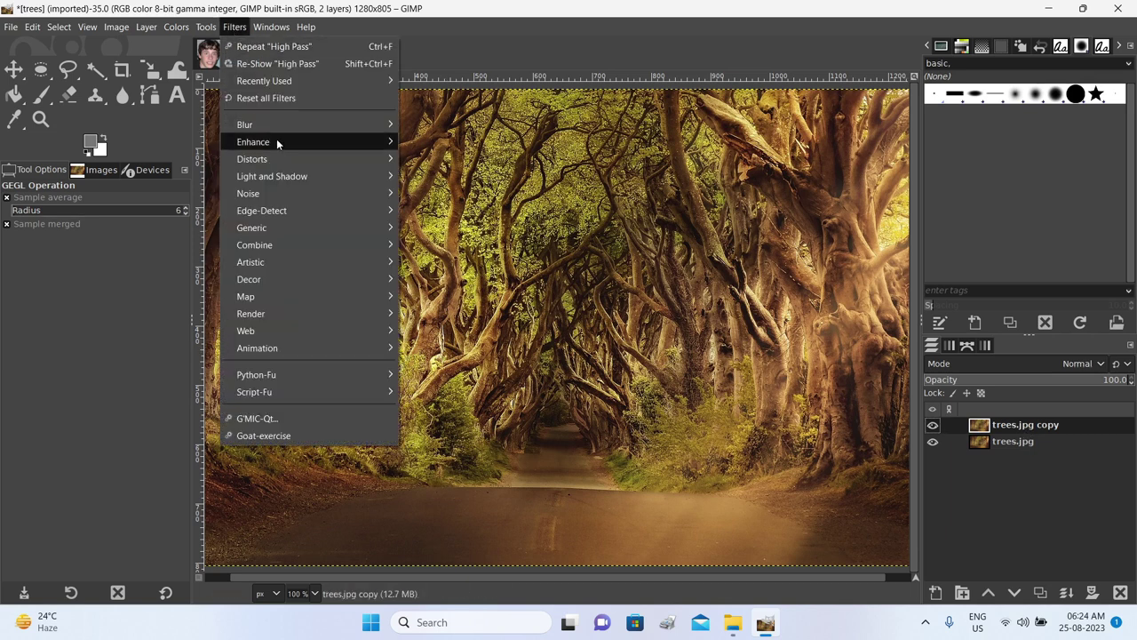
{"action": "mouse_move", "coordinate": [276, 139]}
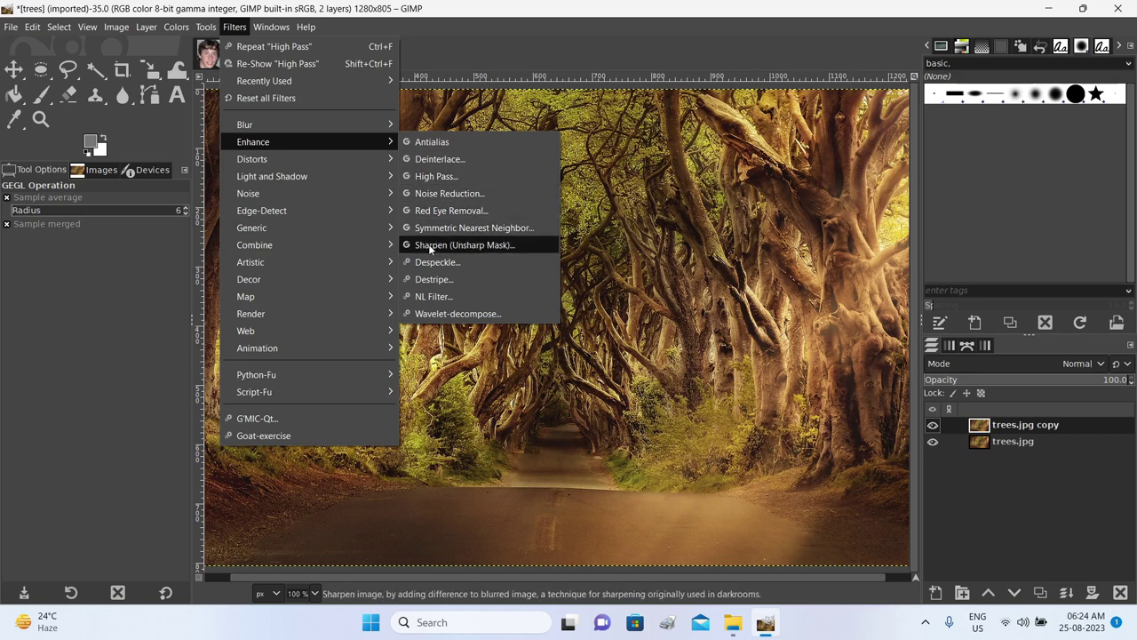
{"action": "left_click", "coordinate": [477, 246]}
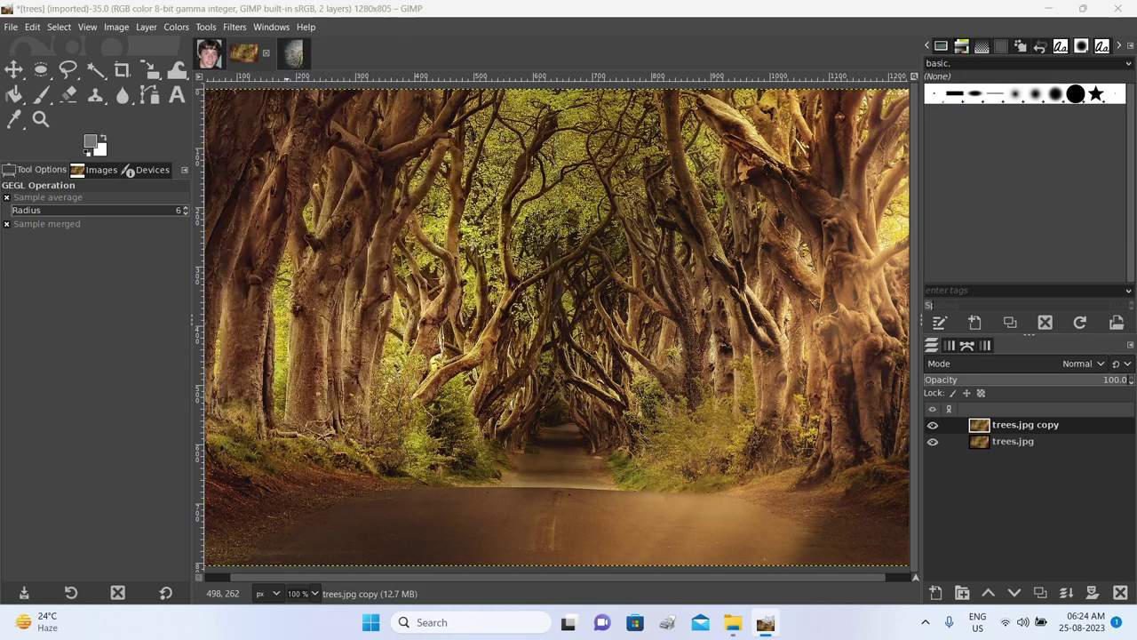
{"action": "left_click_drag", "start_coordinate": [195, 188], "coordinate": [234, 149]}
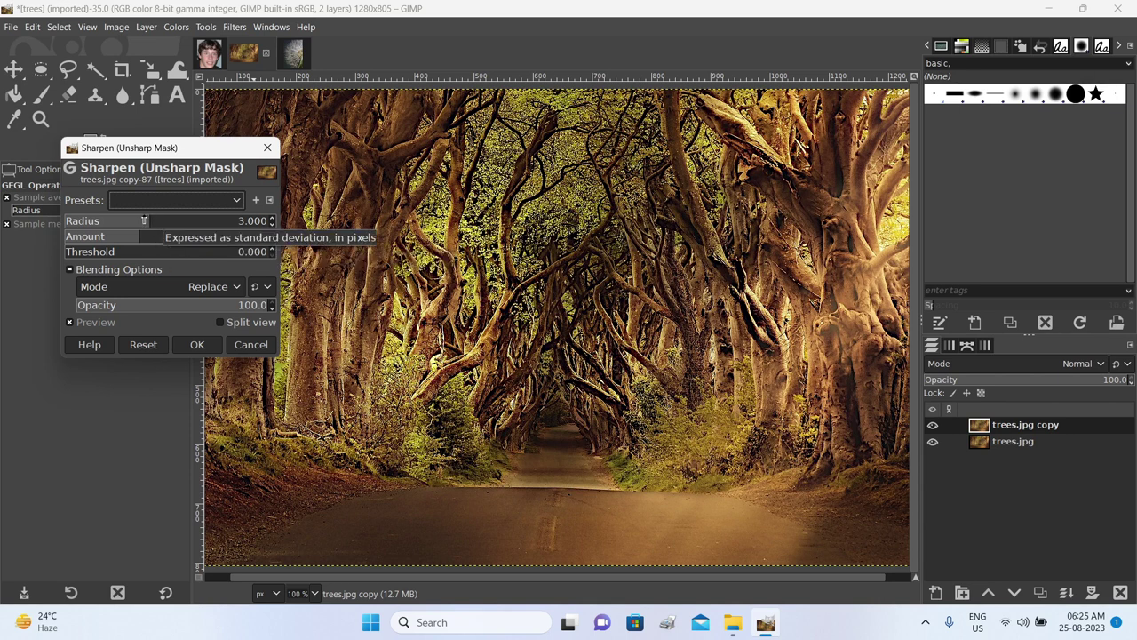
{"action": "left_click_drag", "start_coordinate": [142, 222], "coordinate": [147, 221]}
{"action": "left_click", "coordinate": [137, 238]}
{"action": "mouse_move", "coordinate": [138, 238]}
{"action": "left_mouse_down"}
{"action": "mouse_move", "coordinate": [152, 236]}
{"action": "mouse_move", "coordinate": [141, 221]}
{"action": "left_mouse_up"}
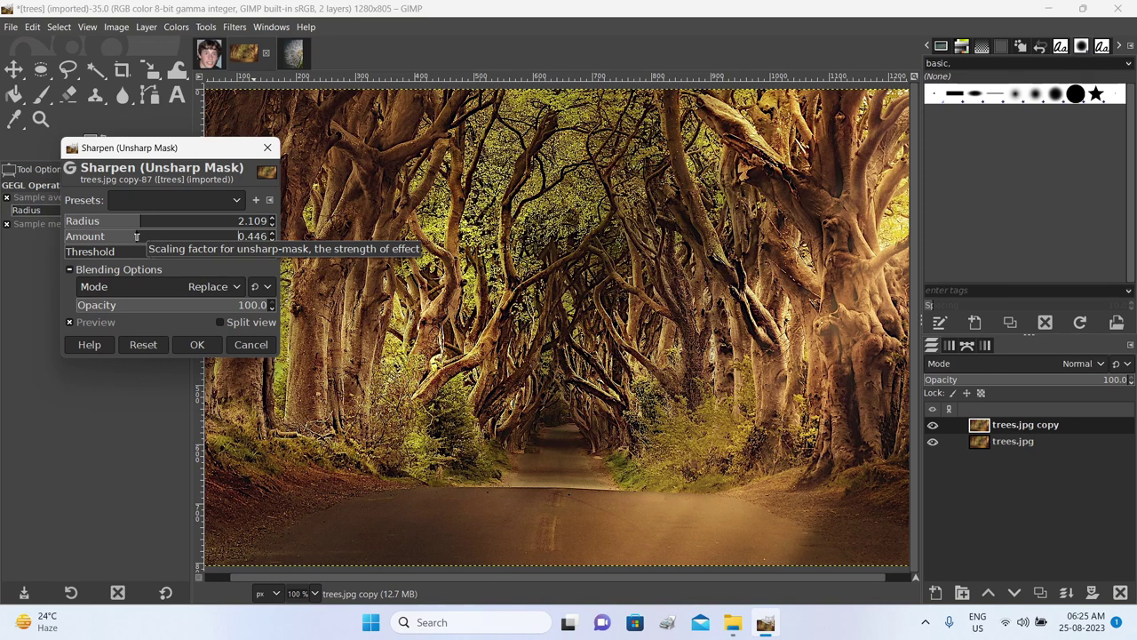
{"action": "left_click_drag", "start_coordinate": [136, 237], "coordinate": [214, 238]}
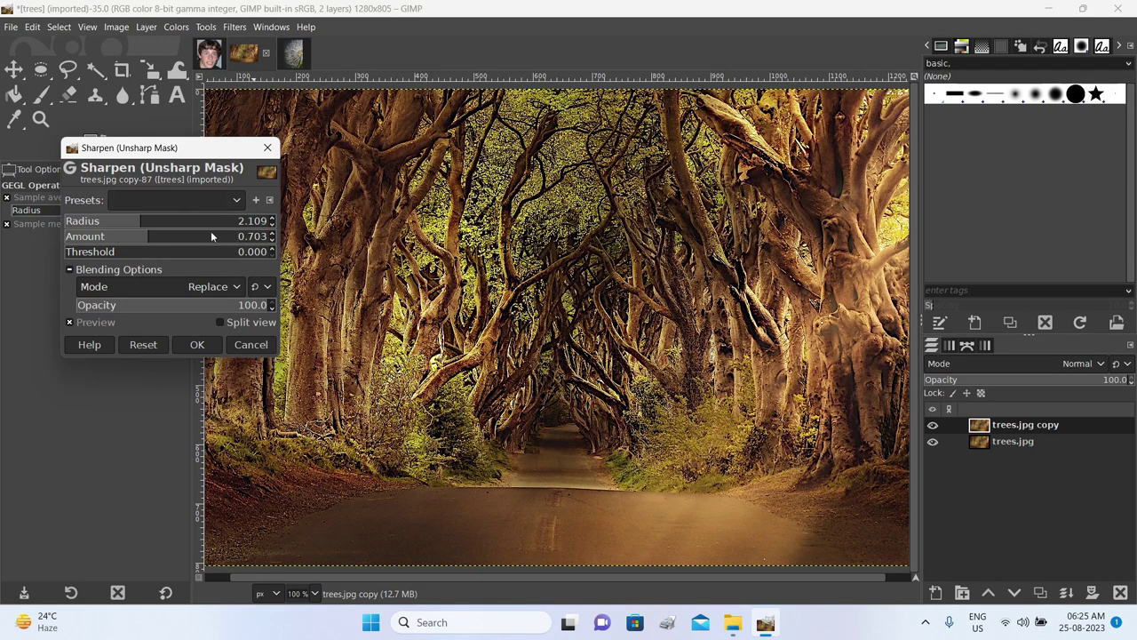
{"action": "left_click", "coordinate": [197, 346]}
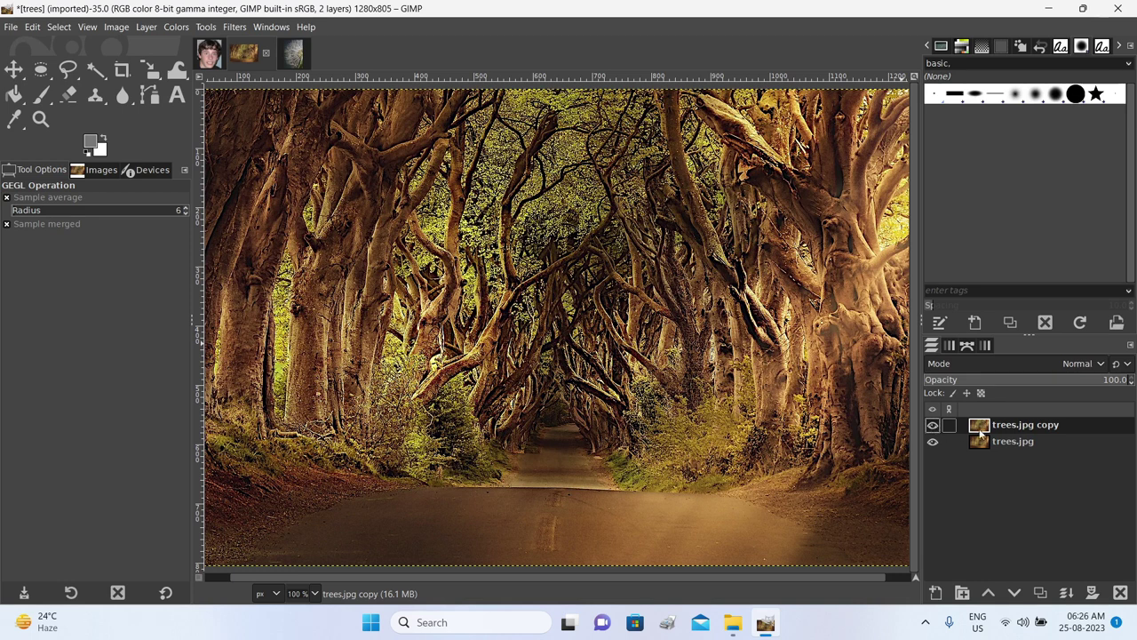
{"action": "left_click", "coordinate": [932, 424]}
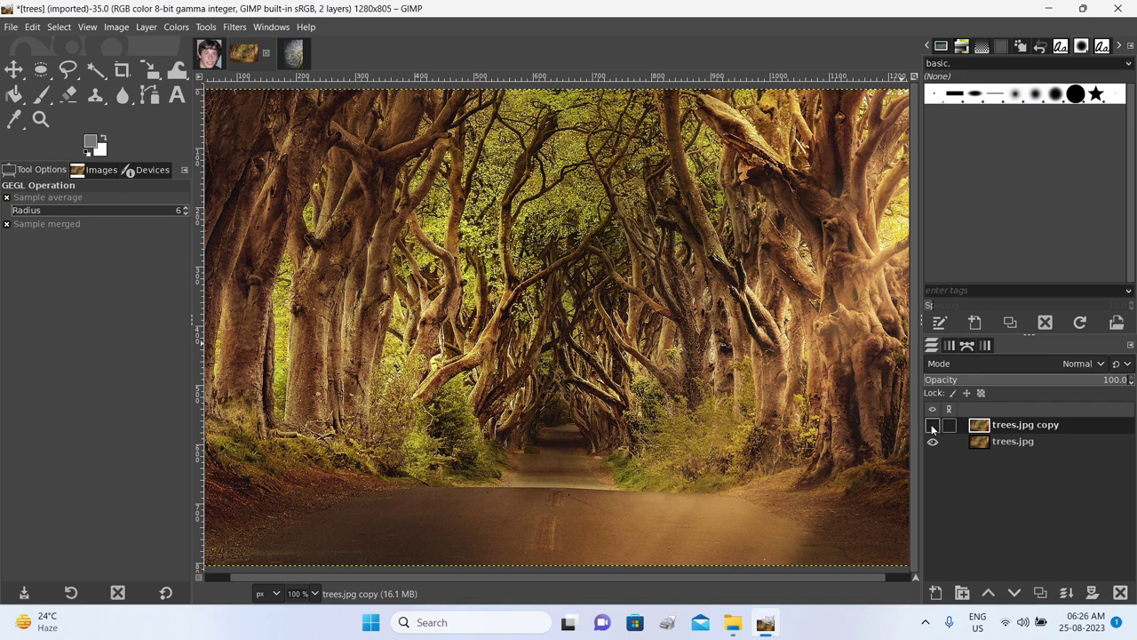
{"action": "left_click", "coordinate": [932, 425]}
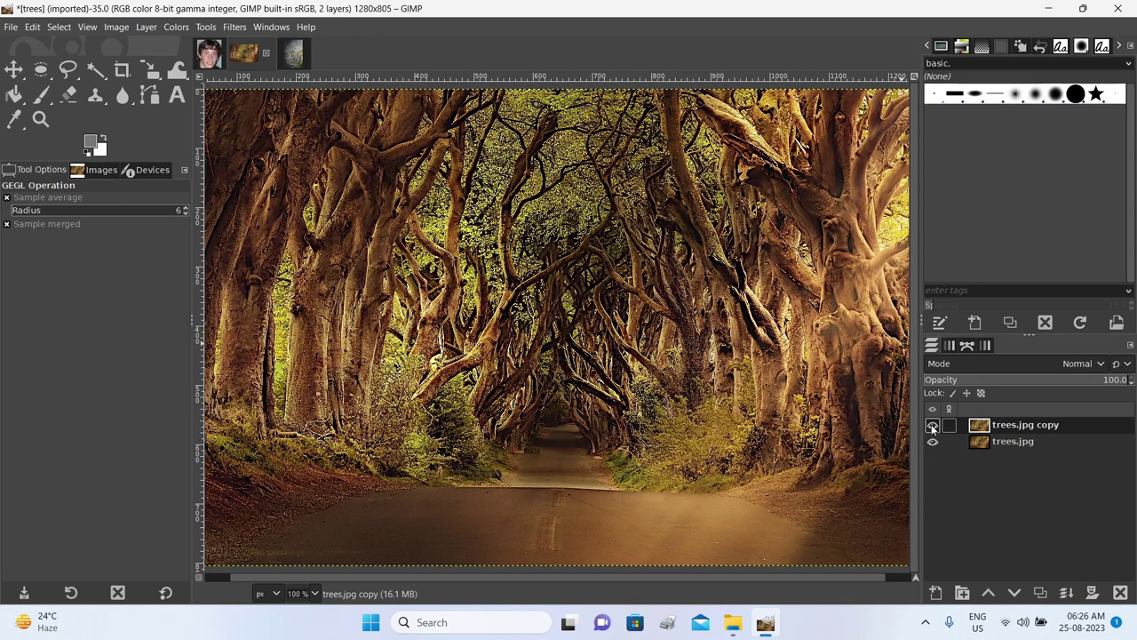
{"action": "left_click", "coordinate": [932, 425]}
{"action": "left_click", "coordinate": [933, 426]}
{"action": "left_click", "coordinate": [932, 426]}
{"action": "left_click", "coordinate": [235, 28]}
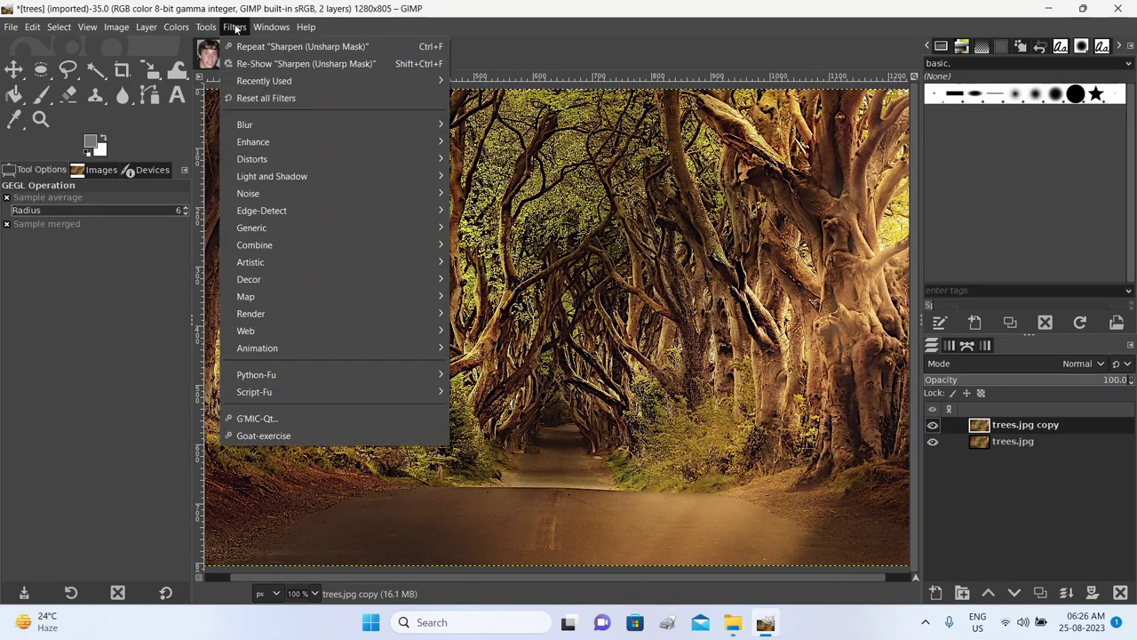
{"action": "mouse_move", "coordinate": [286, 142]}
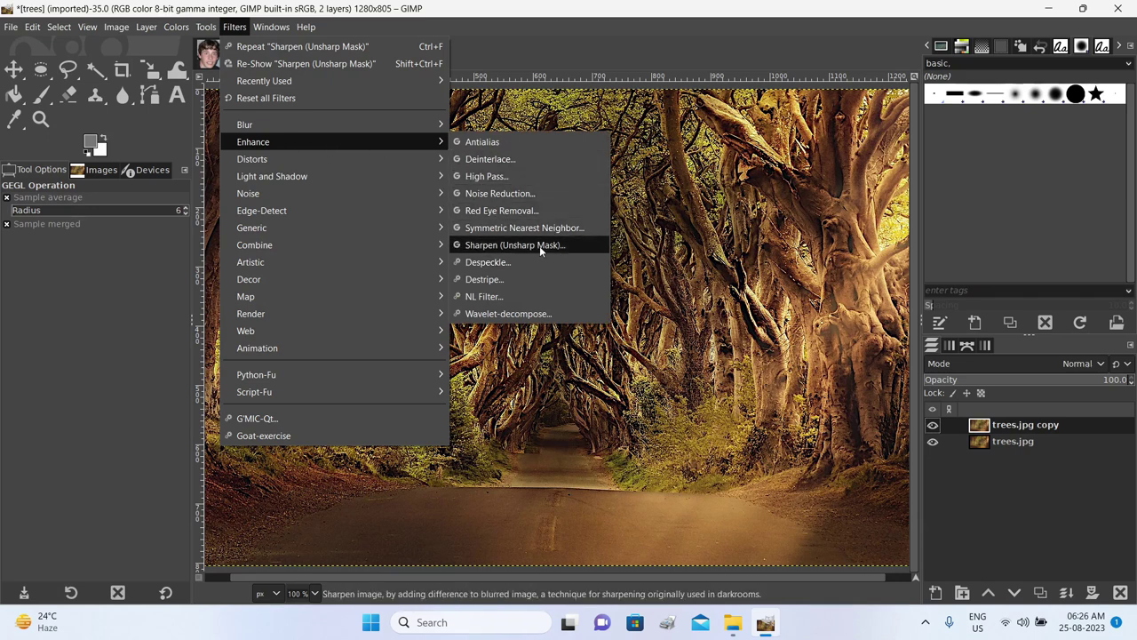
Export the sharpened trees image as trees.jpg at JPEG quality 92
{"action": "left_click", "coordinate": [564, 245]}
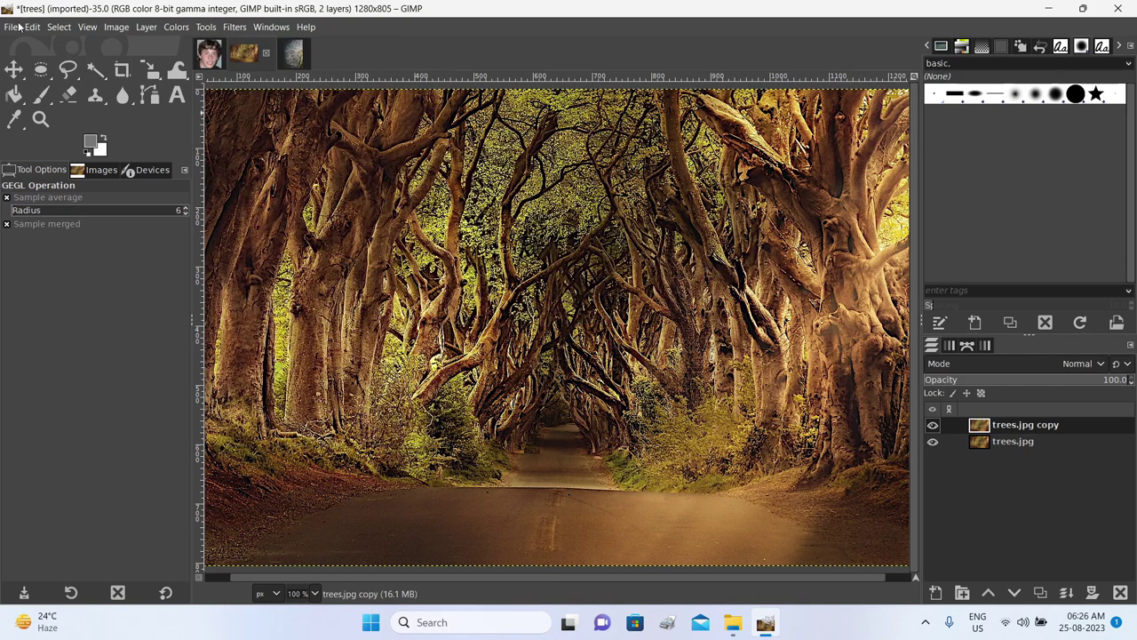
{"action": "left_click", "coordinate": [11, 27]}
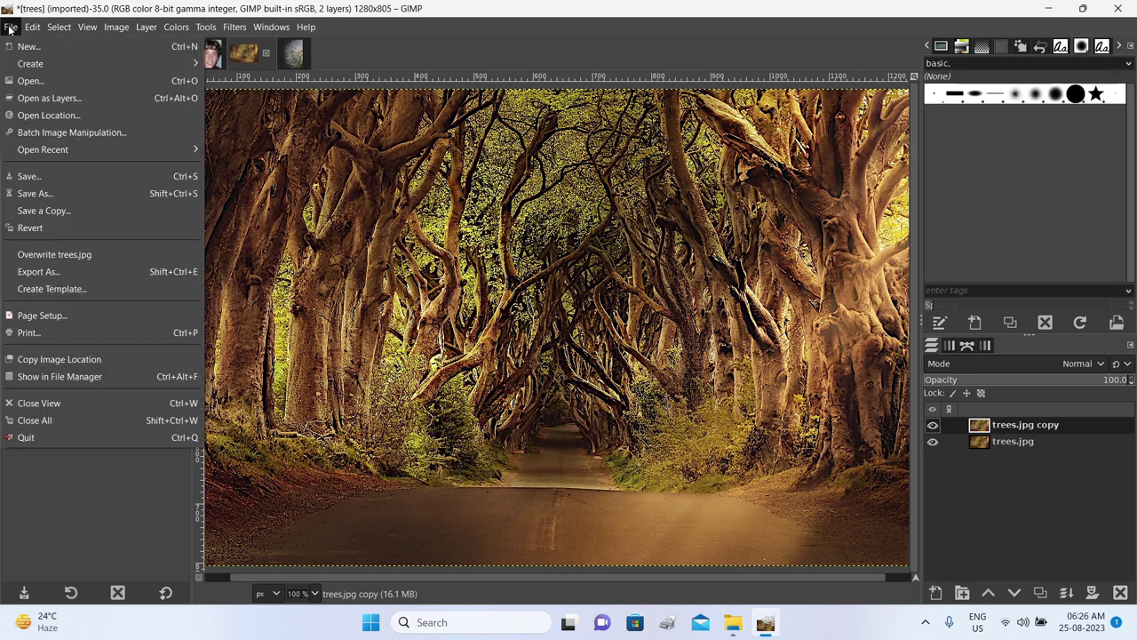
{"action": "left_click", "coordinate": [55, 271]}
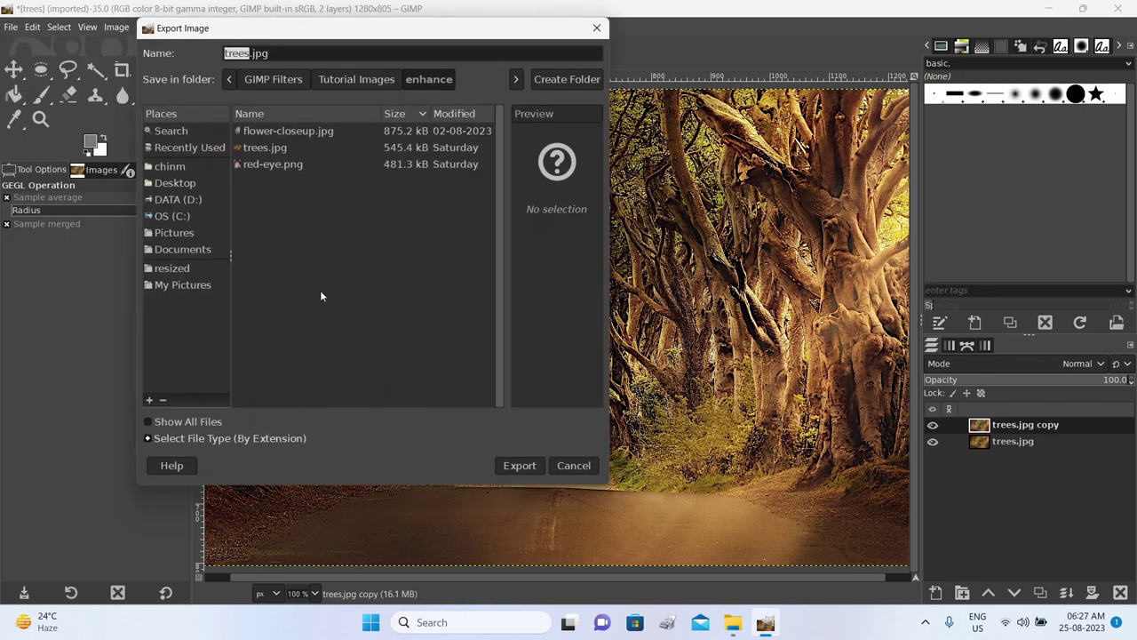
{"action": "left_click", "coordinate": [525, 466]}
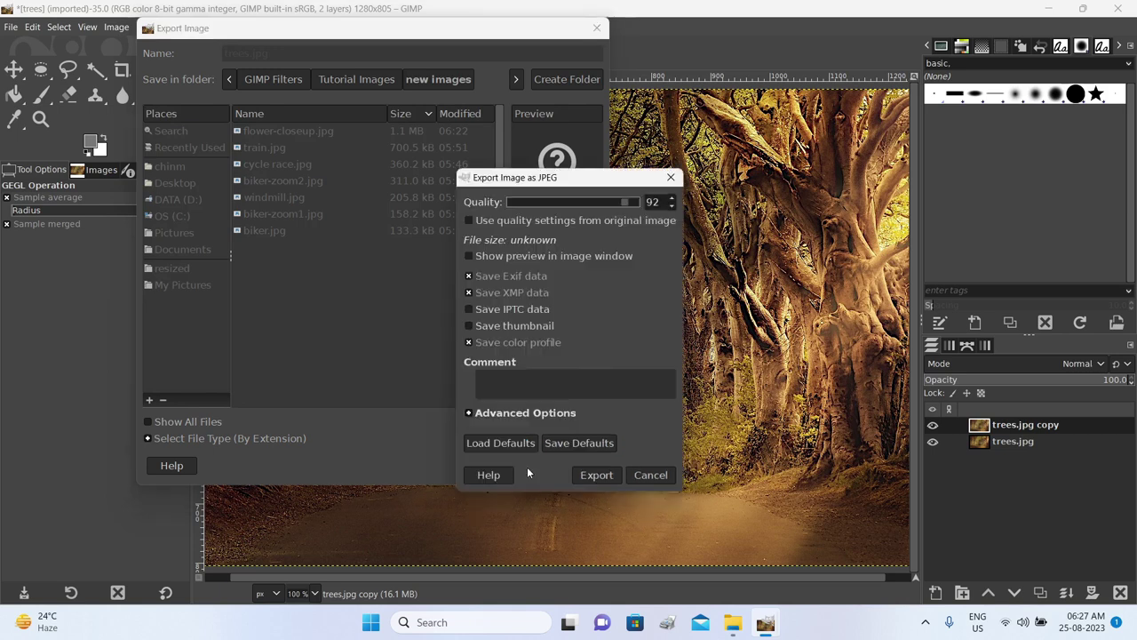
{"action": "left_click", "coordinate": [593, 474]}
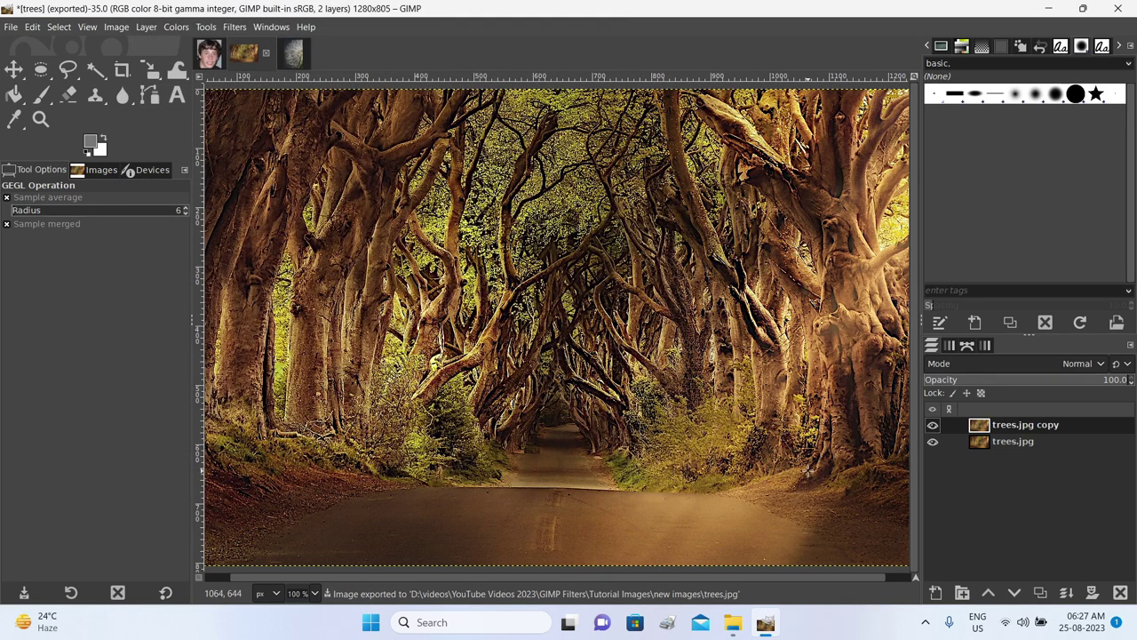
{"action": "left_click", "coordinate": [234, 26]}
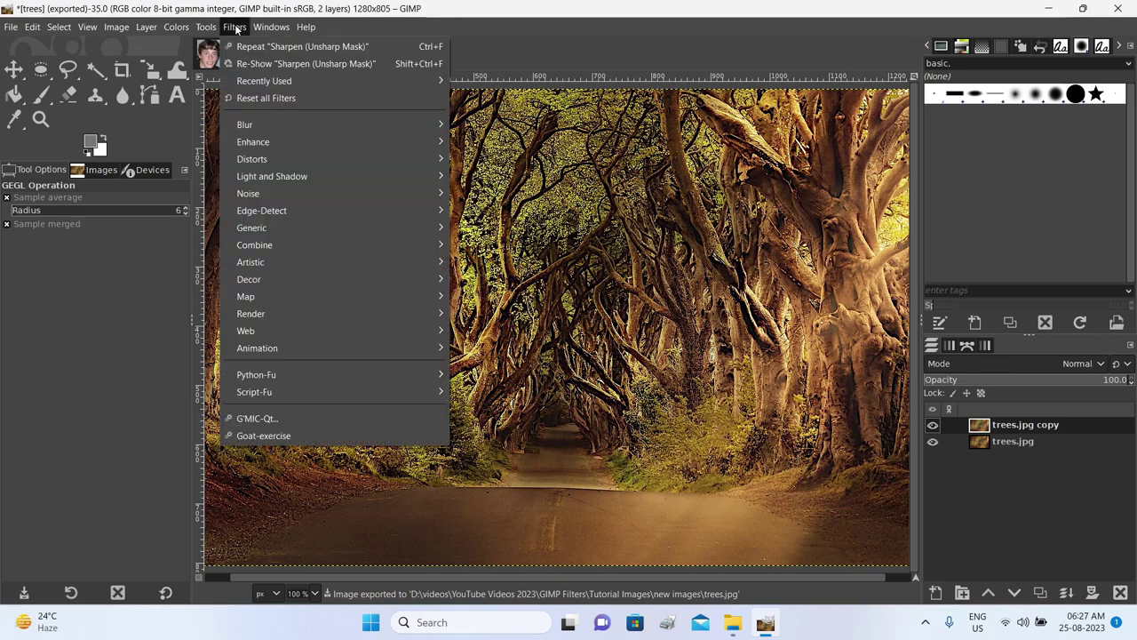
{"action": "mouse_move", "coordinate": [265, 142]}
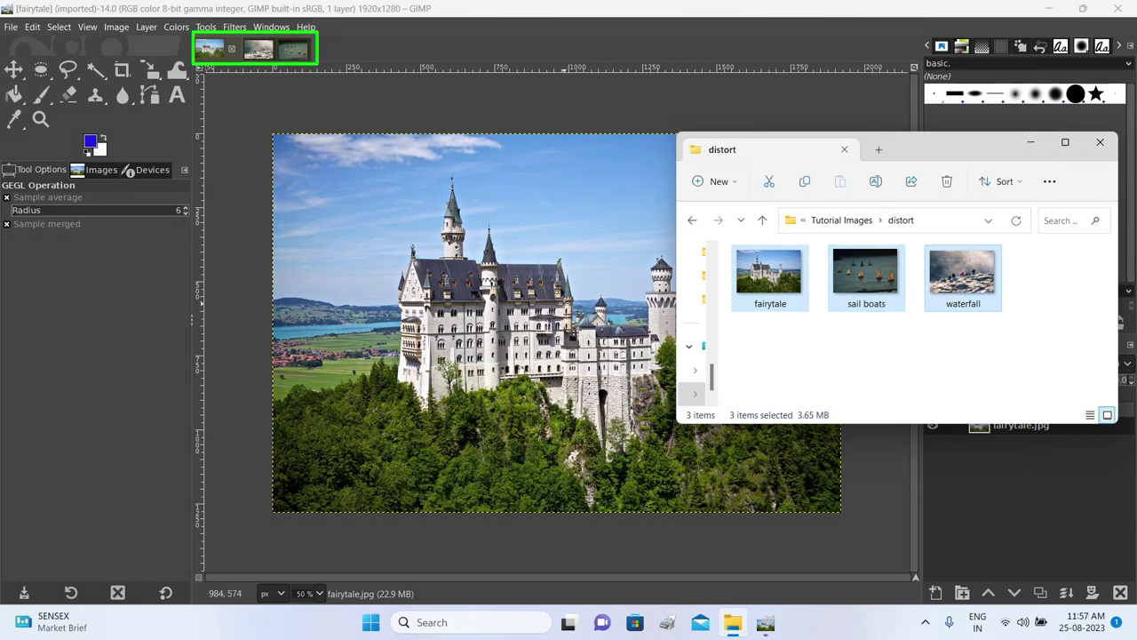
Cycle through the waterfall, sail boats and fairytale tabs, ending on the fairytale castle photo
{"action": "left_click", "coordinate": [259, 50]}
{"action": "left_click", "coordinate": [293, 50]}
{"action": "left_click", "coordinate": [258, 49]}
{"action": "left_click", "coordinate": [210, 49]}
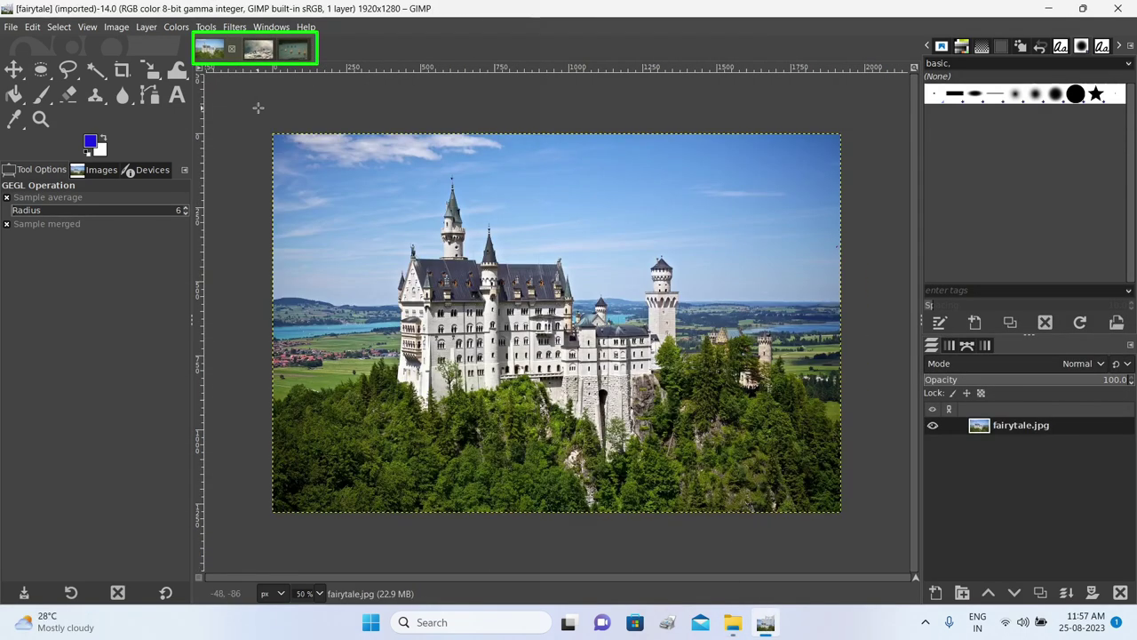
{"action": "left_click", "coordinate": [732, 622]}
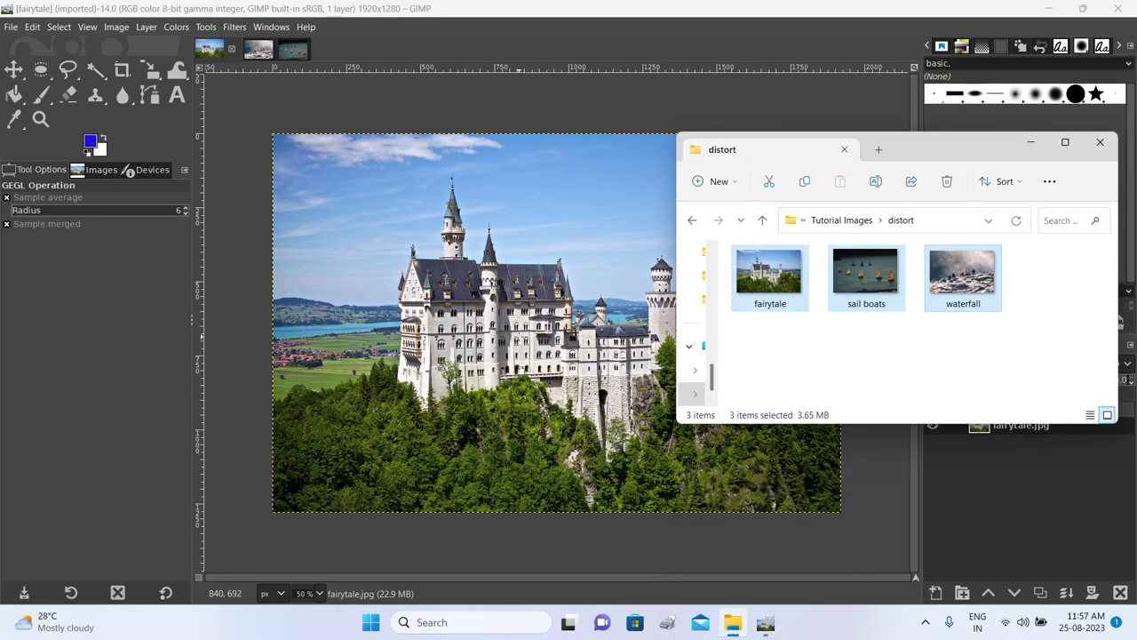
{"action": "left_click", "coordinate": [264, 52]}
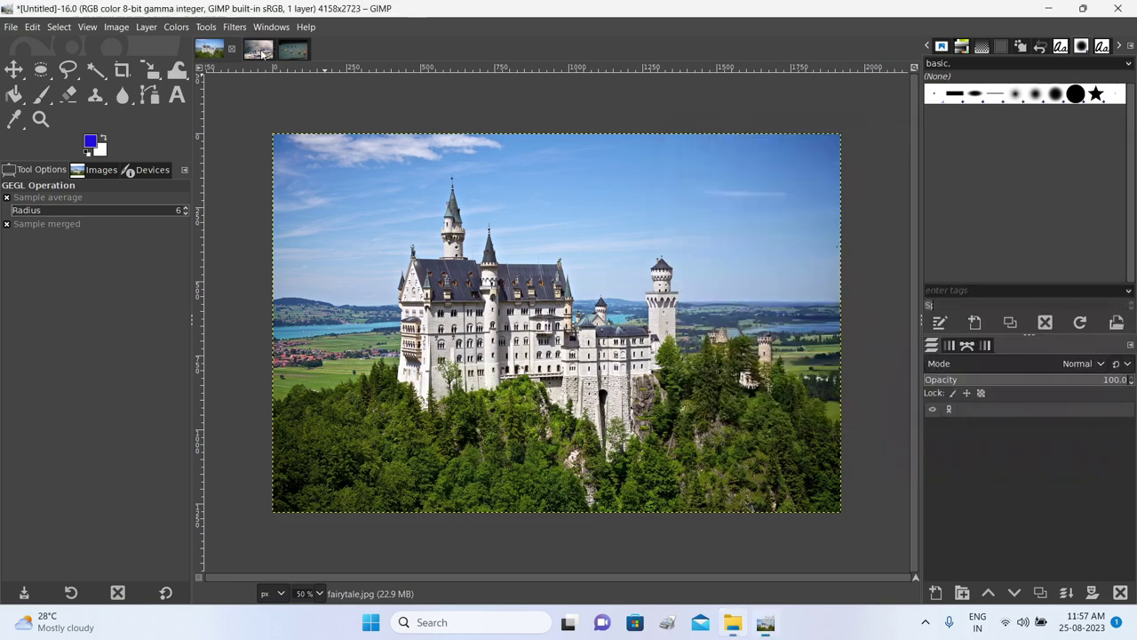
{"action": "left_click", "coordinate": [294, 50]}
{"action": "left_click", "coordinate": [211, 50]}
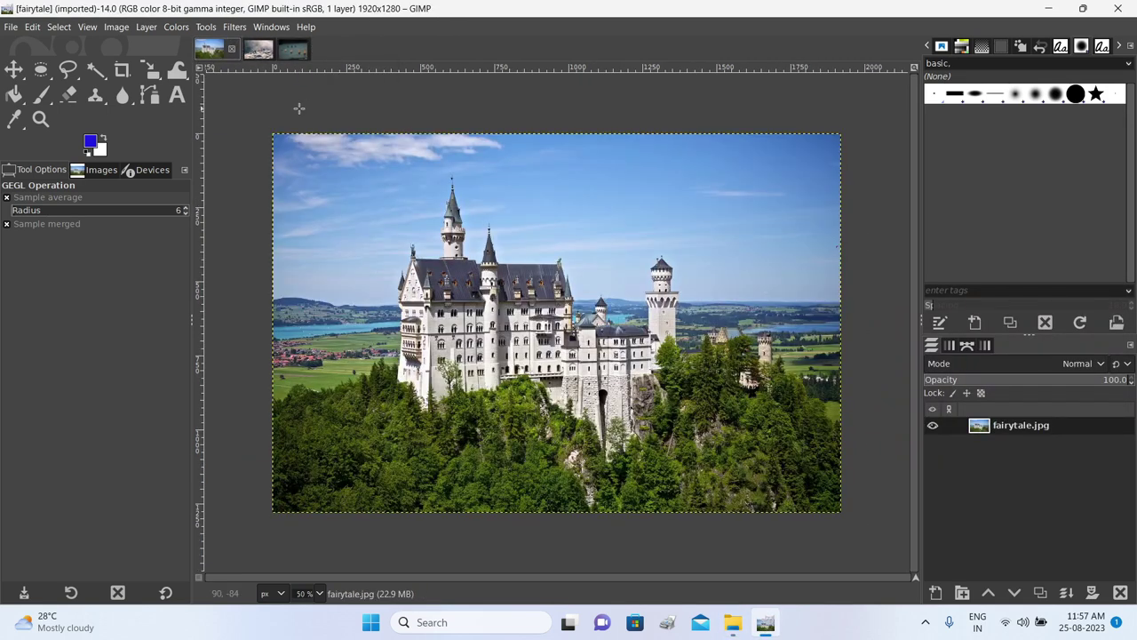
{"action": "left_click", "coordinate": [732, 624]}
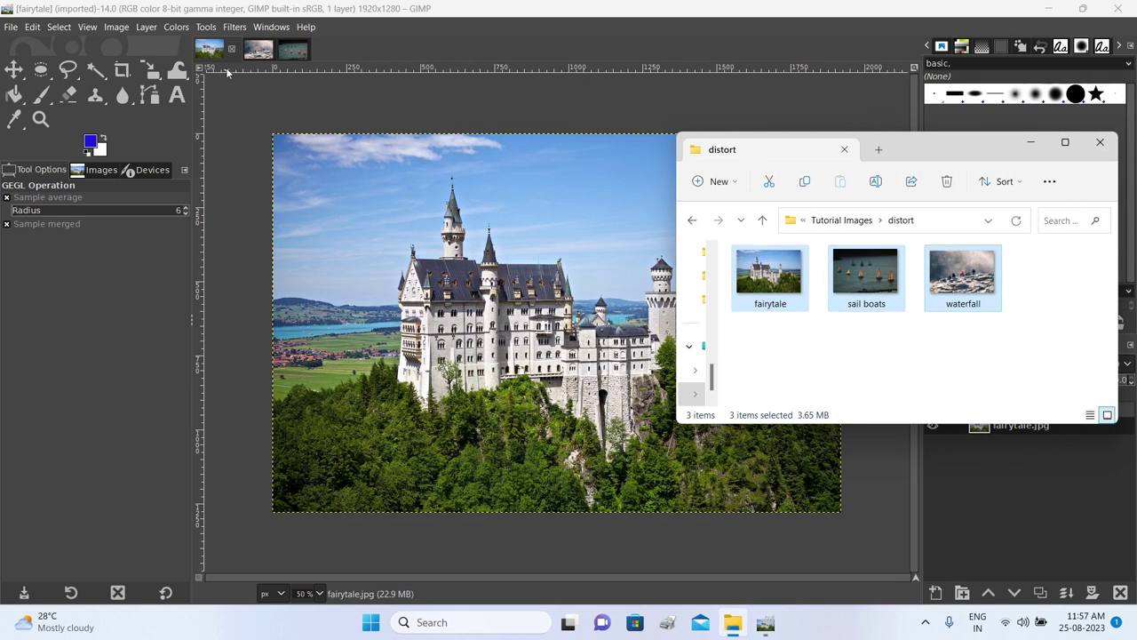
{"action": "left_click", "coordinate": [279, 66]}
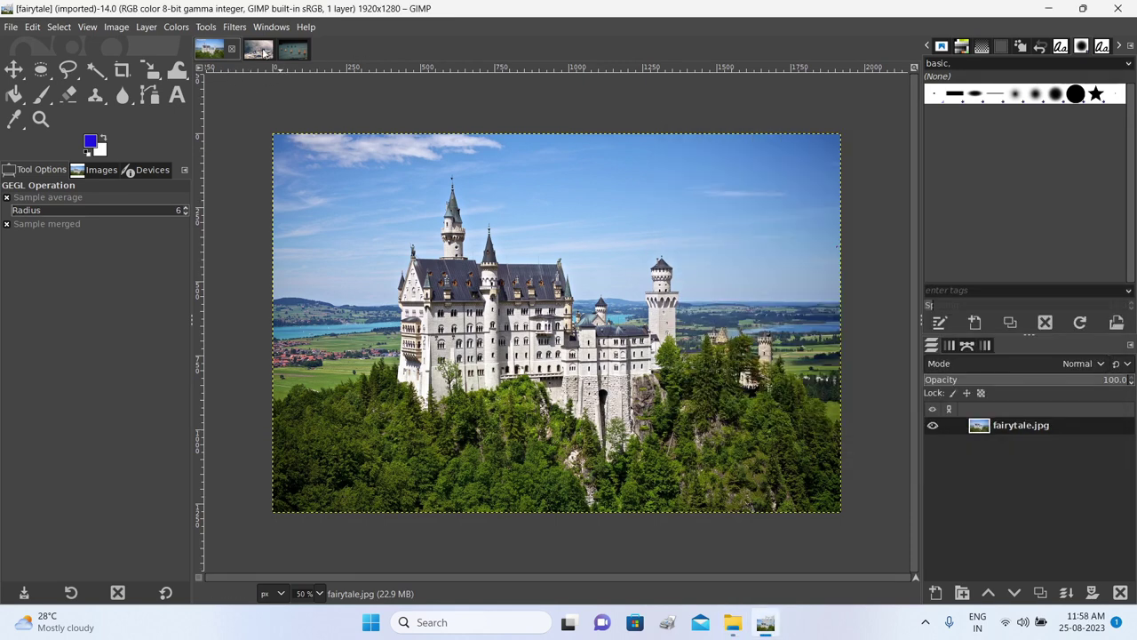
Apply Distorts > Pagecurl with Lower right and Vertical, then undo the blue curl
{"action": "left_click", "coordinate": [236, 28]}
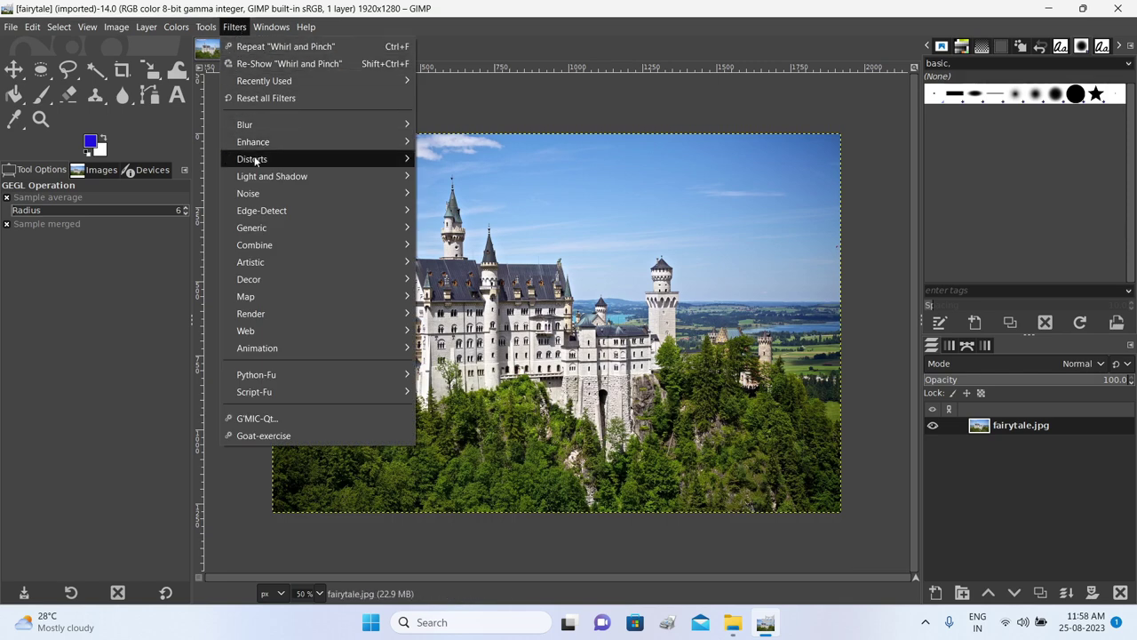
{"action": "mouse_move", "coordinate": [255, 162]}
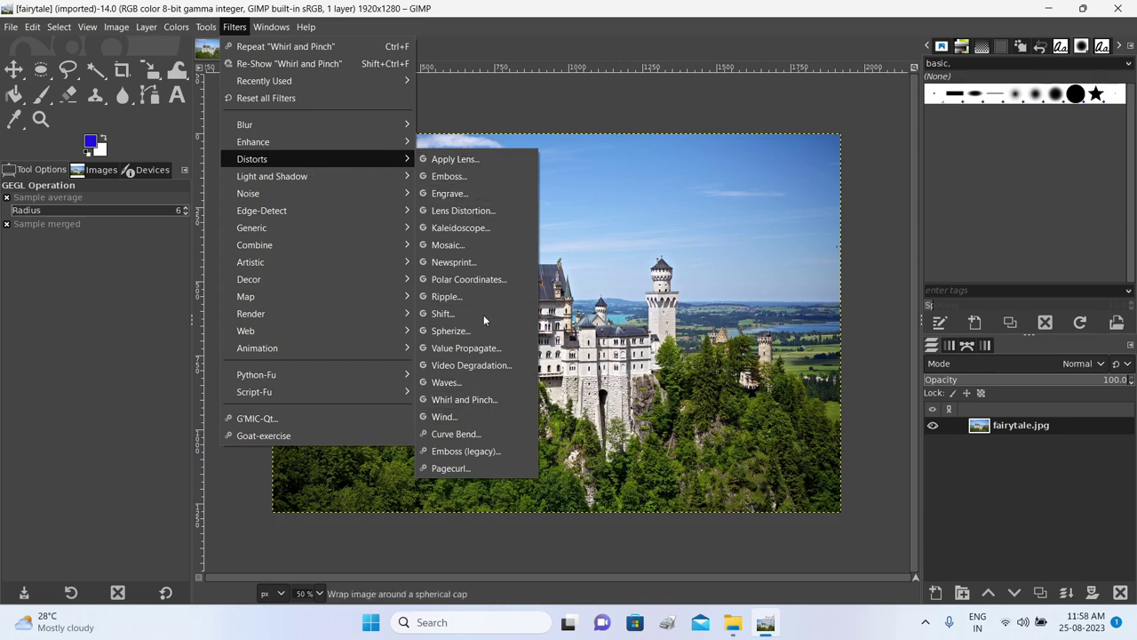
{"action": "left_click", "coordinate": [463, 471]}
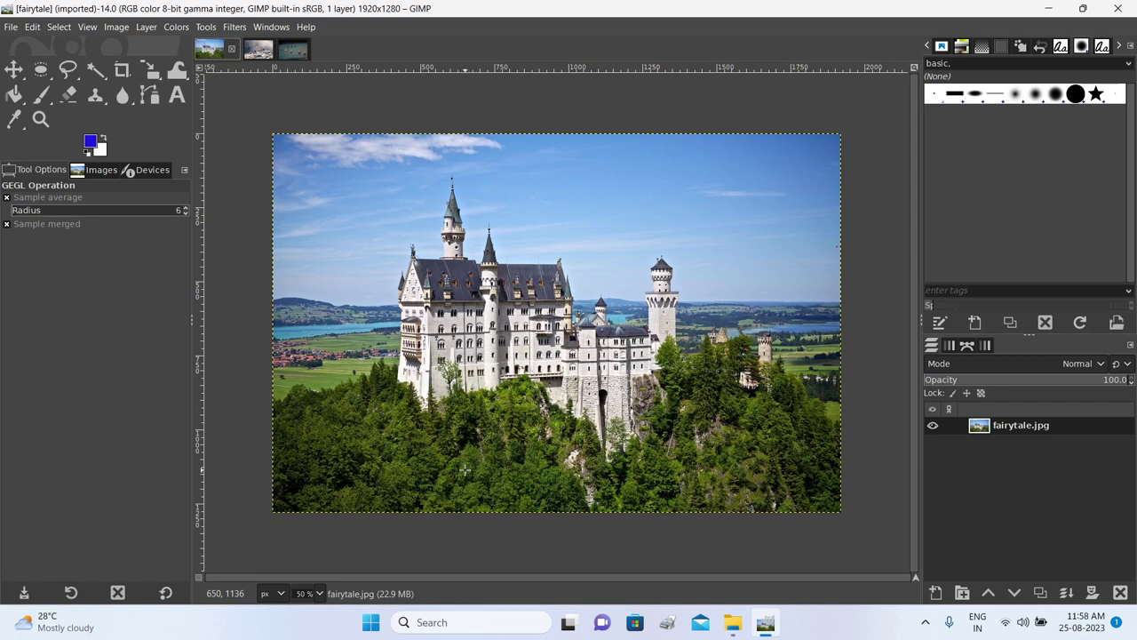
{"action": "left_click_drag", "start_coordinate": [555, 231], "coordinate": [219, 120]}
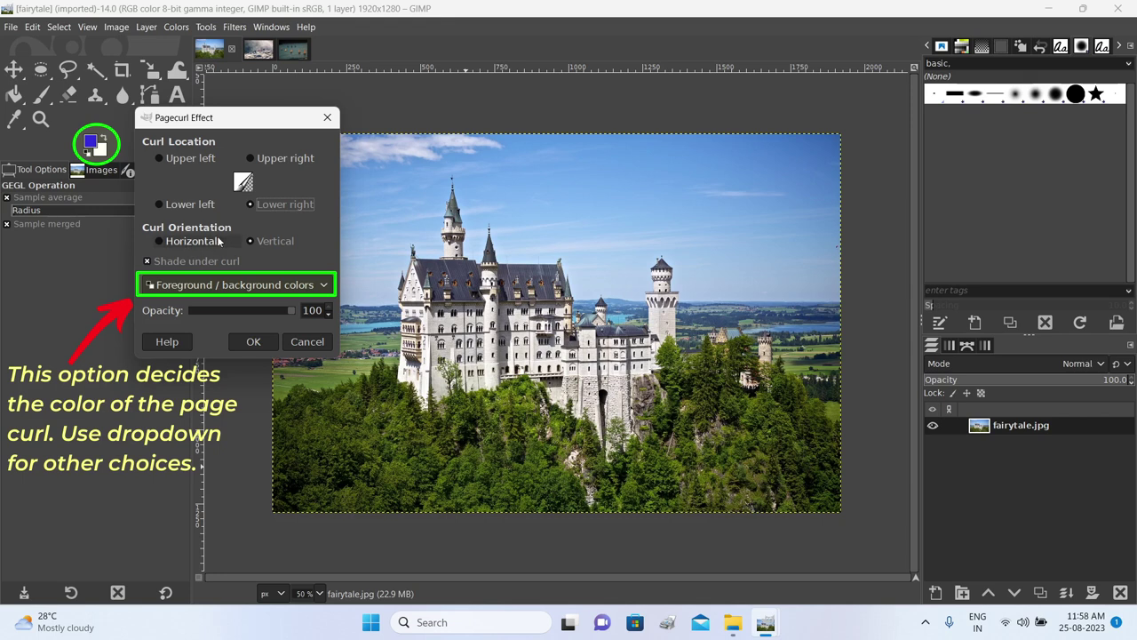
{"action": "left_click", "coordinate": [253, 341]}
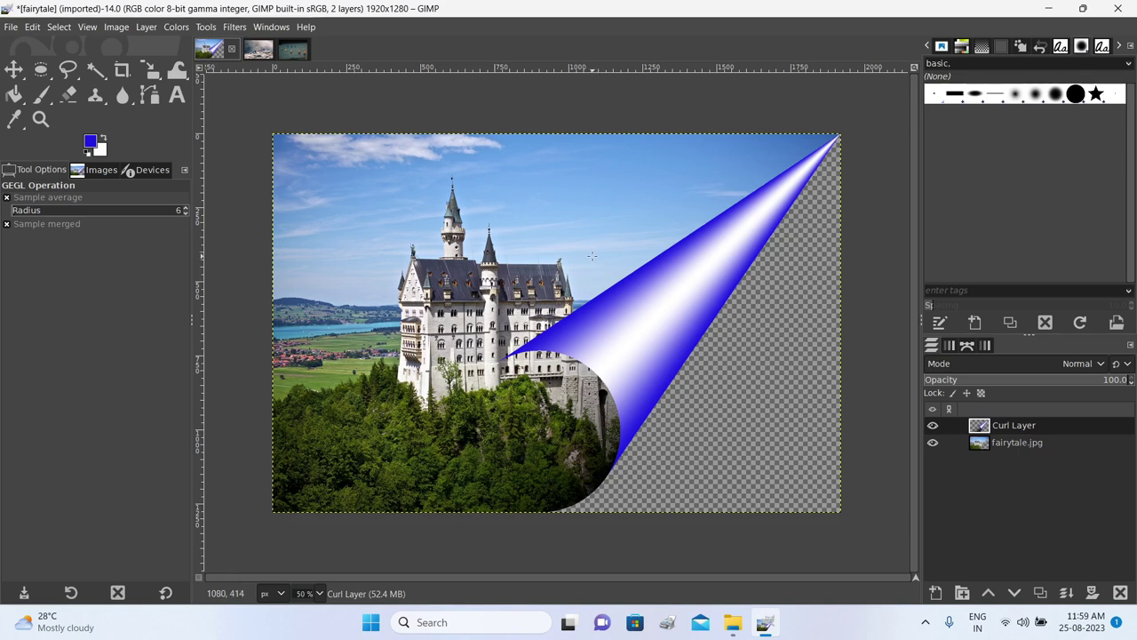
{"action": "key", "text": "ctrl+z"}
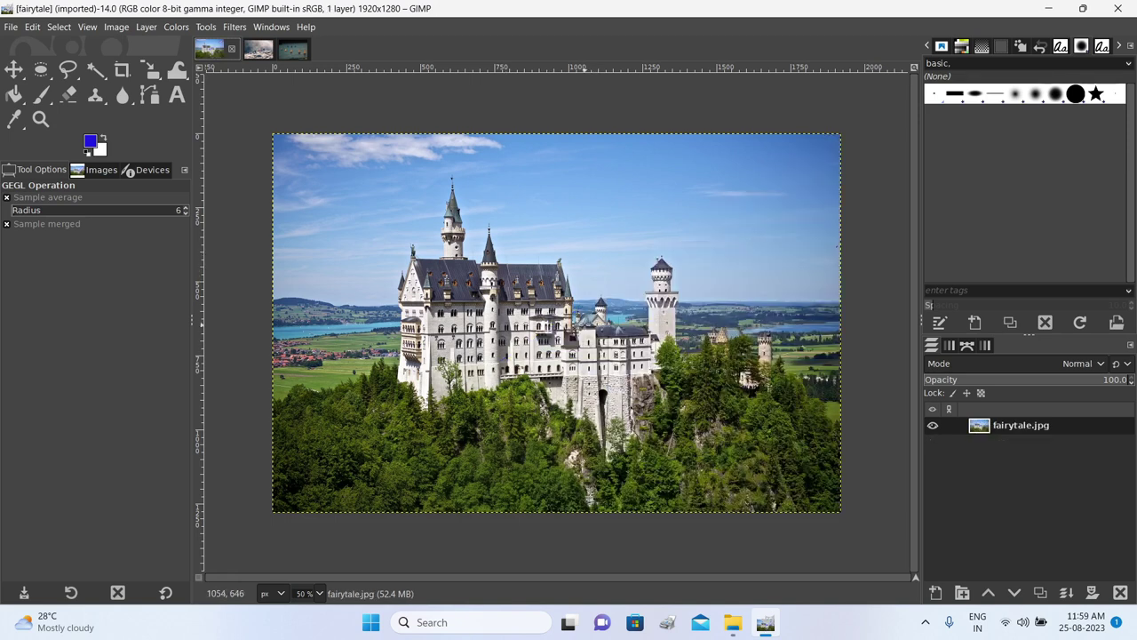
Set the foreground colour to grey by entering 777777 in HTML notation
{"action": "left_click", "coordinate": [96, 146]}
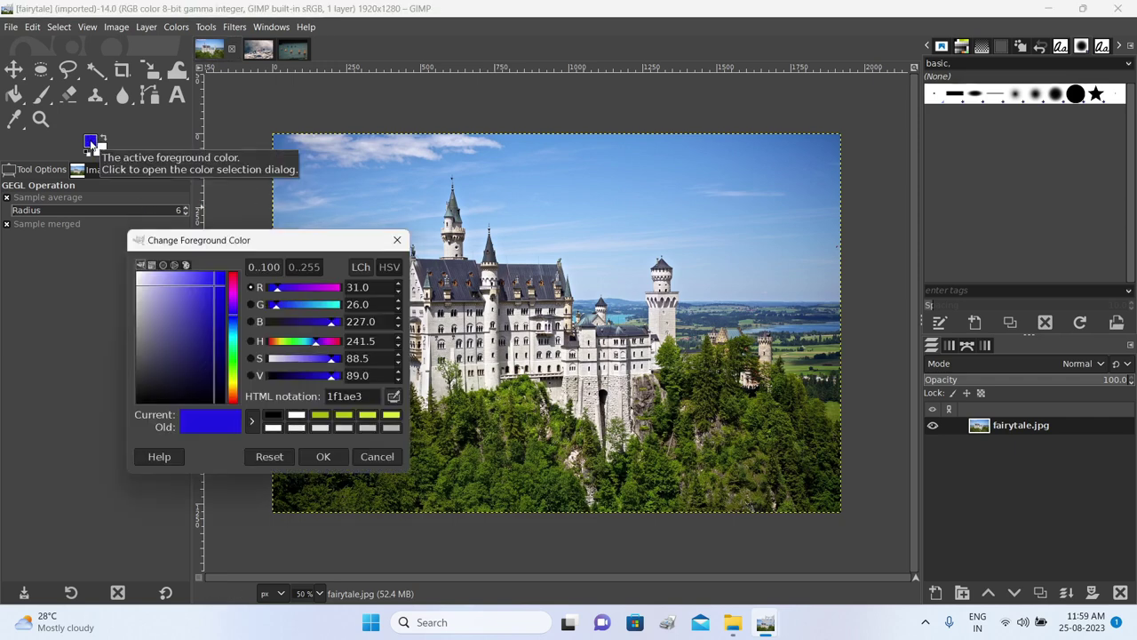
{"action": "left_click_drag", "start_coordinate": [295, 245], "coordinate": [550, 130]}
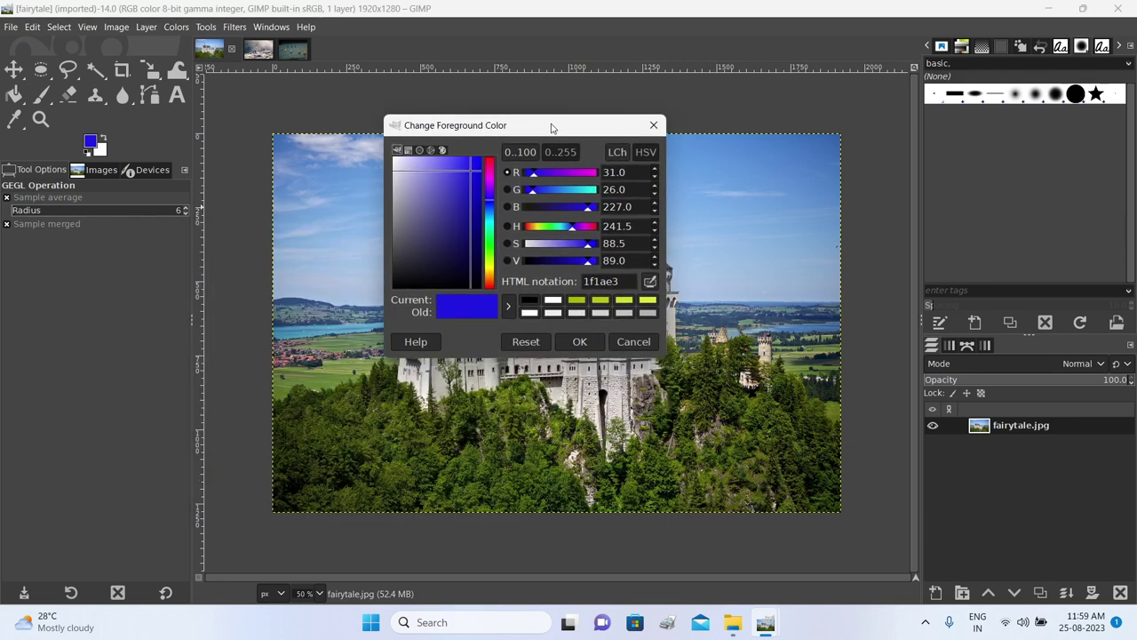
{"action": "left_click", "coordinate": [646, 313]}
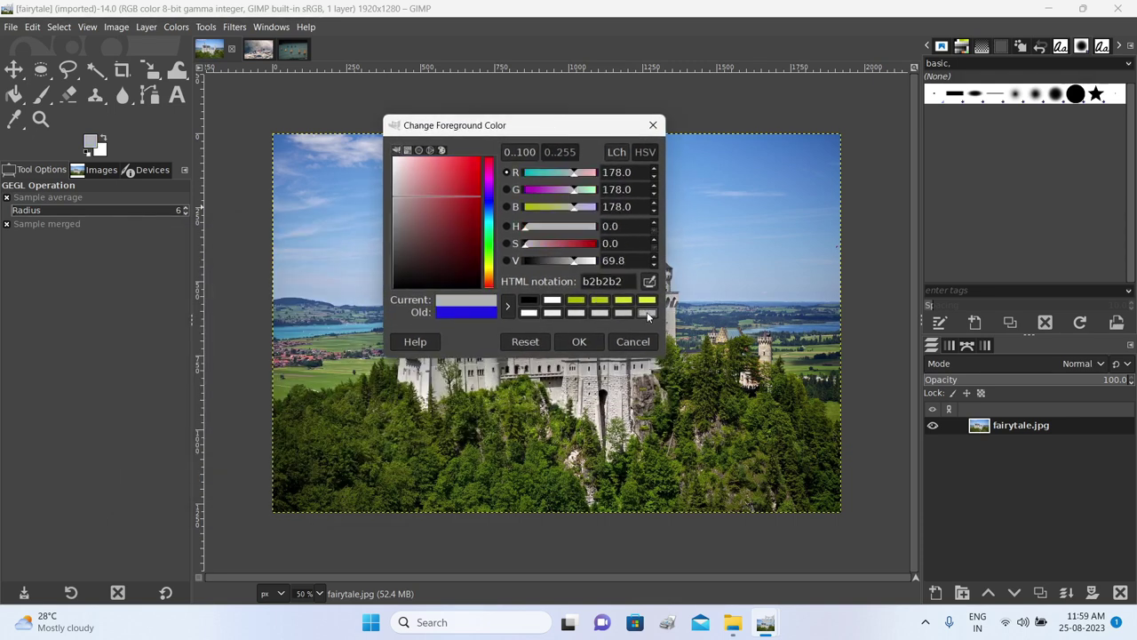
{"action": "double_click", "coordinate": [629, 281]}
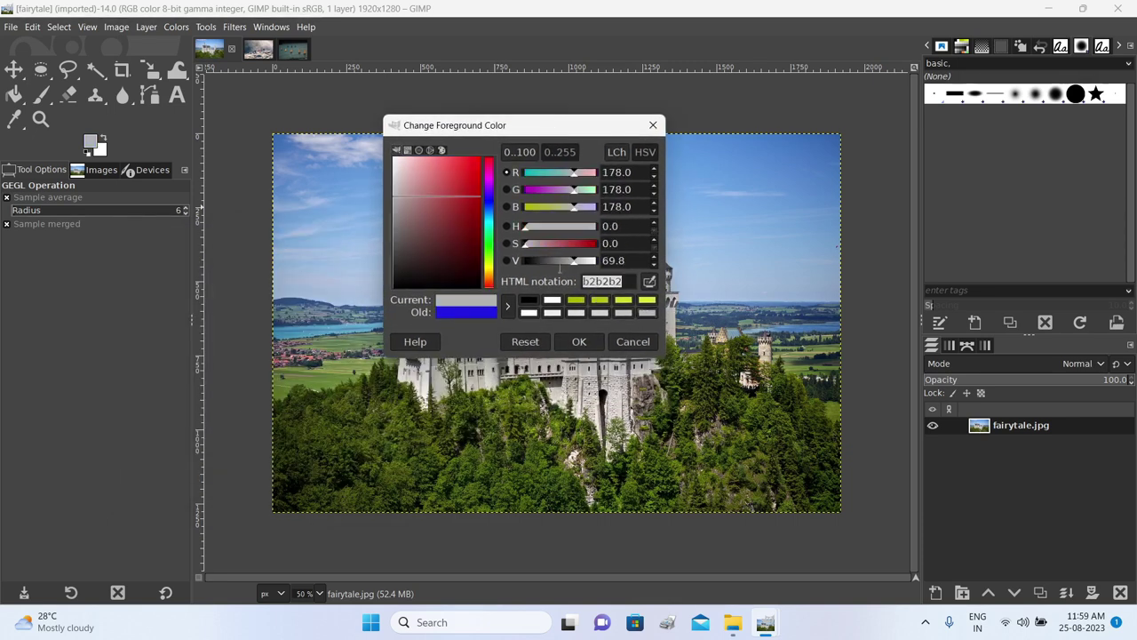
{"action": "type", "text": "777777"}
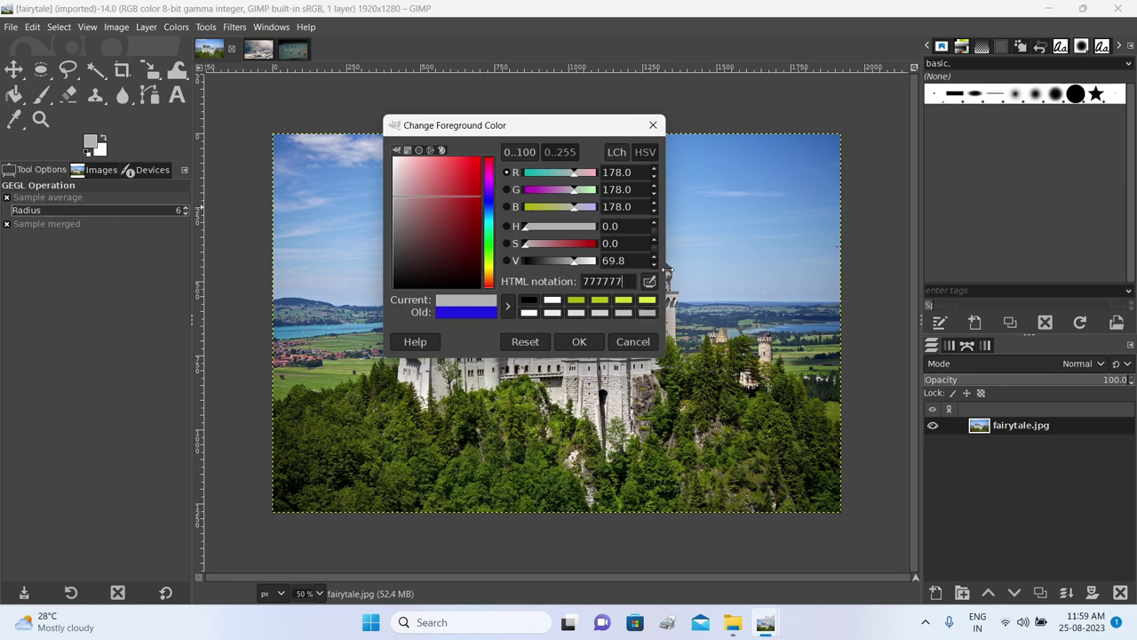
{"action": "key", "text": "Return"}
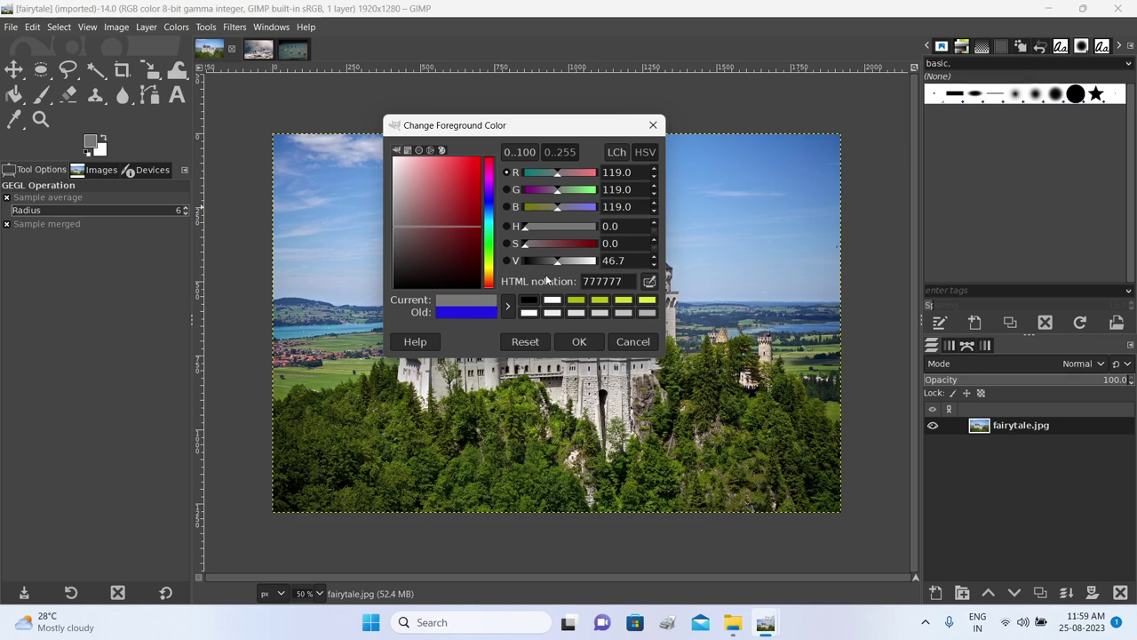
{"action": "left_click", "coordinate": [578, 343]}
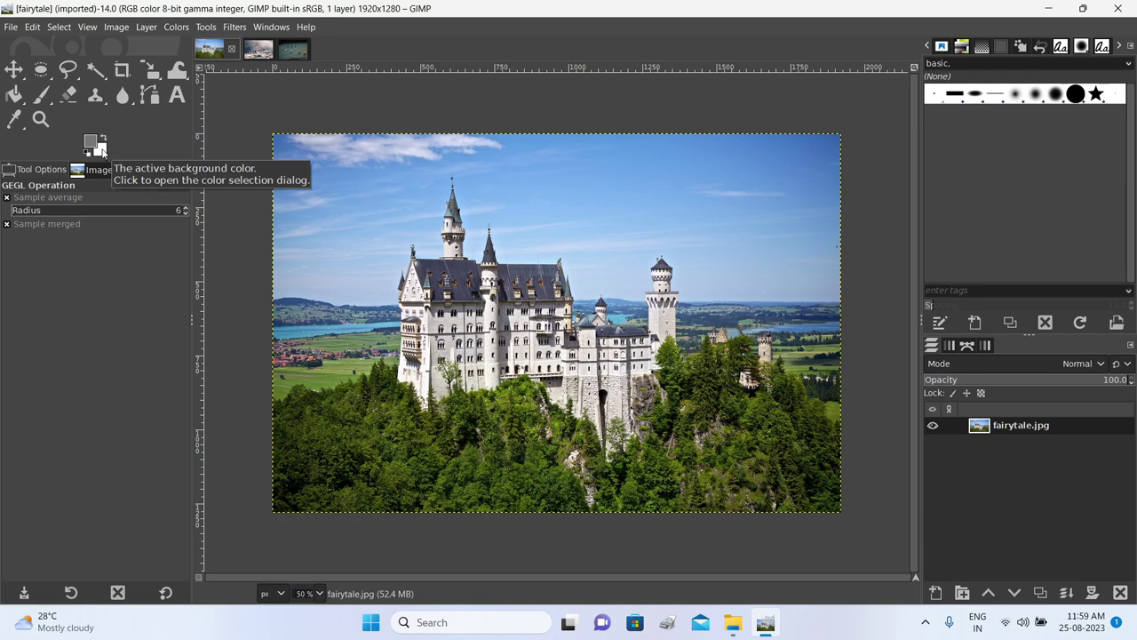
Apply Distorts > Pagecurl with Foreground / background colors for a grey curl
{"action": "left_click", "coordinate": [233, 28]}
{"action": "mouse_move", "coordinate": [279, 158]}
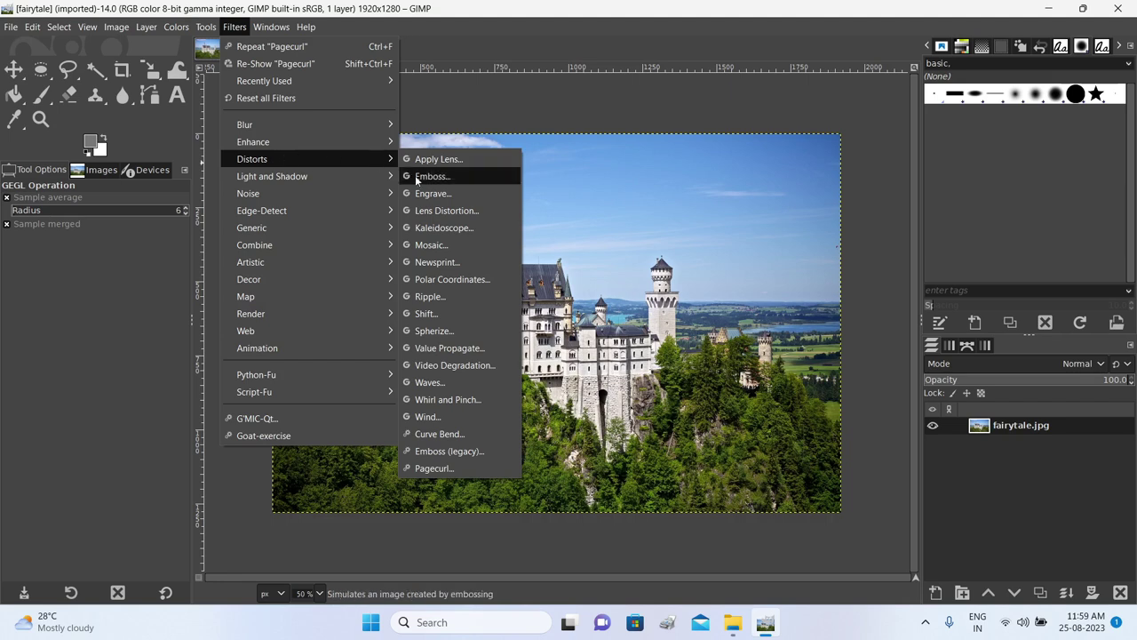
{"action": "left_click", "coordinate": [474, 468]}
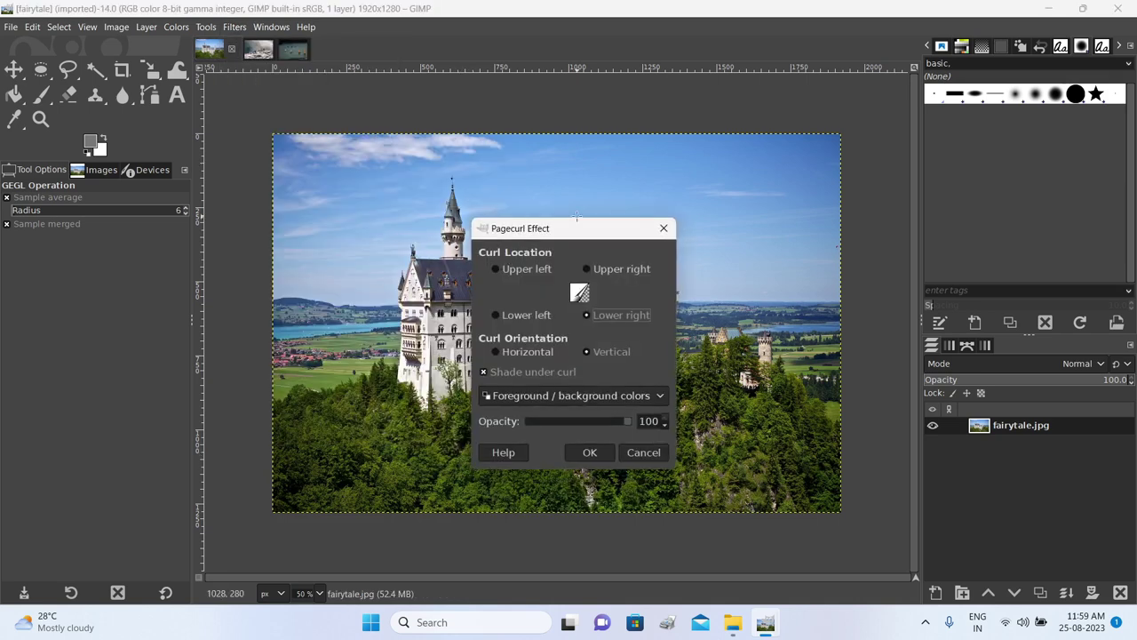
{"action": "left_click_drag", "start_coordinate": [571, 229], "coordinate": [169, 124]}
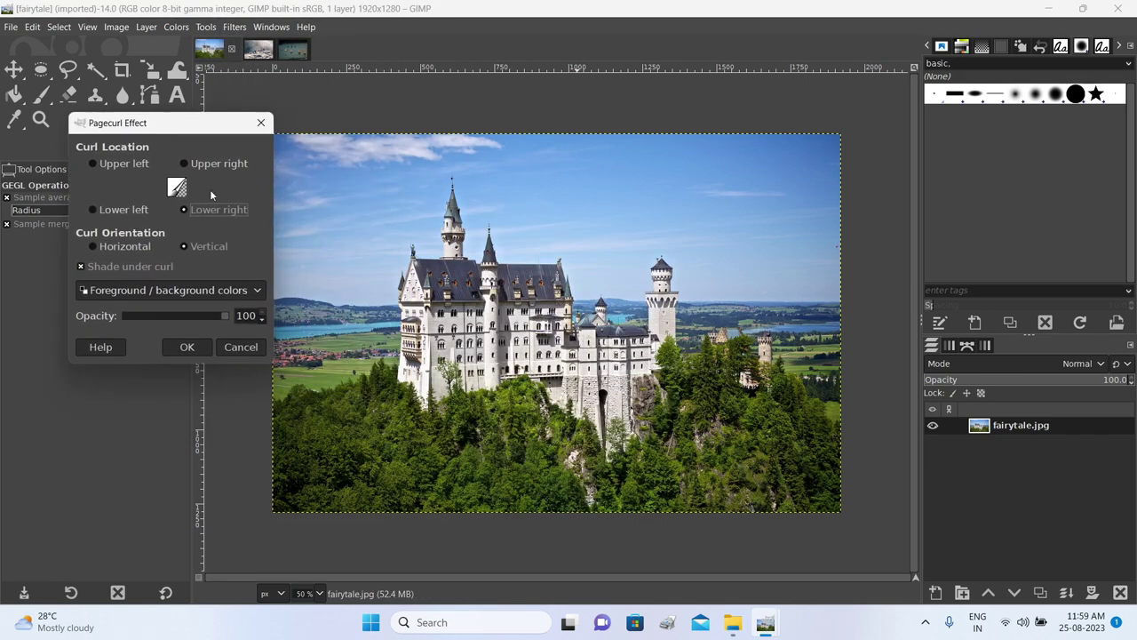
{"action": "left_click", "coordinate": [186, 348]}
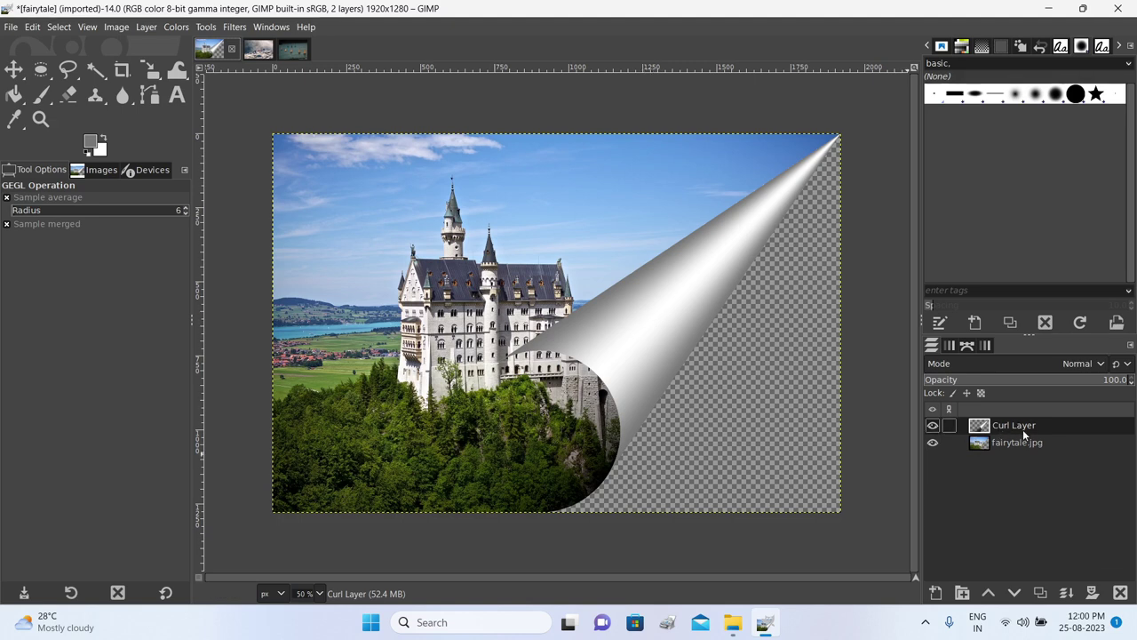
Toggle the Curl Layer and castle photo visibility to compare them, leaving both visible
{"action": "left_click", "coordinate": [932, 425]}
{"action": "left_click", "coordinate": [932, 426]}
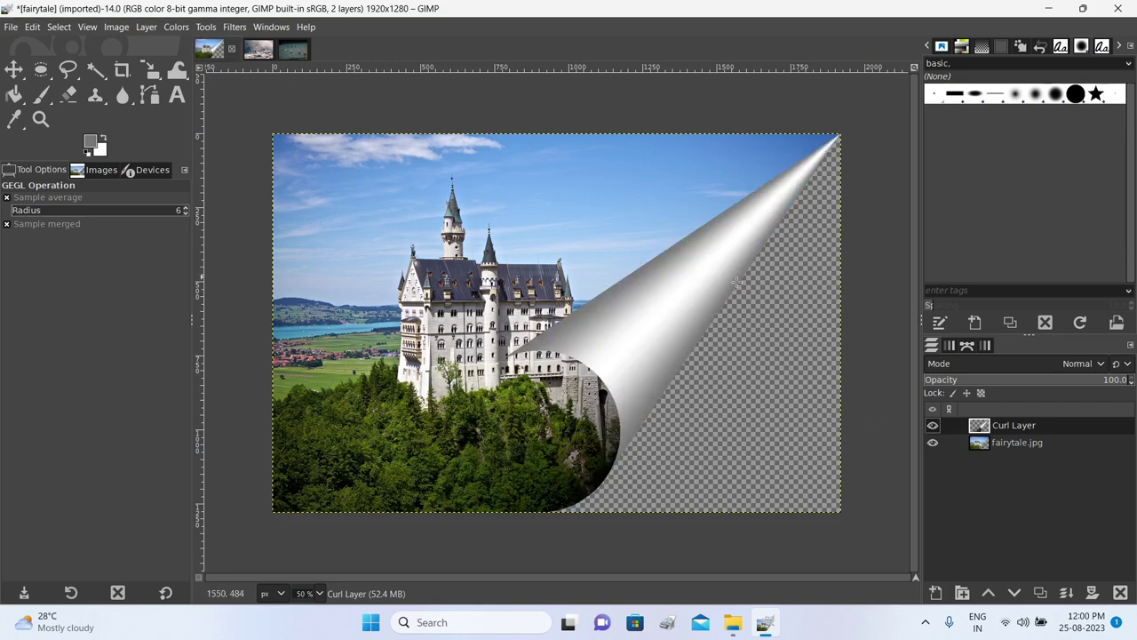
{"action": "left_click", "coordinate": [932, 425]}
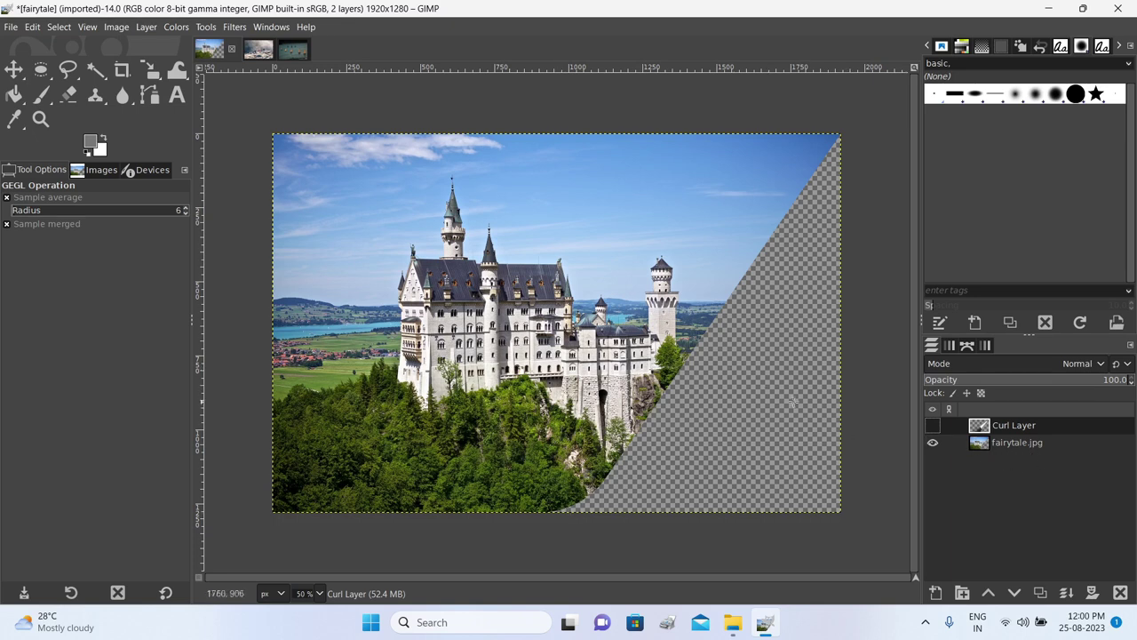
{"action": "left_click", "coordinate": [933, 426]}
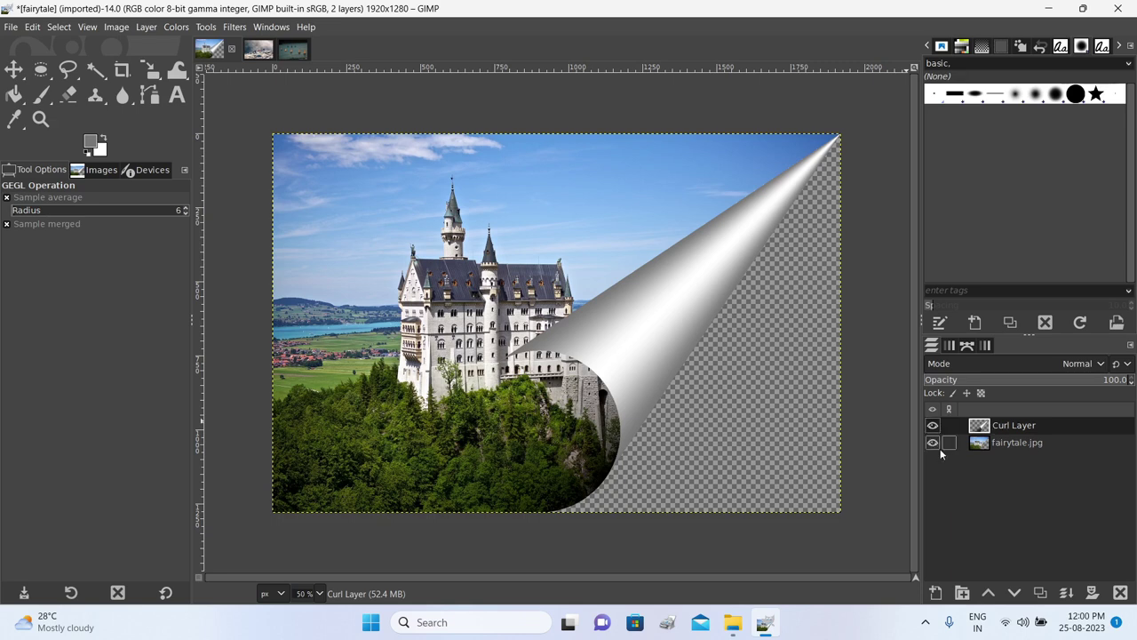
{"action": "left_click", "coordinate": [933, 442]}
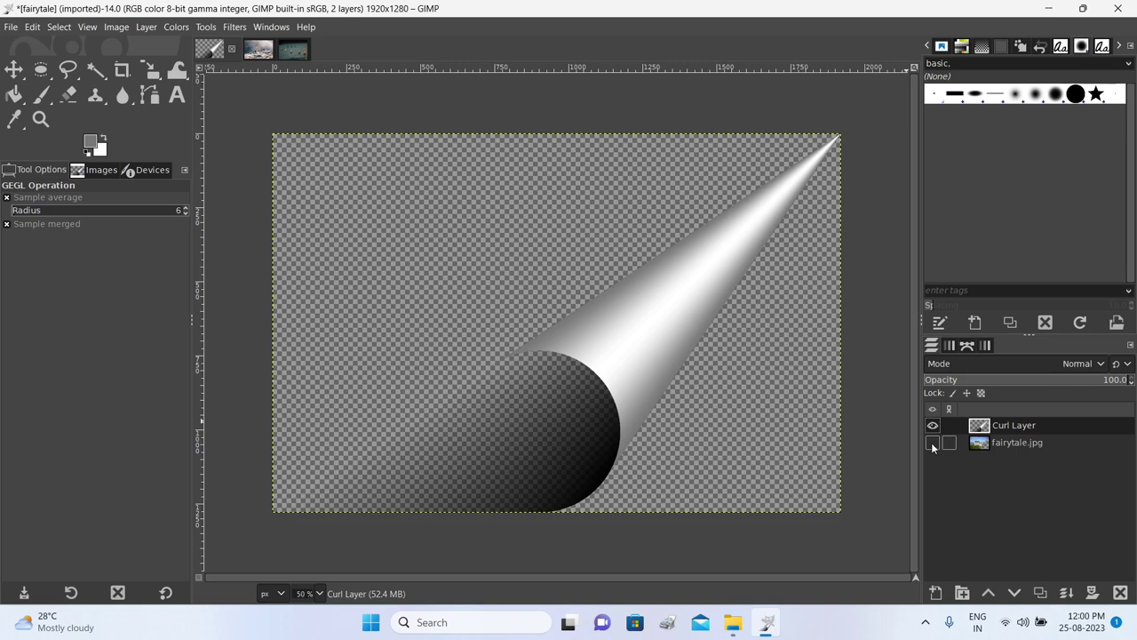
{"action": "left_click", "coordinate": [932, 443]}
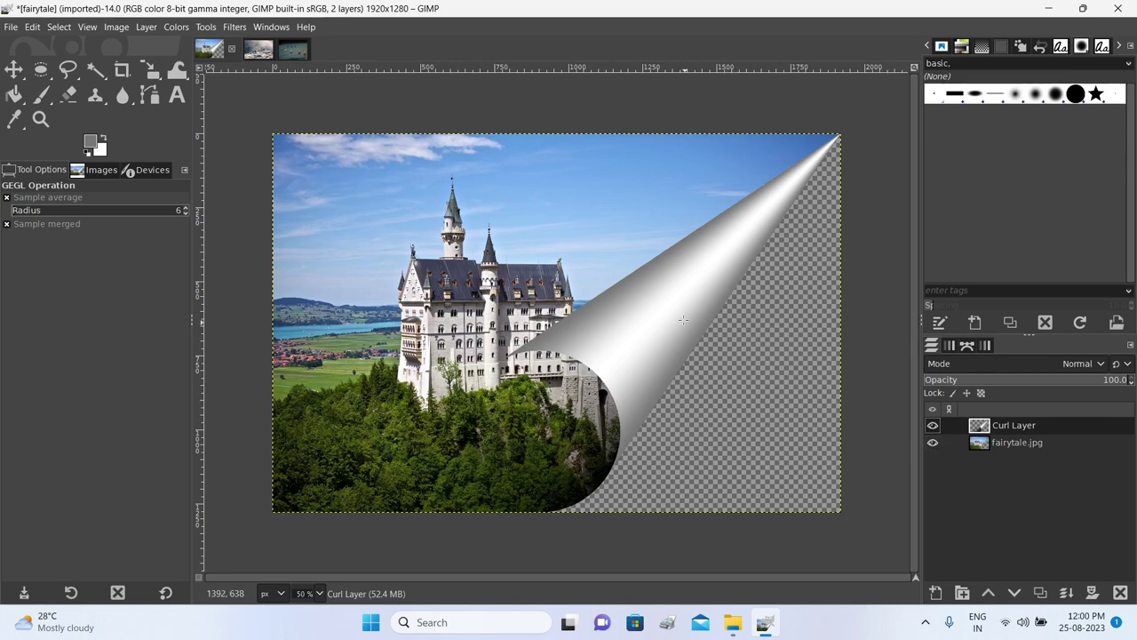
Export the curled image as fairytale.jpg into the new images folder
{"action": "left_click", "coordinate": [11, 27]}
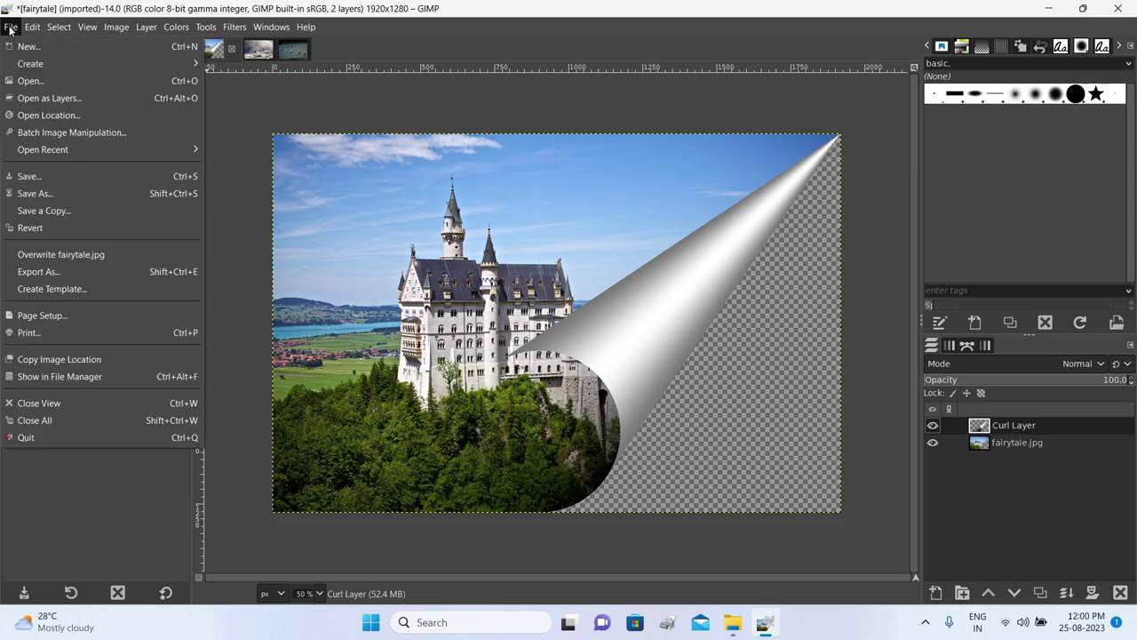
{"action": "left_click", "coordinate": [98, 272]}
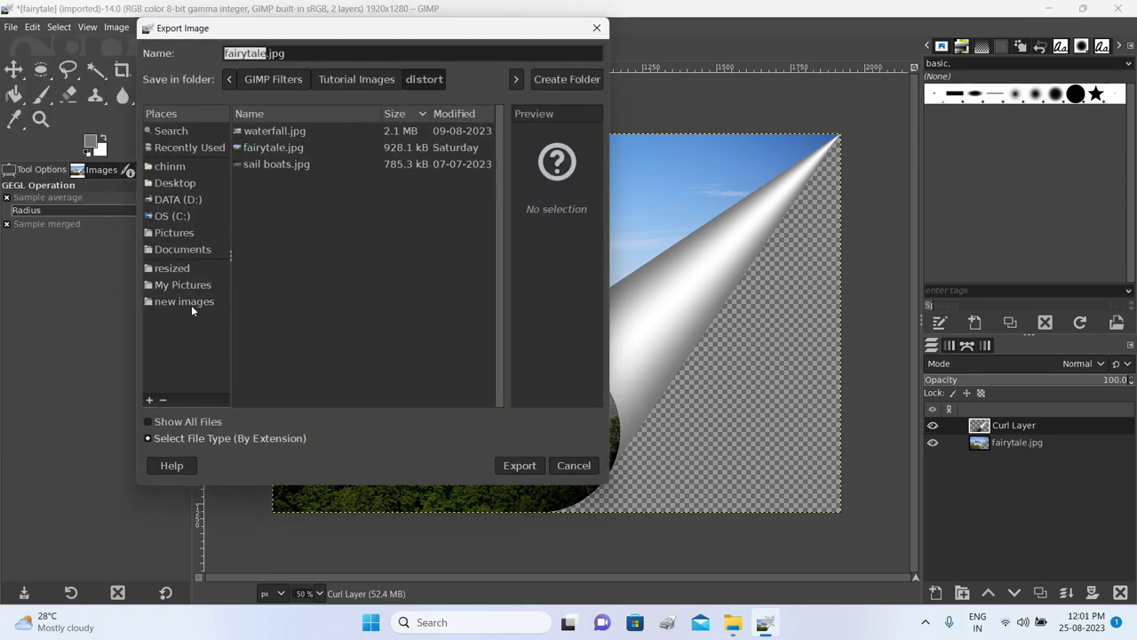
{"action": "left_click", "coordinate": [190, 304]}
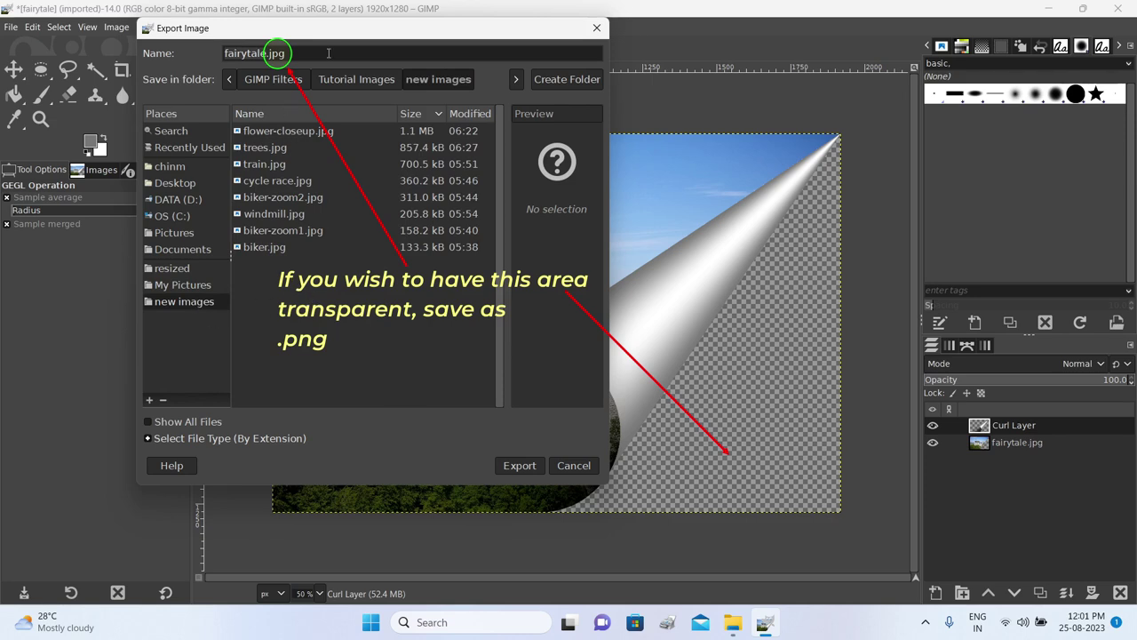
{"action": "left_click", "coordinate": [518, 465]}
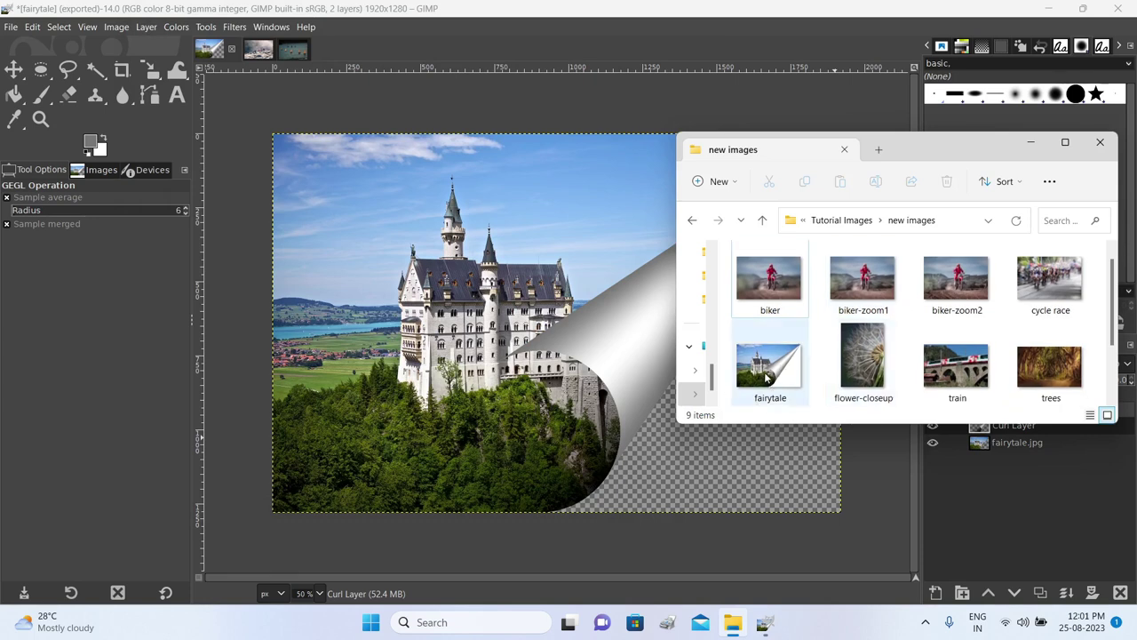
Preview fairytale.jpg in Photos, then close the viewer and minimize the folder window
{"action": "double_click", "coordinate": [767, 373]}
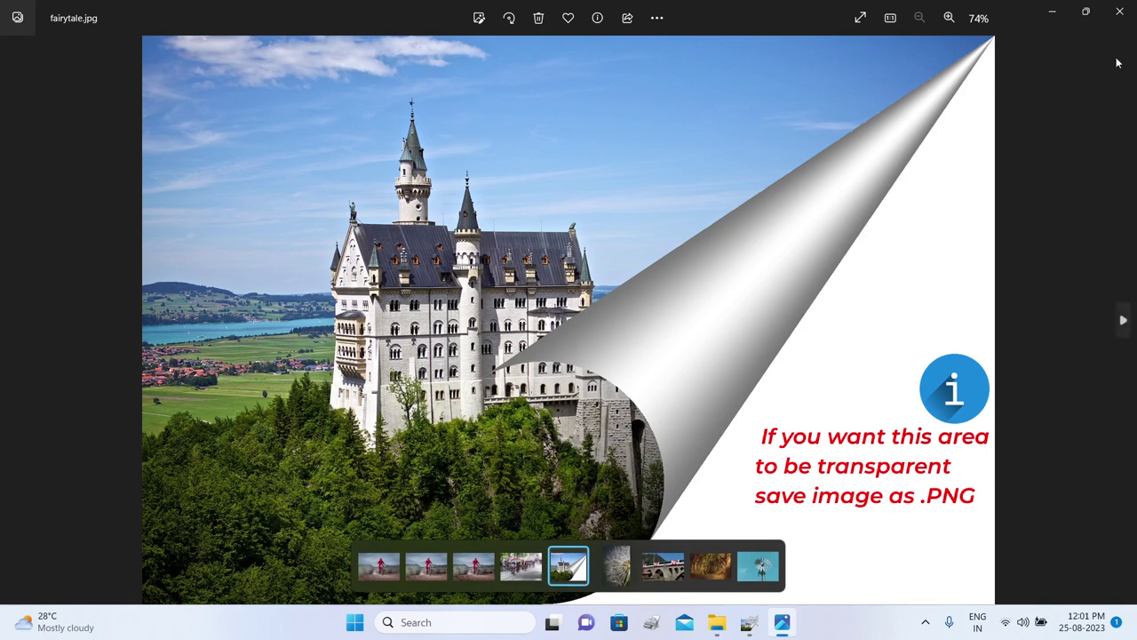
{"action": "left_click", "coordinate": [1120, 15]}
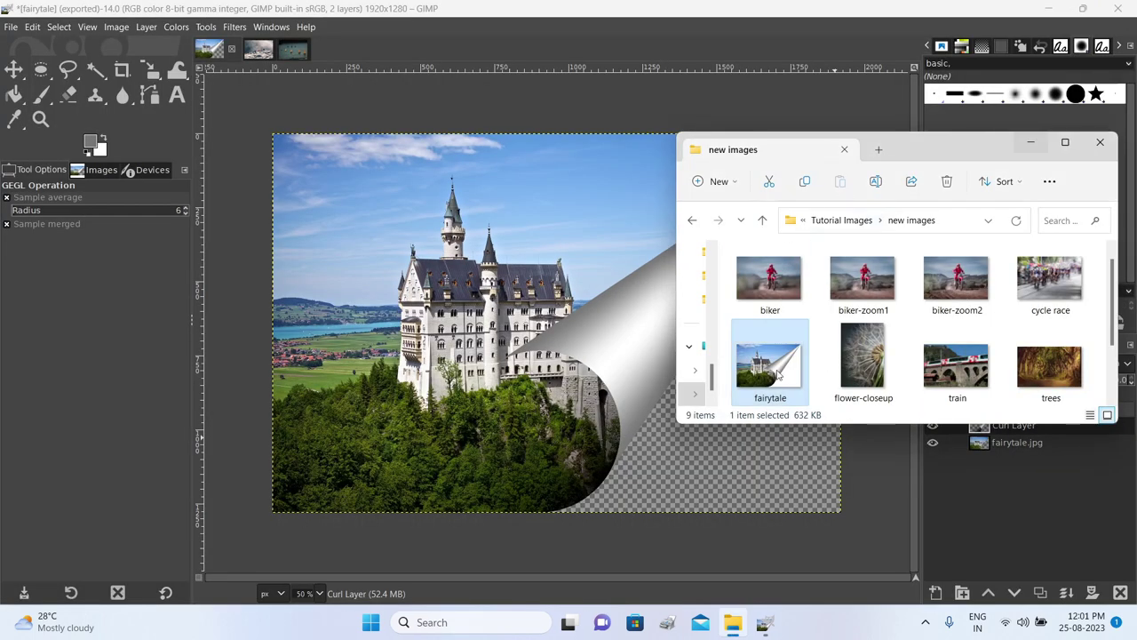
{"action": "left_click", "coordinate": [1031, 142]}
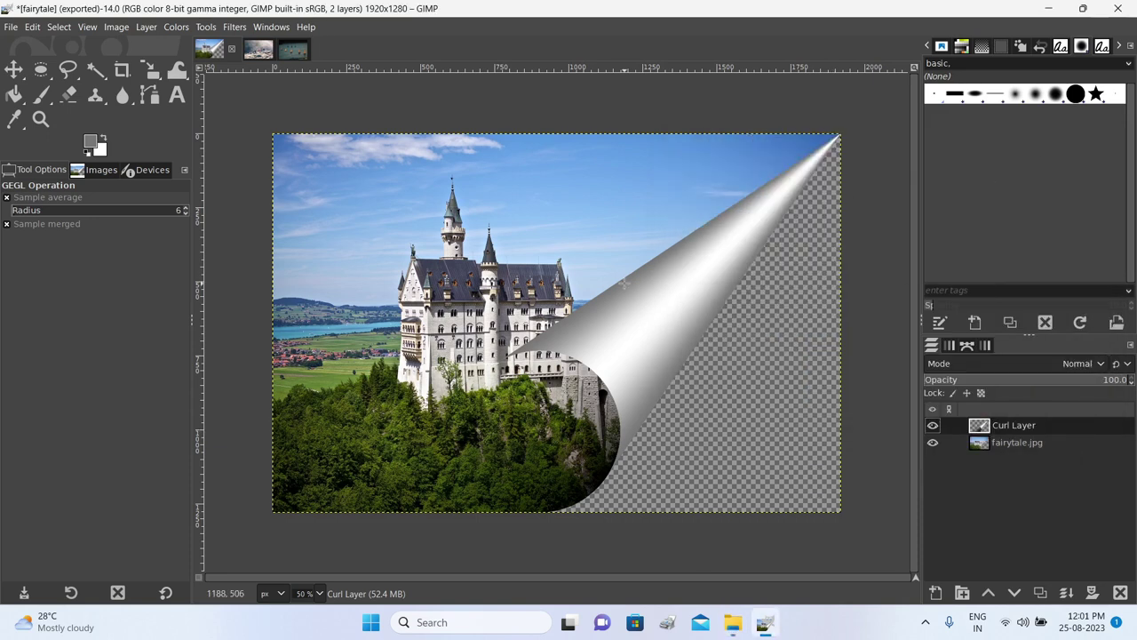
Switch to the hikers-on-rocks image and open the Polar Coordinates filter
{"action": "left_click", "coordinate": [259, 48]}
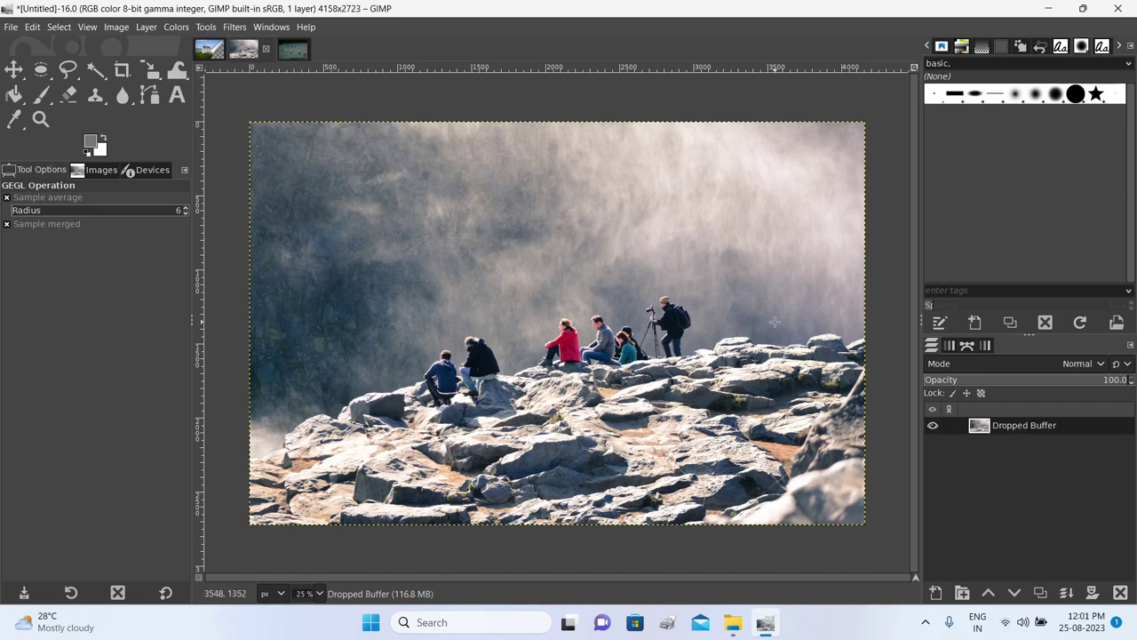
{"action": "left_click", "coordinate": [232, 27]}
{"action": "mouse_move", "coordinate": [264, 160]}
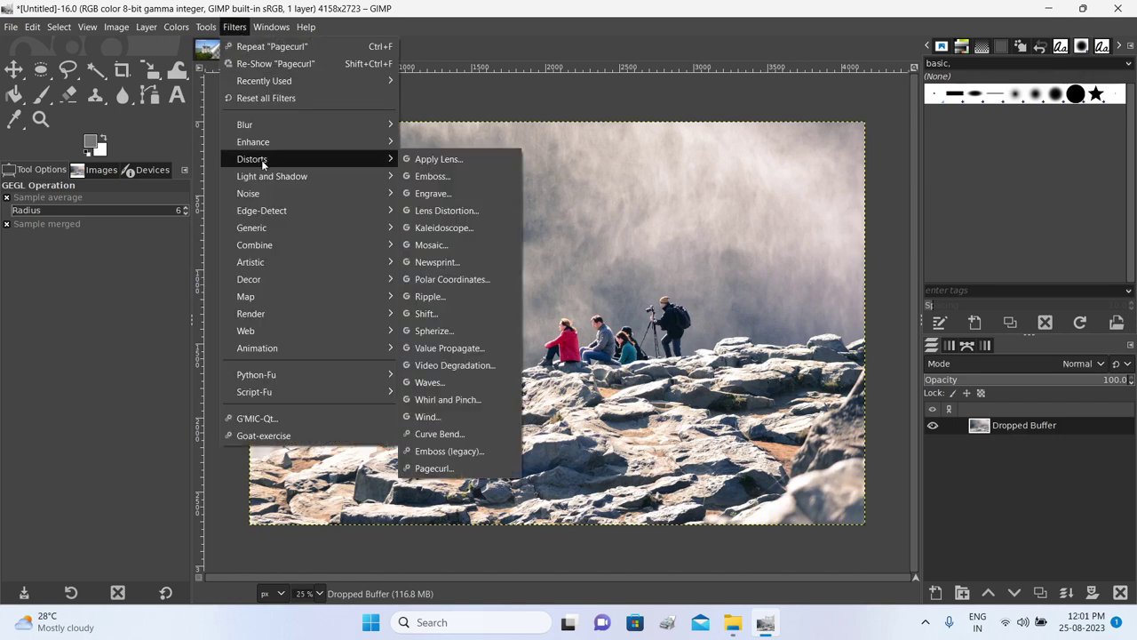
{"action": "left_click", "coordinate": [477, 280]}
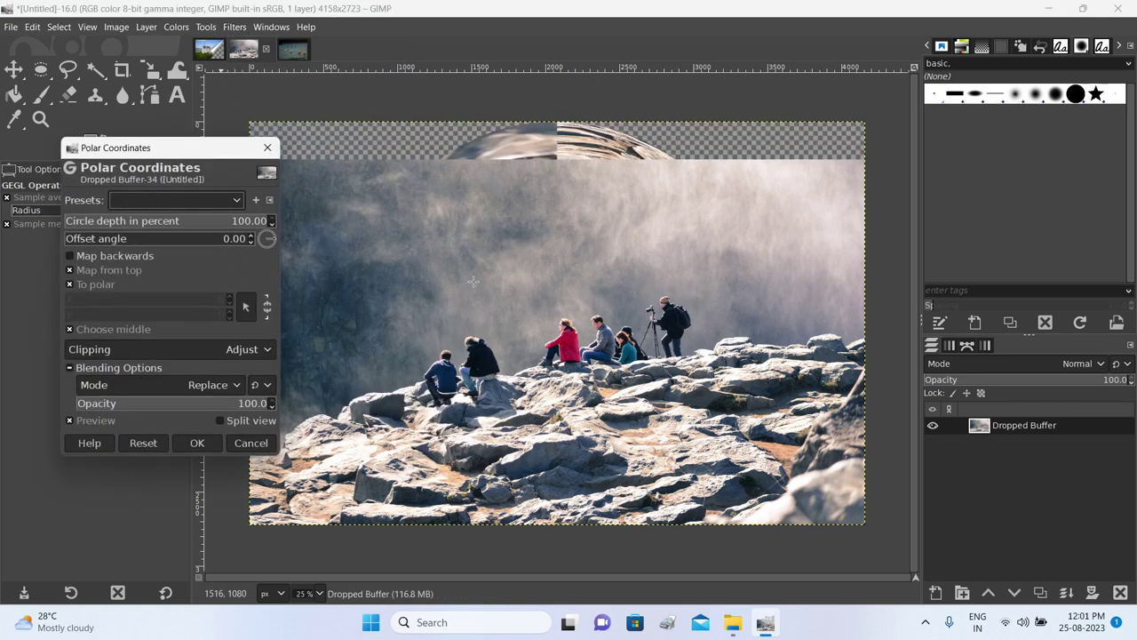
{"action": "left_click_drag", "start_coordinate": [191, 147], "coordinate": [163, 97]}
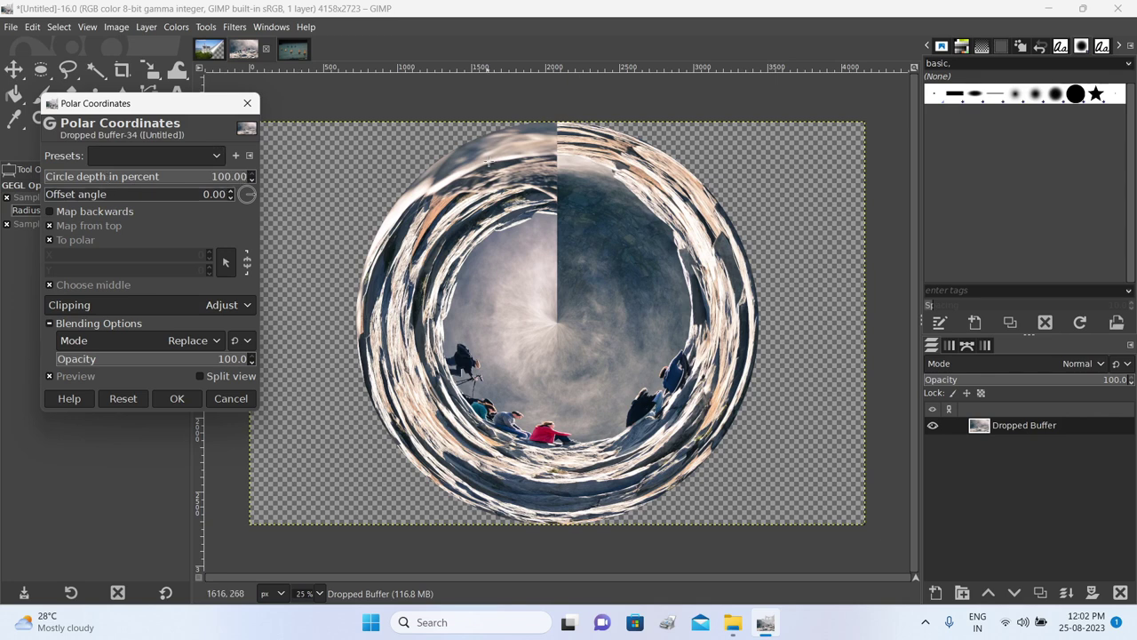
Try circle depth and offset angle values, then reset to defaults and apply the distortion
{"action": "left_click_drag", "start_coordinate": [244, 176], "coordinate": [92, 179]}
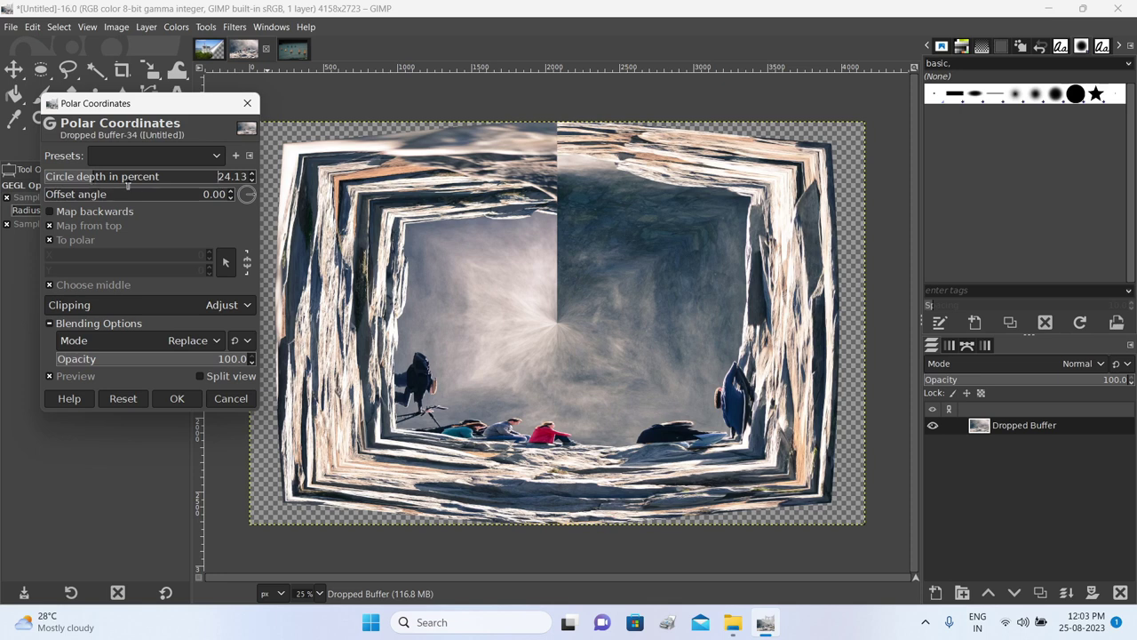
{"action": "left_click_drag", "start_coordinate": [89, 176], "coordinate": [262, 179]}
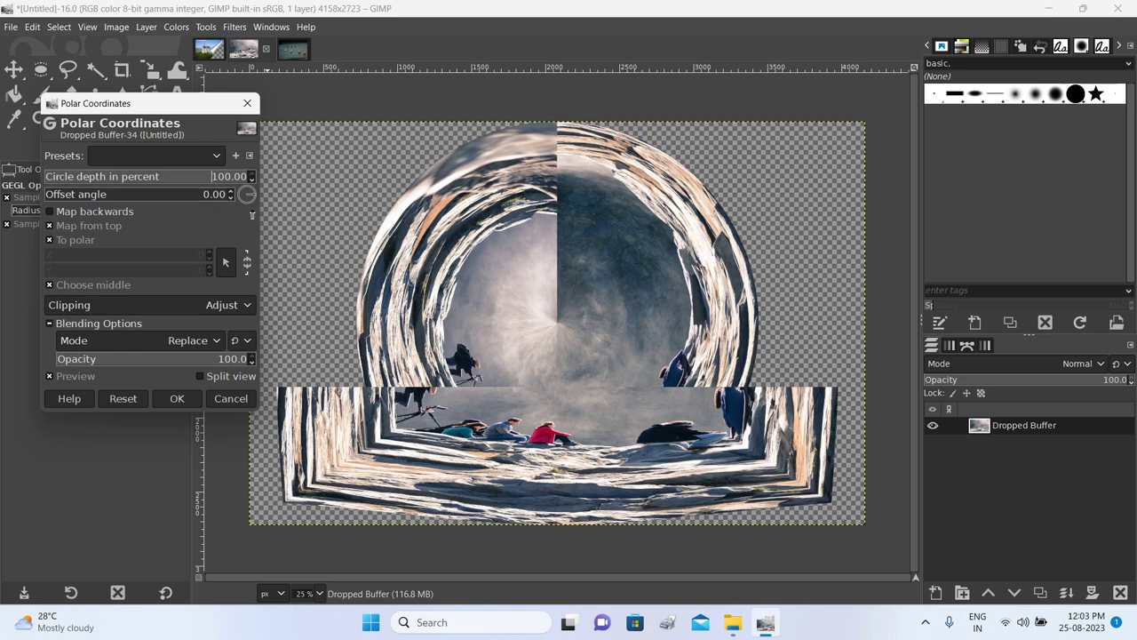
{"action": "left_click", "coordinate": [245, 196]}
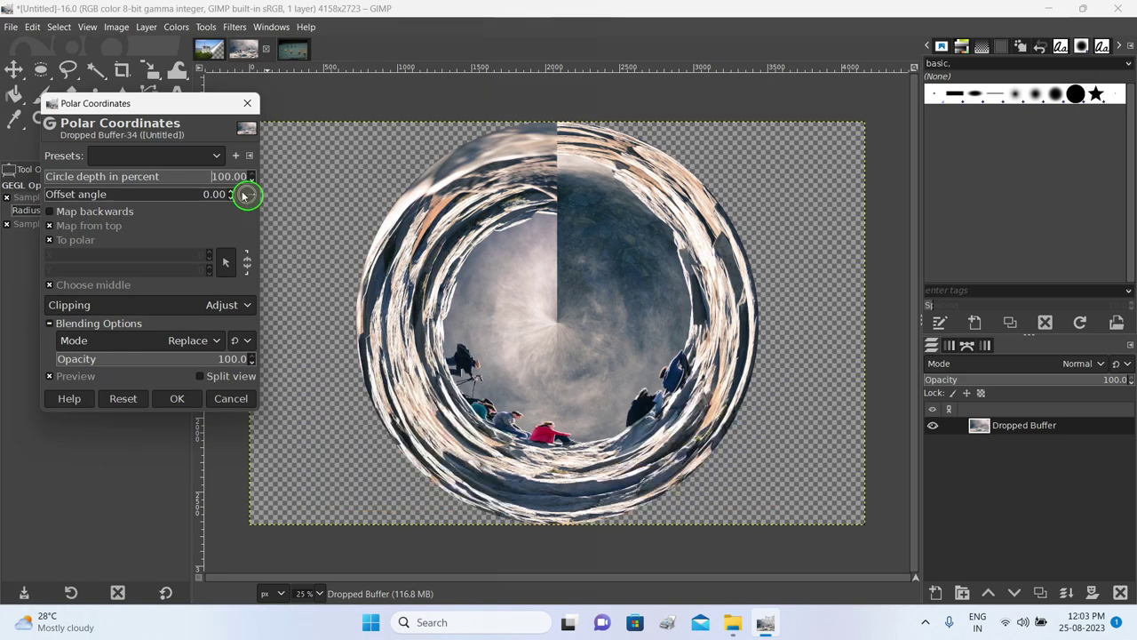
{"action": "left_click_drag", "start_coordinate": [247, 196], "coordinate": [251, 203]}
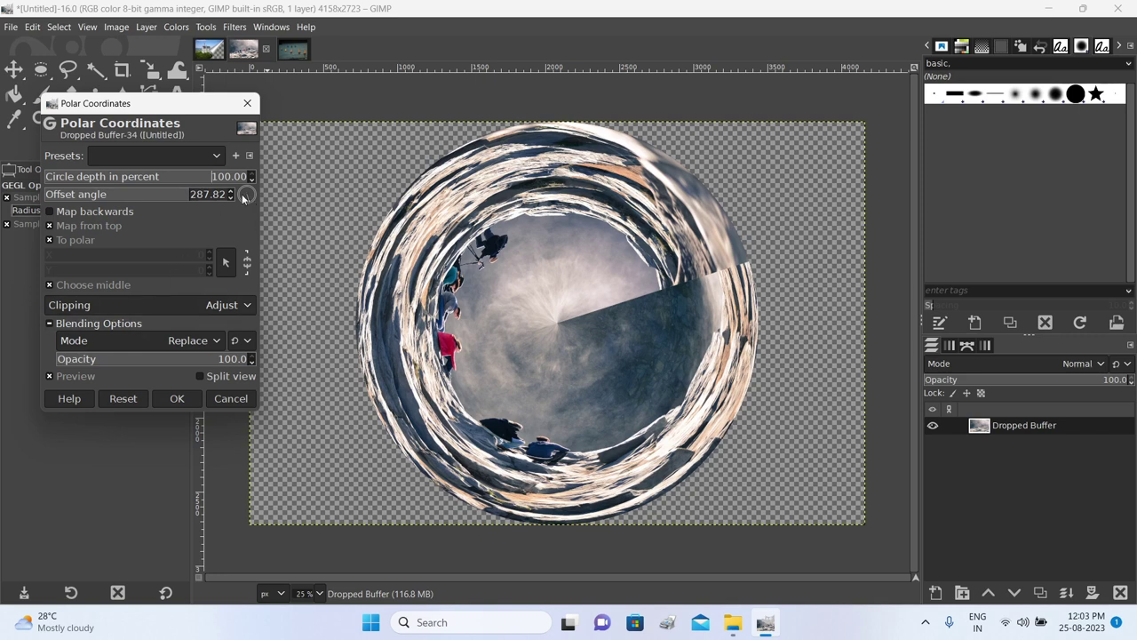
{"action": "left_click", "coordinate": [134, 400]}
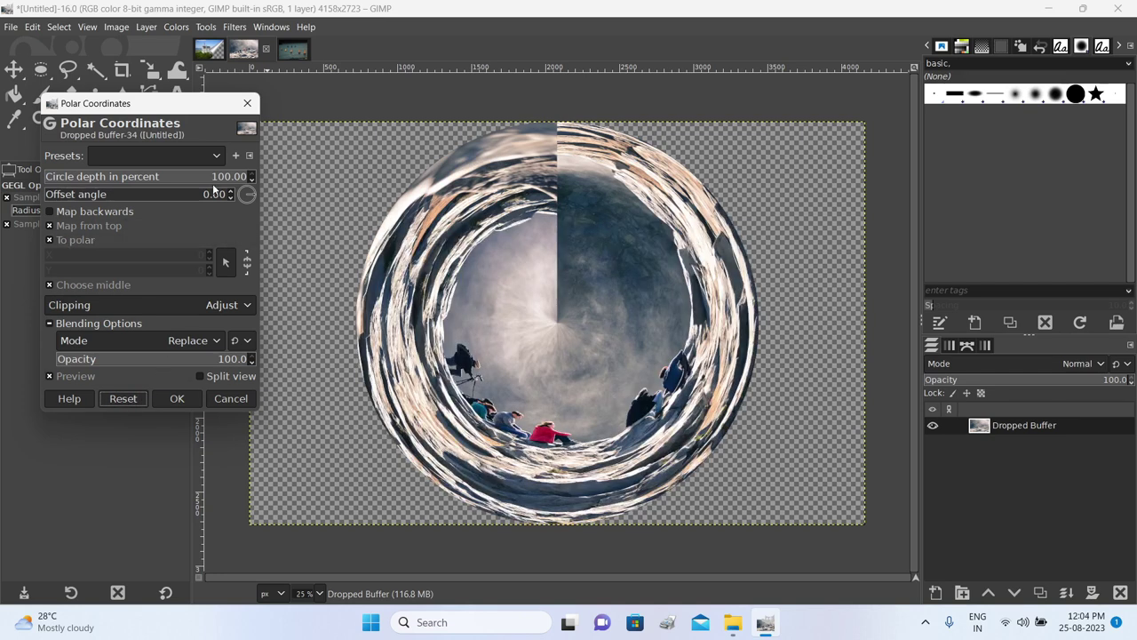
{"action": "left_click", "coordinate": [175, 400]}
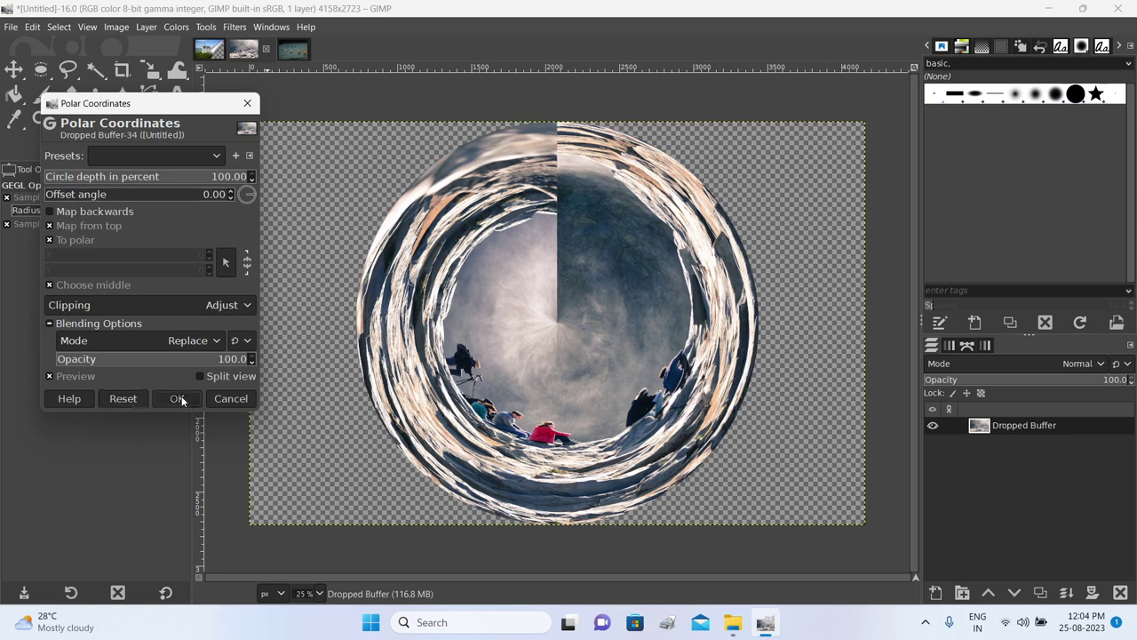
Export the circular distorted image as waterfall.png, accepting the default PNG options
{"action": "left_click", "coordinate": [10, 27]}
{"action": "left_click", "coordinate": [59, 272]}
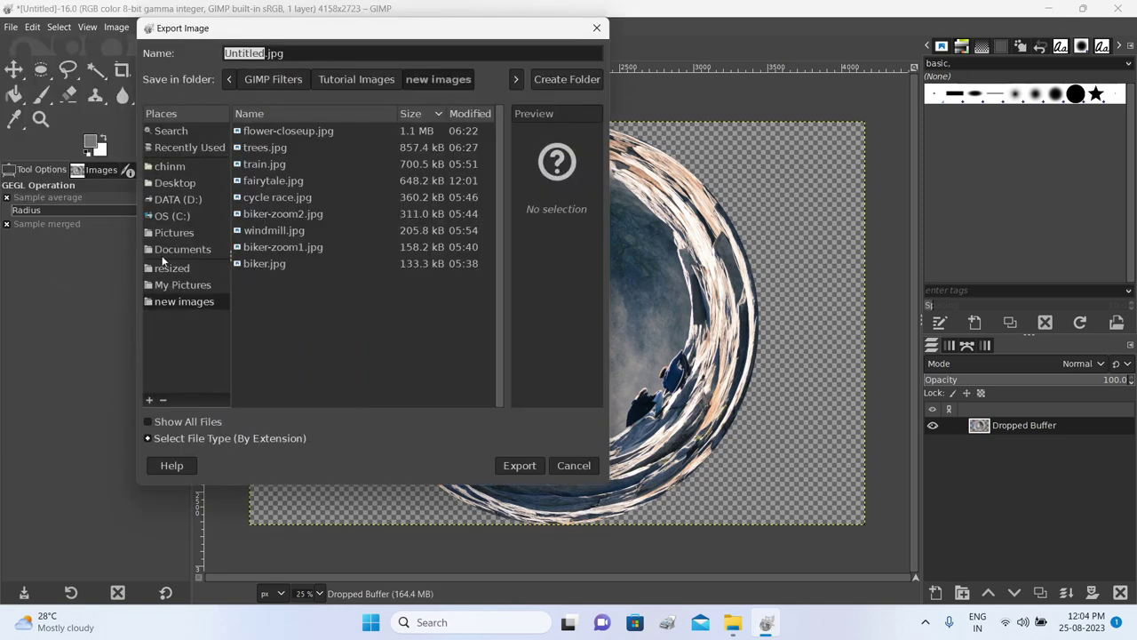
{"action": "type", "text": "waterfall"}
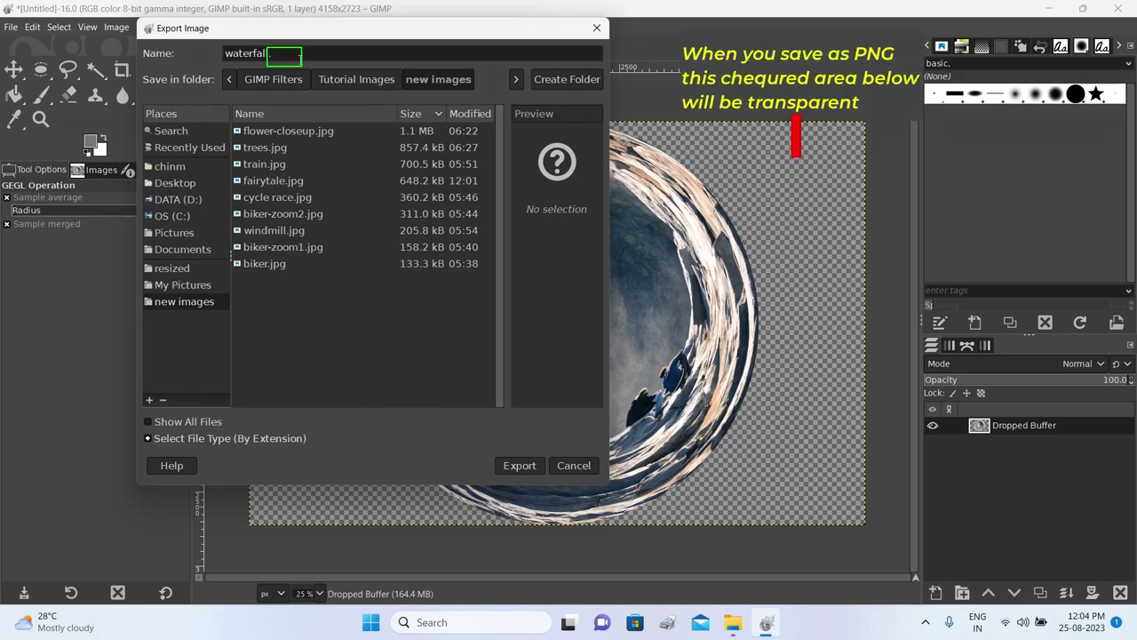
{"action": "type", "text": "png"}
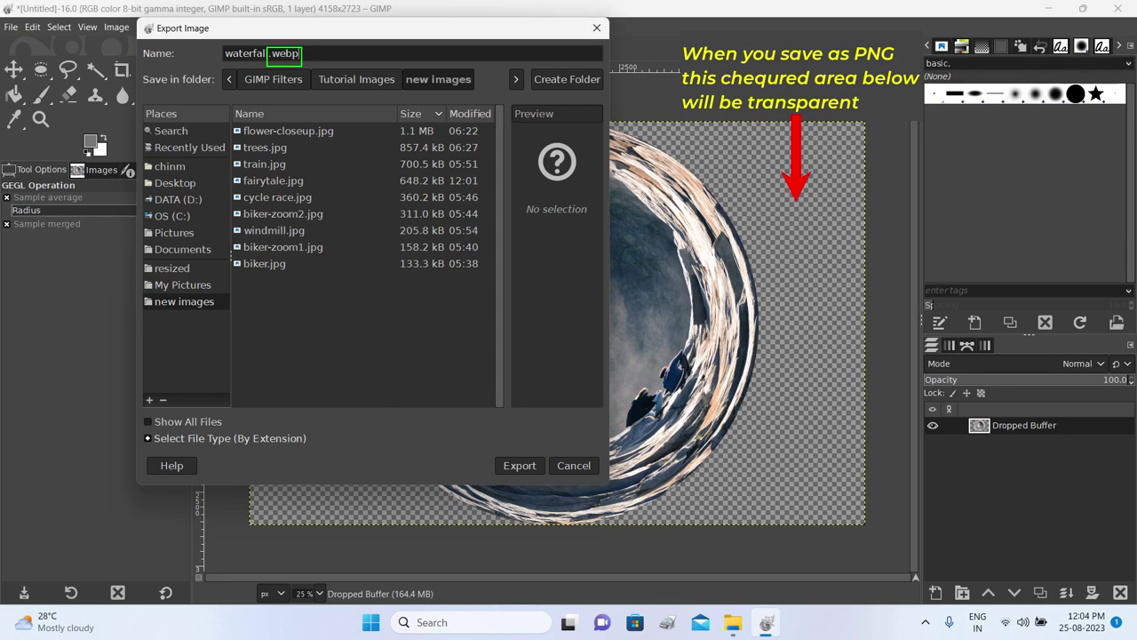
{"action": "key", "text": "BackSpace"}
{"action": "key", "text": "BackSpace"}
{"action": "type", "text": "pn"}
{"action": "key", "text": "Return"}
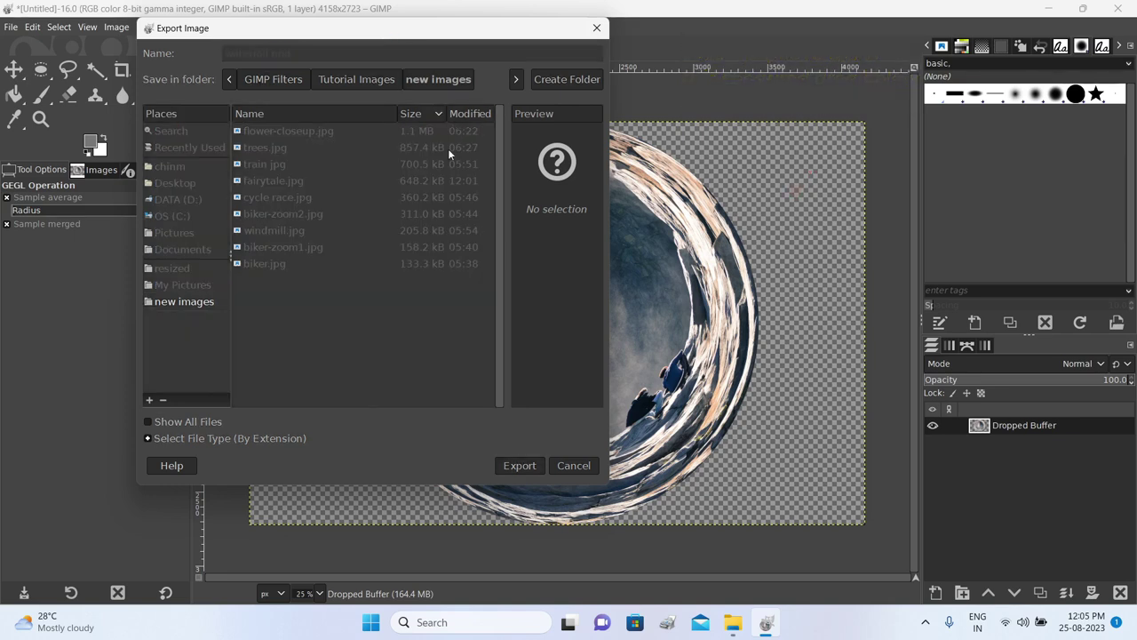
{"action": "left_click", "coordinate": [606, 481]}
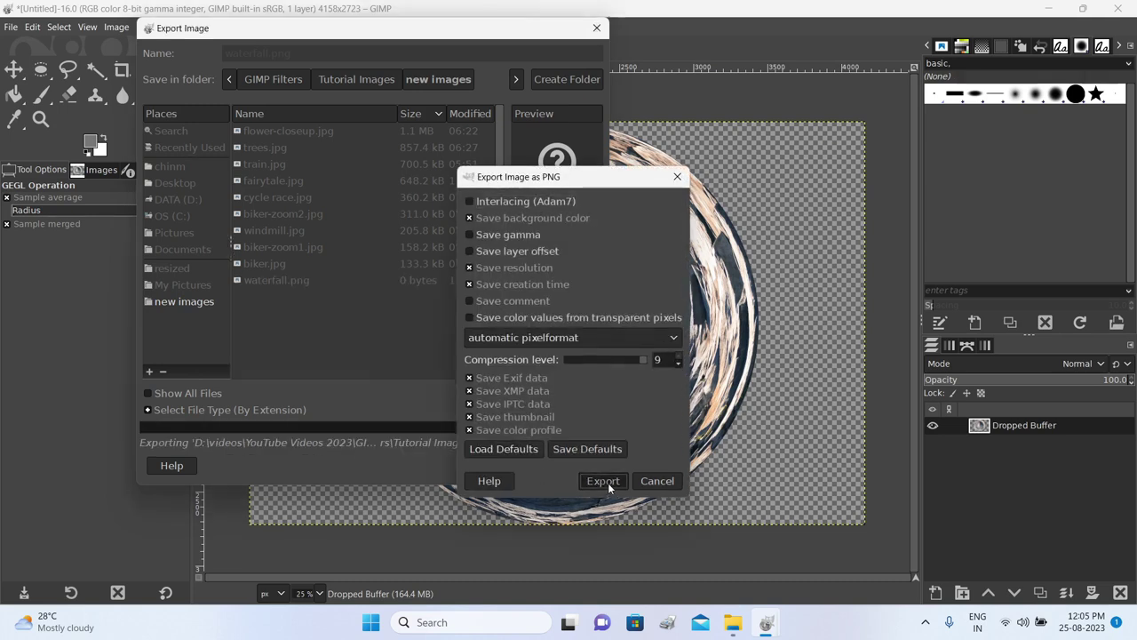
{"action": "left_click", "coordinate": [732, 622]}
Preview waterfall.png in Photos, then return to GIMP and undo the polar distortion
{"action": "scroll", "coordinate": [896, 321], "scroll_direction": "down", "scroll_amount": 1}
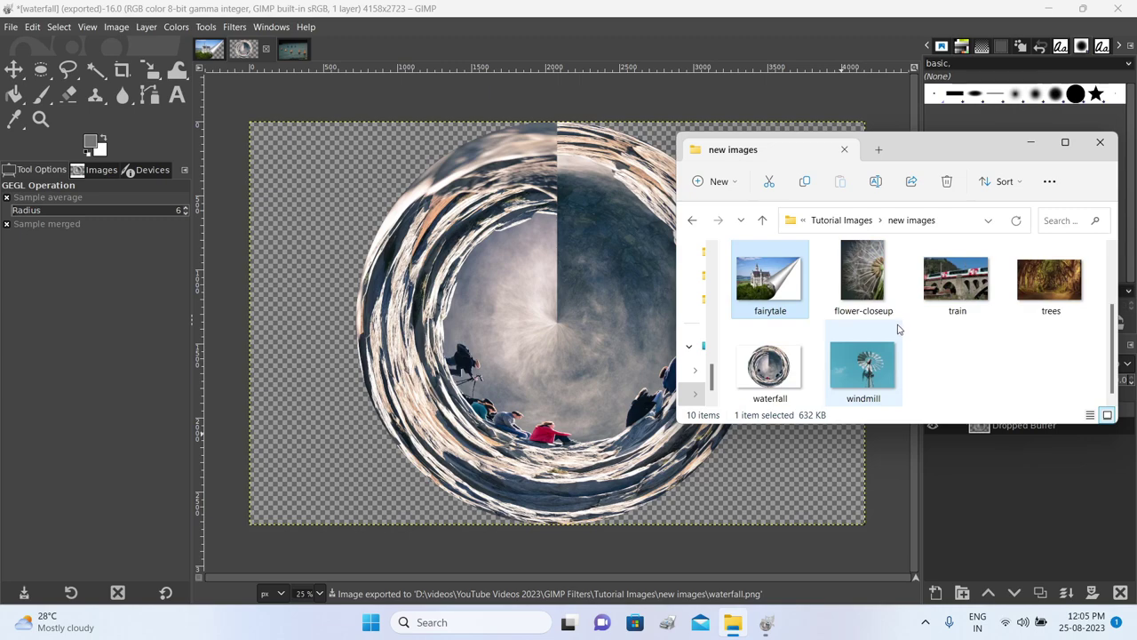
{"action": "double_click", "coordinate": [781, 374]}
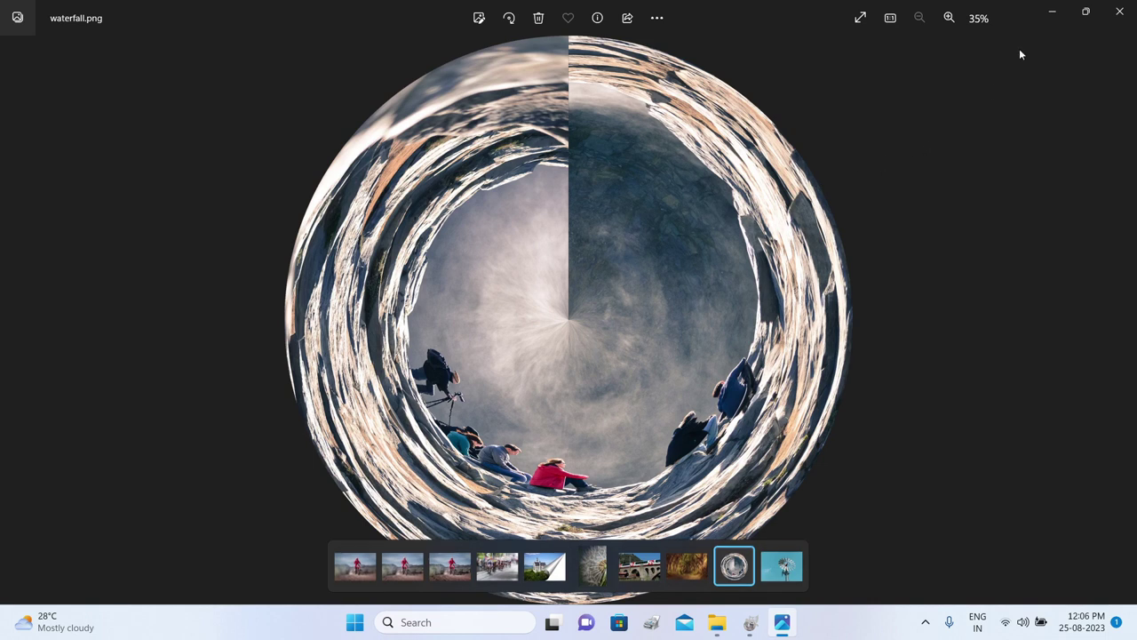
{"action": "left_click", "coordinate": [1119, 12]}
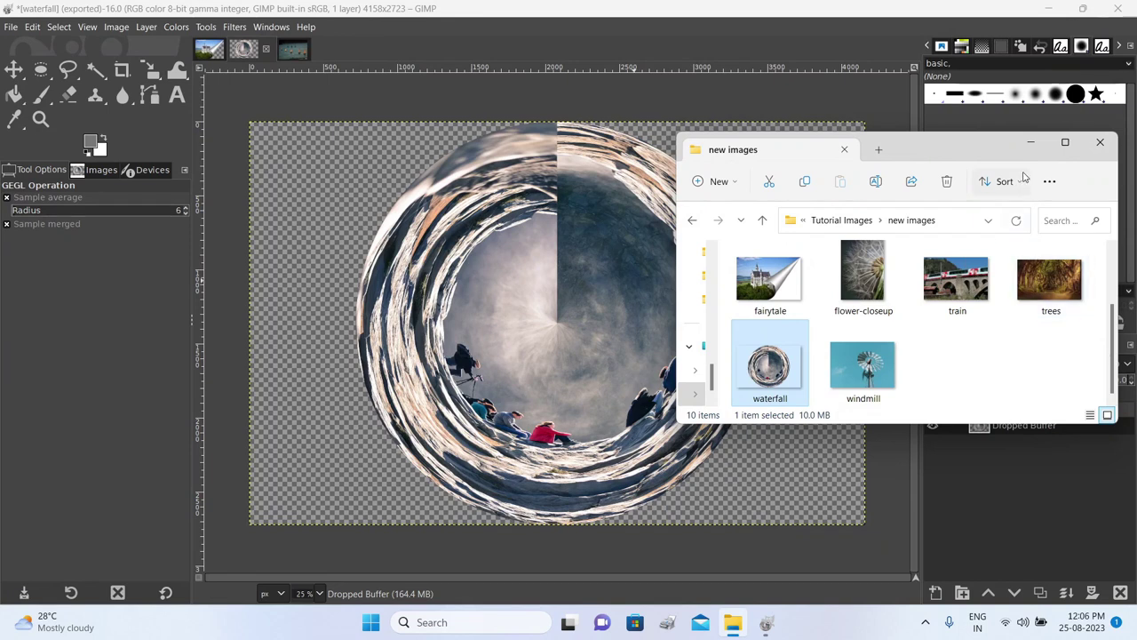
{"action": "left_click", "coordinate": [671, 378]}
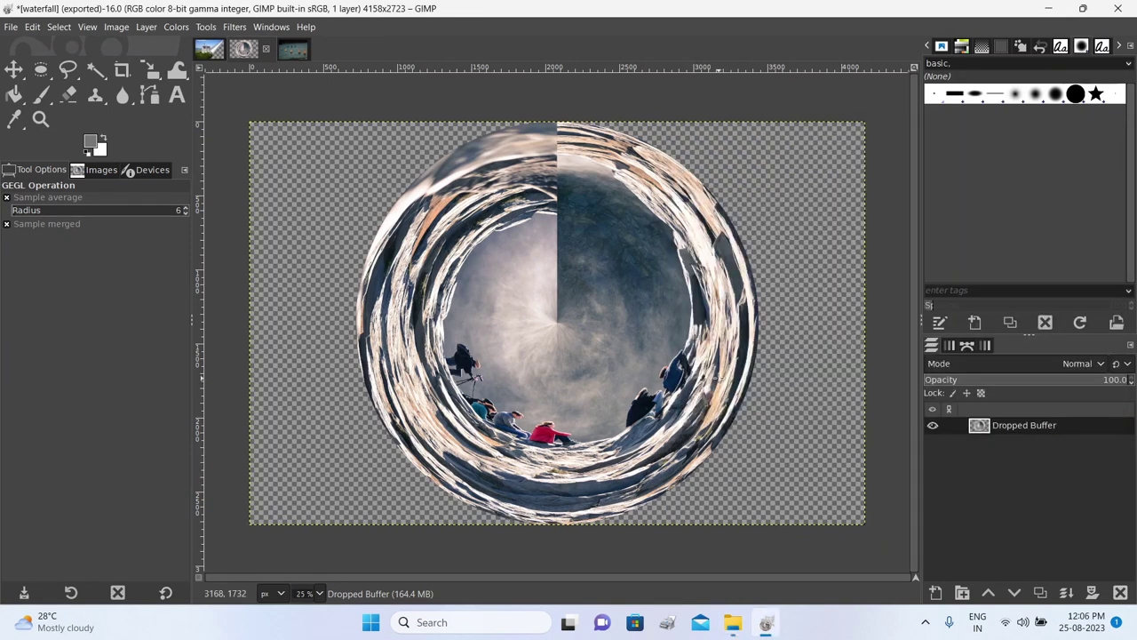
{"action": "key", "text": "ctrl+z"}
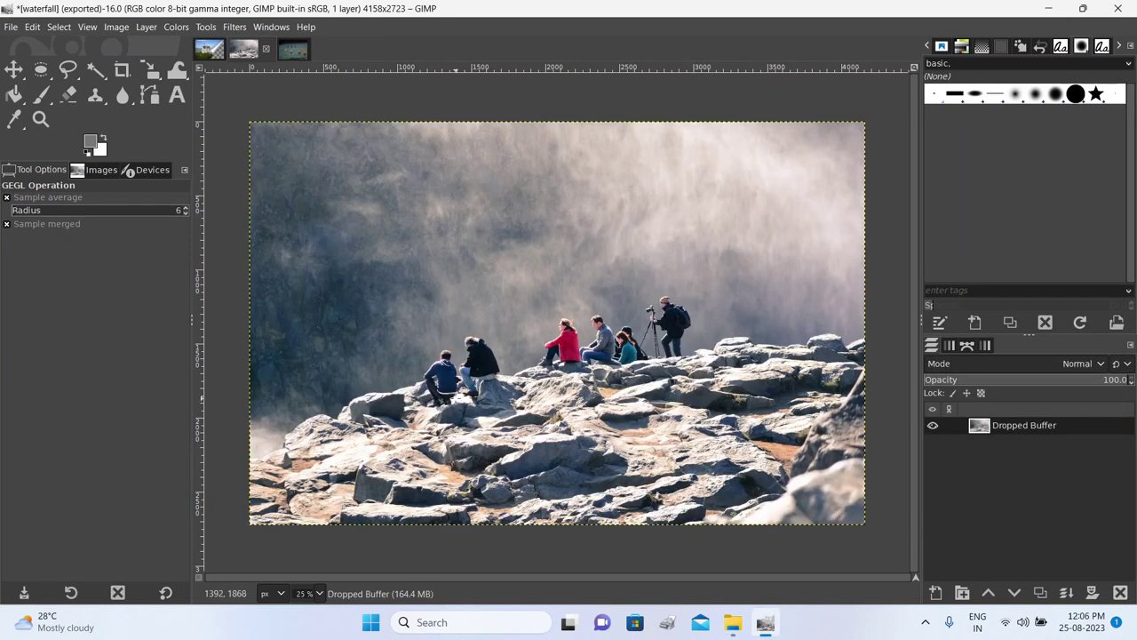
Open the Newsprint filter on the waterfall photo, keeping the Black on White colour model
{"action": "left_click", "coordinate": [234, 26]}
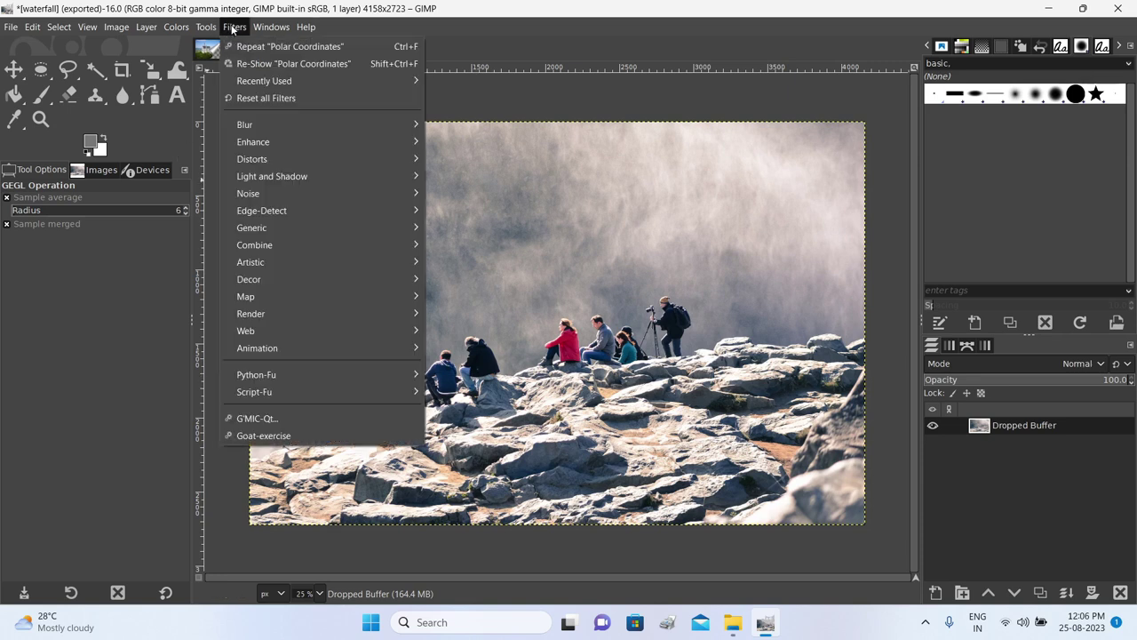
{"action": "mouse_move", "coordinate": [308, 162]}
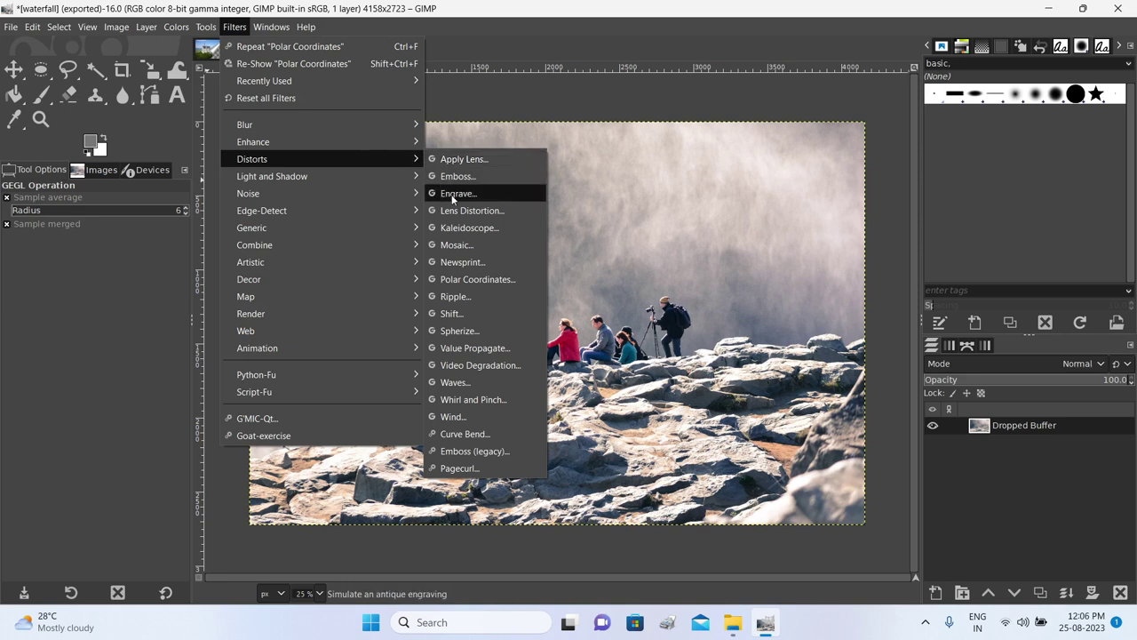
{"action": "left_click", "coordinate": [487, 263]}
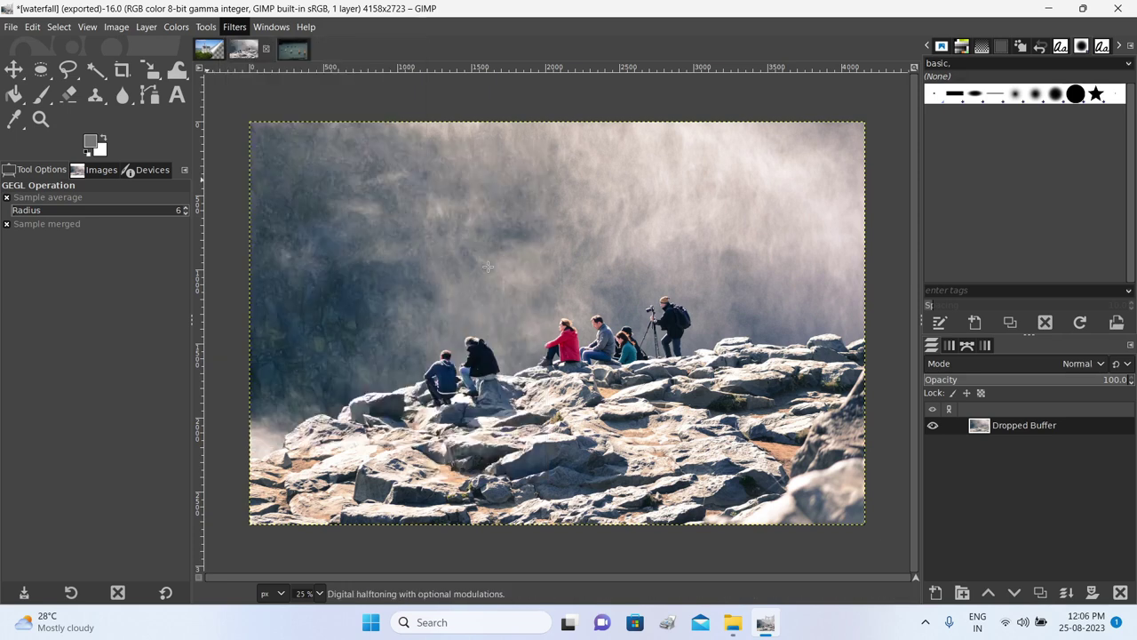
{"action": "mouse_move", "coordinate": [221, 108]}
{"action": "left_mouse_down"}
{"action": "mouse_move", "coordinate": [198, 98]}
{"action": "mouse_move", "coordinate": [208, 96]}
{"action": "left_mouse_up"}
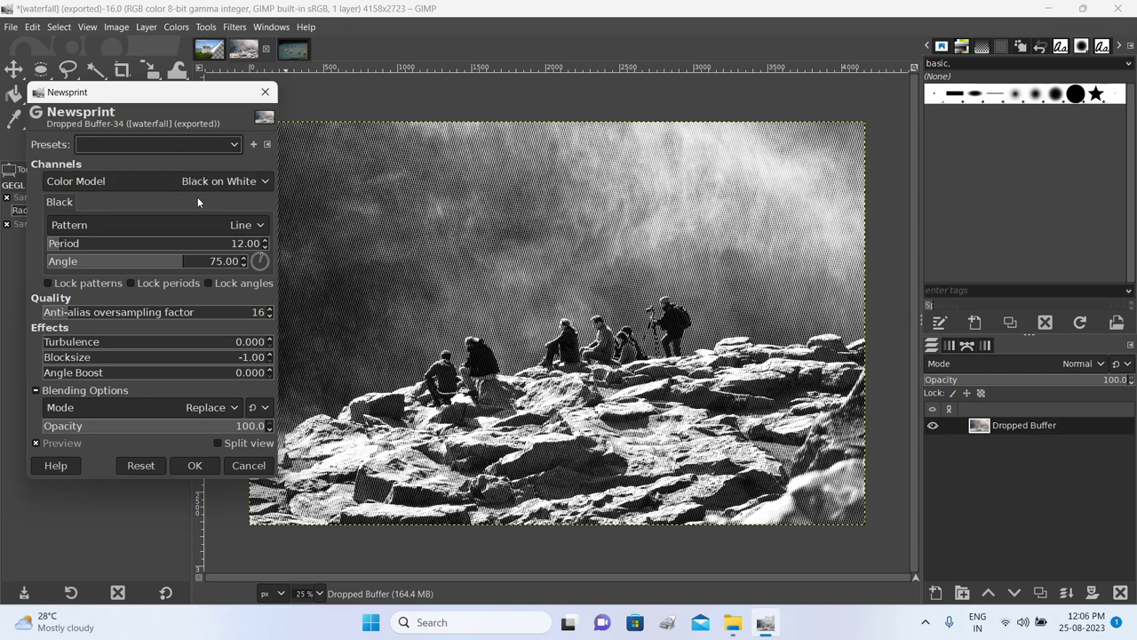
{"action": "left_click", "coordinate": [265, 181]}
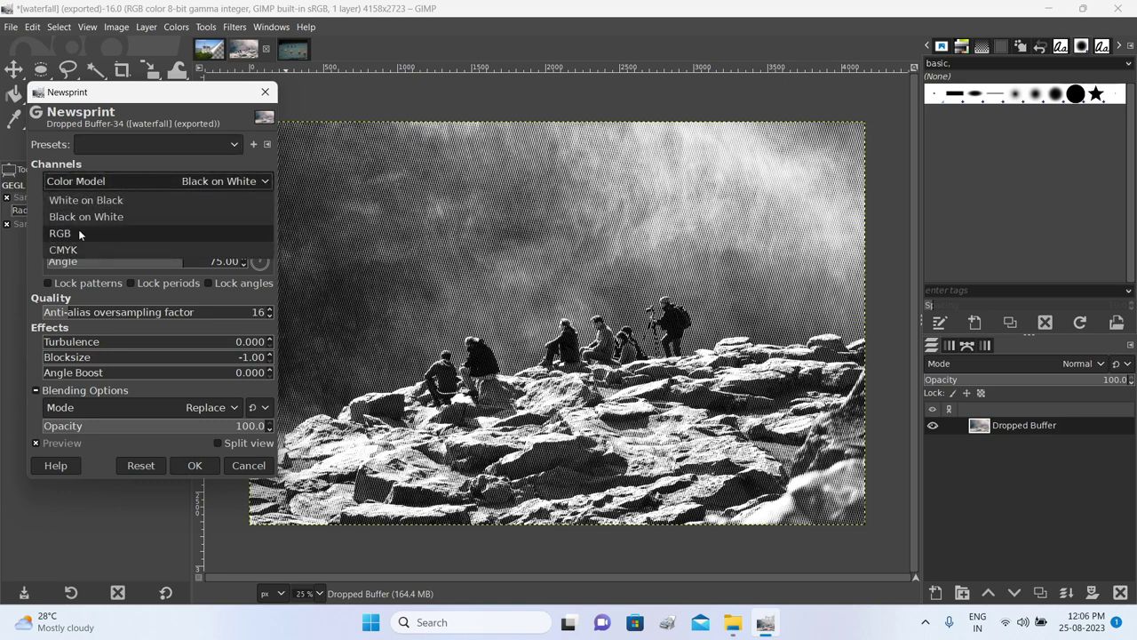
{"action": "left_click", "coordinate": [178, 157]}
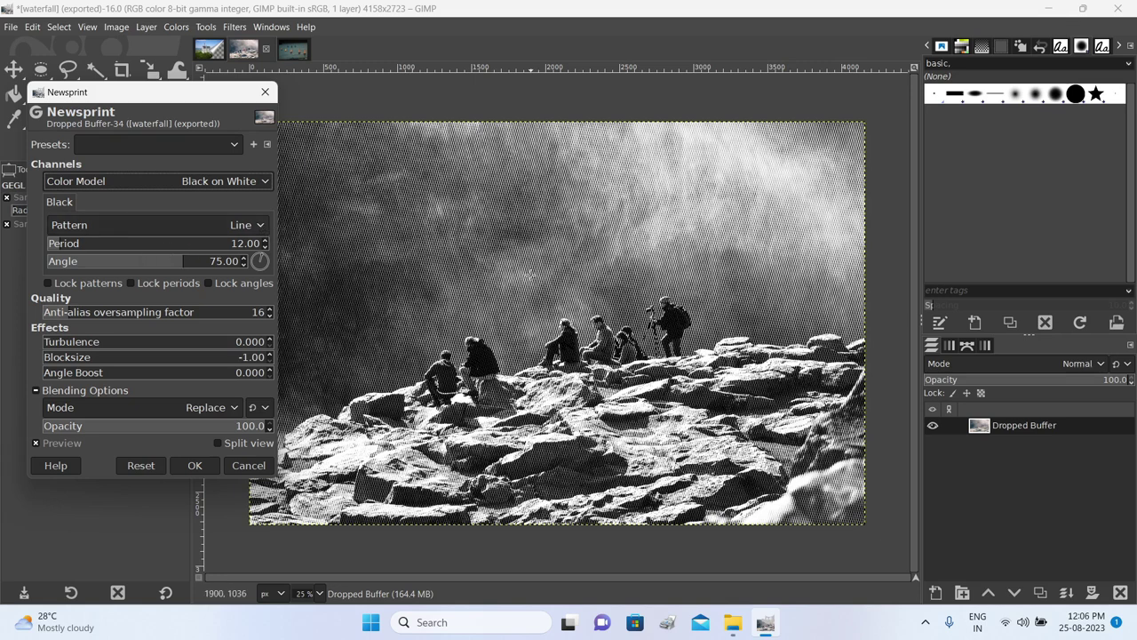
{"action": "scroll", "coordinate": [531, 276], "scroll_direction": "up", "scroll_amount": 6, "text": "ctrl"}
{"action": "scroll", "coordinate": [530, 276], "scroll_direction": "down", "scroll_amount": 6, "text": "ctrl"}
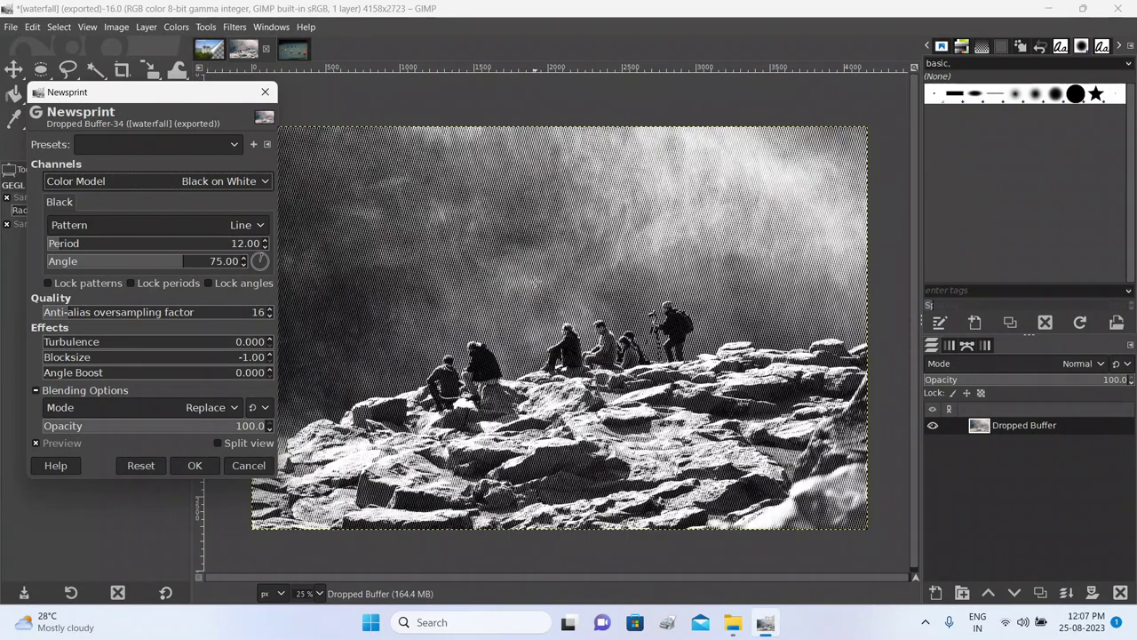
Try the Circle halftone pattern, then switch back to Lines
{"action": "left_click", "coordinate": [259, 225]}
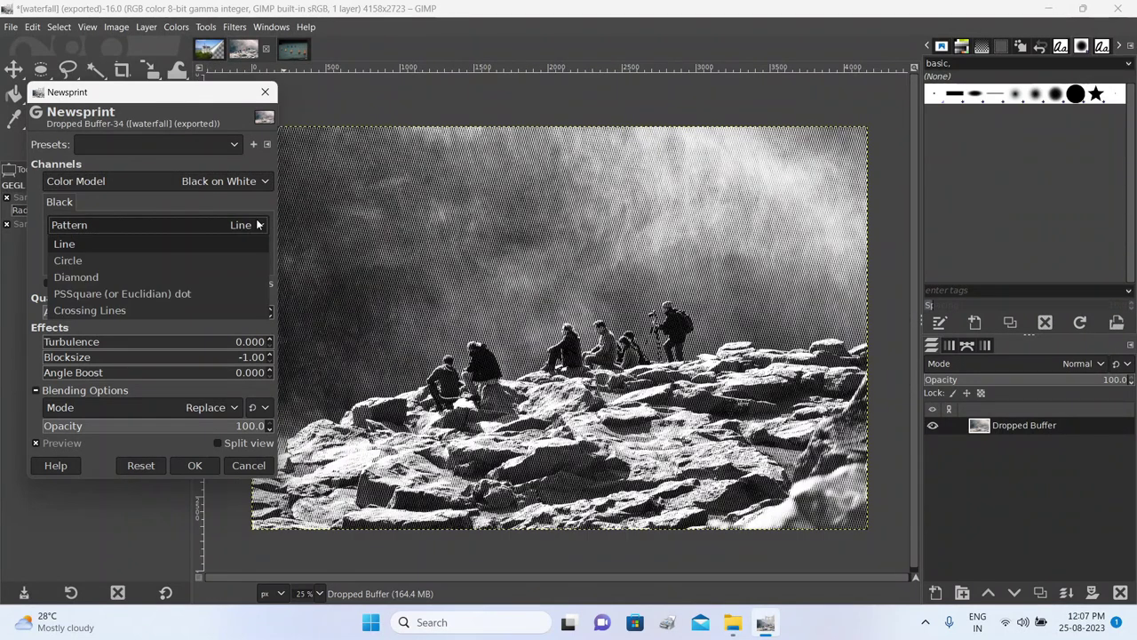
{"action": "left_click", "coordinate": [119, 259]}
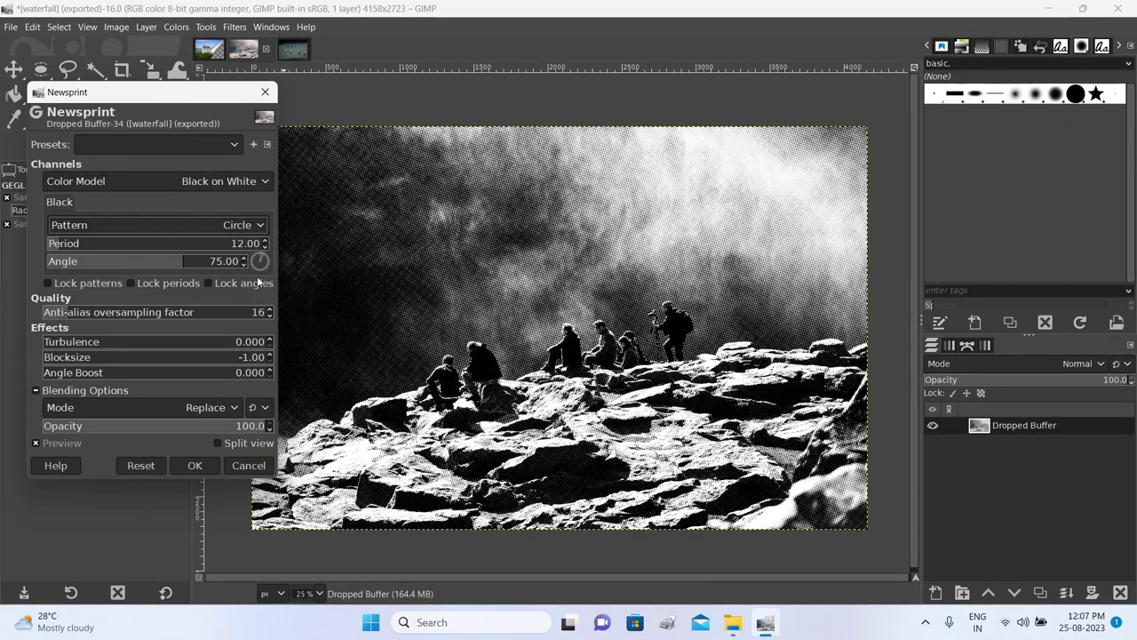
{"action": "scroll", "coordinate": [626, 318], "scroll_direction": "up", "scroll_amount": 4}
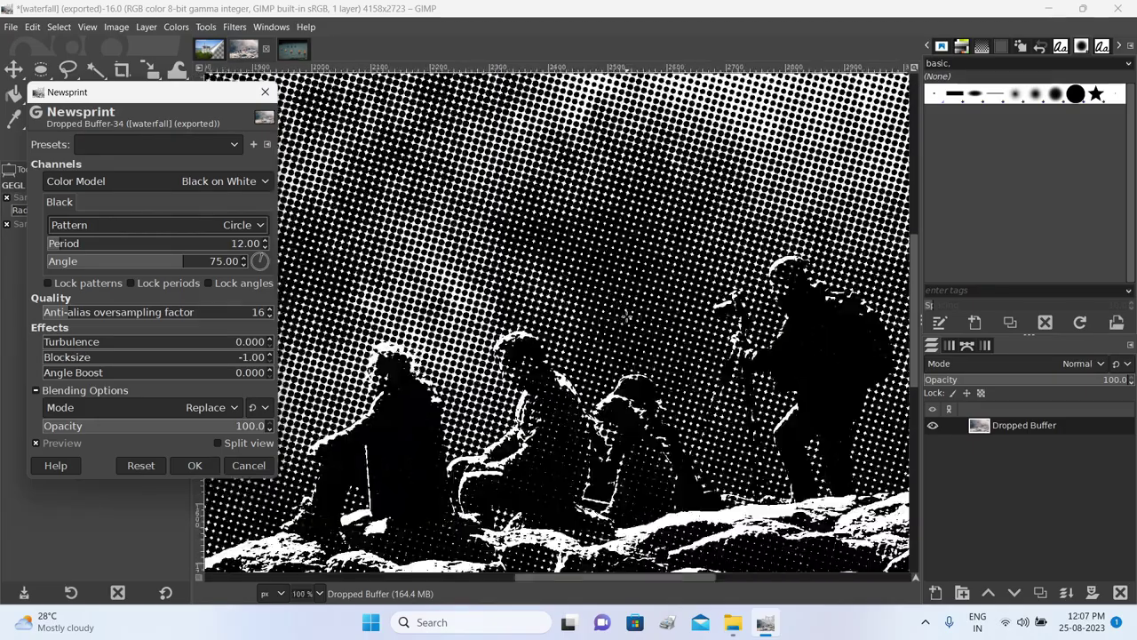
{"action": "scroll", "coordinate": [626, 318], "scroll_direction": "down", "scroll_amount": 4}
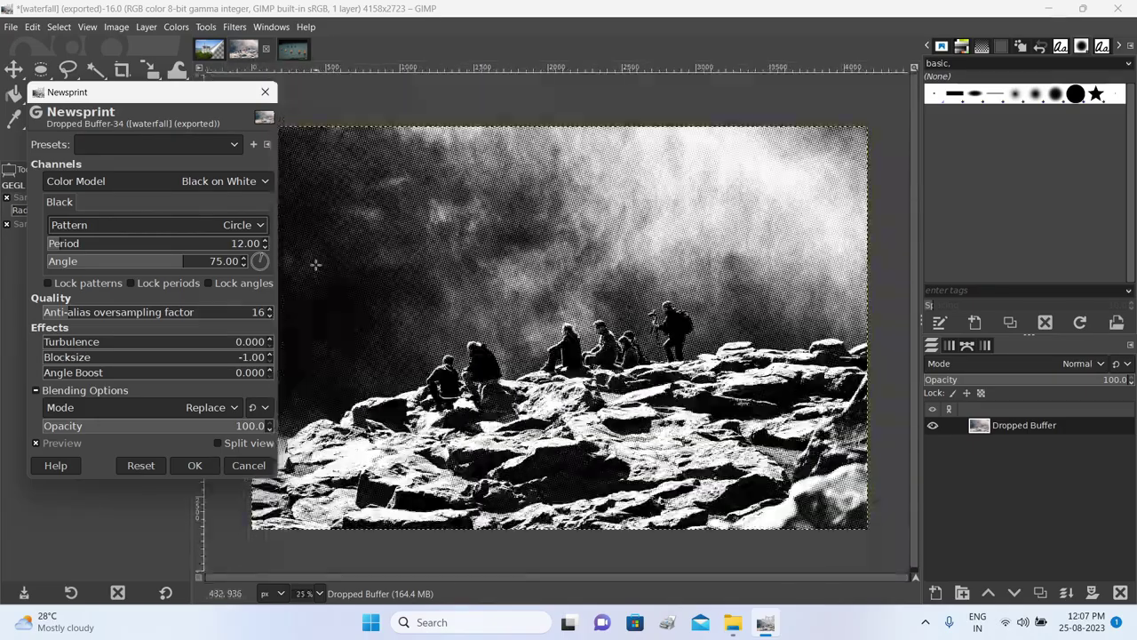
{"action": "left_click", "coordinate": [261, 226]}
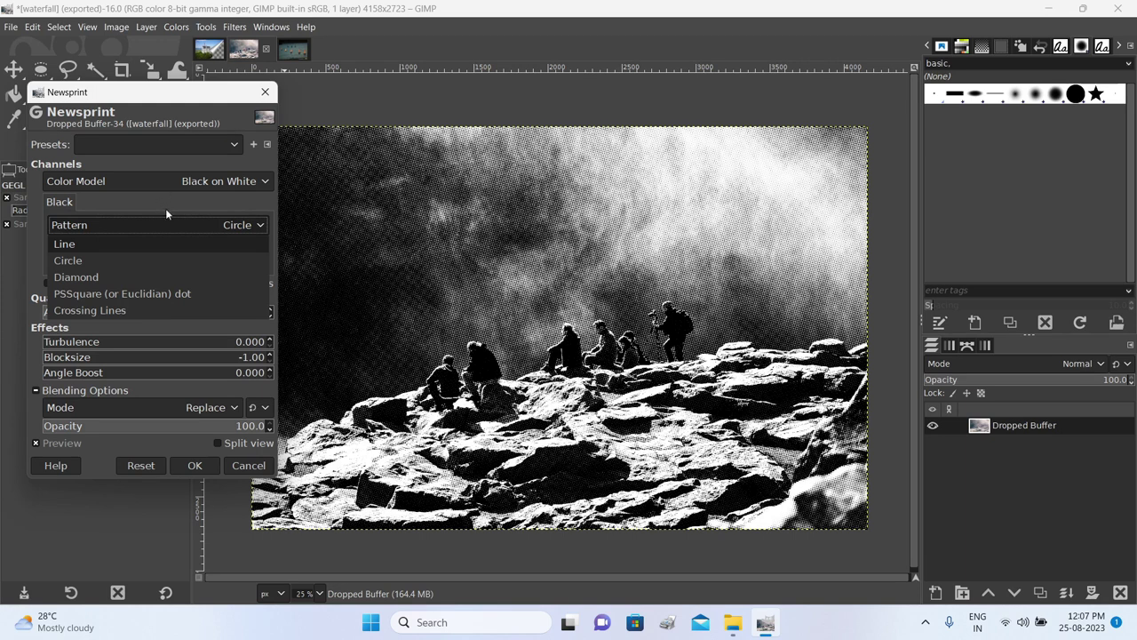
{"action": "left_click", "coordinate": [138, 242]}
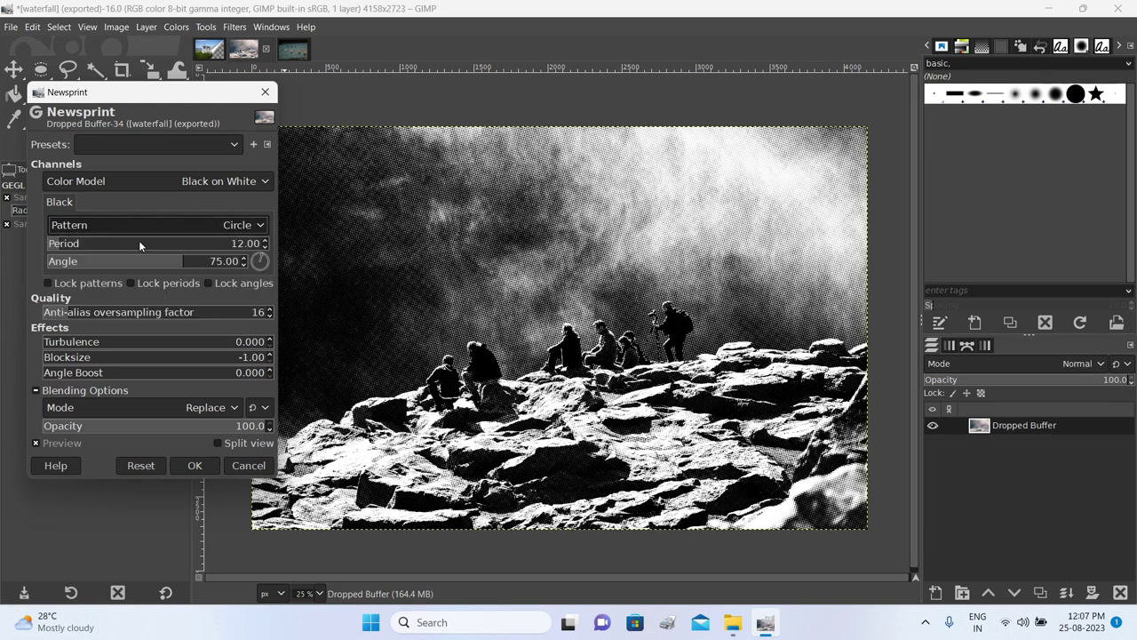
Experiment with line period and angle, then reset Newsprint to defaults (period 12, angle 75) and apply
{"action": "mouse_move", "coordinate": [53, 242]}
{"action": "left_mouse_down"}
{"action": "mouse_move", "coordinate": [110, 243]}
{"action": "mouse_move", "coordinate": [53, 242]}
{"action": "left_mouse_up"}
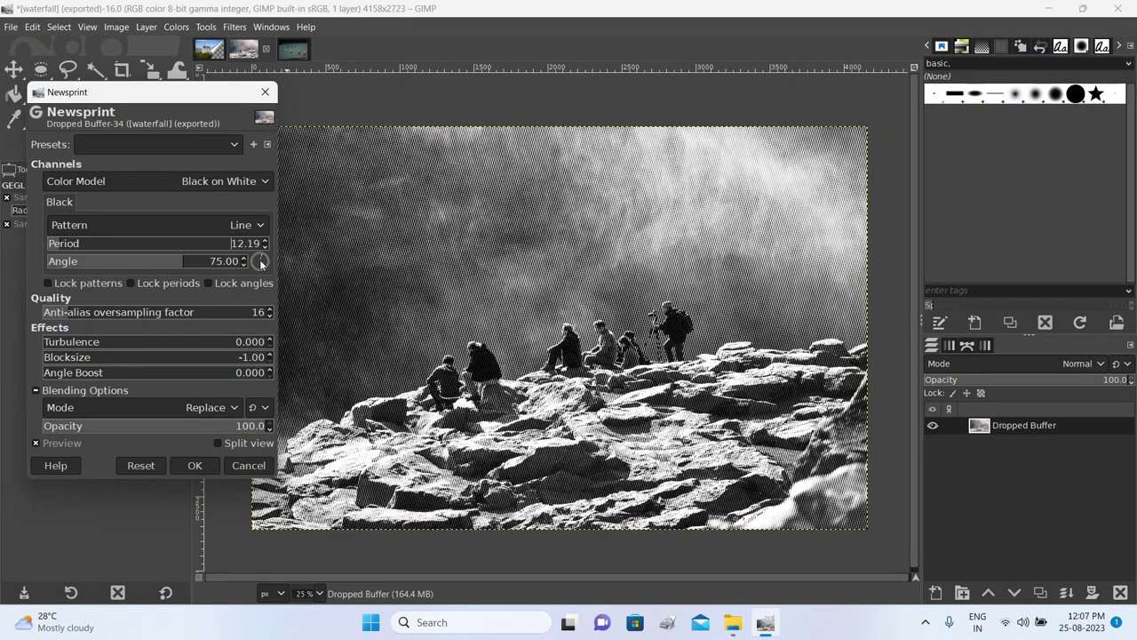
{"action": "left_click_drag", "start_coordinate": [263, 261], "coordinate": [261, 269]}
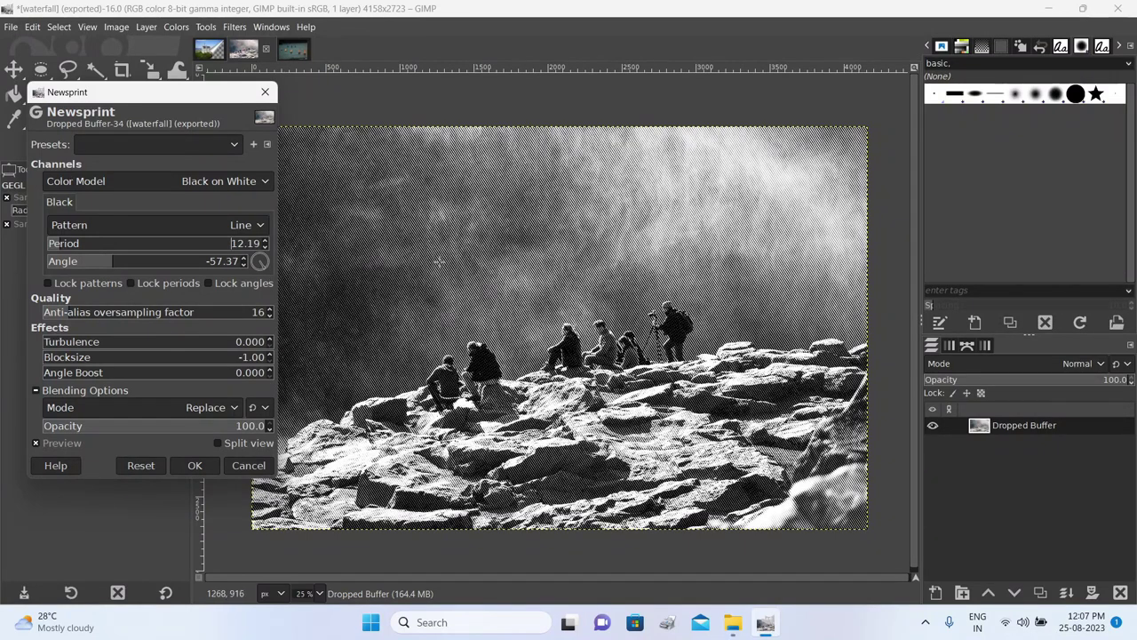
{"action": "scroll", "coordinate": [455, 259], "scroll_direction": "up", "scroll_amount": 3}
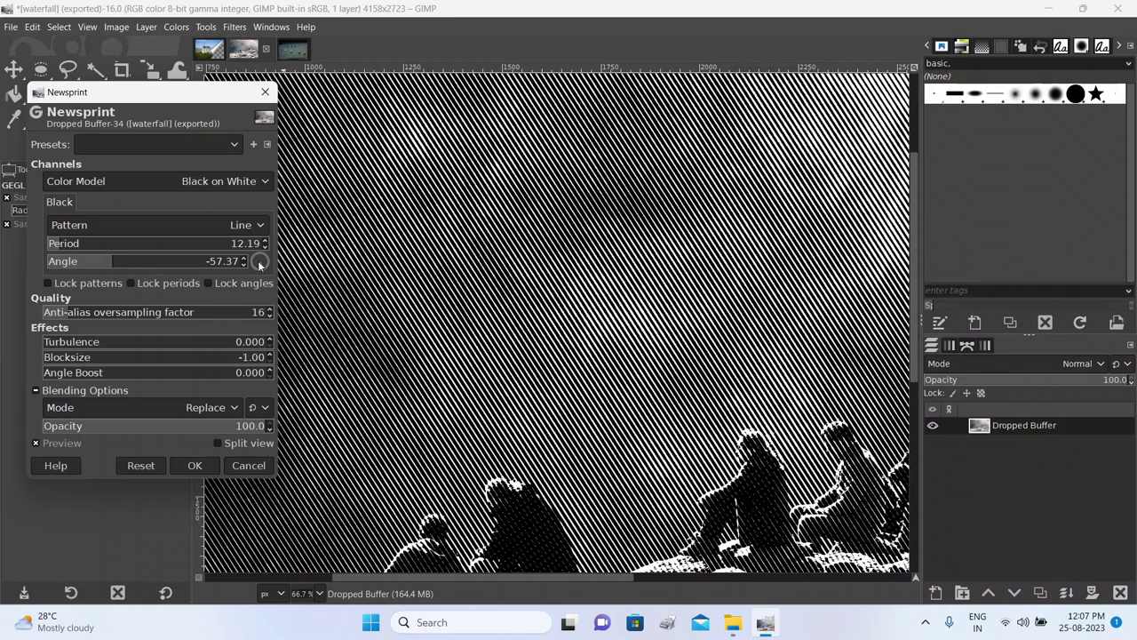
{"action": "scroll", "coordinate": [269, 281], "scroll_direction": "down", "scroll_amount": 3}
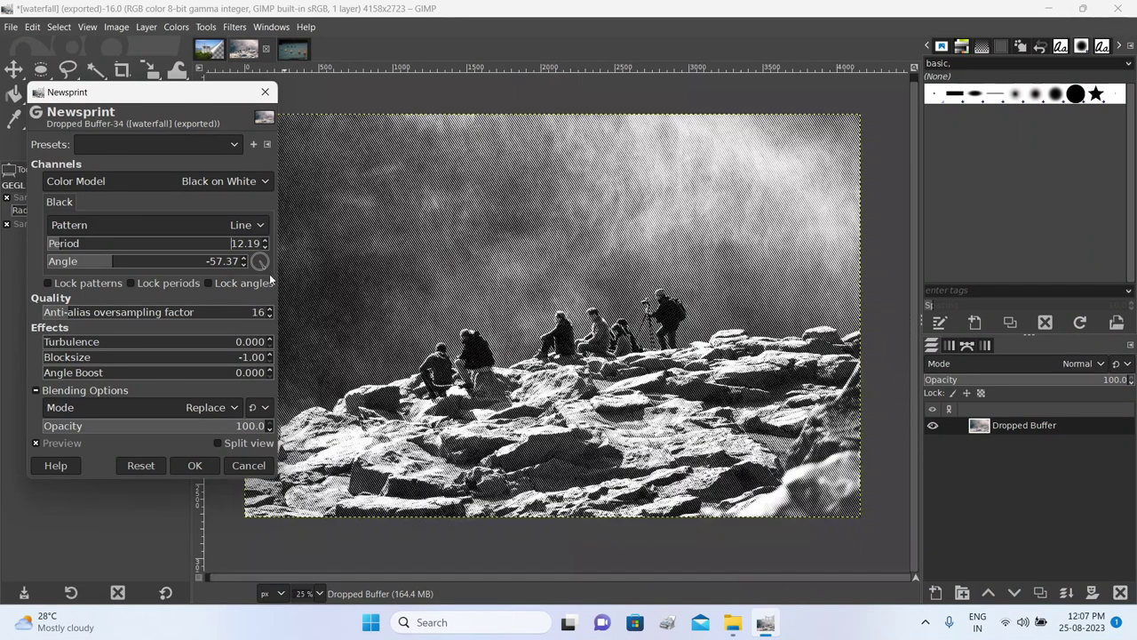
{"action": "left_click_drag", "start_coordinate": [262, 267], "coordinate": [268, 265]}
{"action": "scroll", "coordinate": [532, 246], "scroll_direction": "up", "scroll_amount": 3}
{"action": "scroll", "coordinate": [531, 246], "scroll_direction": "down", "scroll_amount": 1}
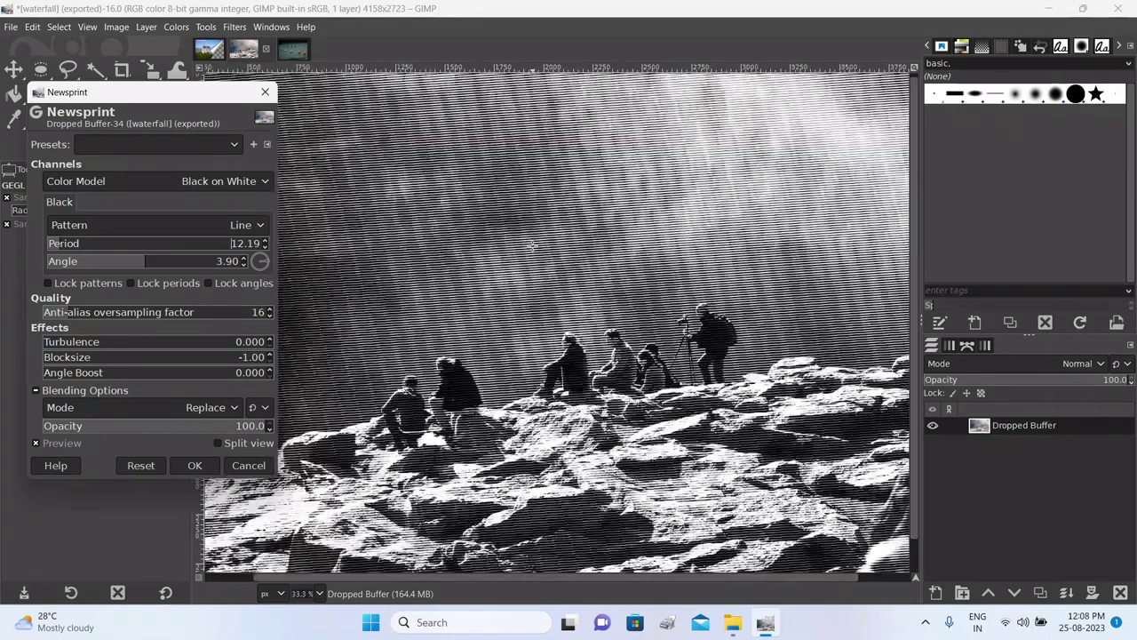
{"action": "scroll", "coordinate": [532, 246], "scroll_direction": "up", "scroll_amount": 3}
{"action": "scroll", "coordinate": [532, 246], "scroll_direction": "down", "scroll_amount": 4}
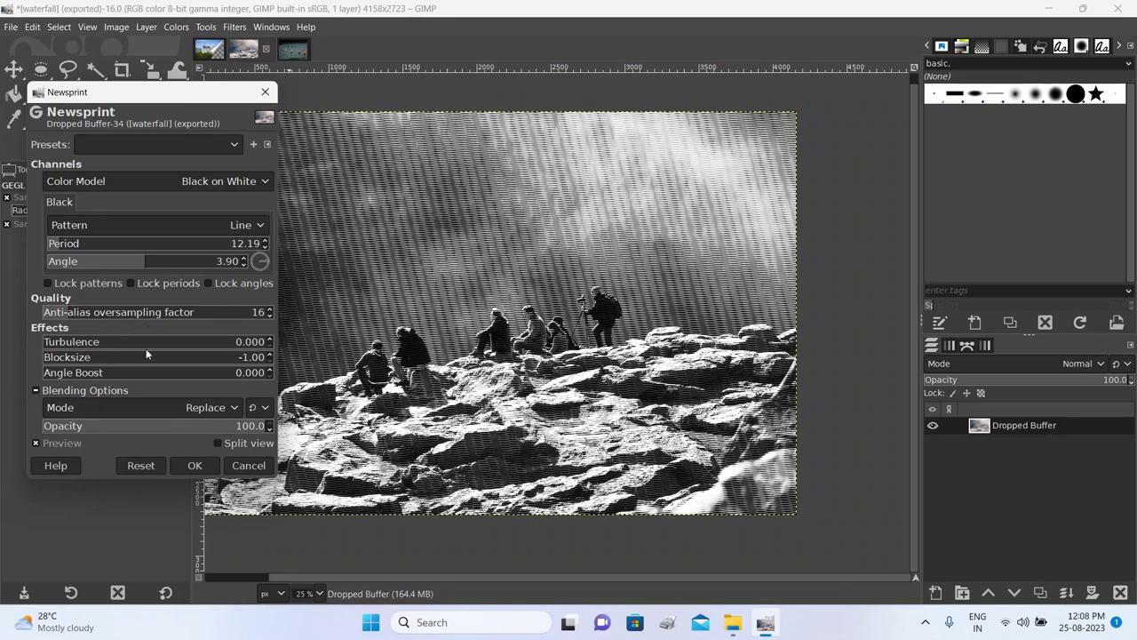
{"action": "left_click", "coordinate": [147, 466]}
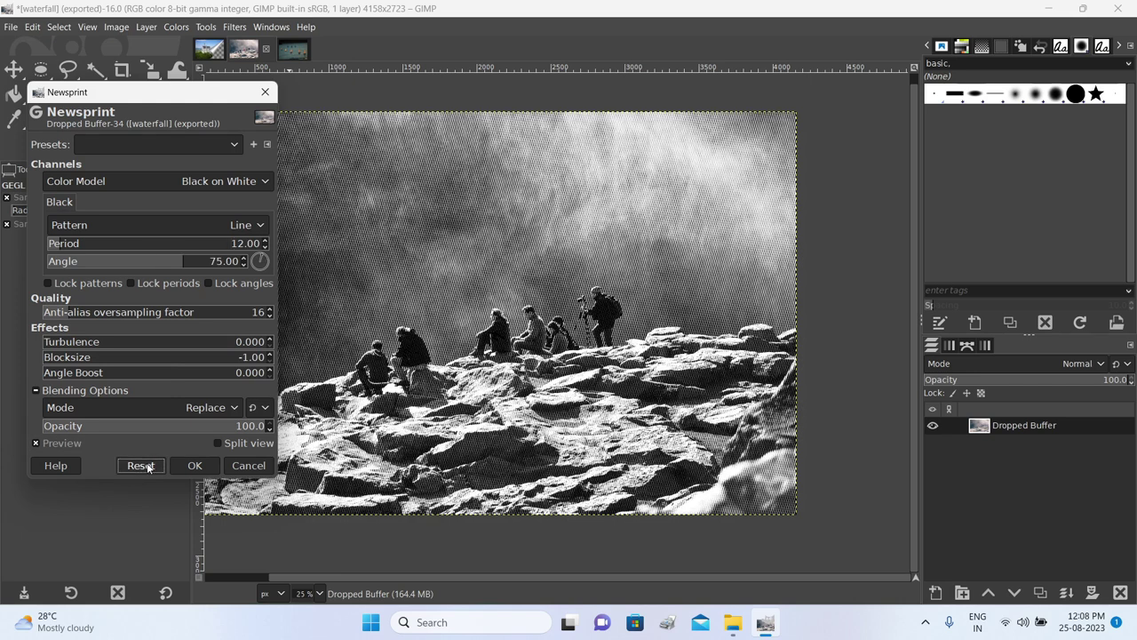
{"action": "left_click", "coordinate": [195, 467]}
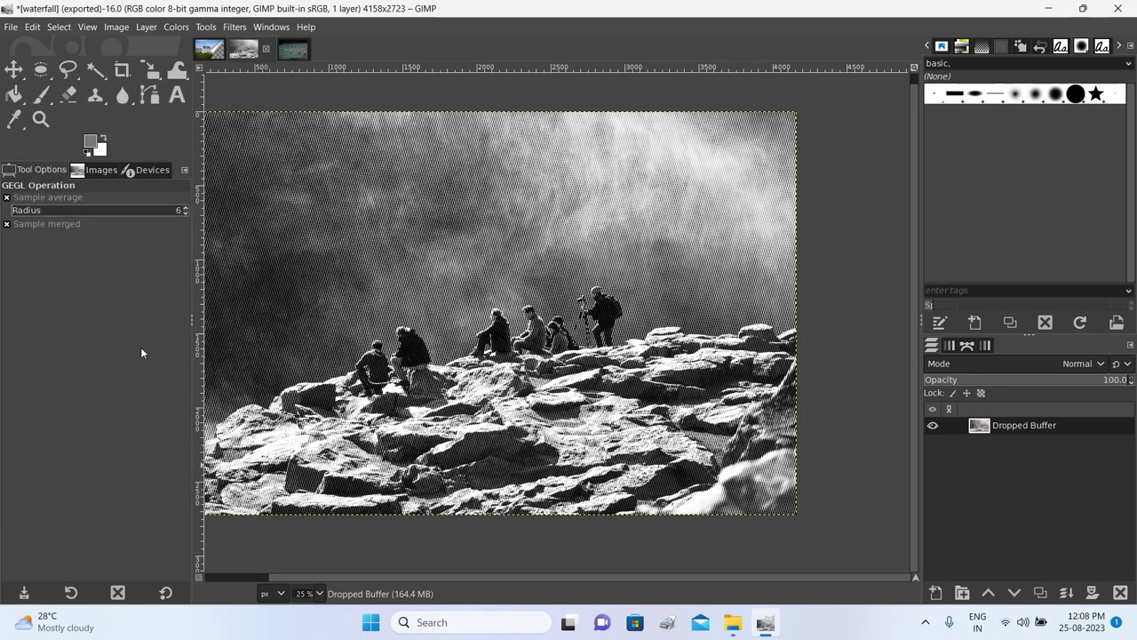
Dismiss the File menu without exporting and bring up Filters > Distorts for the sailboat photo
{"action": "left_click", "coordinate": [10, 28]}
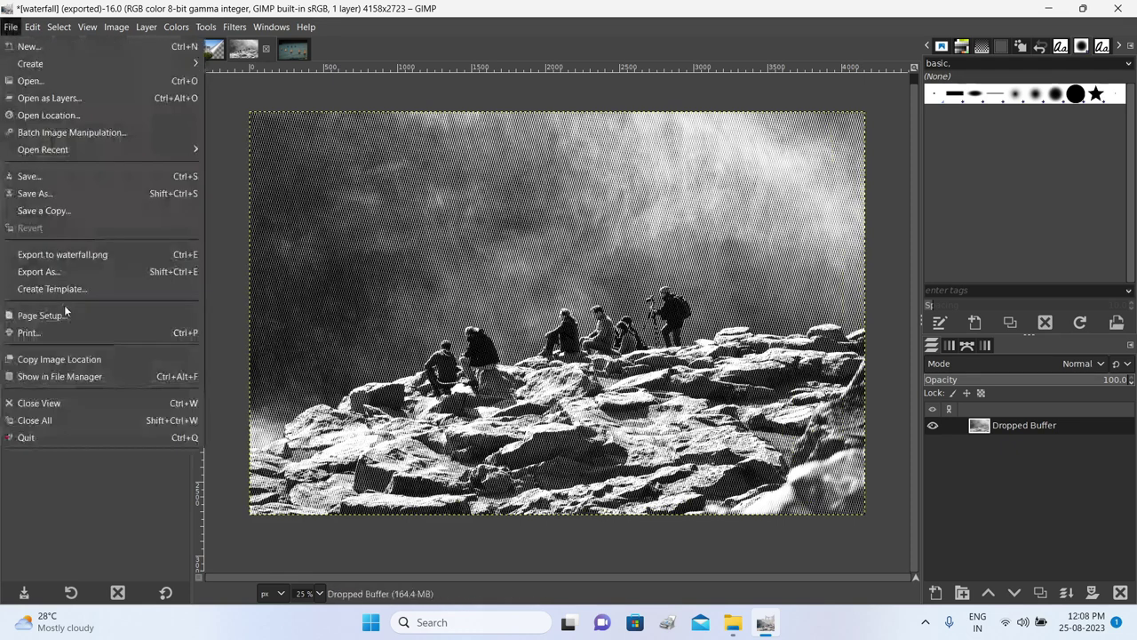
{"action": "left_click", "coordinate": [52, 272]}
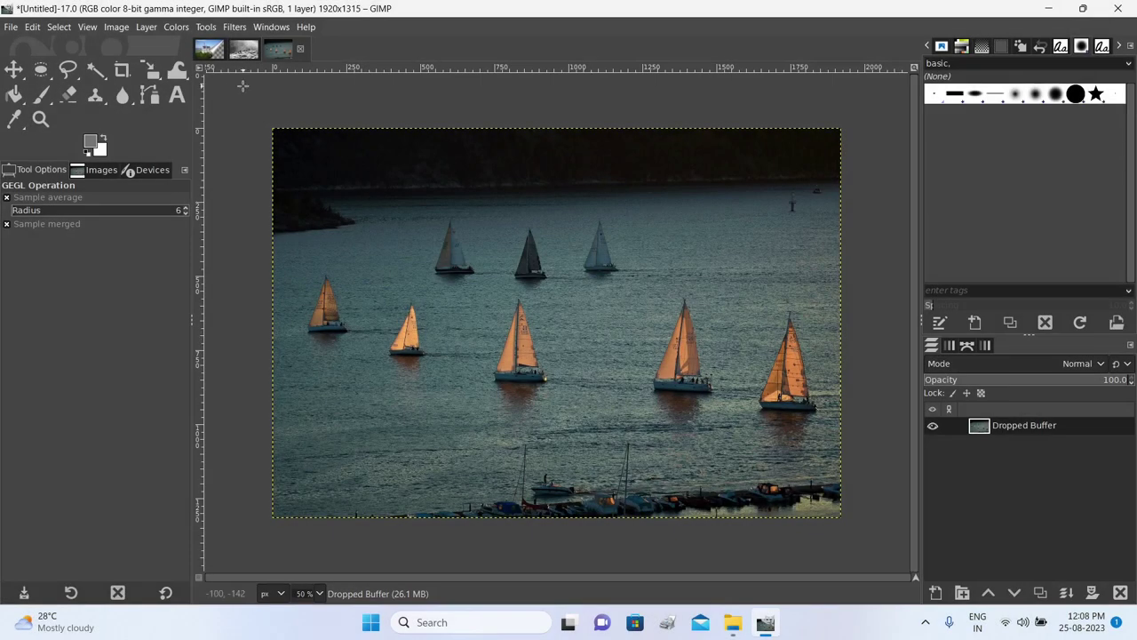
{"action": "left_click", "coordinate": [234, 27]}
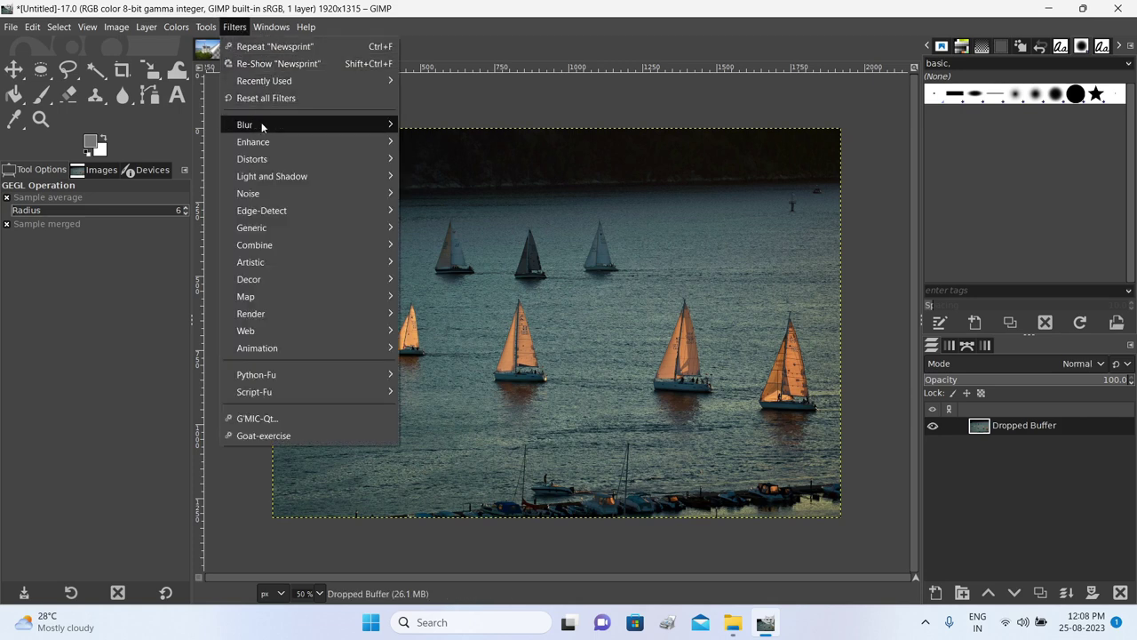
{"action": "mouse_move", "coordinate": [265, 159]}
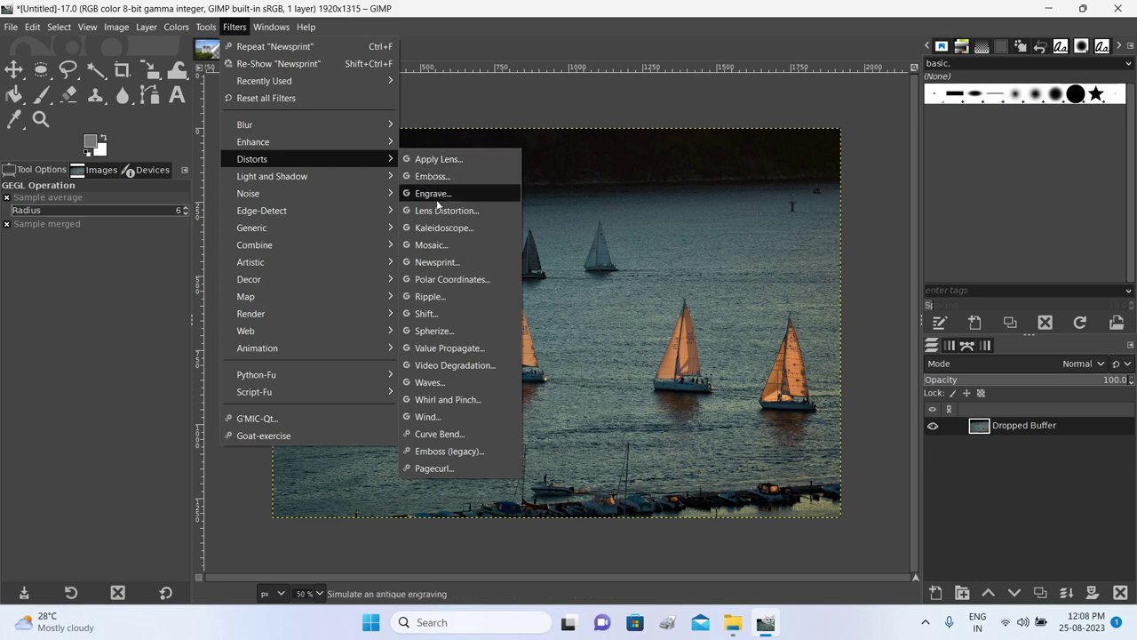
Apply Mosaic with tile size 30.26, trying Triangles and Squares before settling on Hexagons
{"action": "left_click", "coordinate": [448, 248]}
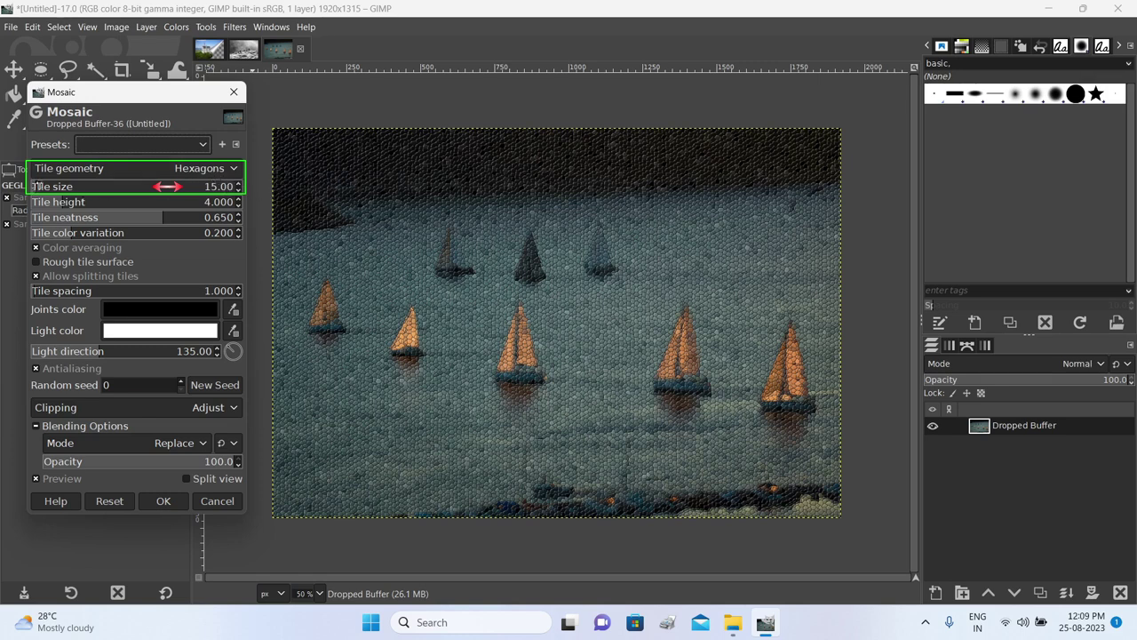
{"action": "mouse_move", "coordinate": [36, 186]}
{"action": "left_mouse_down"}
{"action": "mouse_move", "coordinate": [61, 186]}
{"action": "mouse_move", "coordinate": [44, 186]}
{"action": "left_mouse_up"}
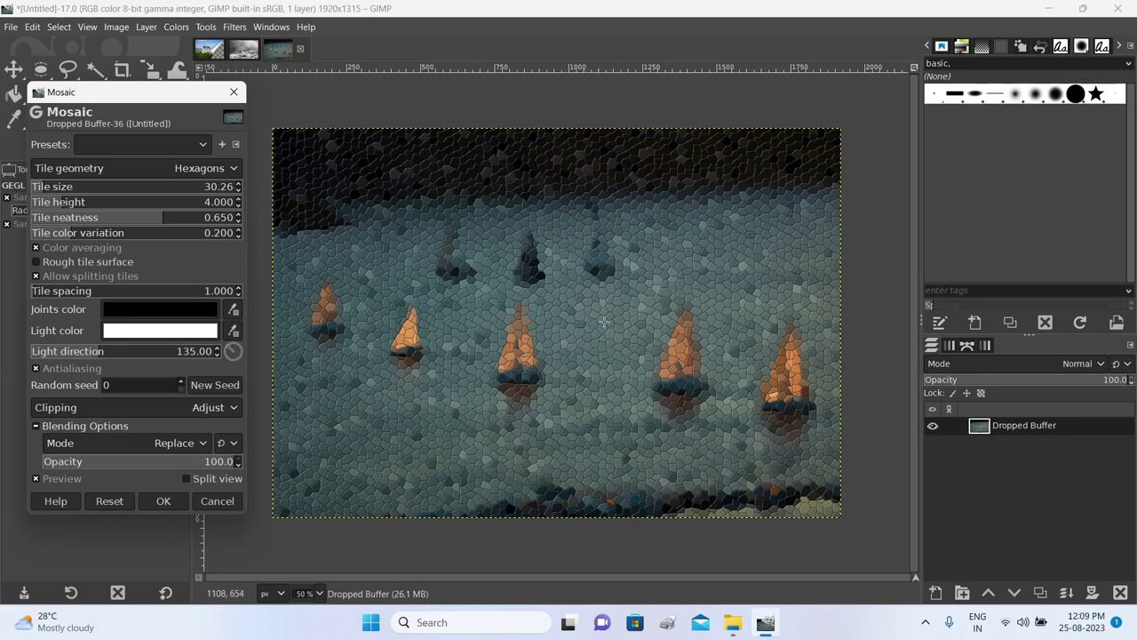
{"action": "left_click", "coordinate": [236, 170]}
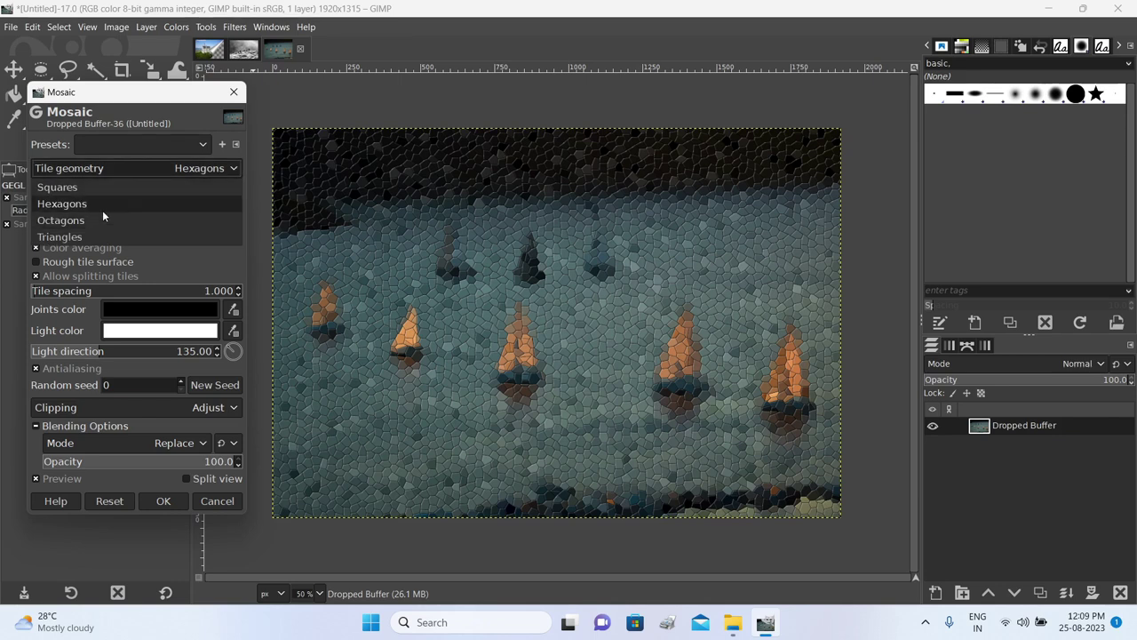
{"action": "left_click", "coordinate": [87, 238]}
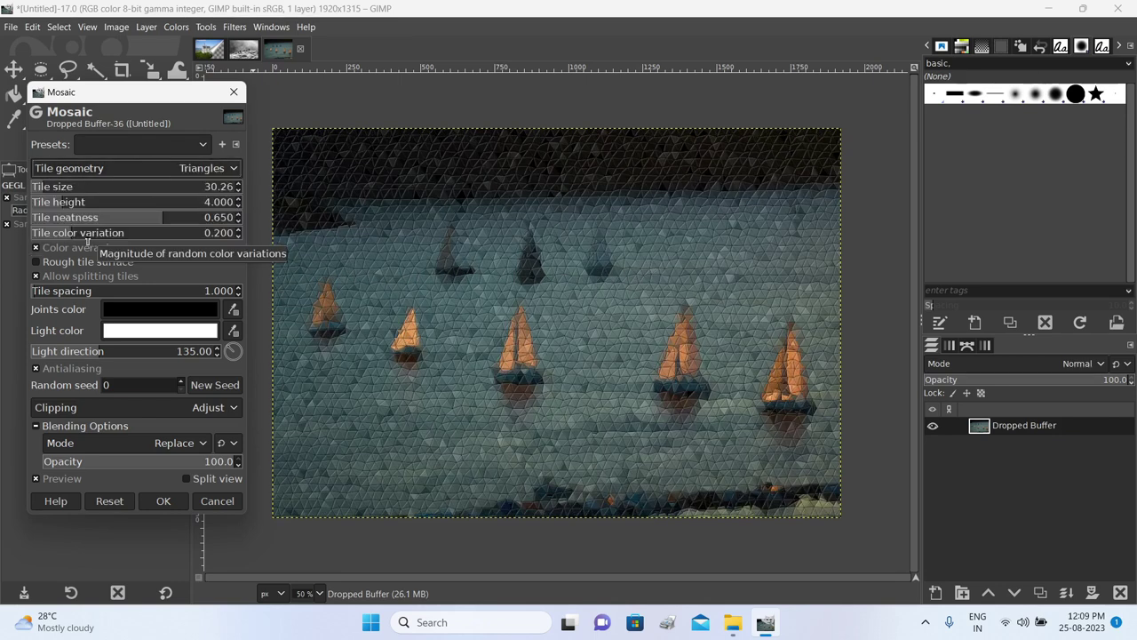
{"action": "left_click", "coordinate": [228, 170]}
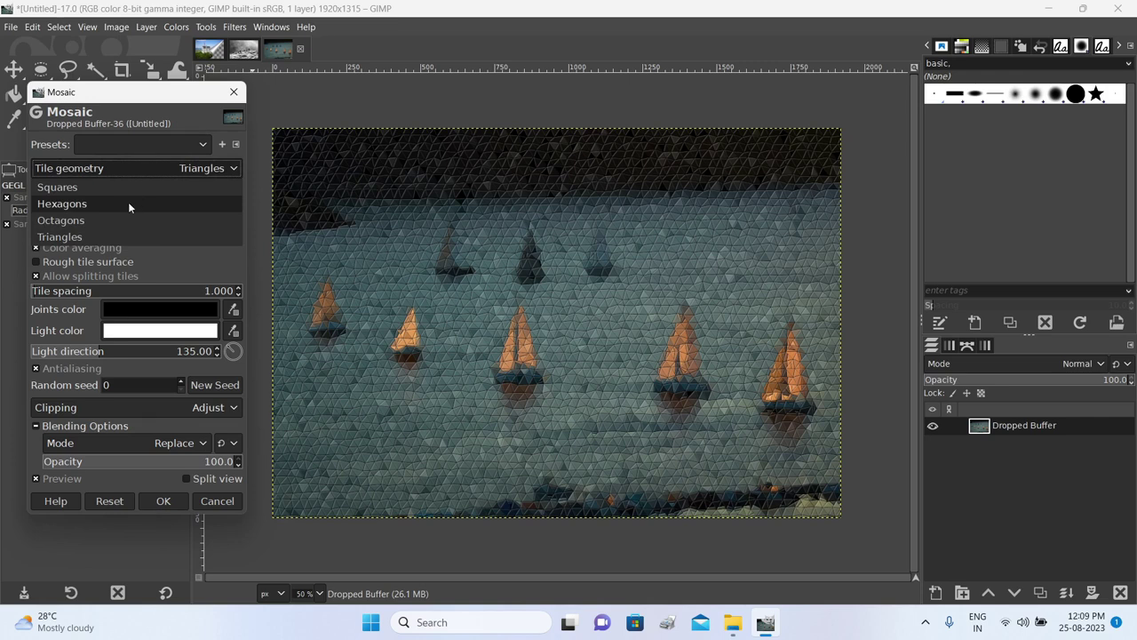
{"action": "left_click", "coordinate": [107, 188]}
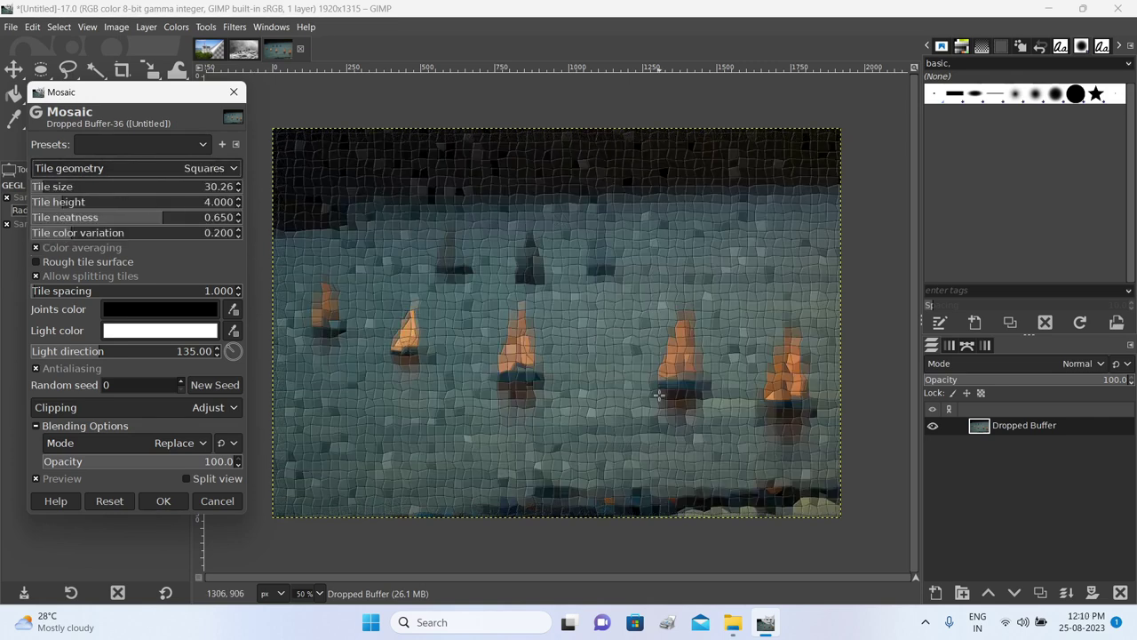
{"action": "left_click", "coordinate": [229, 171]}
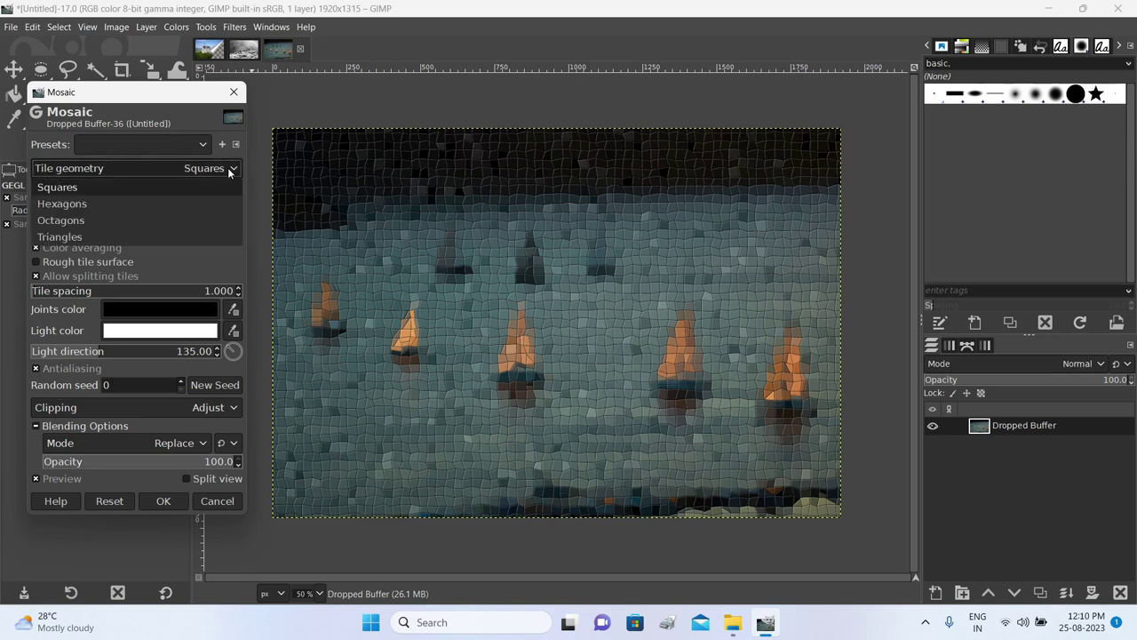
{"action": "left_click", "coordinate": [146, 201]}
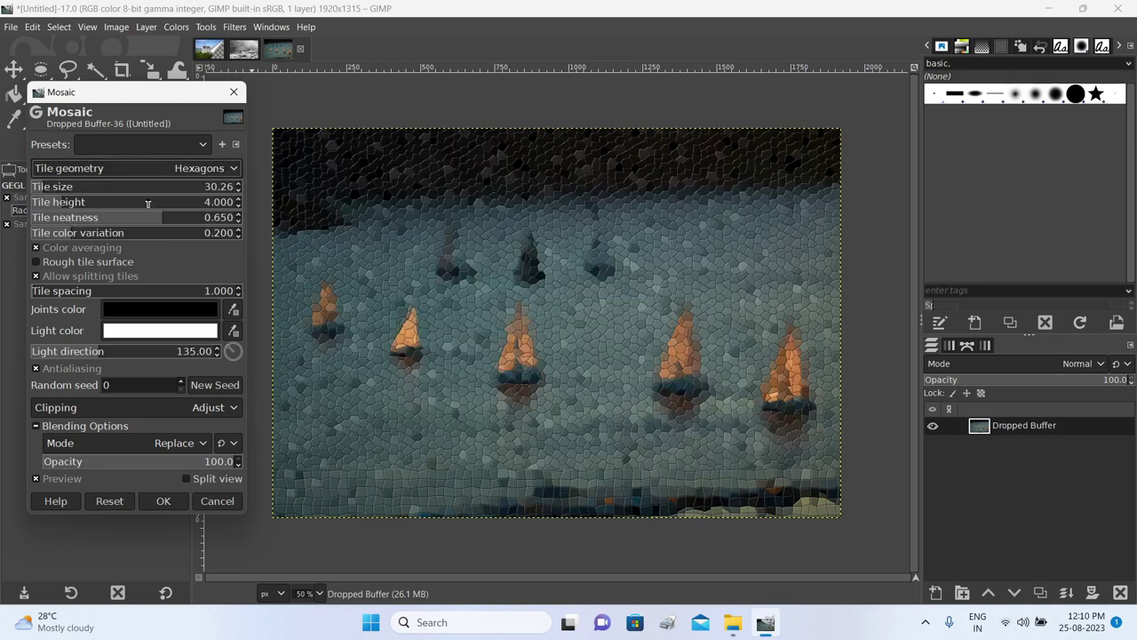
{"action": "left_click", "coordinate": [163, 502]}
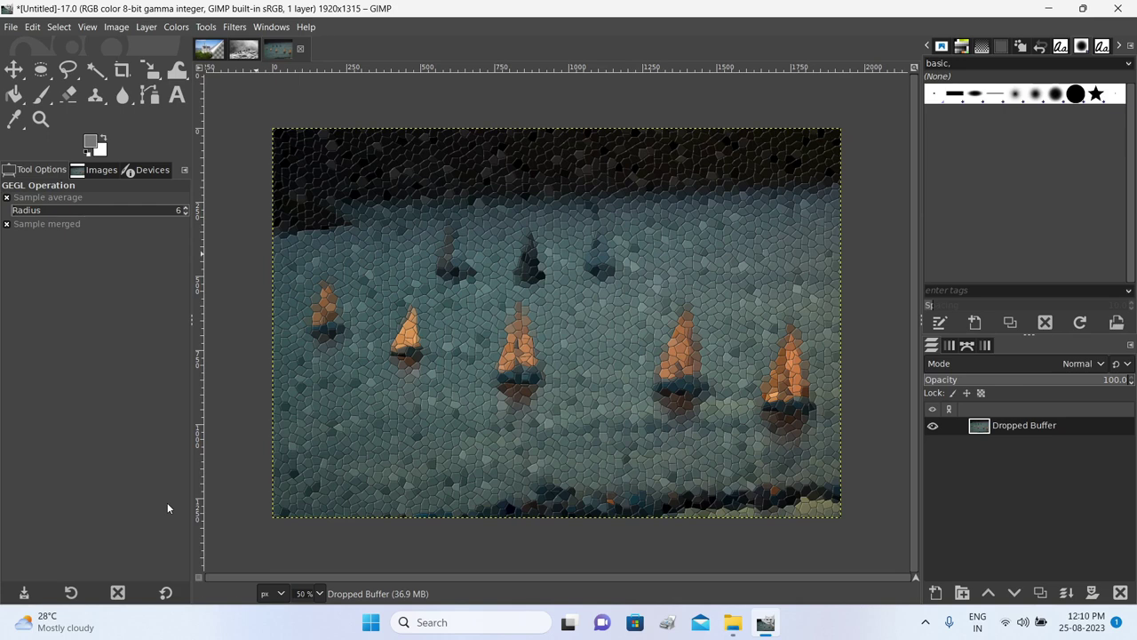
{"action": "left_click", "coordinate": [12, 26]}
Export the hexagon mosaic as tiles.png into new images, then open it in Photos
{"action": "left_click", "coordinate": [54, 269]}
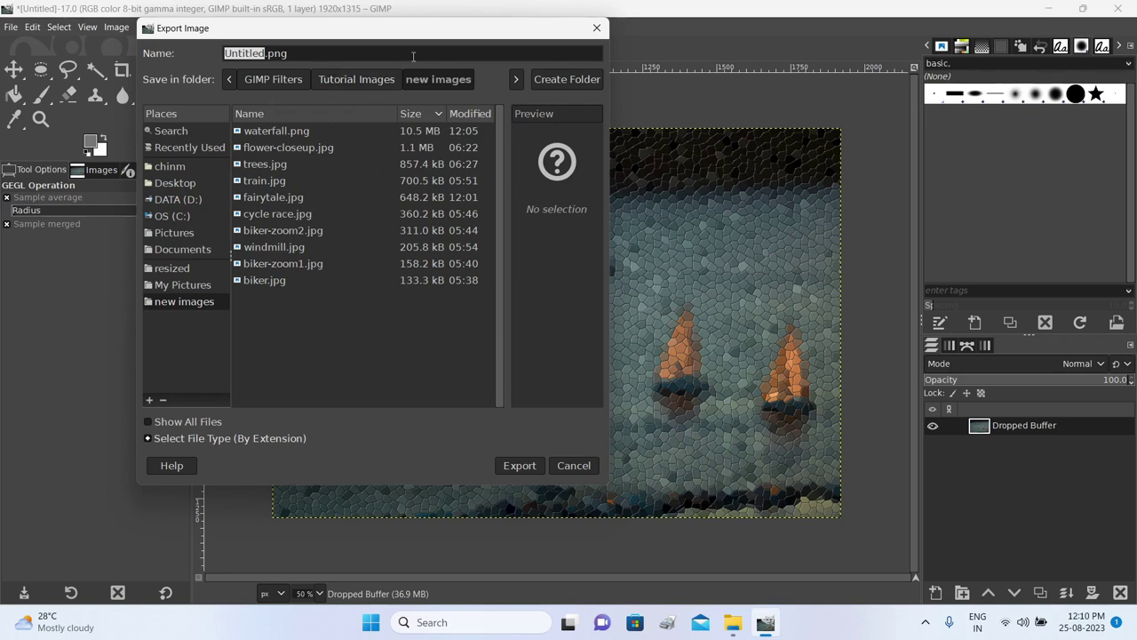
{"action": "type", "text": "Wine"}
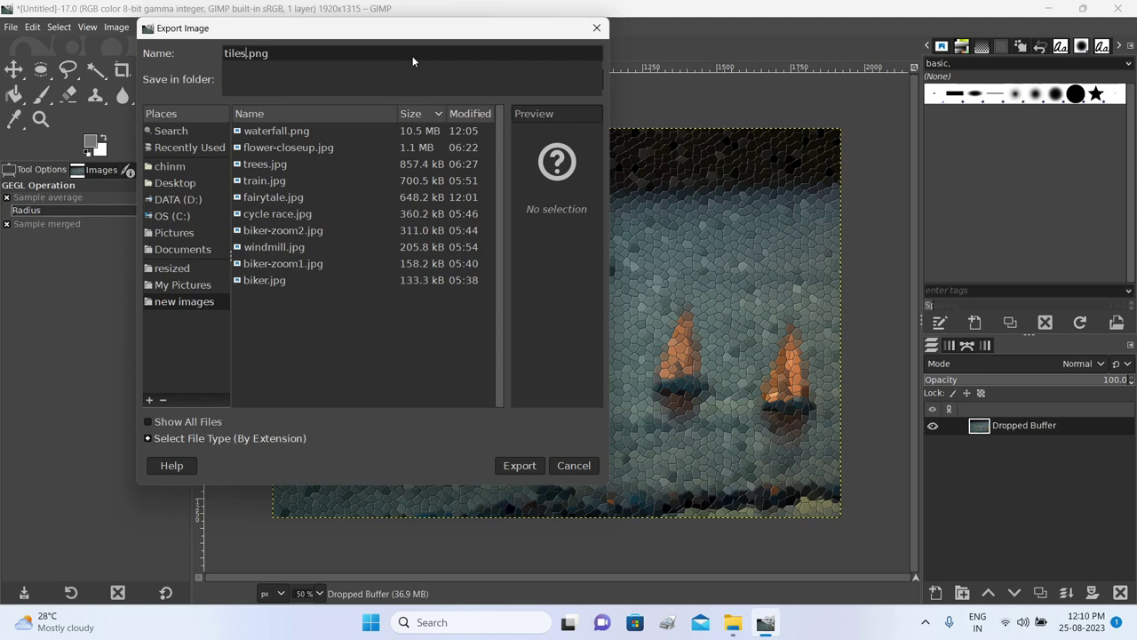
{"action": "left_click", "coordinate": [519, 465]}
{"action": "left_click", "coordinate": [601, 480]}
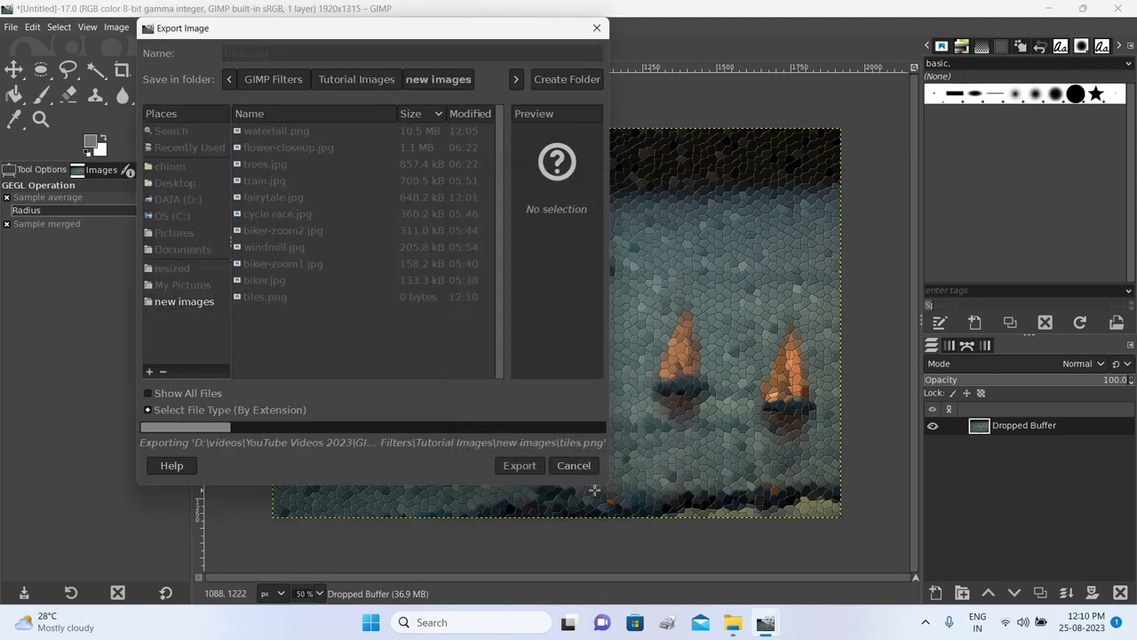
{"action": "left_click", "coordinate": [734, 623]}
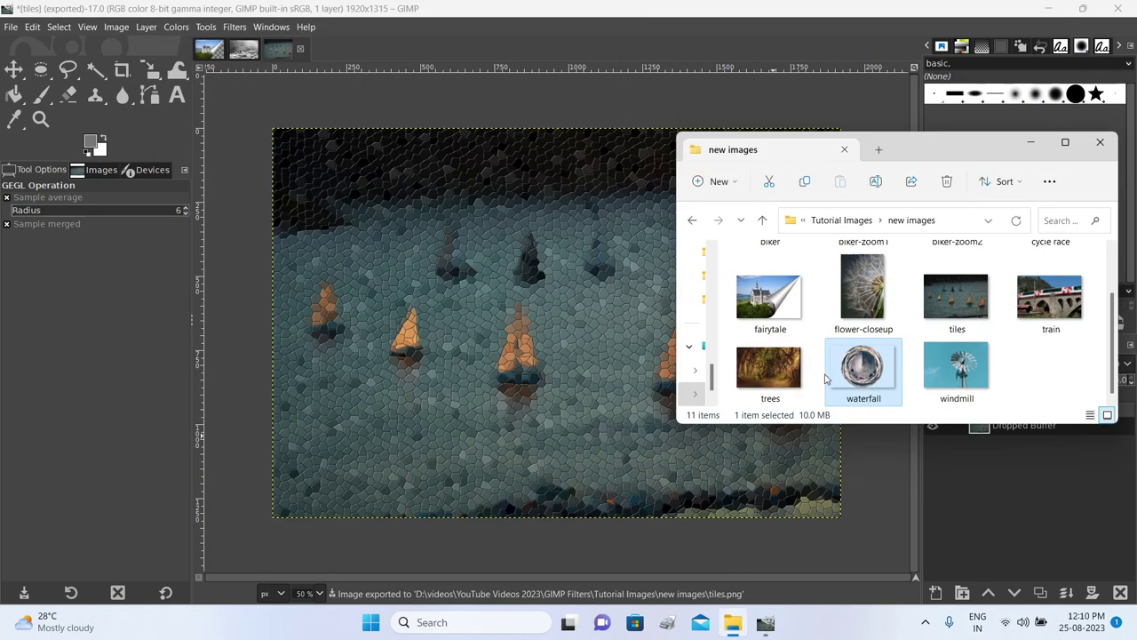
{"action": "double_click", "coordinate": [956, 294]}
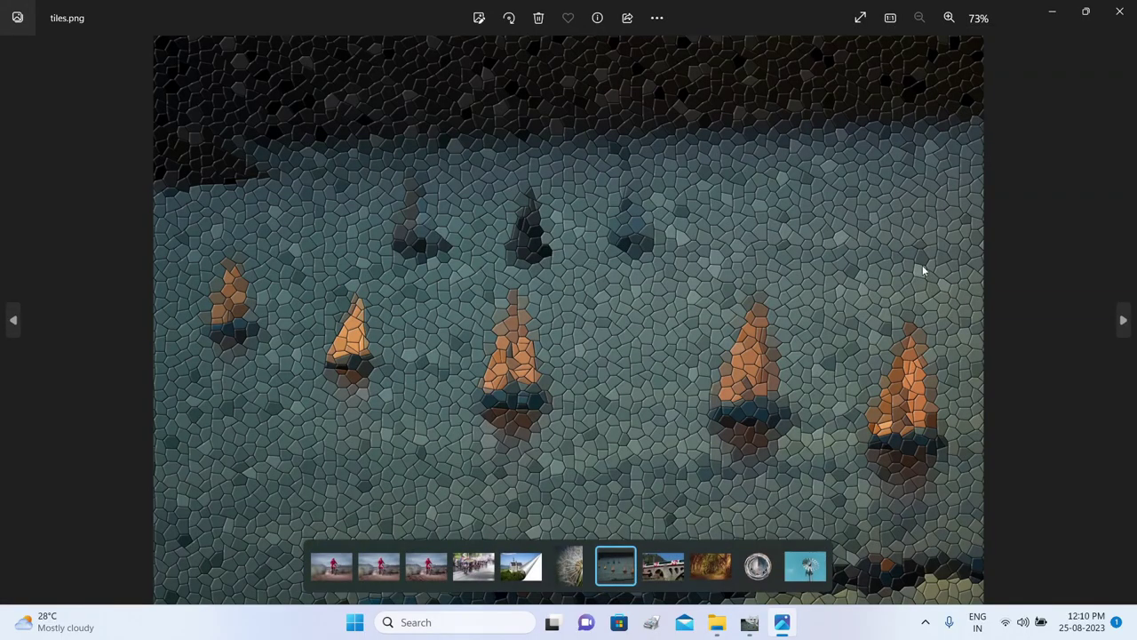
View tiles.png full screen, close Photos and the folder window, then undo the mosaic in GIMP
{"action": "left_click", "coordinate": [860, 18]}
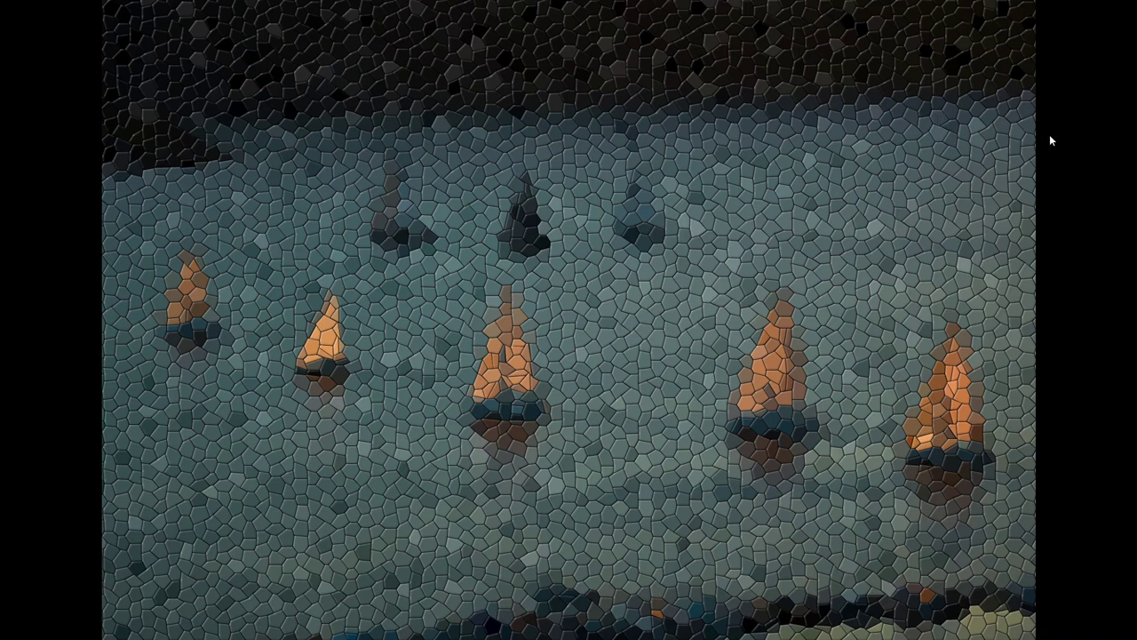
{"action": "key", "text": "Escape"}
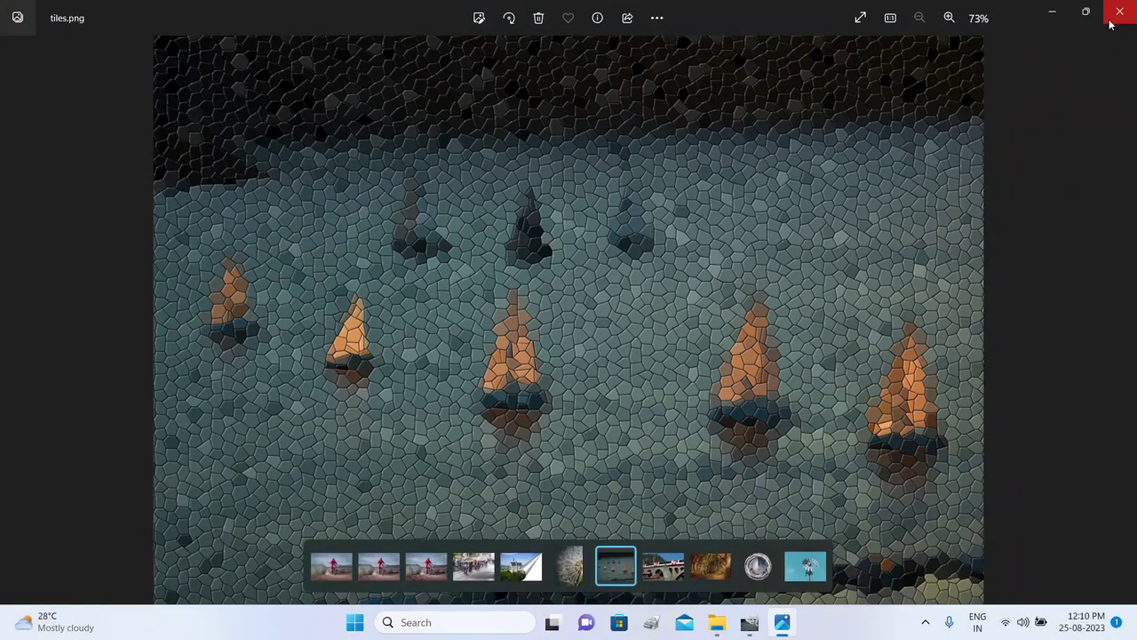
{"action": "left_click", "coordinate": [1110, 25]}
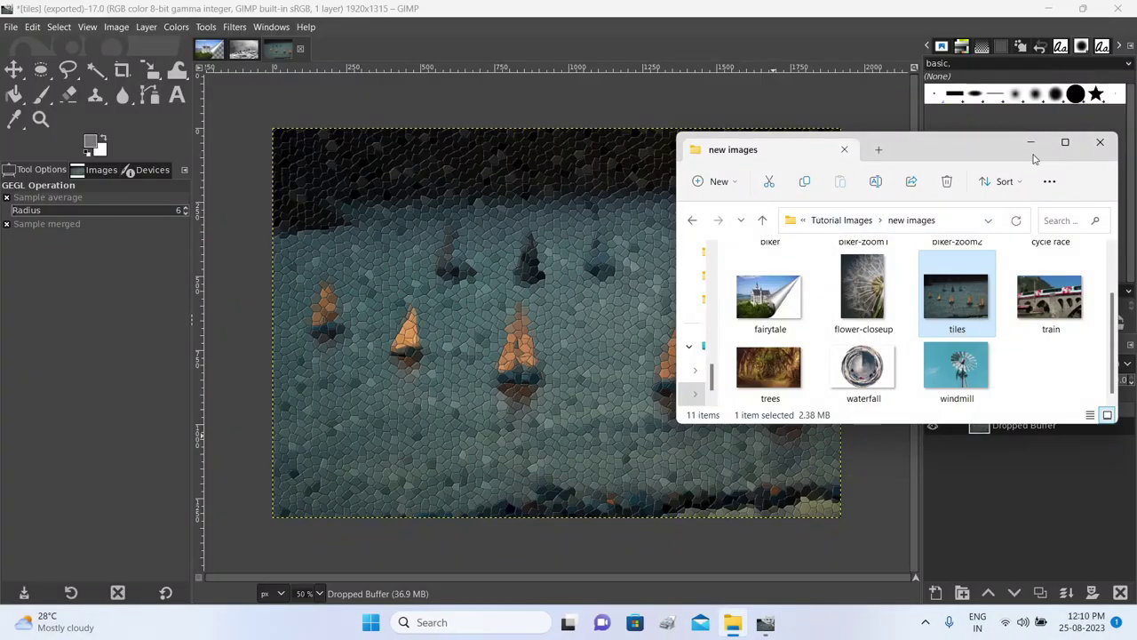
{"action": "left_click", "coordinate": [1030, 144]}
{"action": "key", "text": "ctrl+z"}
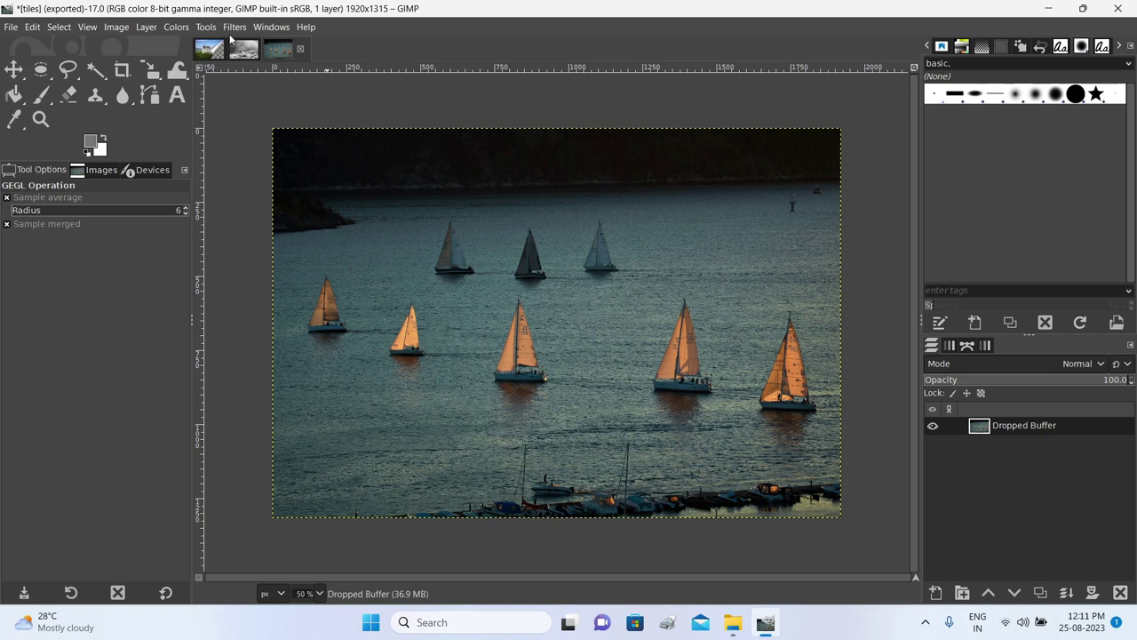
{"action": "left_click", "coordinate": [235, 26]}
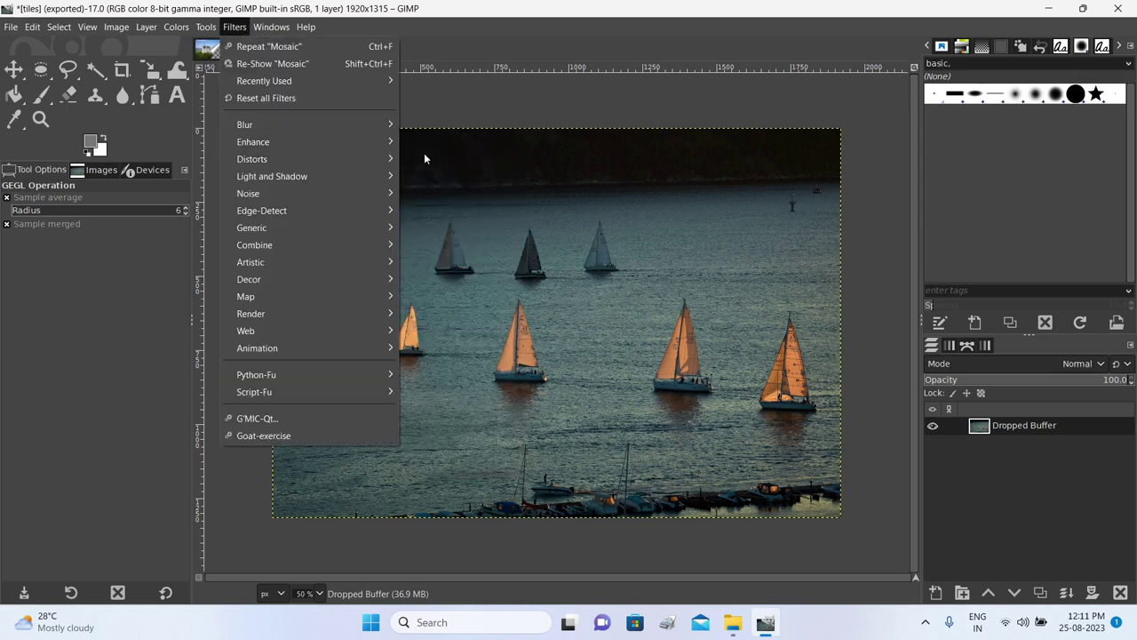
{"action": "mouse_move", "coordinate": [342, 159]}
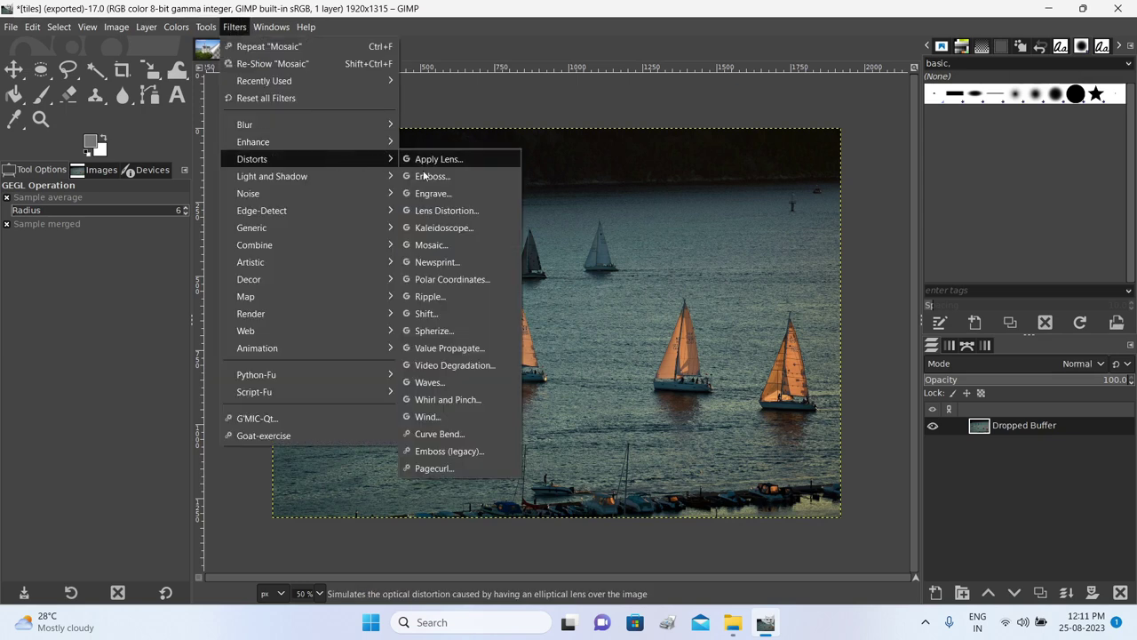
{"action": "left_click", "coordinate": [449, 335]}
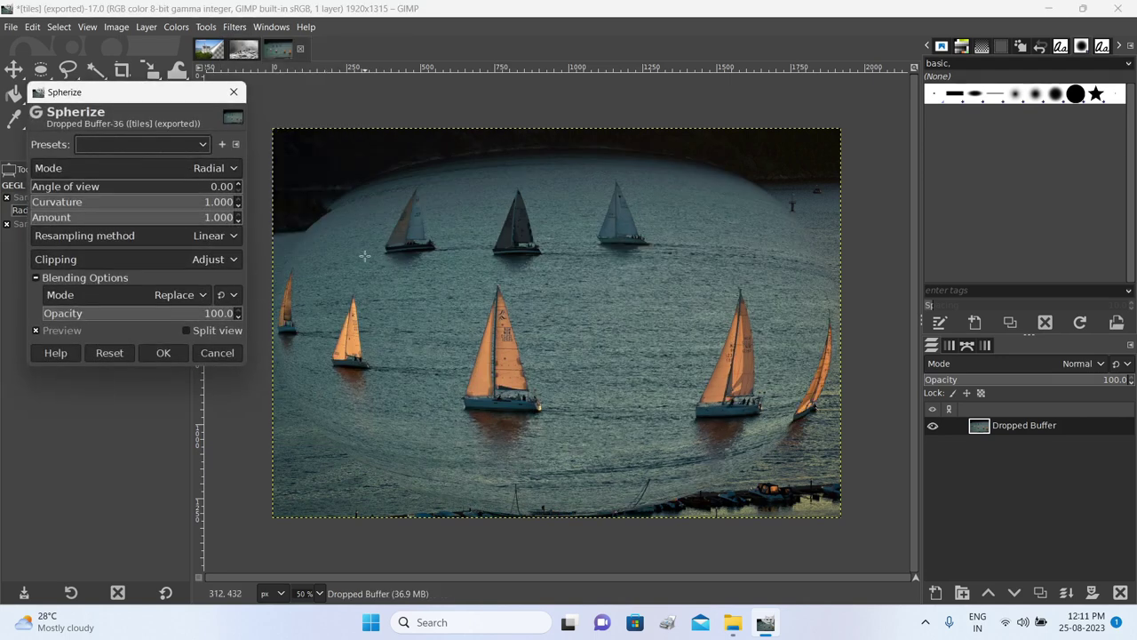
{"action": "key", "text": "Escape"}
{"action": "left_click", "coordinate": [232, 27]}
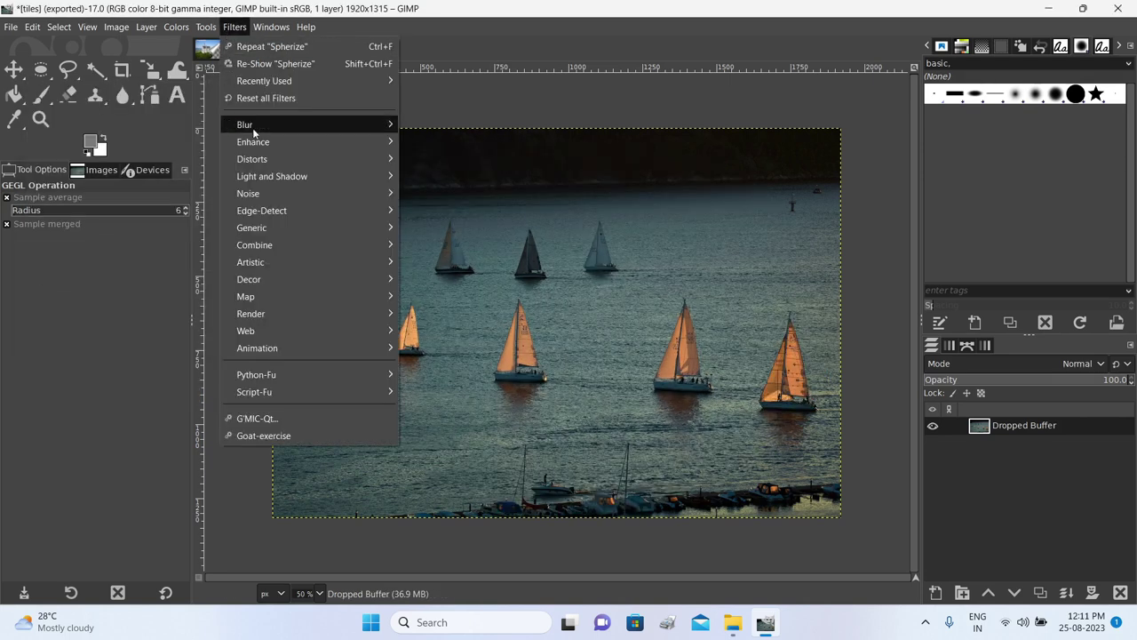
{"action": "mouse_move", "coordinate": [262, 160]}
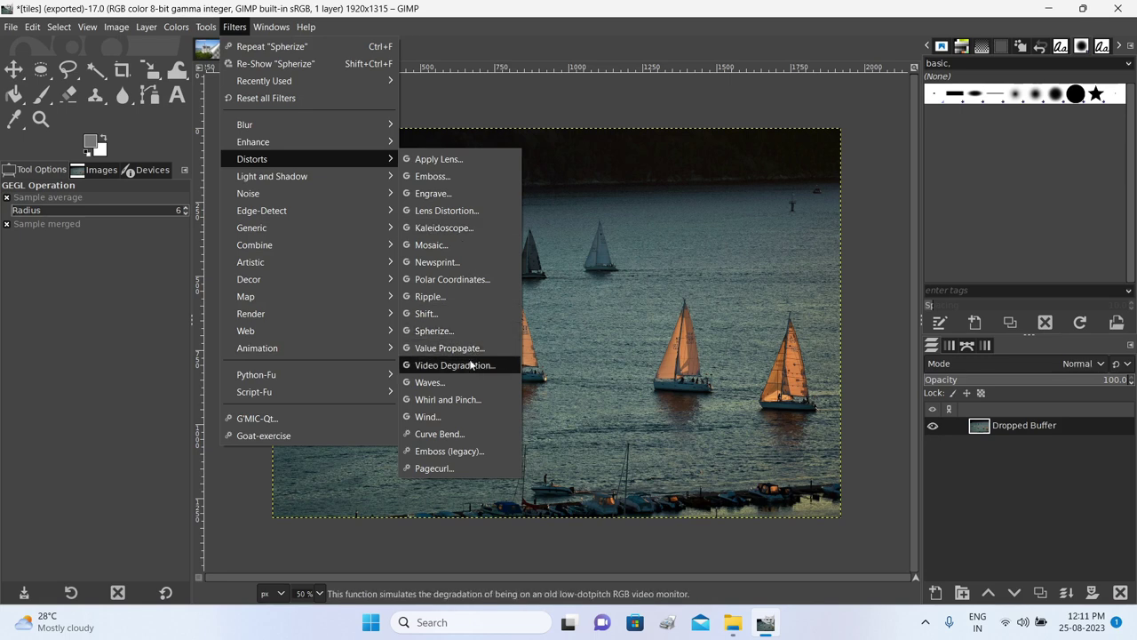
{"action": "left_click", "coordinate": [454, 384]}
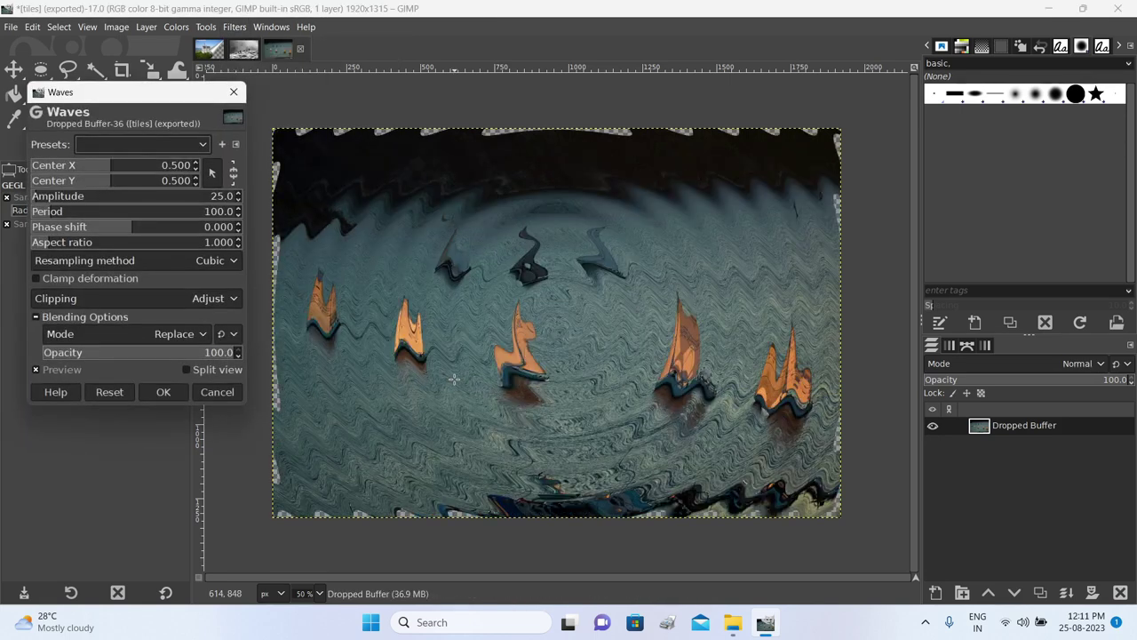
{"action": "key", "text": "Escape"}
{"action": "left_click", "coordinate": [234, 28]}
{"action": "mouse_move", "coordinate": [393, 158]}
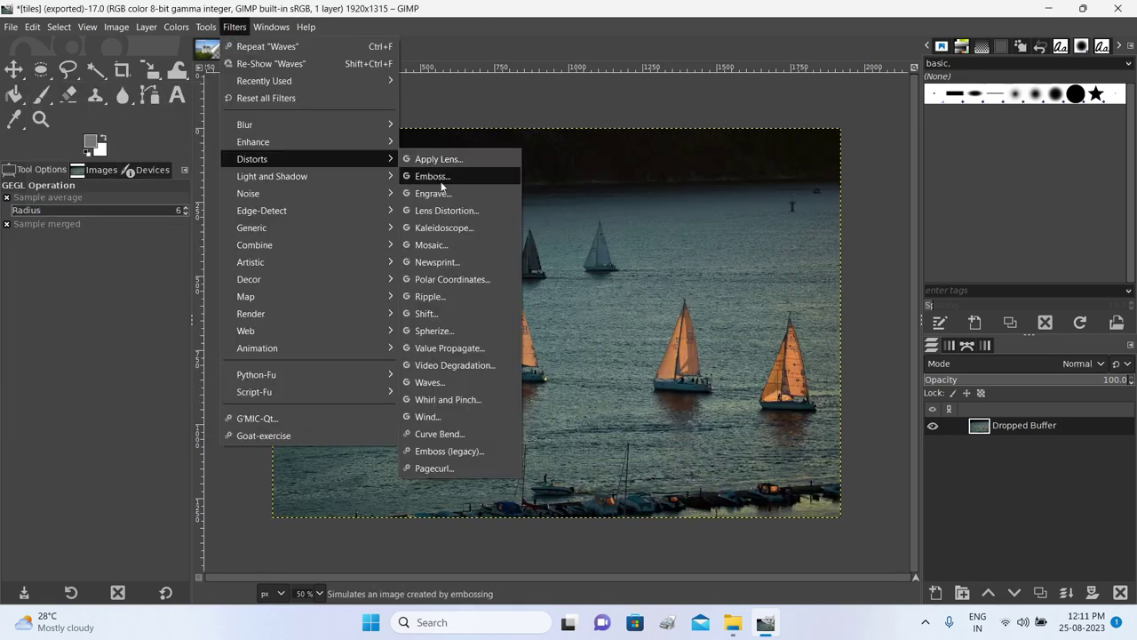
{"action": "left_click", "coordinate": [442, 304]}
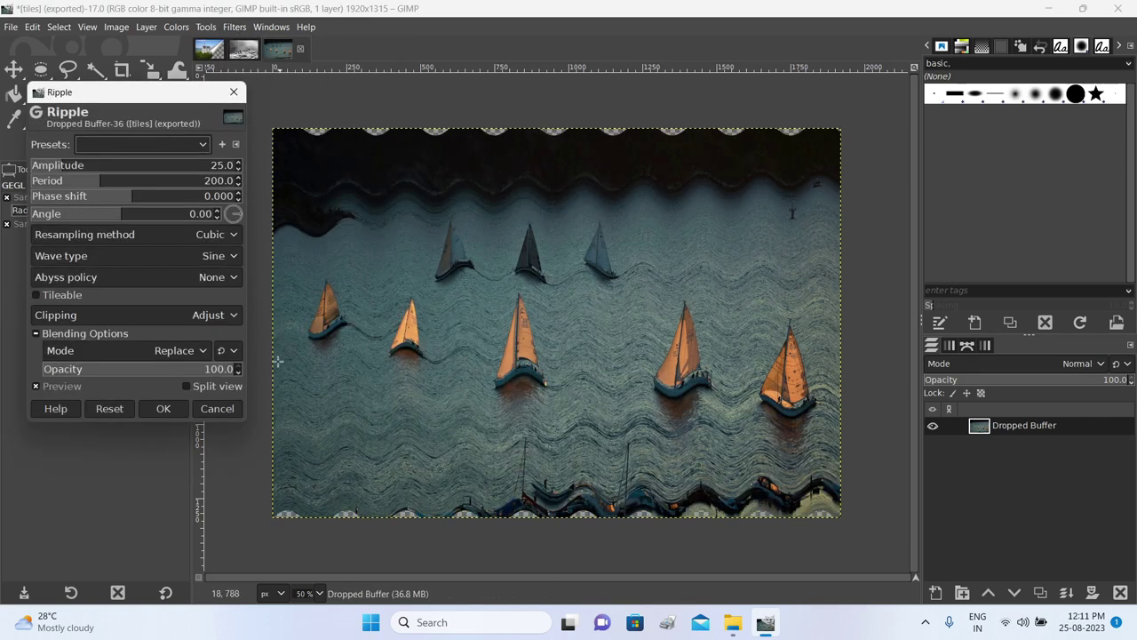
{"action": "left_click", "coordinate": [217, 409]}
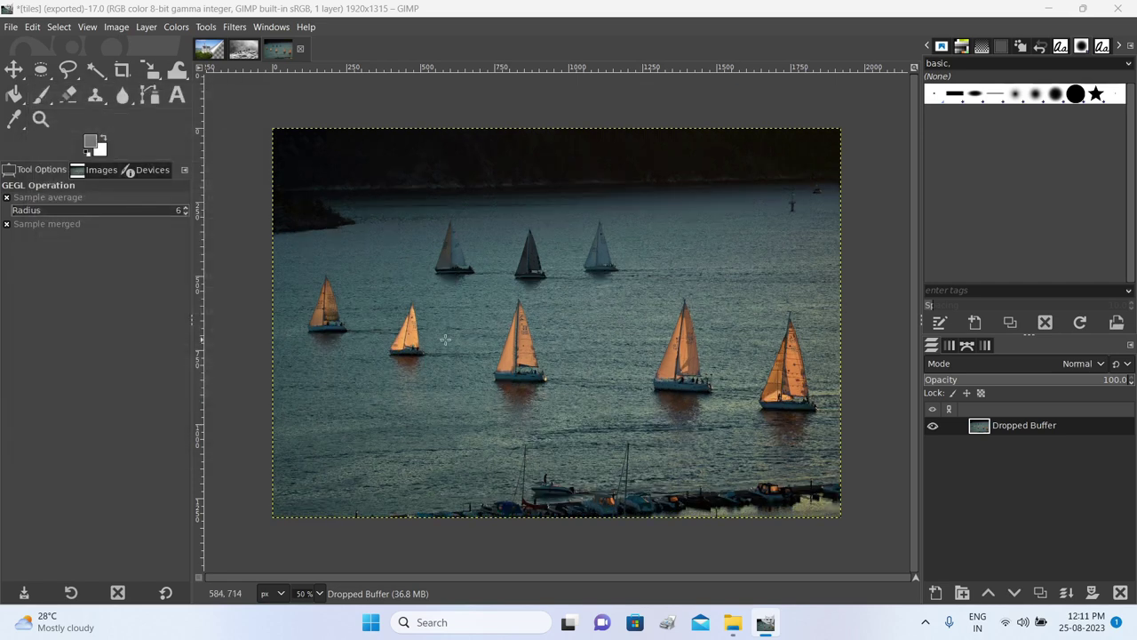
{"action": "left_click", "coordinate": [236, 28]}
Bring up Light and Shadow > Lighting Effects for the sailboats photo, dialog moved clear of the image
{"action": "mouse_move", "coordinate": [267, 161]}
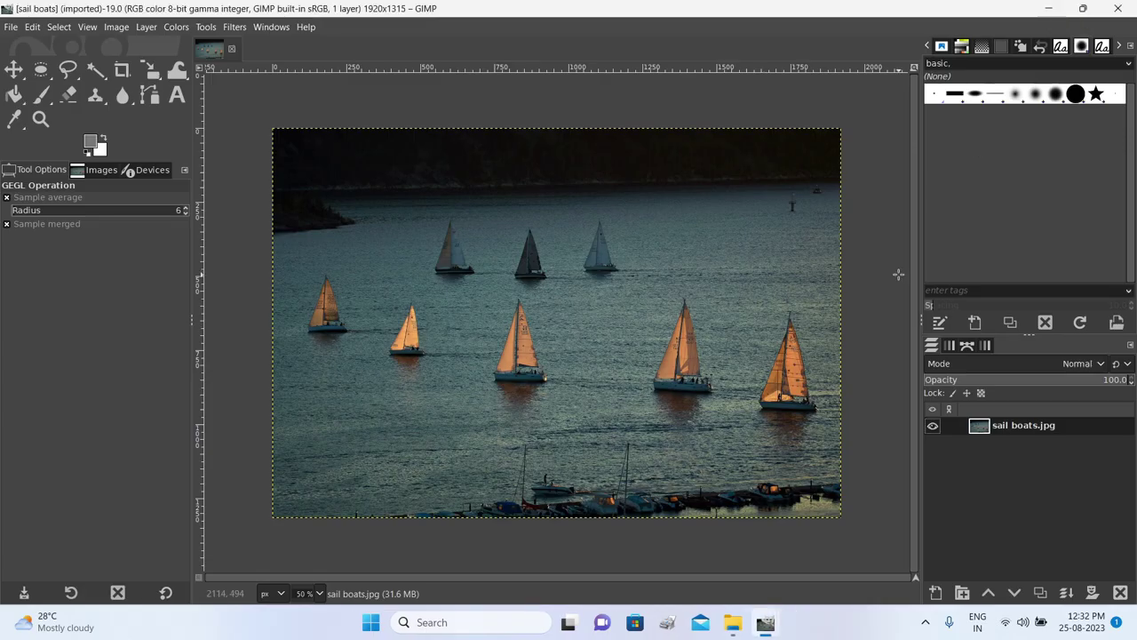
{"action": "left_click", "coordinate": [233, 30]}
{"action": "mouse_move", "coordinate": [266, 181]}
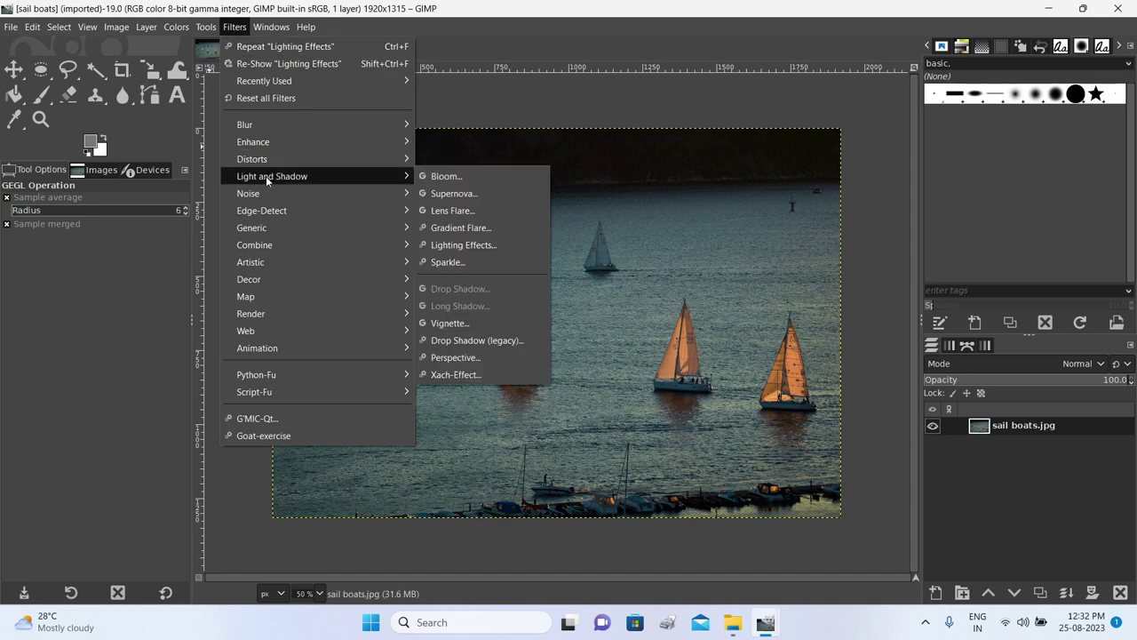
{"action": "left_click", "coordinate": [467, 245]}
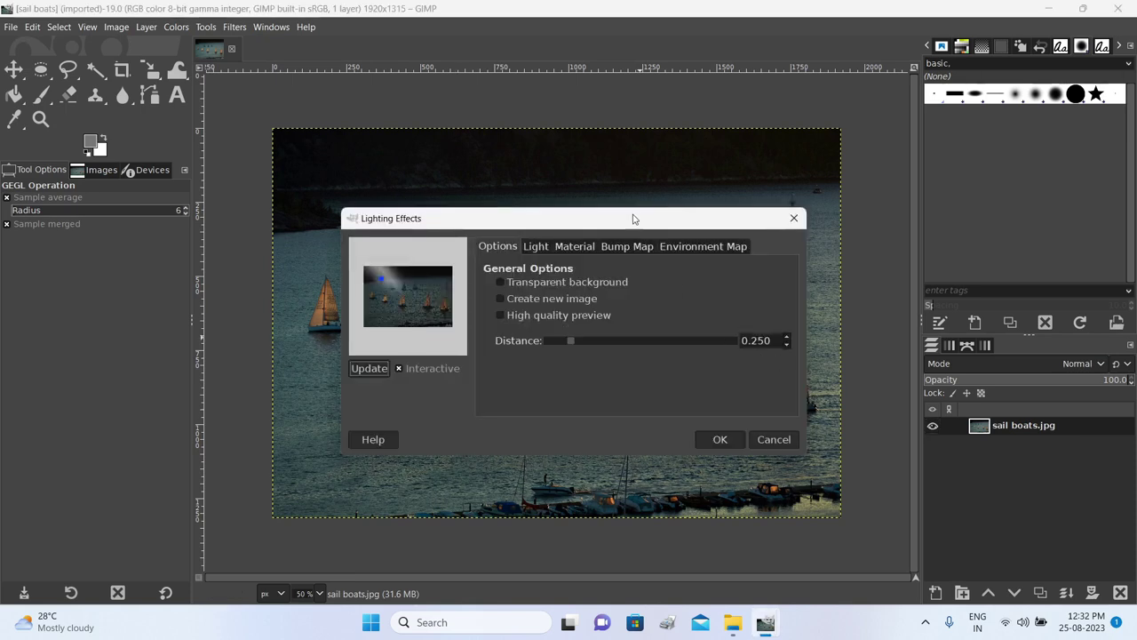
{"action": "left_click_drag", "start_coordinate": [635, 218], "coordinate": [665, 152]}
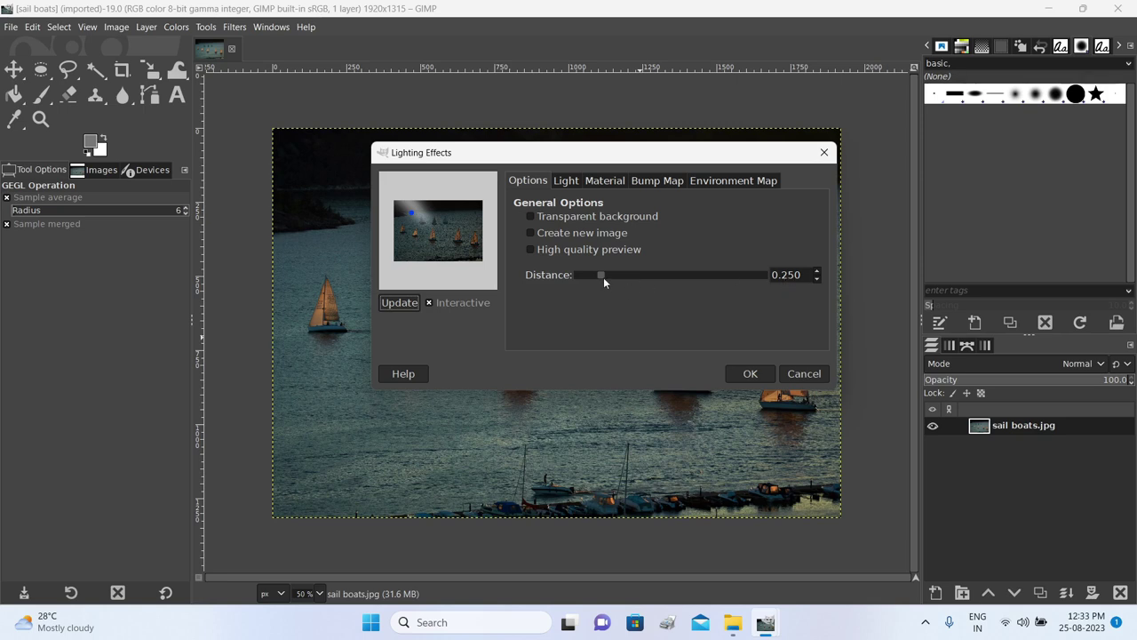
Fine-tune the light distance around 0.25 and reposition the light source in the preview
{"action": "left_click_drag", "start_coordinate": [603, 277], "coordinate": [590, 276]}
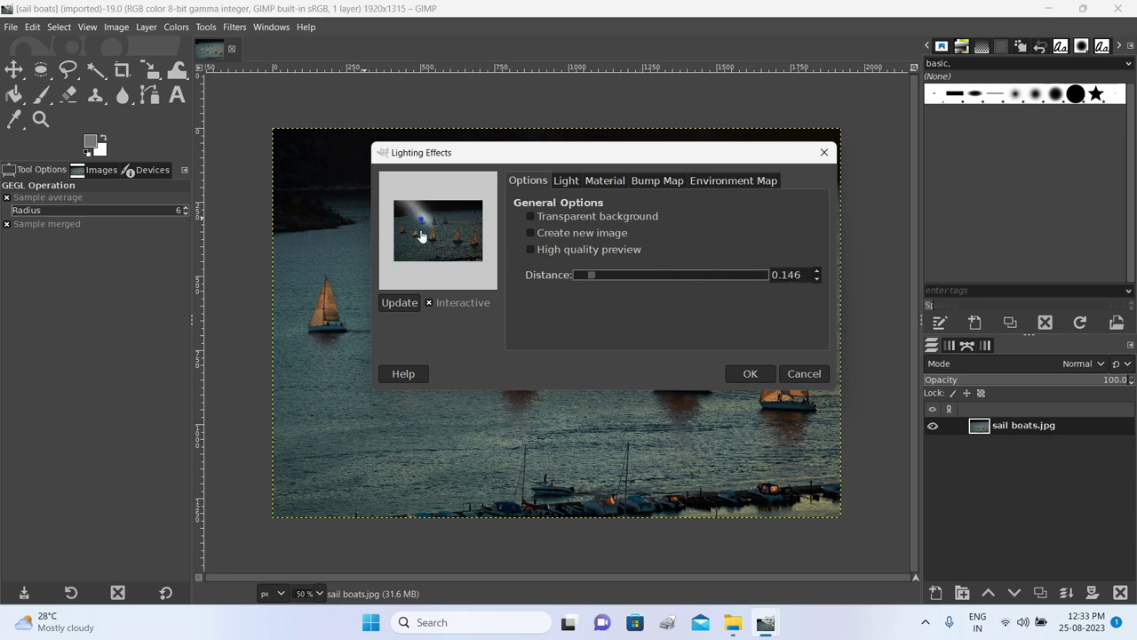
{"action": "left_click_drag", "start_coordinate": [593, 274], "coordinate": [596, 289]}
{"action": "left_click", "coordinate": [817, 274]}
{"action": "left_click", "coordinate": [815, 274]}
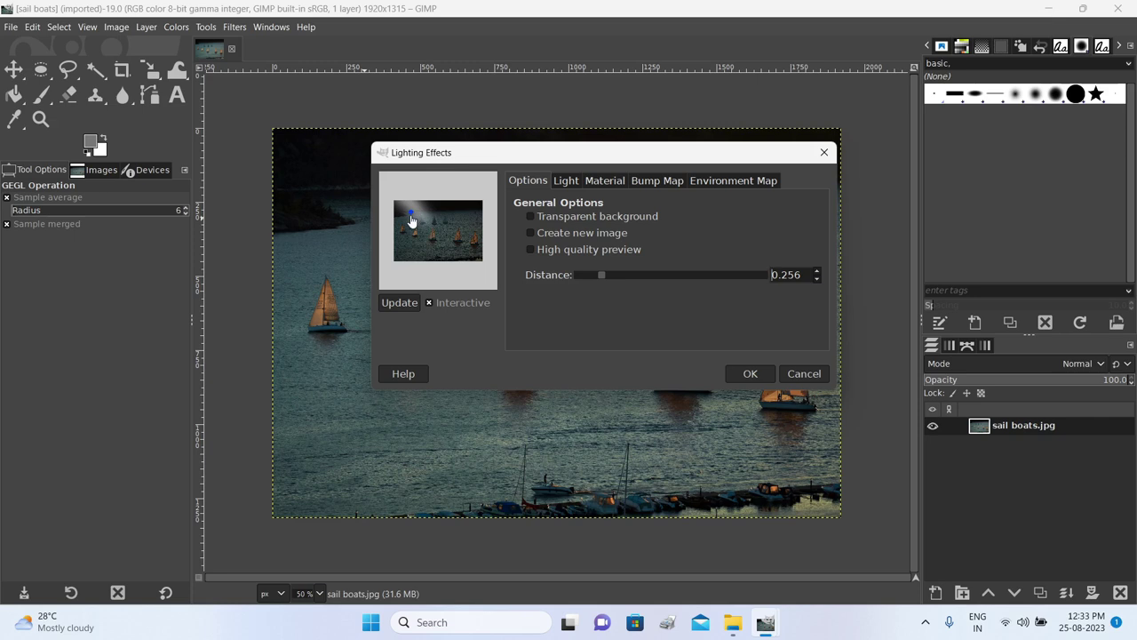
{"action": "left_click_drag", "start_coordinate": [411, 219], "coordinate": [443, 222]}
Review the Light tab with Light 1, the Material tab, and return to Options
{"action": "left_click", "coordinate": [568, 182]}
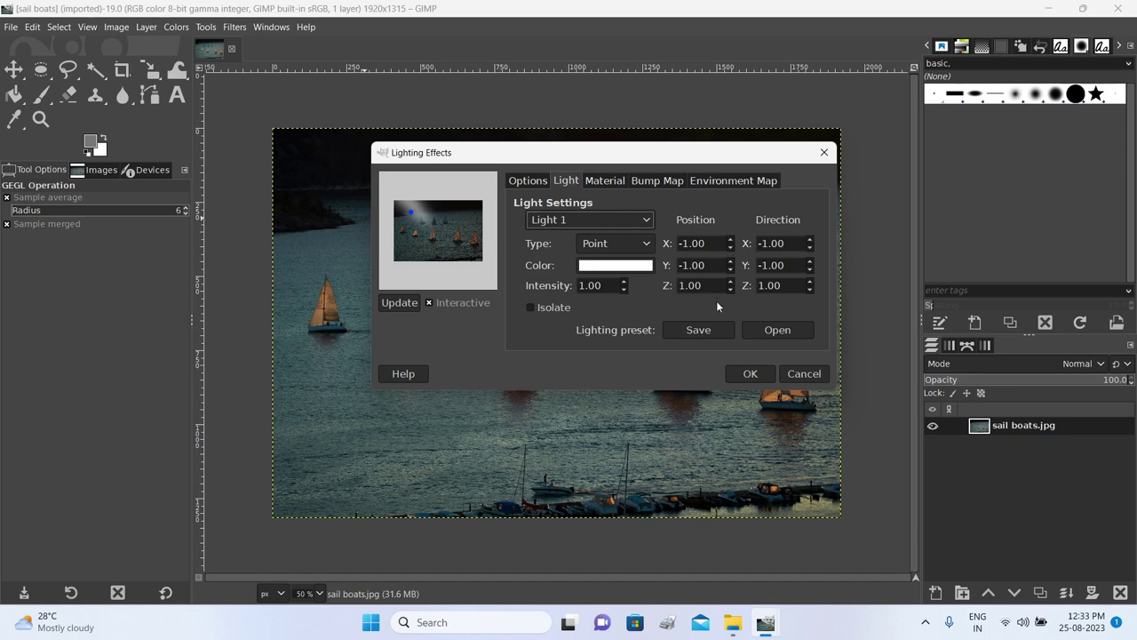
{"action": "left_click", "coordinate": [622, 222]}
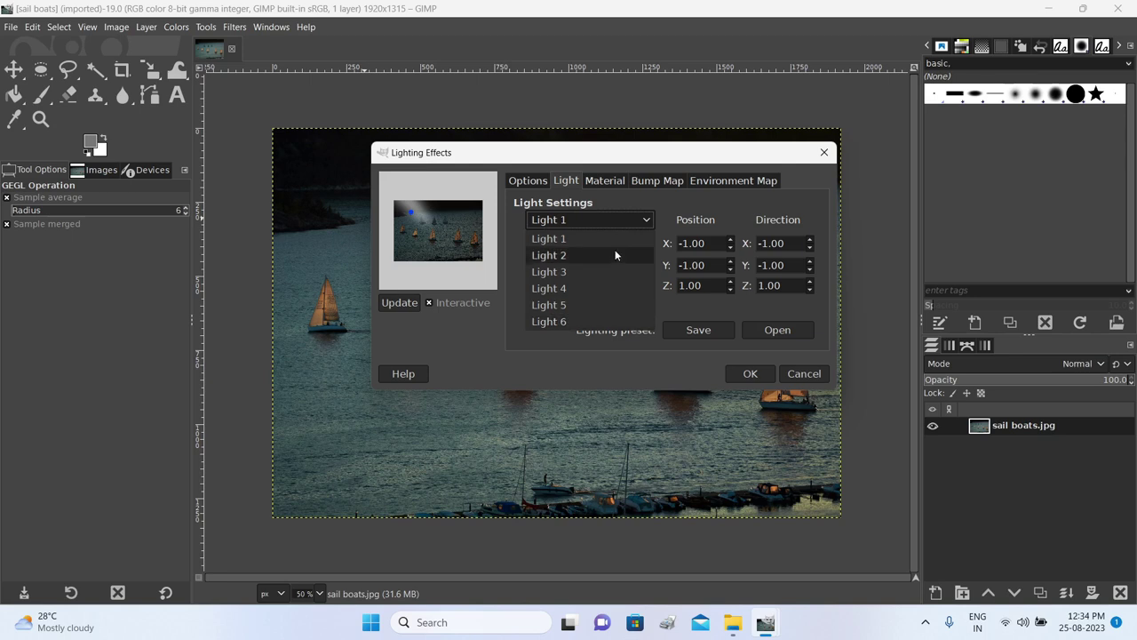
{"action": "left_click", "coordinate": [607, 220]}
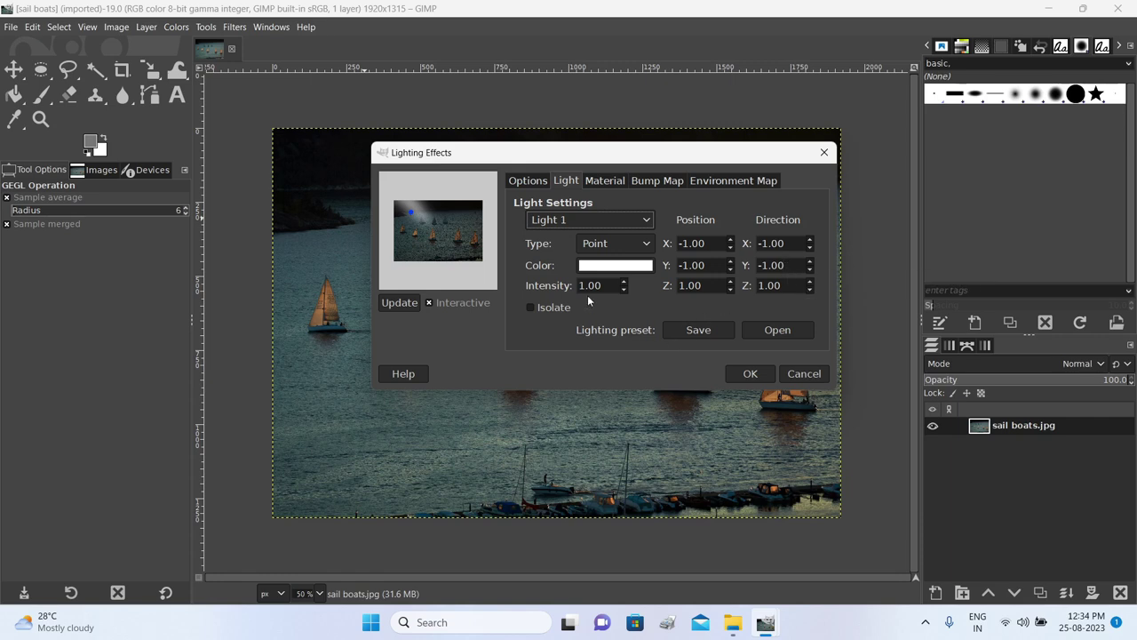
{"action": "left_click", "coordinate": [603, 180]}
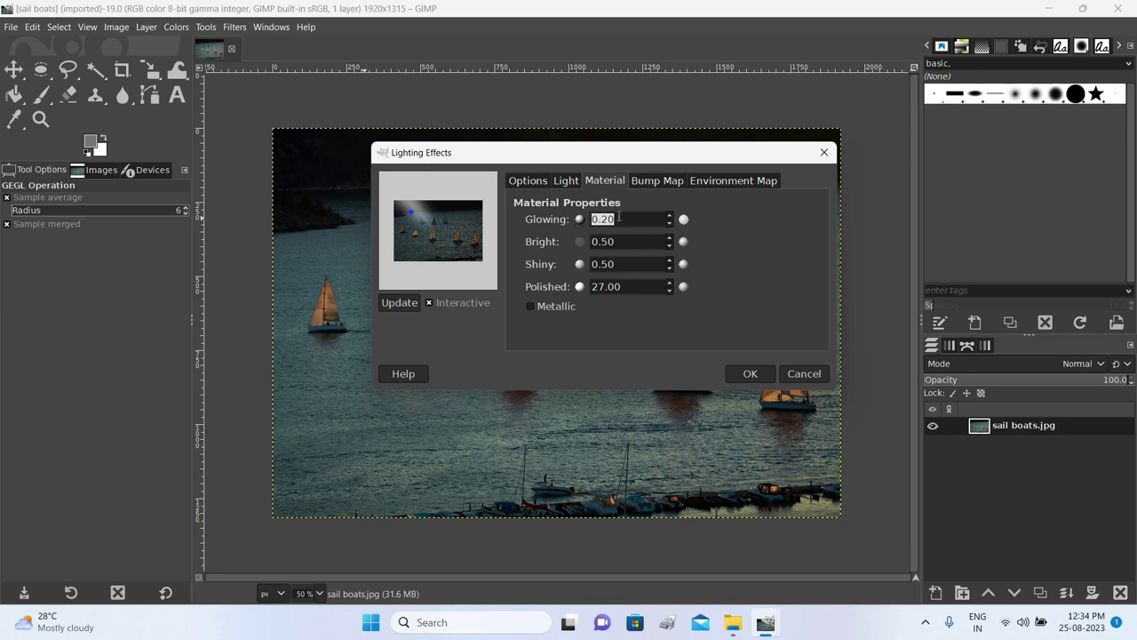
{"action": "left_click", "coordinate": [565, 181]}
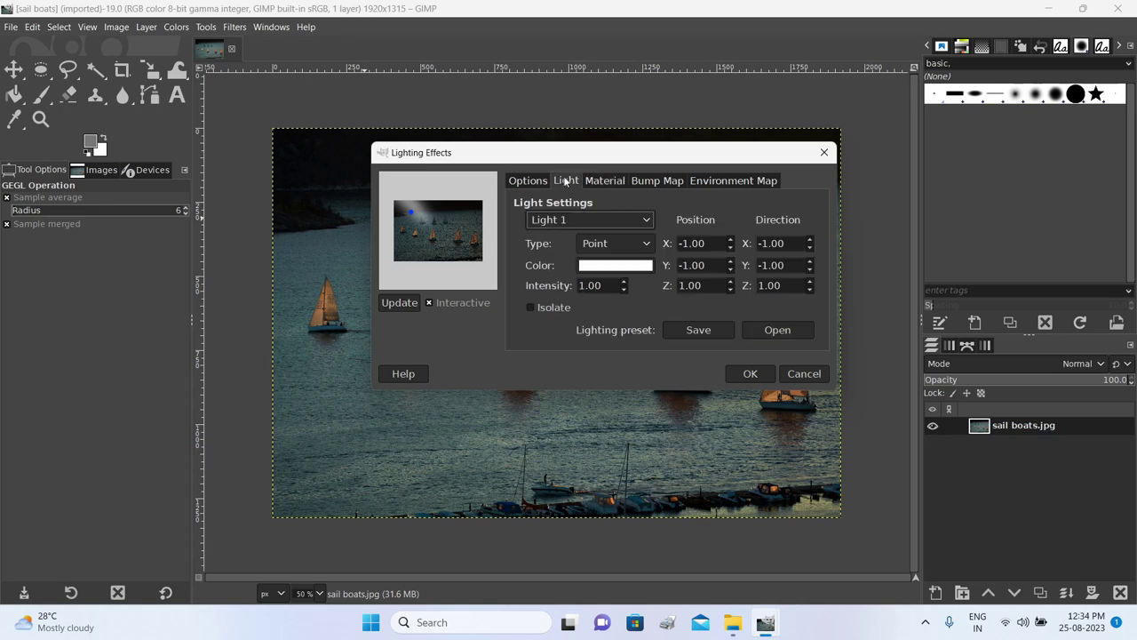
{"action": "left_click", "coordinate": [536, 181]}
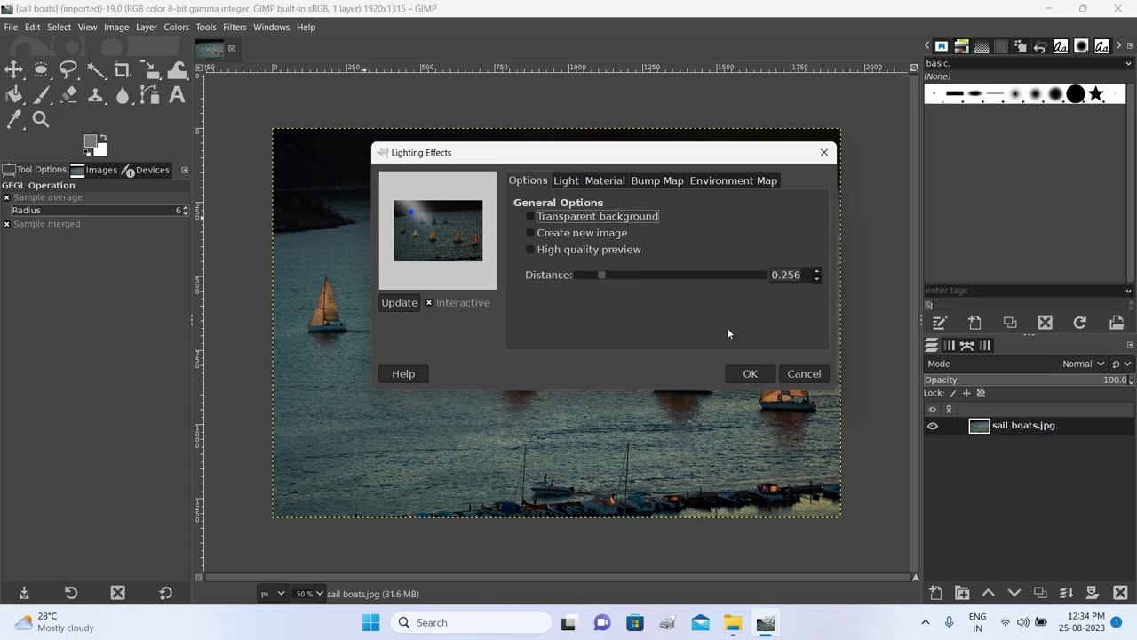
Apply the lighting effect to the photo, then undo it
{"action": "left_click", "coordinate": [750, 374]}
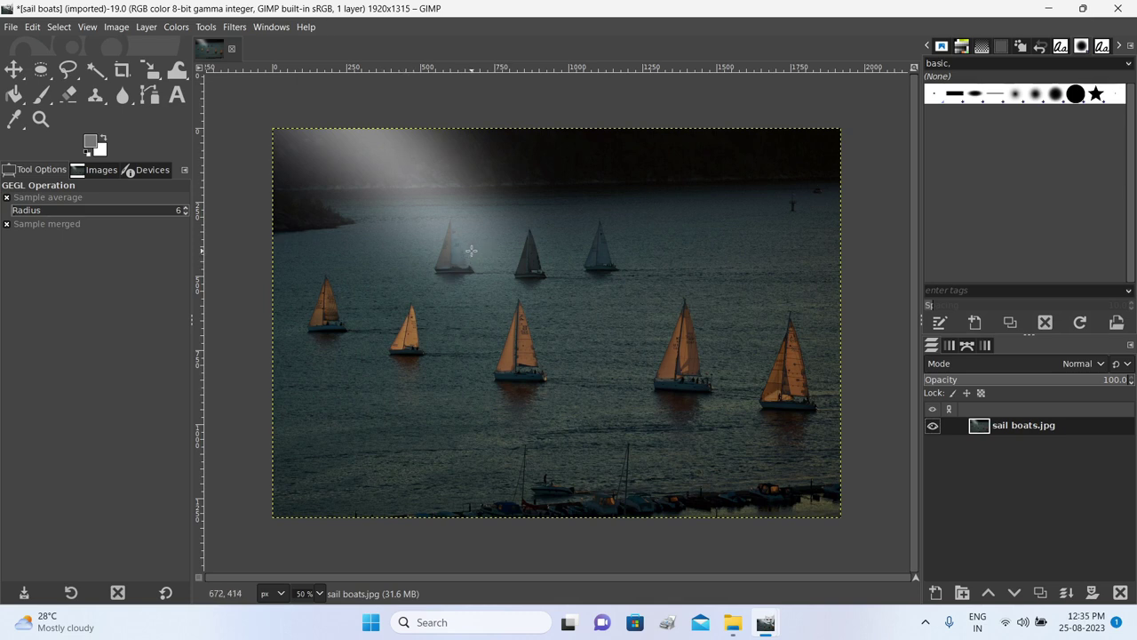
{"action": "key", "text": "ctrl+z"}
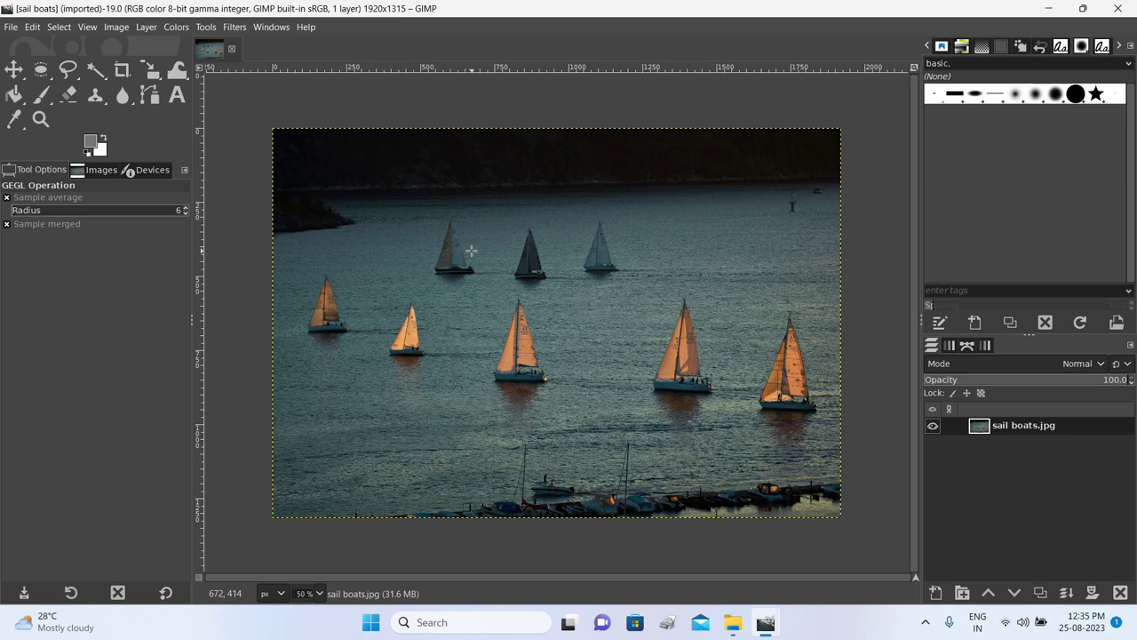
{"action": "left_click", "coordinate": [235, 26]}
Spotlight the water around the central boat with Lighting Effects at light distance 0.134
{"action": "mouse_move", "coordinate": [312, 176]}
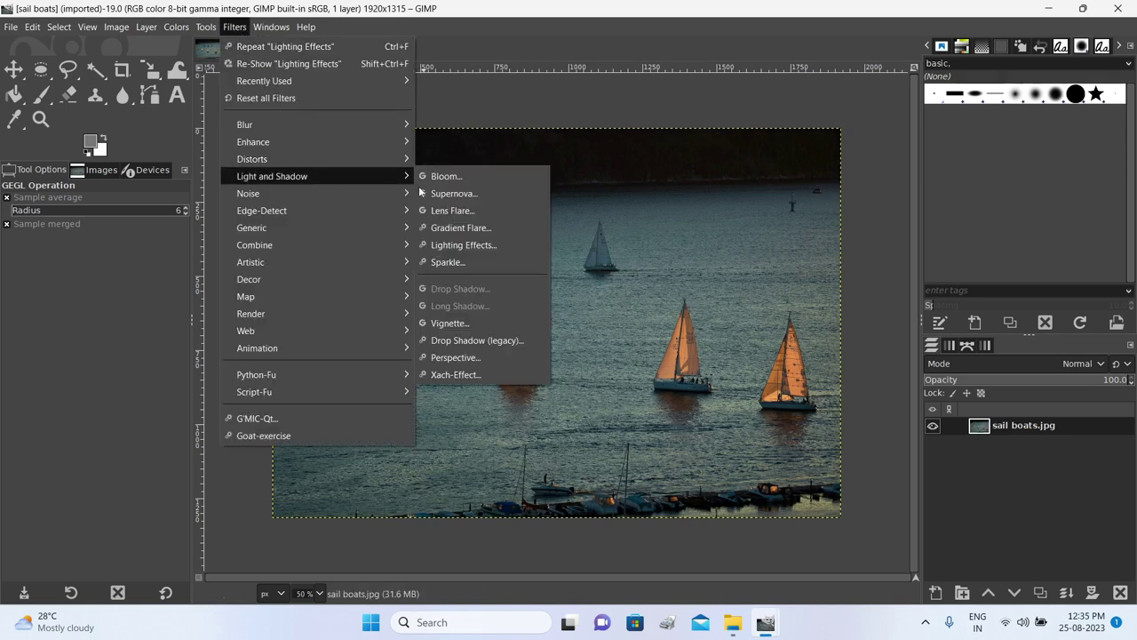
{"action": "left_click", "coordinate": [474, 251]}
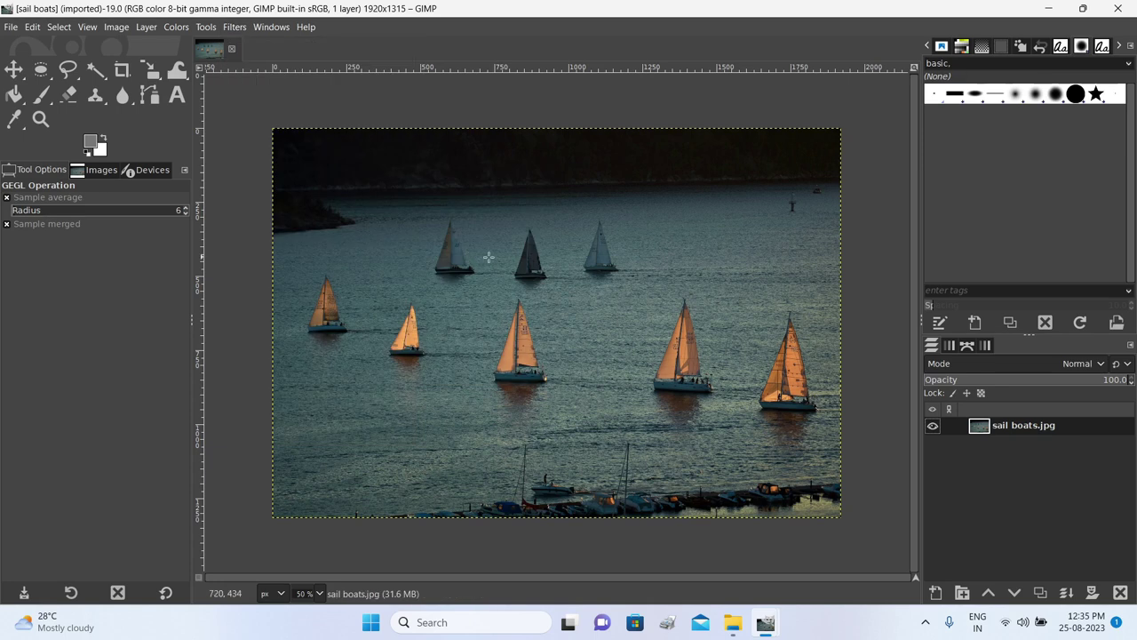
{"action": "left_click_drag", "start_coordinate": [533, 218], "coordinate": [624, 144]}
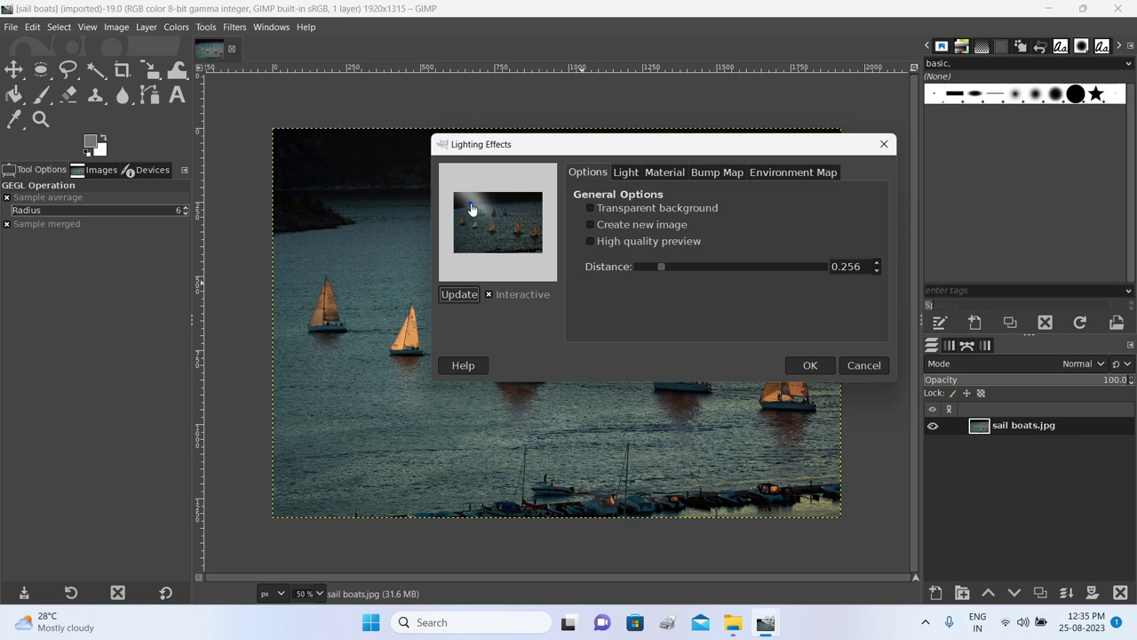
{"action": "left_click_drag", "start_coordinate": [474, 213], "coordinate": [479, 246]}
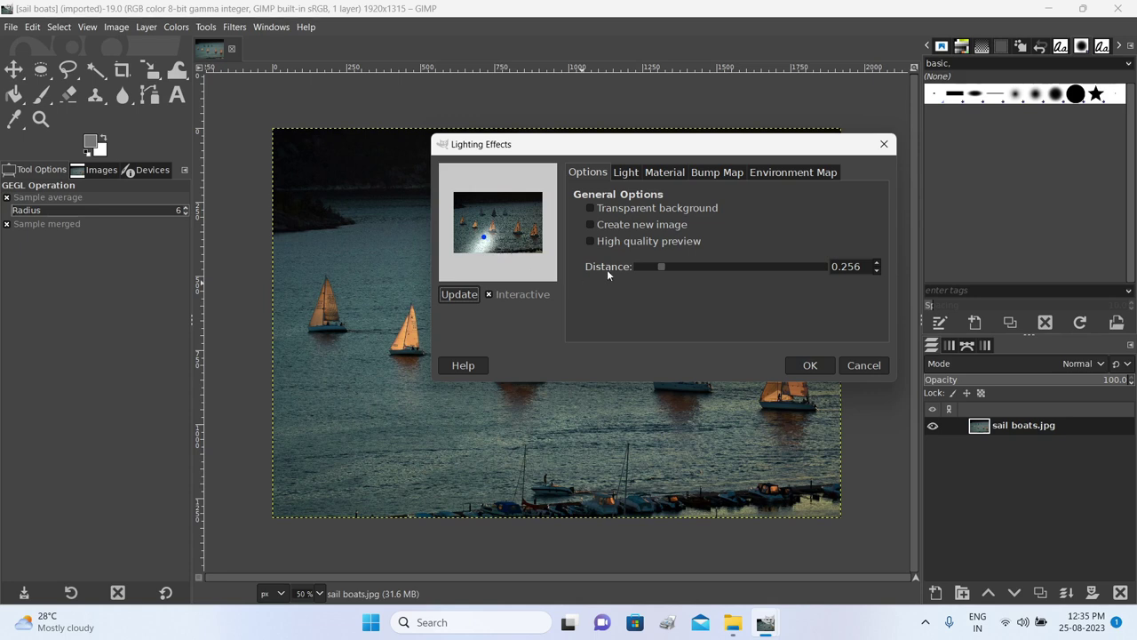
{"action": "mouse_move", "coordinate": [658, 269]}
{"action": "left_mouse_down"}
{"action": "mouse_move", "coordinate": [677, 269]}
{"action": "mouse_move", "coordinate": [648, 274]}
{"action": "left_mouse_up"}
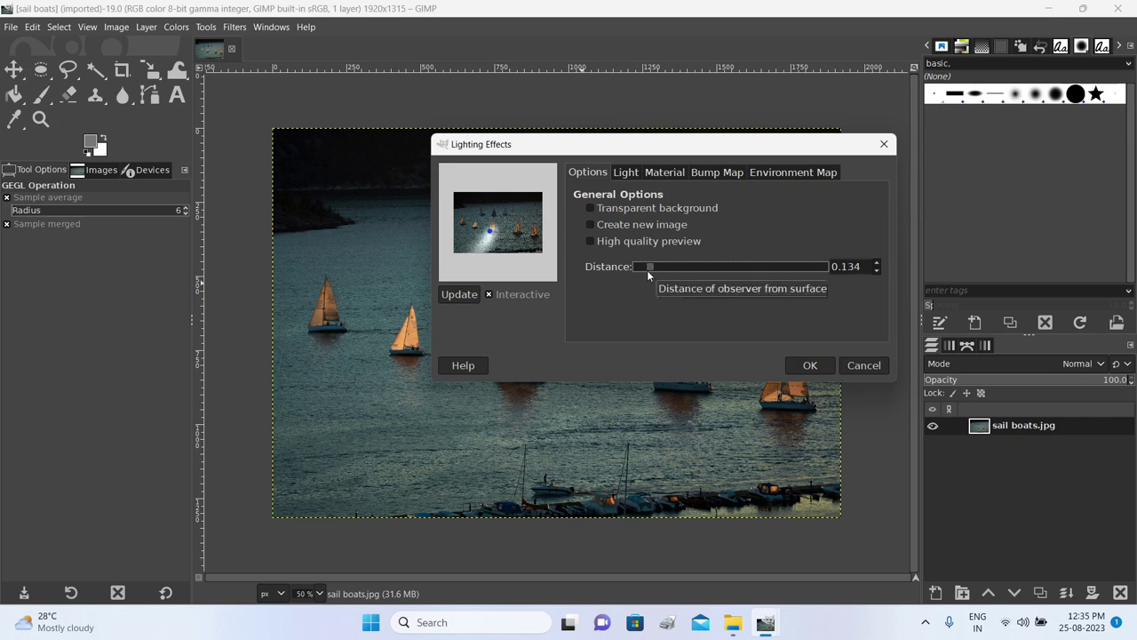
{"action": "left_click", "coordinate": [807, 365]}
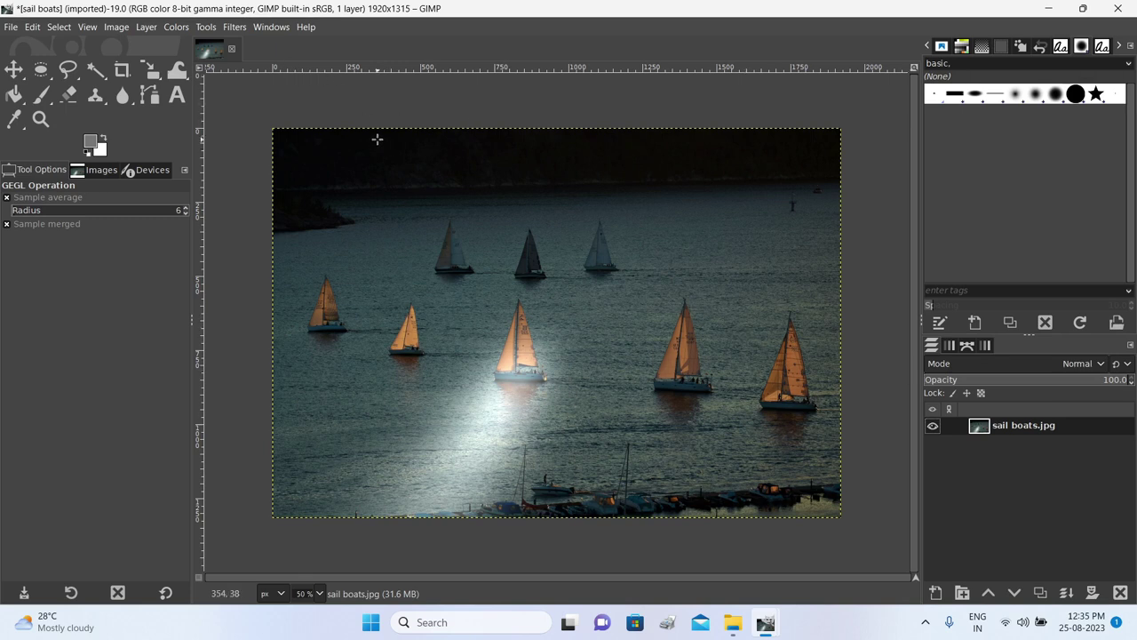
{"action": "left_click", "coordinate": [235, 28]}
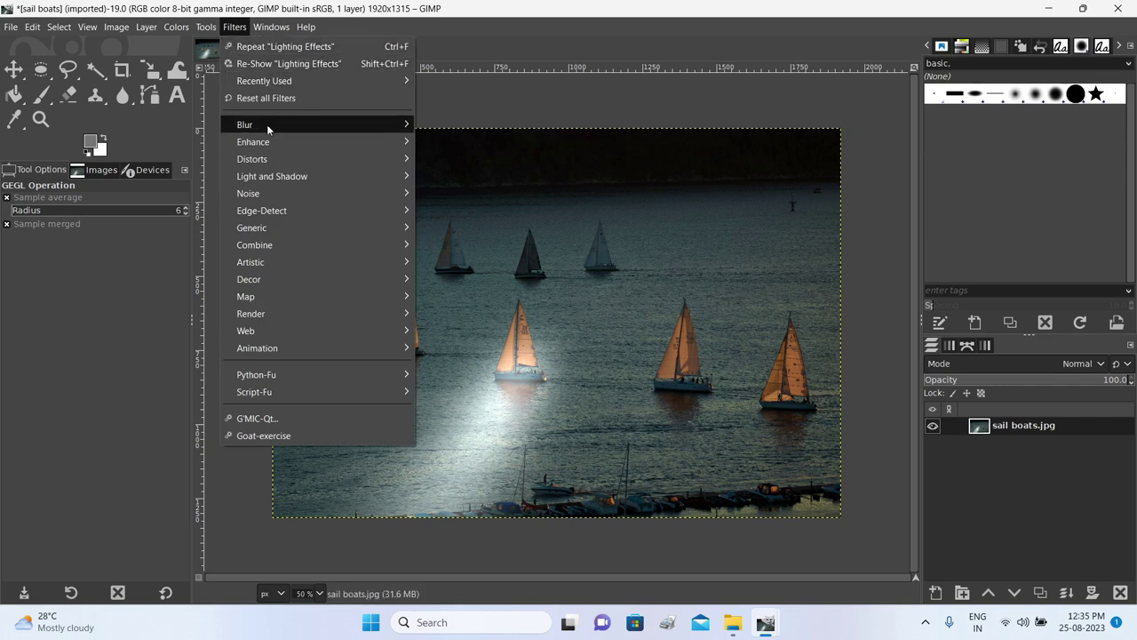
Apply a second Lighting Effects pass at distance 0.250 with the light shifted right, then undo
{"action": "mouse_move", "coordinate": [271, 179]}
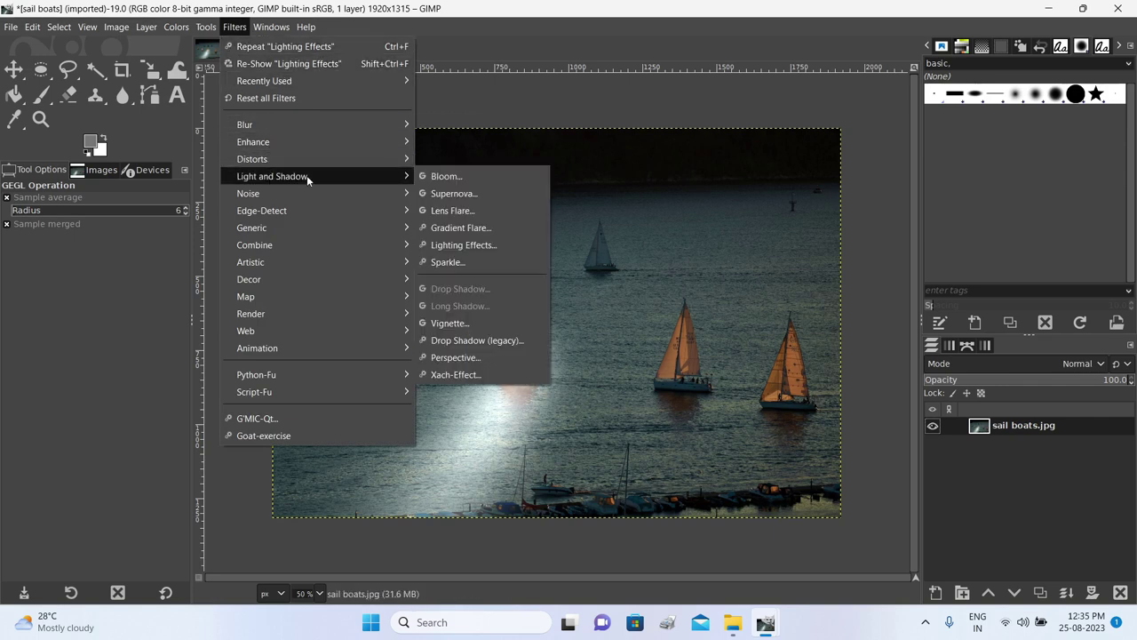
{"action": "left_click", "coordinate": [487, 247]}
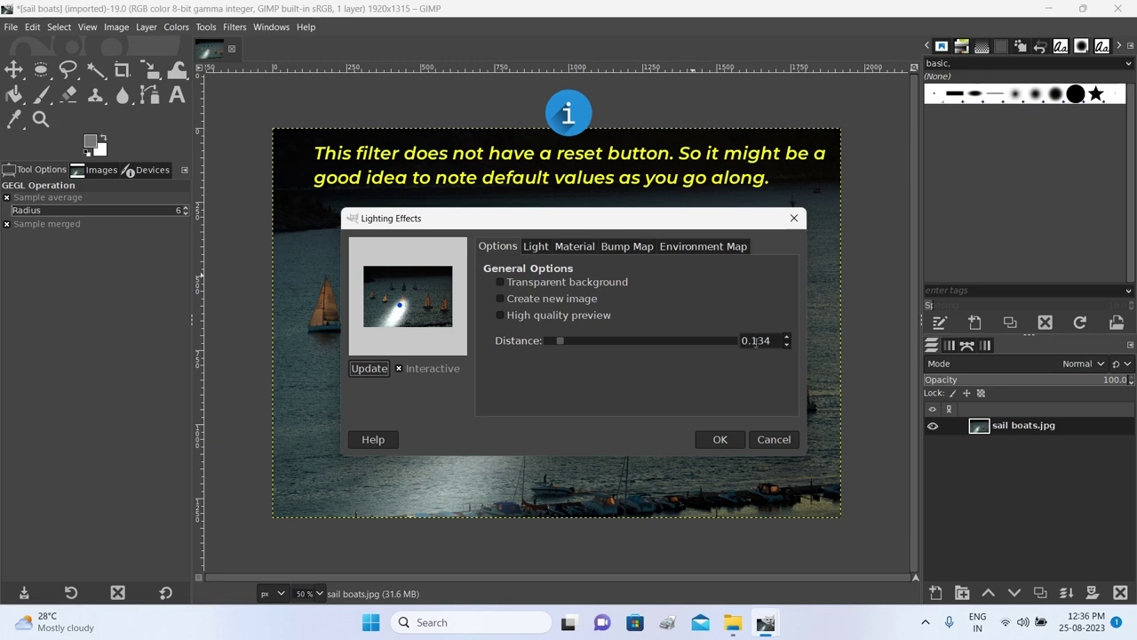
{"action": "left_click_drag", "start_coordinate": [774, 340], "coordinate": [753, 341]}
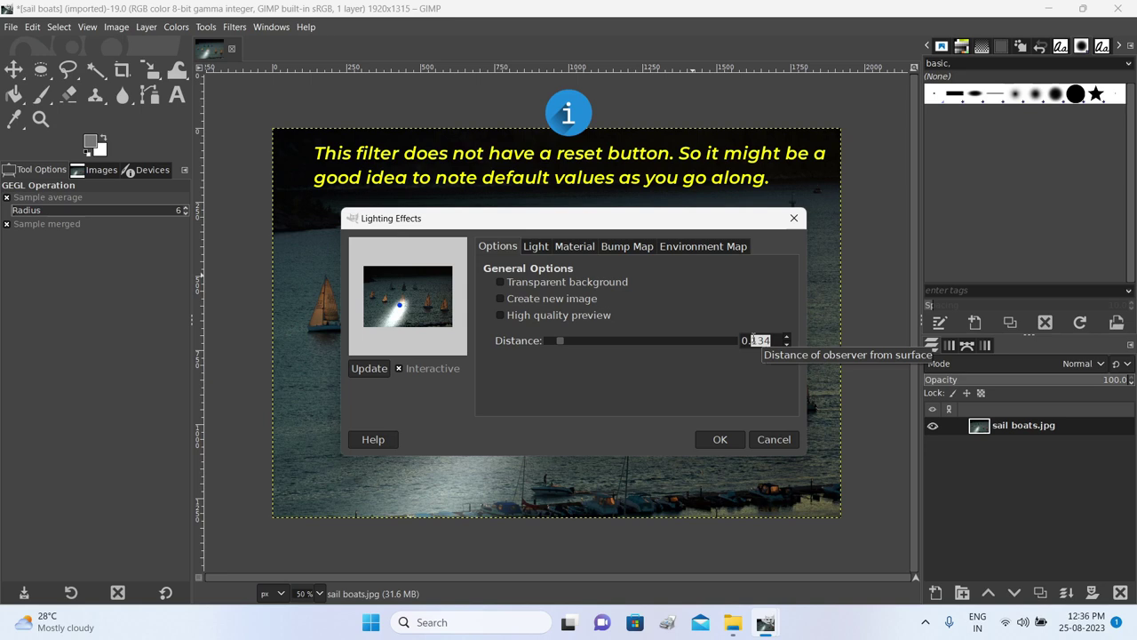
{"action": "type", "text": "250"}
{"action": "key", "text": "Return"}
{"action": "left_click_drag", "start_coordinate": [379, 295], "coordinate": [387, 296]}
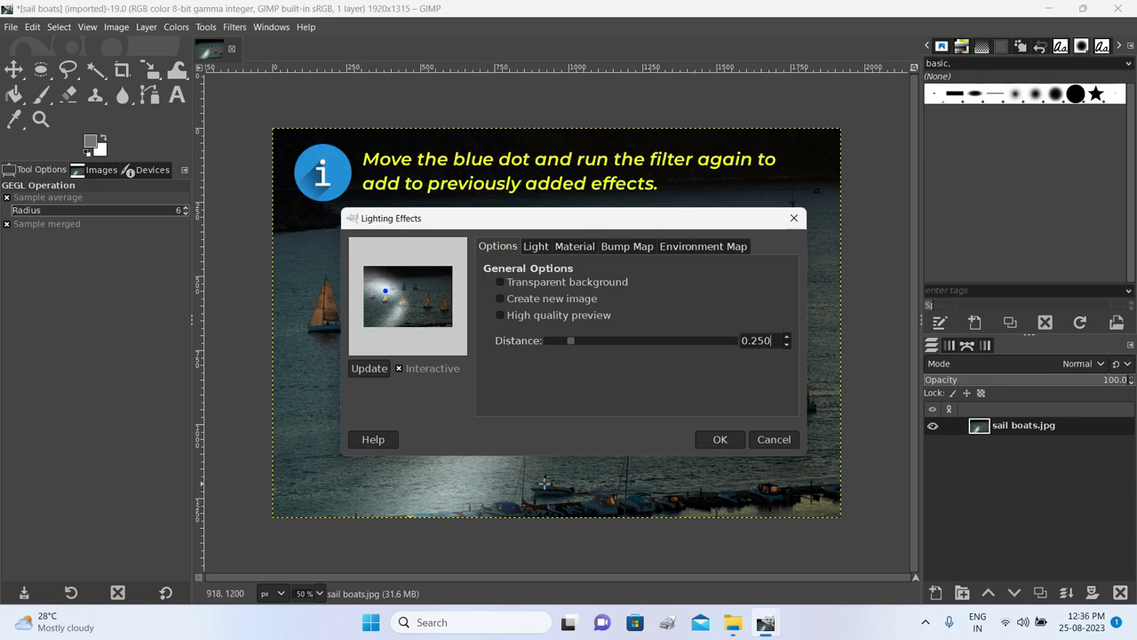
{"action": "left_click", "coordinate": [720, 440]}
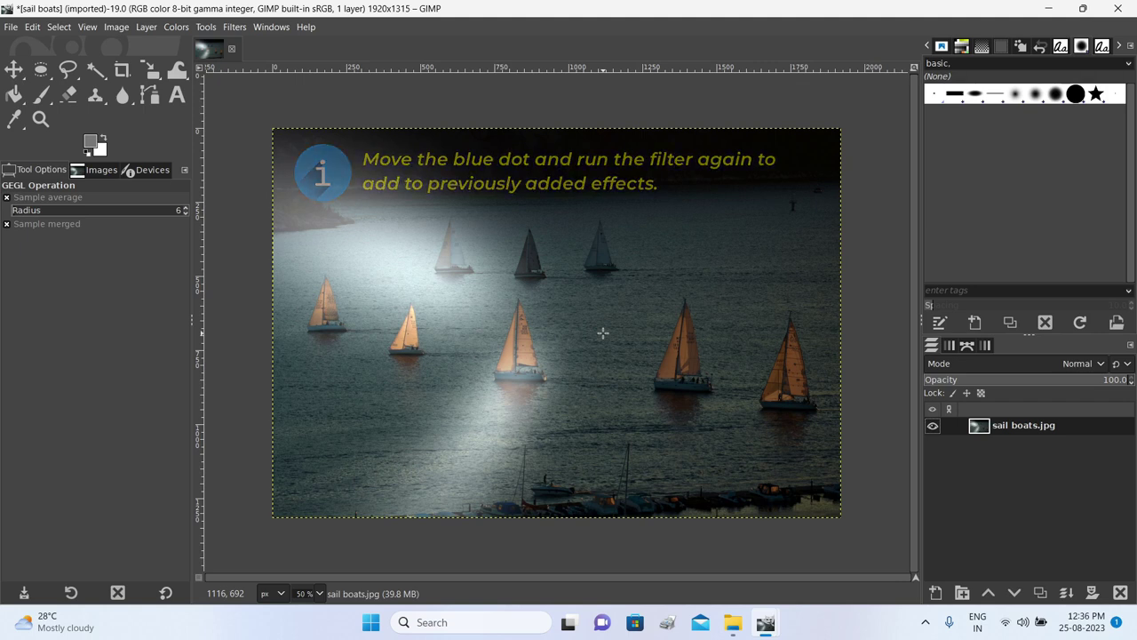
{"action": "key", "text": "ctrl+z"}
Apply default Sparkle highlights to the sailboats photo, then undo them
{"action": "left_click", "coordinate": [234, 27]}
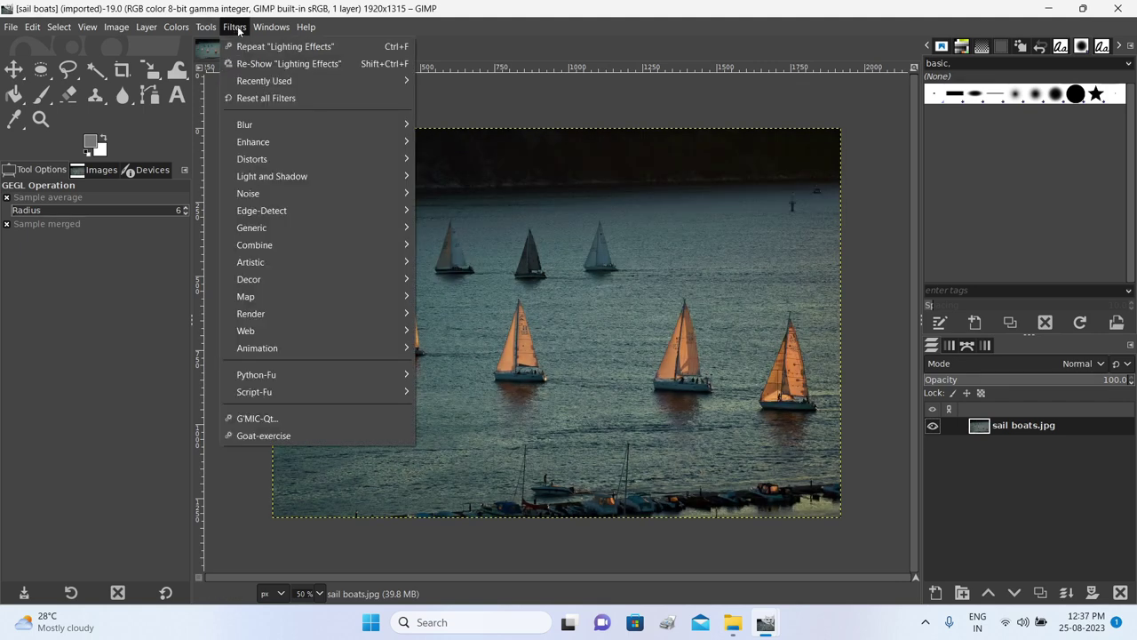
{"action": "mouse_move", "coordinate": [305, 176]}
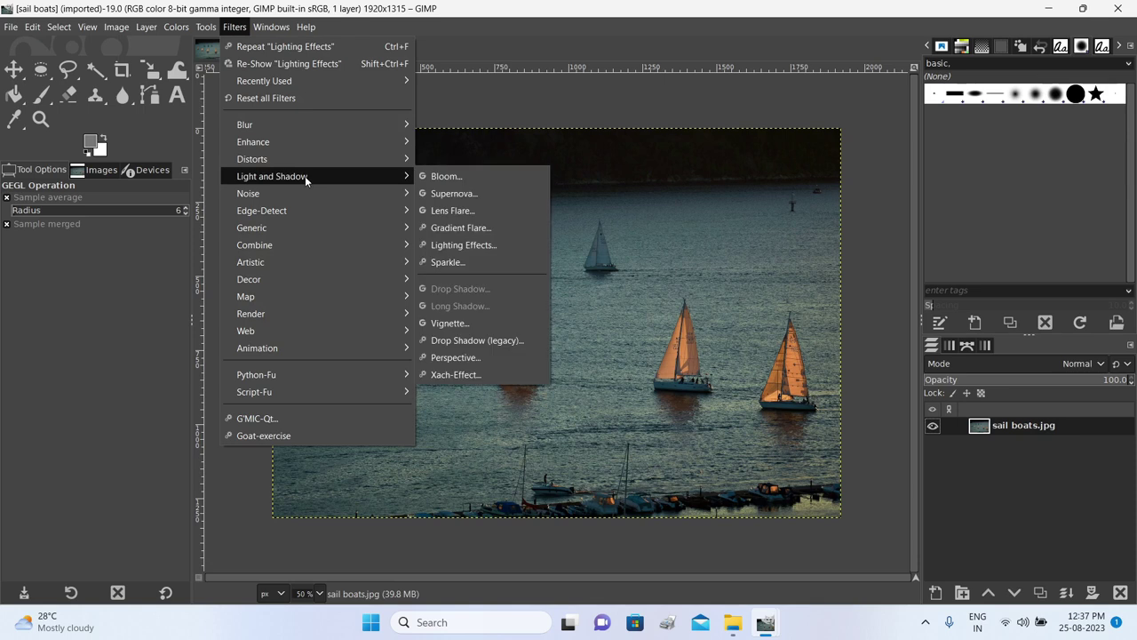
{"action": "left_click", "coordinate": [449, 262]}
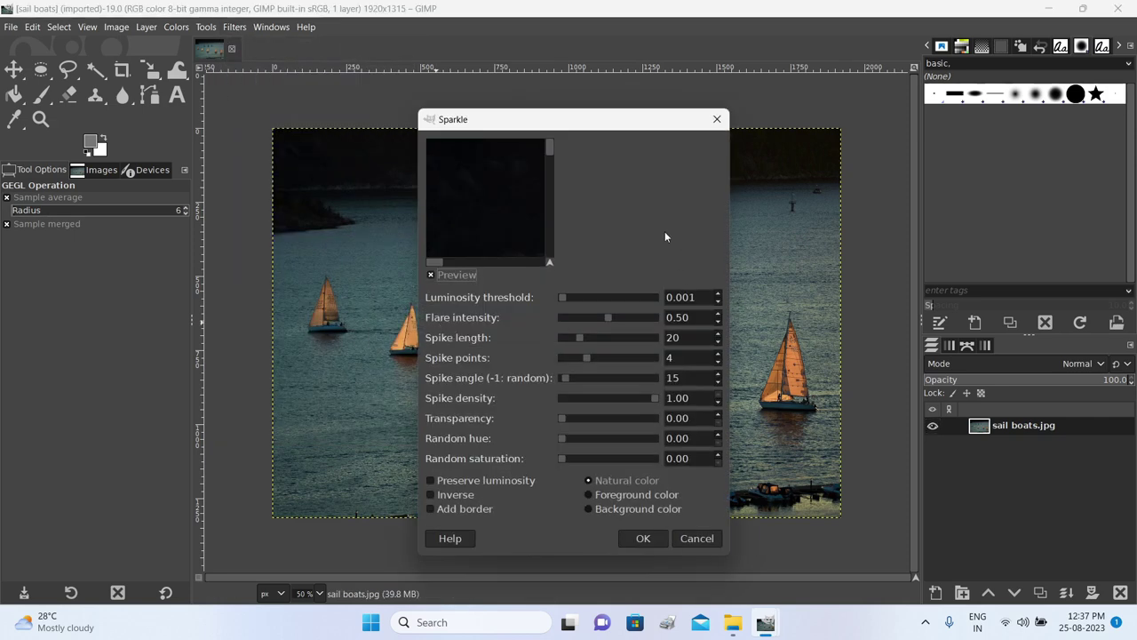
{"action": "left_click_drag", "start_coordinate": [607, 119], "coordinate": [374, 86]}
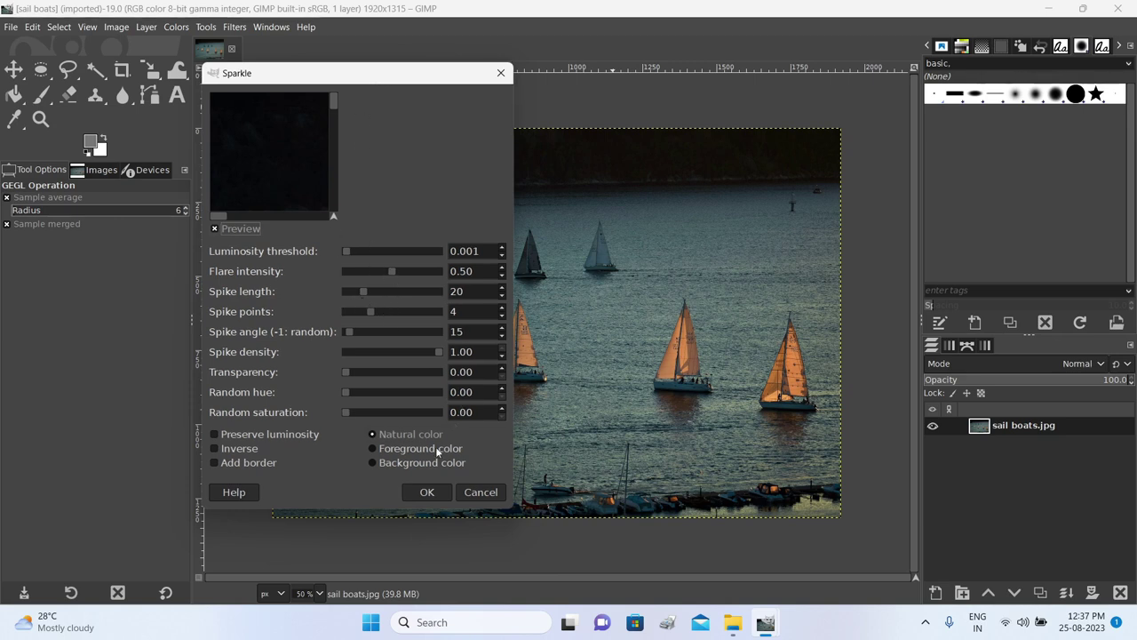
{"action": "left_click", "coordinate": [427, 493]}
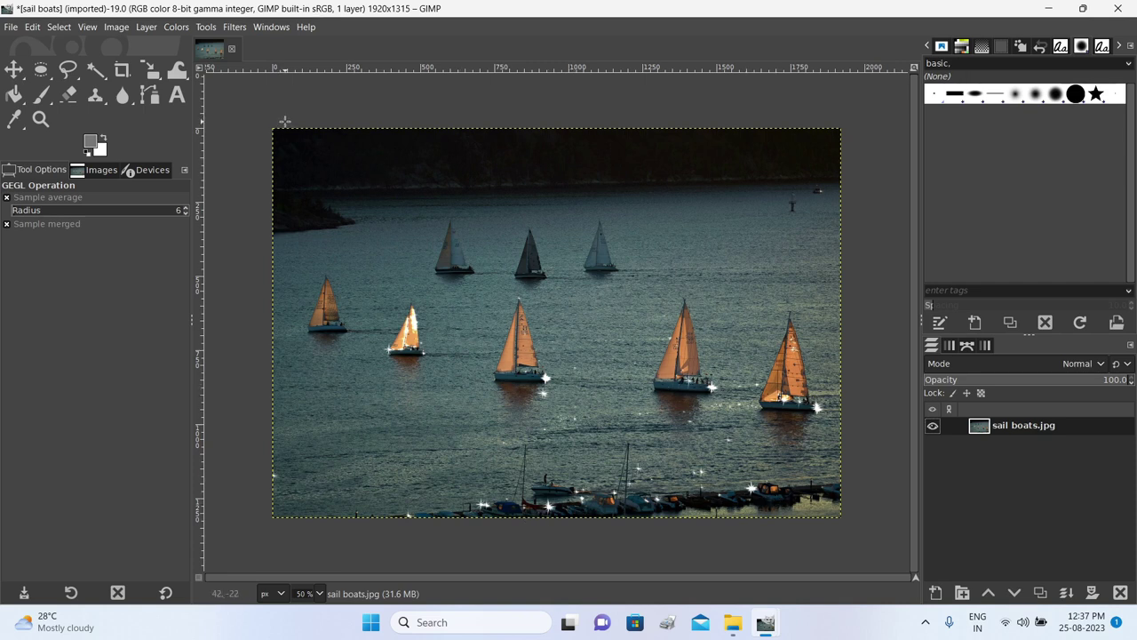
{"action": "key", "text": "ctrl+z"}
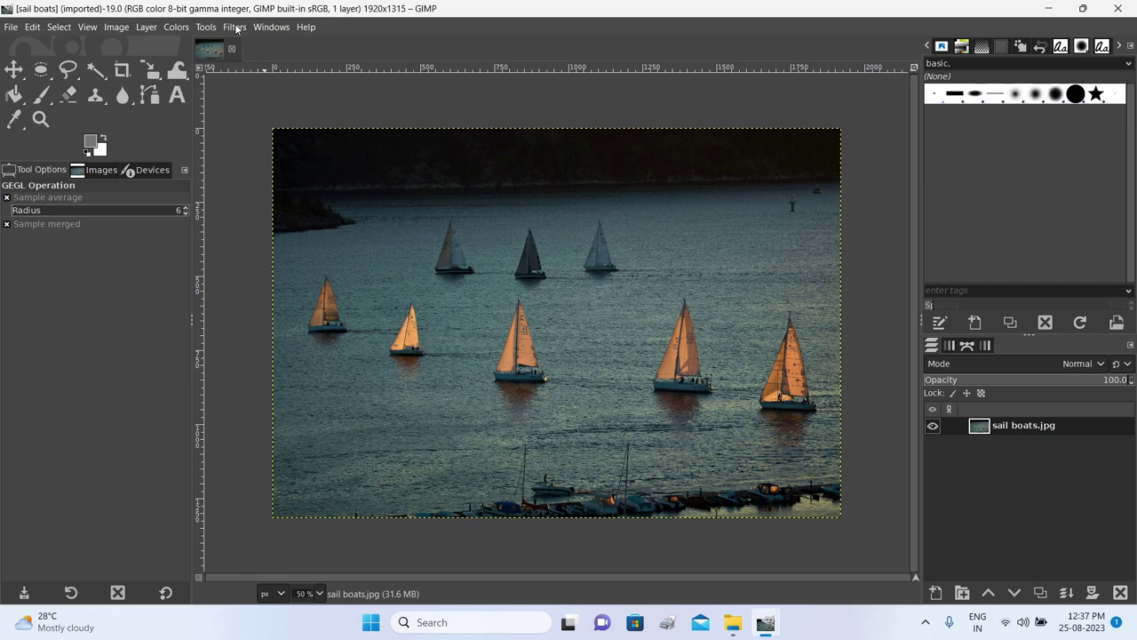
Apply Sparkle with 8 spike points, spike length 24 and flare intensity 0.41 to the boats
{"action": "left_click", "coordinate": [235, 27]}
{"action": "mouse_move", "coordinate": [263, 158]}
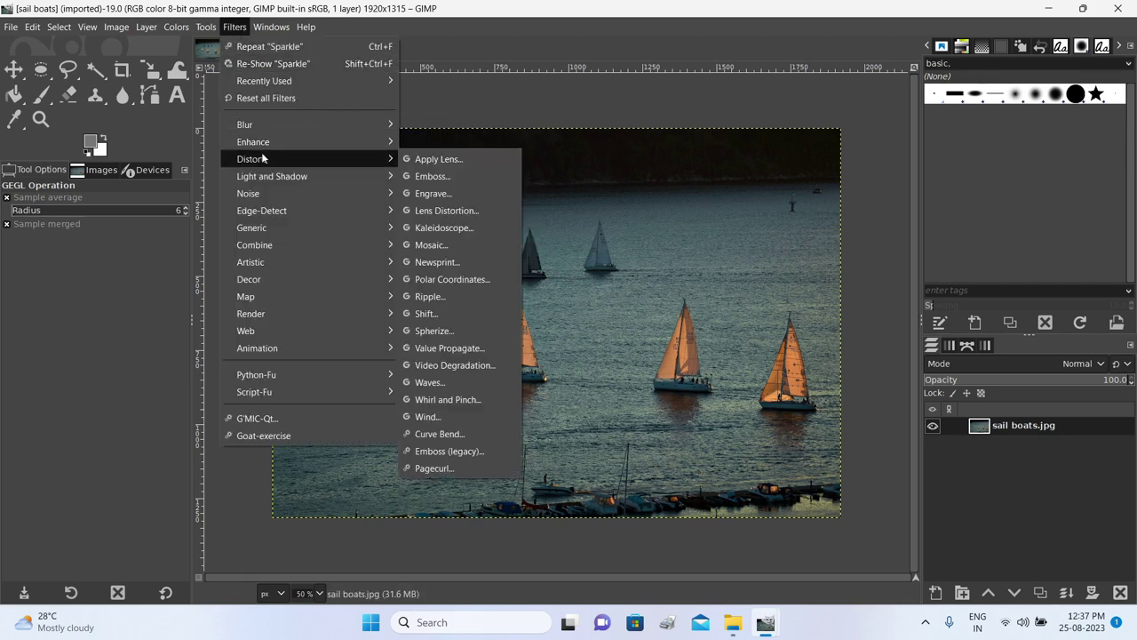
{"action": "mouse_move", "coordinate": [268, 178]}
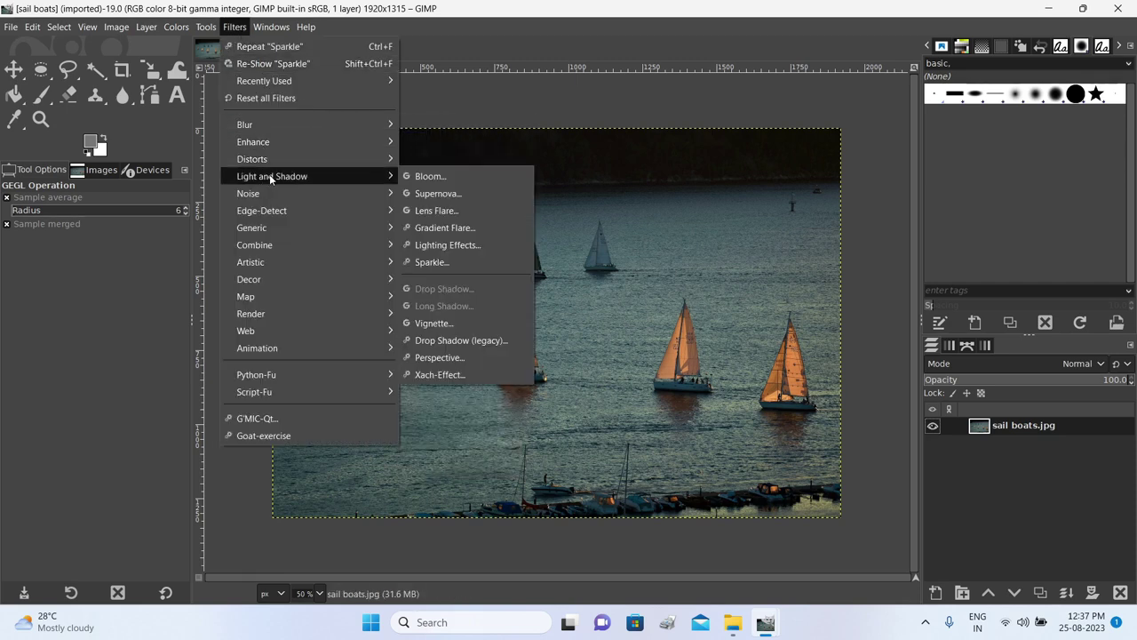
{"action": "left_click", "coordinate": [426, 262]}
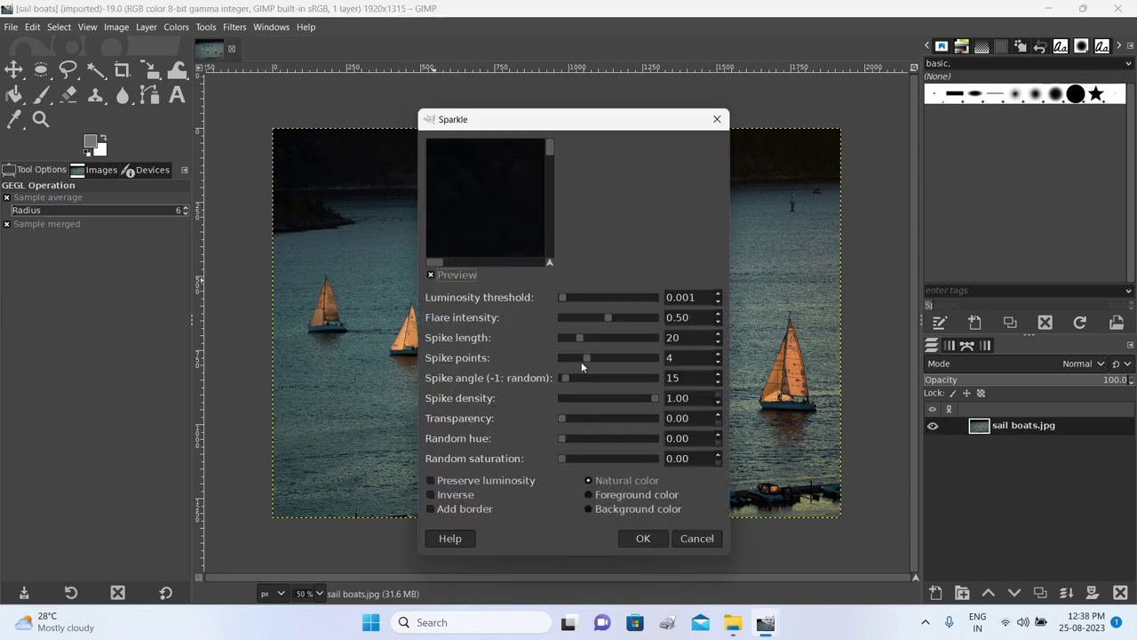
{"action": "left_click_drag", "start_coordinate": [592, 356], "coordinate": [602, 354]}
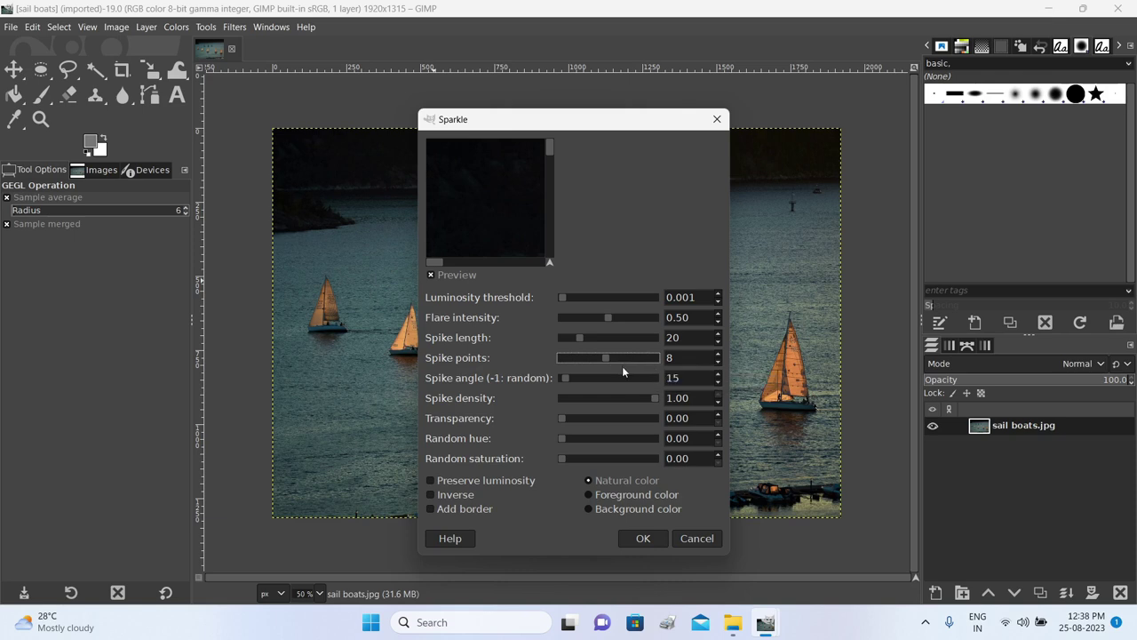
{"action": "left_click_drag", "start_coordinate": [580, 337], "coordinate": [586, 337]}
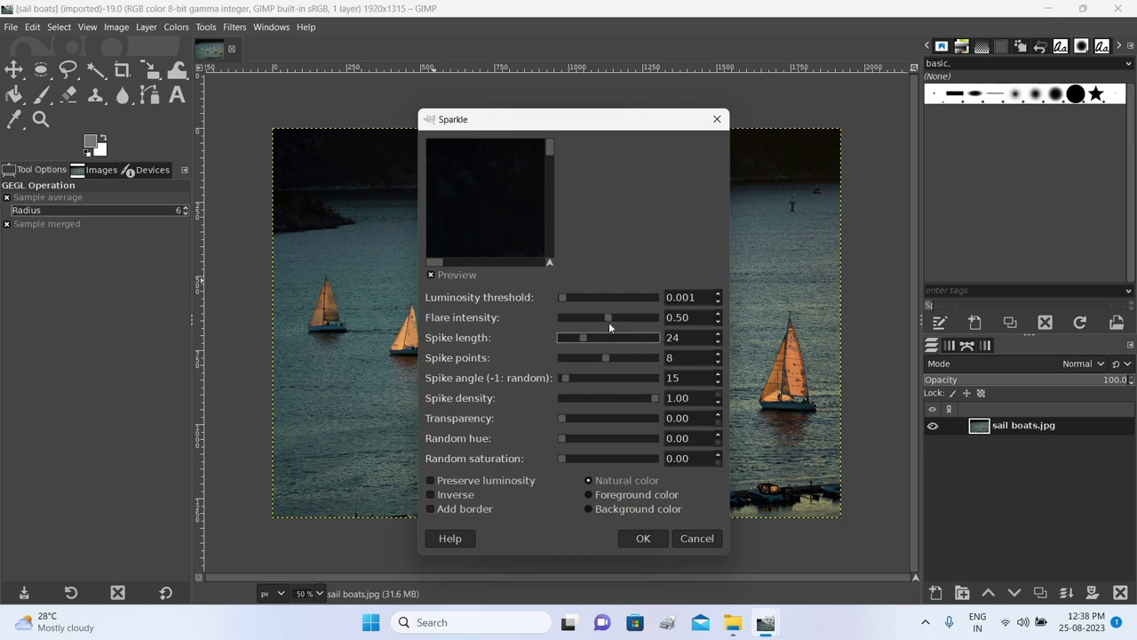
{"action": "left_click_drag", "start_coordinate": [609, 317], "coordinate": [601, 317]}
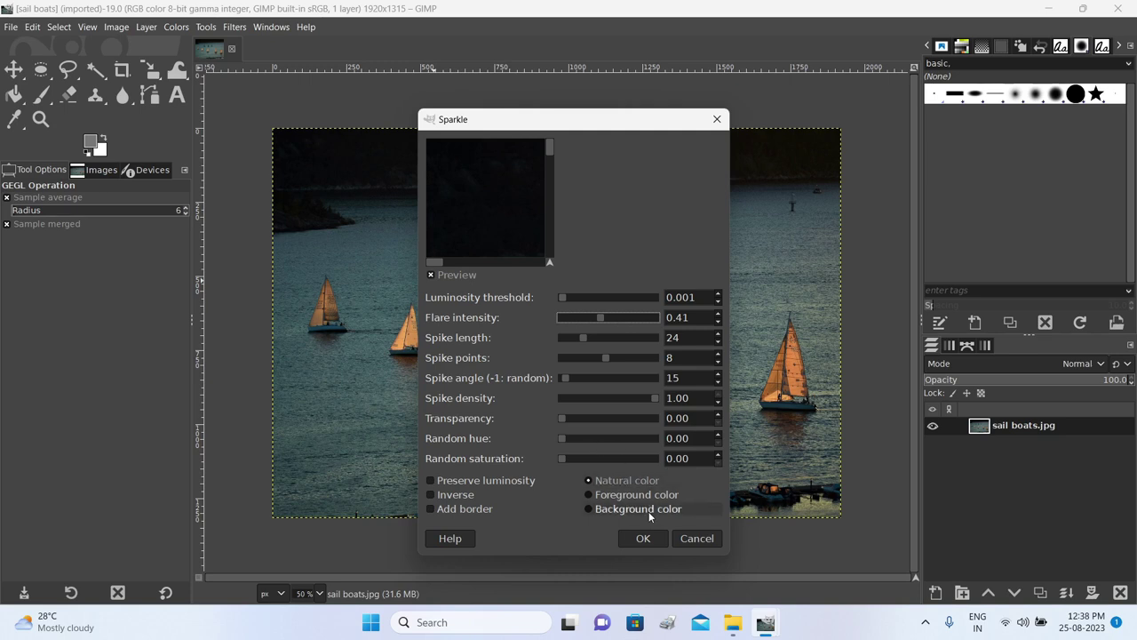
{"action": "left_click", "coordinate": [639, 541]}
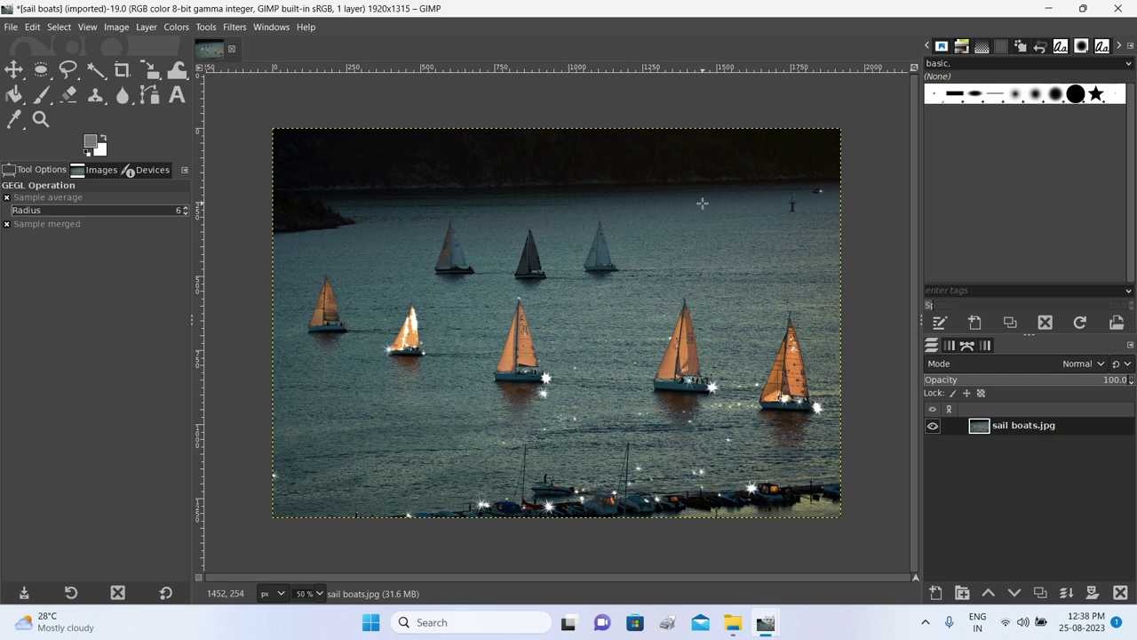
{"action": "left_click", "coordinate": [234, 26]}
{"action": "mouse_move", "coordinate": [279, 176]}
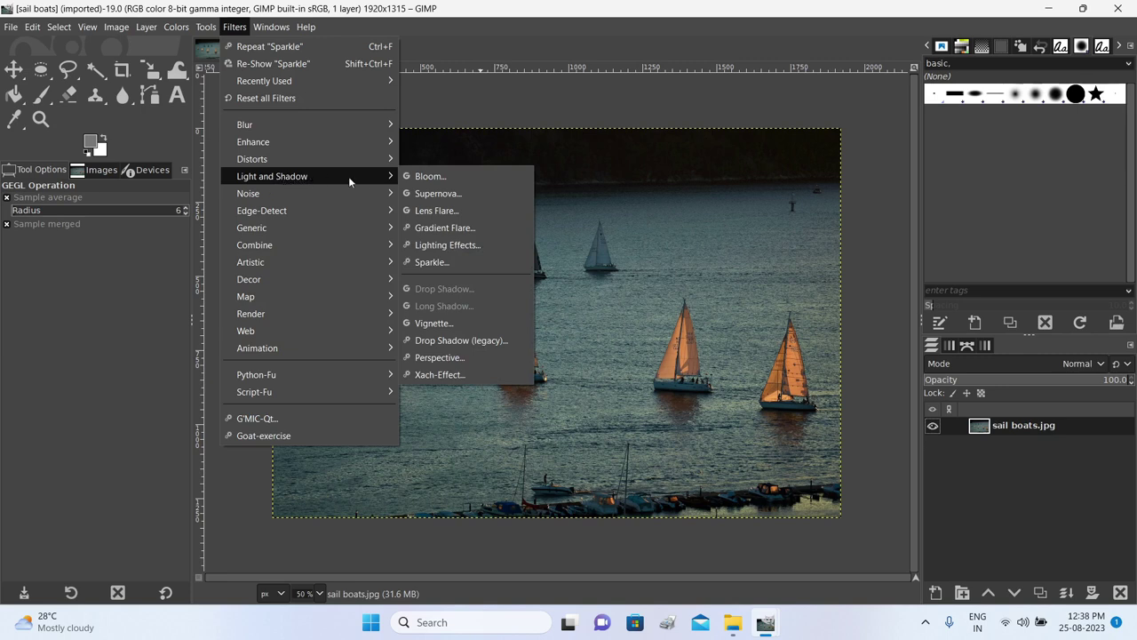
Apply a wide oval Vignette (radius 0.923, softness 0.800) centred slightly left of middle
{"action": "left_click", "coordinate": [453, 322]}
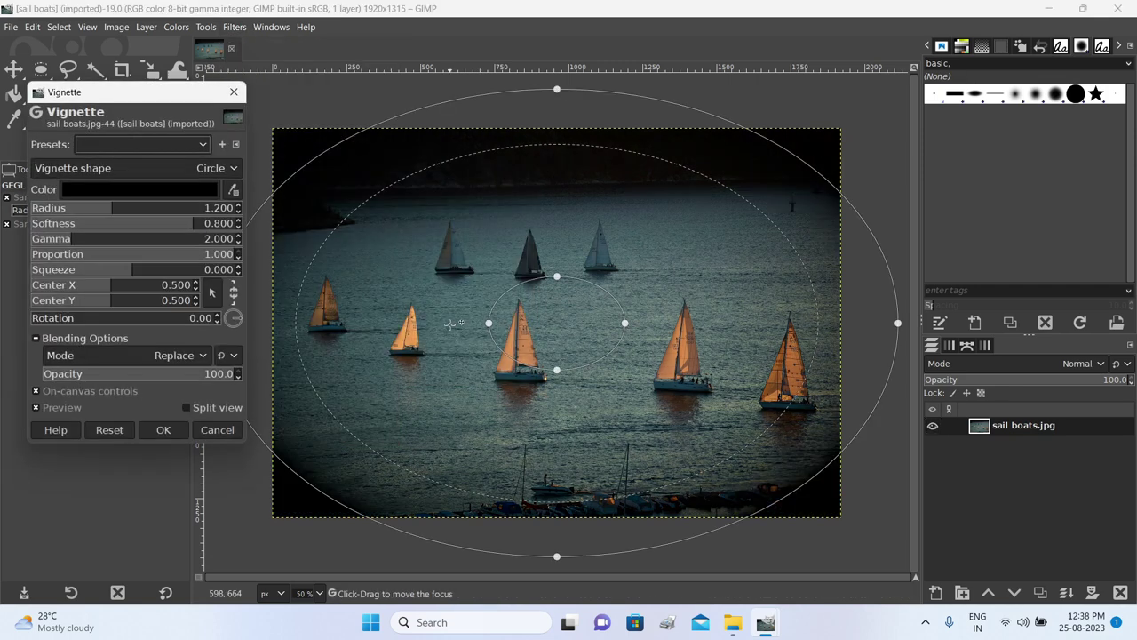
{"action": "left_click_drag", "start_coordinate": [896, 322], "coordinate": [809, 326]}
{"action": "left_click_drag", "start_coordinate": [557, 555], "coordinate": [556, 491]}
{"action": "left_click_drag", "start_coordinate": [557, 152], "coordinate": [557, 158]}
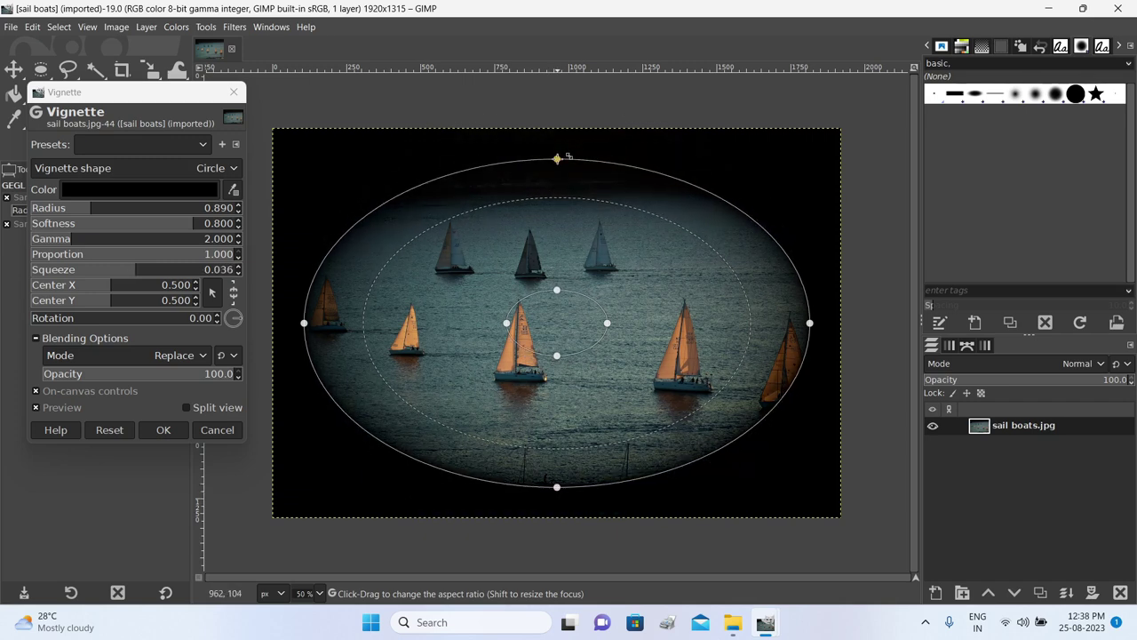
{"action": "left_click_drag", "start_coordinate": [557, 318], "coordinate": [529, 331]}
{"action": "left_click_drag", "start_coordinate": [769, 339], "coordinate": [780, 340]}
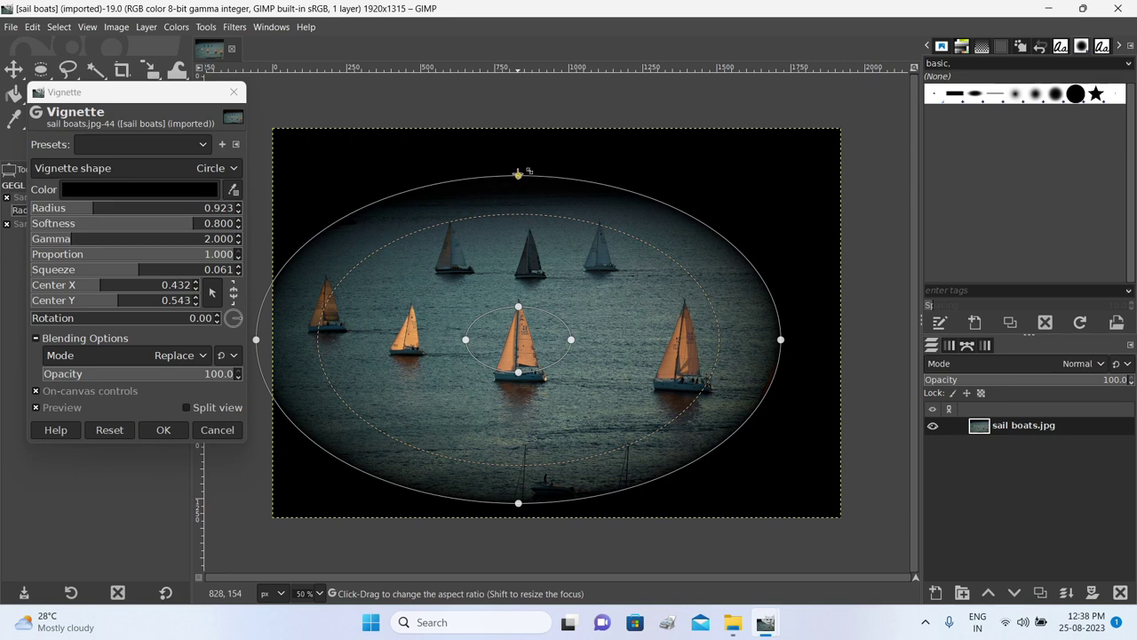
{"action": "left_click_drag", "start_coordinate": [518, 173], "coordinate": [517, 160]}
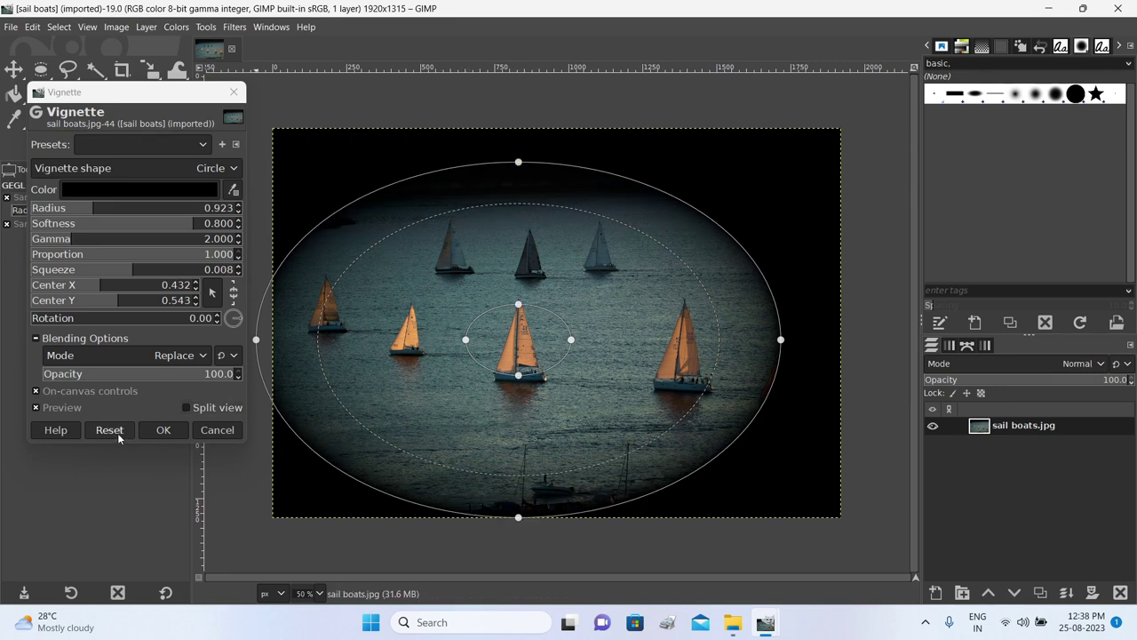
{"action": "left_click", "coordinate": [163, 435]}
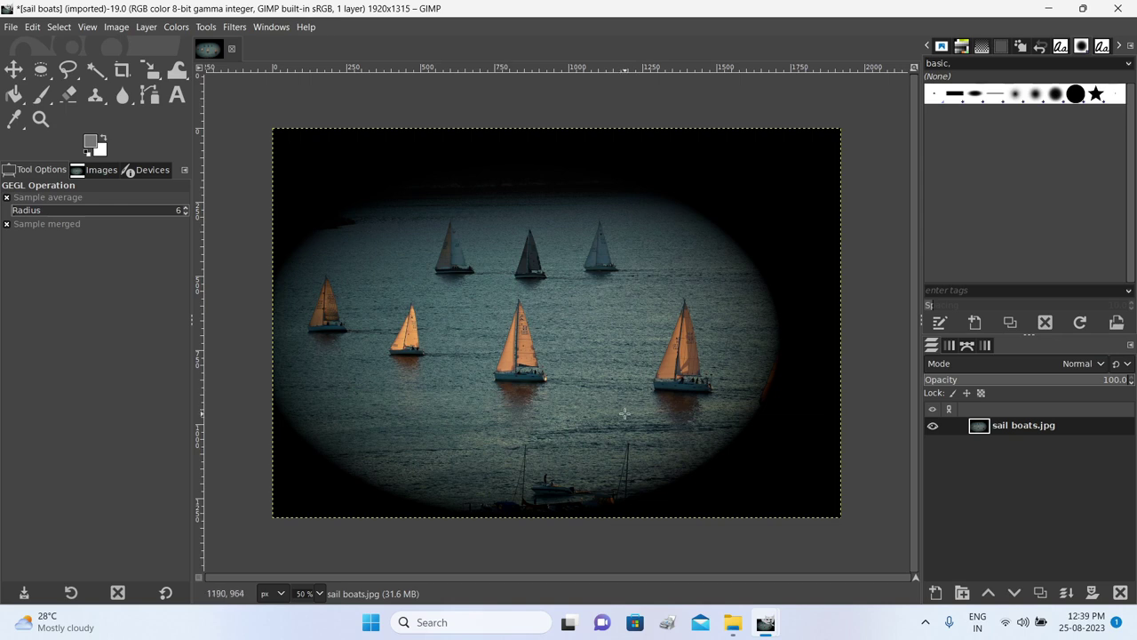
{"action": "left_click", "coordinate": [235, 27]}
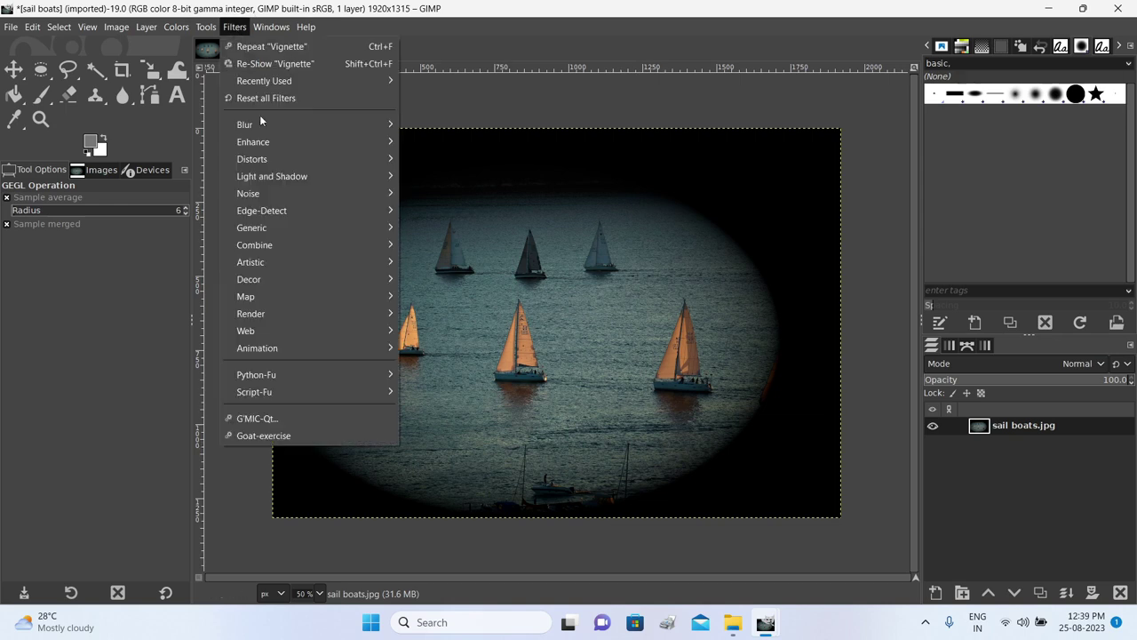
Load morocco-2349647_1280.jpg into GIMP and fit the whole image in the window
{"action": "mouse_move", "coordinate": [270, 180]}
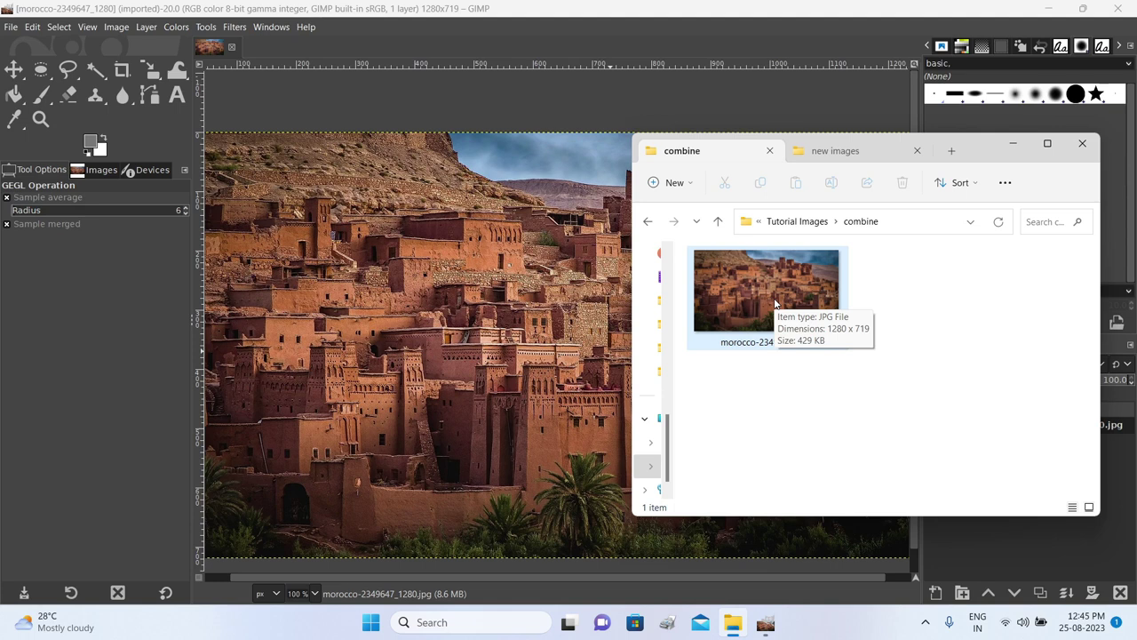
{"action": "left_click_drag", "start_coordinate": [774, 297], "coordinate": [501, 311]}
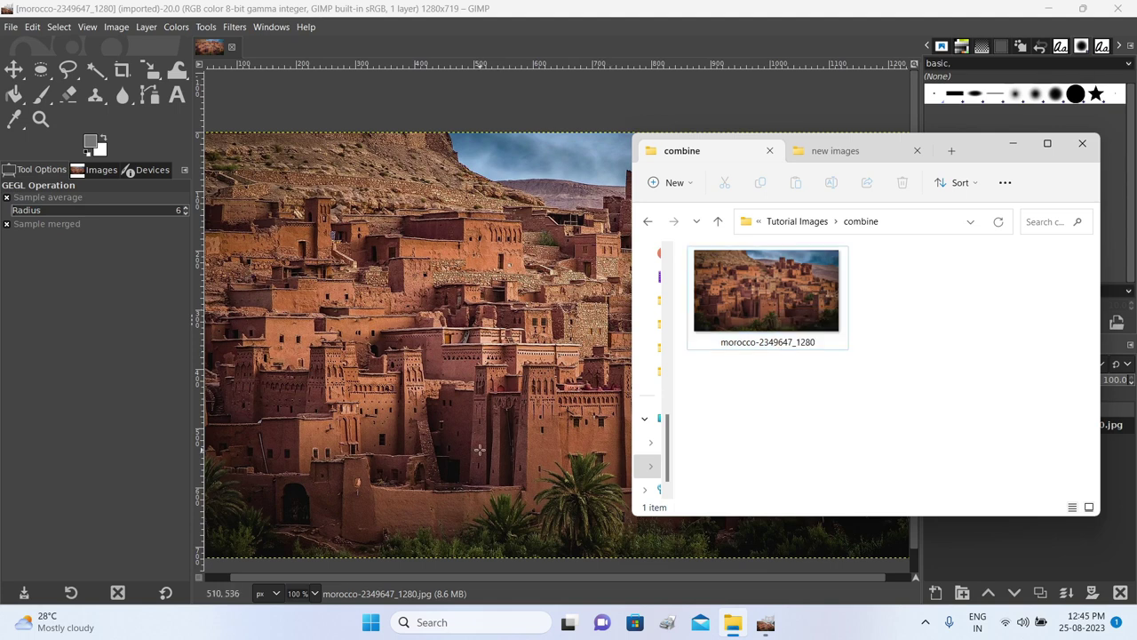
{"action": "key", "text": "ctrl+shift+j"}
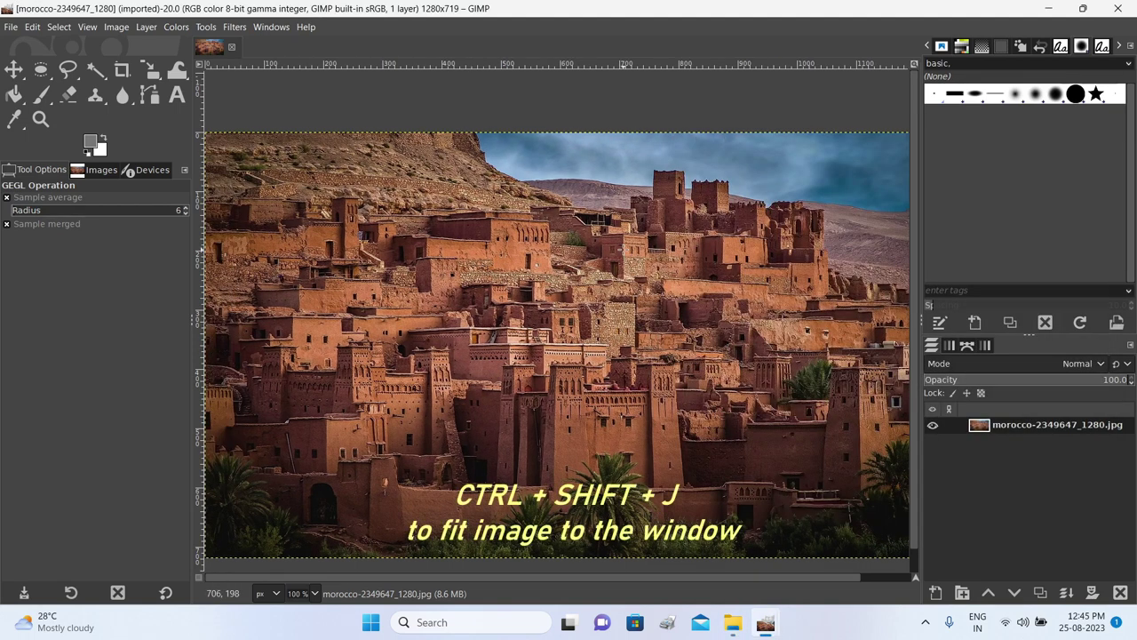
{"action": "key", "text": "ctrl+shift+j"}
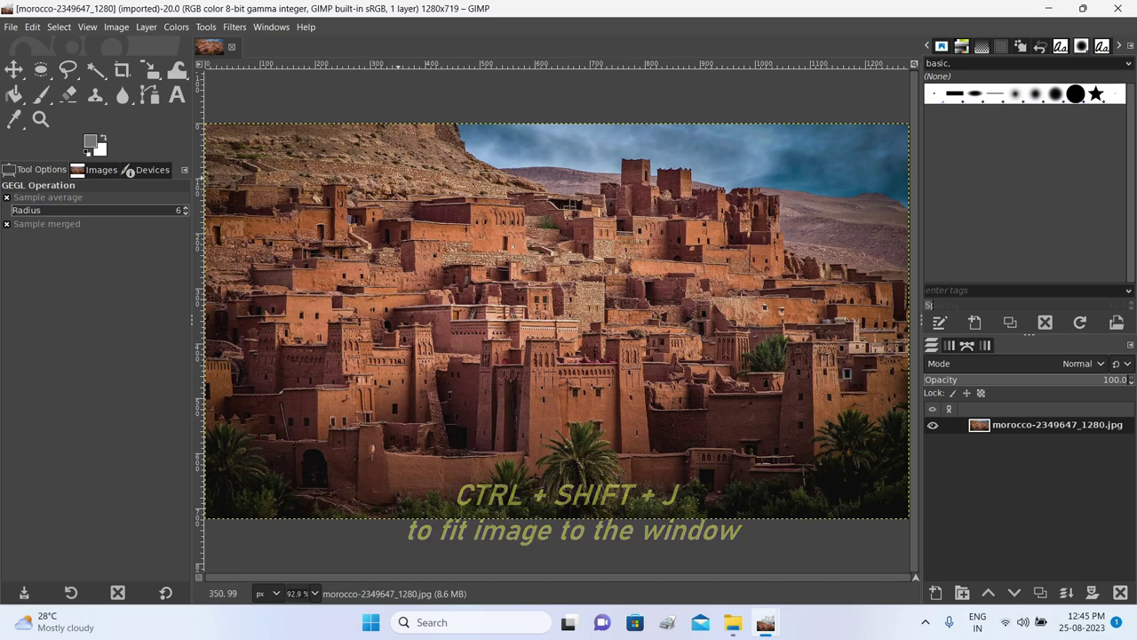
{"action": "left_click", "coordinate": [235, 29]}
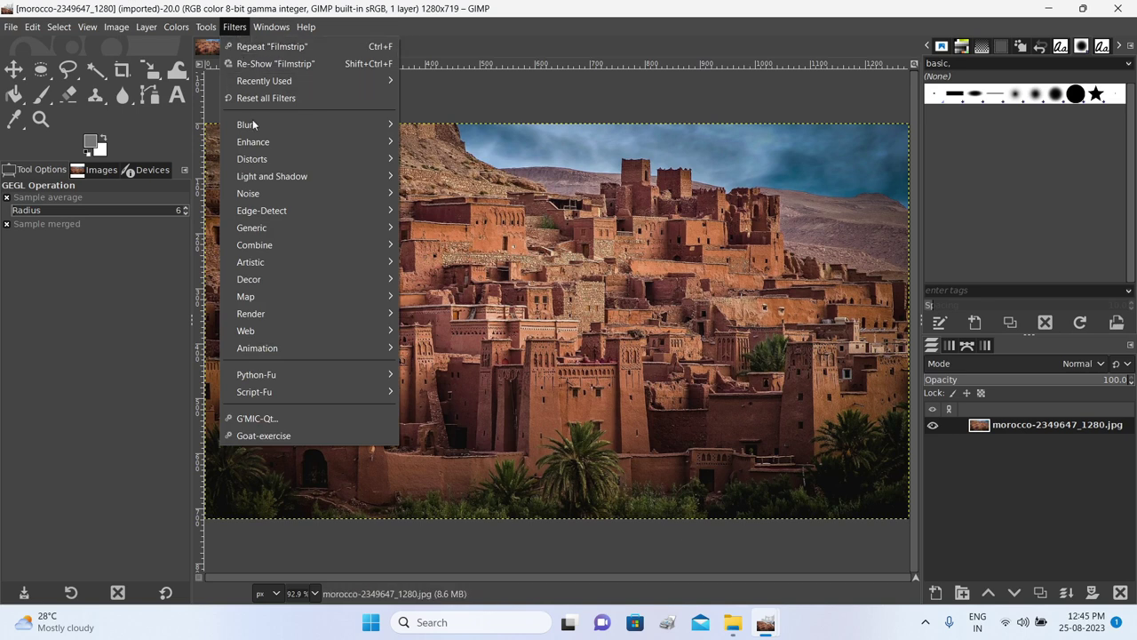
Open Combine > Filmstrip, toggling Fit height to images off and on and reviewing Advanced
{"action": "mouse_move", "coordinate": [280, 246]}
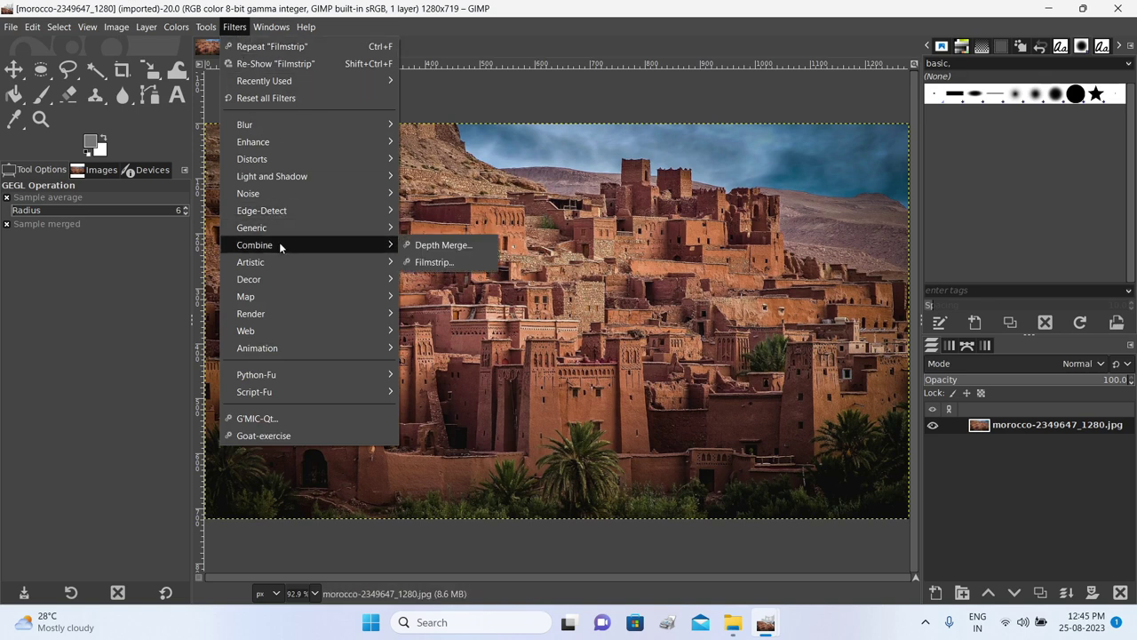
{"action": "left_click", "coordinate": [432, 262]}
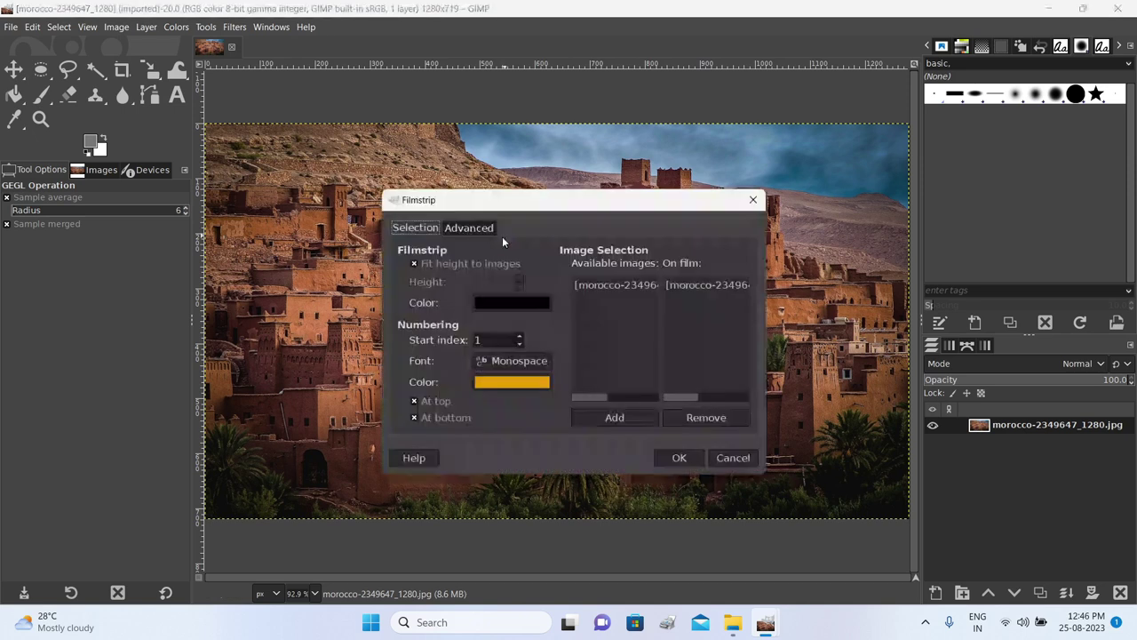
{"action": "left_click_drag", "start_coordinate": [536, 202], "coordinate": [469, 169]}
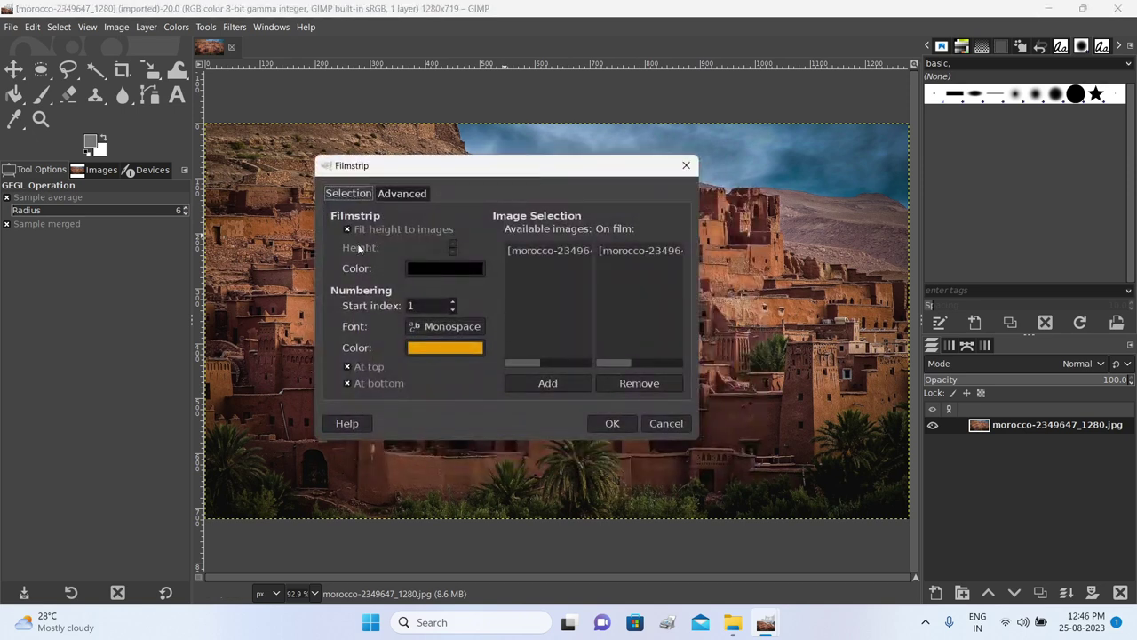
{"action": "left_click", "coordinate": [359, 231]}
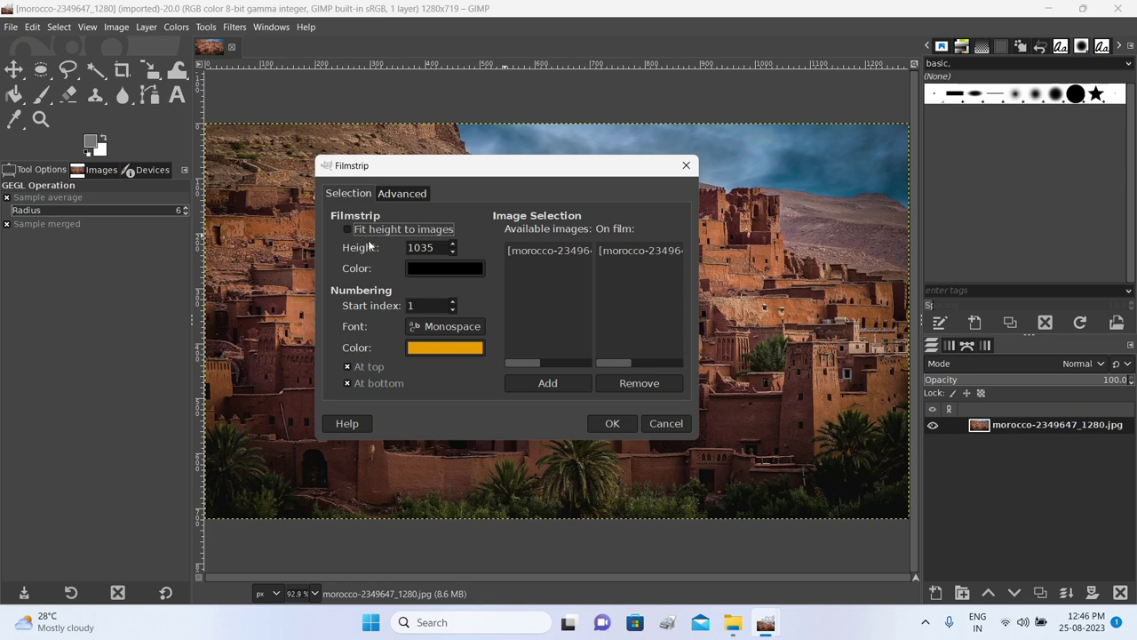
{"action": "left_click", "coordinate": [347, 230]}
{"action": "left_click", "coordinate": [411, 193]}
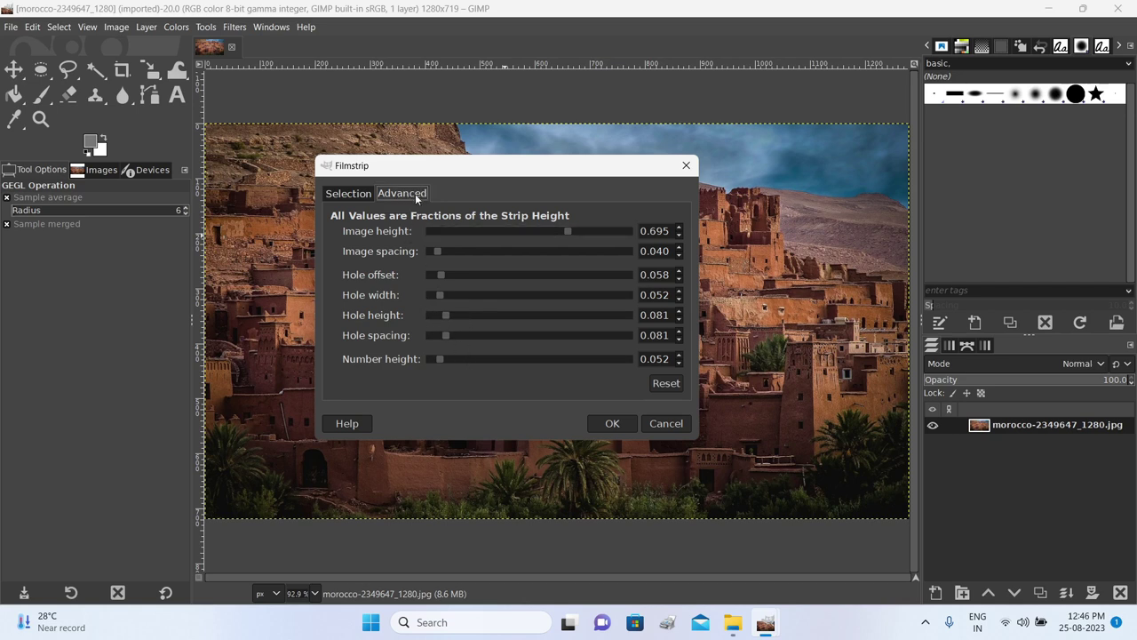
{"action": "left_click", "coordinate": [360, 195]}
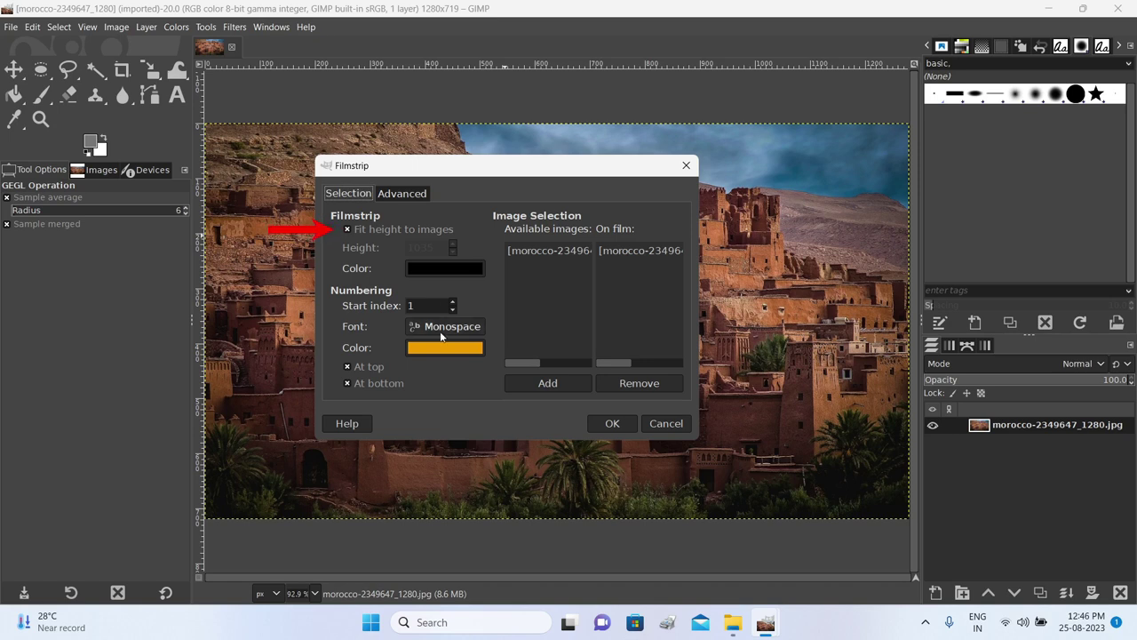
Create the 1320×1035 filmstrip image and compare it with the original Morocco photo
{"action": "left_click", "coordinate": [612, 424]}
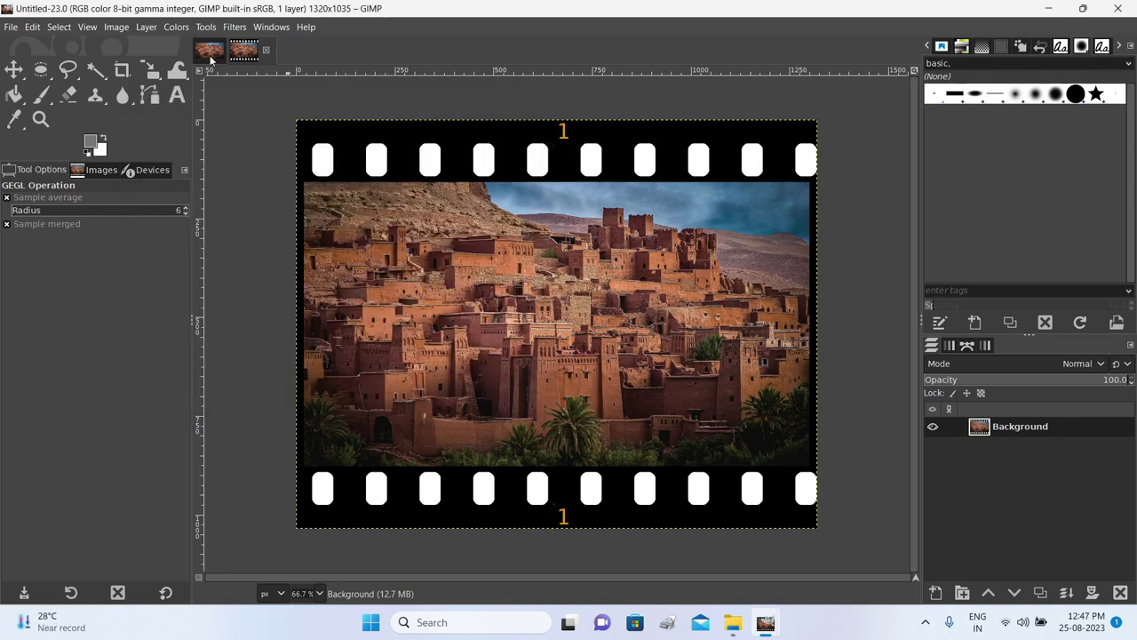
{"action": "left_click", "coordinate": [211, 55]}
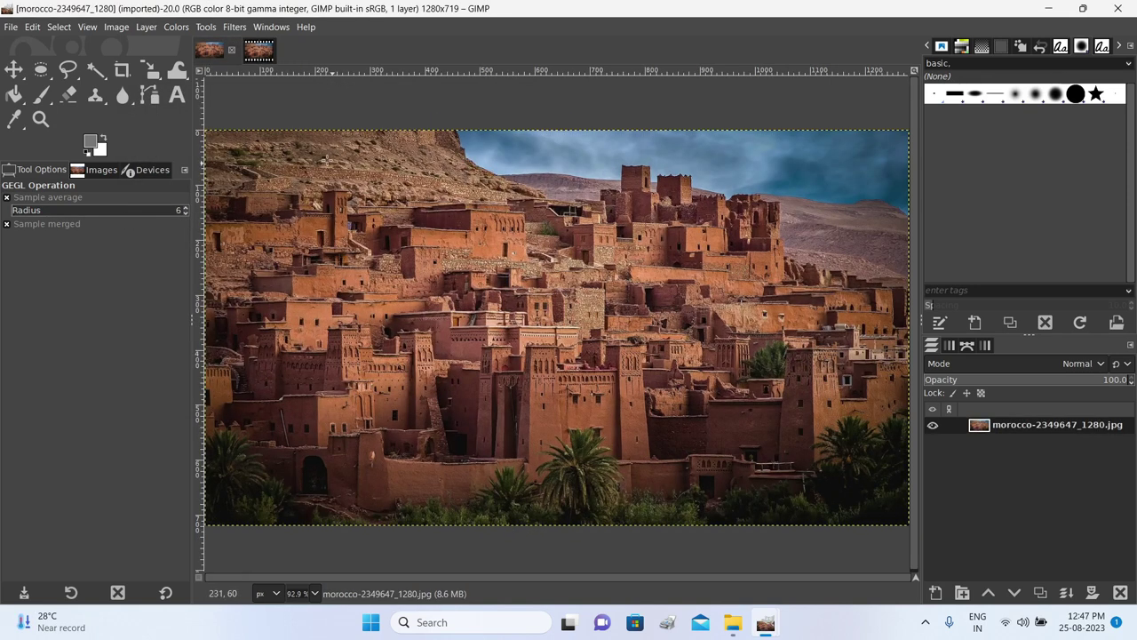
{"action": "left_click", "coordinate": [264, 52]}
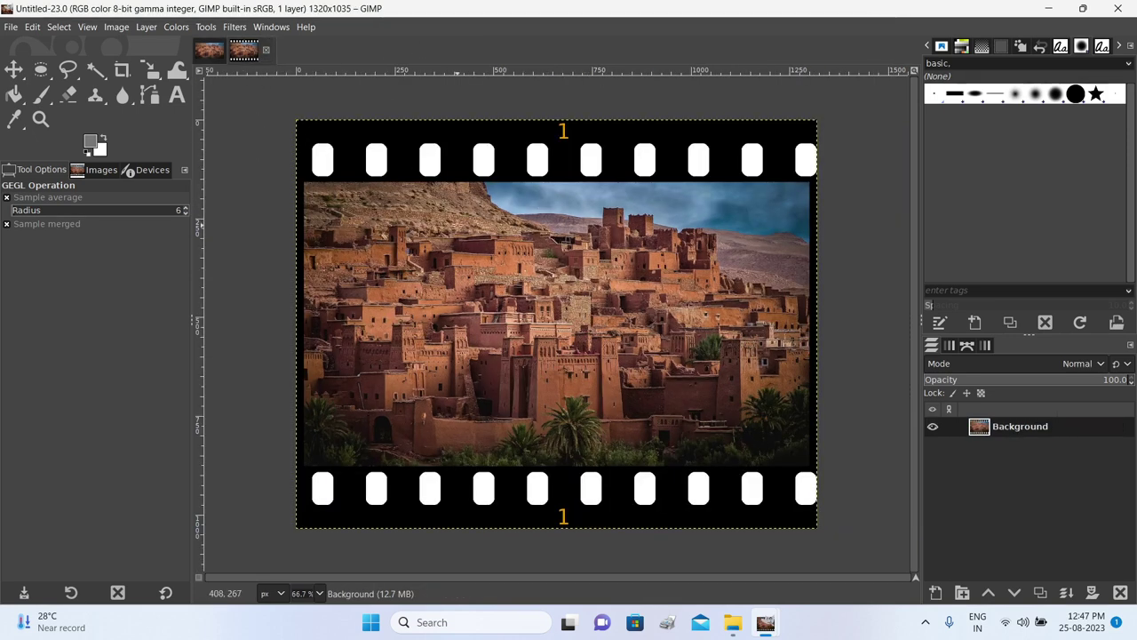
Export the filmstrip as combine.png into the new images folder, then open that folder to check it
{"action": "left_click", "coordinate": [10, 27]}
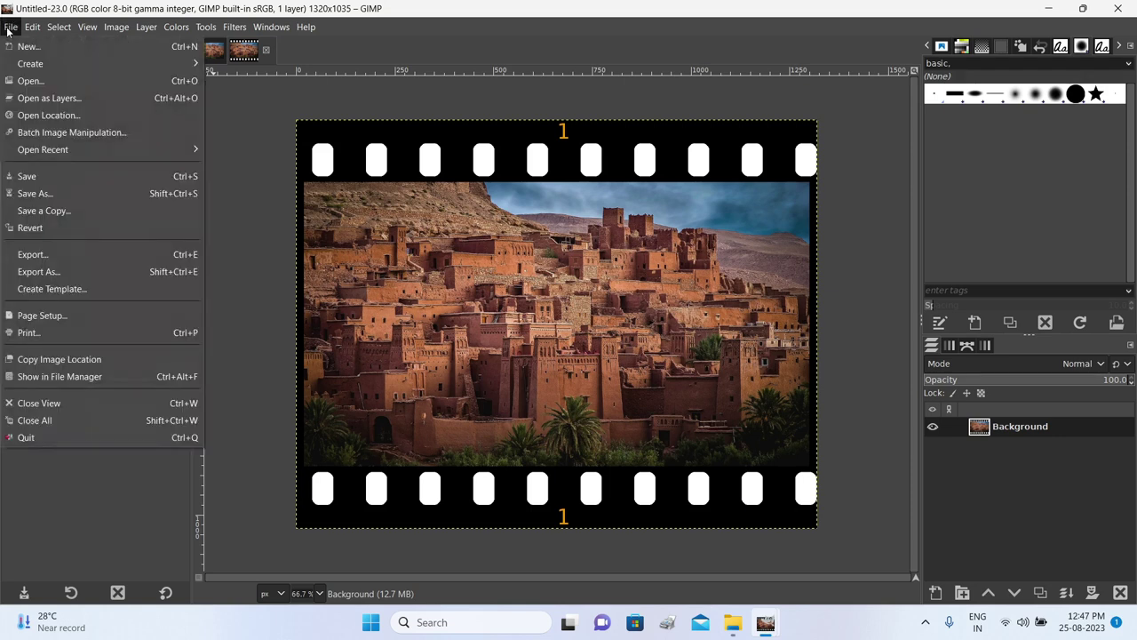
{"action": "left_click", "coordinate": [87, 269]}
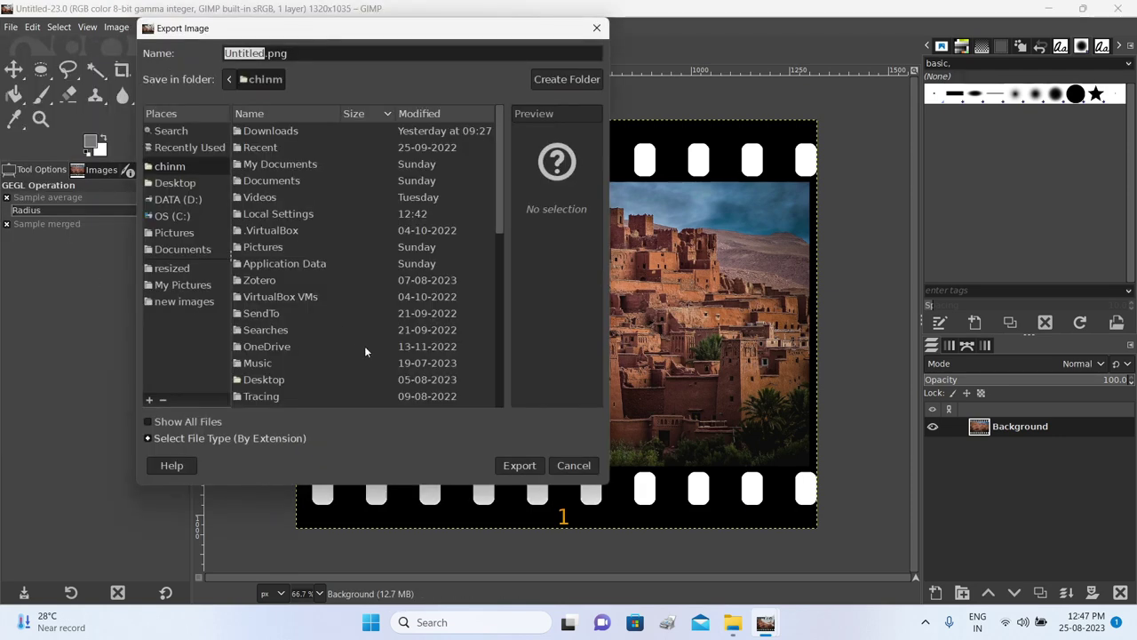
{"action": "left_click", "coordinate": [185, 301]}
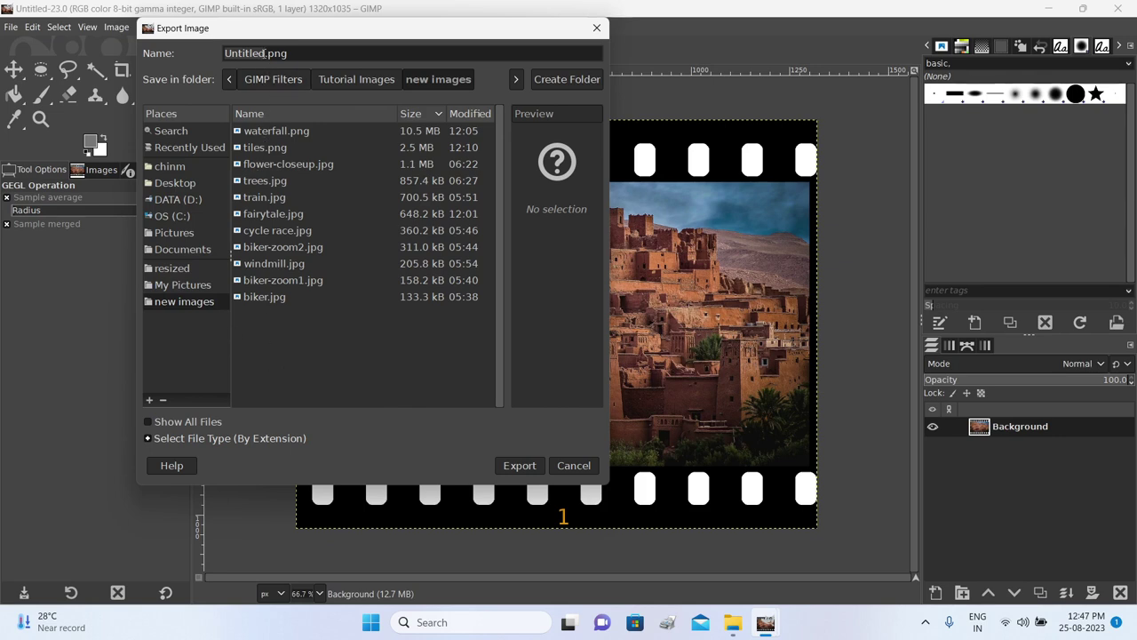
{"action": "type", "text": "com"}
{"action": "type", "text": "bine"}
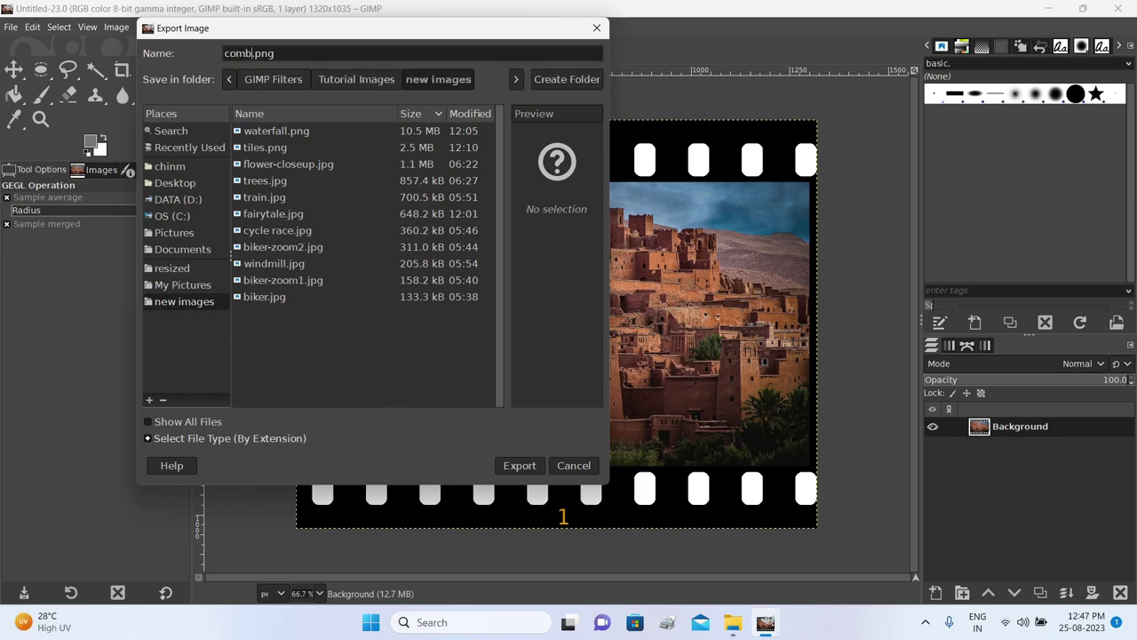
{"action": "left_click", "coordinate": [526, 469]}
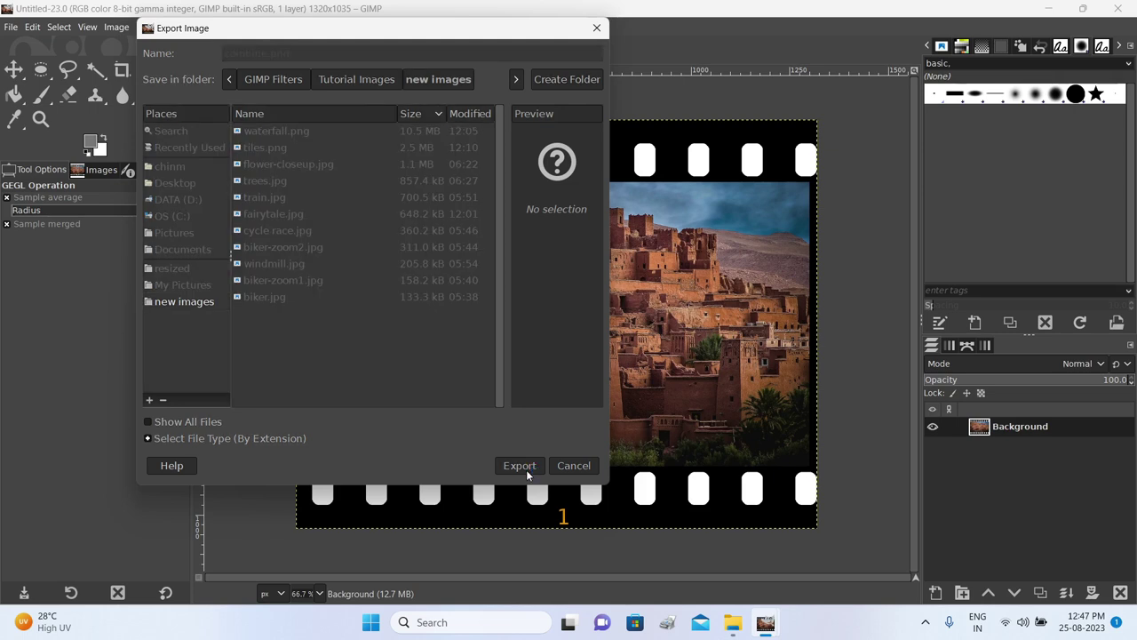
{"action": "left_click", "coordinate": [607, 480]}
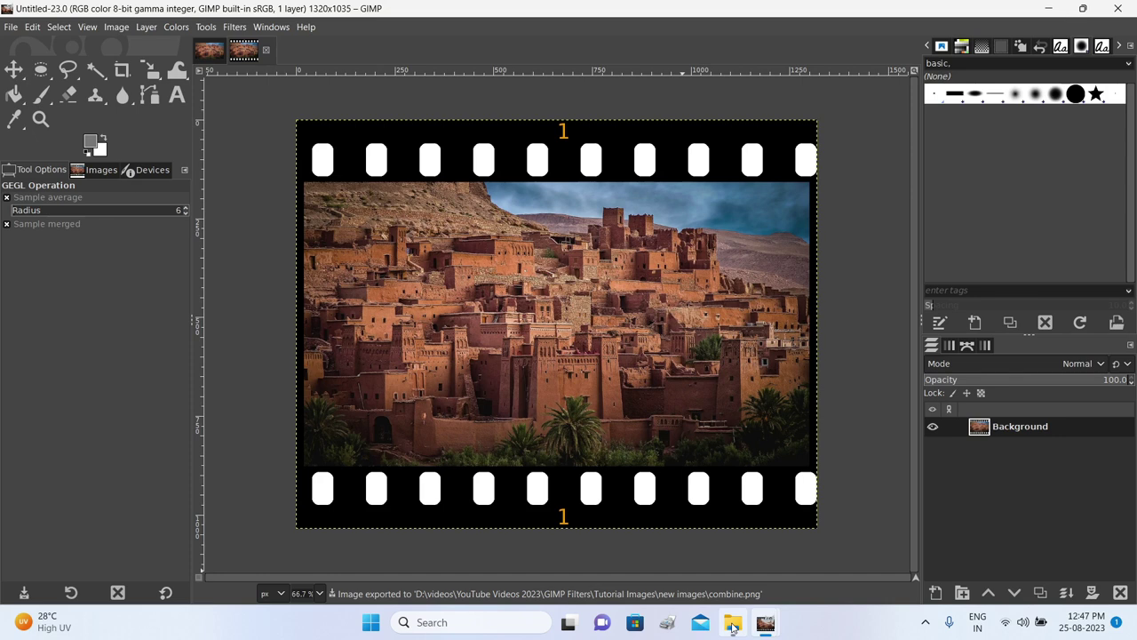
{"action": "left_click", "coordinate": [731, 623]}
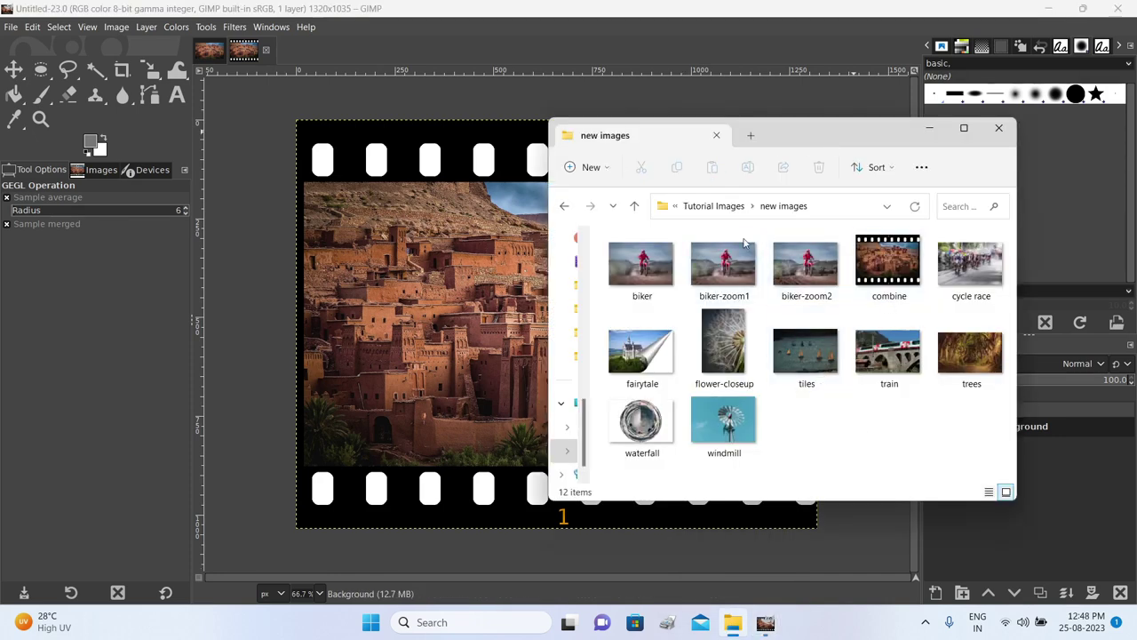
Open combine.png in the Photos viewer and view it full screen
{"action": "mouse_move", "coordinate": [887, 261]}
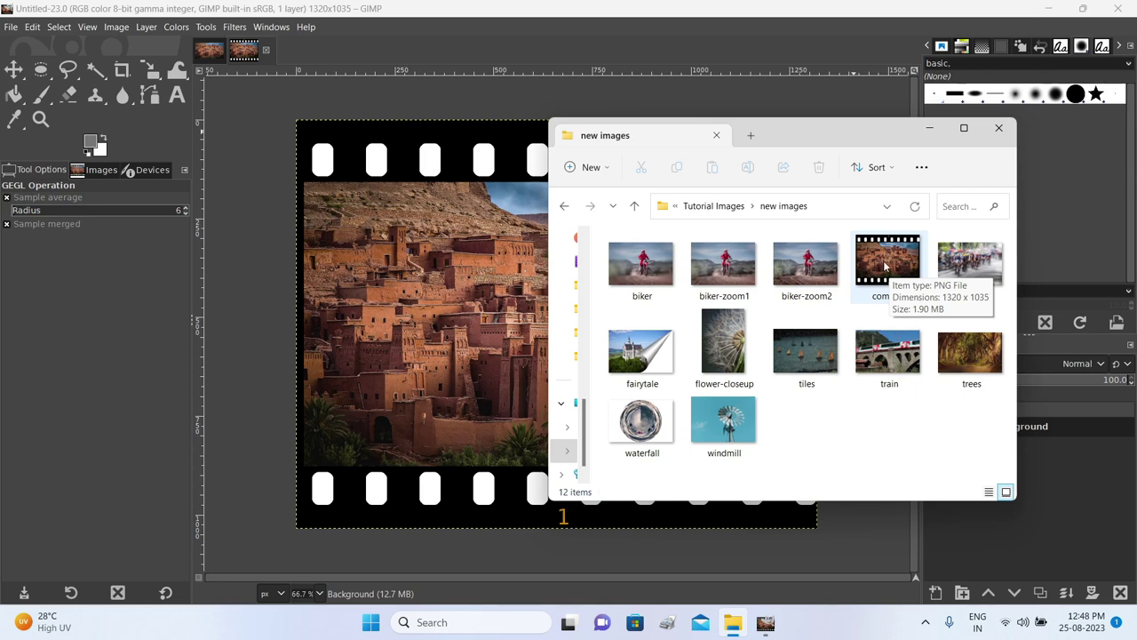
{"action": "double_click", "coordinate": [885, 267]}
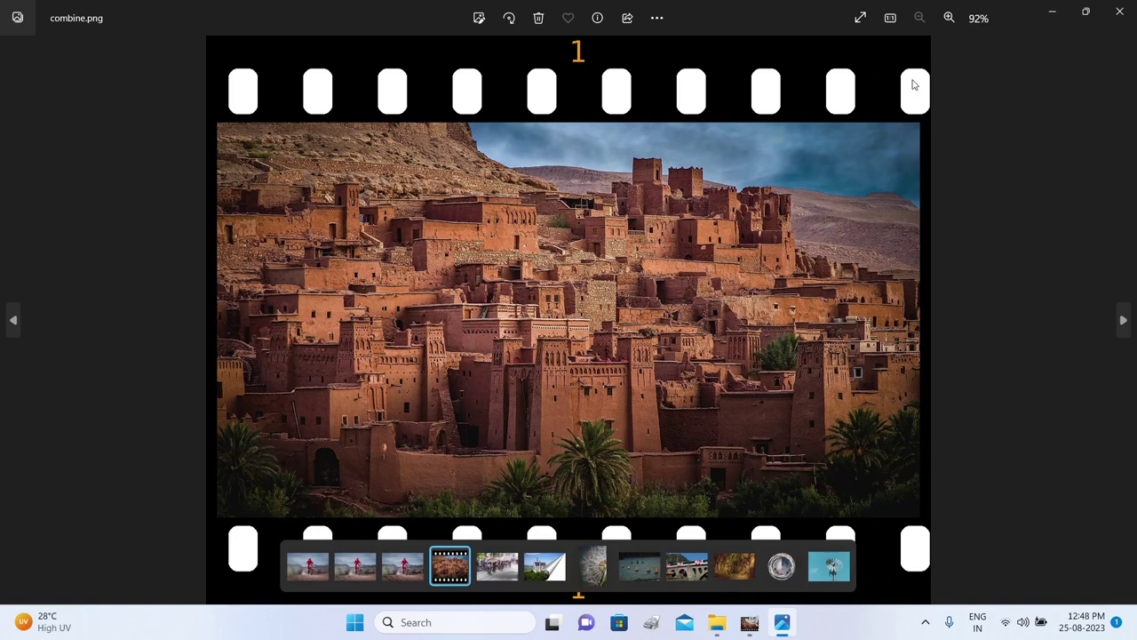
{"action": "left_click", "coordinate": [862, 25]}
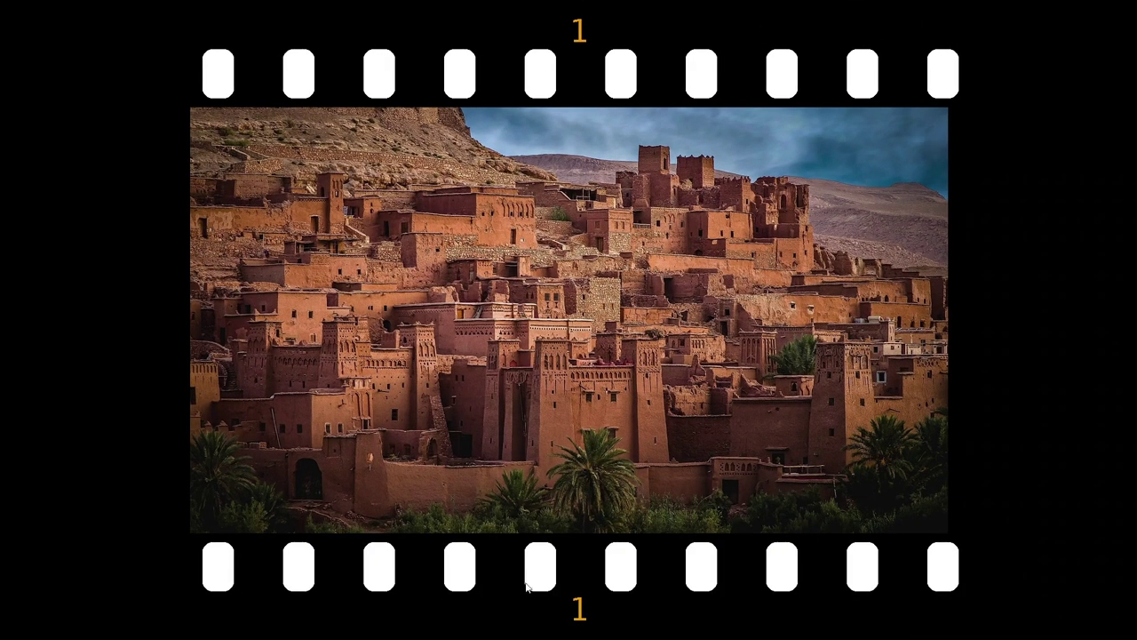
Back in GIMP, choose the Filmstrip filter from Filters > Combine
{"action": "key", "text": "alt+Tab"}
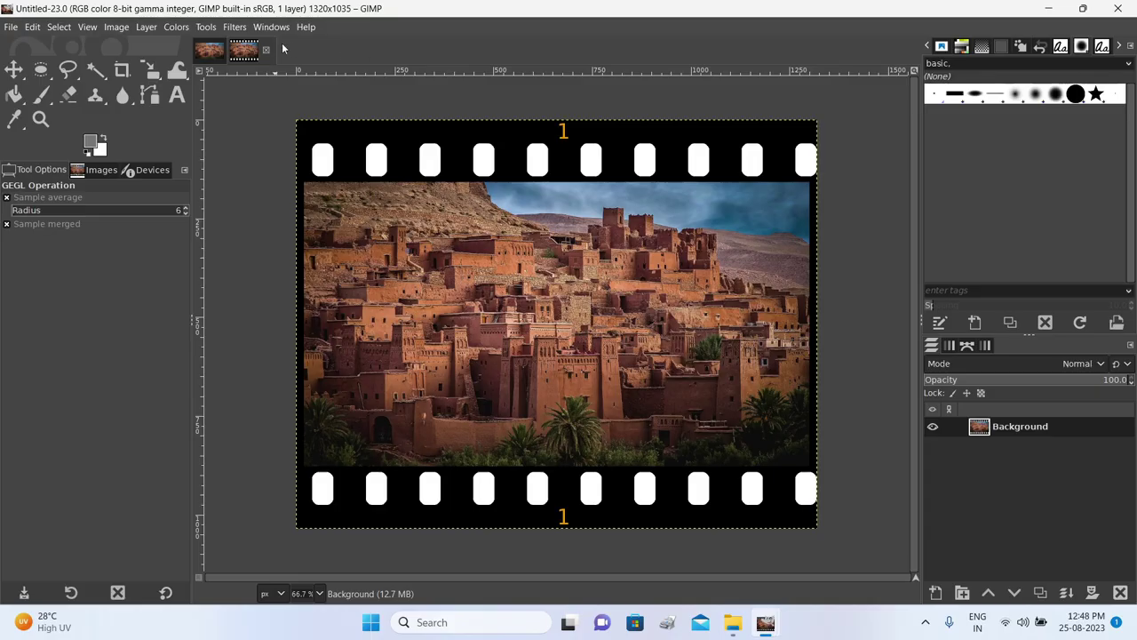
{"action": "left_click", "coordinate": [236, 28]}
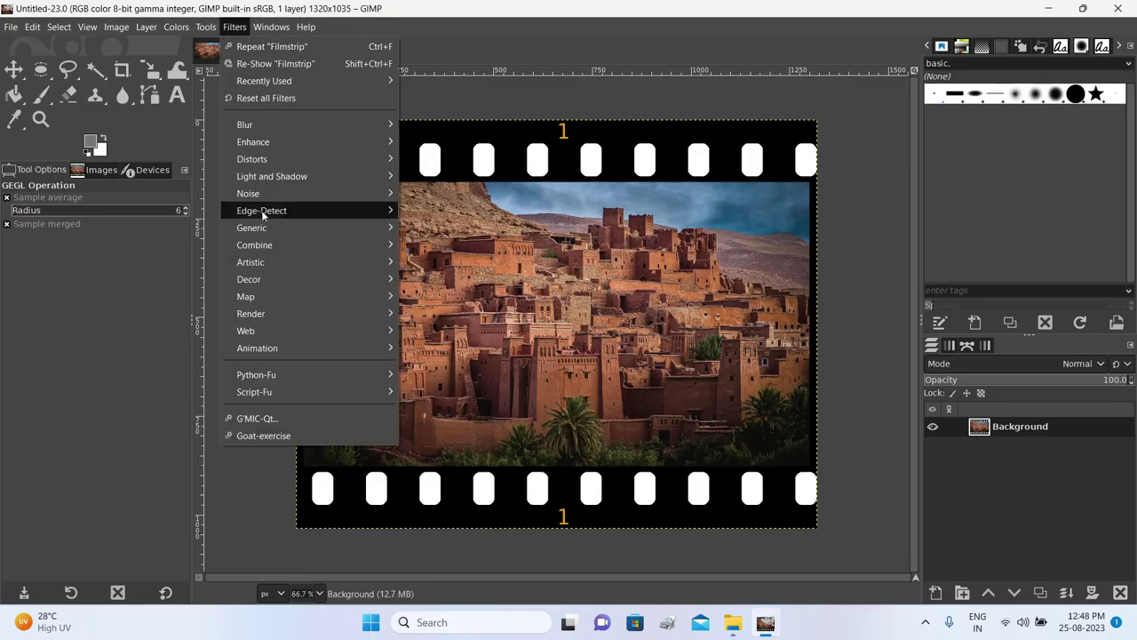
{"action": "mouse_move", "coordinate": [259, 246]}
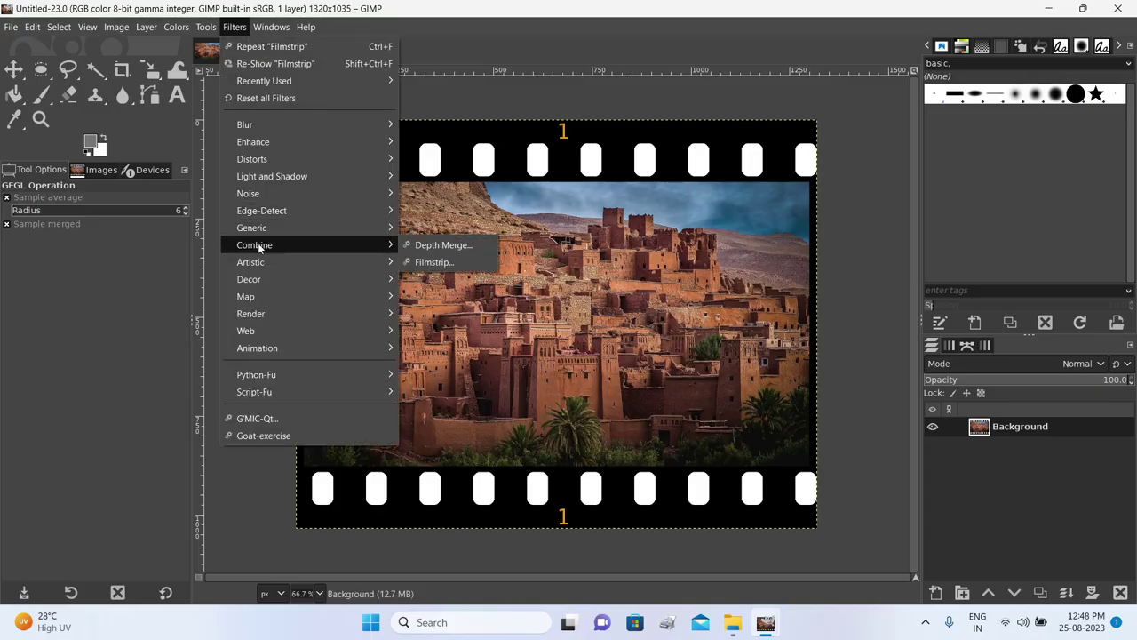
{"action": "left_click", "coordinate": [435, 263]}
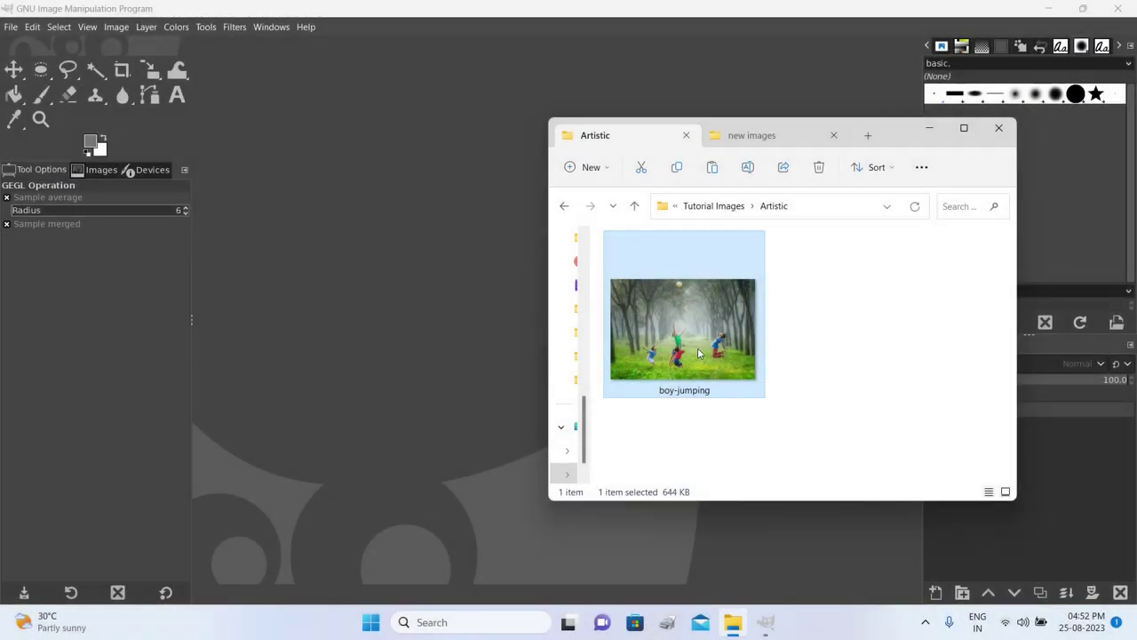
Open boy-jumping.jpg in GIMP, convert it to built-in sRGB, and fit it to the window
{"action": "left_click_drag", "start_coordinate": [676, 338], "coordinate": [462, 276]}
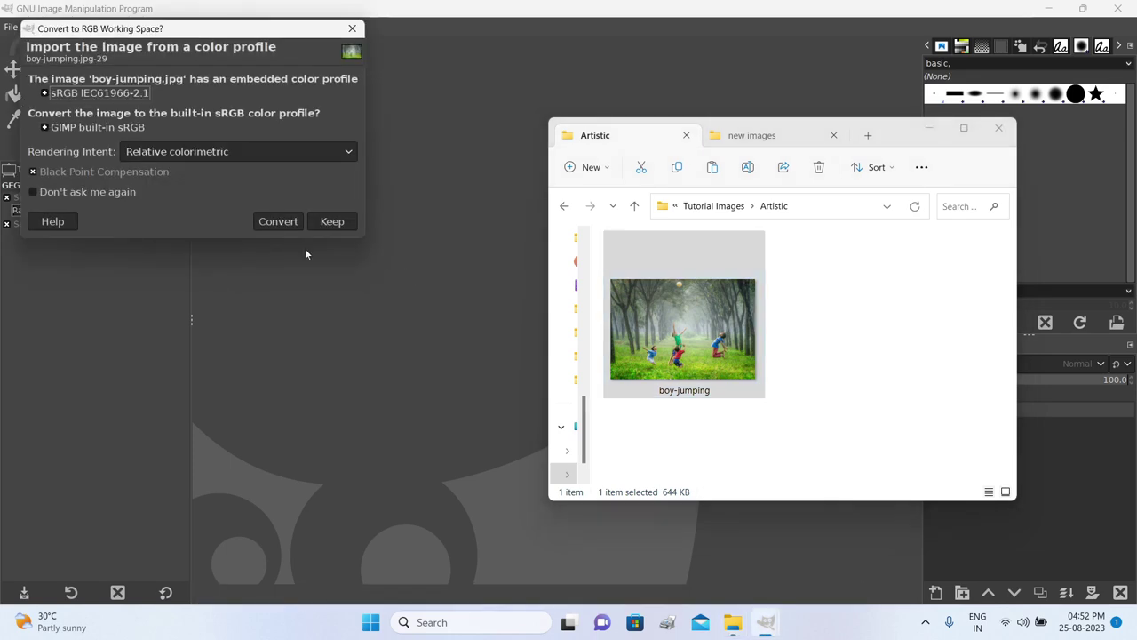
{"action": "left_click", "coordinate": [276, 222]}
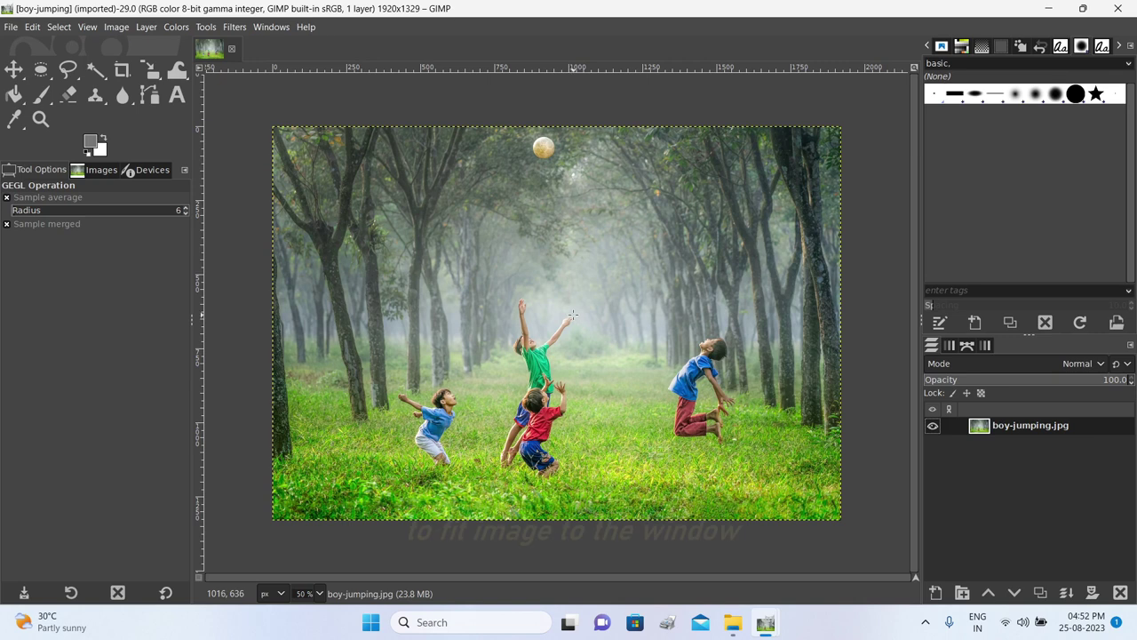
{"action": "key", "text": "ctrl+shift+j"}
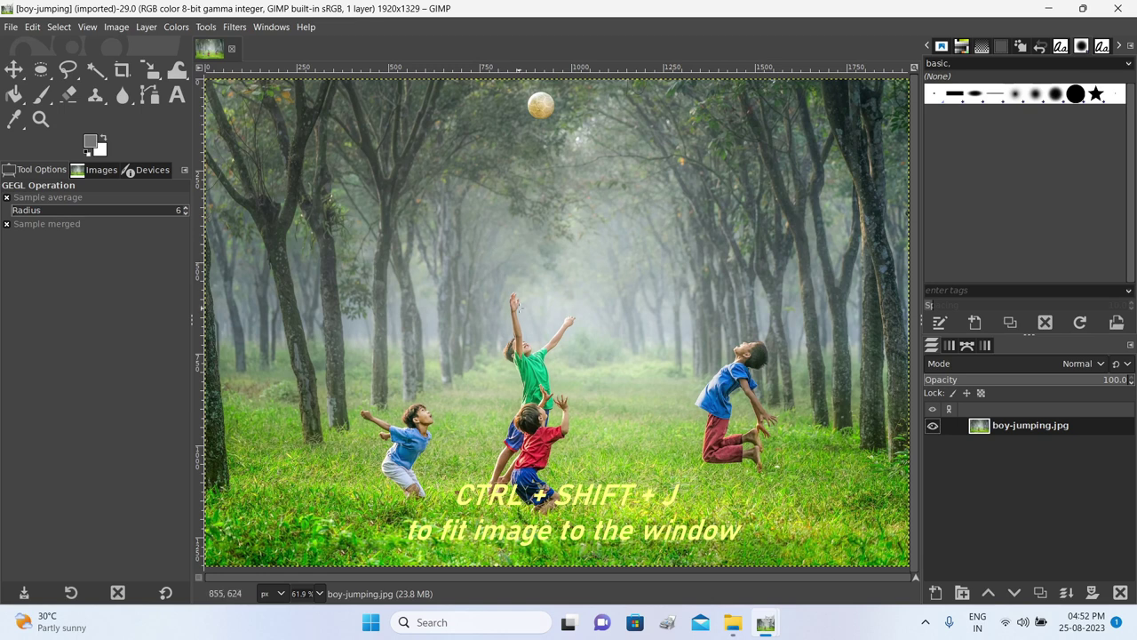
Apply Waterpixels to the boy-jumping photo at defaults (superpixel size 32, Average colour) after trying the sliders
{"action": "left_click", "coordinate": [236, 27]}
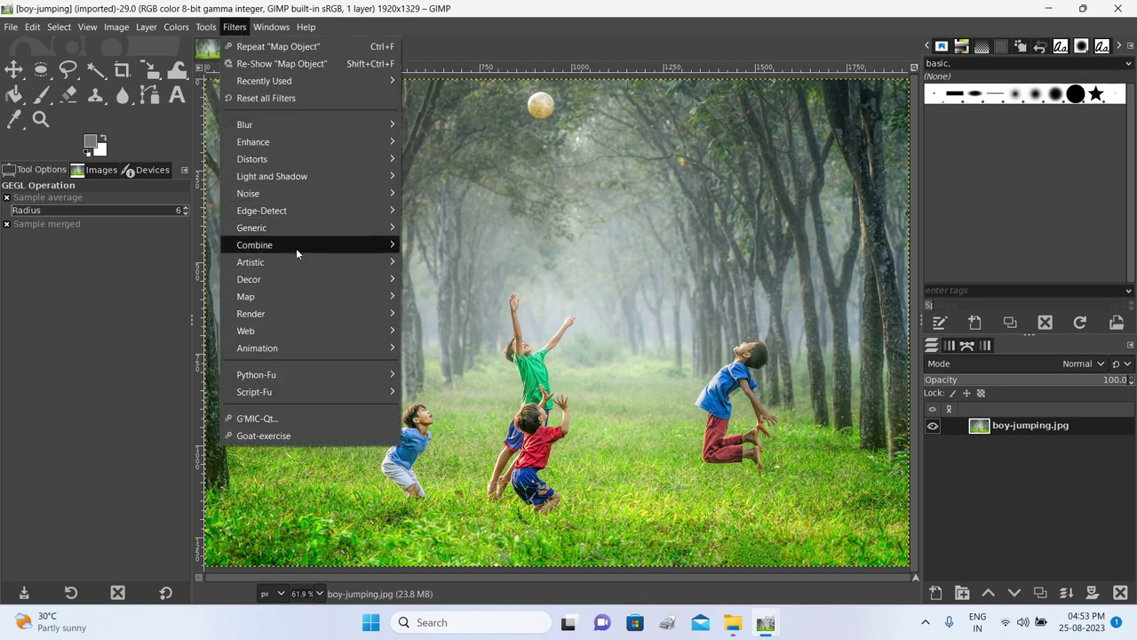
{"action": "mouse_move", "coordinate": [296, 259]}
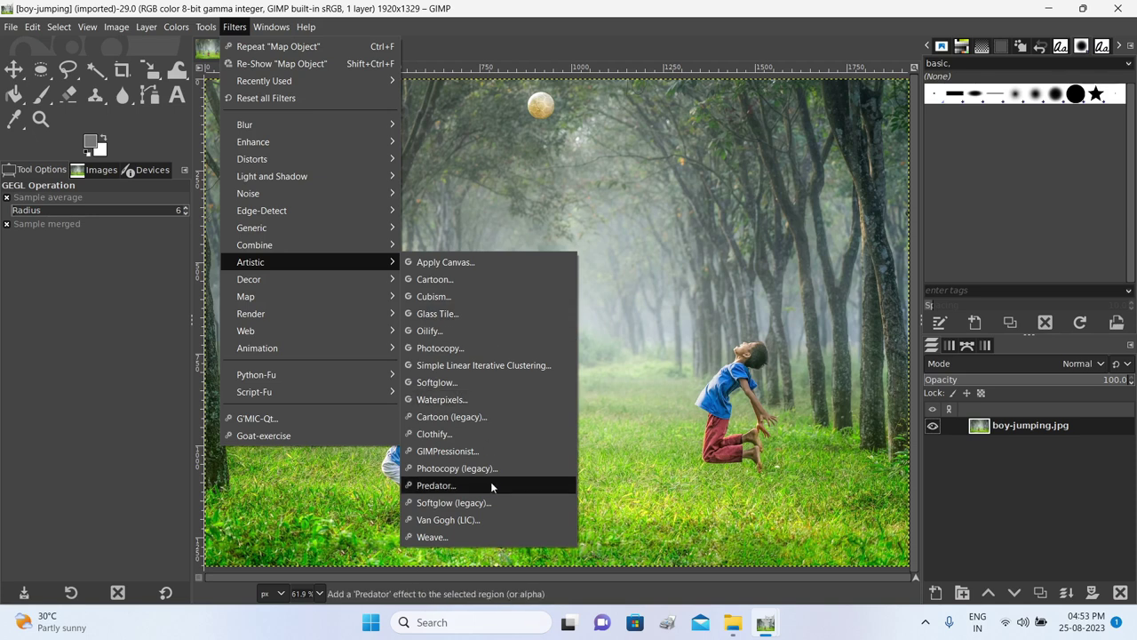
{"action": "left_click", "coordinate": [480, 399]}
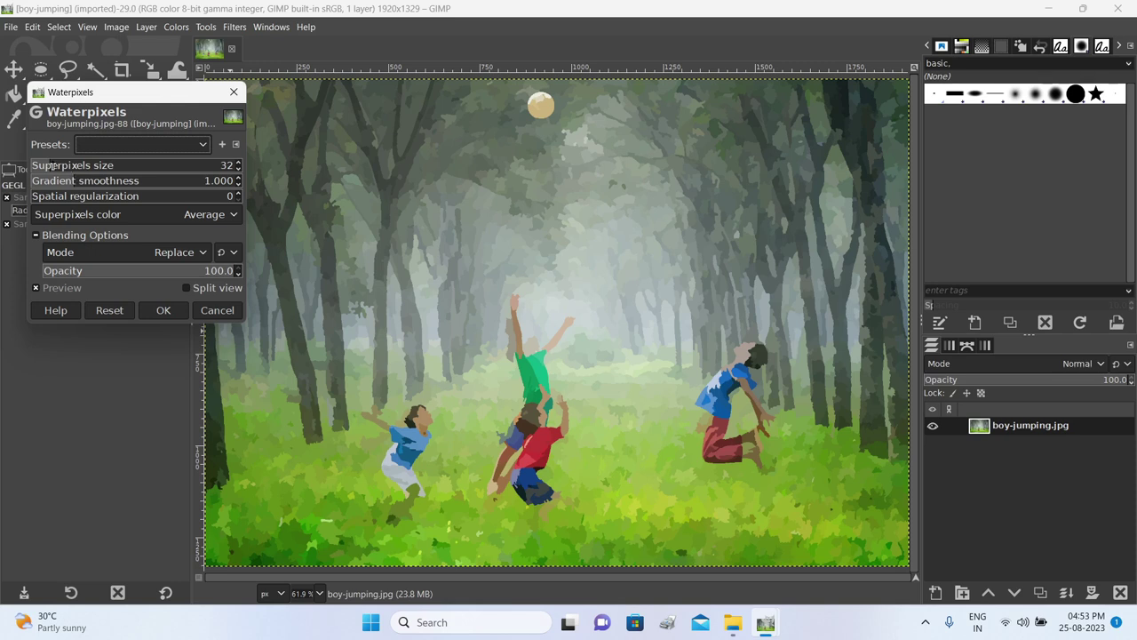
{"action": "left_click_drag", "start_coordinate": [51, 165], "coordinate": [89, 181]}
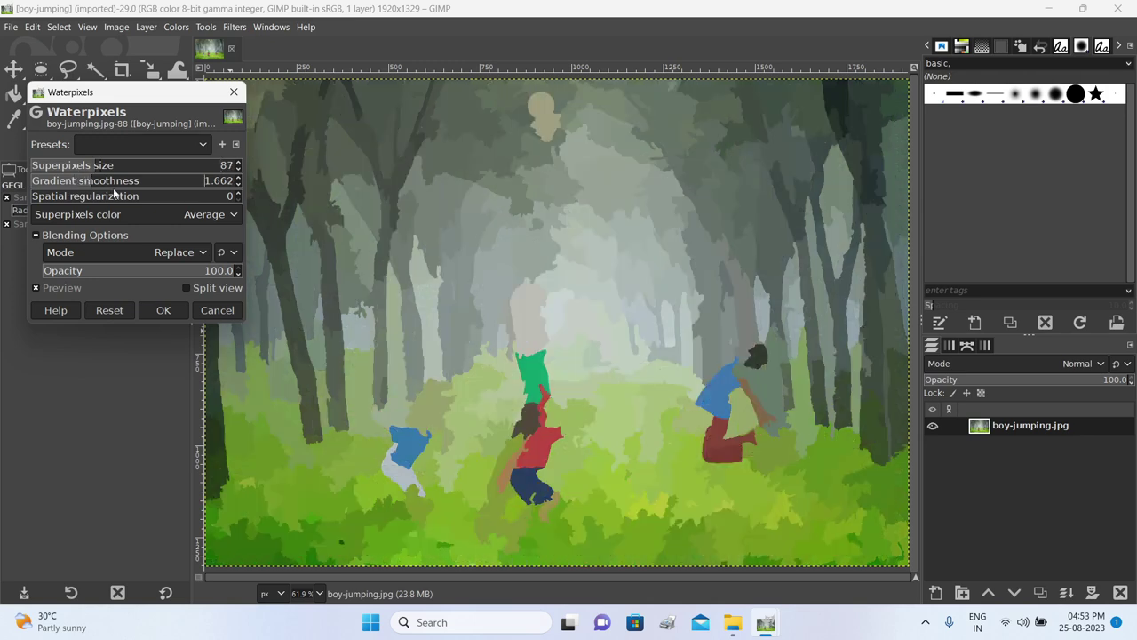
{"action": "left_click_drag", "start_coordinate": [130, 199], "coordinate": [83, 197]}
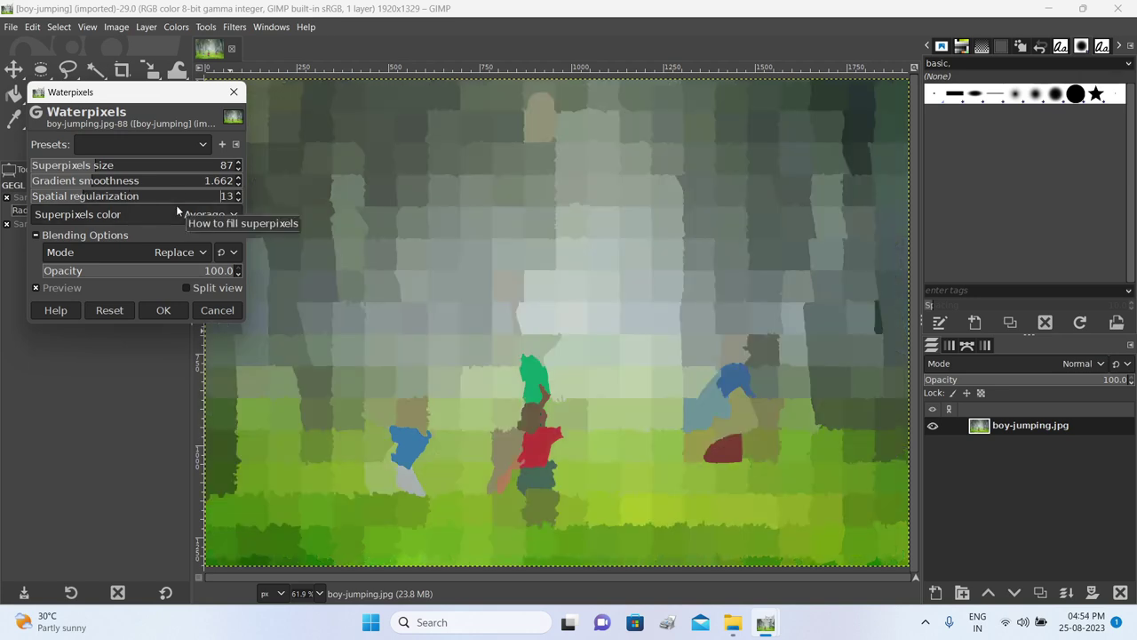
{"action": "left_click", "coordinate": [115, 311]}
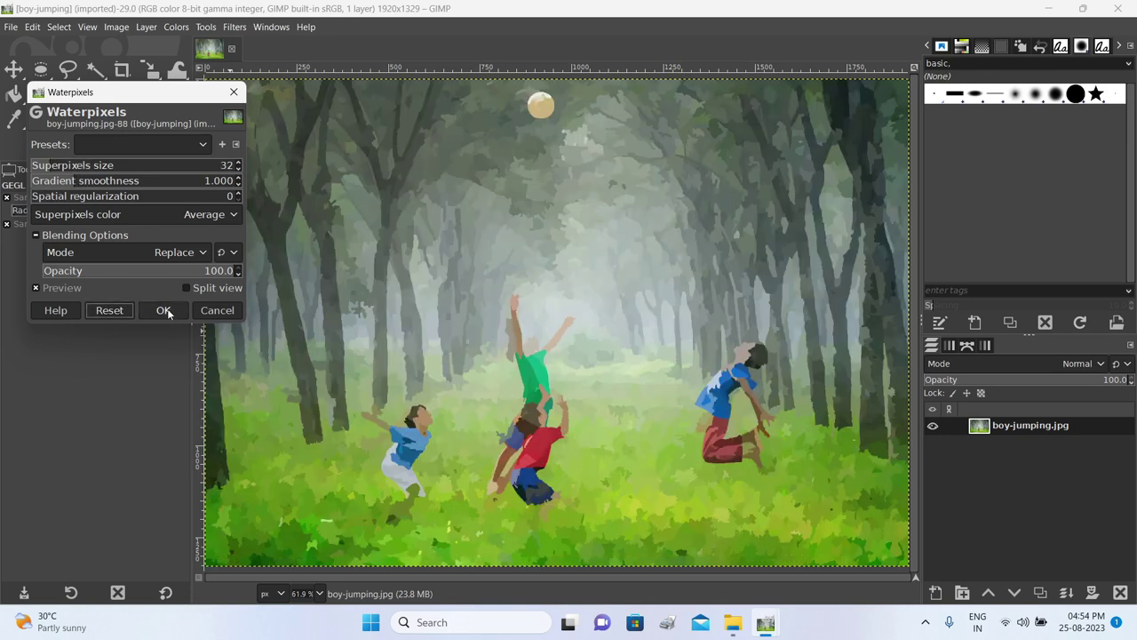
{"action": "left_click", "coordinate": [165, 312]}
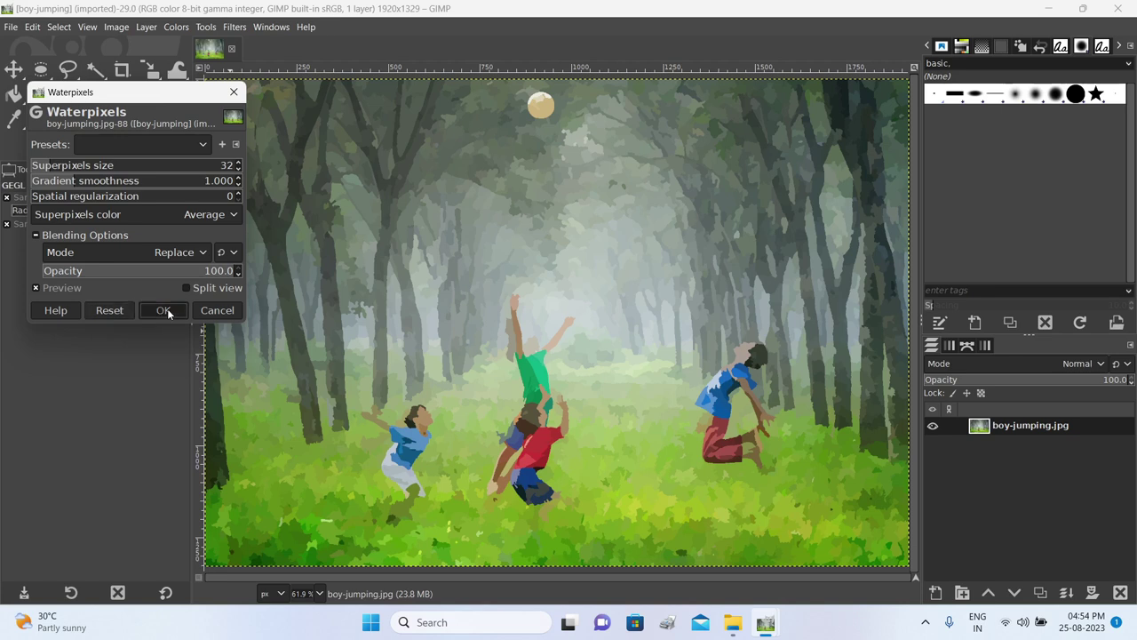
Export the Waterpixels image as boy-jumping.jpg at JPEG quality 90 into the new images folder
{"action": "left_click", "coordinate": [11, 28]}
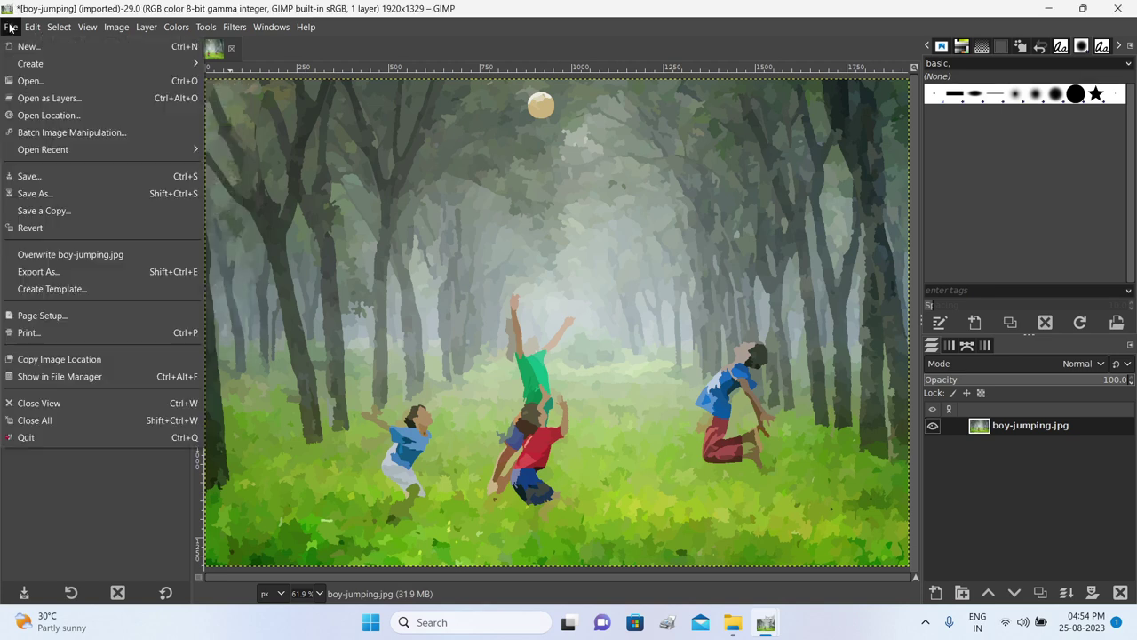
{"action": "left_click", "coordinate": [53, 271]}
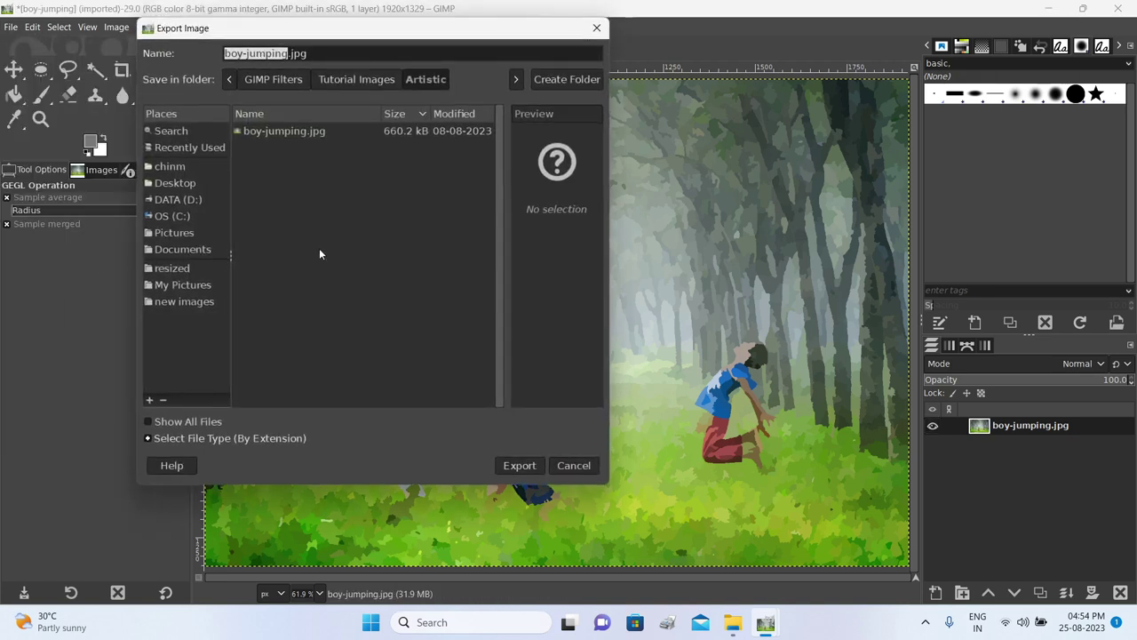
{"action": "left_click", "coordinate": [192, 304]}
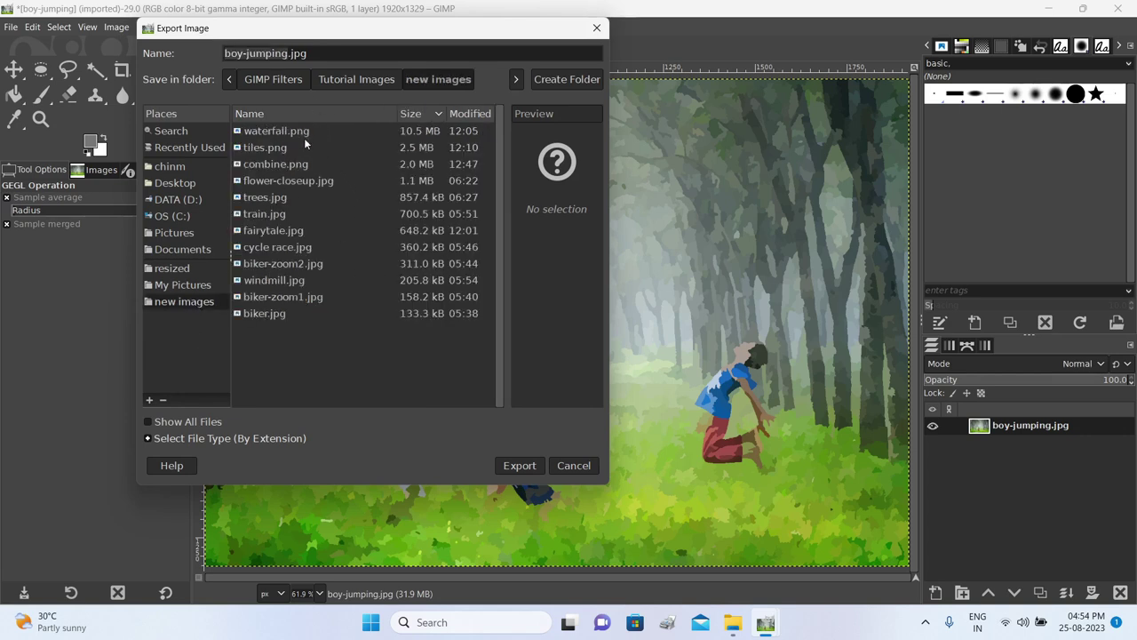
{"action": "left_click", "coordinate": [520, 467]}
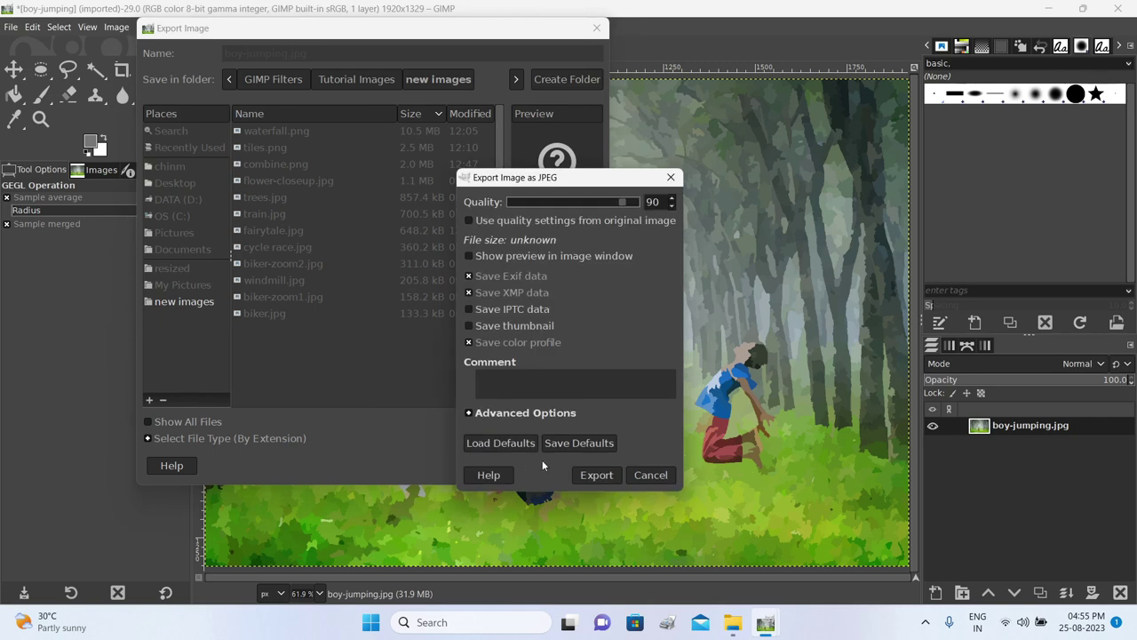
{"action": "left_click", "coordinate": [597, 474]}
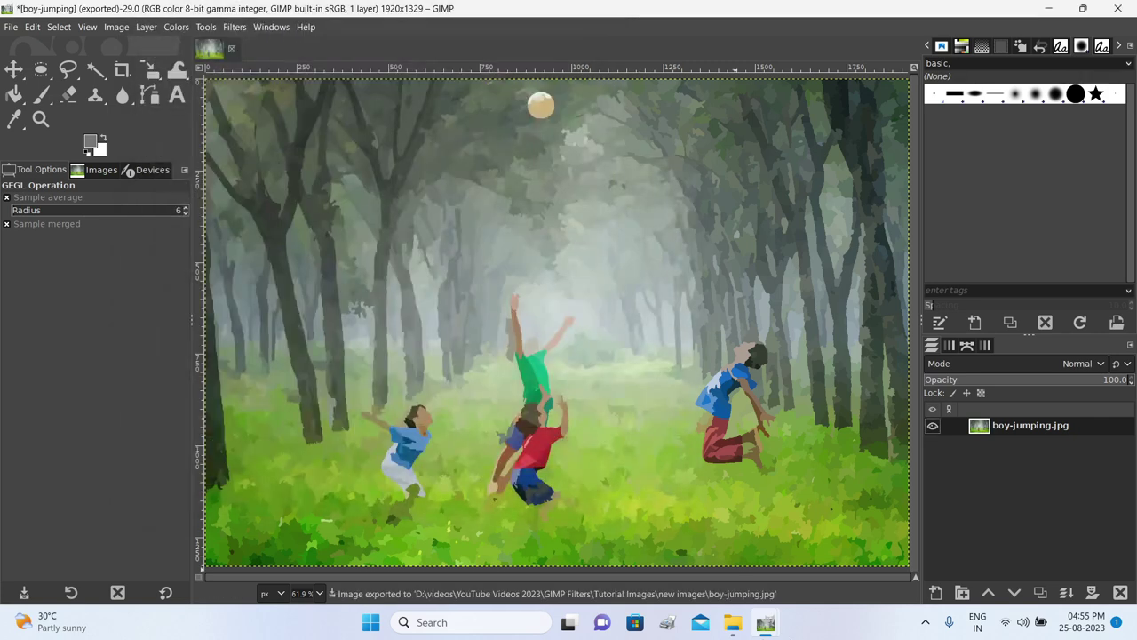
{"action": "left_click", "coordinate": [734, 629]}
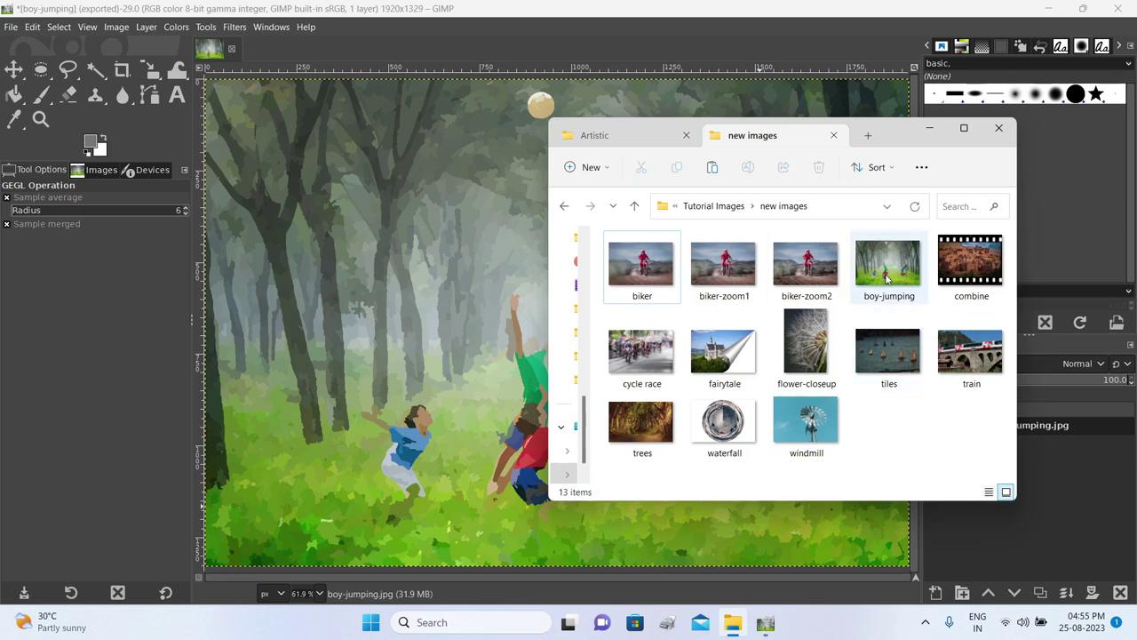
{"action": "mouse_move", "coordinate": [890, 279]}
{"action": "double_click", "coordinate": [891, 273]}
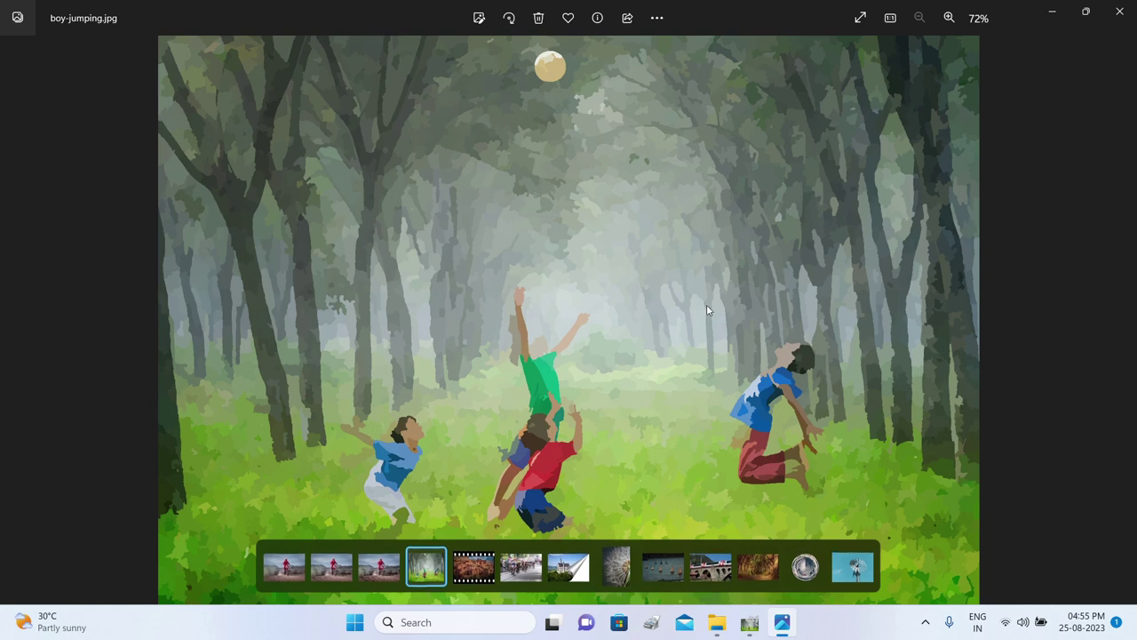
{"action": "left_click", "coordinate": [1118, 13]}
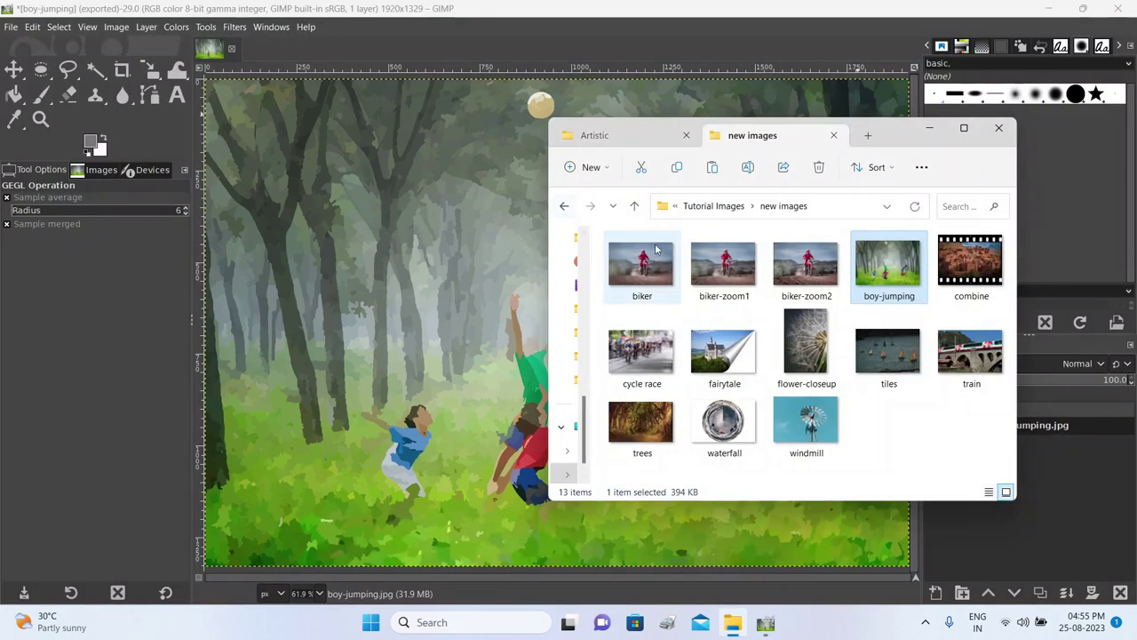
{"action": "left_click", "coordinate": [929, 128]}
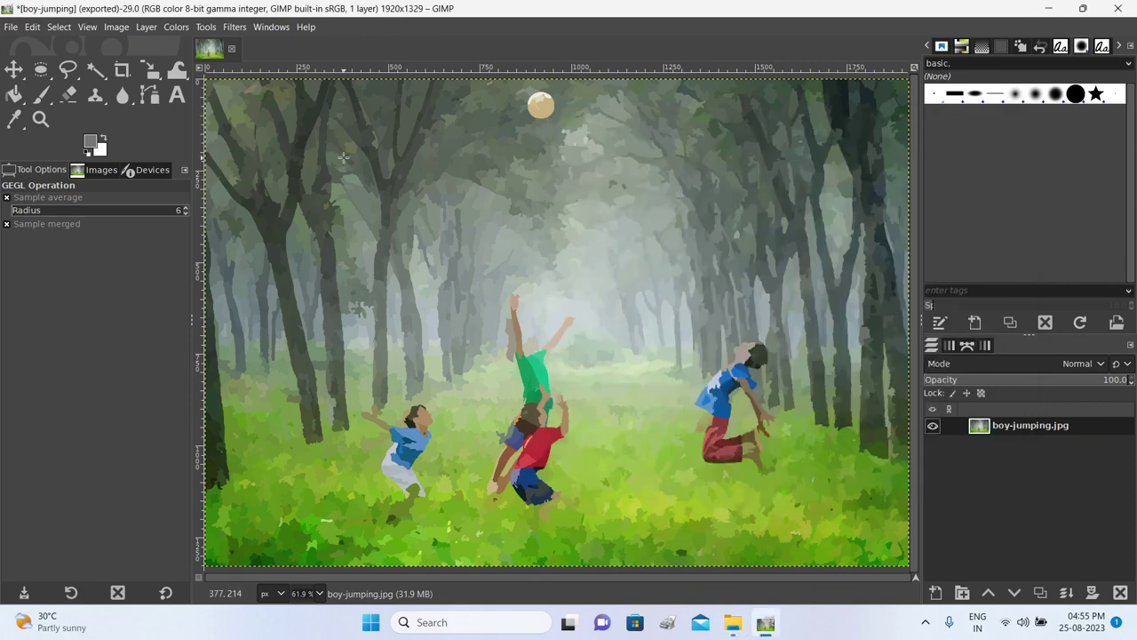
Undo the Waterpixels effect and preview Glass Tile with 25×25 tiles on the original photo
{"action": "key", "text": "ctrl+z"}
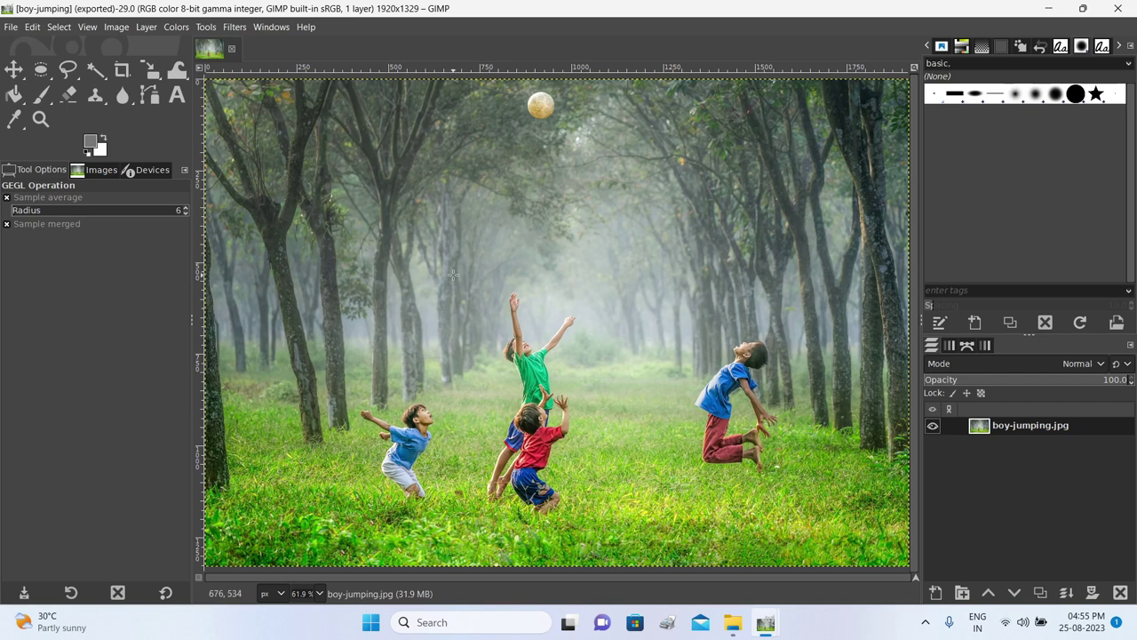
{"action": "left_click", "coordinate": [235, 27]}
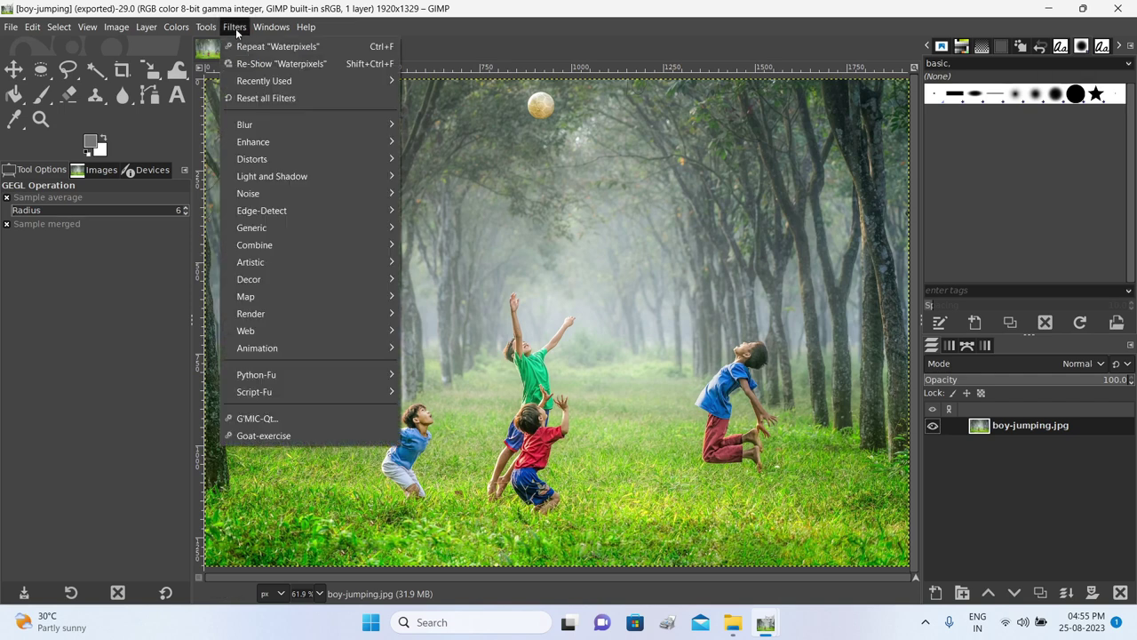
{"action": "mouse_move", "coordinate": [312, 272]}
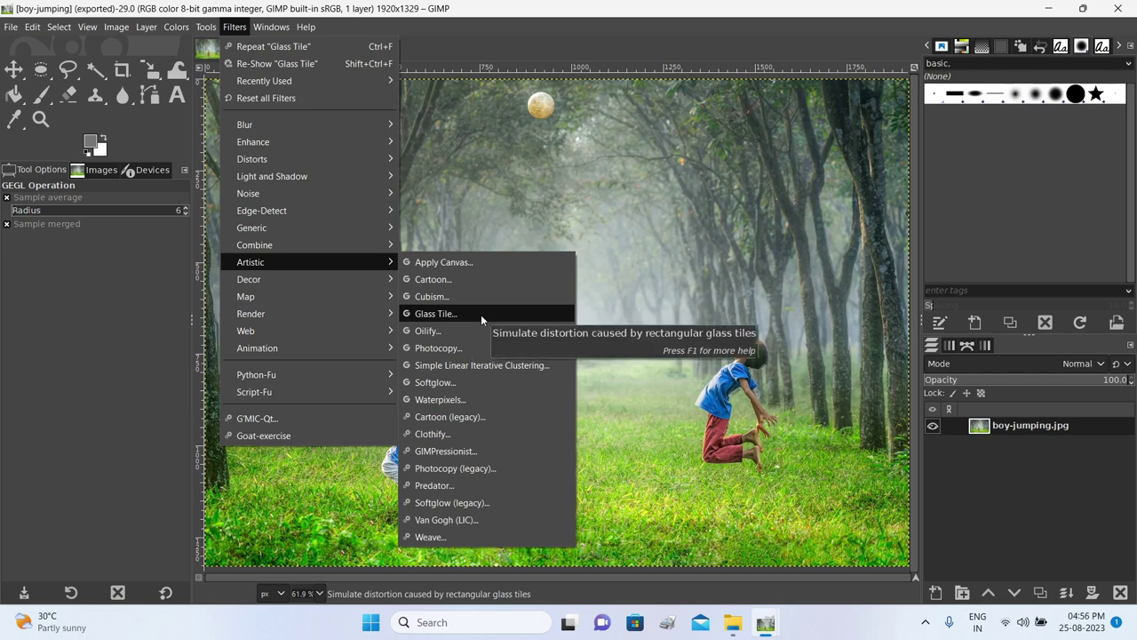
{"action": "left_click", "coordinate": [480, 315]}
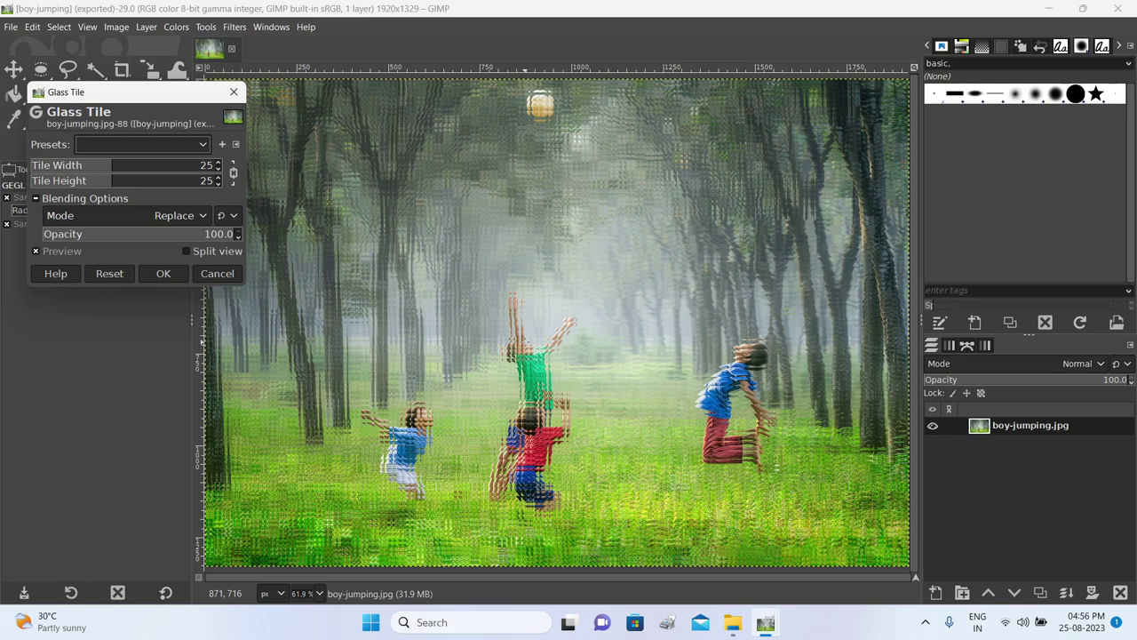
Set the Glass Tile size to 29 and apply it to the photo
{"action": "mouse_move", "coordinate": [110, 171]}
{"action": "left_mouse_down"}
{"action": "mouse_move", "coordinate": [143, 167]}
{"action": "mouse_move", "coordinate": [128, 167]}
{"action": "left_mouse_up"}
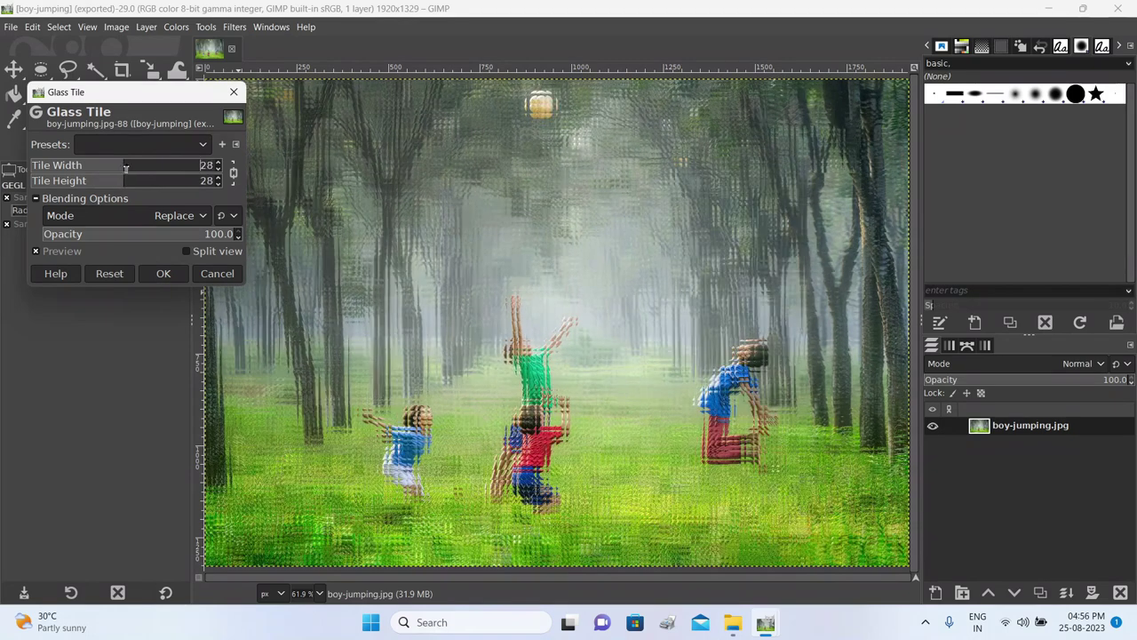
{"action": "mouse_move", "coordinate": [230, 234]}
{"action": "left_mouse_down"}
{"action": "mouse_move", "coordinate": [130, 235]}
{"action": "mouse_move", "coordinate": [248, 242]}
{"action": "left_mouse_up"}
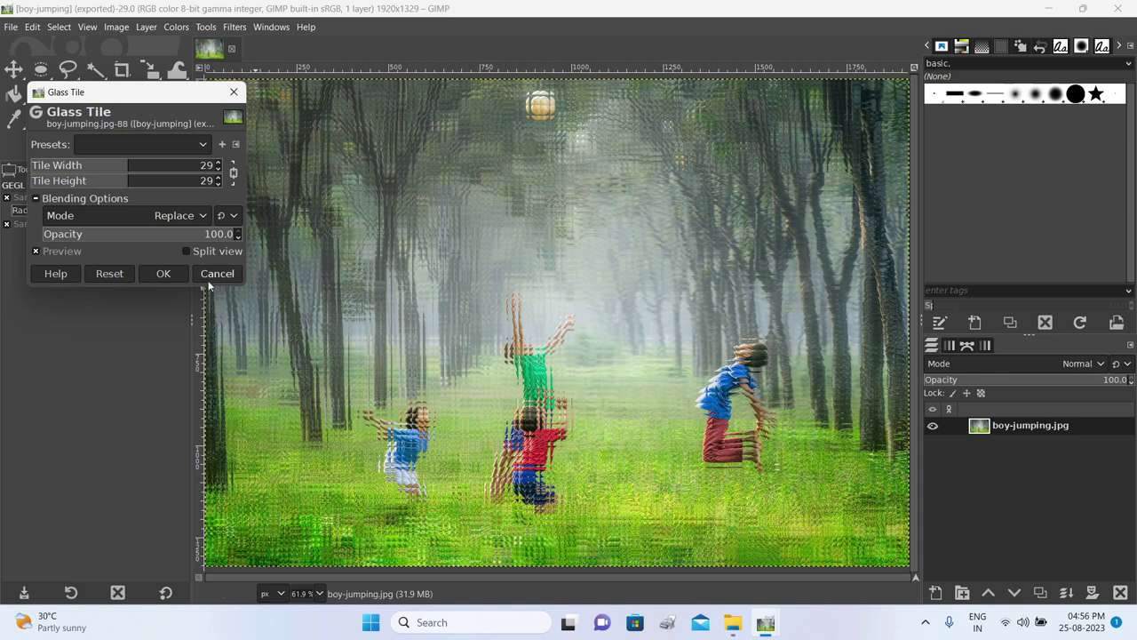
{"action": "left_click", "coordinate": [172, 276]}
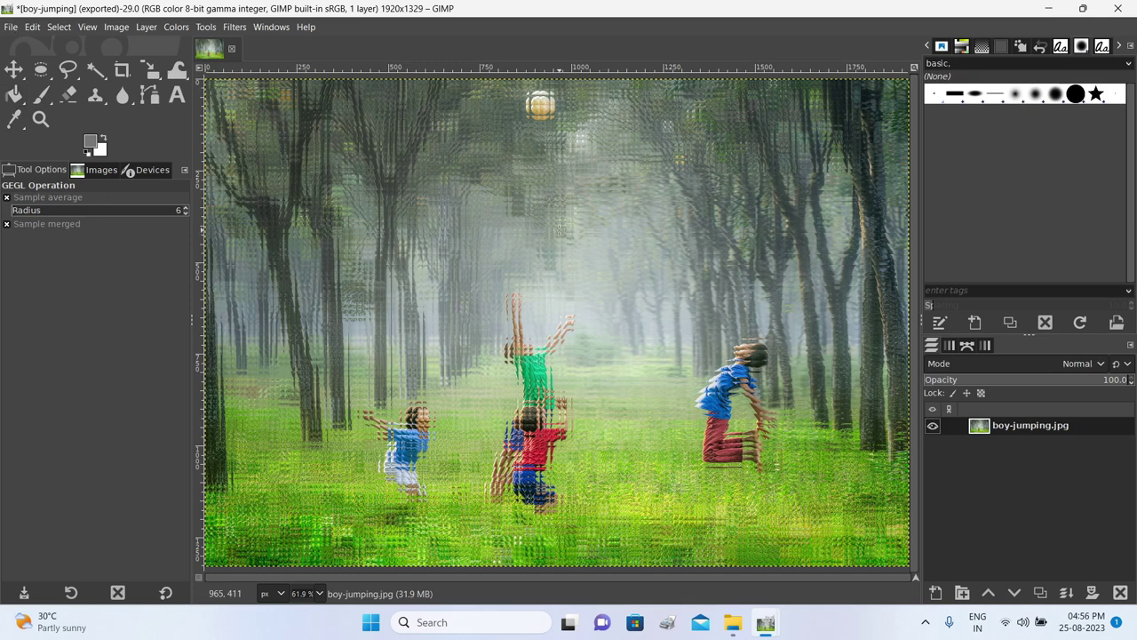
Undo Glass Tile and apply Cubism with tile size 10.00 and saturation 2.500
{"action": "key", "text": "ctrl+z"}
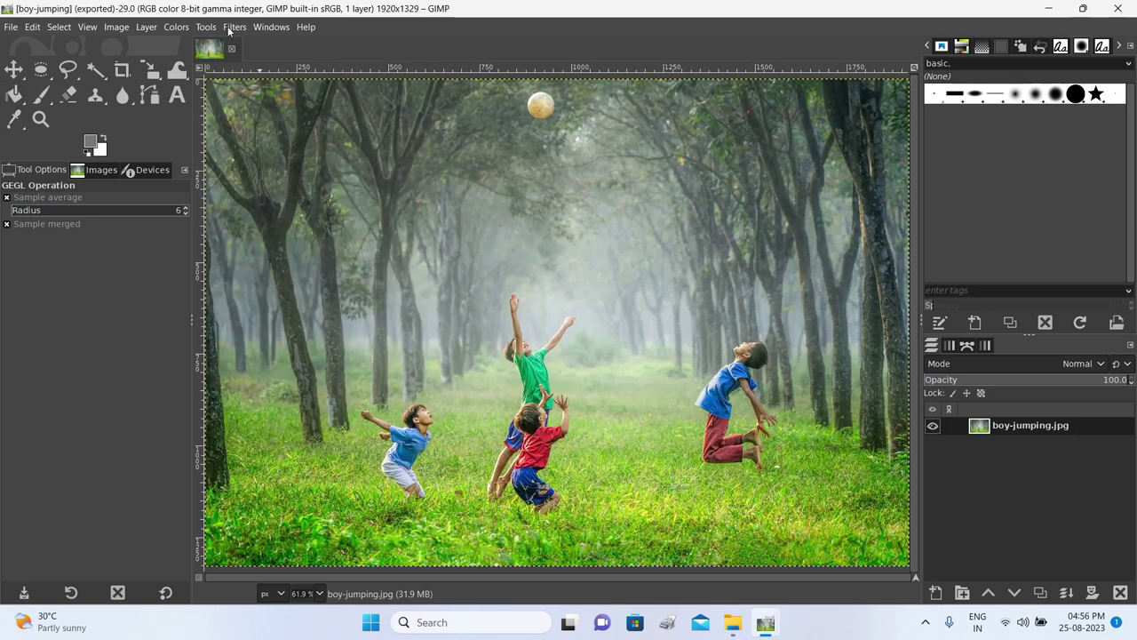
{"action": "left_click", "coordinate": [233, 27]}
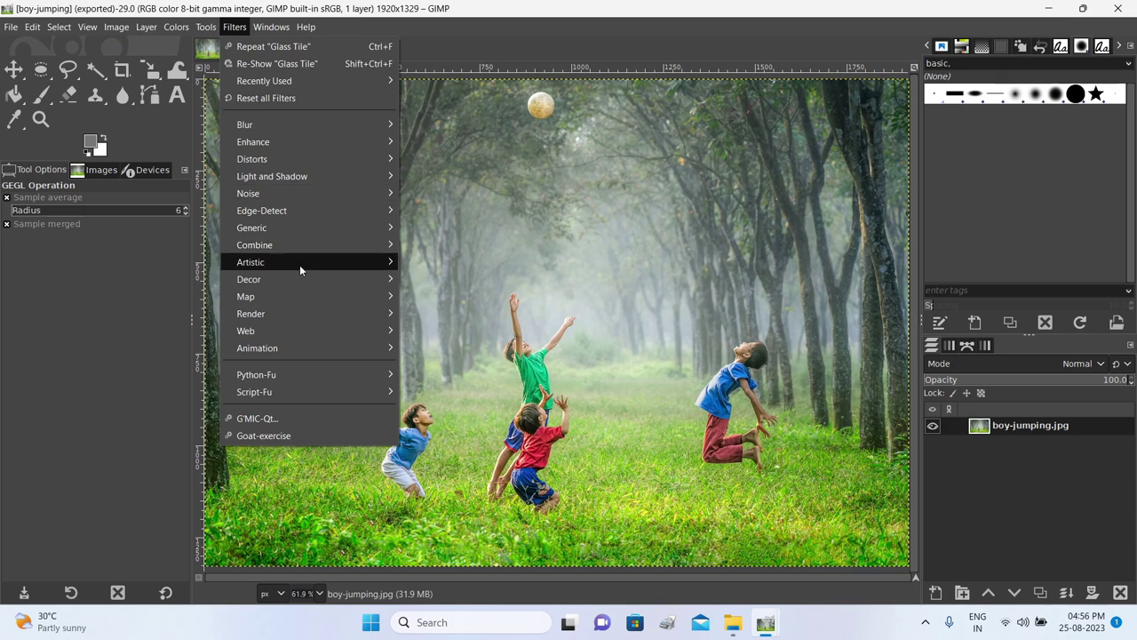
{"action": "mouse_move", "coordinate": [302, 265]}
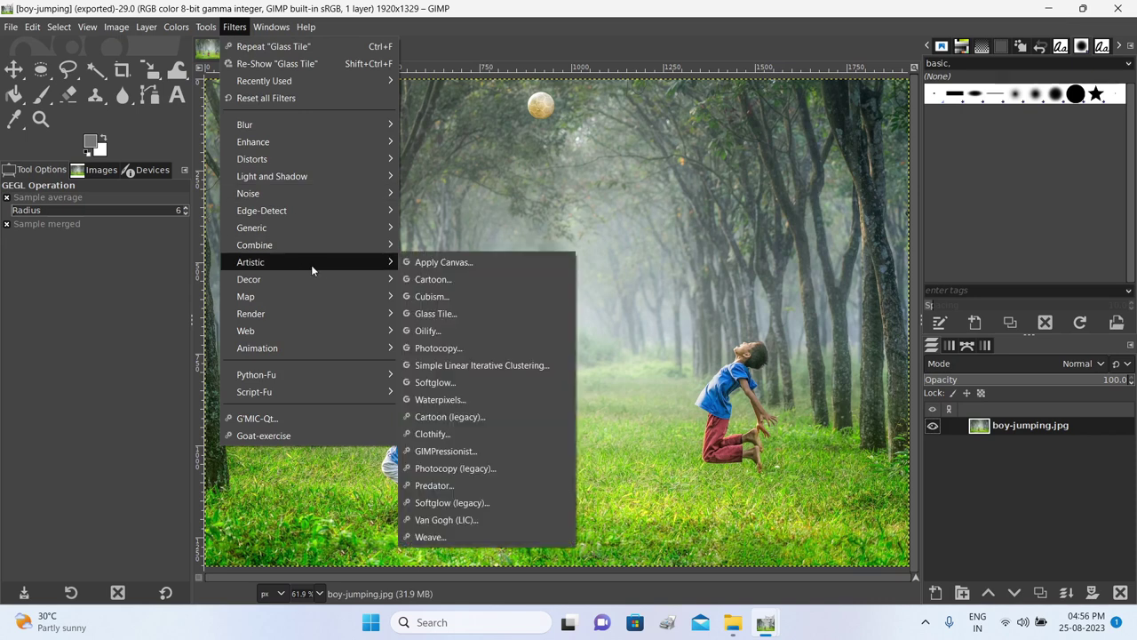
{"action": "left_click", "coordinate": [472, 299]}
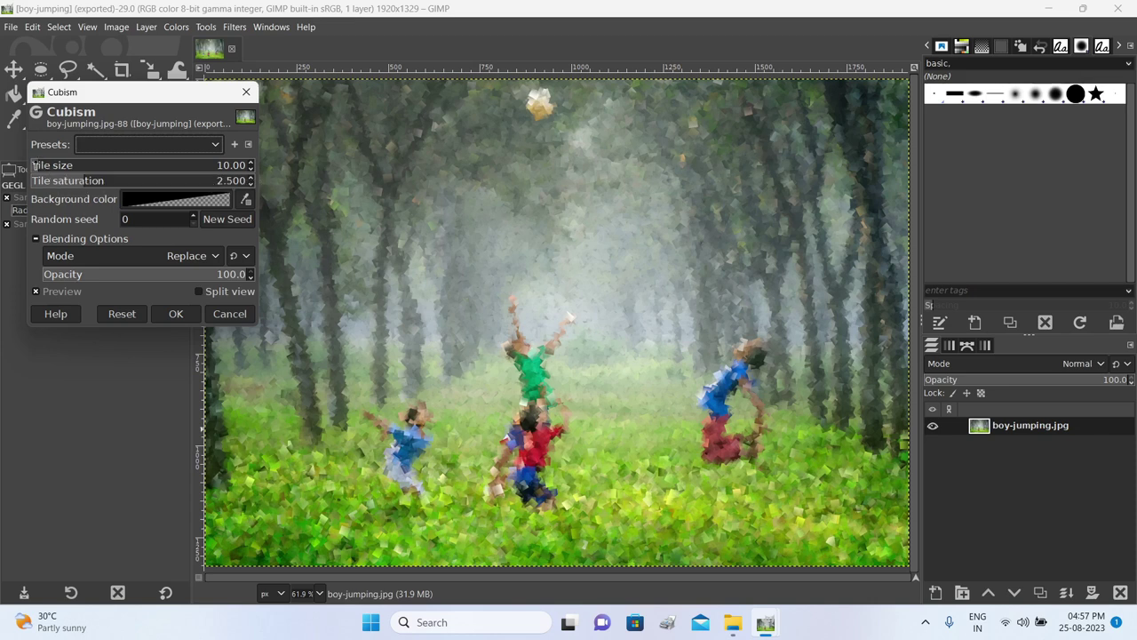
{"action": "mouse_move", "coordinate": [34, 165]}
{"action": "left_mouse_down"}
{"action": "mouse_move", "coordinate": [68, 167]}
{"action": "mouse_move", "coordinate": [38, 167]}
{"action": "left_mouse_up"}
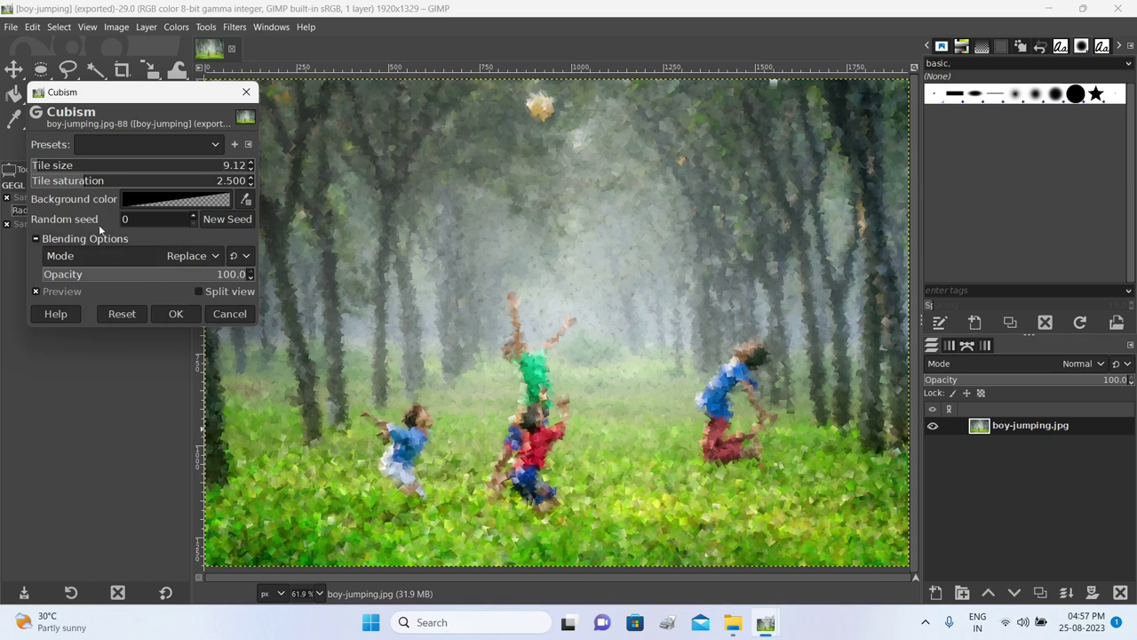
{"action": "left_click", "coordinate": [174, 312]}
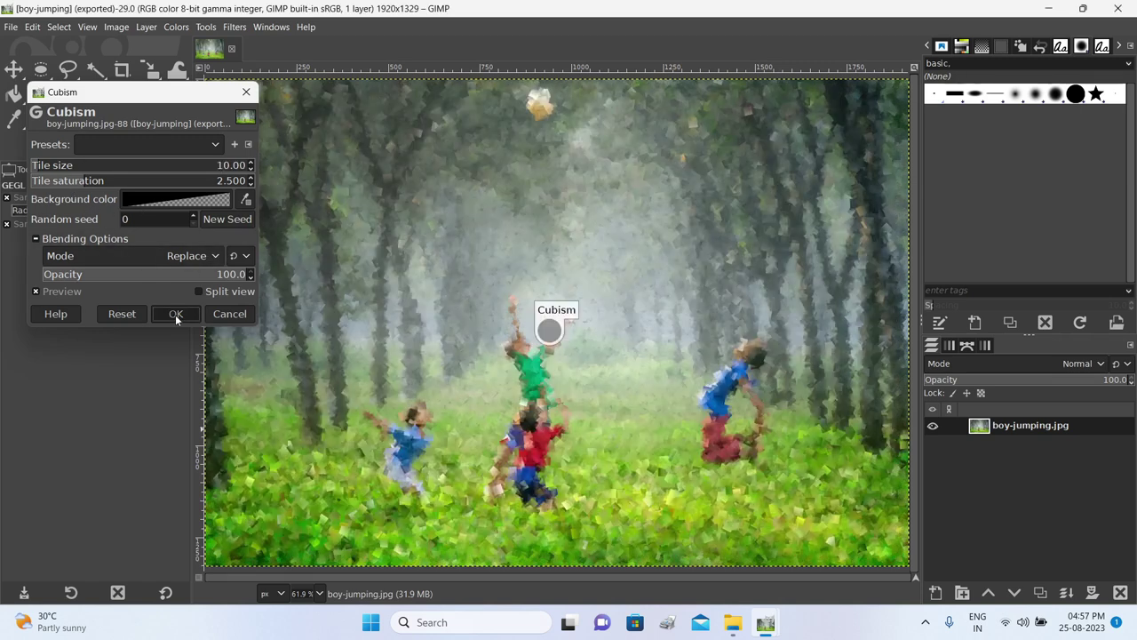
Open the File menu, then move on to browsing the Filters menu
{"action": "left_click", "coordinate": [13, 28]}
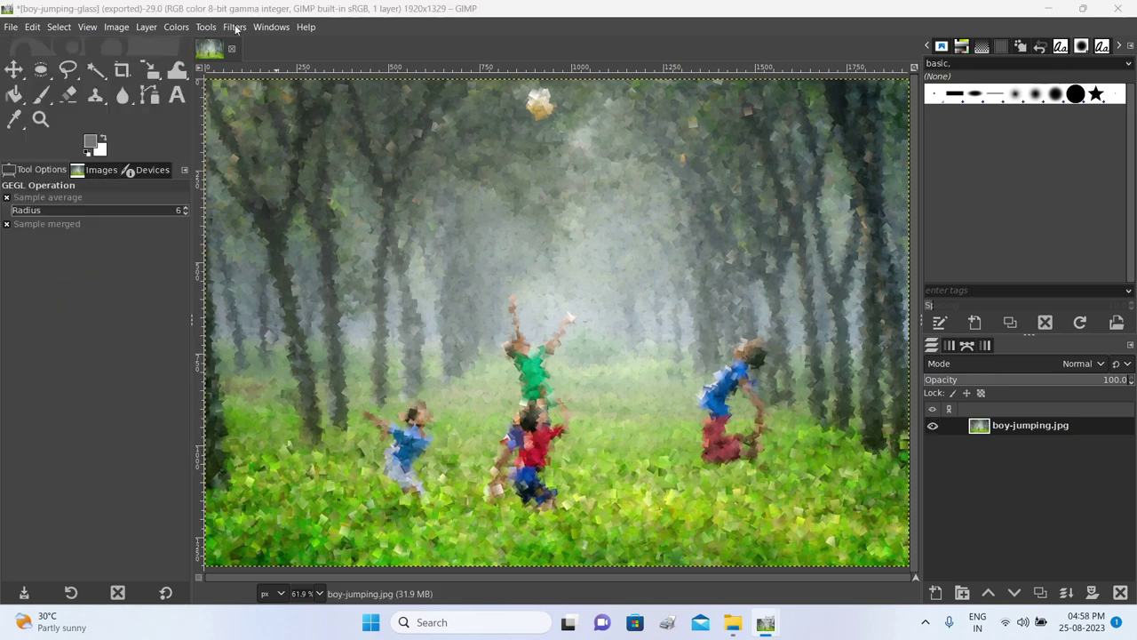
{"action": "left_click", "coordinate": [235, 28]}
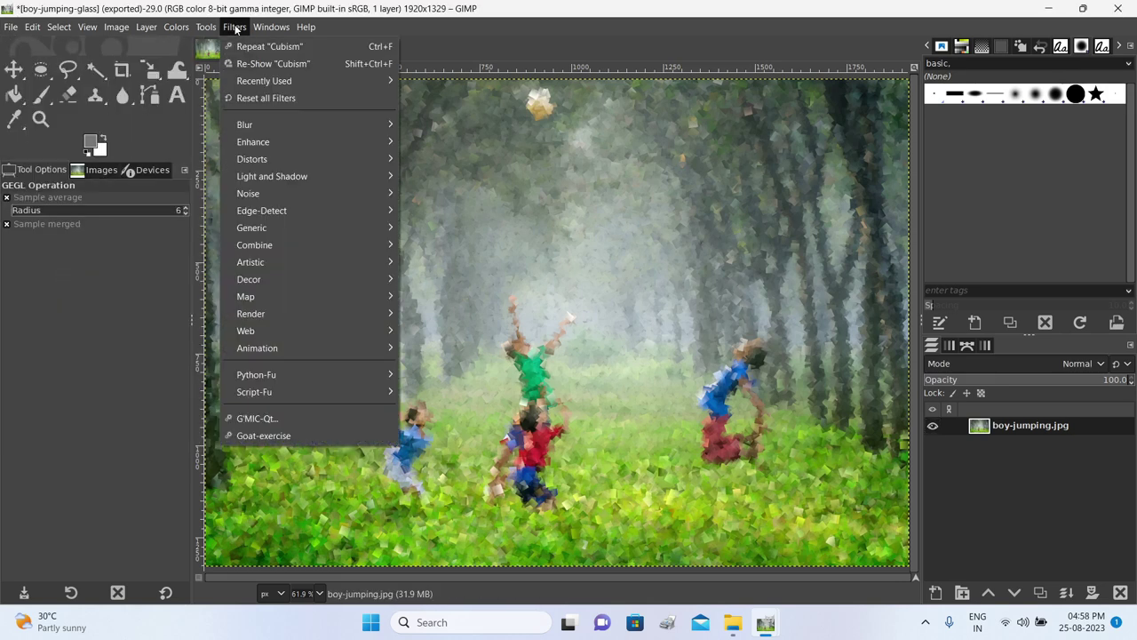
{"action": "mouse_move", "coordinate": [304, 263]}
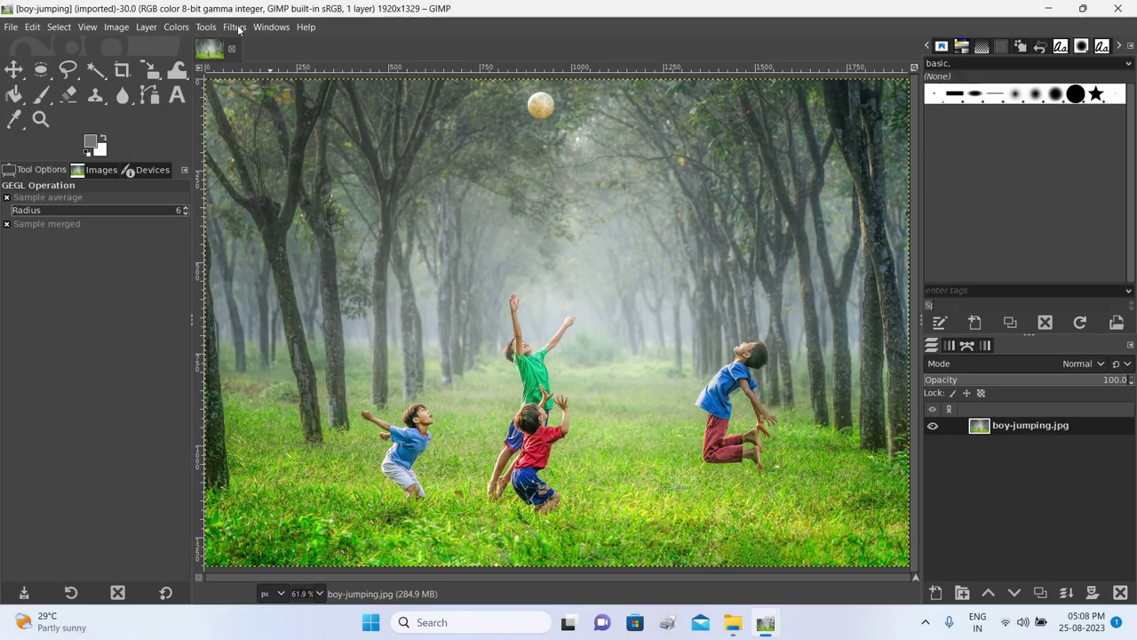
Apply Decor > Old Photo at defaults, creating a sepia copy with defocus and a 20-pixel border
{"action": "left_click", "coordinate": [236, 27]}
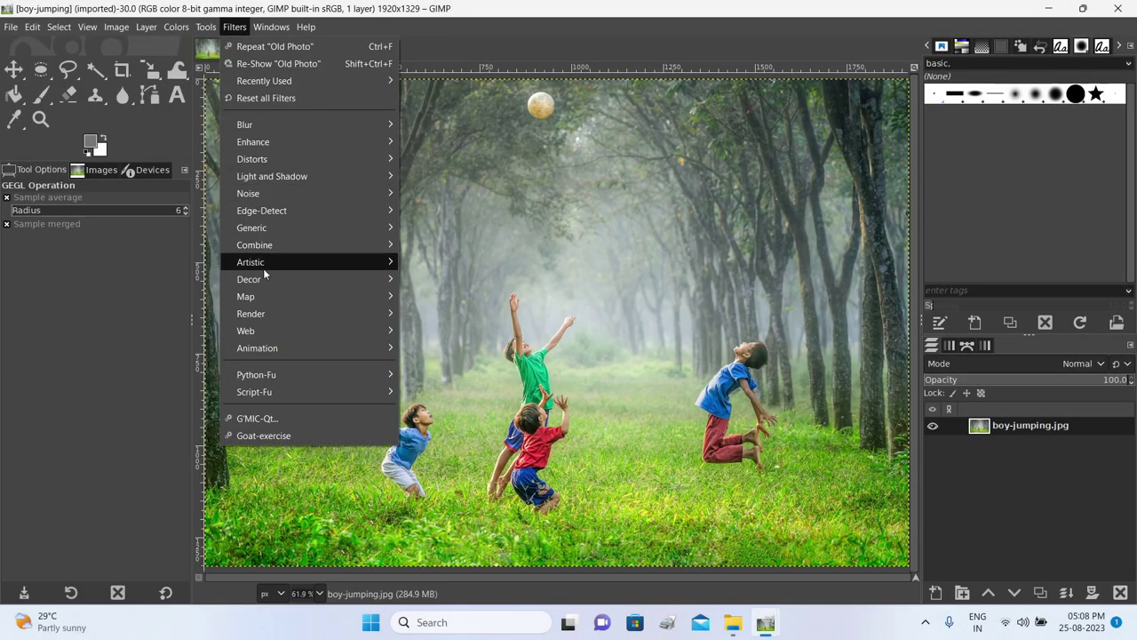
{"action": "mouse_move", "coordinate": [265, 279]}
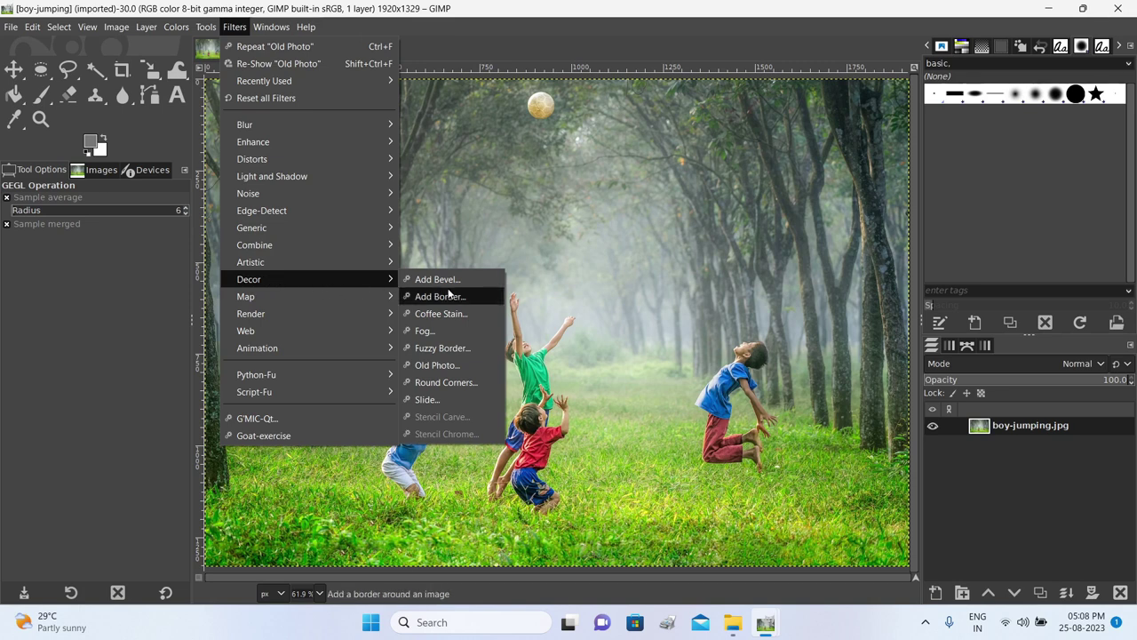
{"action": "left_click", "coordinate": [457, 364]}
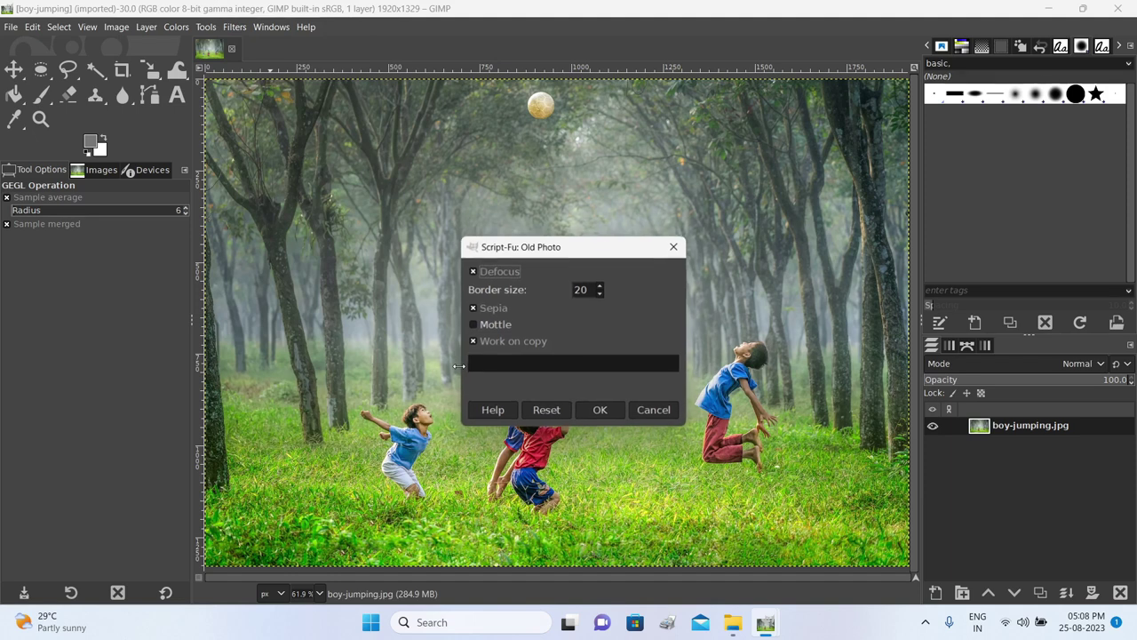
{"action": "left_click", "coordinate": [596, 411]}
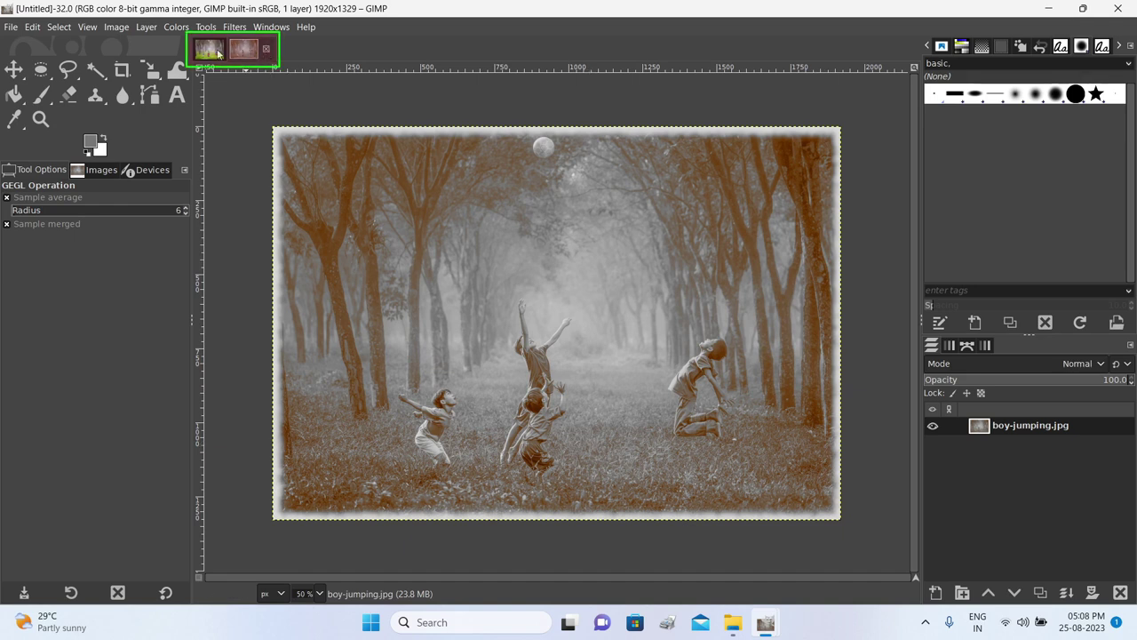
Close the sepia copy, make a copy with a 16-pixel fuzzy white border, then return to the original
{"action": "left_click", "coordinate": [268, 51]}
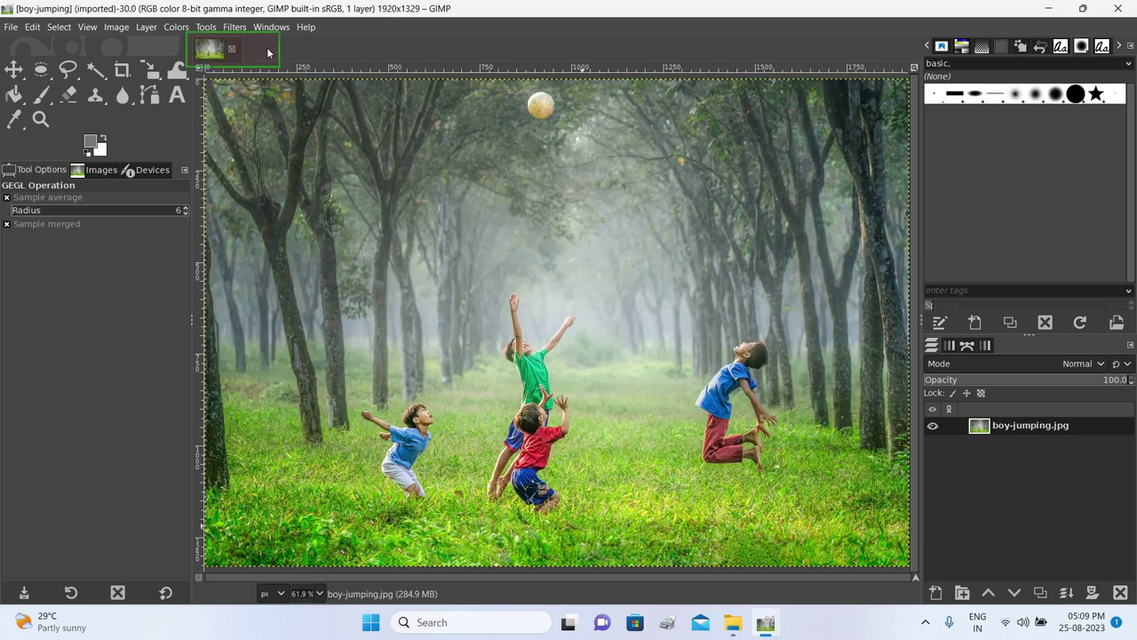
{"action": "left_click", "coordinate": [232, 28]}
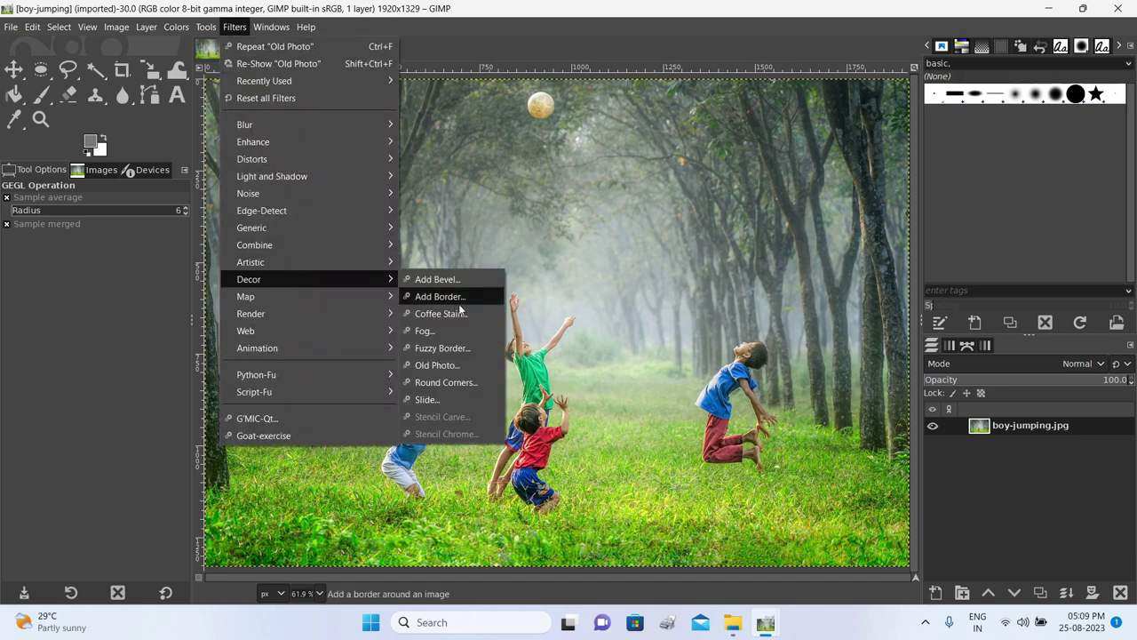
{"action": "left_click", "coordinate": [458, 352]}
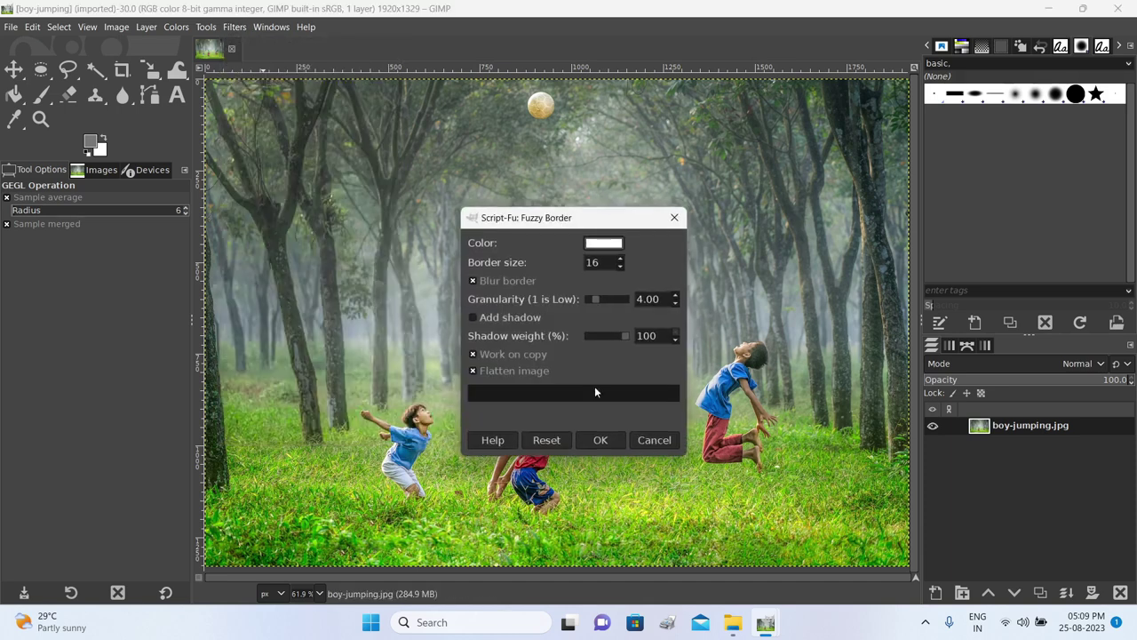
{"action": "left_click", "coordinate": [607, 440]}
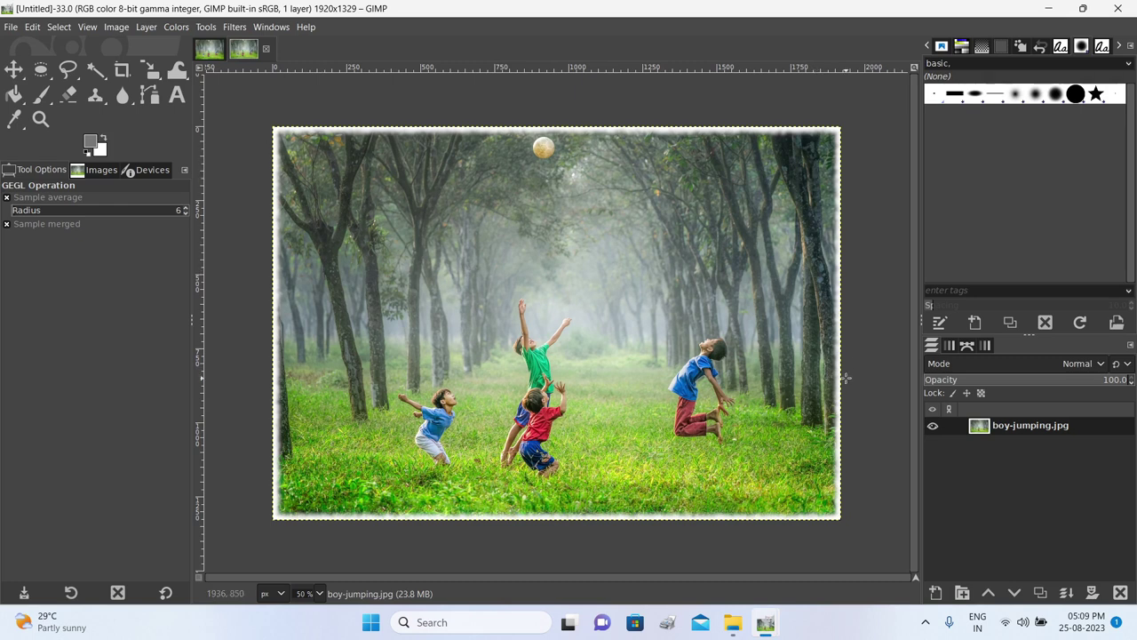
{"action": "left_click", "coordinate": [210, 49]}
{"action": "left_click", "coordinate": [235, 26]}
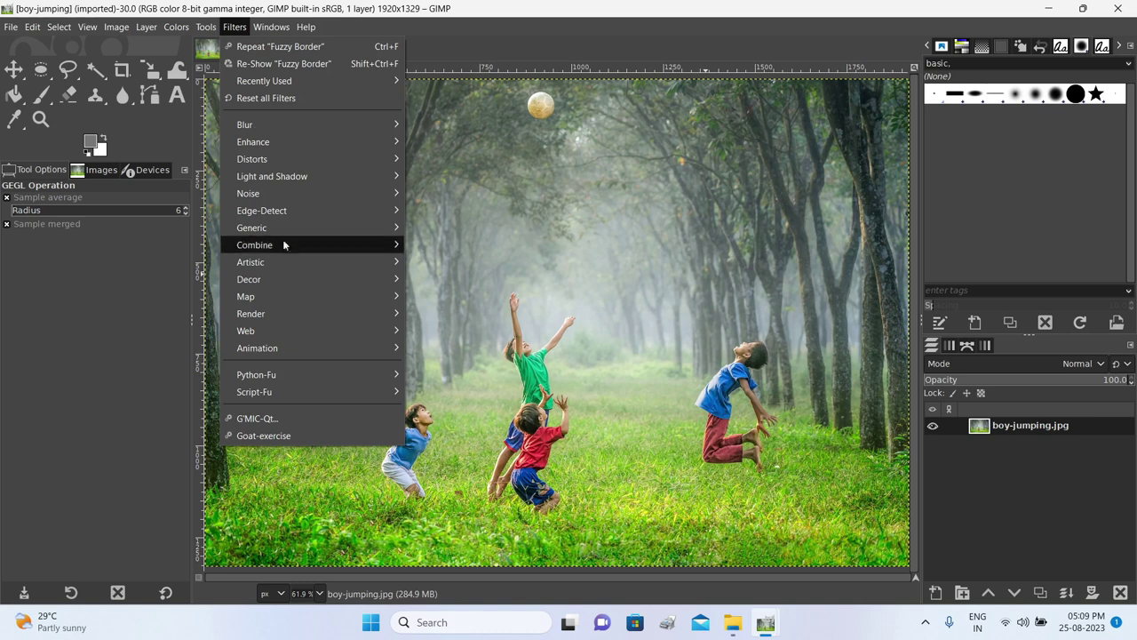
{"action": "mouse_move", "coordinate": [284, 278]}
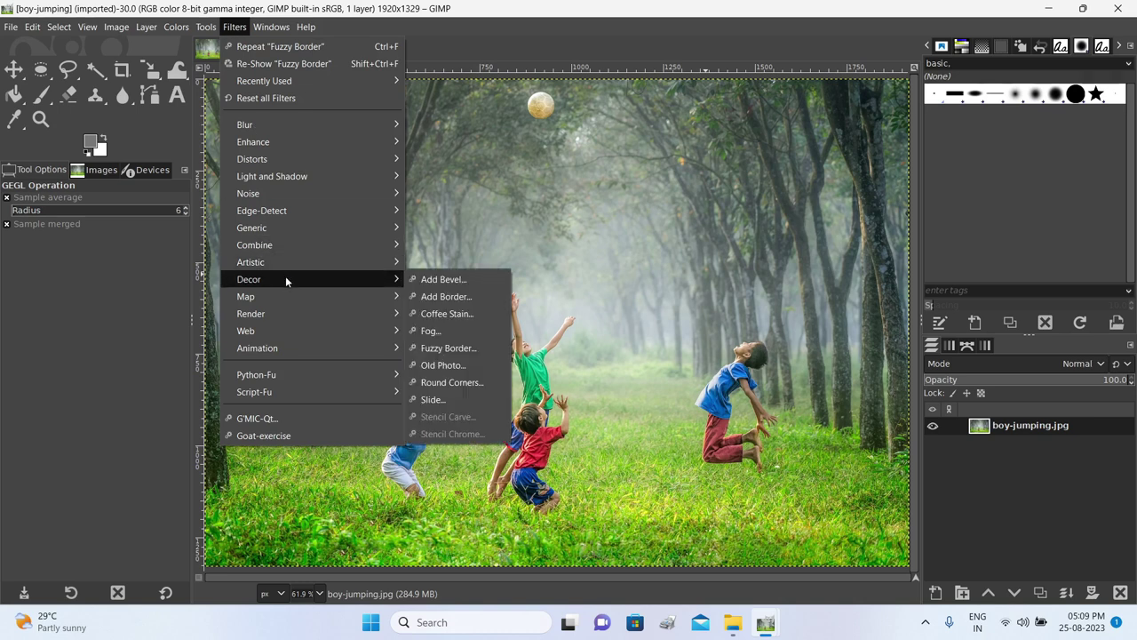
{"action": "left_click", "coordinate": [460, 298]}
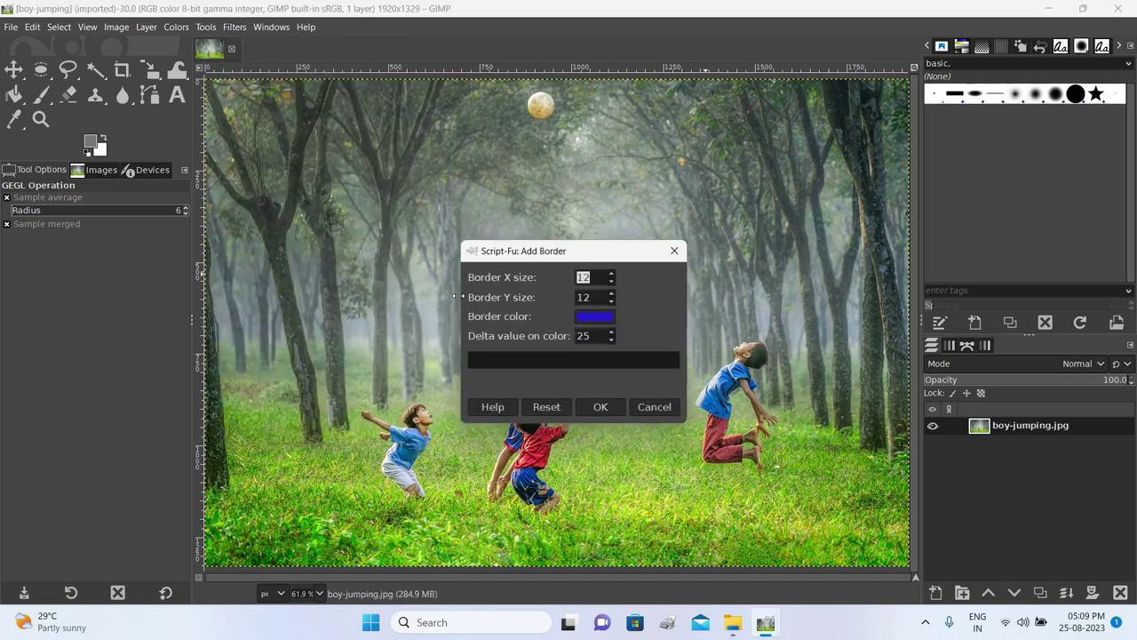
{"action": "left_click", "coordinate": [593, 318]}
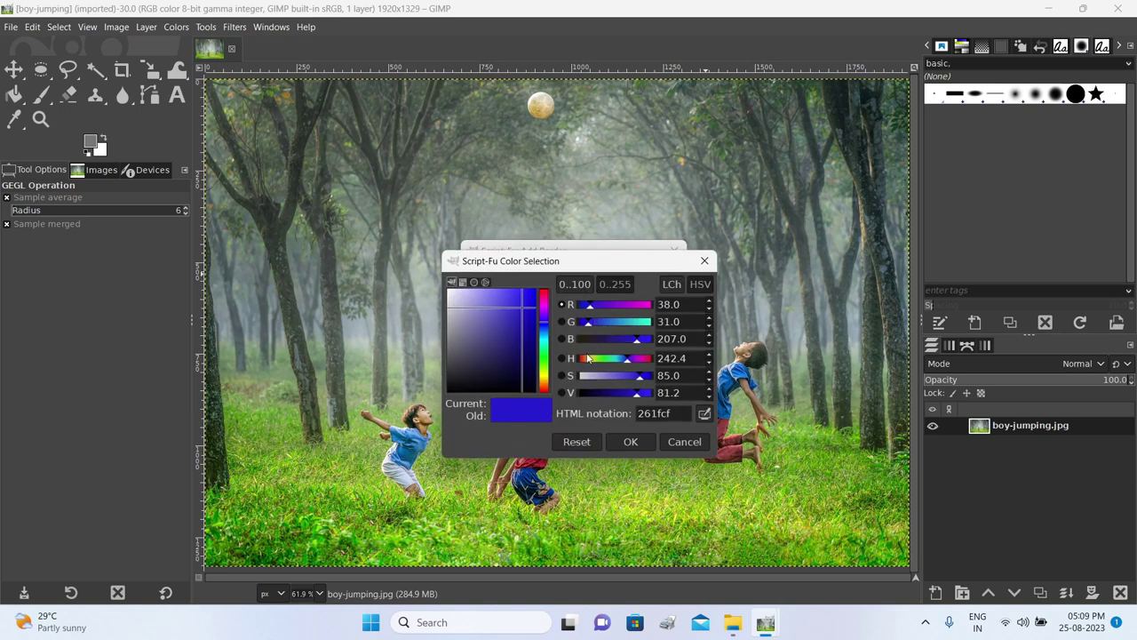
{"action": "left_click", "coordinate": [485, 282]}
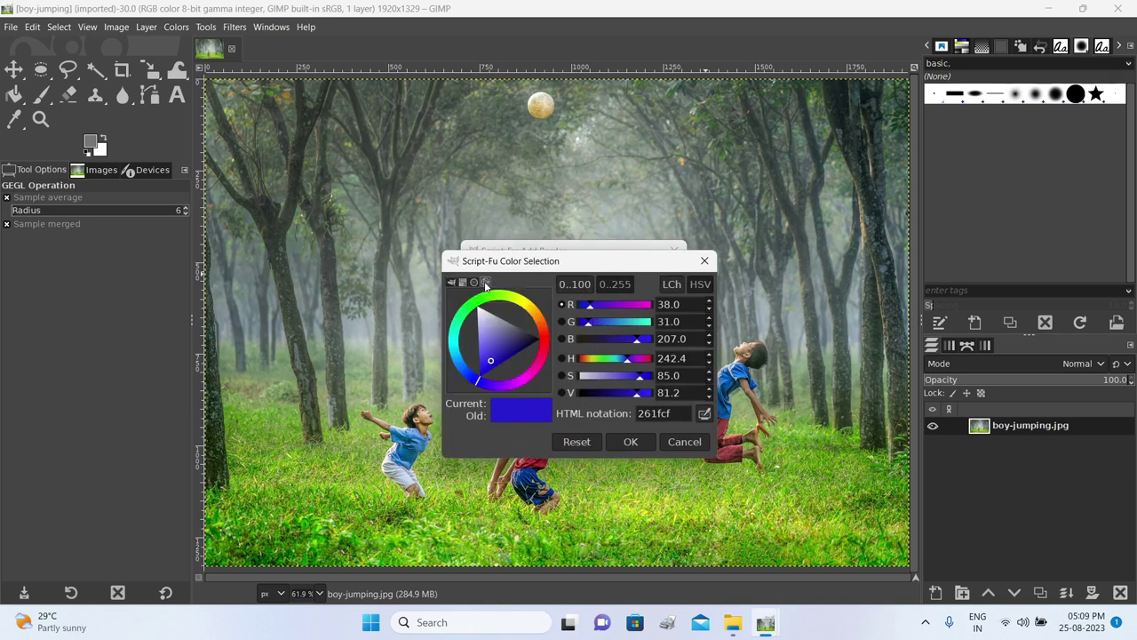
{"action": "left_click", "coordinate": [522, 307]}
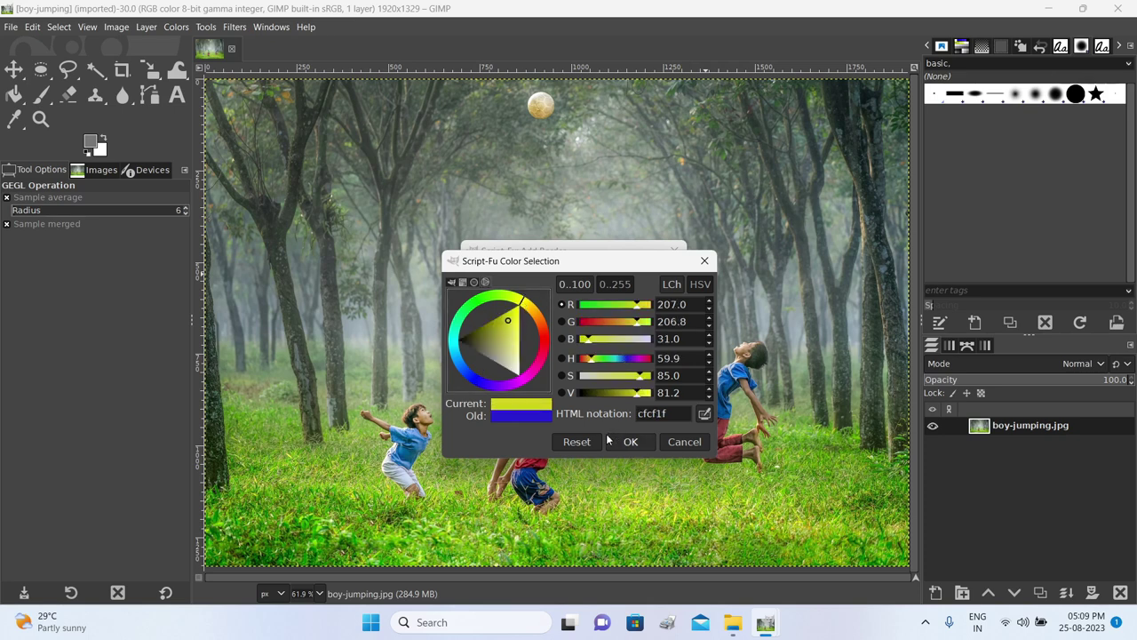
{"action": "left_click", "coordinate": [515, 344]}
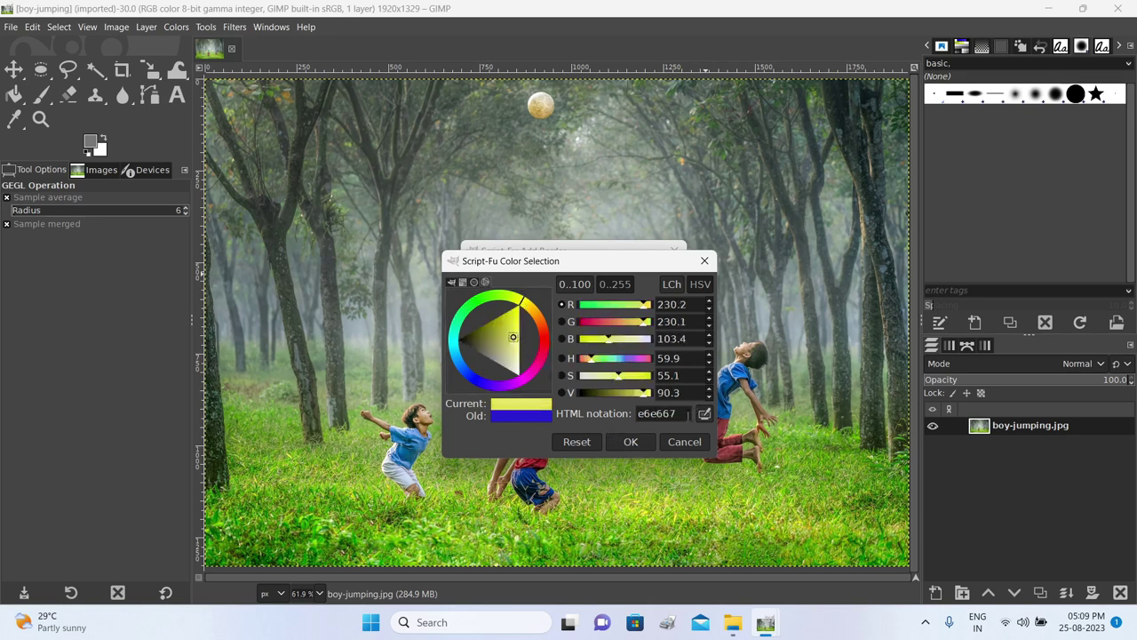
{"action": "left_click", "coordinate": [630, 442]}
{"action": "left_click", "coordinate": [601, 406]}
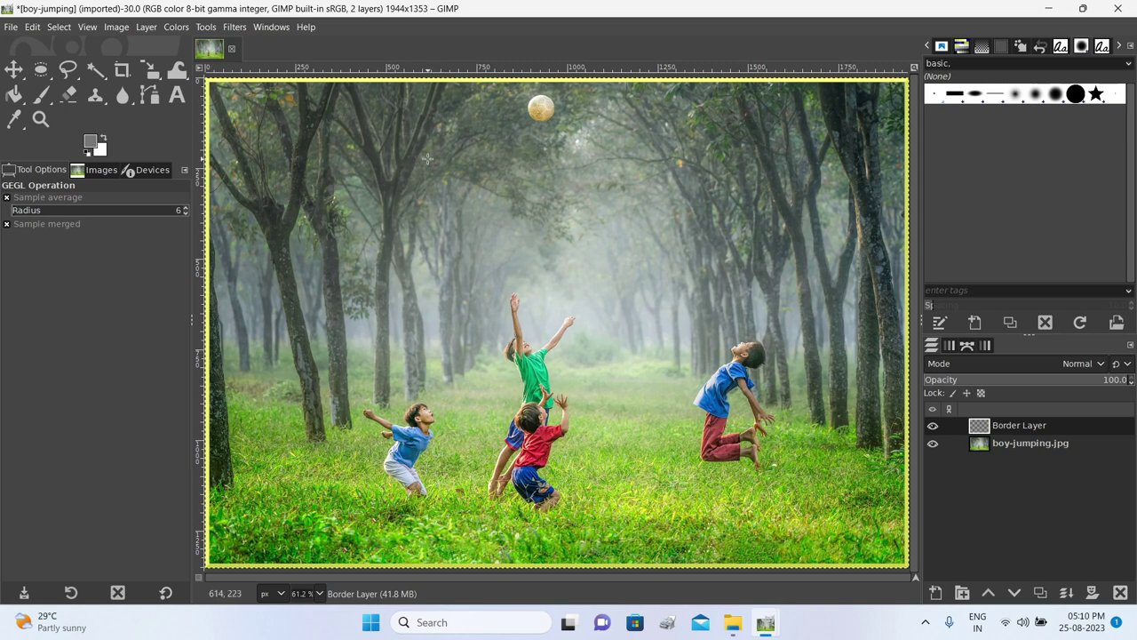
{"action": "key", "text": "ctrl+z"}
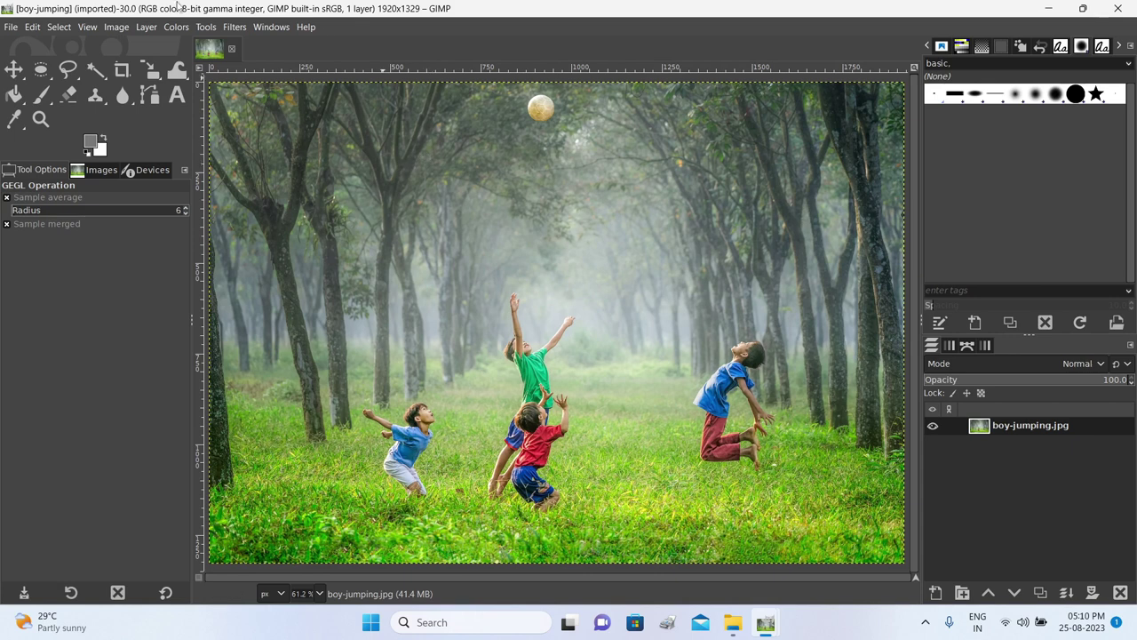
Open the Illusion filter dialog for the boys-jumping photo
{"action": "left_click", "coordinate": [234, 26]}
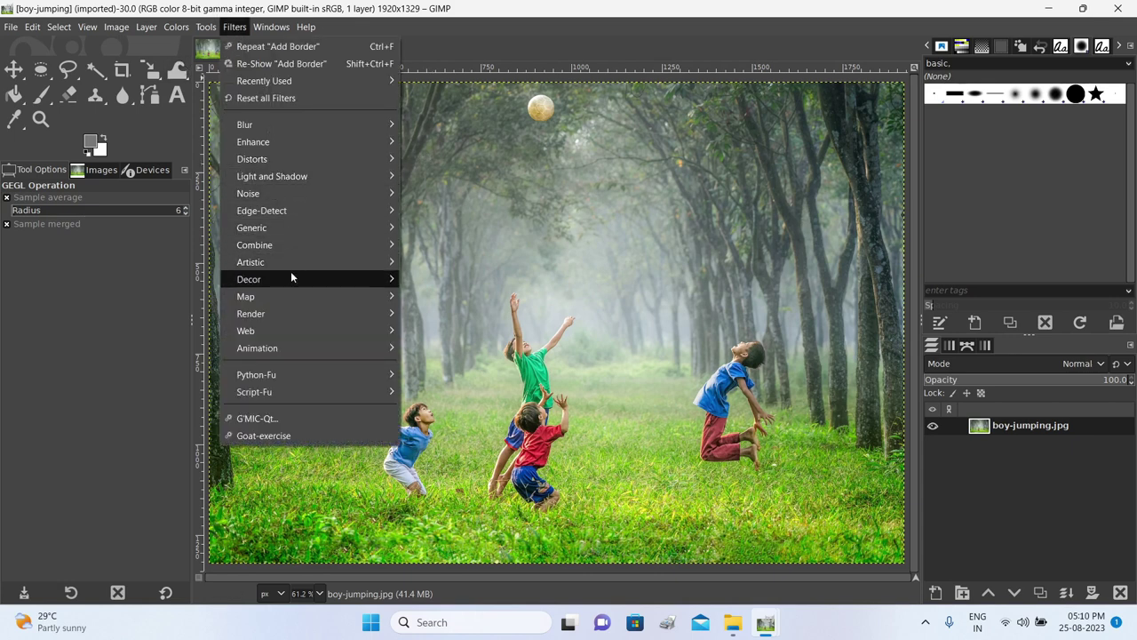
{"action": "mouse_move", "coordinate": [334, 276]}
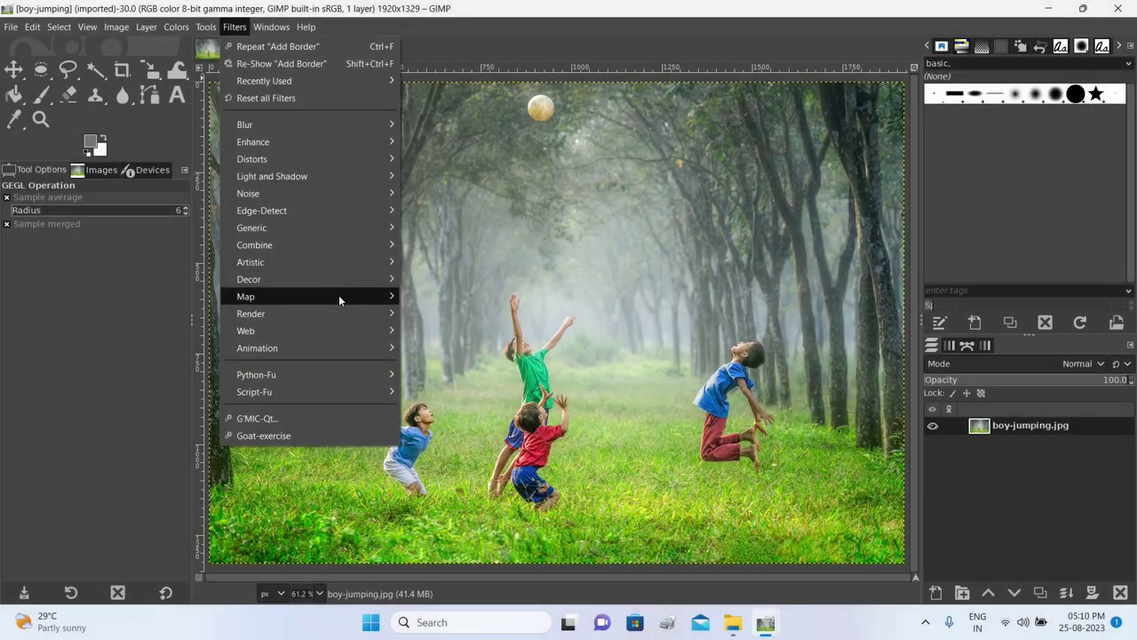
{"action": "mouse_move", "coordinate": [338, 294]}
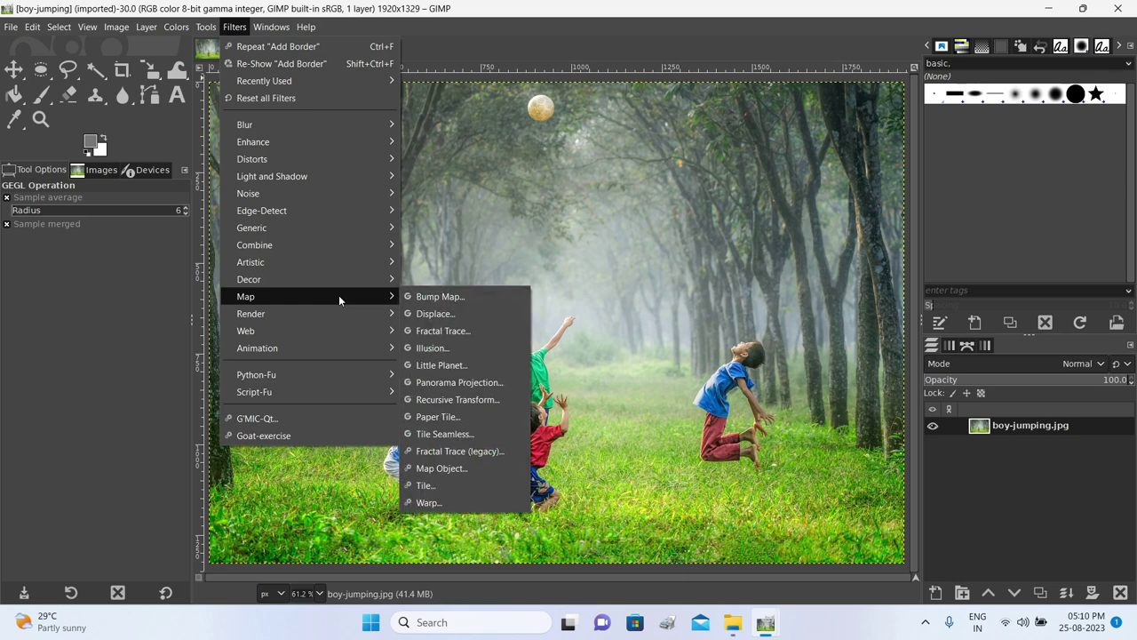
{"action": "left_click", "coordinate": [454, 349]}
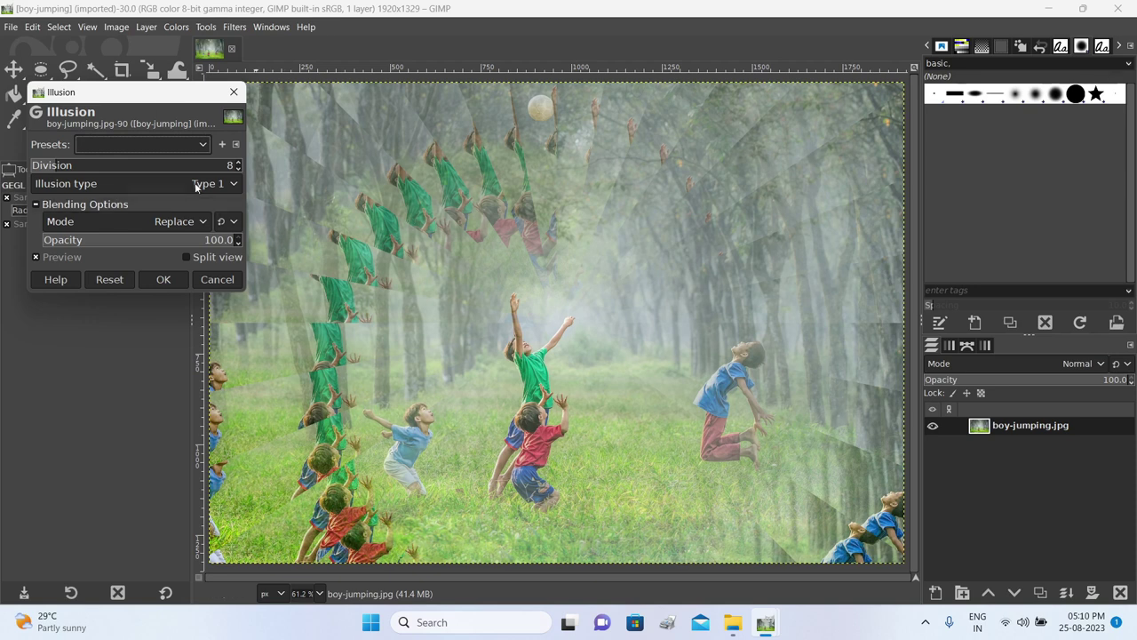
{"action": "left_click_drag", "start_coordinate": [153, 93], "coordinate": [186, 103]}
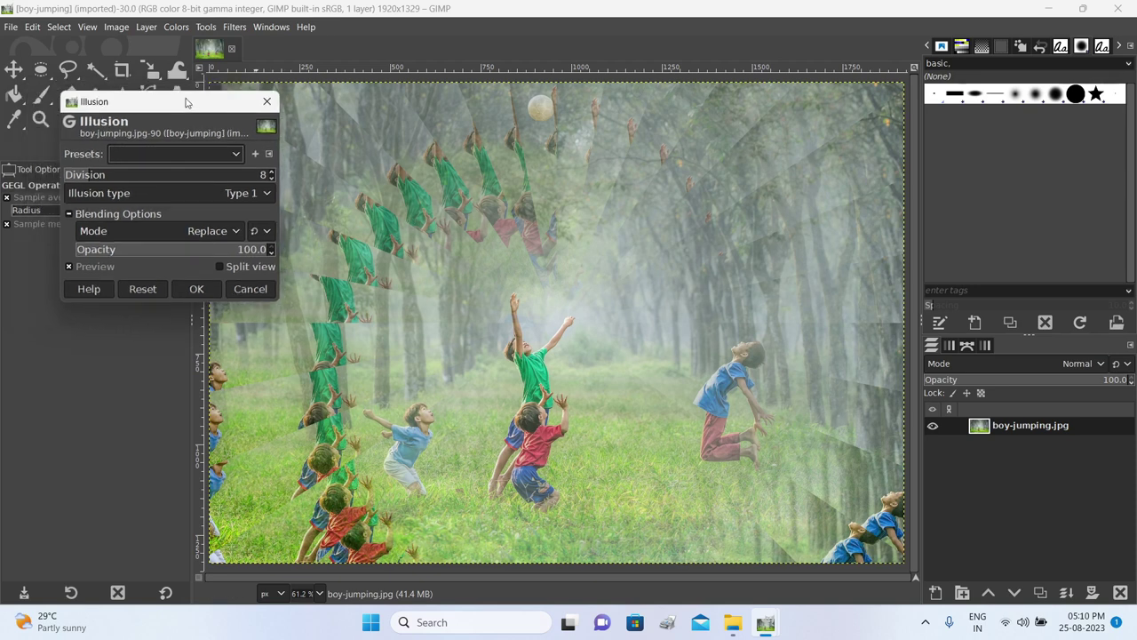
Set the illusion to Type 1 with 6 divisions and apply it
{"action": "left_click", "coordinate": [266, 195]}
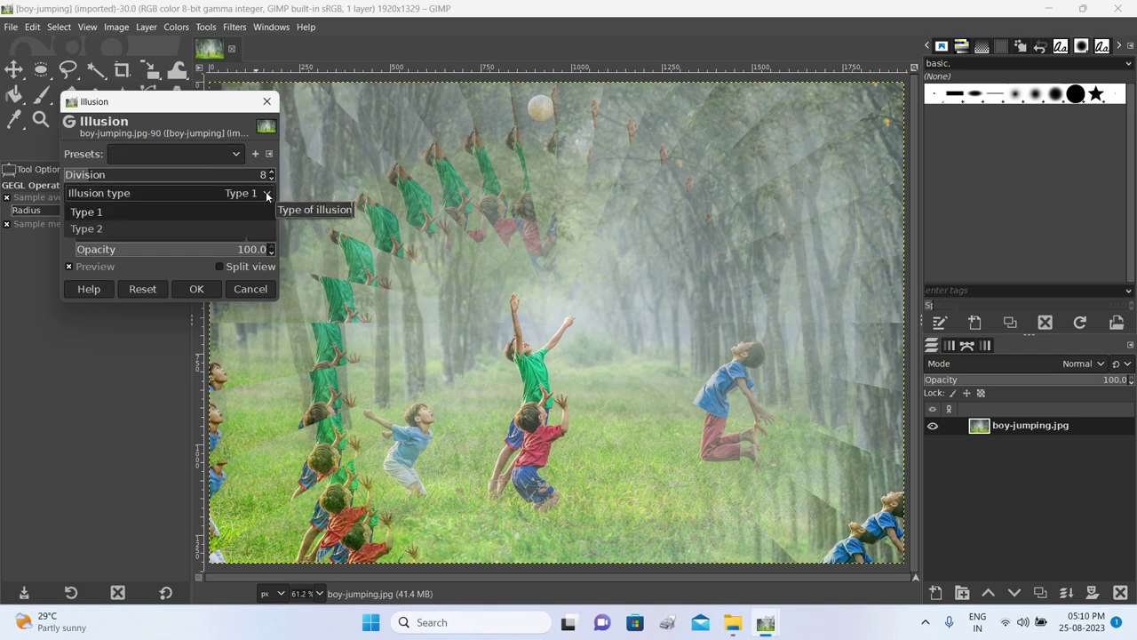
{"action": "left_click", "coordinate": [103, 230]}
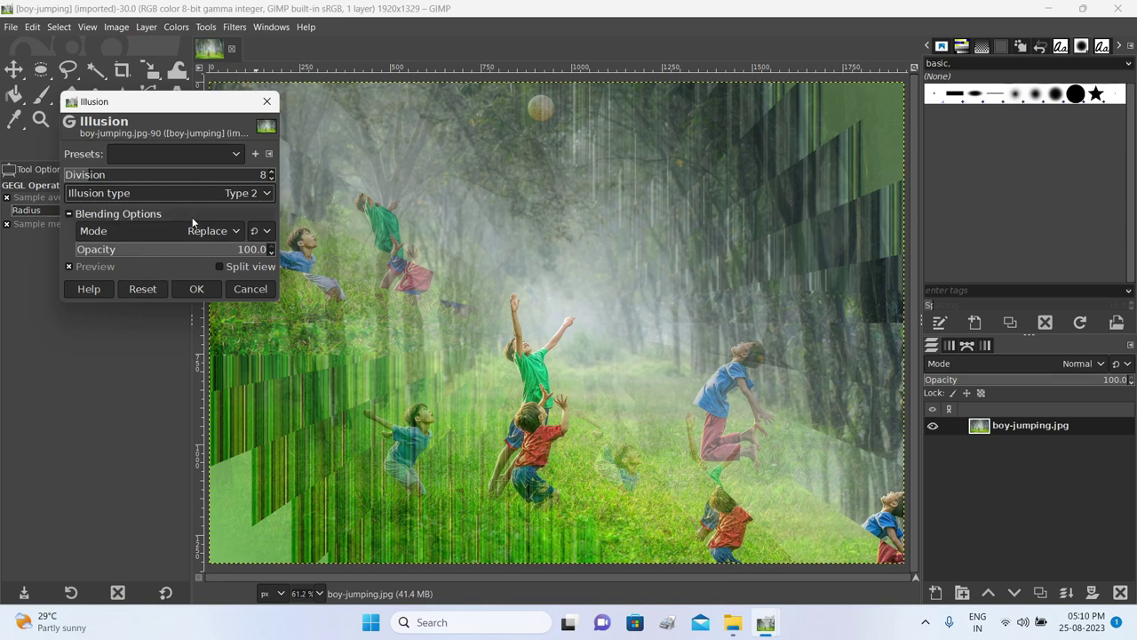
{"action": "left_click", "coordinate": [244, 194]}
{"action": "left_click", "coordinate": [155, 212]}
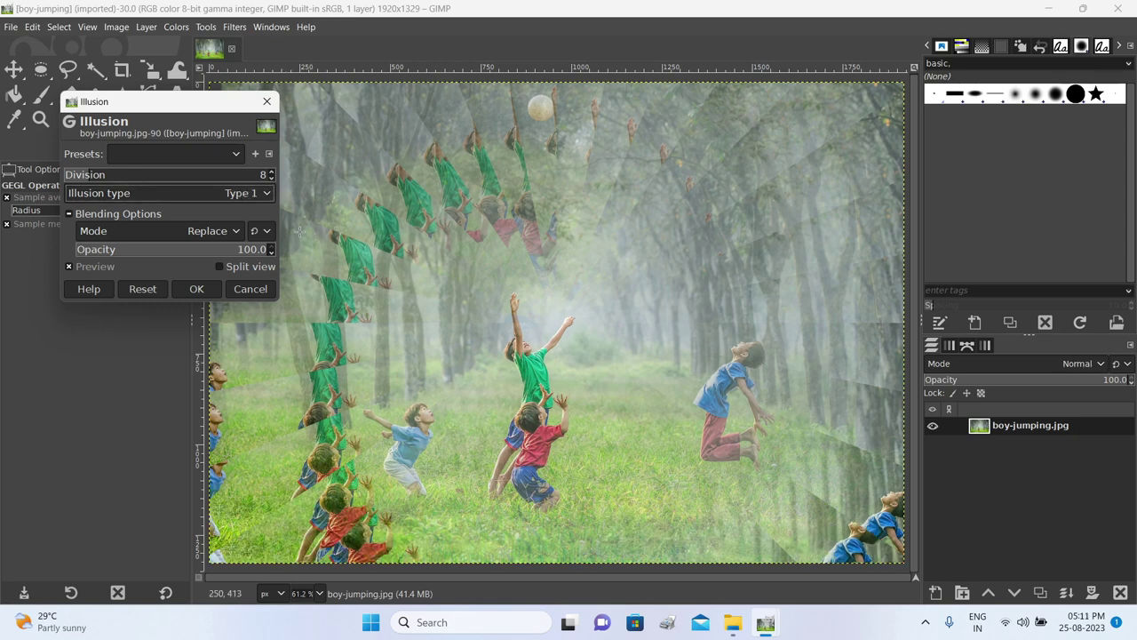
{"action": "left_click", "coordinate": [271, 178]}
{"action": "left_click", "coordinate": [271, 178]}
{"action": "left_click", "coordinate": [270, 179]}
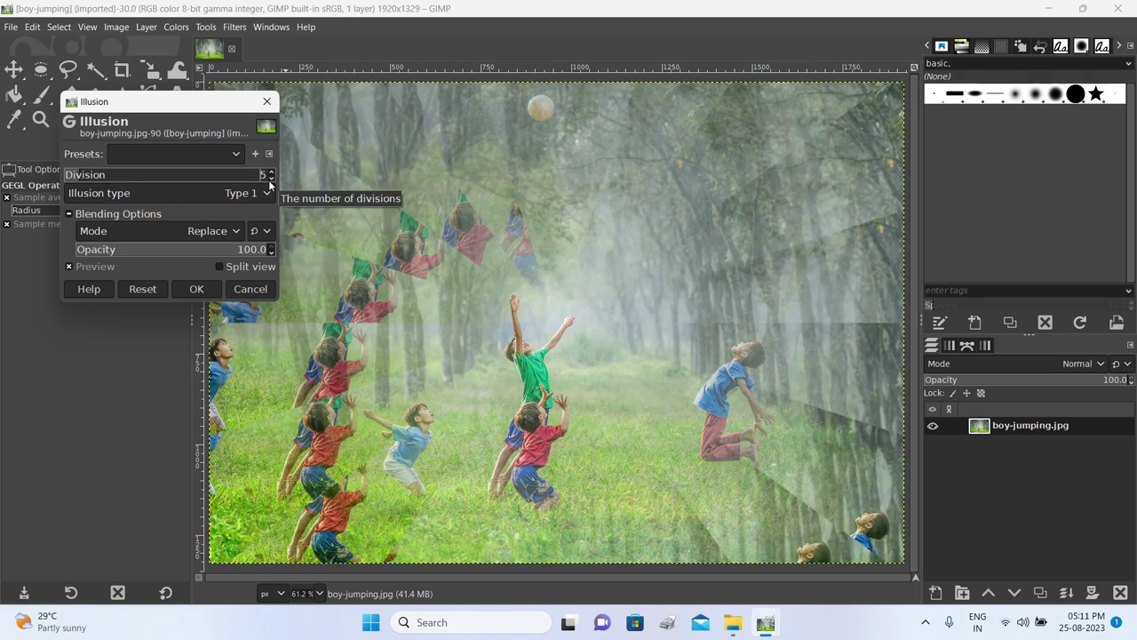
{"action": "left_click", "coordinate": [271, 172]}
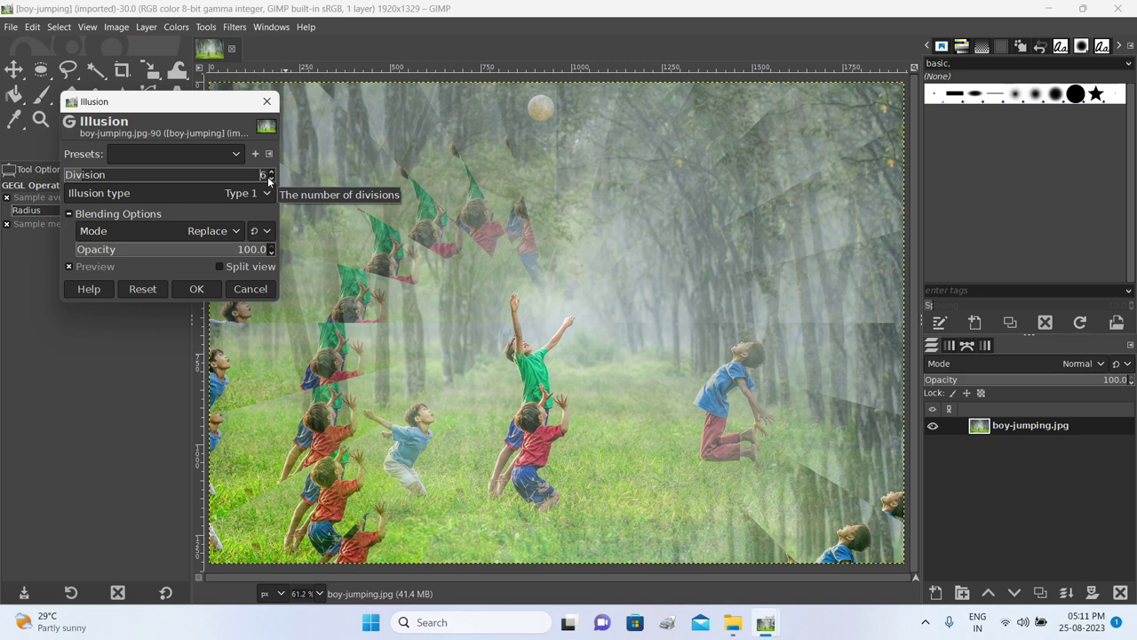
{"action": "left_click", "coordinate": [197, 289]}
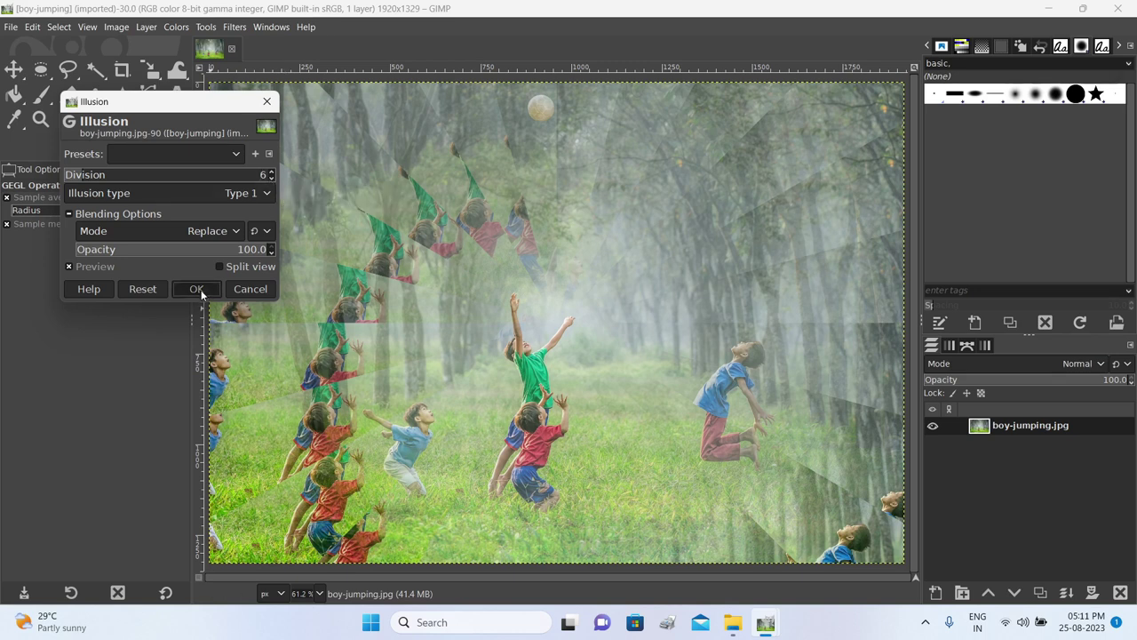
Export the photo as boy-jumping-illusion.jpg to the new images folder and show it in File Explorer
{"action": "left_click", "coordinate": [11, 26]}
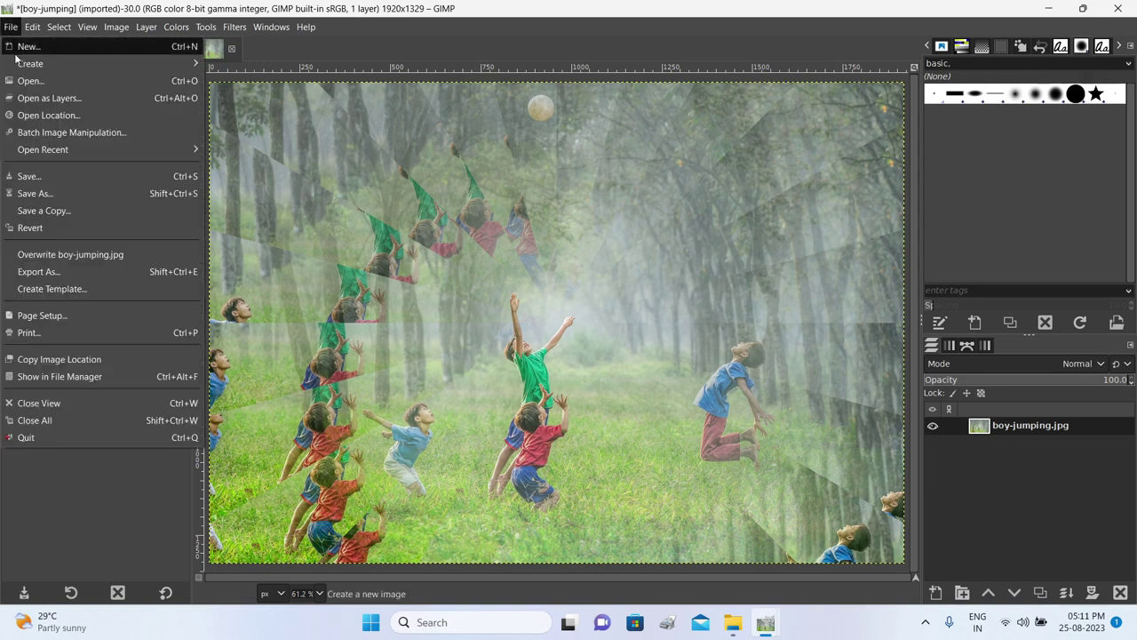
{"action": "left_click", "coordinate": [60, 270]}
{"action": "type", "text": "boy-jumping-illusion"}
{"action": "left_click", "coordinate": [520, 465]}
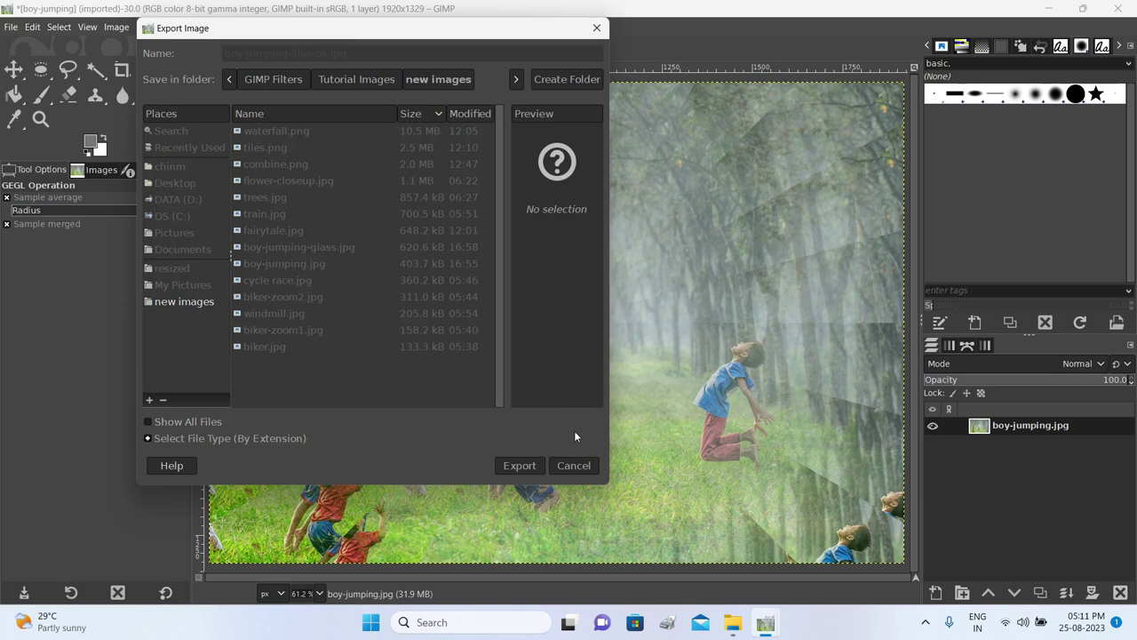
{"action": "left_click", "coordinate": [587, 476]}
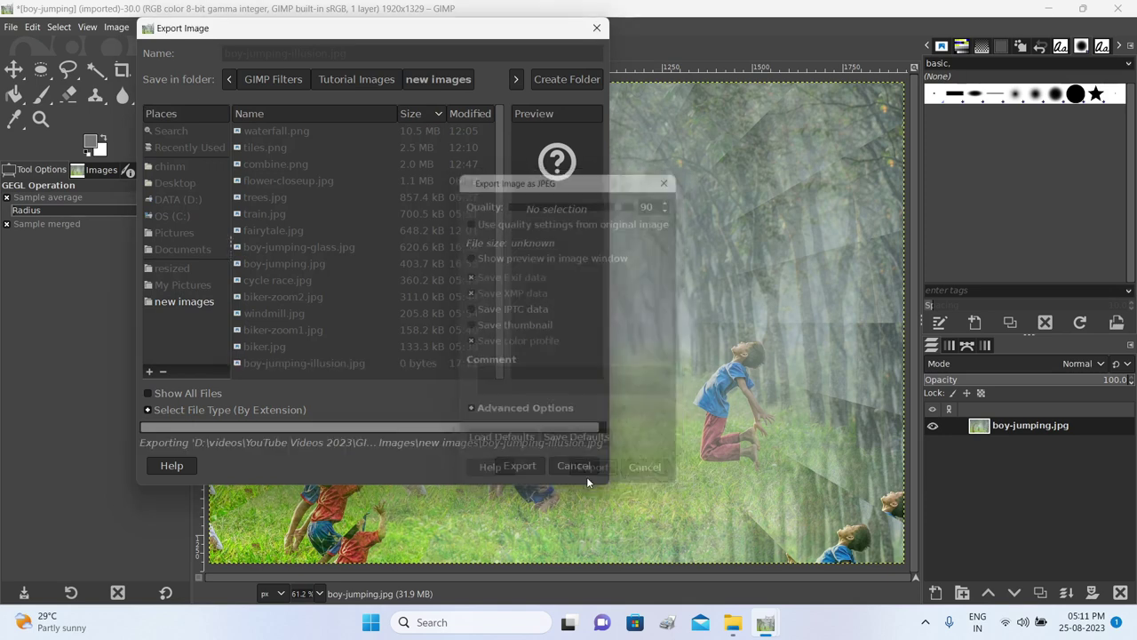
{"action": "left_click", "coordinate": [732, 622]}
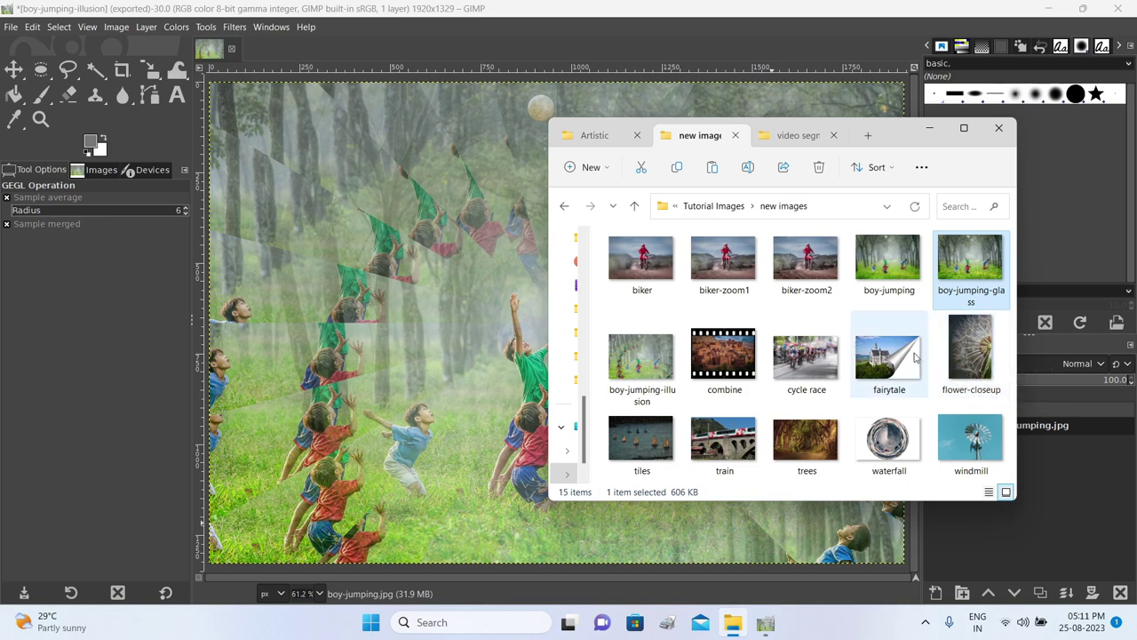
Open boy-jumping-illusion.jpg from File Explorer in Photos
{"action": "double_click", "coordinate": [635, 368]}
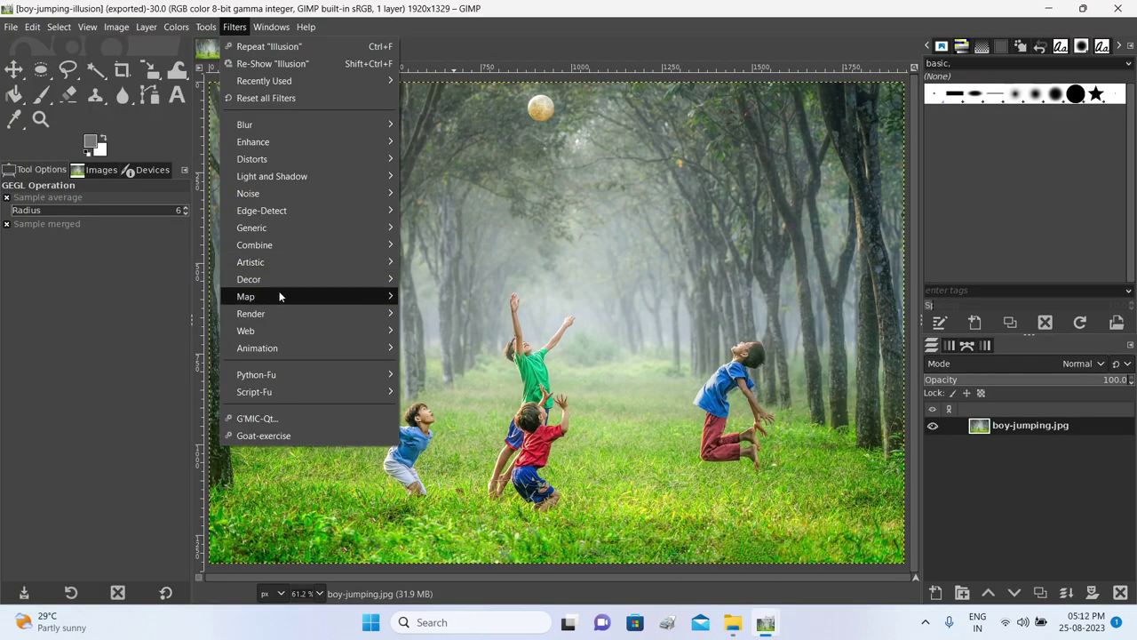
Apply Little Planet to the photo with spin 2.09 and zoom 66.9
{"action": "mouse_move", "coordinate": [281, 297]}
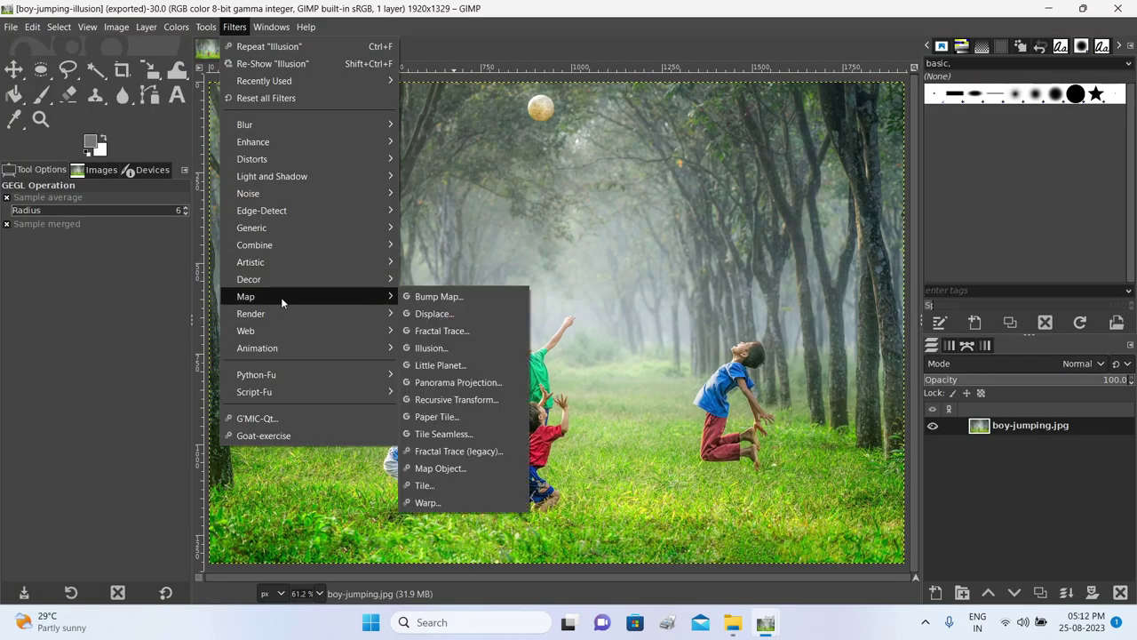
{"action": "left_click", "coordinate": [470, 368]}
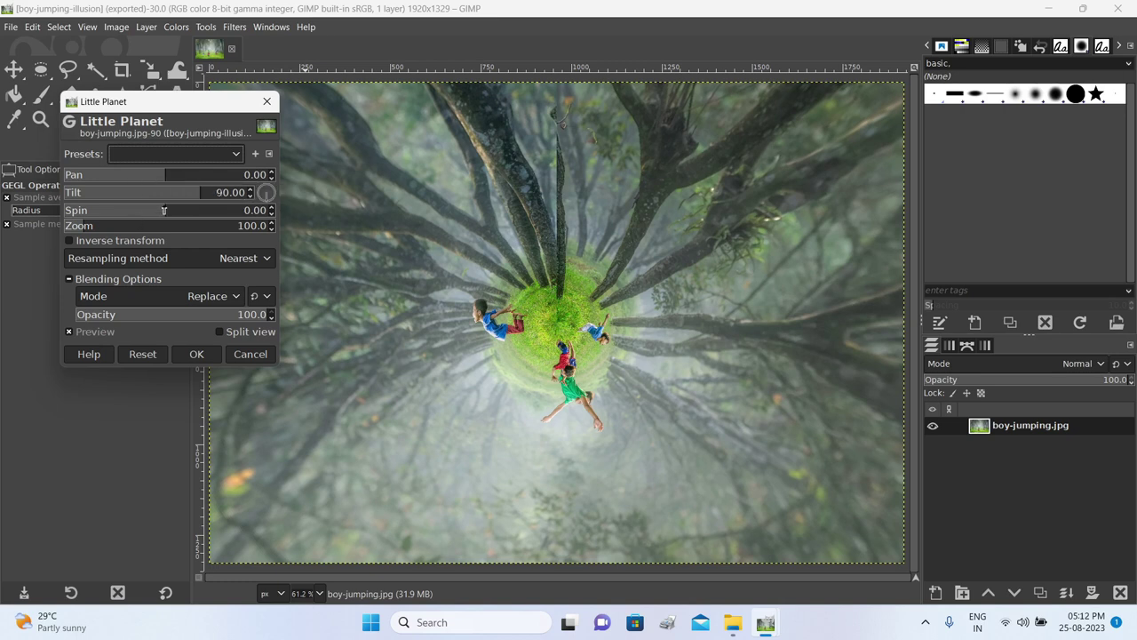
{"action": "mouse_move", "coordinate": [163, 210]}
{"action": "left_mouse_down"}
{"action": "mouse_move", "coordinate": [154, 209]}
{"action": "mouse_move", "coordinate": [165, 210]}
{"action": "left_mouse_up"}
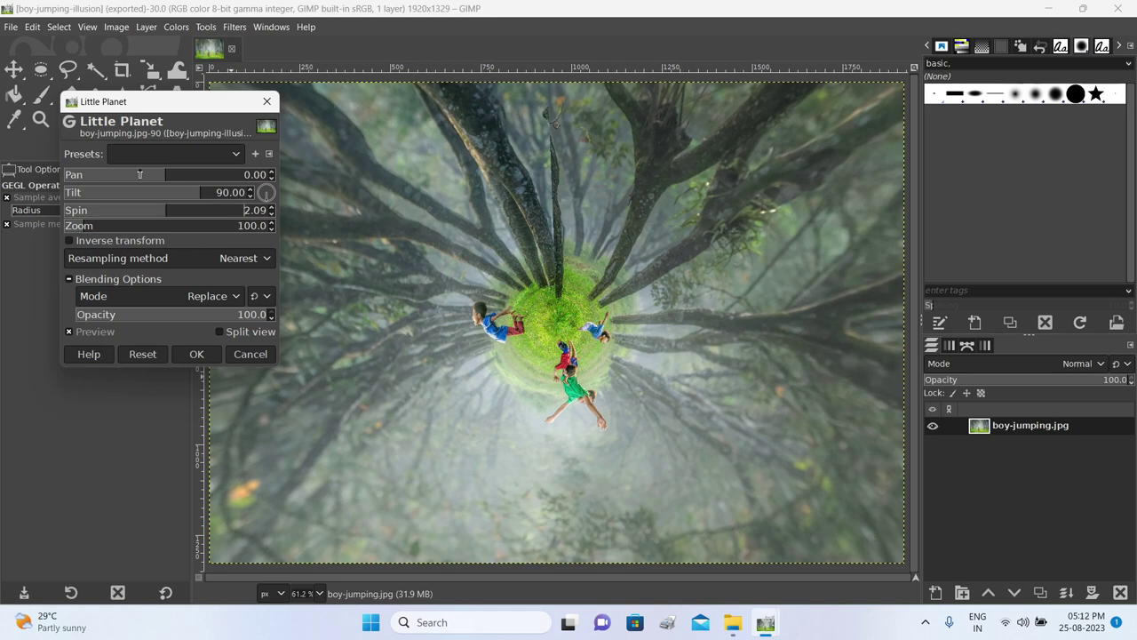
{"action": "mouse_move", "coordinate": [89, 226]}
{"action": "left_mouse_down"}
{"action": "mouse_move", "coordinate": [99, 226]}
{"action": "mouse_move", "coordinate": [78, 223]}
{"action": "left_mouse_up"}
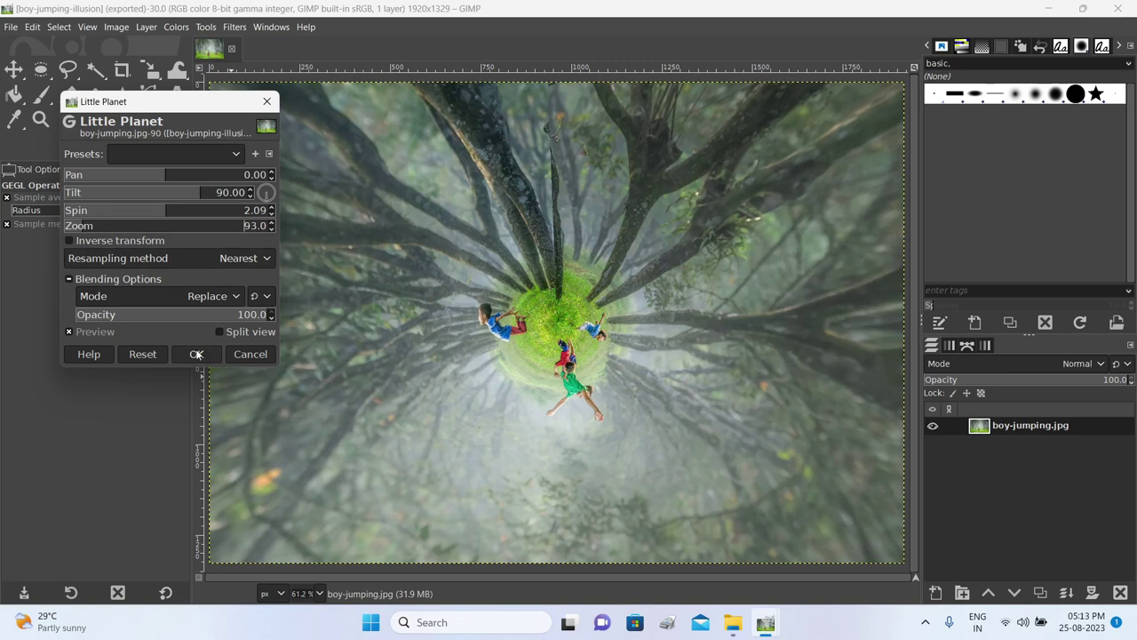
{"action": "left_click", "coordinate": [196, 355]}
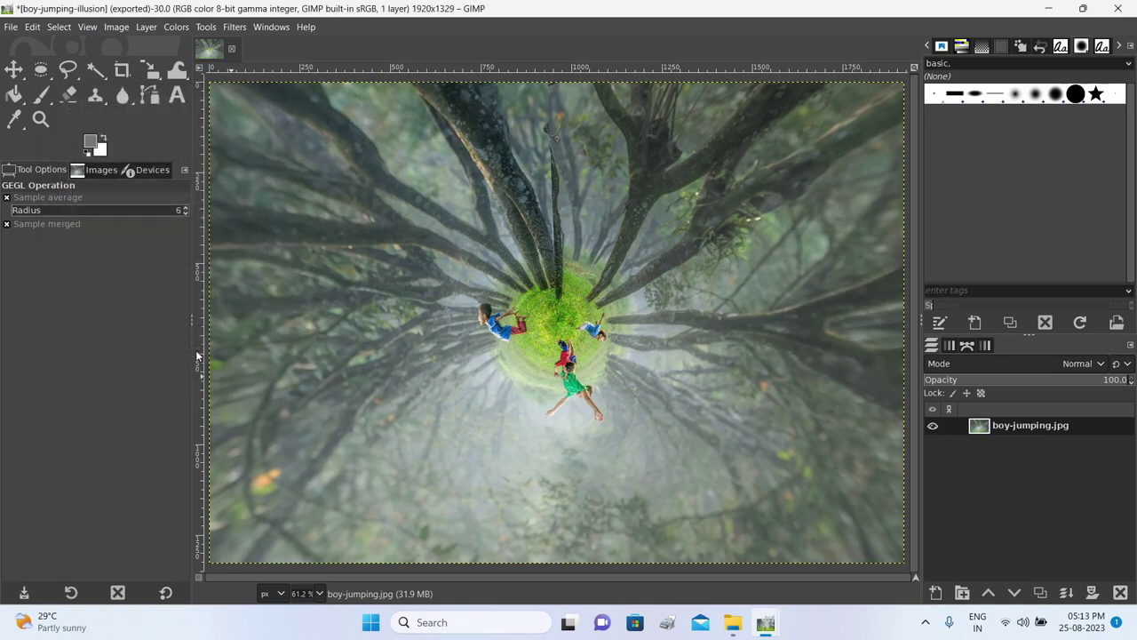
Export boy-jumping-illusion2.jpg, preview it in Photos, then close Photos
{"action": "left_click", "coordinate": [10, 27]}
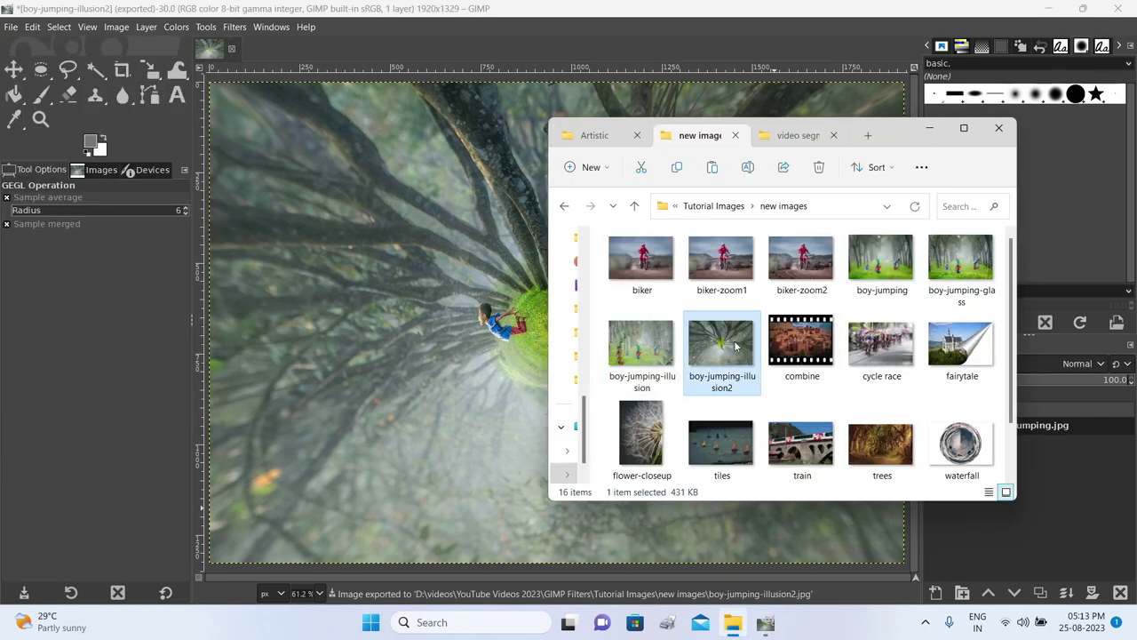
{"action": "double_click", "coordinate": [736, 346]}
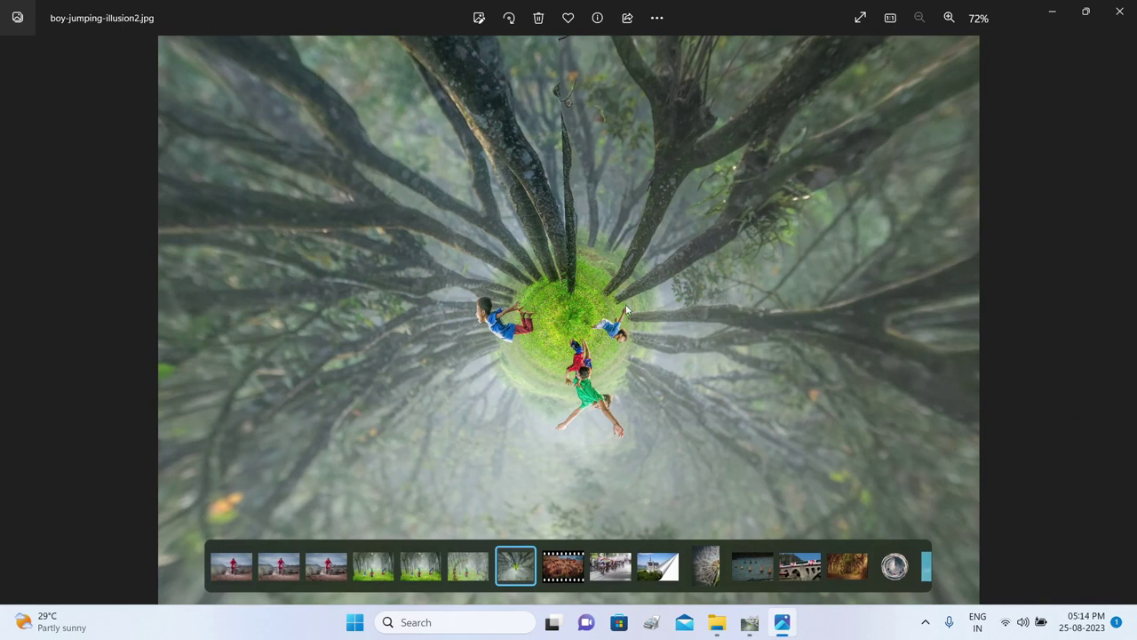
{"action": "left_click", "coordinate": [1120, 12]}
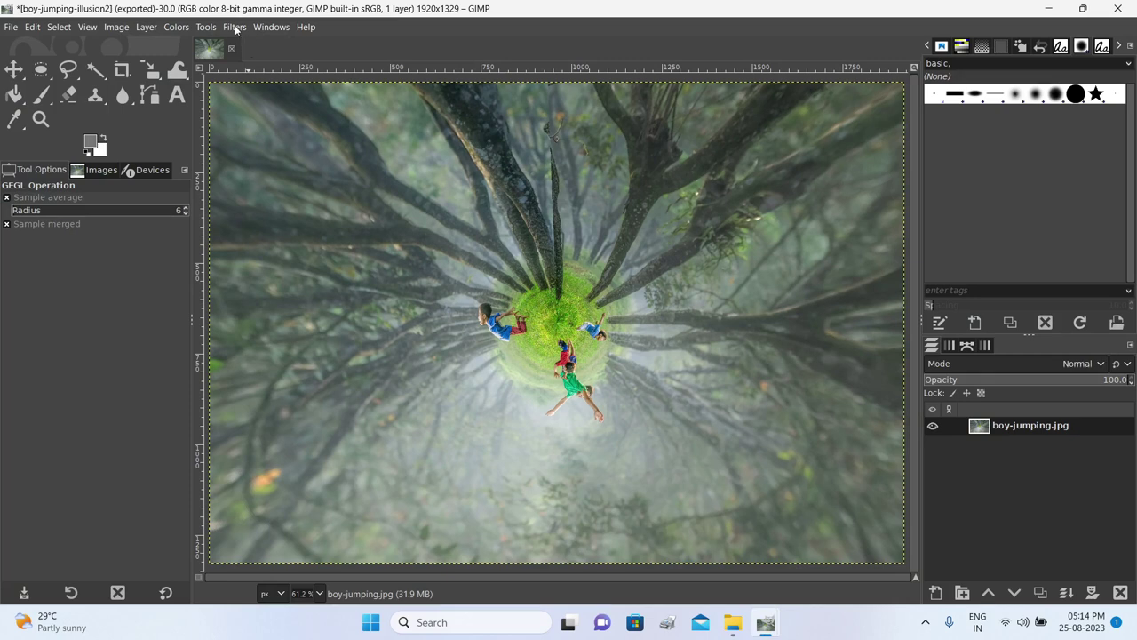
Load wolf.jpg from the render folder into GIMP, converting it to built-in sRGB
{"action": "left_click", "coordinate": [236, 27]}
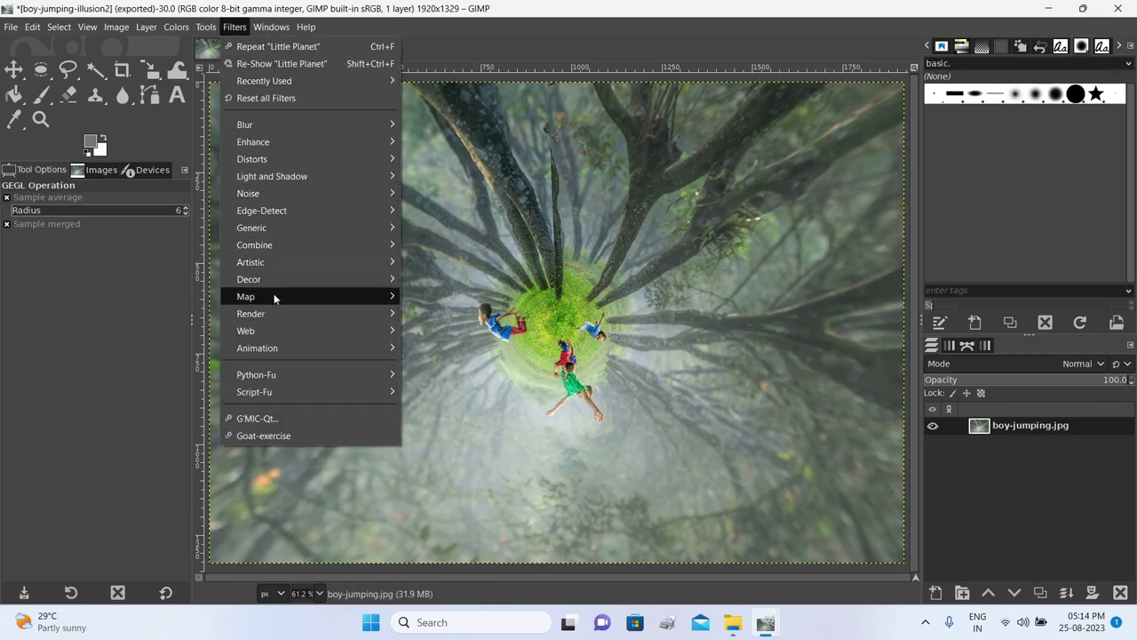
{"action": "mouse_move", "coordinate": [274, 296]}
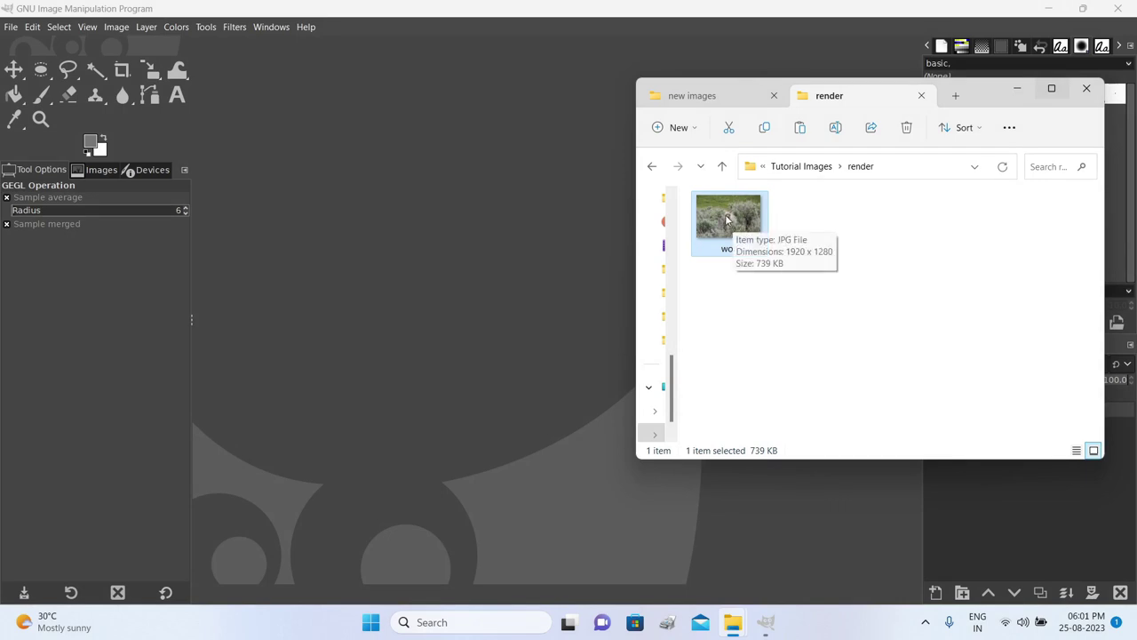
{"action": "left_click_drag", "start_coordinate": [499, 235], "coordinate": [499, 235]}
{"action": "left_click", "coordinate": [272, 240]}
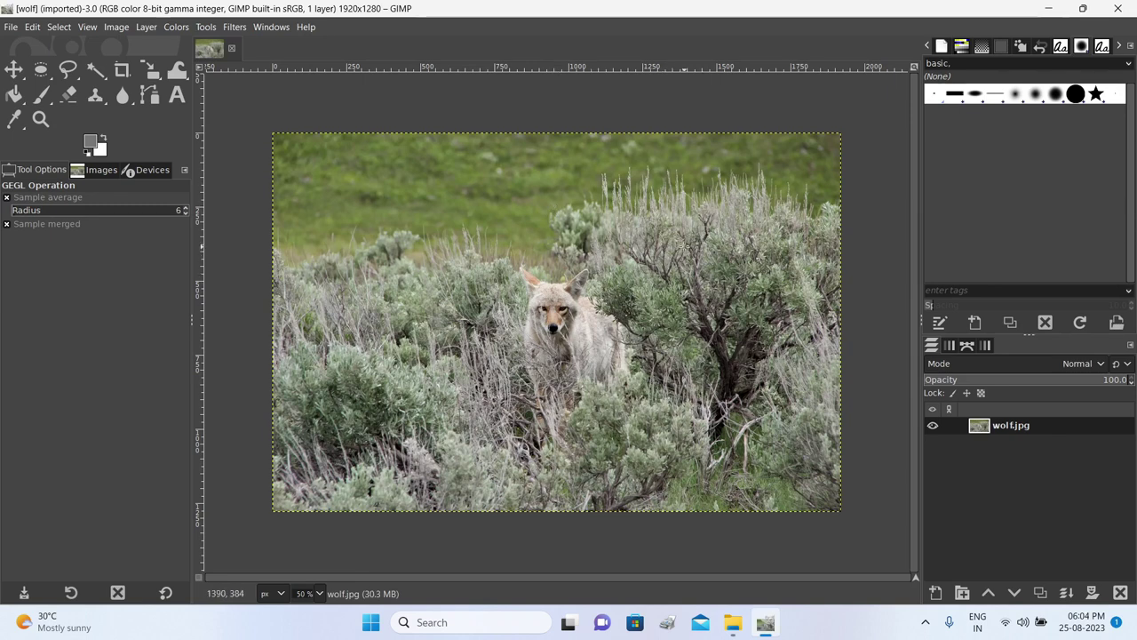
Open the Render > Pattern > Jigsaw dialog on the wolf photo
{"action": "left_click", "coordinate": [235, 27]}
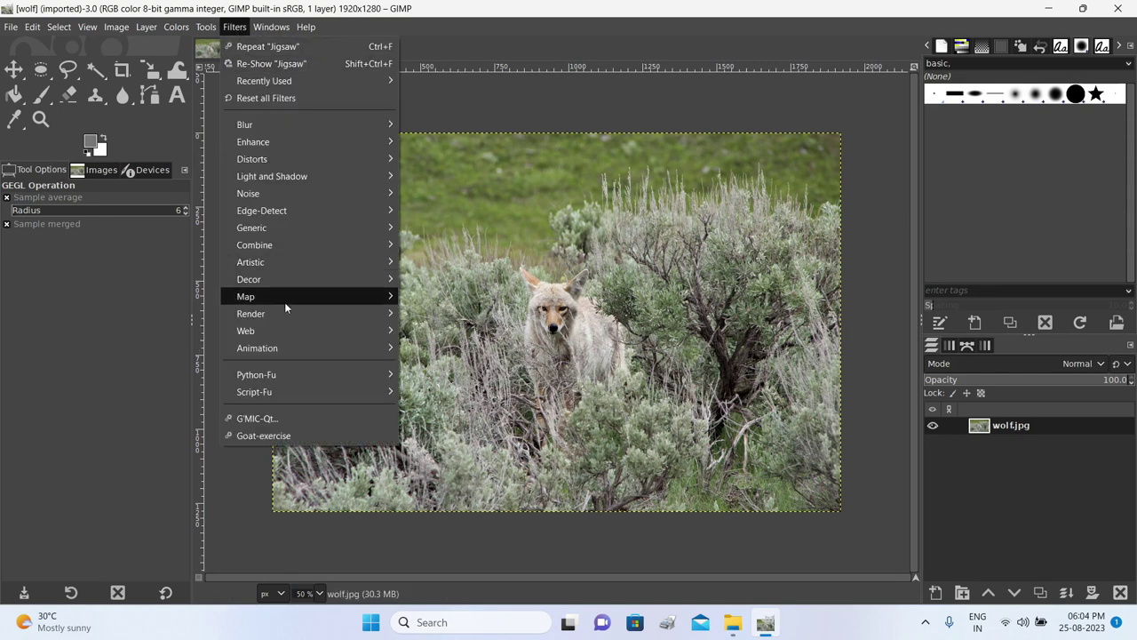
{"action": "mouse_move", "coordinate": [285, 310]}
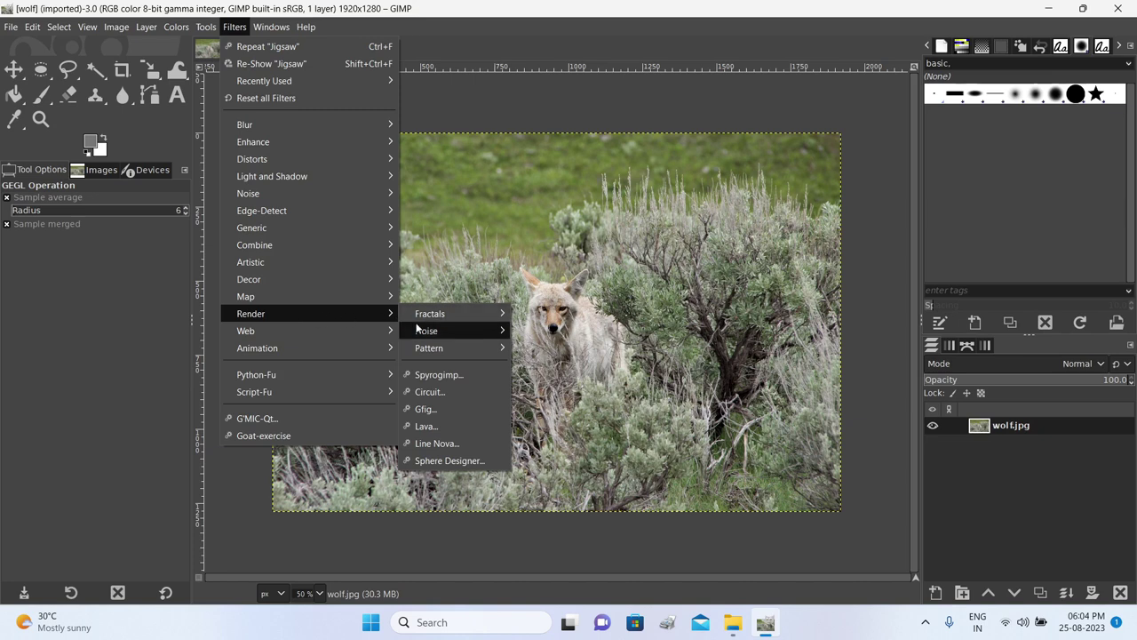
{"action": "mouse_move", "coordinate": [426, 349]}
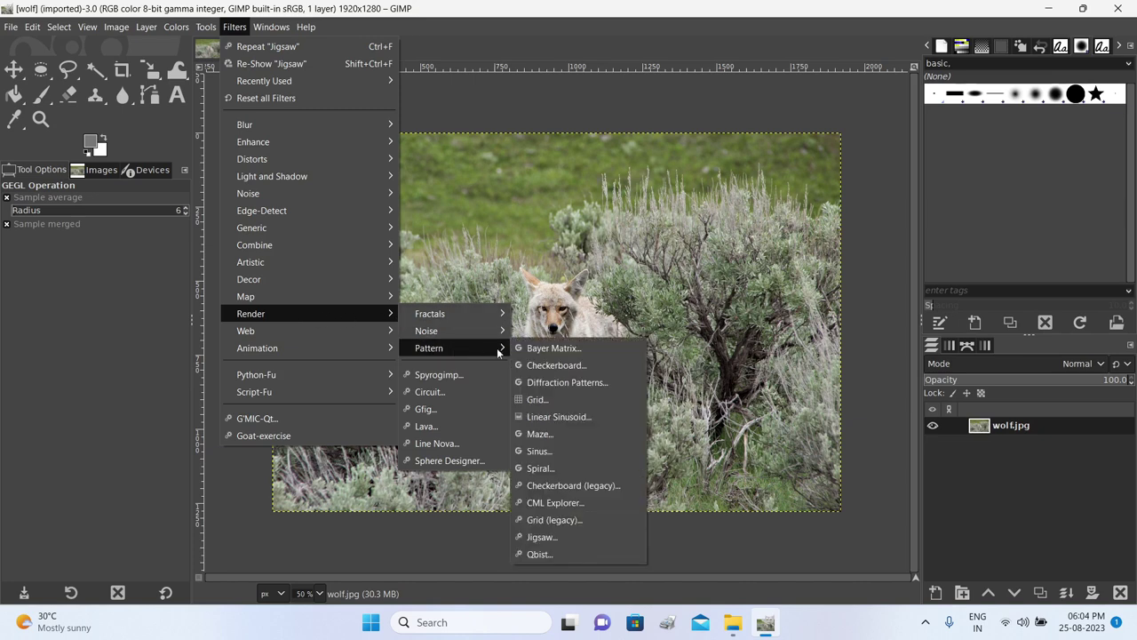
{"action": "left_click", "coordinate": [584, 540]}
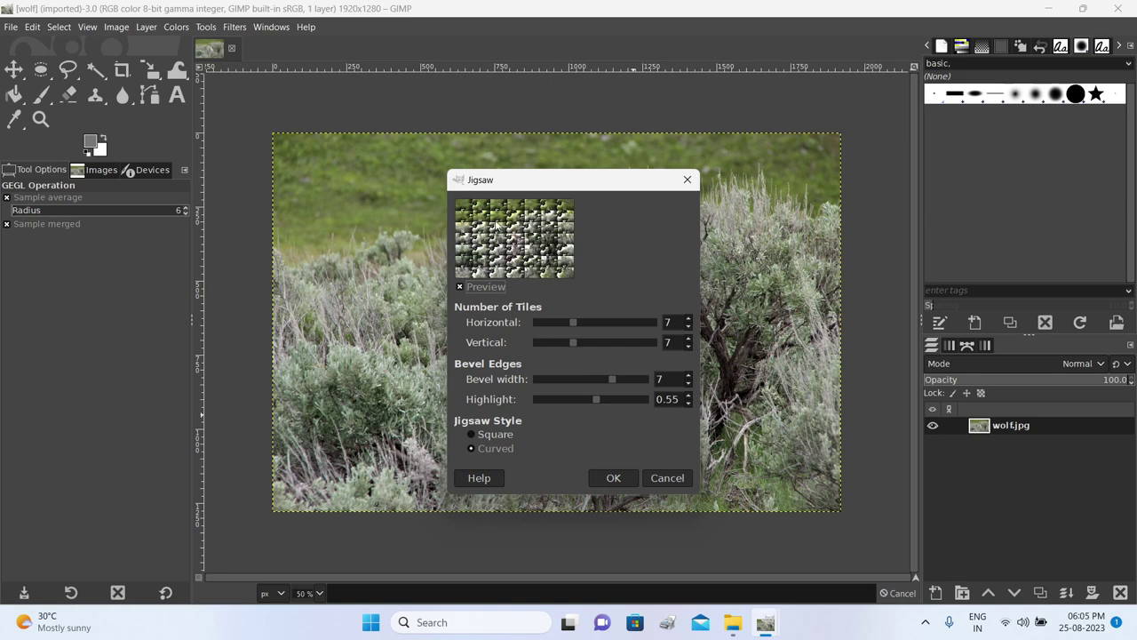
Adjust the jigsaw settings, keeping bevel width 7 and raising highlight to about 0.71
{"action": "mouse_move", "coordinate": [572, 322]}
{"action": "left_mouse_down"}
{"action": "mouse_move", "coordinate": [552, 319]}
{"action": "mouse_move", "coordinate": [561, 345]}
{"action": "mouse_move", "coordinate": [552, 342]}
{"action": "mouse_move", "coordinate": [584, 348]}
{"action": "mouse_move", "coordinate": [561, 319]}
{"action": "mouse_move", "coordinate": [582, 320]}
{"action": "left_mouse_up"}
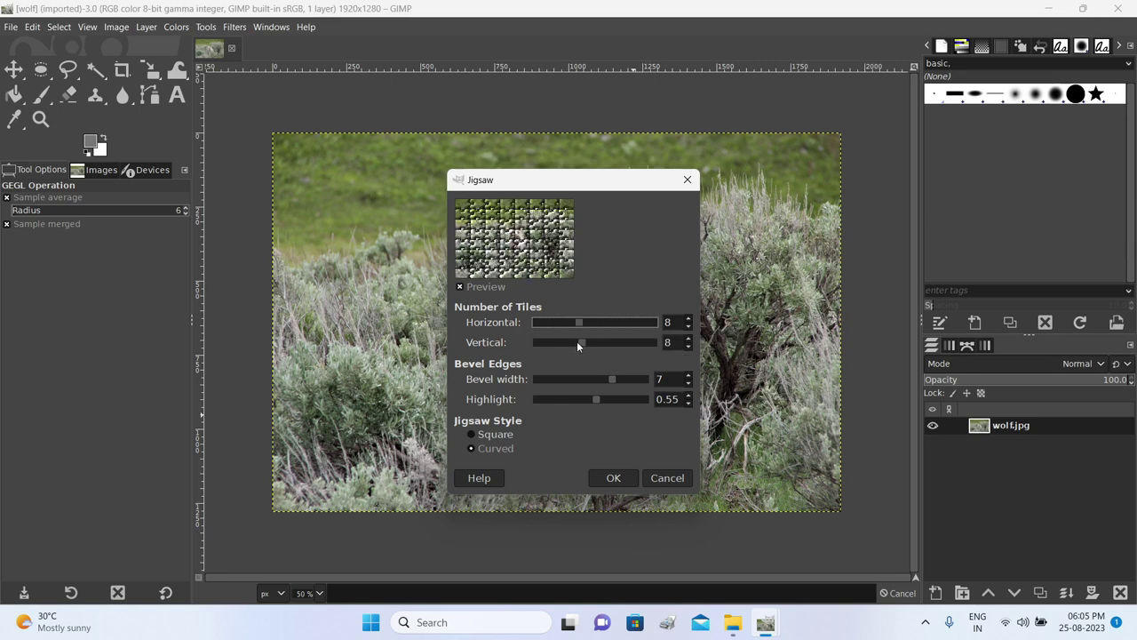
{"action": "scroll", "coordinate": [574, 339], "scroll_direction": "down", "scroll_amount": 1}
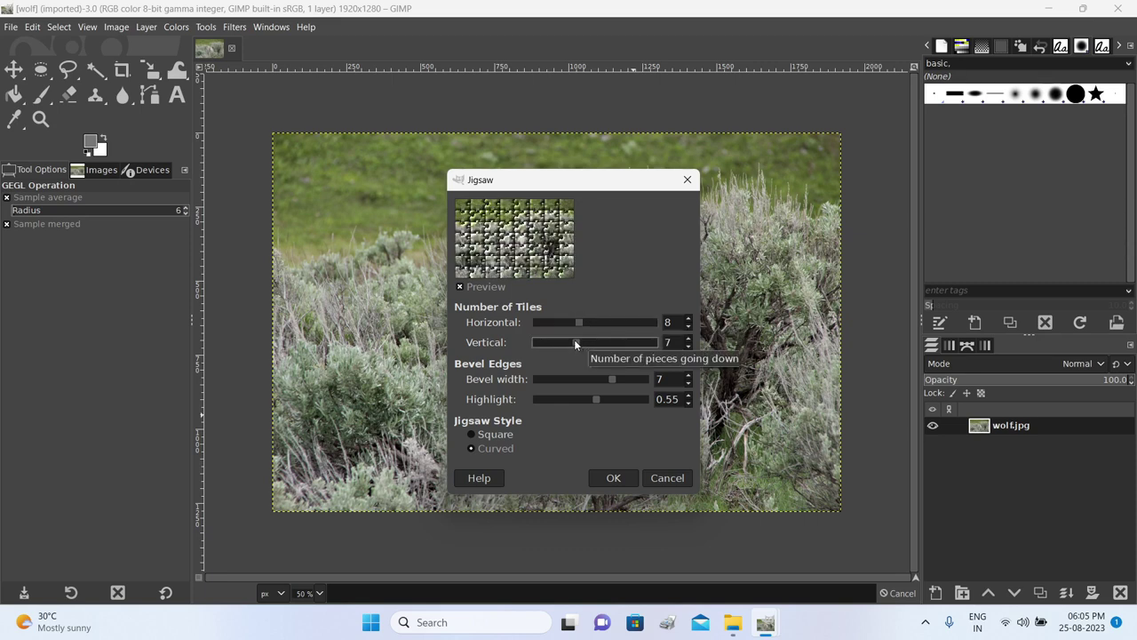
{"action": "scroll", "coordinate": [576, 323], "scroll_direction": "down", "scroll_amount": 1}
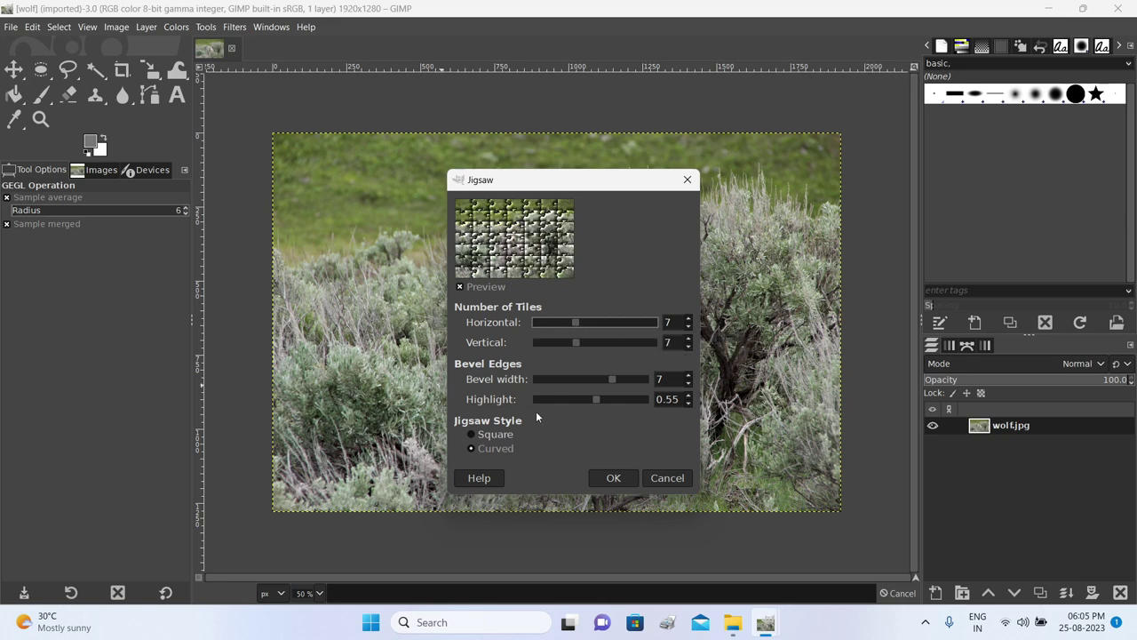
{"action": "mouse_move", "coordinate": [611, 377]}
{"action": "left_mouse_down"}
{"action": "mouse_move", "coordinate": [566, 379]}
{"action": "mouse_move", "coordinate": [613, 378]}
{"action": "left_mouse_up"}
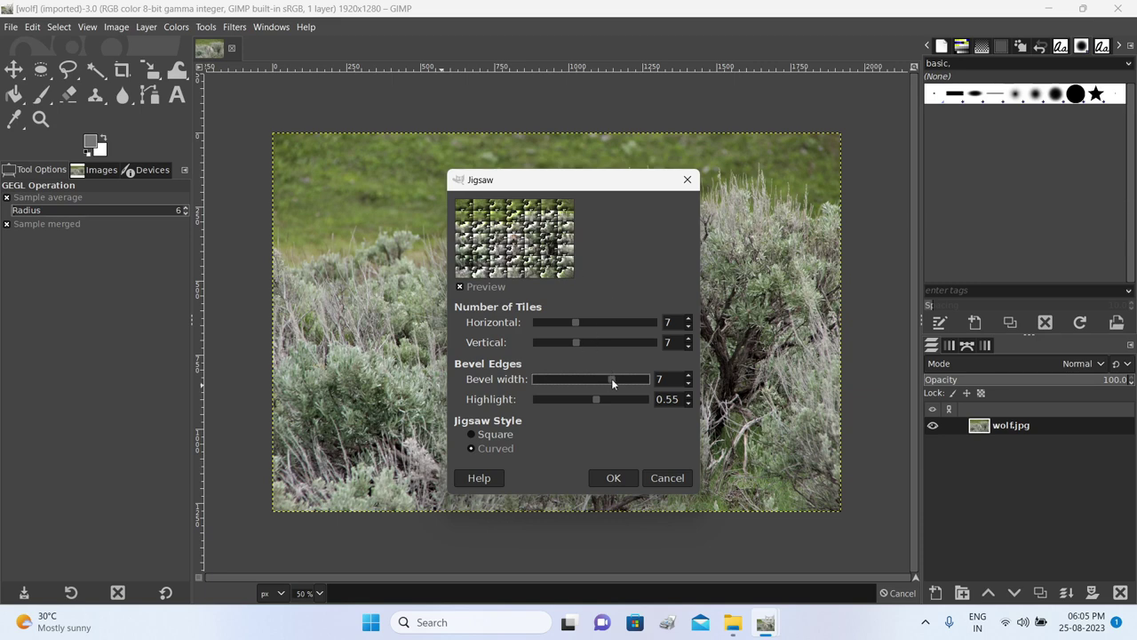
{"action": "left_click_drag", "start_coordinate": [611, 378], "coordinate": [617, 379]}
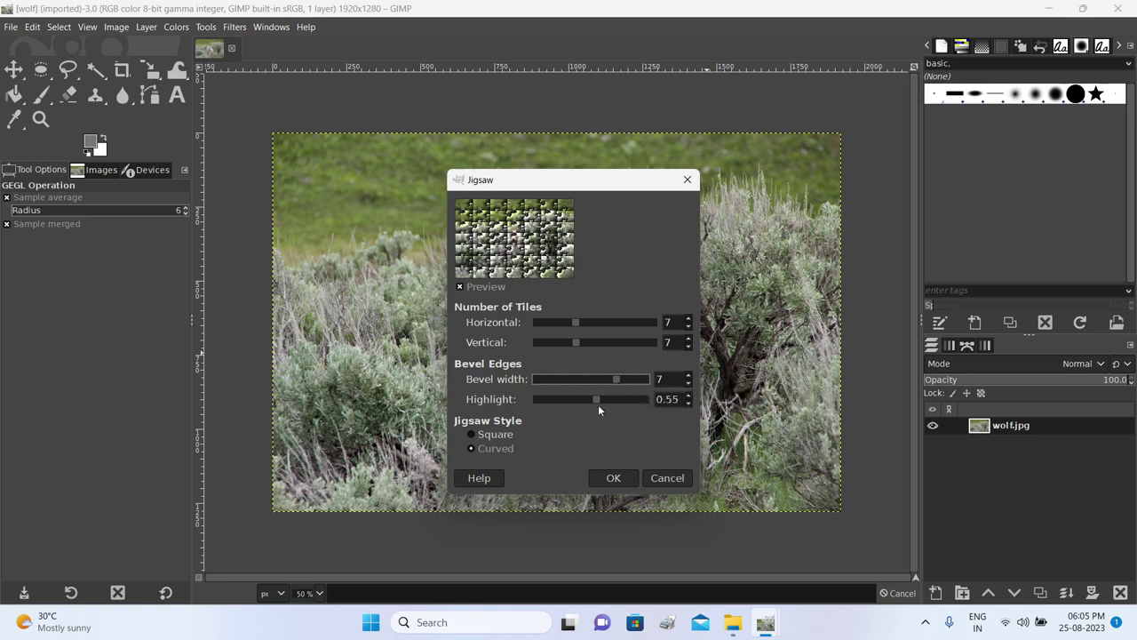
{"action": "left_click_drag", "start_coordinate": [597, 397], "coordinate": [616, 397]}
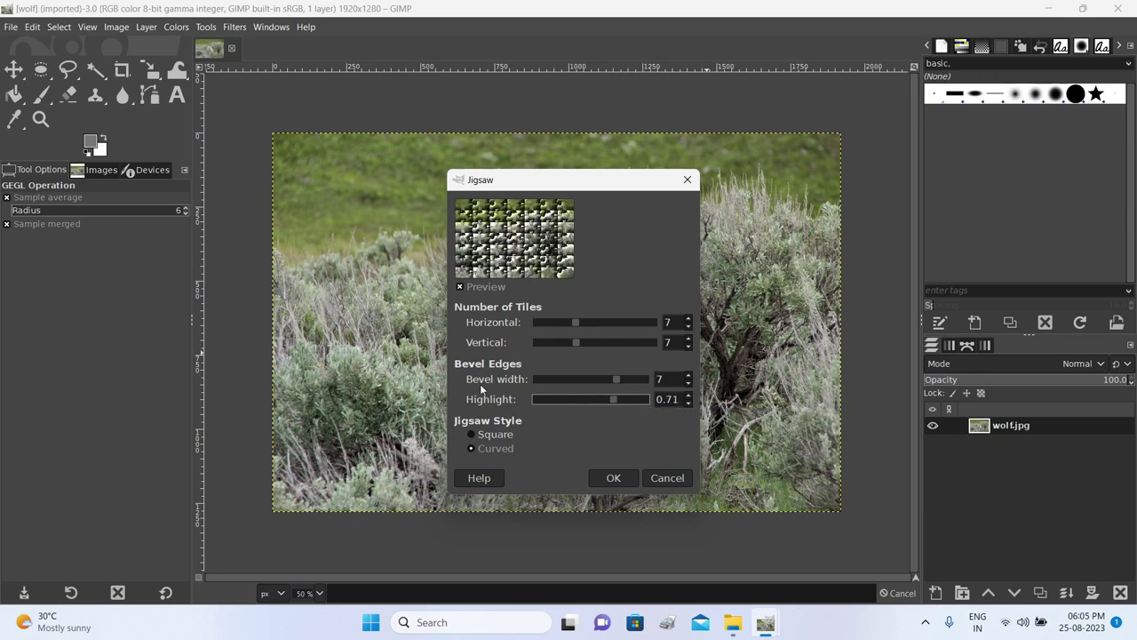
Compare square and curved styles, then apply the curved 7×7 jigsaw pattern
{"action": "left_click", "coordinate": [478, 434]}
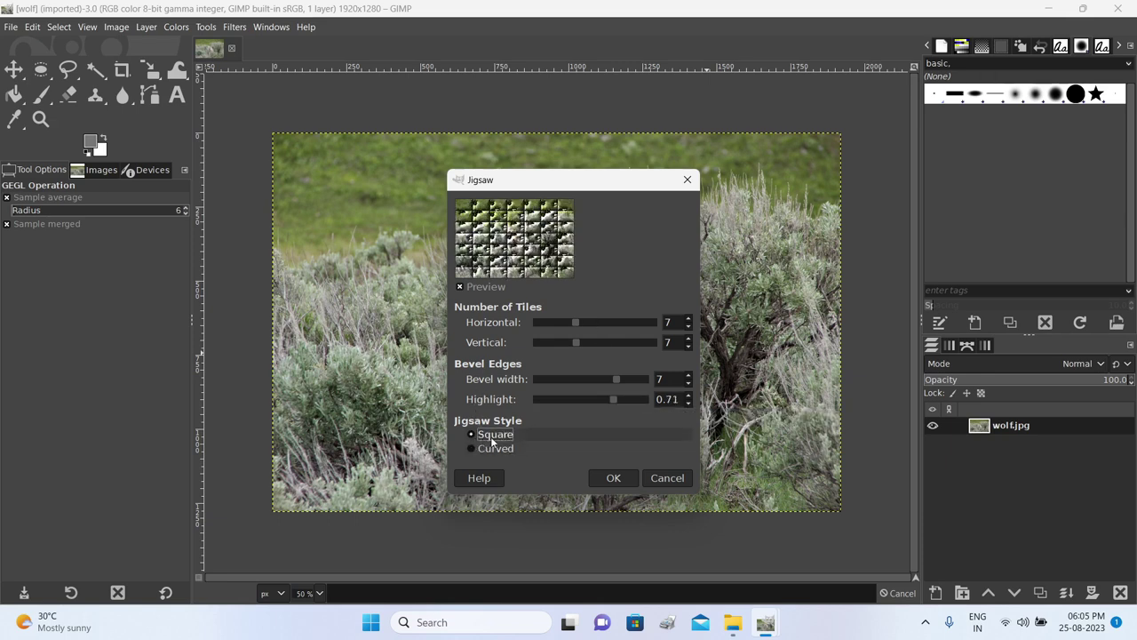
{"action": "left_click", "coordinate": [494, 448]}
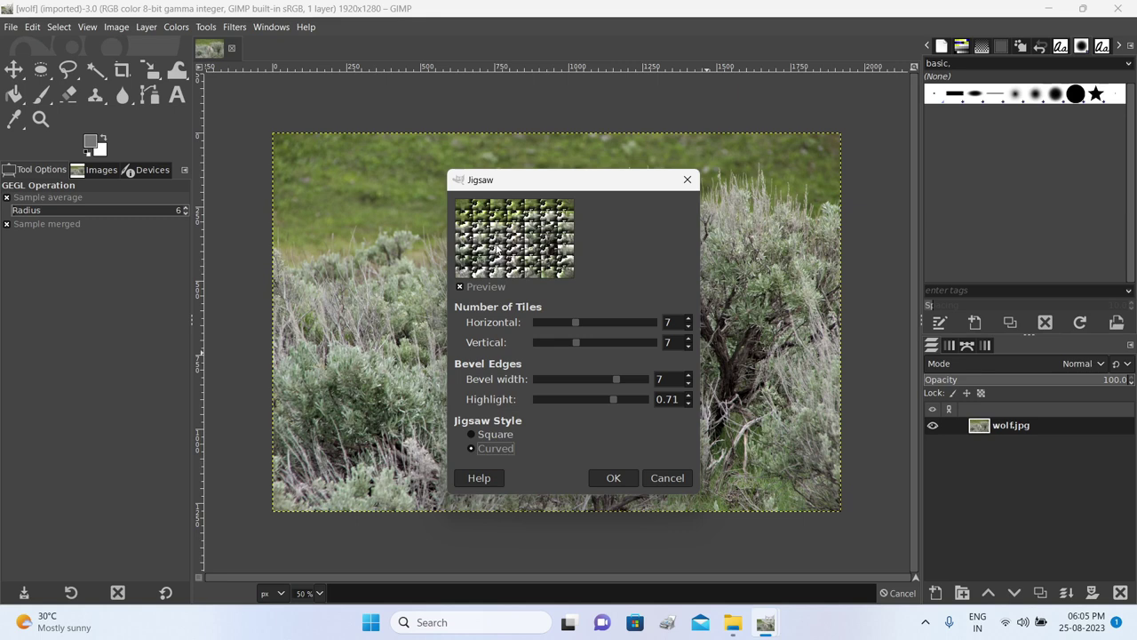
{"action": "left_click", "coordinate": [473, 434]}
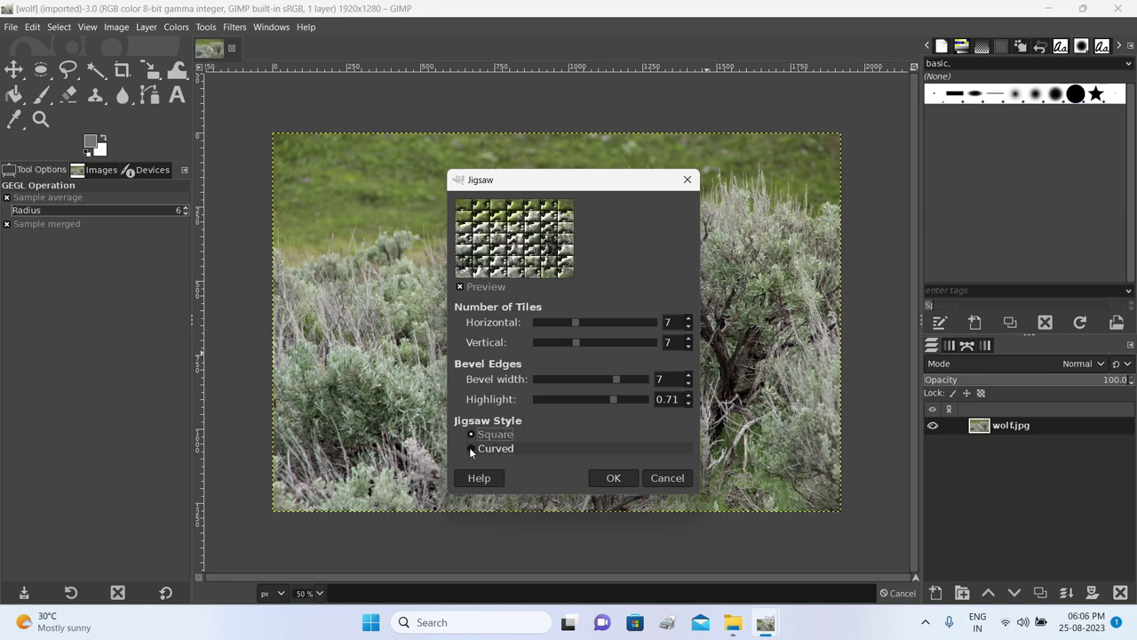
{"action": "left_click", "coordinate": [484, 448]}
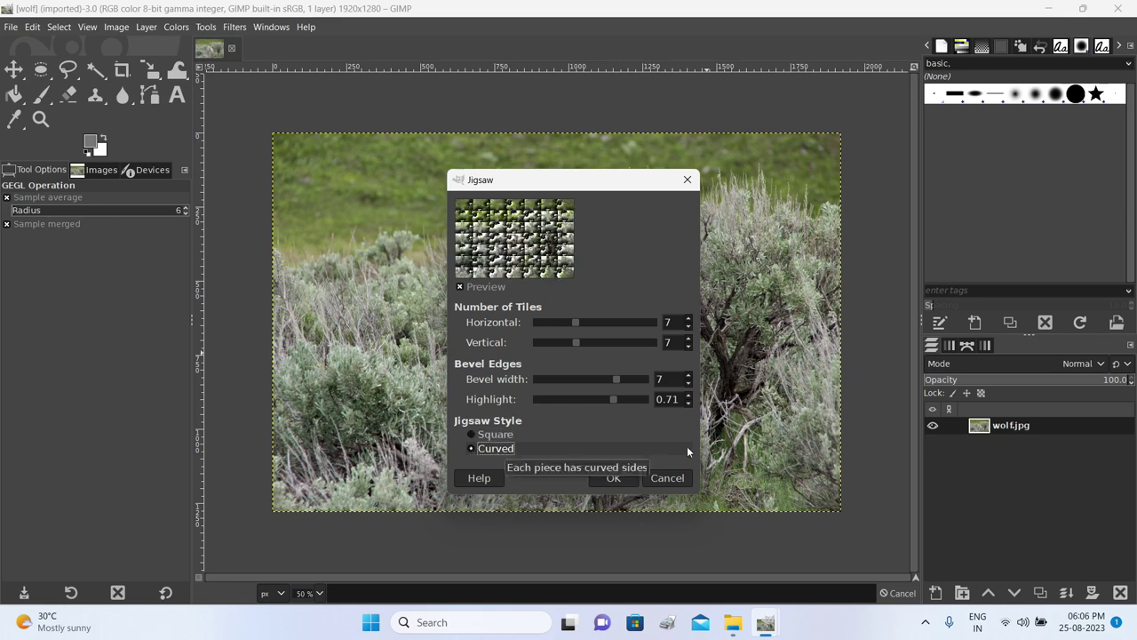
{"action": "left_click", "coordinate": [613, 478]}
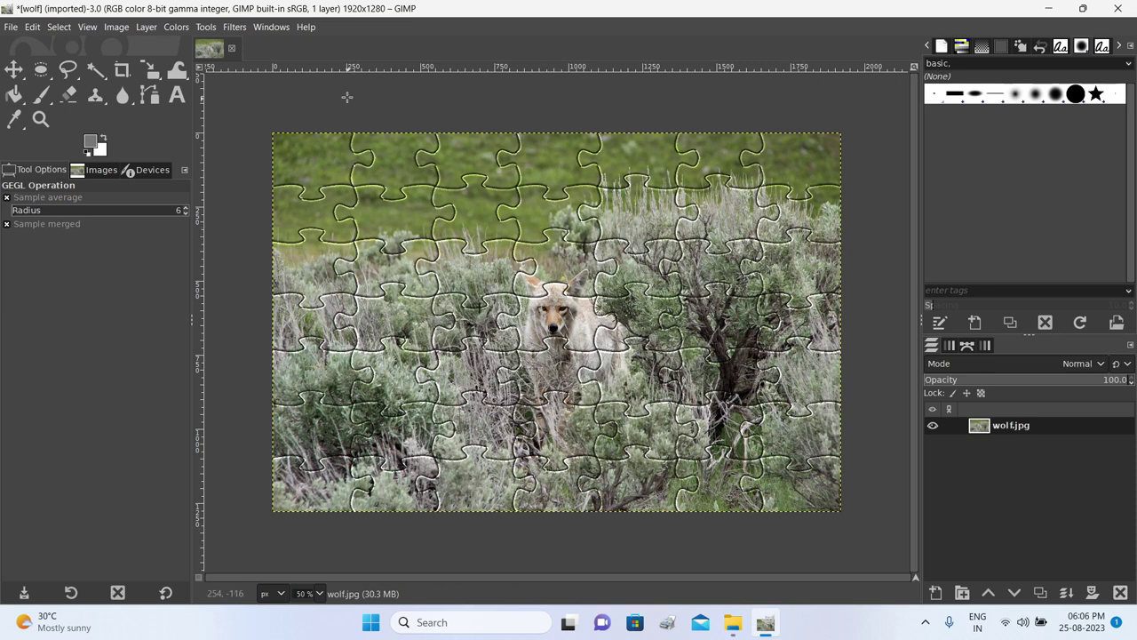
Undo the jigsaw and reapply it with 8 horizontal tiles, bevel width 8, highlight 0.82
{"action": "key", "text": "ctrl+z"}
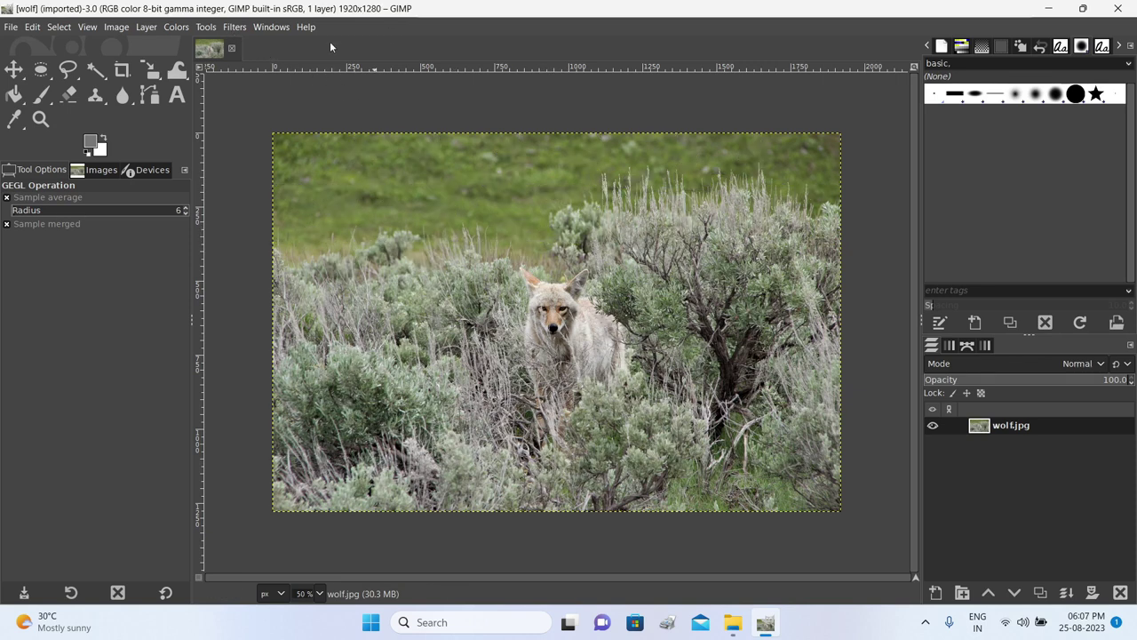
{"action": "left_click", "coordinate": [235, 26]}
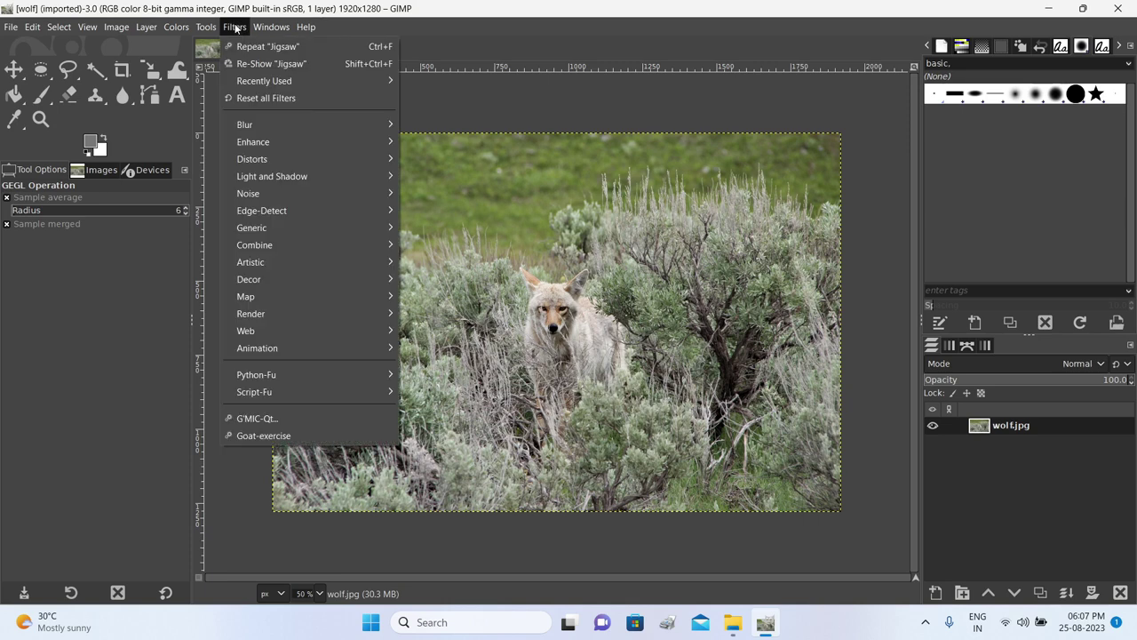
{"action": "mouse_move", "coordinate": [290, 311]}
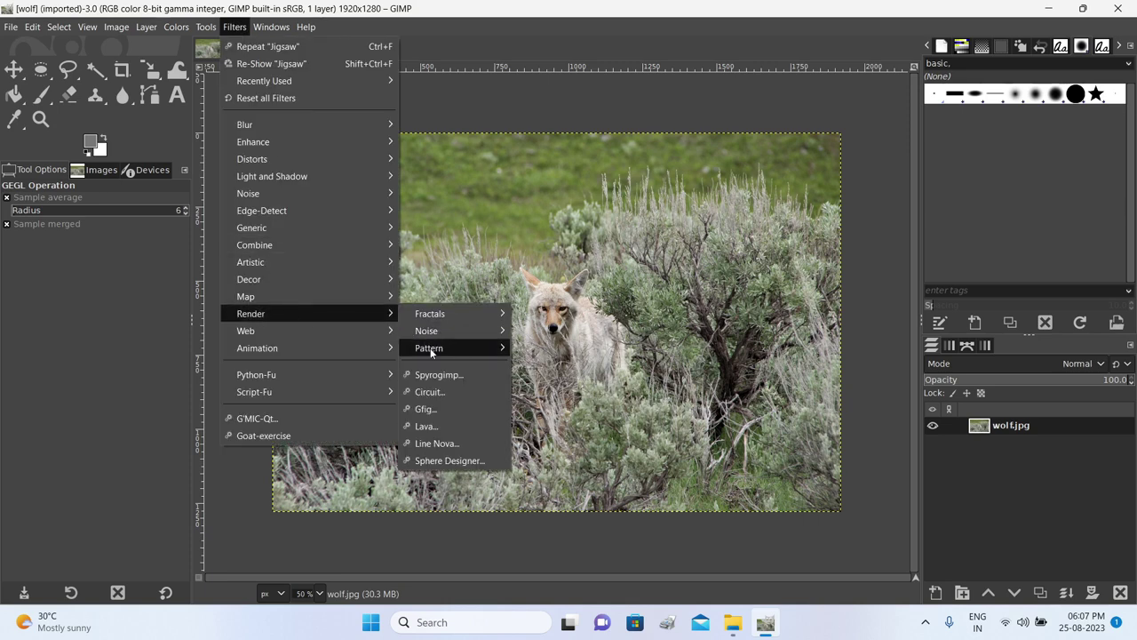
{"action": "mouse_move", "coordinate": [429, 348]}
{"action": "left_click", "coordinate": [569, 539]}
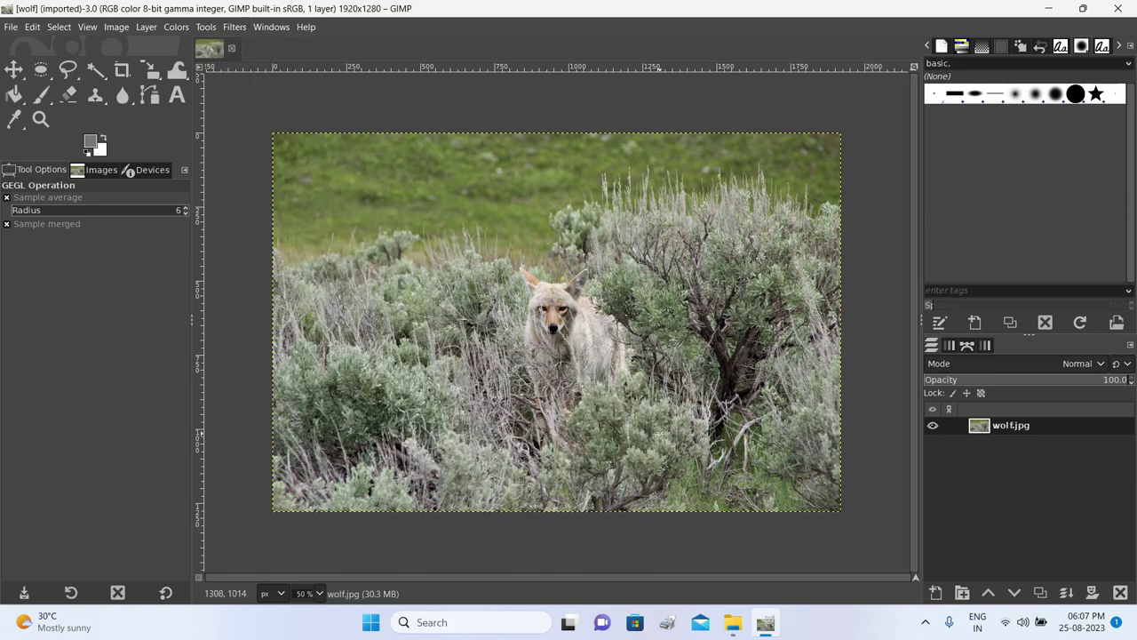
{"action": "left_click_drag", "start_coordinate": [574, 322], "coordinate": [576, 341]}
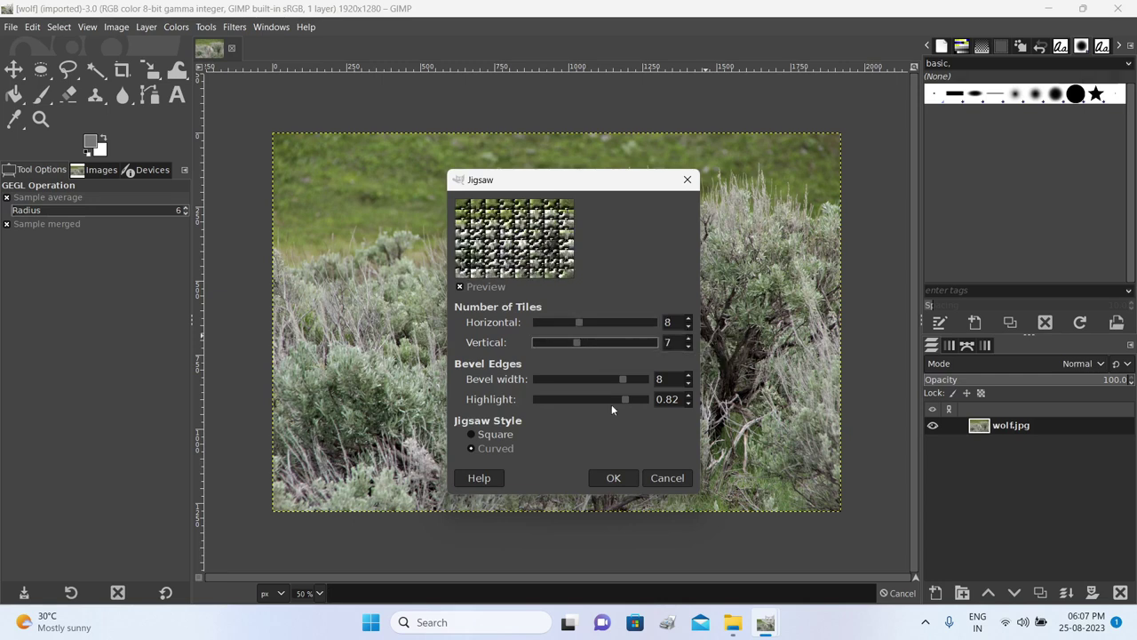
{"action": "left_click", "coordinate": [613, 478]}
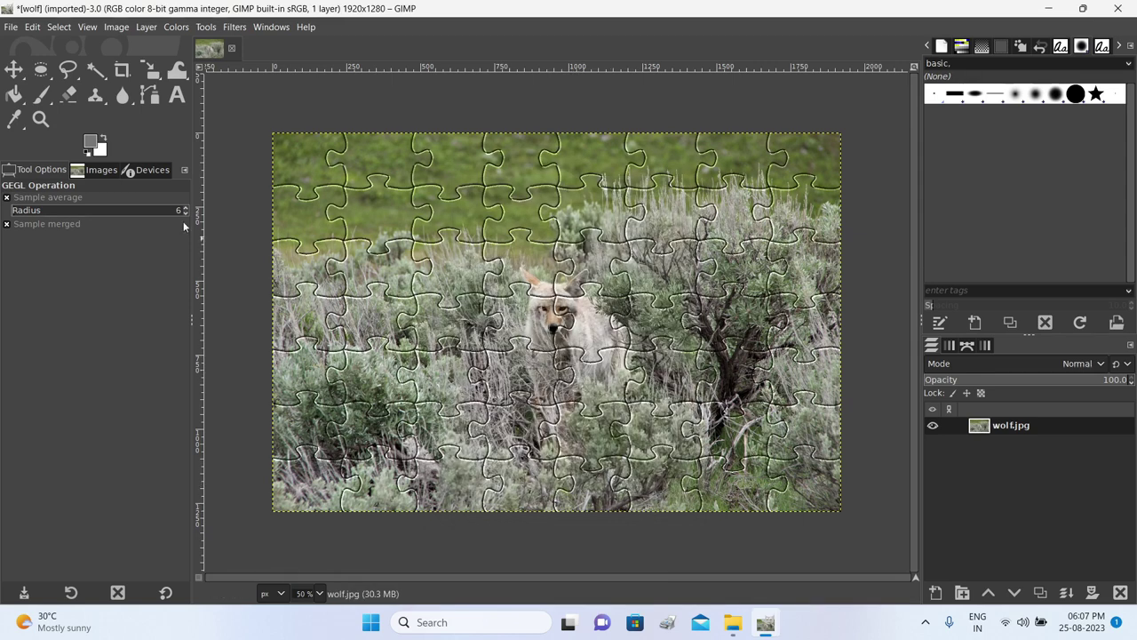
Export the jigsaw wolf as wolf.jpg at quality 90 into the new images folder, then view that folder
{"action": "left_click", "coordinate": [10, 28]}
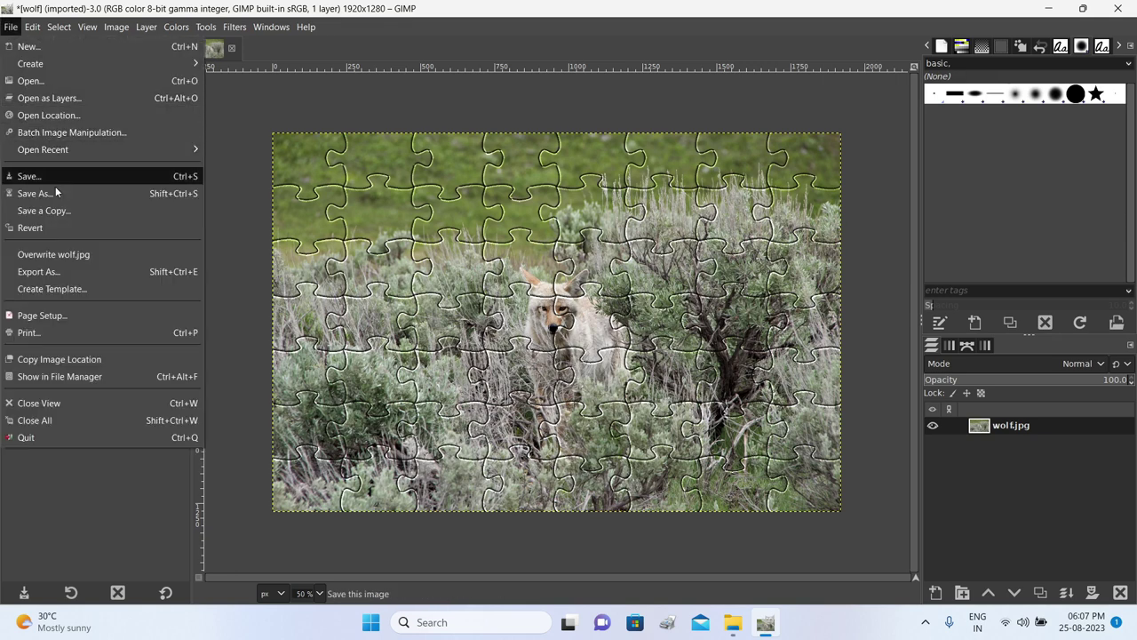
{"action": "left_click", "coordinate": [39, 271]}
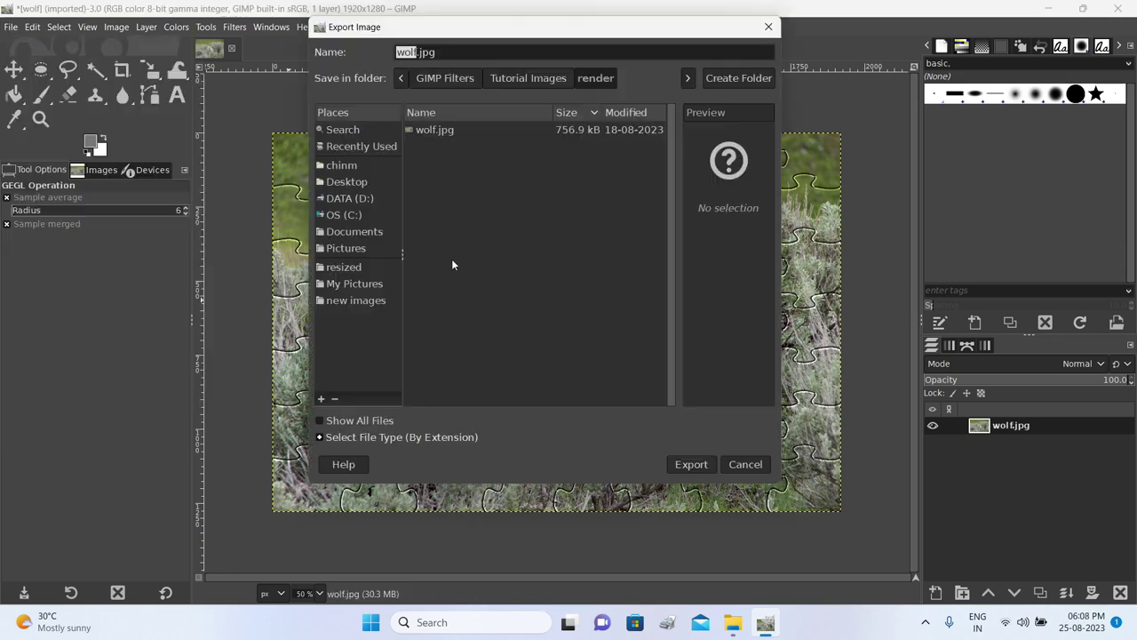
{"action": "left_click", "coordinate": [366, 300]}
{"action": "left_click", "coordinate": [692, 466]}
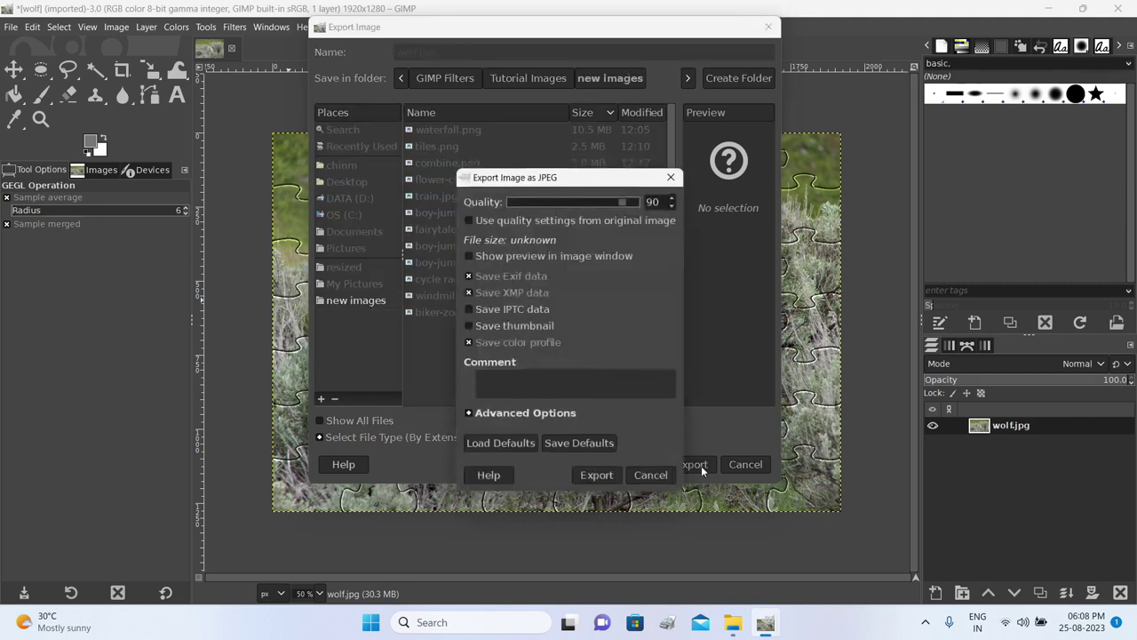
{"action": "left_click", "coordinate": [592, 475]}
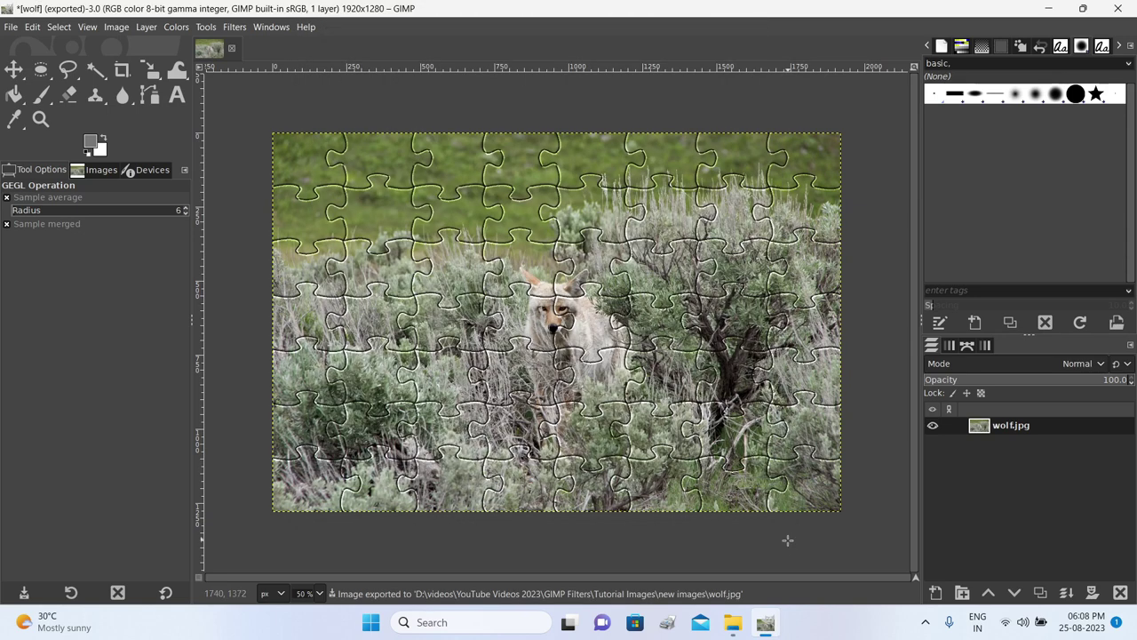
{"action": "left_click", "coordinate": [732, 622]}
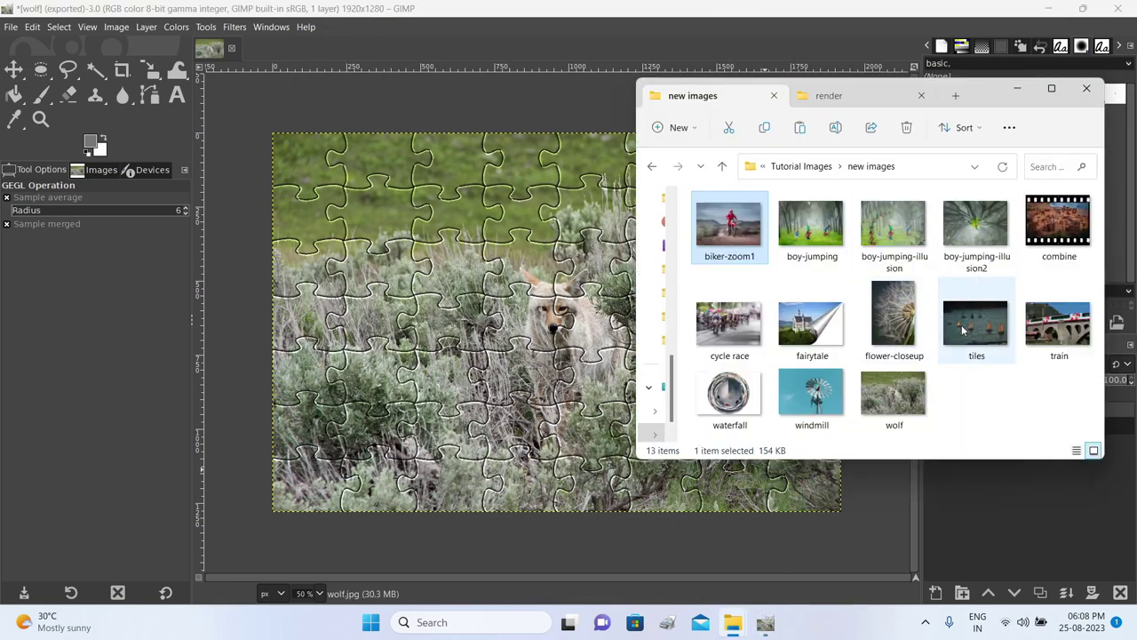
Preview the exported wolf.jpg, then drop ship.jpg from the web folder into GIMP, converting it to RGB
{"action": "double_click", "coordinate": [893, 398]}
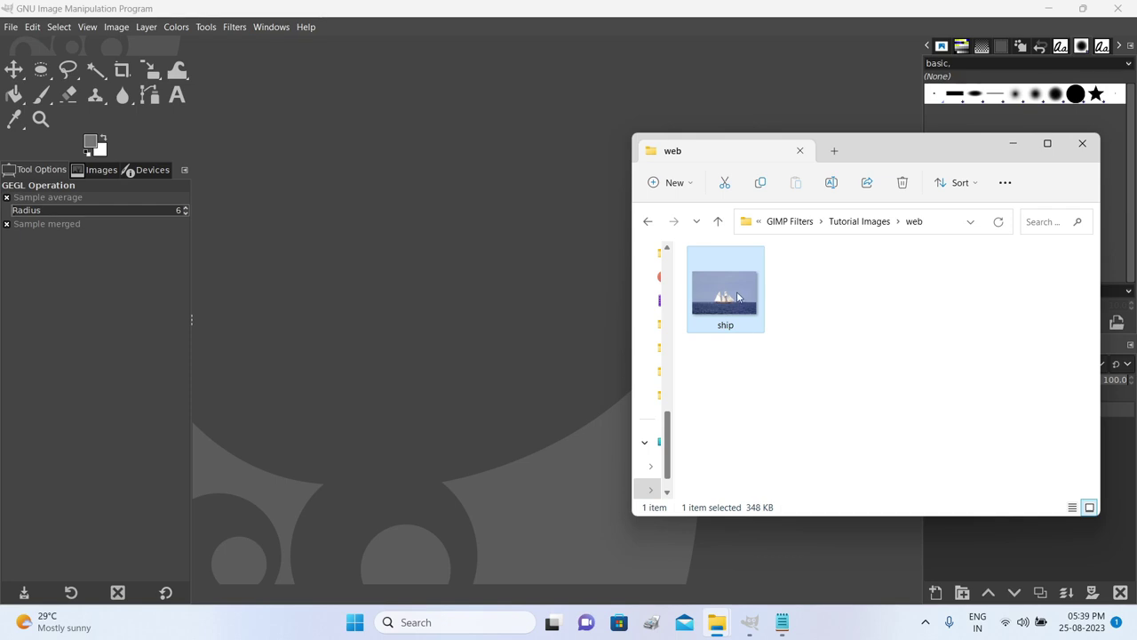
{"action": "mouse_move", "coordinate": [732, 303]}
{"action": "left_click_drag", "start_coordinate": [731, 303], "coordinate": [493, 280]}
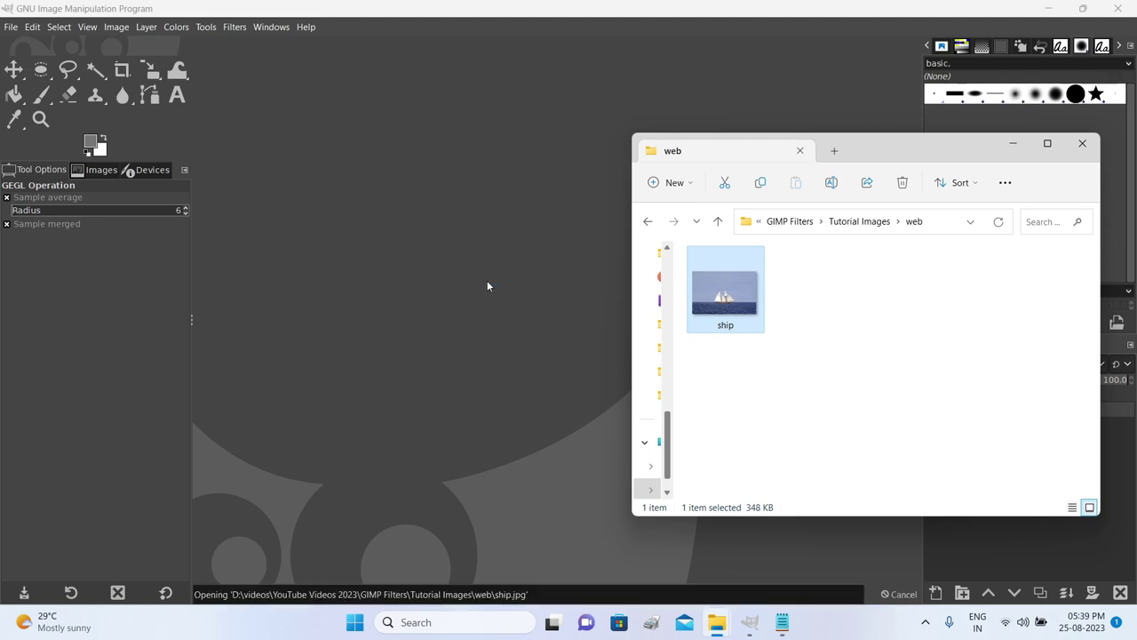
{"action": "left_click", "coordinate": [306, 297]}
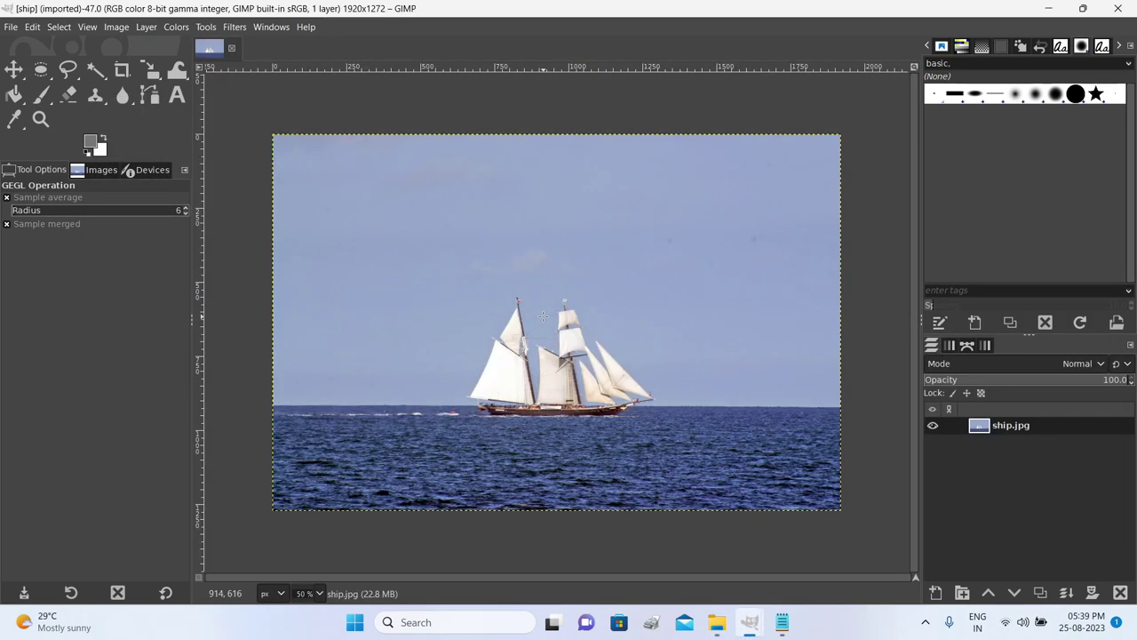
Open Filters > Animation > Spinning Globe on the ship photo and move its dialog up to reveal the image
{"action": "left_click", "coordinate": [236, 28]}
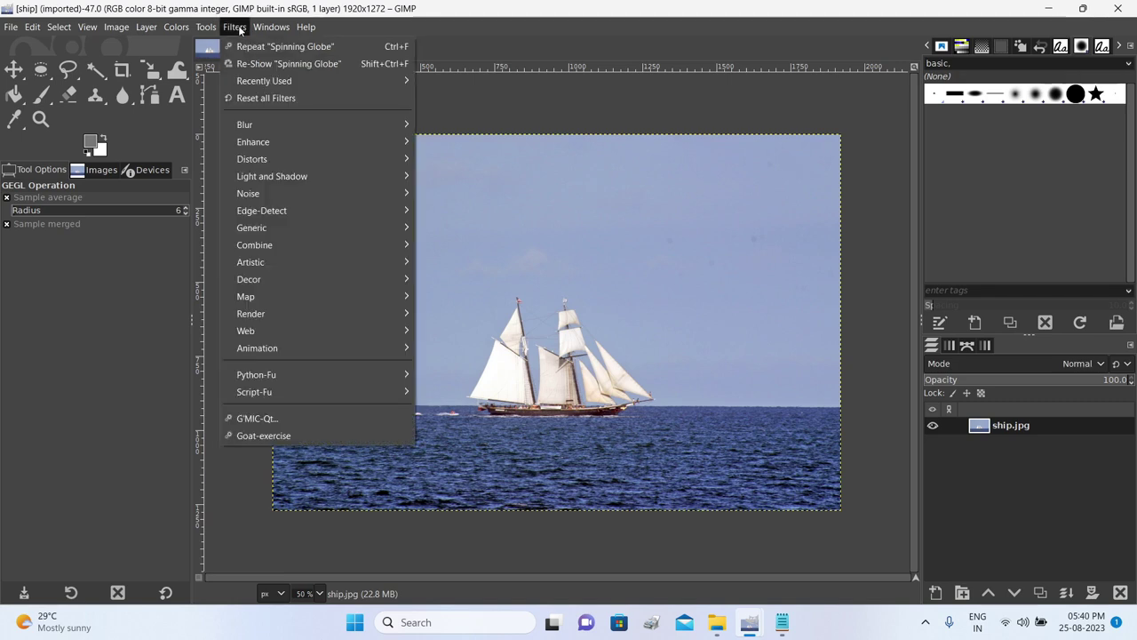
{"action": "mouse_move", "coordinate": [309, 356]}
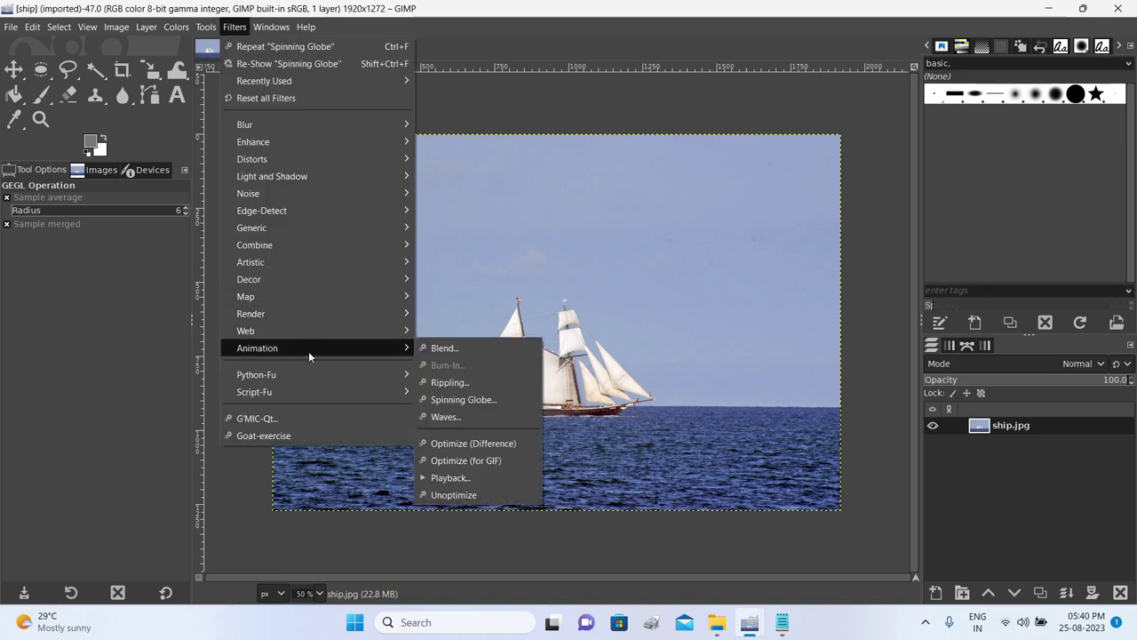
{"action": "left_click", "coordinate": [507, 401]}
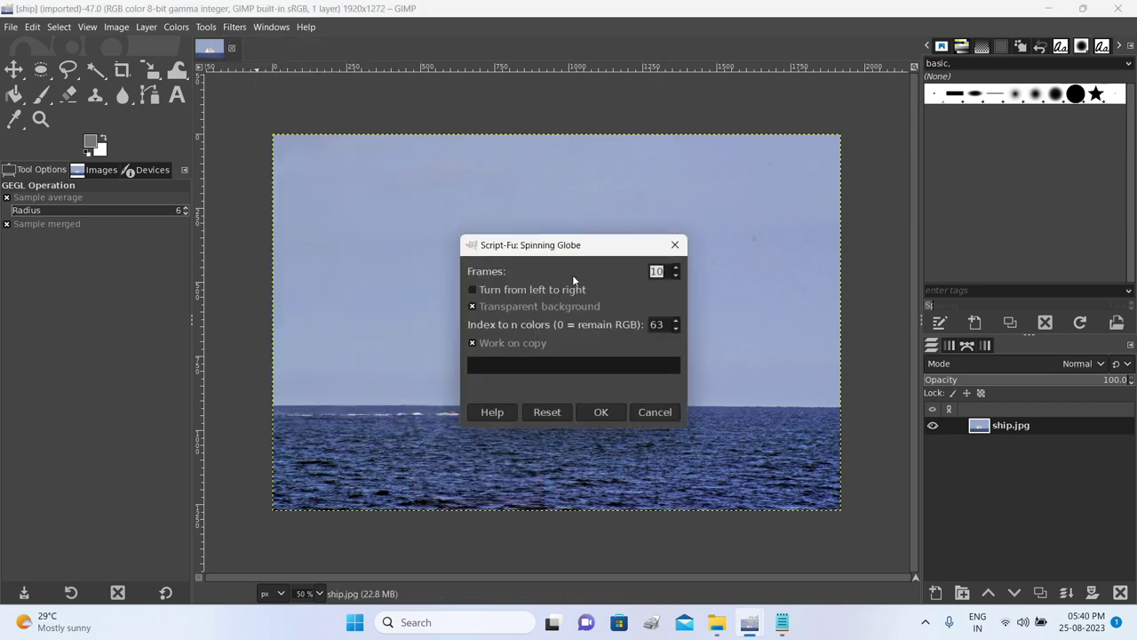
{"action": "left_click_drag", "start_coordinate": [574, 250], "coordinate": [606, 160]}
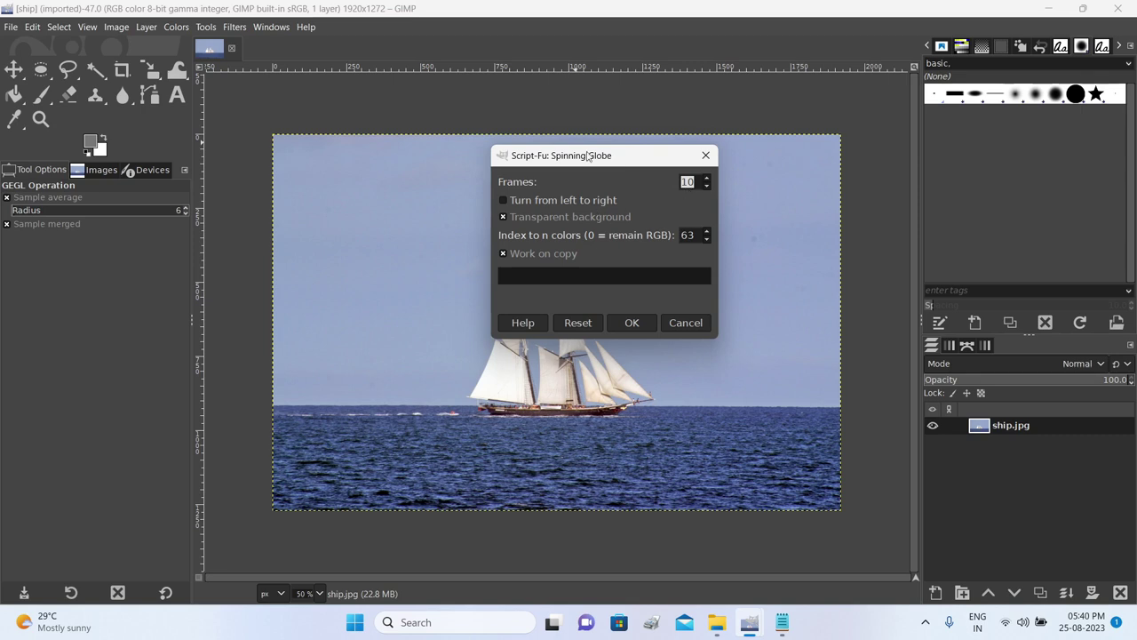
{"action": "left_click_drag", "start_coordinate": [615, 158], "coordinate": [619, 104]}
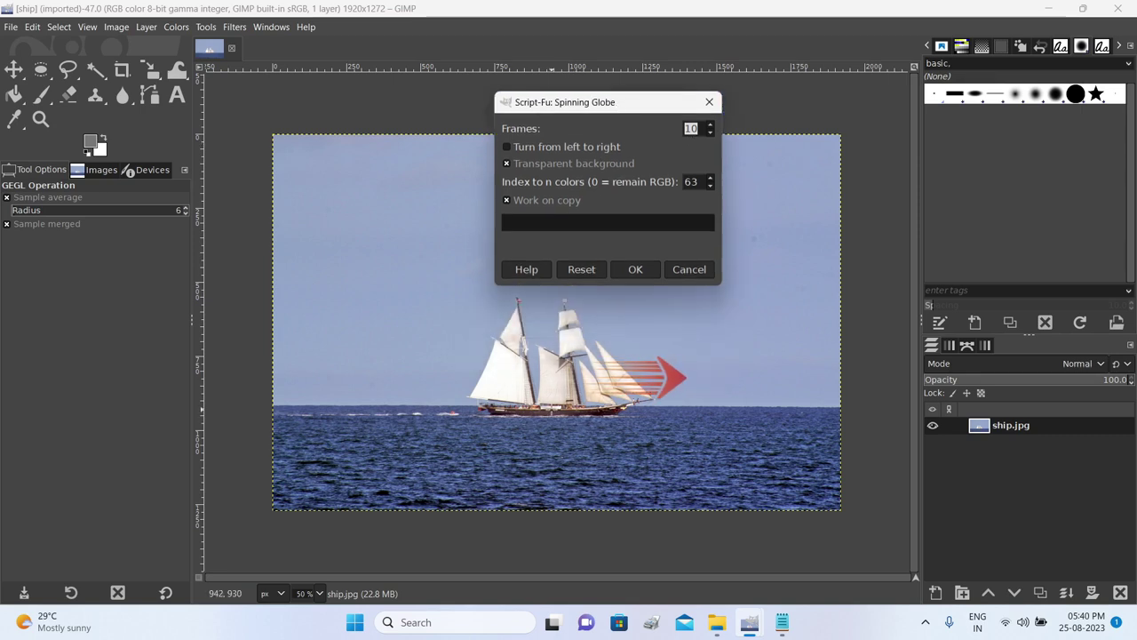
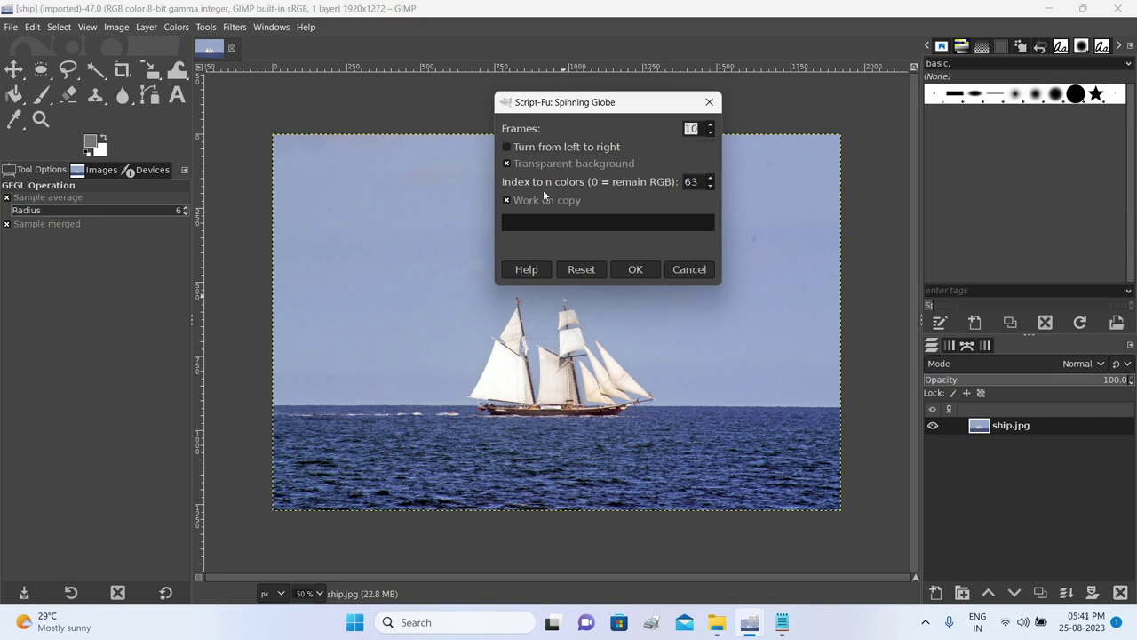
Run Spinning Globe on the ship photo with 10 frames and left-to-right turning
{"action": "left_click", "coordinate": [507, 147]}
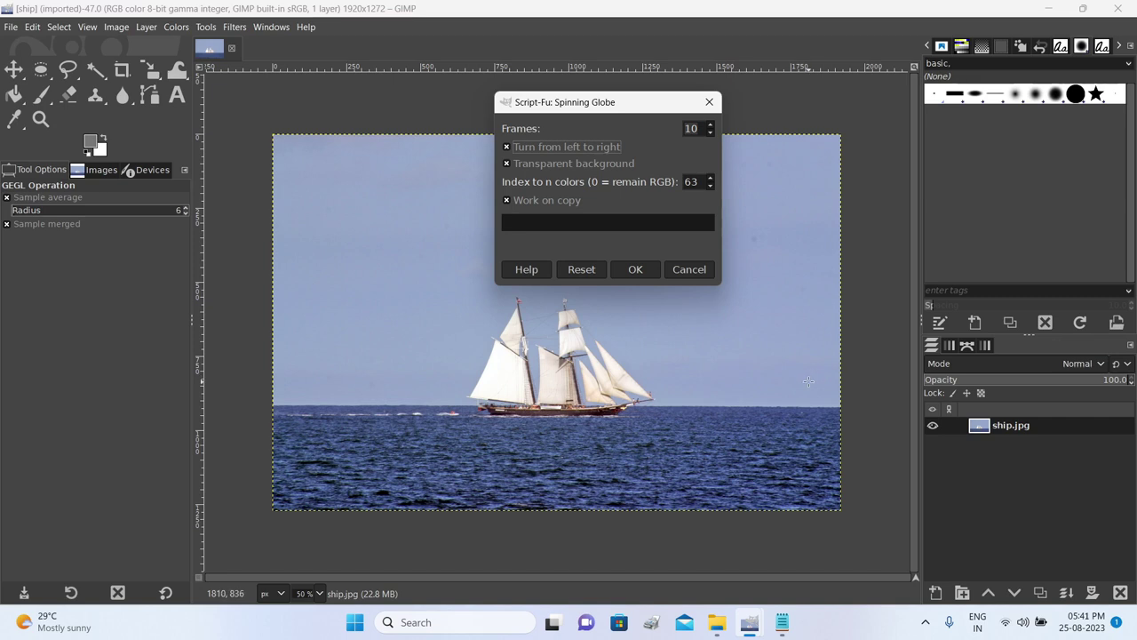
{"action": "left_click", "coordinate": [507, 149]}
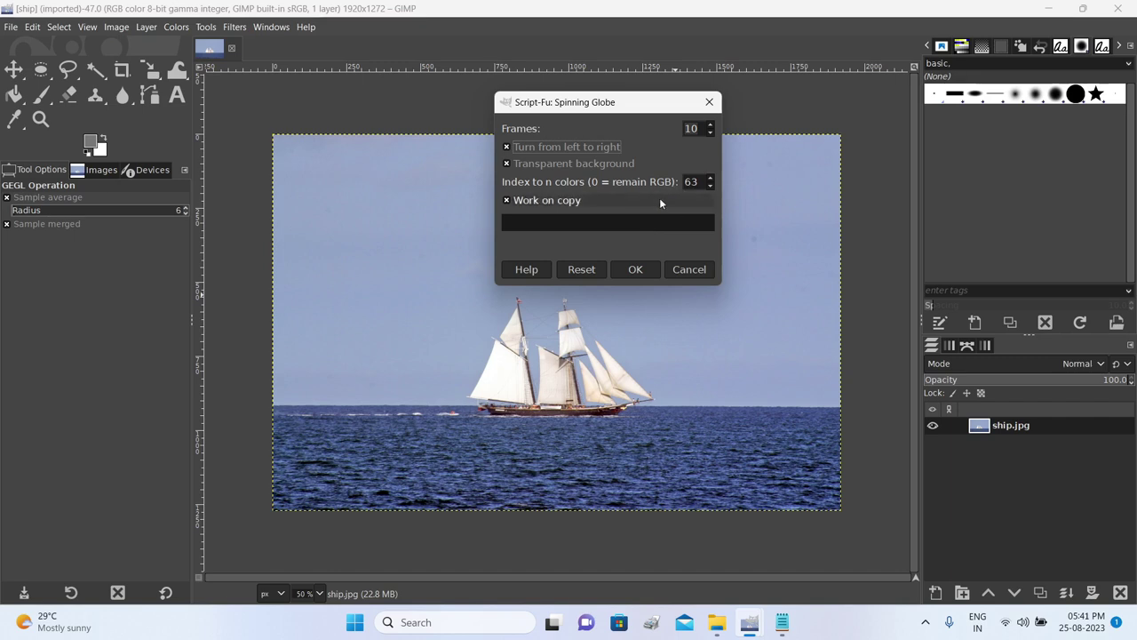
{"action": "left_click", "coordinate": [636, 272]}
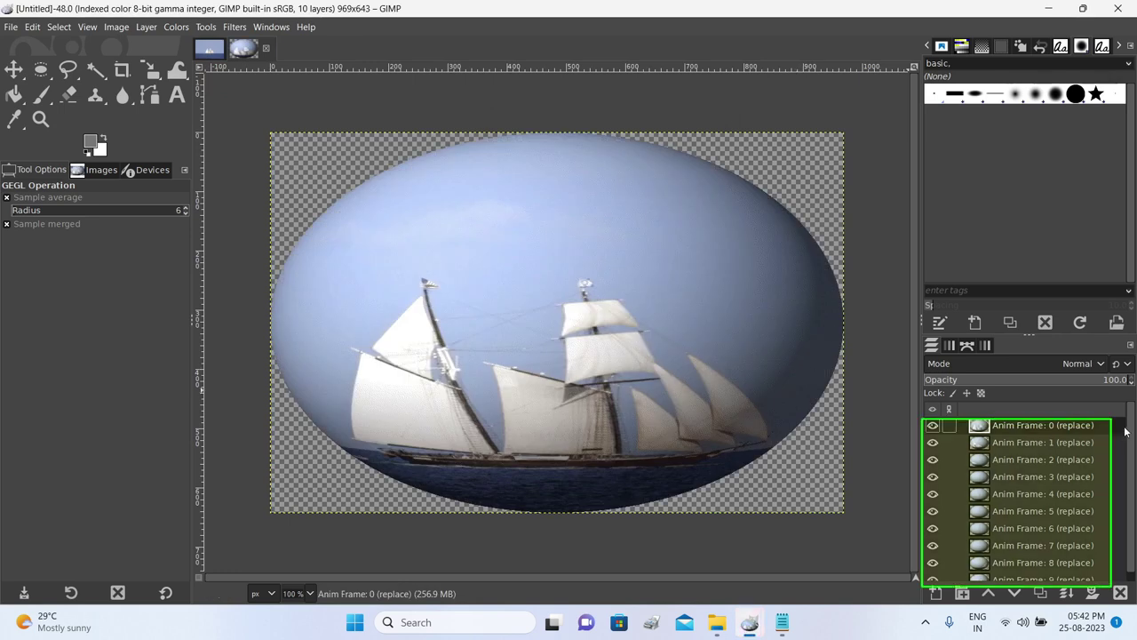
Scroll the Layers panel to check the ten layers, Anim Frame 0 through 9
{"action": "scroll", "coordinate": [1022, 462], "scroll_direction": "down", "scroll_amount": 1}
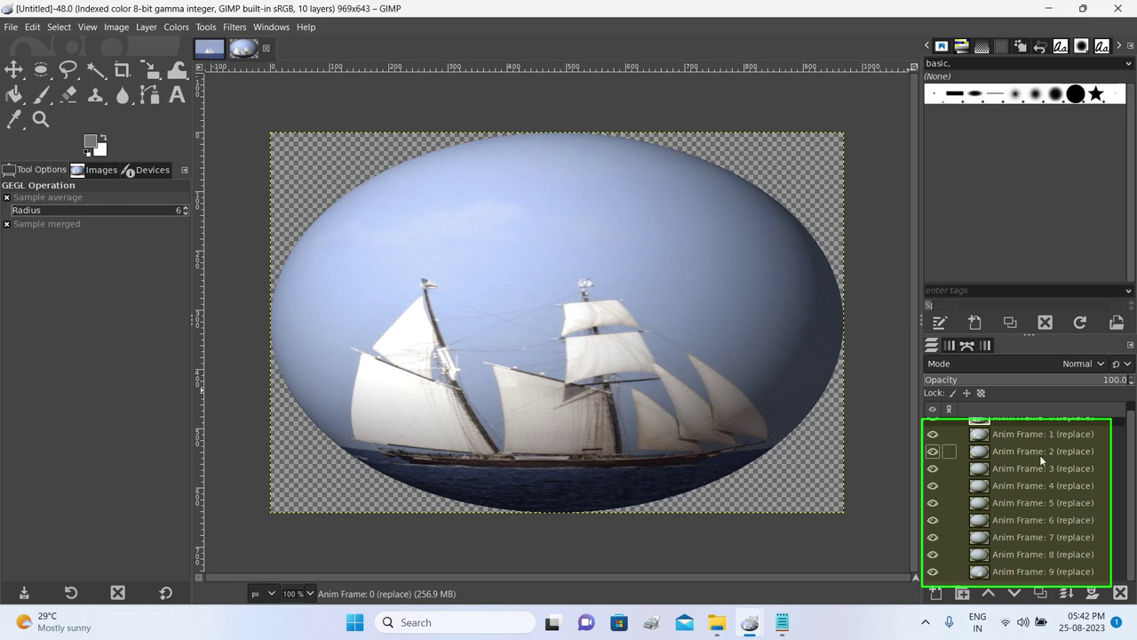
{"action": "scroll", "coordinate": [1130, 499], "scroll_direction": "up", "scroll_amount": 1}
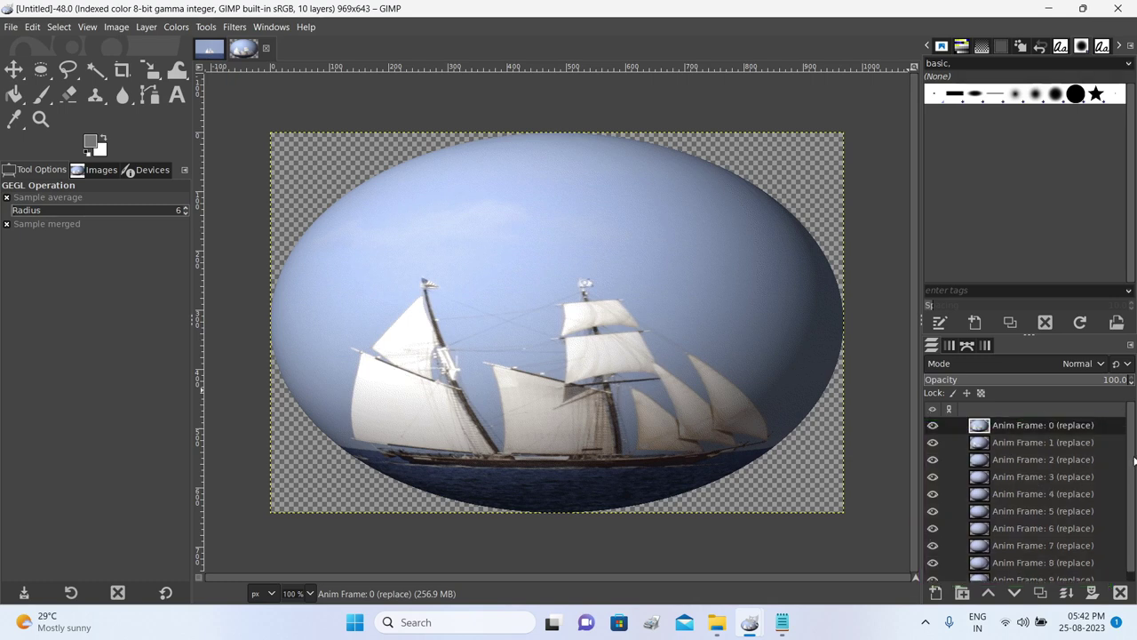
Name the export ship.gif in the new images folder, correcting the extension to .gif
{"action": "left_click", "coordinate": [12, 29]}
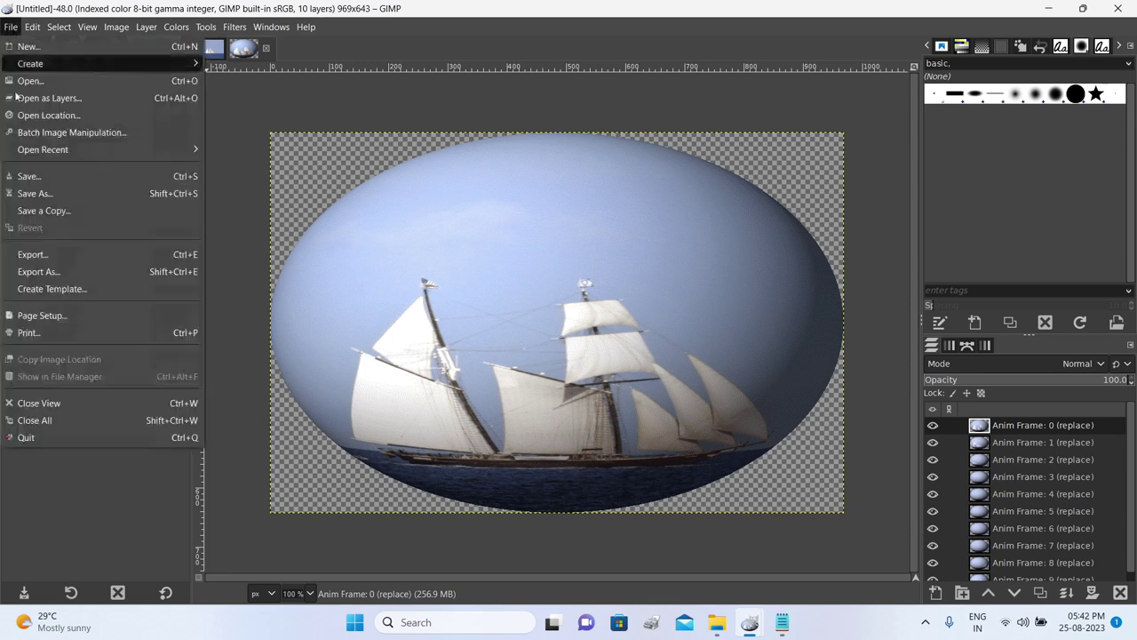
{"action": "left_click", "coordinate": [47, 271]}
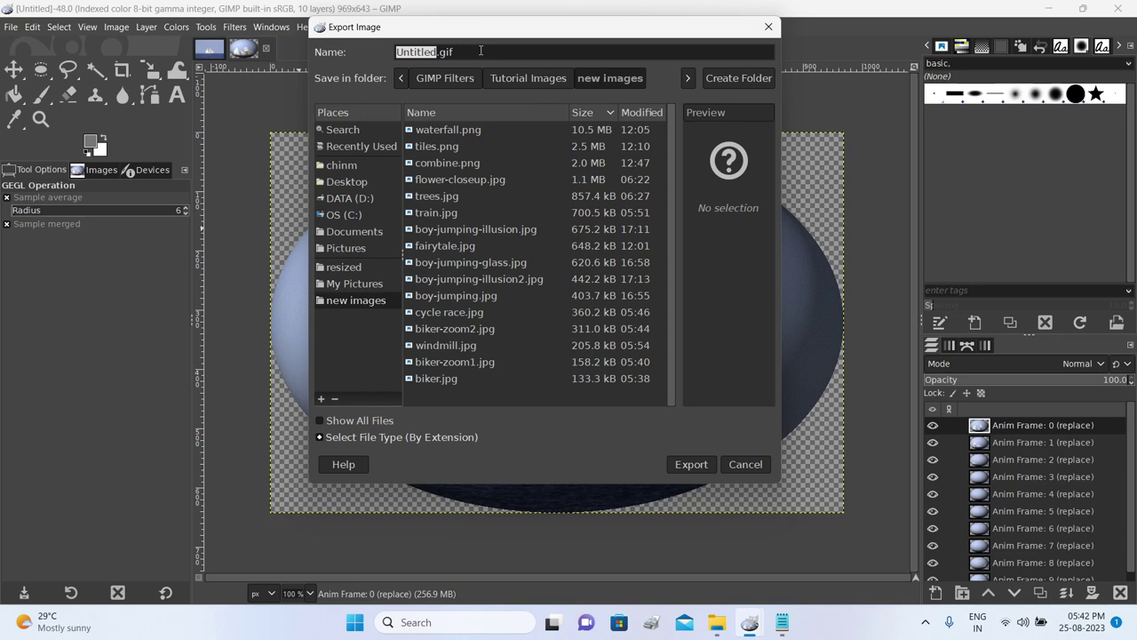
{"action": "type", "text": "ship"}
{"action": "left_click_drag", "start_coordinate": [436, 52], "coordinate": [420, 53]}
{"action": "type", "text": "jpg"}
{"action": "key", "text": "BackSpace"}
{"action": "key", "text": "BackSpace"}
{"action": "key", "text": "BackSpace"}
{"action": "type", "text": "gi"}
Export ship.gif as a looping animation with 100 ms delay, then open it from the folder
{"action": "left_click", "coordinate": [692, 465]}
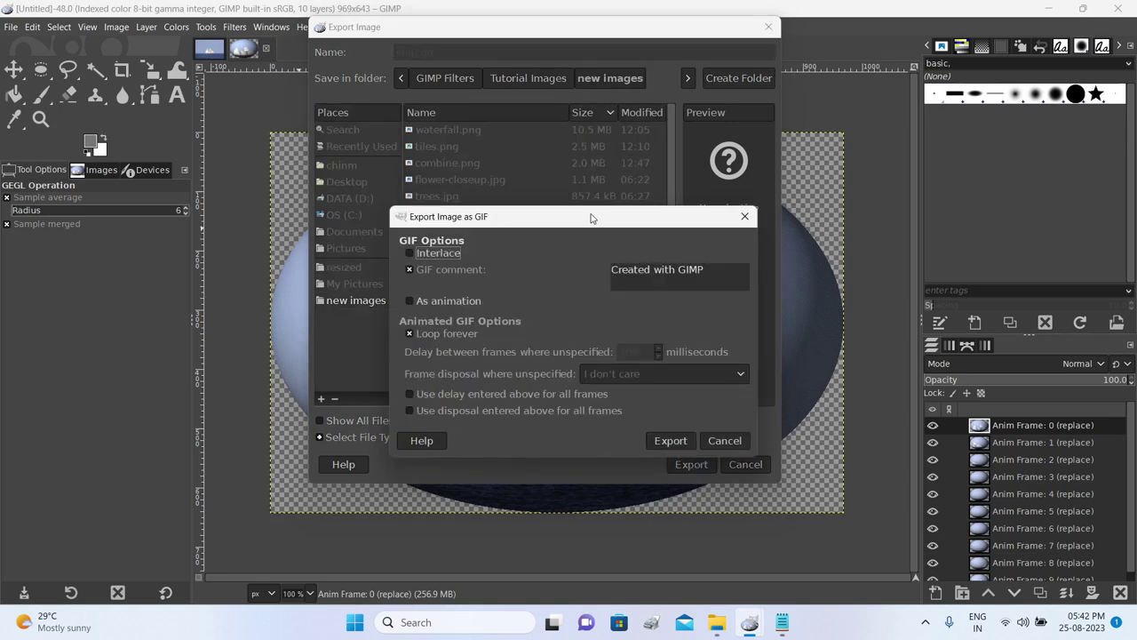
{"action": "left_click_drag", "start_coordinate": [590, 217], "coordinate": [619, 75]}
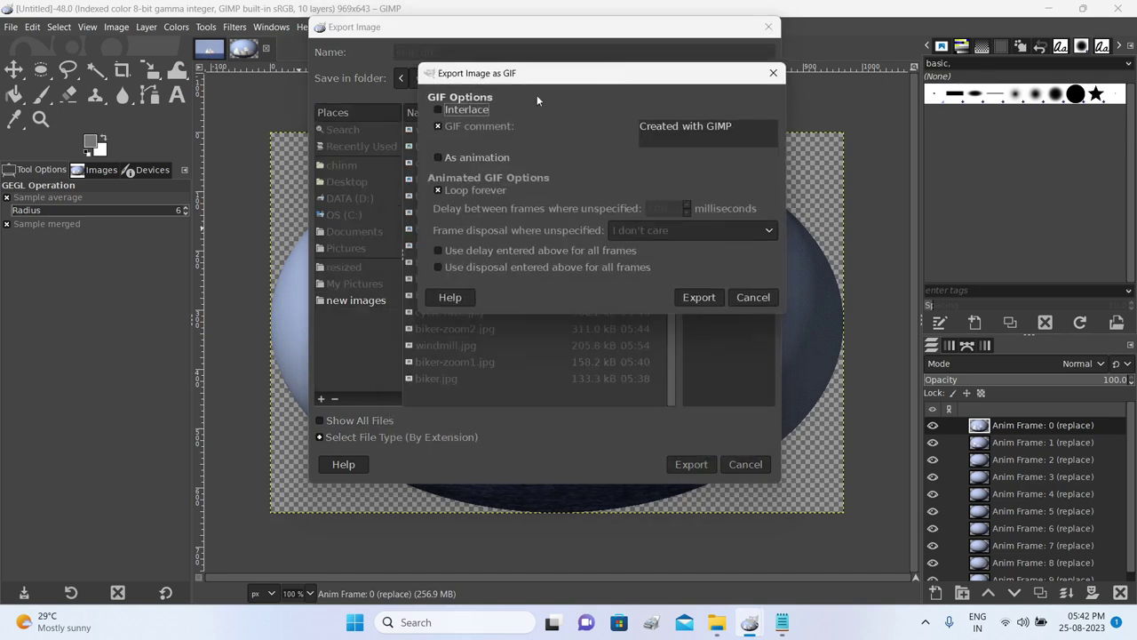
{"action": "left_click", "coordinate": [439, 159]}
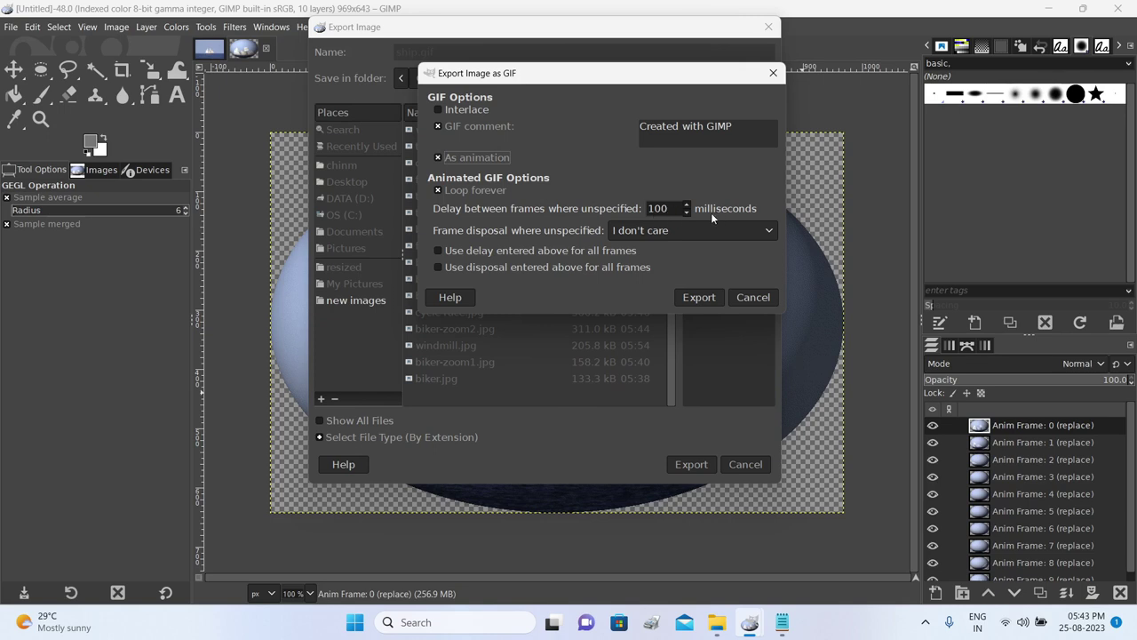
{"action": "left_click", "coordinate": [438, 253]}
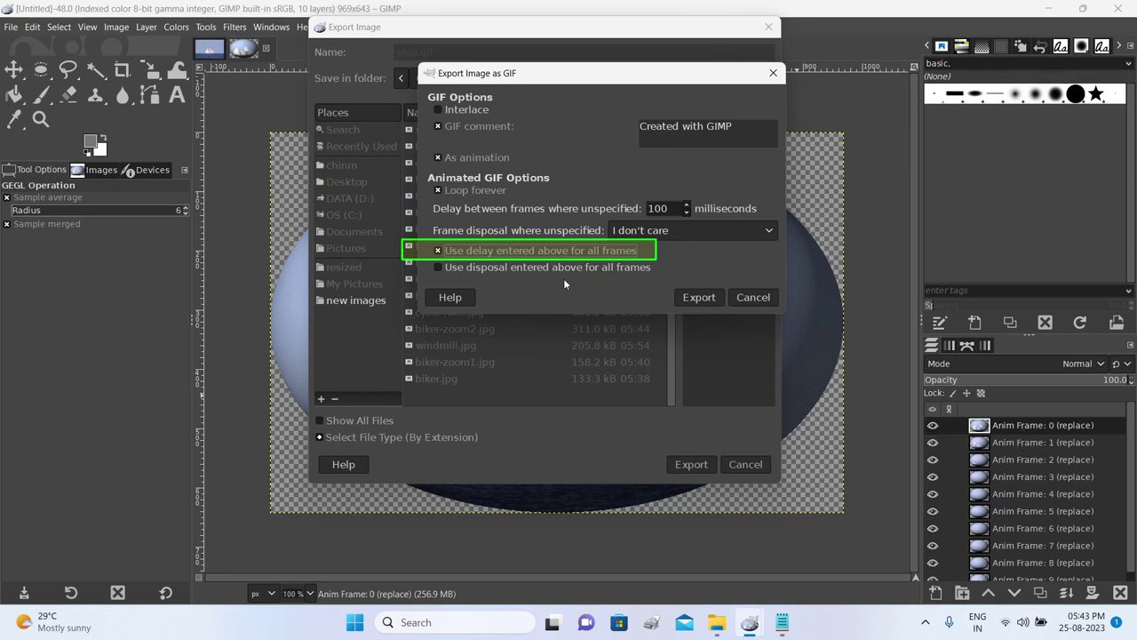
{"action": "left_click", "coordinate": [438, 250]}
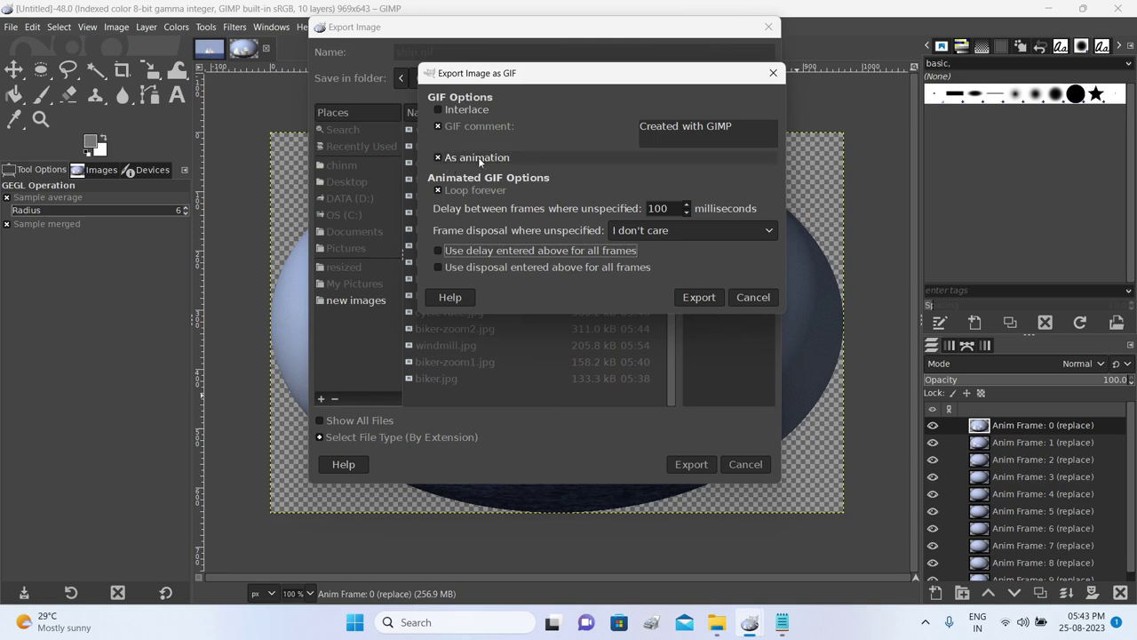
{"action": "left_click", "coordinate": [704, 298]}
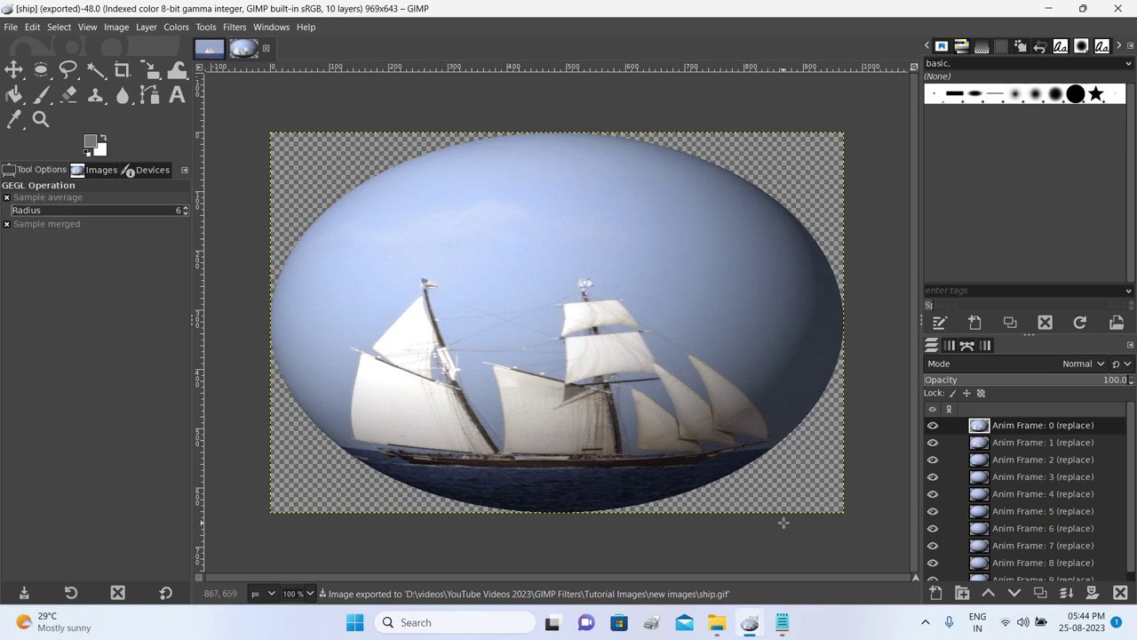
{"action": "left_click", "coordinate": [716, 622]}
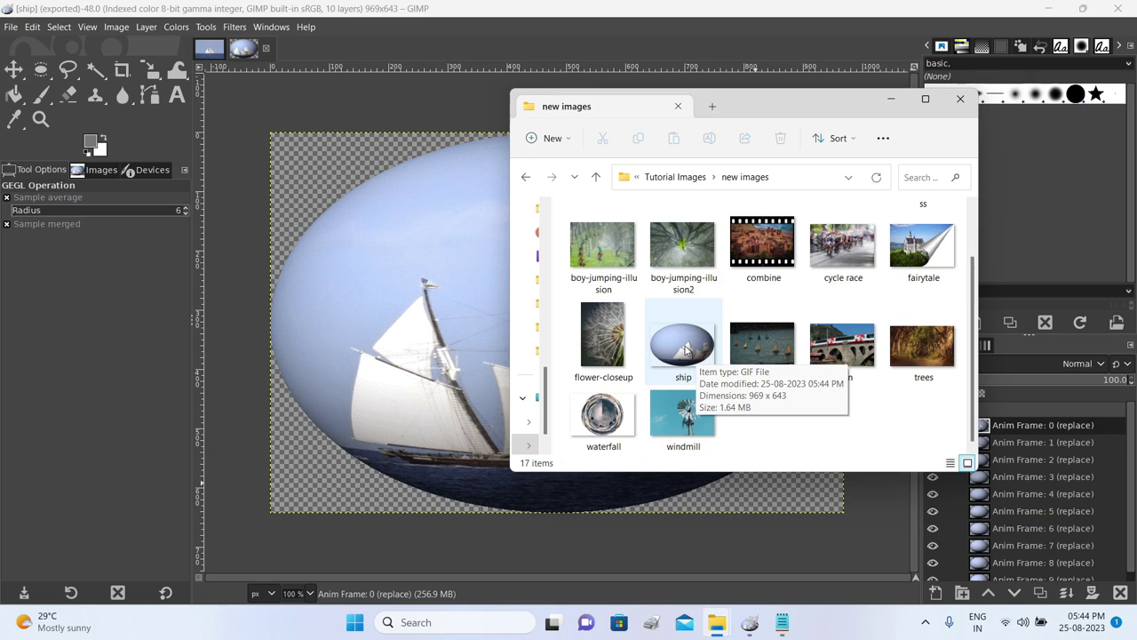
{"action": "double_click", "coordinate": [683, 344]}
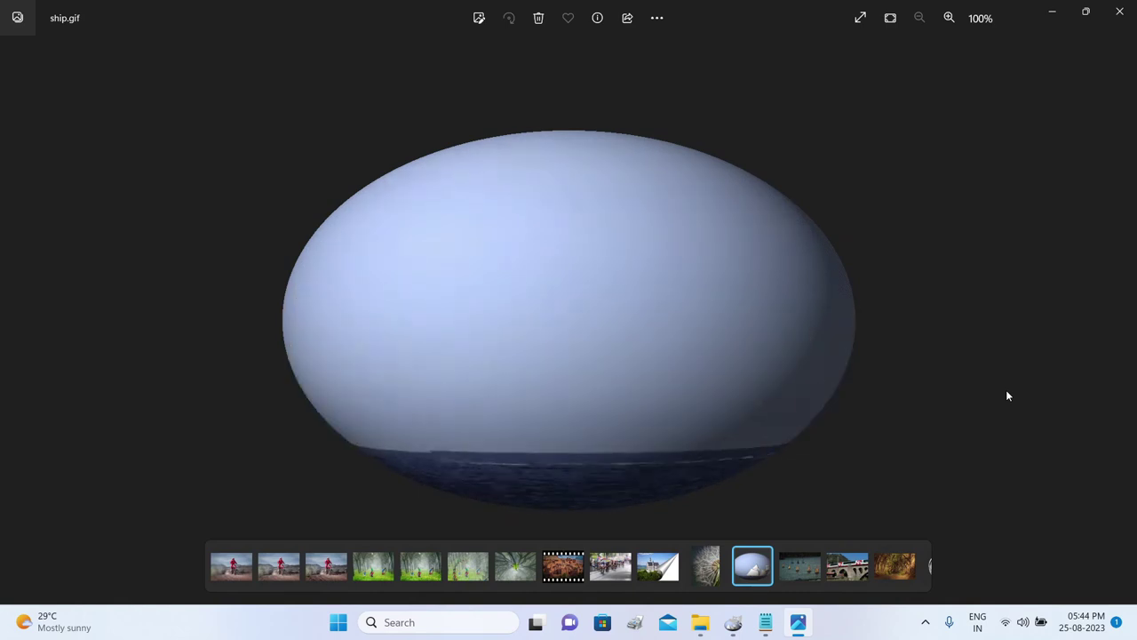
Close the ship.gif preview in Photos
{"action": "left_click", "coordinate": [1120, 12]}
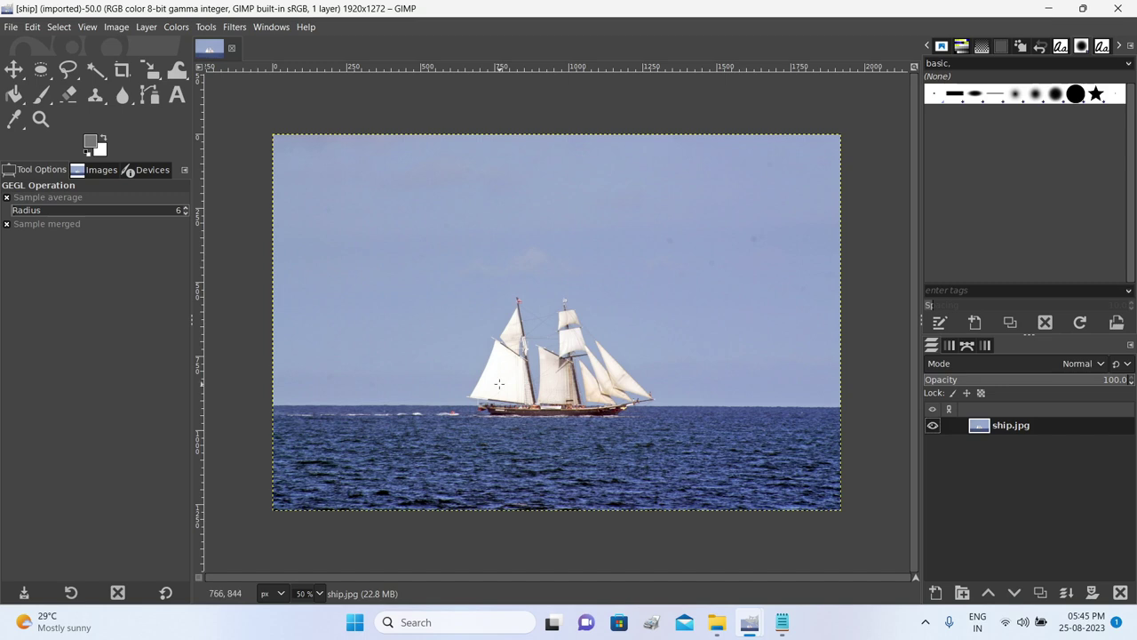
Reopen the Spinning Globe filter from Filters > Animation on ship.jpg
{"action": "left_click", "coordinate": [234, 26]}
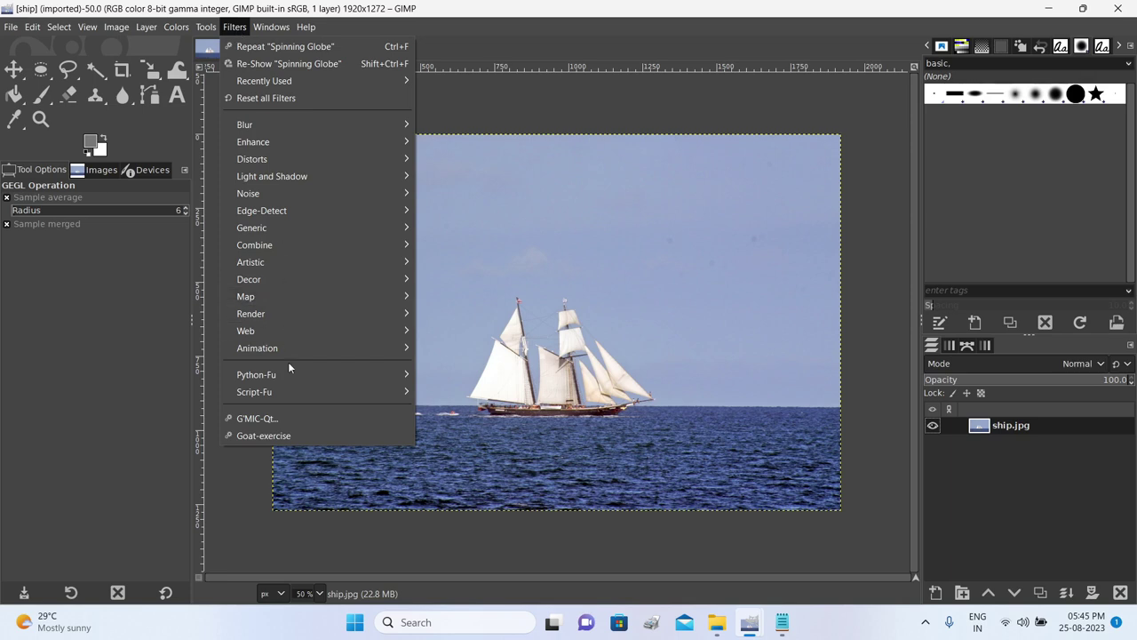
{"action": "mouse_move", "coordinate": [334, 353]}
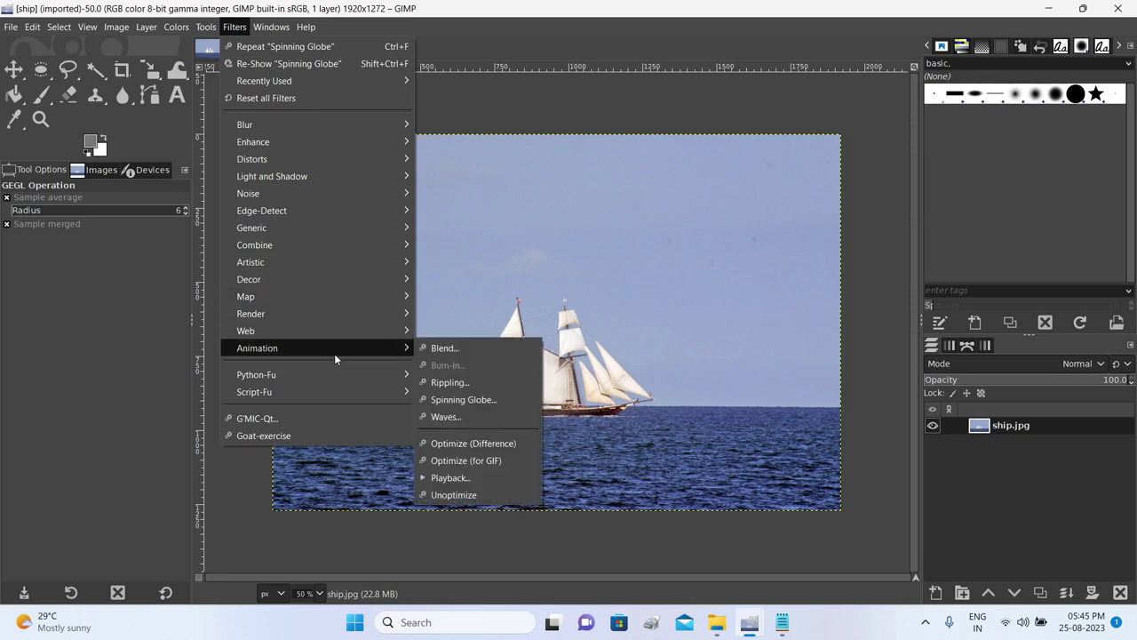
{"action": "left_click", "coordinate": [500, 402]}
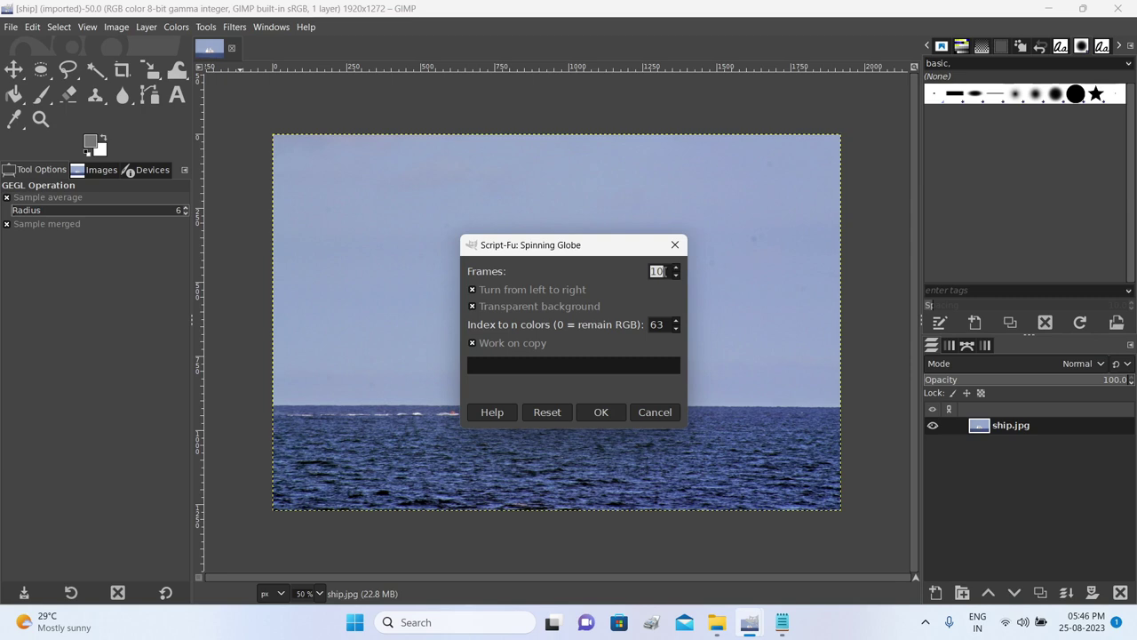
Generate a 20-frame spinning globe and check layers Anim Frame 0 through 19
{"action": "type", "text": "2"}
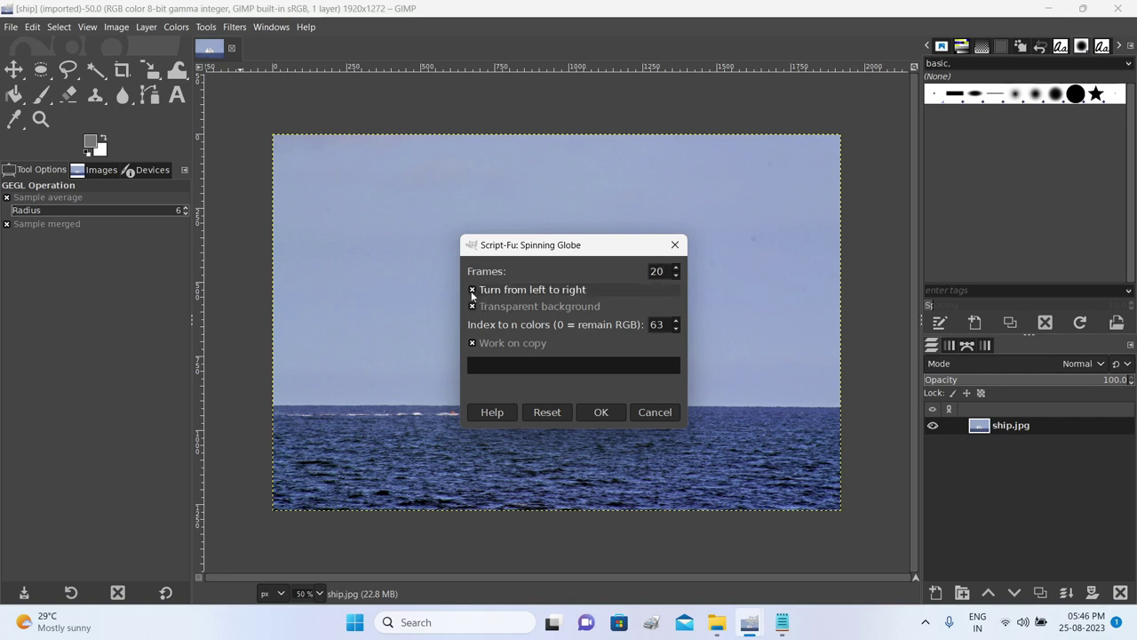
{"action": "left_click", "coordinate": [602, 412]}
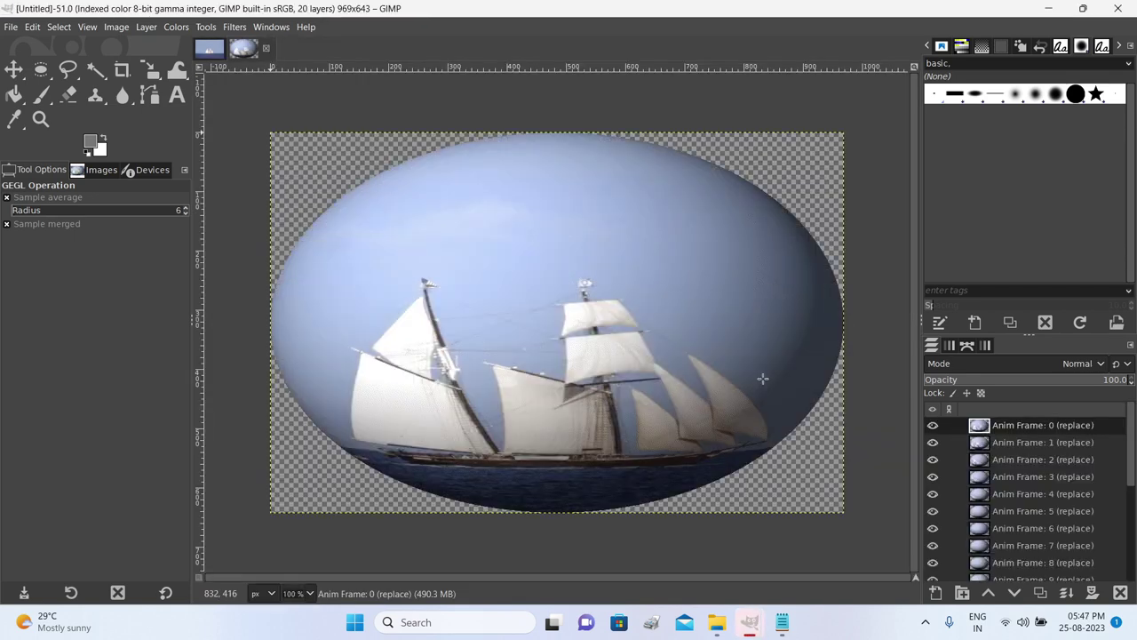
{"action": "left_click_drag", "start_coordinate": [1131, 453], "coordinate": [1124, 569]}
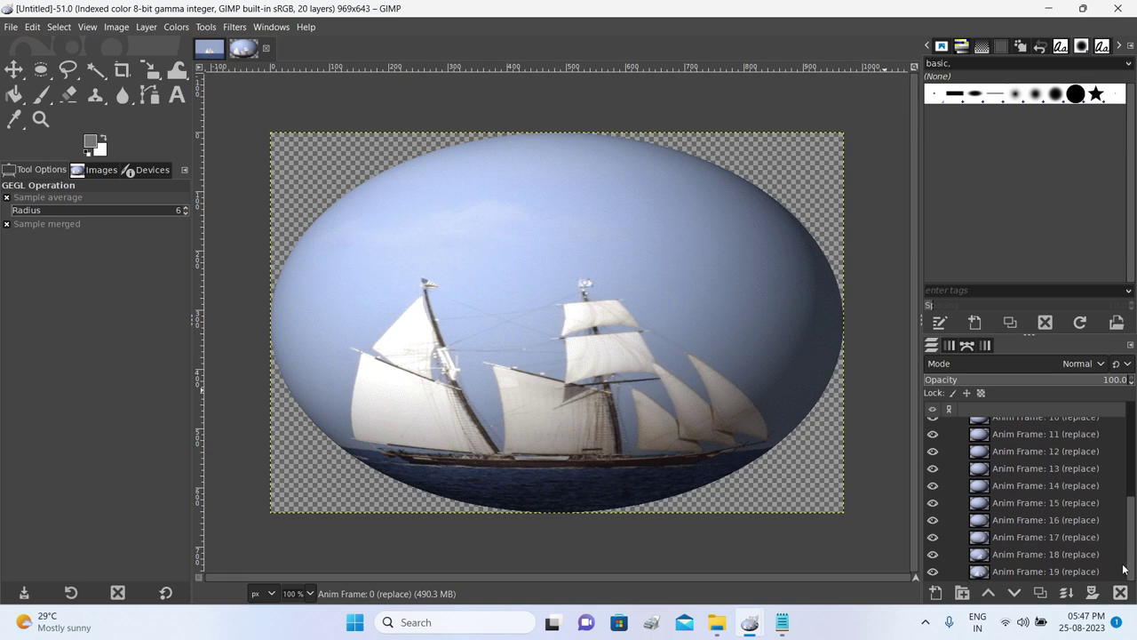
{"action": "scroll", "coordinate": [1066, 480], "scroll_direction": "up", "scroll_amount": 5}
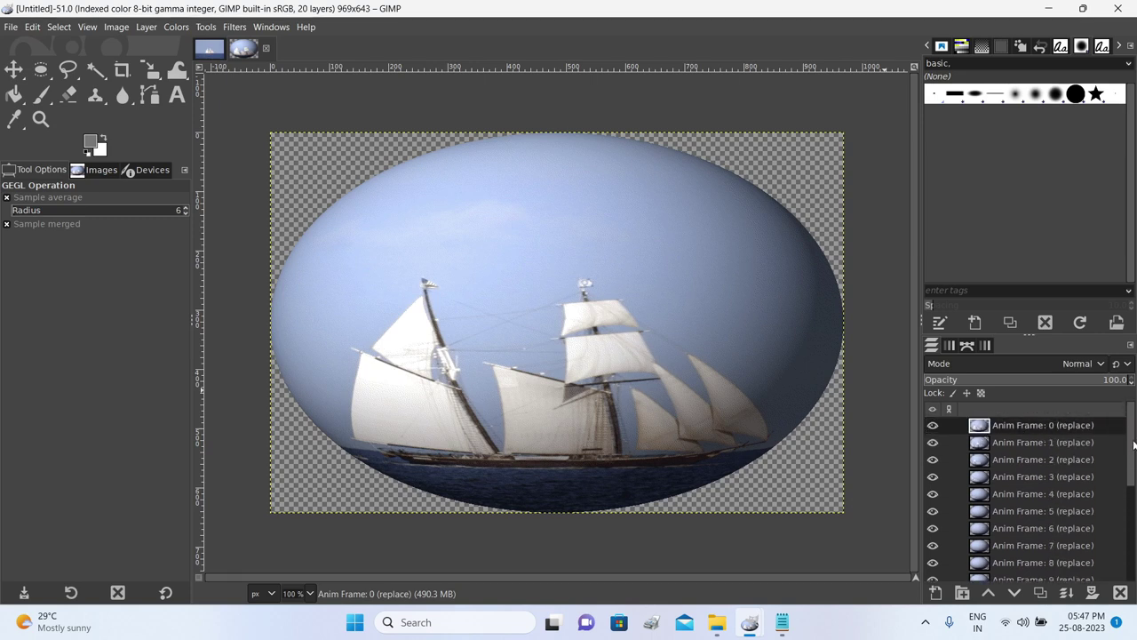
{"action": "left_click_drag", "start_coordinate": [1126, 444], "coordinate": [1128, 566]}
{"action": "scroll", "coordinate": [1128, 565], "scroll_direction": "up", "scroll_amount": 5}
{"action": "left_click", "coordinate": [13, 29]}
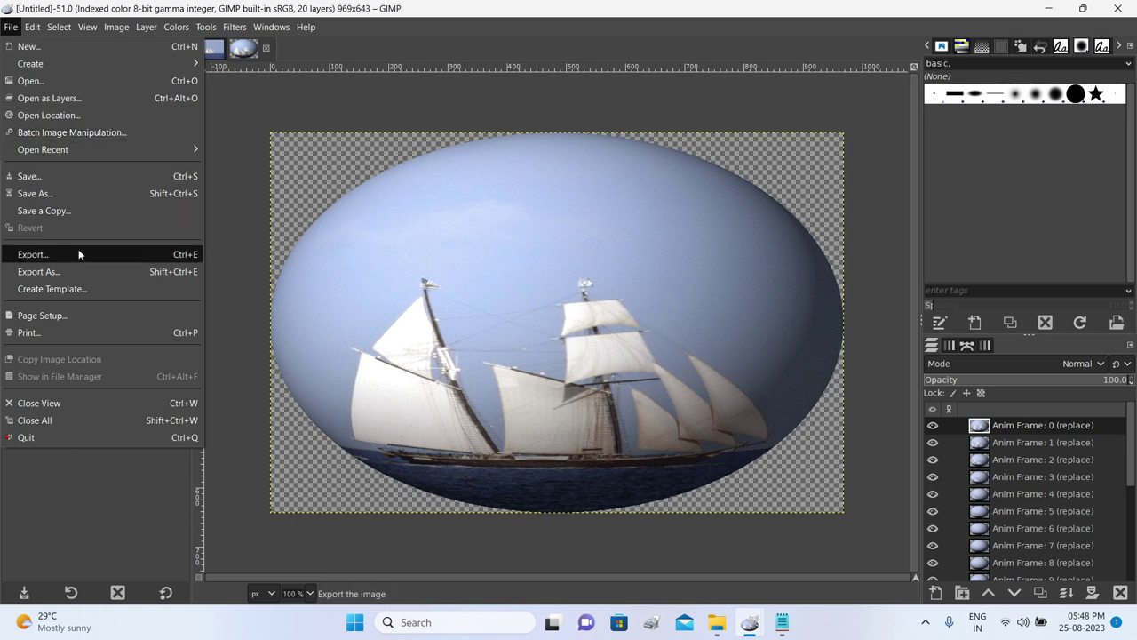
Name the 20-frame export ship-slow.gif in the new images folder
{"action": "left_click", "coordinate": [69, 270]}
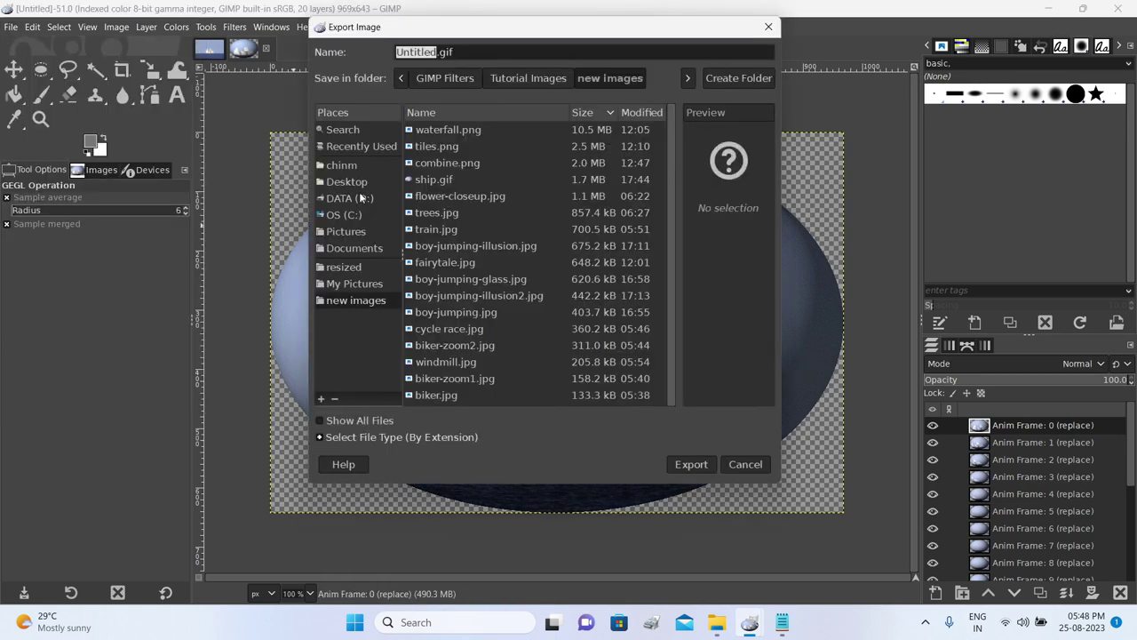
{"action": "left_click", "coordinate": [462, 52]}
{"action": "left_click_drag", "start_coordinate": [438, 52], "coordinate": [392, 51]}
{"action": "key", "text": "BackSpace"}
{"action": "key", "text": "BackSpace"}
{"action": "key", "text": "BackSpace"}
{"action": "key", "text": "BackSpace"}
{"action": "key", "text": "BackSpace"}
{"action": "key", "text": "BackSpace"}
{"action": "key", "text": "BackSpace"}
{"action": "key", "text": "BackSpace"}
{"action": "type", "text": "s"}
{"action": "type", "text": "hip"}
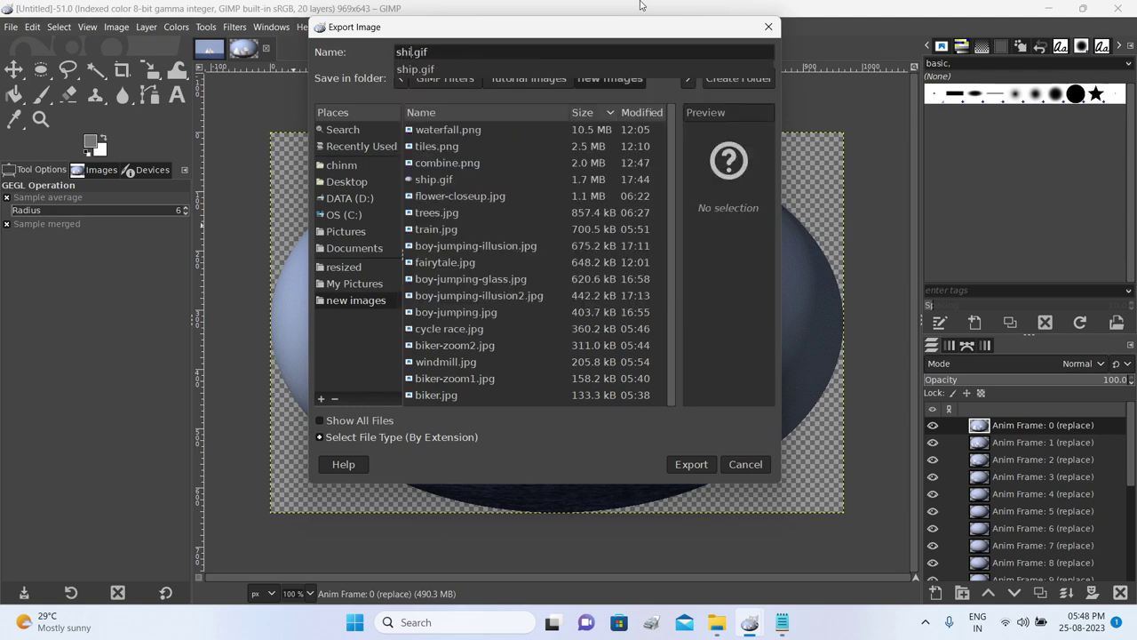
{"action": "type", "text": "-slow"}
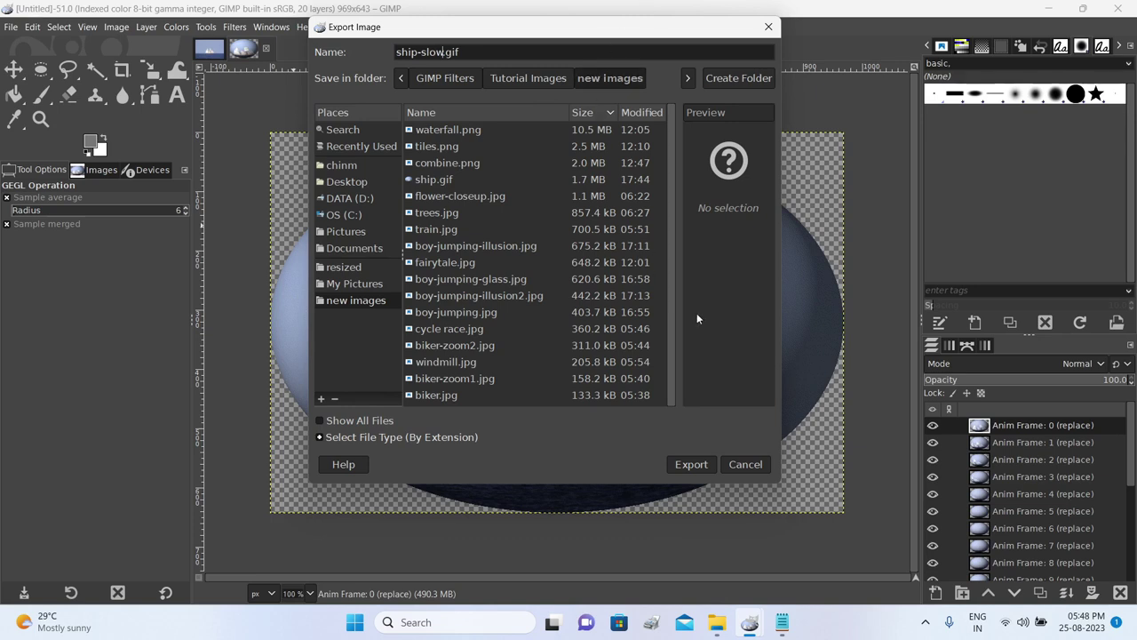
{"action": "left_click", "coordinate": [698, 465]}
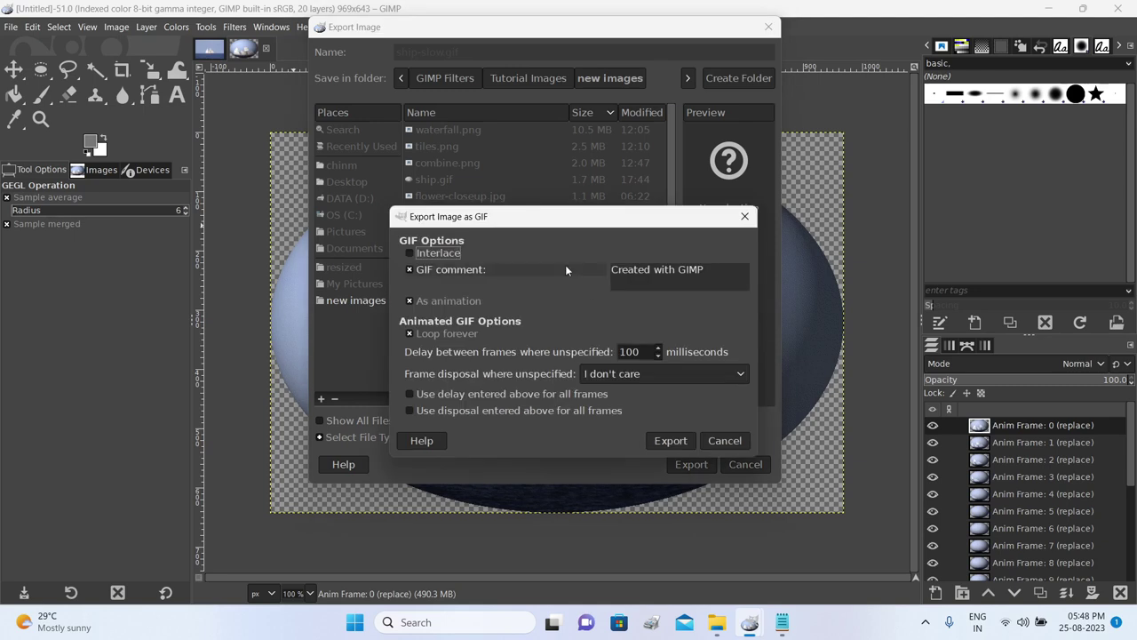
Export ship-slow.gif with a 200 ms delay applied to all frames
{"action": "left_click_drag", "start_coordinate": [553, 226], "coordinate": [587, 127]}
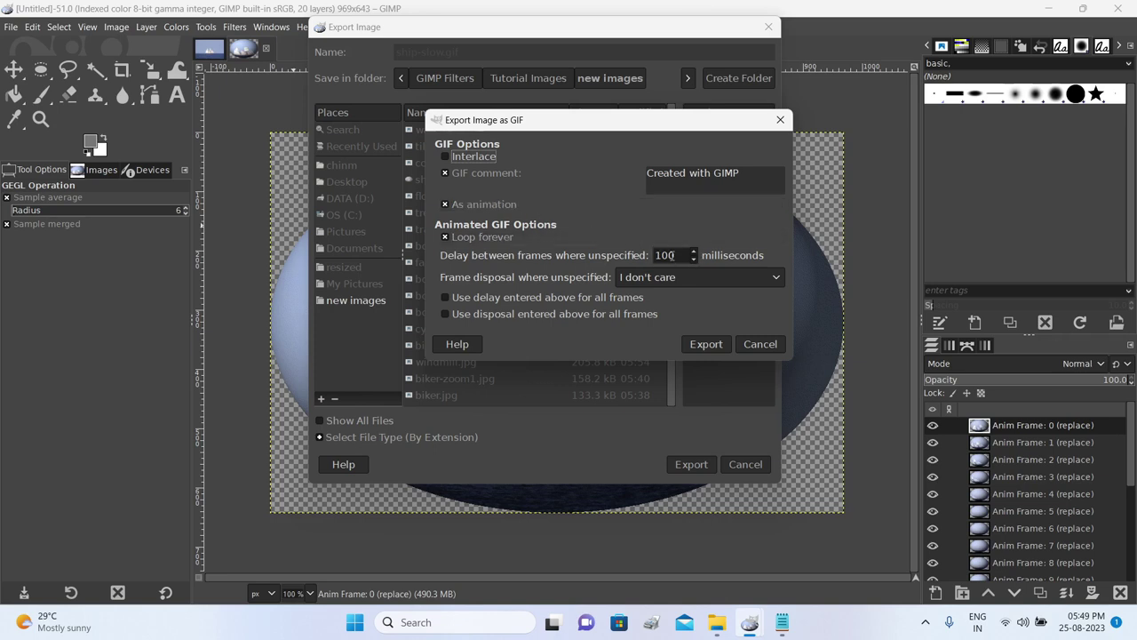
{"action": "left_click", "coordinate": [661, 255]}
{"action": "type", "text": "2"}
{"action": "left_click", "coordinate": [445, 300]}
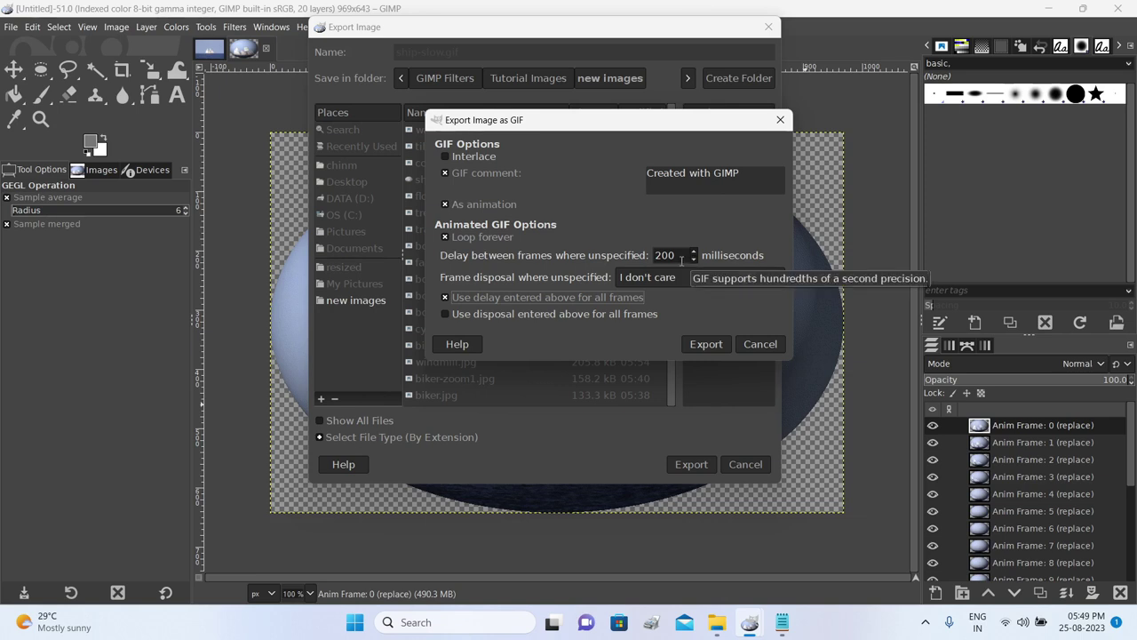
{"action": "left_click", "coordinate": [706, 345]}
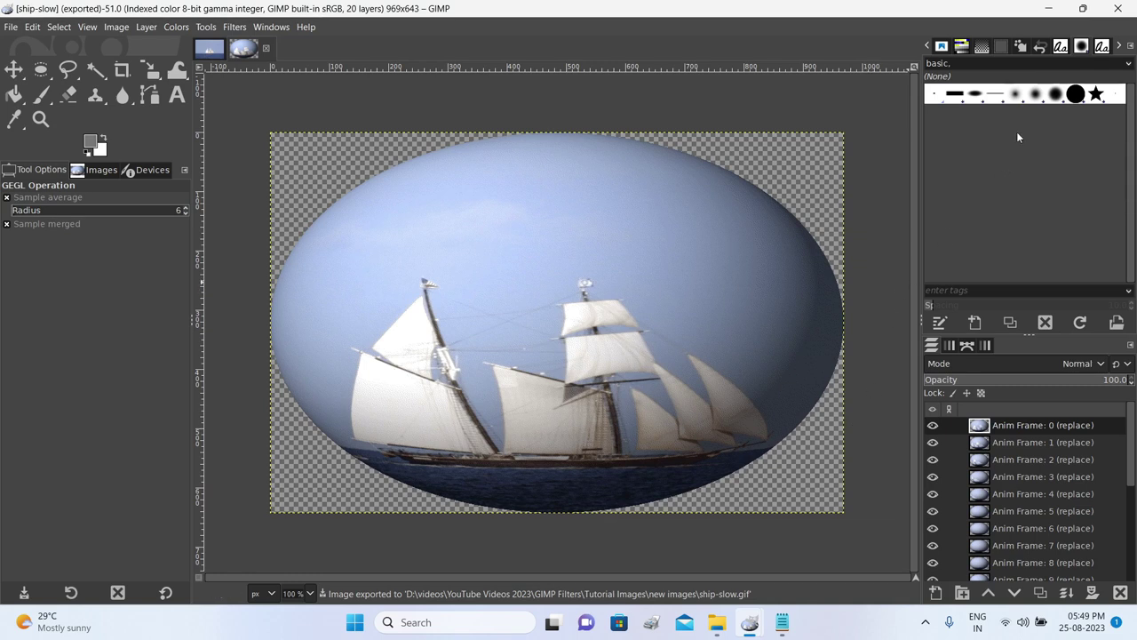
Switch to the new images folder and open ship.gif in Photos
{"action": "key", "text": "alt+Tab"}
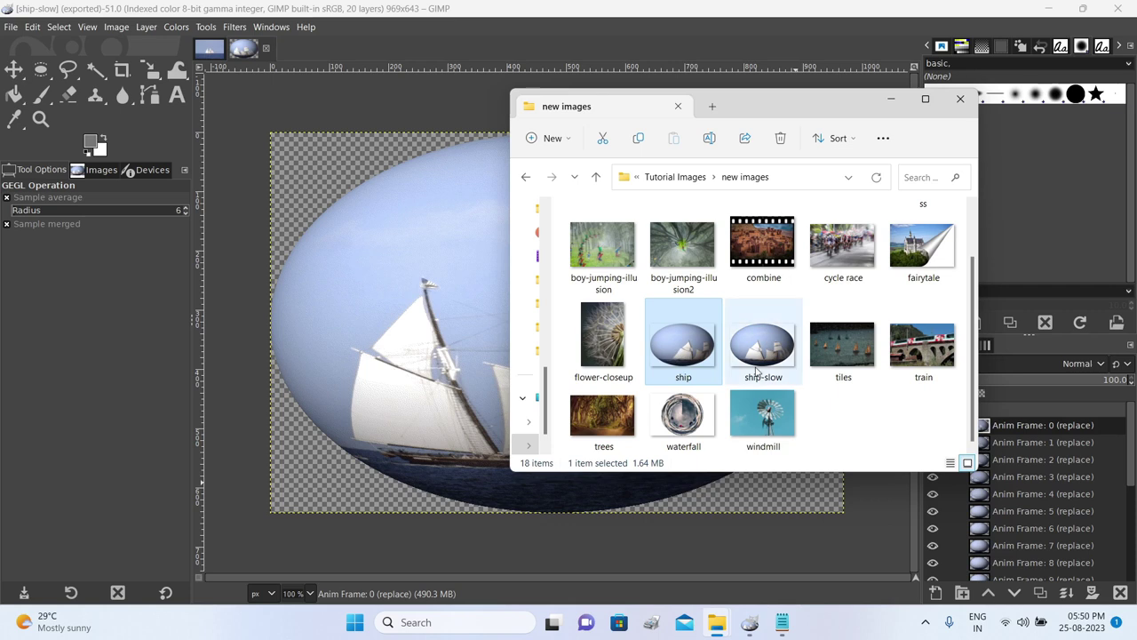
{"action": "mouse_move", "coordinate": [685, 359]}
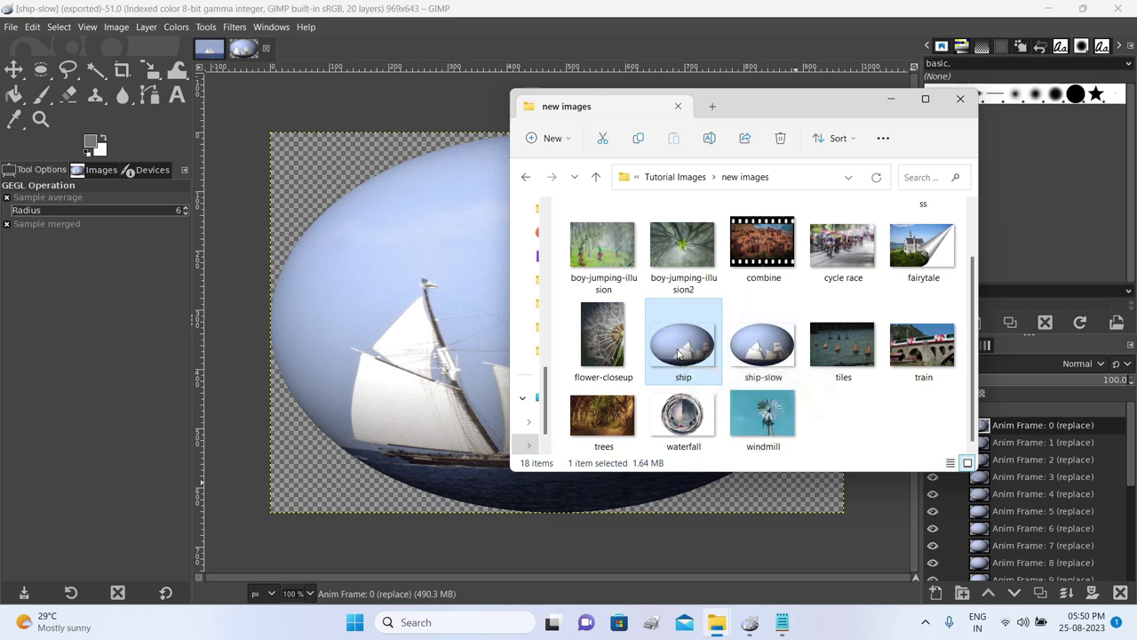
{"action": "double_click", "coordinate": [680, 353]}
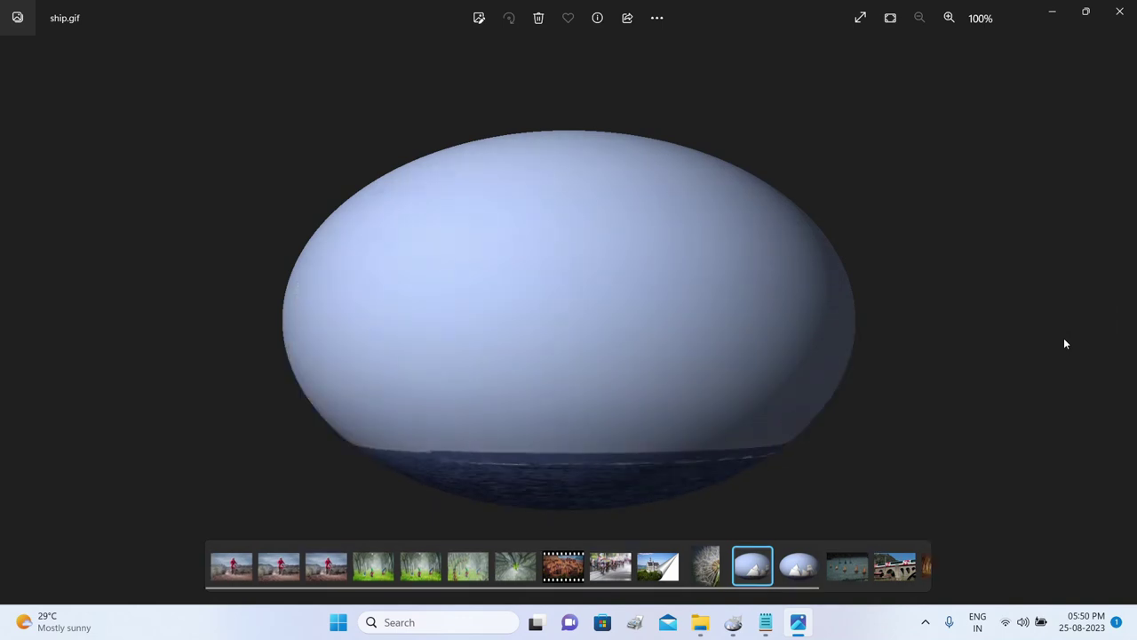
Close the ship.gif preview and open ship-slow.gif in Photos to watch its slower spin
{"action": "left_click", "coordinate": [1119, 11]}
{"action": "left_click", "coordinate": [761, 366]}
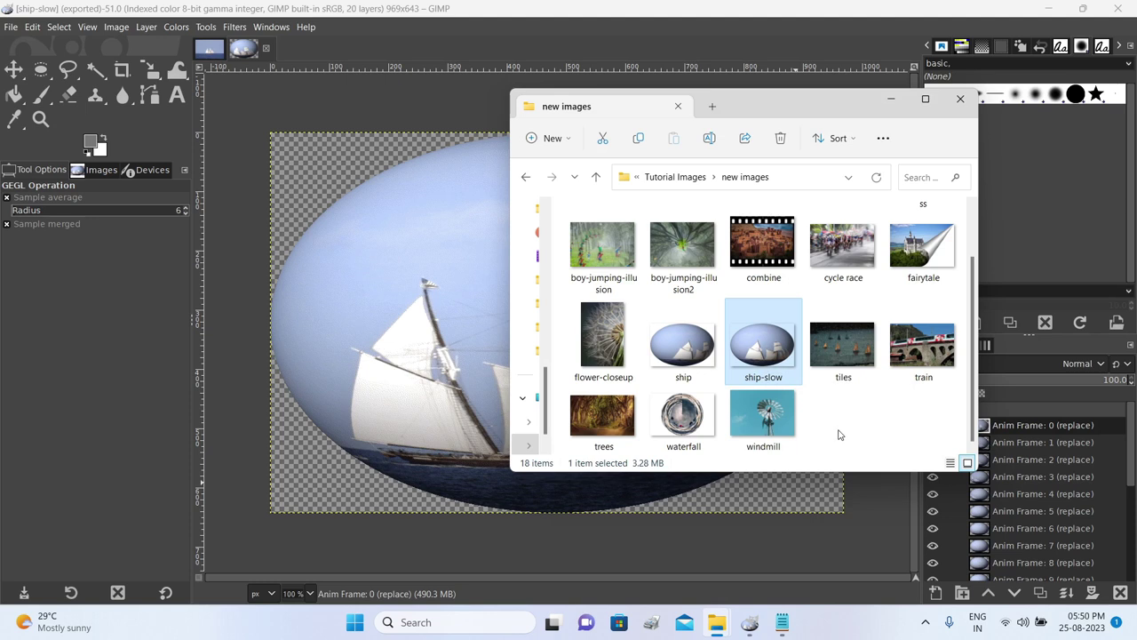
{"action": "double_click", "coordinate": [763, 349]}
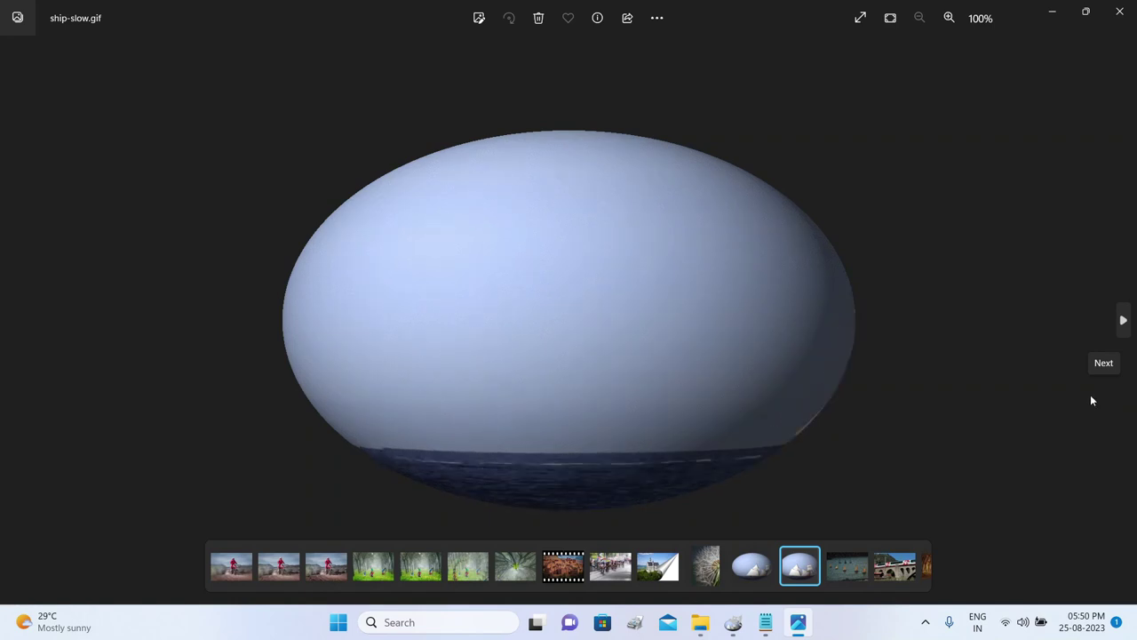
Close the ship-slow.gif preview and bring up GIMP's animation filters
{"action": "left_click", "coordinate": [1120, 11]}
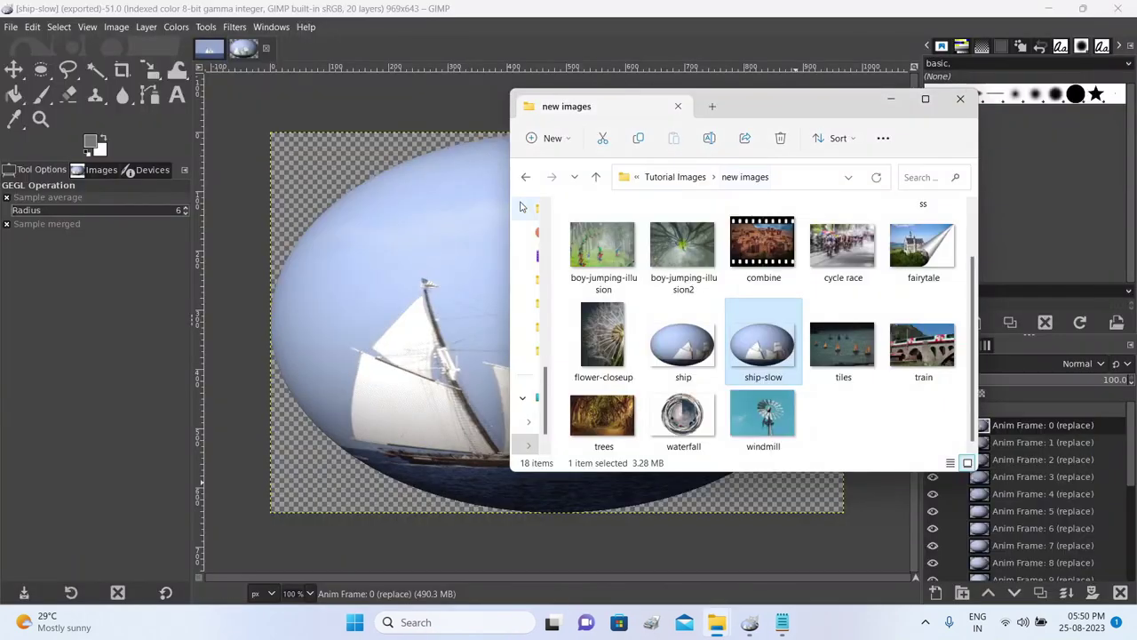
{"action": "left_click", "coordinate": [235, 26]}
{"action": "mouse_move", "coordinate": [366, 346]}
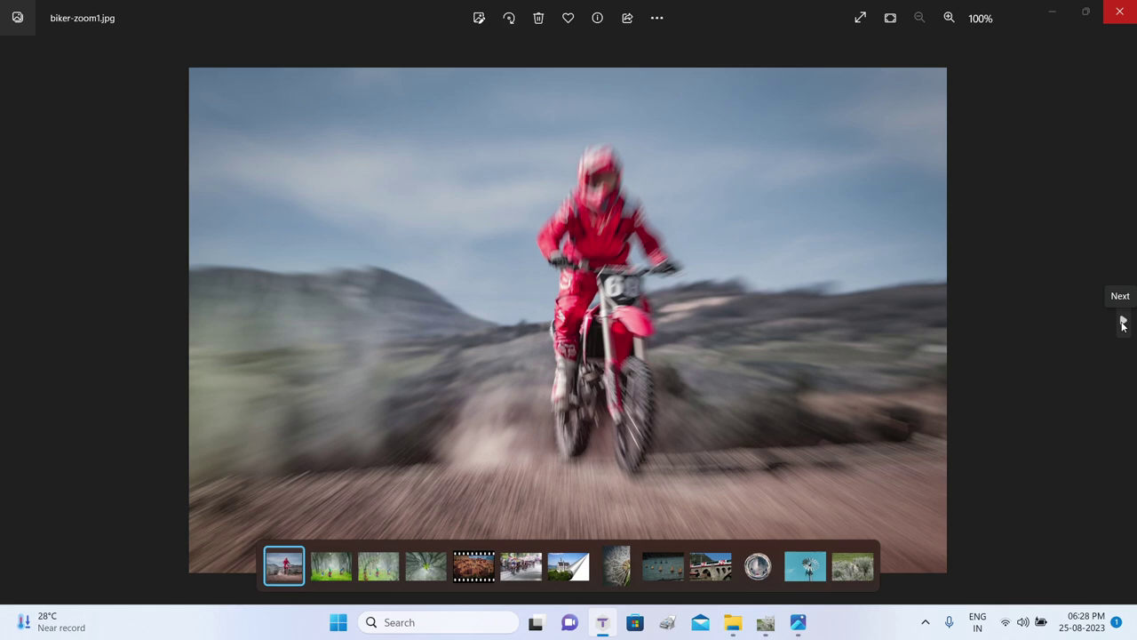
Step through the twelve folder images in Photos, from boy-jumping.jpg through tiles.png and train.jpg to wolf.jpg
{"action": "left_click", "coordinate": [1123, 322]}
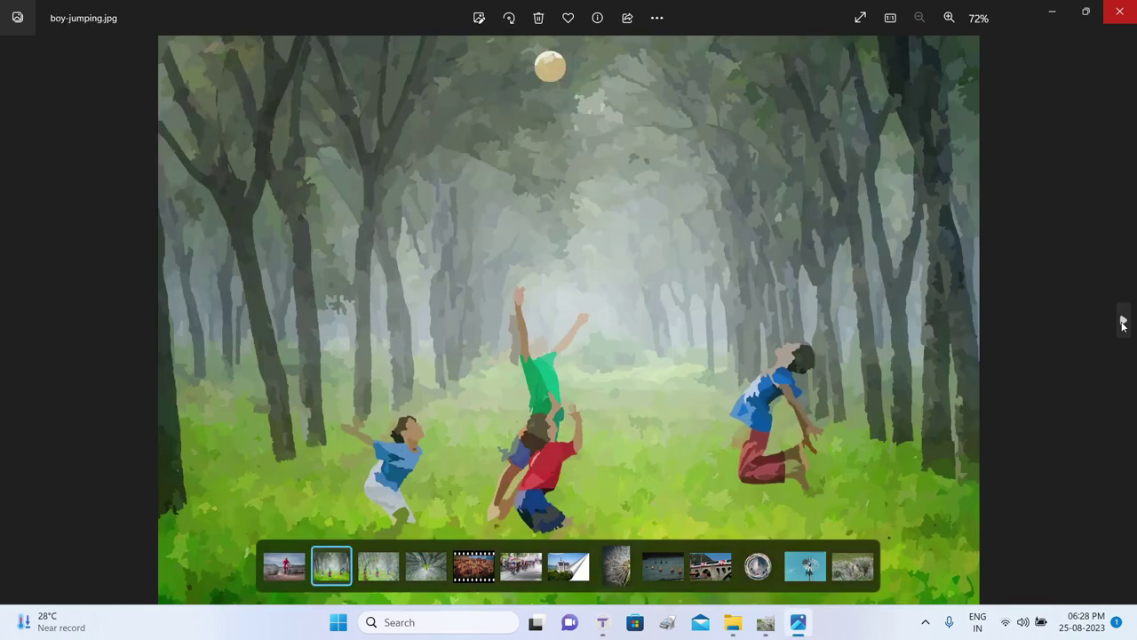
{"action": "left_click", "coordinate": [1123, 322]}
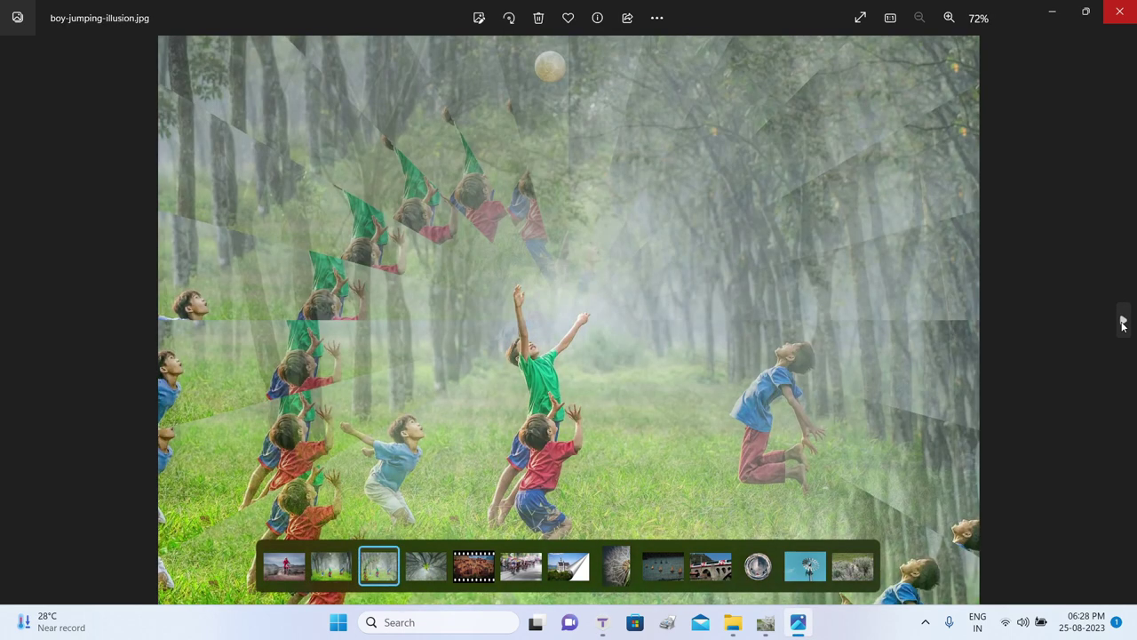
{"action": "left_click", "coordinate": [1123, 321]}
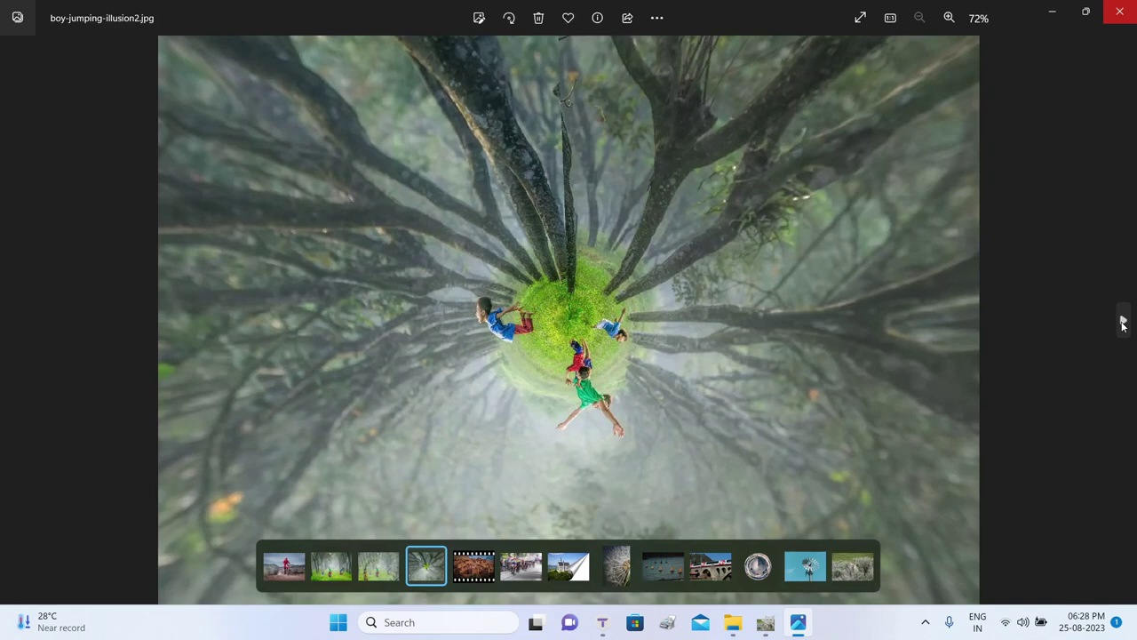
{"action": "left_click", "coordinate": [1123, 321]}
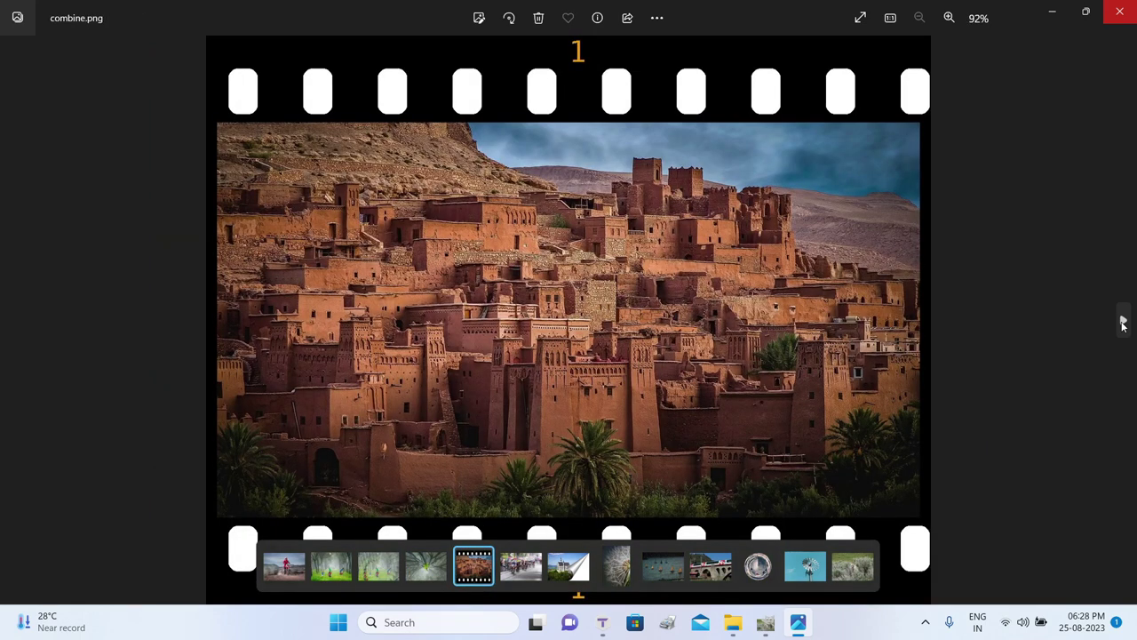
{"action": "left_click", "coordinate": [1122, 322]}
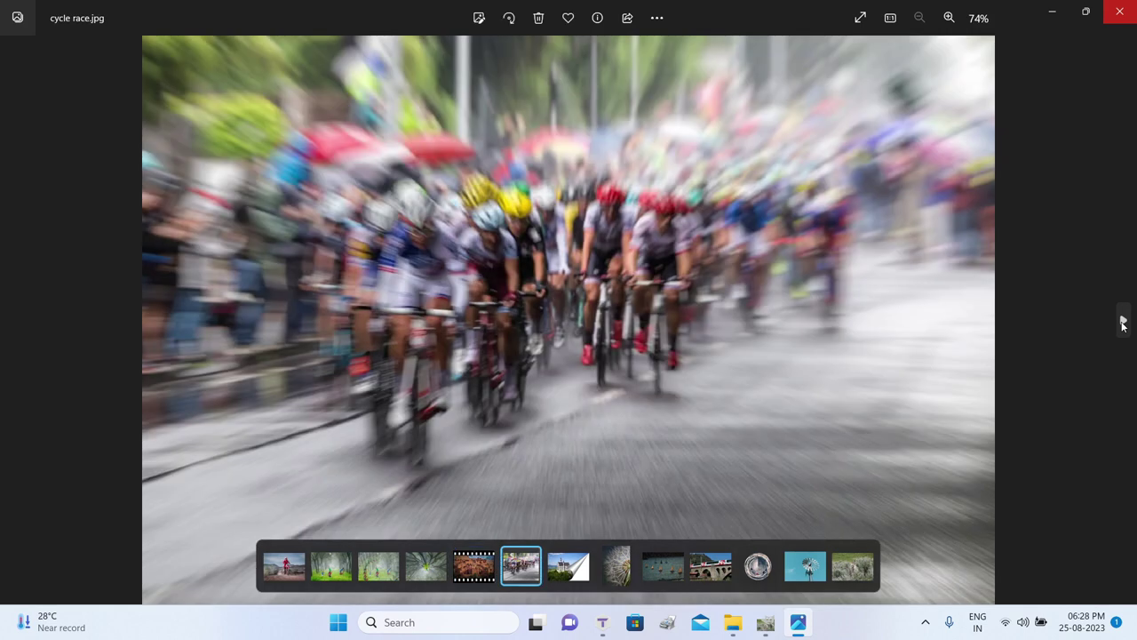
{"action": "left_click", "coordinate": [1122, 322]}
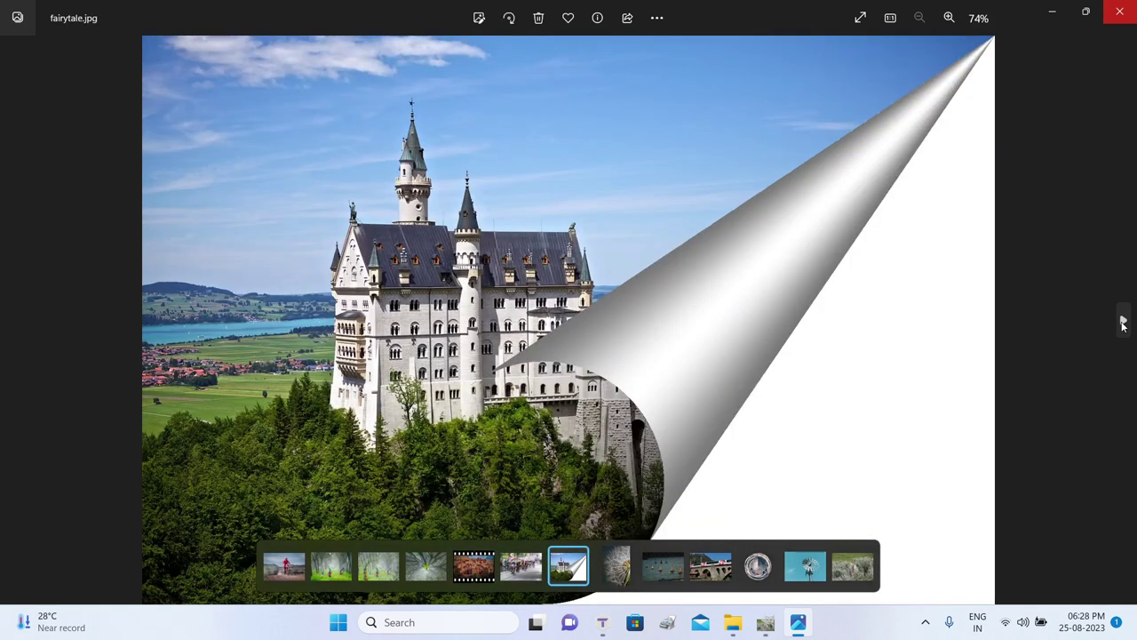
{"action": "left_click", "coordinate": [1123, 322]}
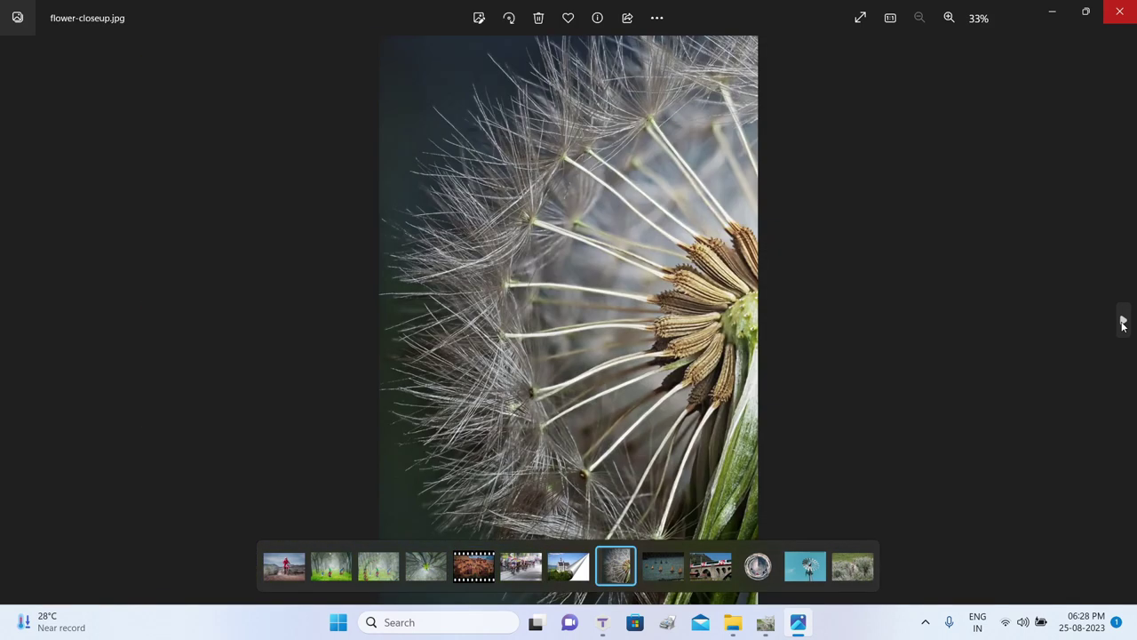
{"action": "left_click", "coordinate": [1123, 321]}
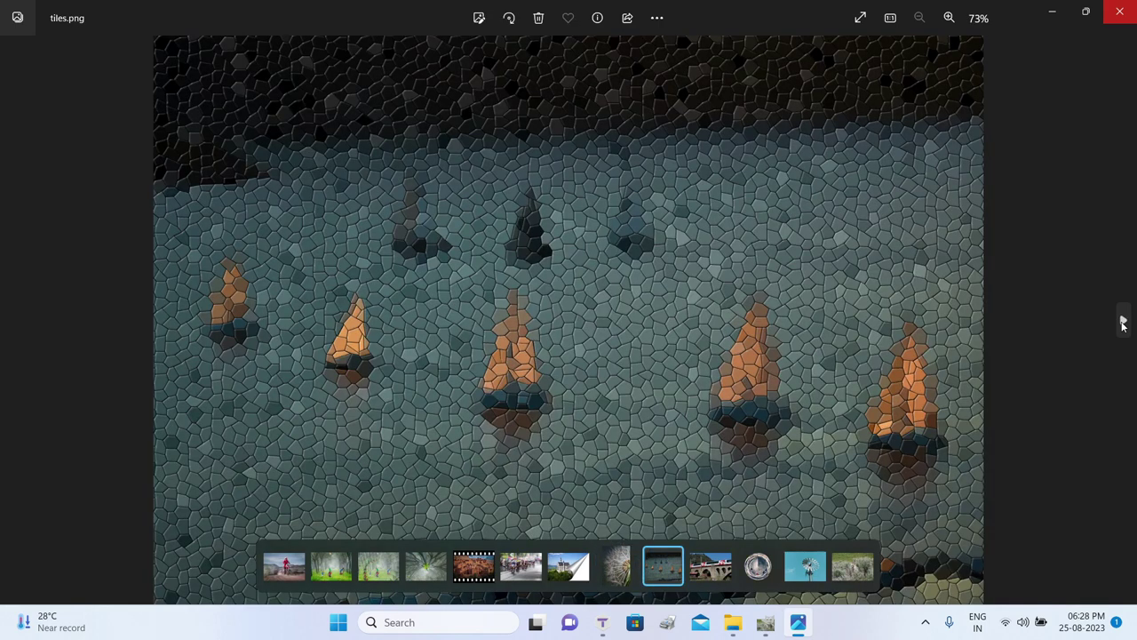
{"action": "left_click", "coordinate": [1123, 321]}
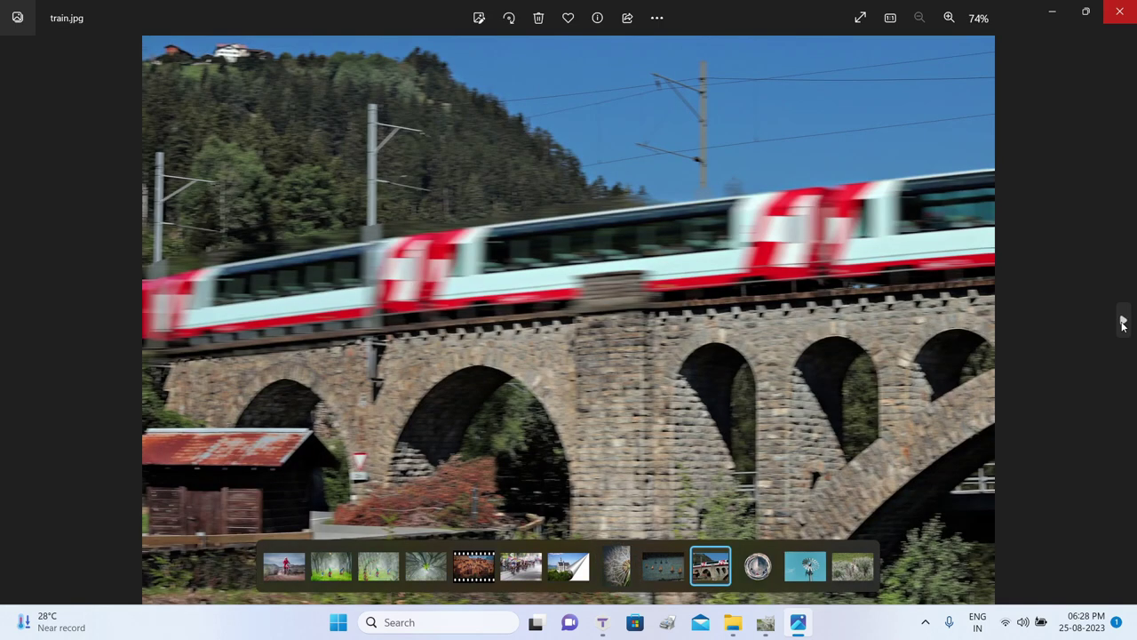
{"action": "left_click", "coordinate": [1123, 322]}
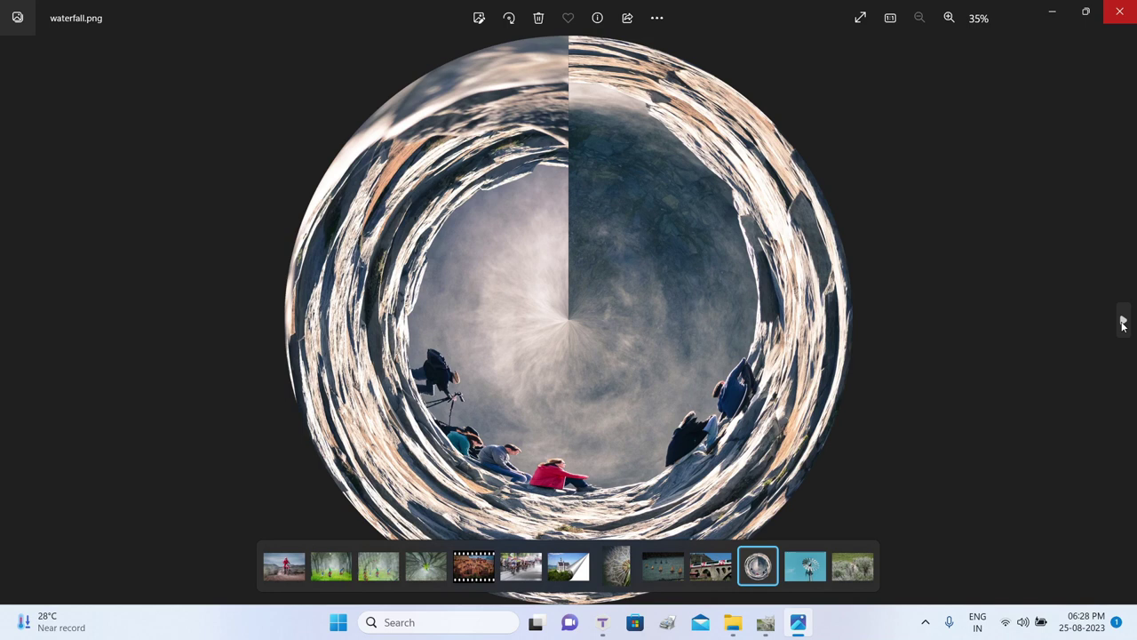
{"action": "left_click", "coordinate": [1122, 322]}
{"action": "left_click", "coordinate": [1122, 322]}
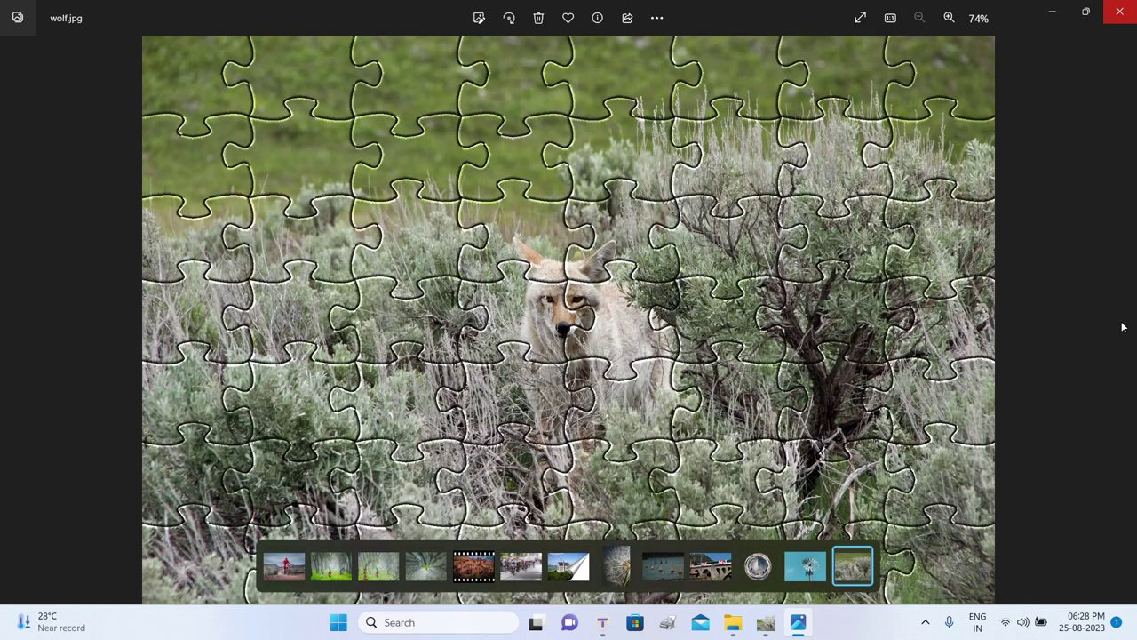